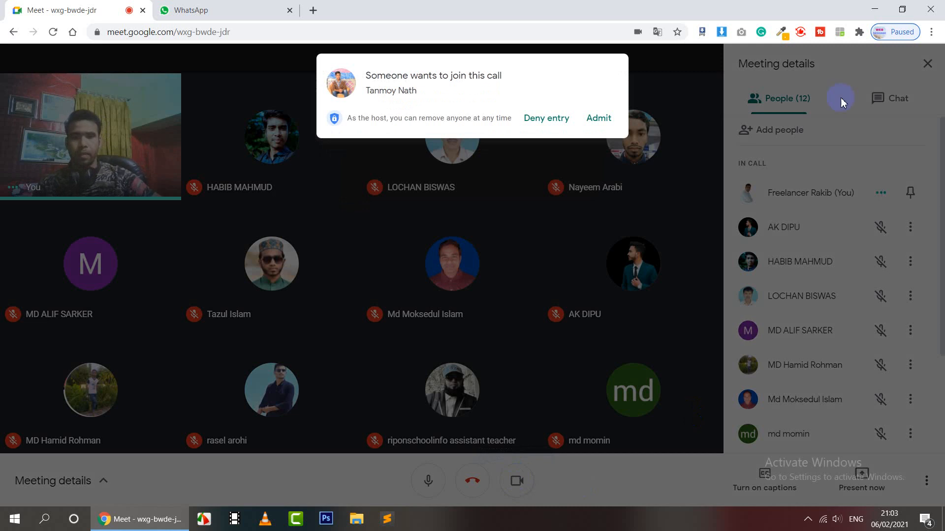
Step: Admit everyone currently waiting to join the call
left_click(601, 117)
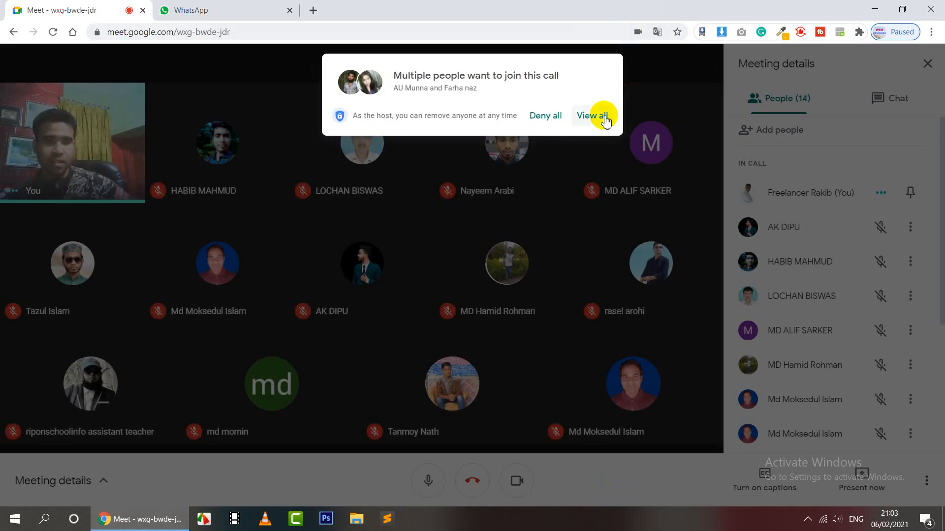
left_click(601, 116)
left_click(593, 197)
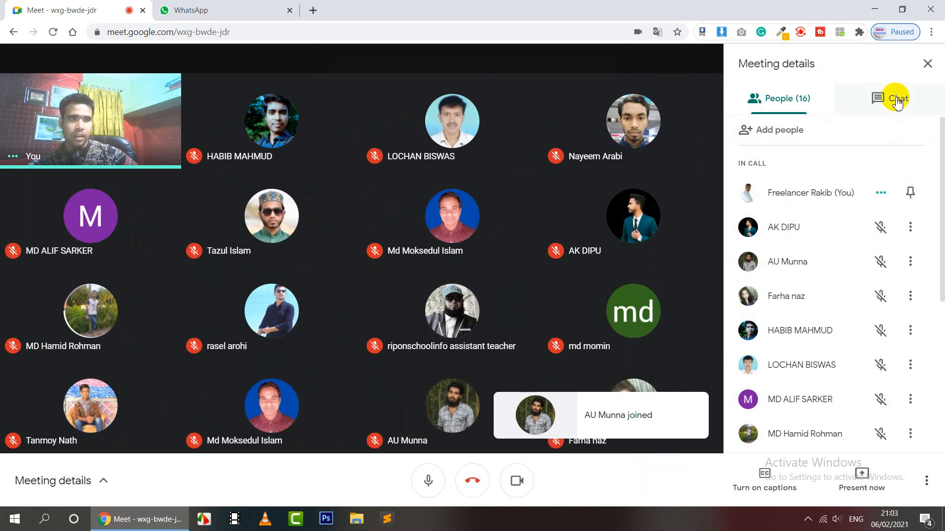
Step: Look at the meeting chat and review the full list of people in the call
left_click(896, 100)
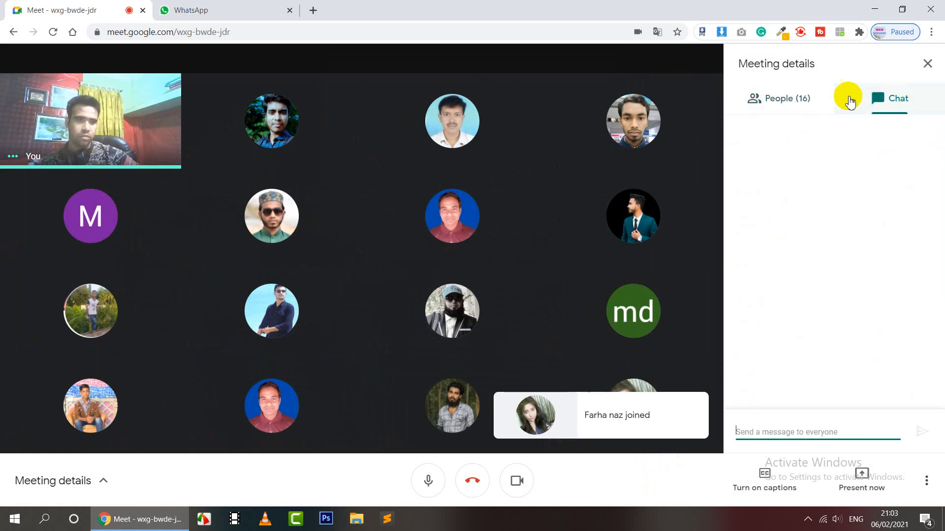
left_click(787, 100)
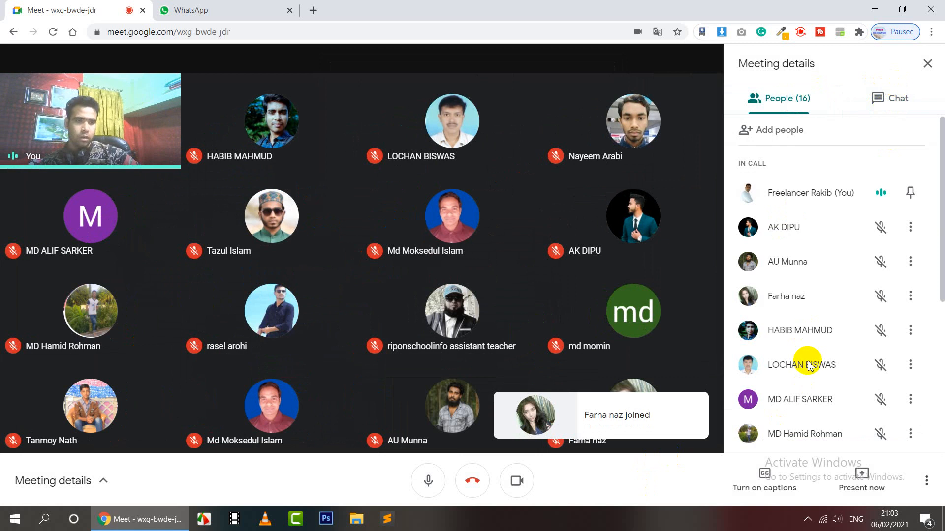
scroll(807, 361, "down", 3)
scroll(808, 363, "down", 2)
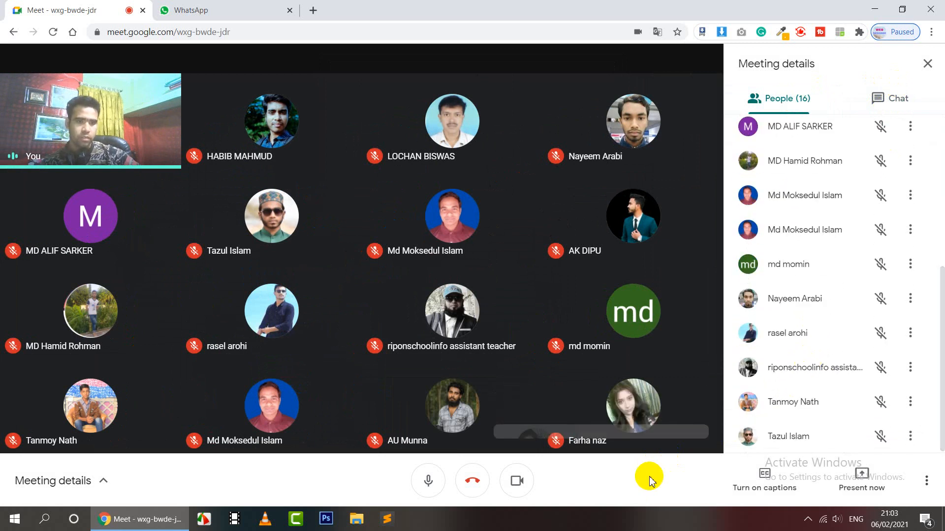
scroll(827, 397, "up", 5)
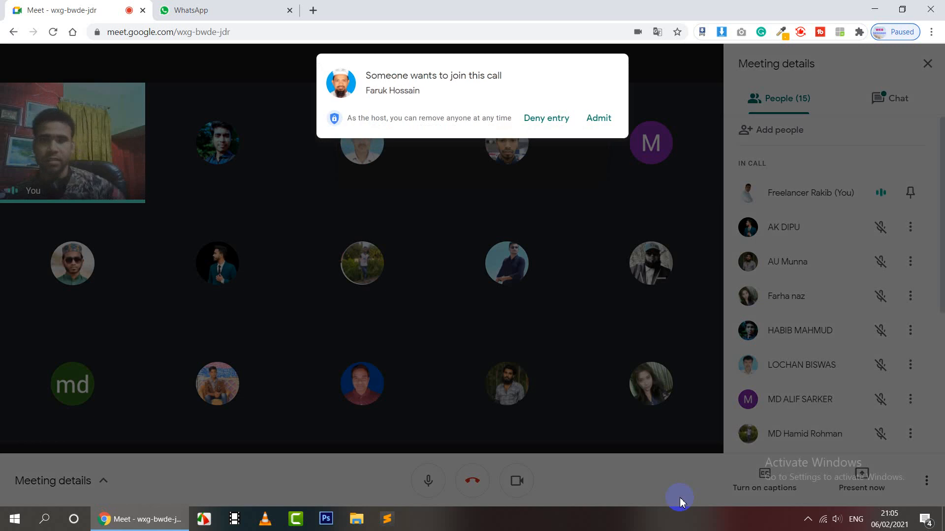
Step: Admit two more people to the call as each one asks to join
left_click(598, 118)
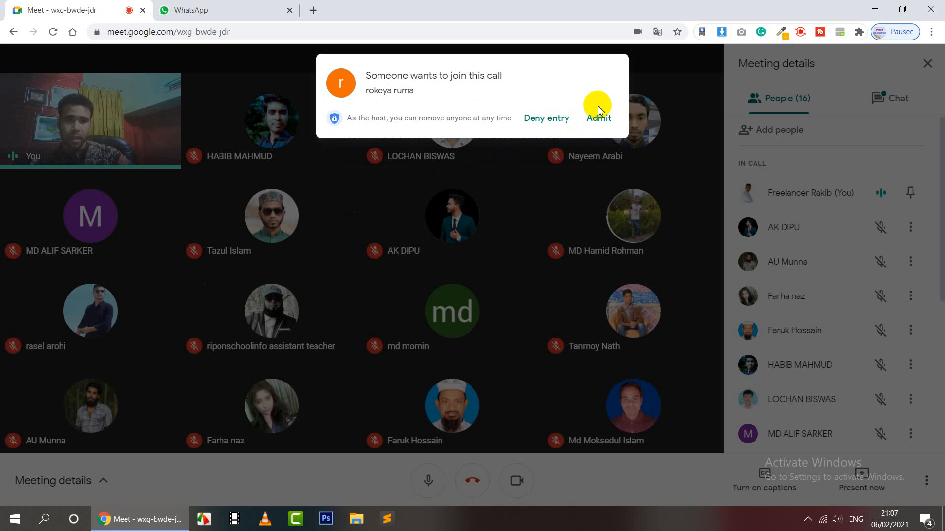
left_click(601, 120)
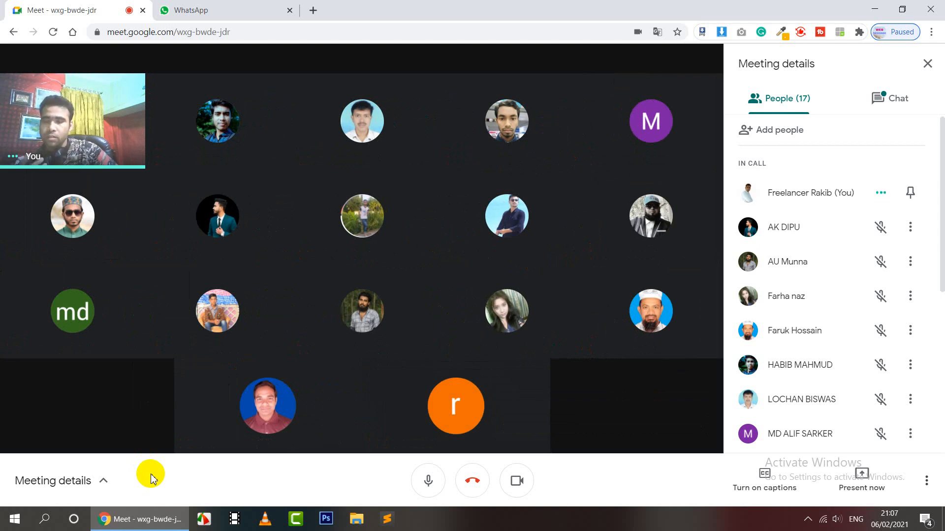
Step: Close the WhatsApp page, read the meeting chat and return to the participant list
left_click(289, 10)
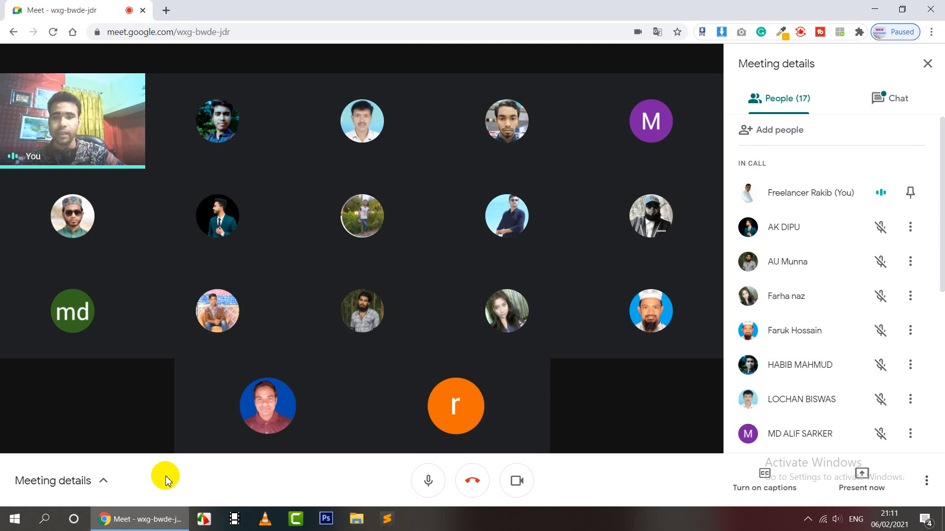
left_click(898, 98)
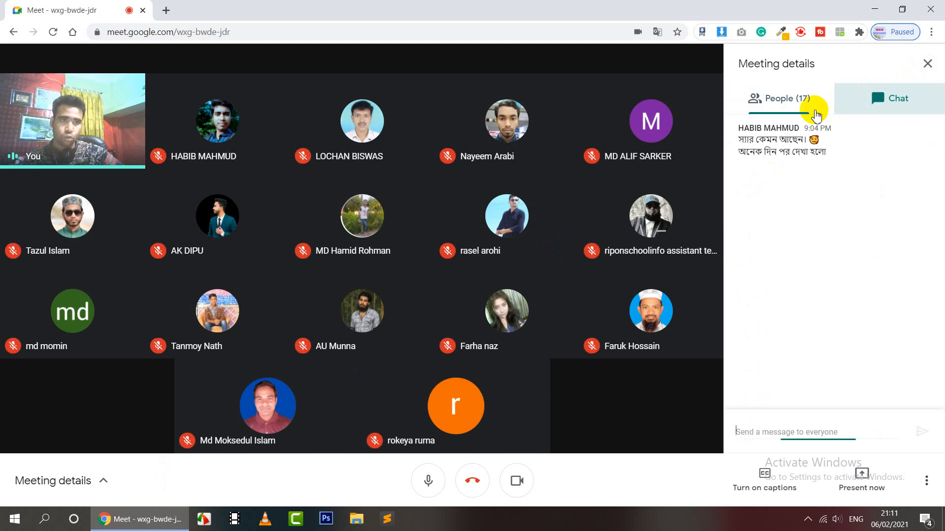
left_click(814, 113)
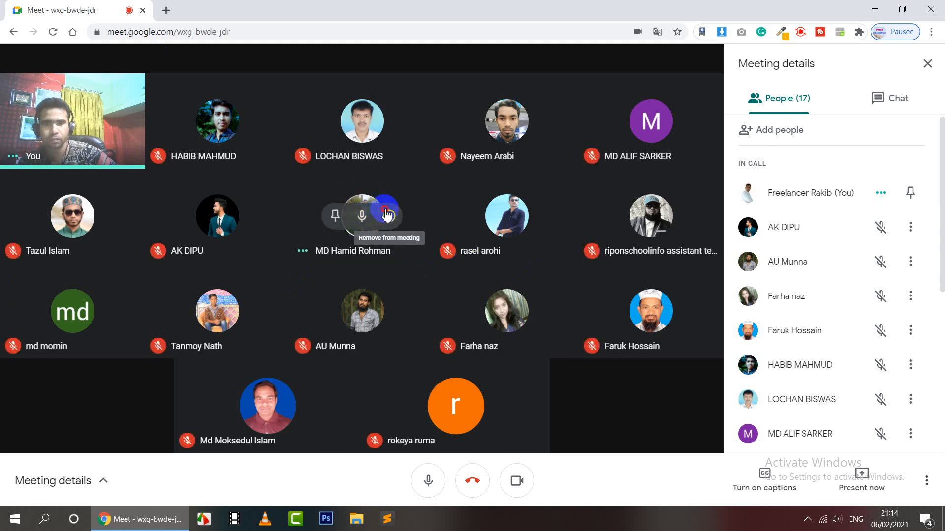
Step: Remove the participant whose microphone is unmuted from the meeting, repeating the removal while the tile is still shown
left_click(388, 216)
left_click(556, 313)
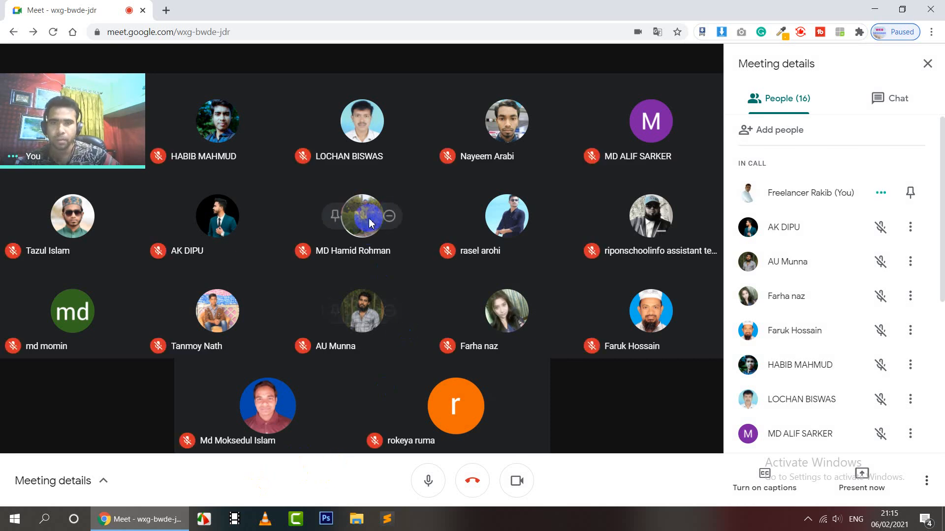
left_click(389, 217)
left_click(547, 306)
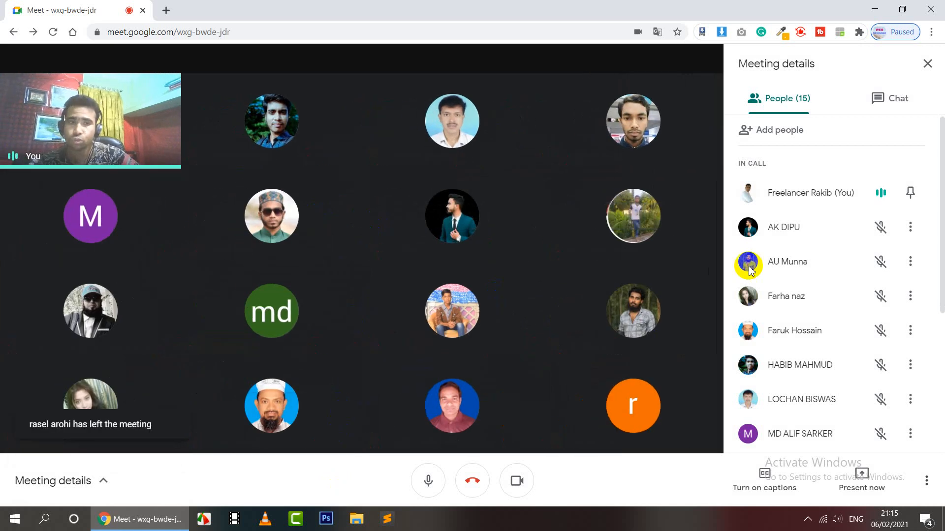
Step: Report the same participant for "Spam or unwanted content" with the description "jdjvfds", and confirm the removal from the call again
left_click(661, 215)
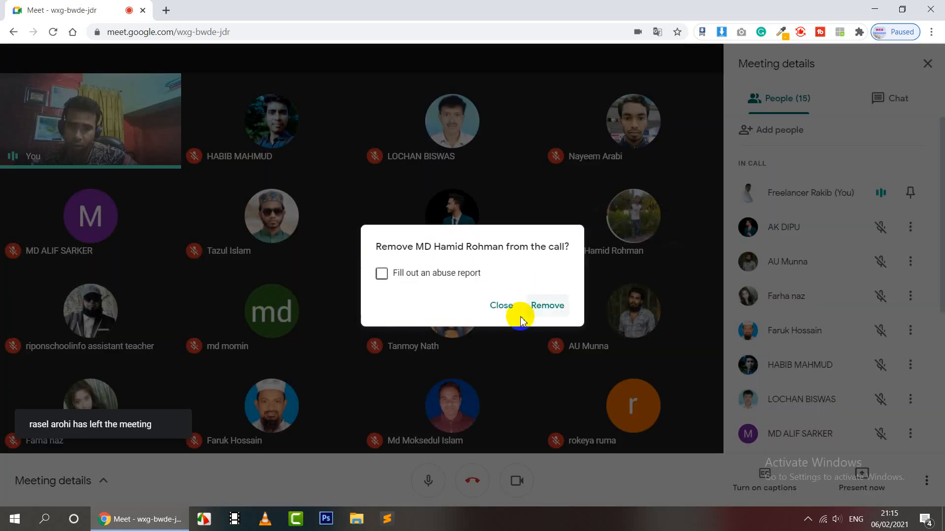
left_click(422, 278)
left_click(550, 304)
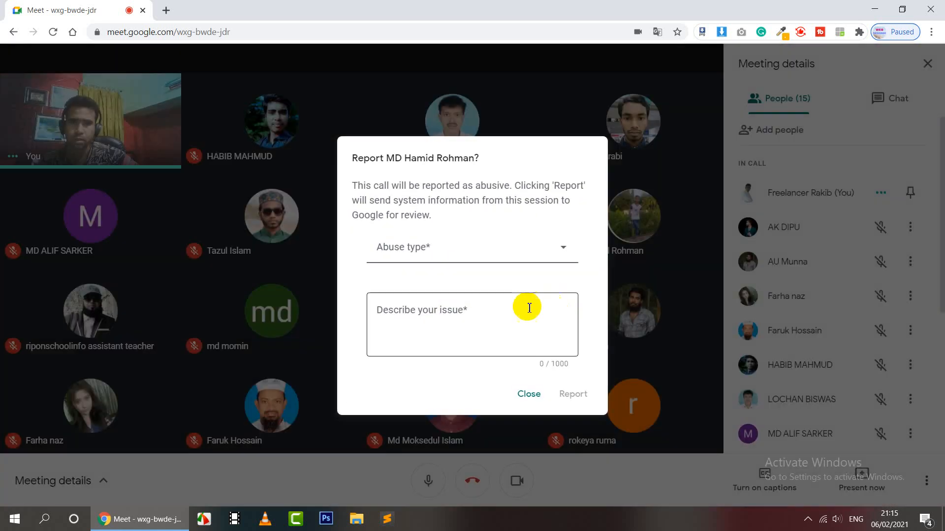
left_click(468, 247)
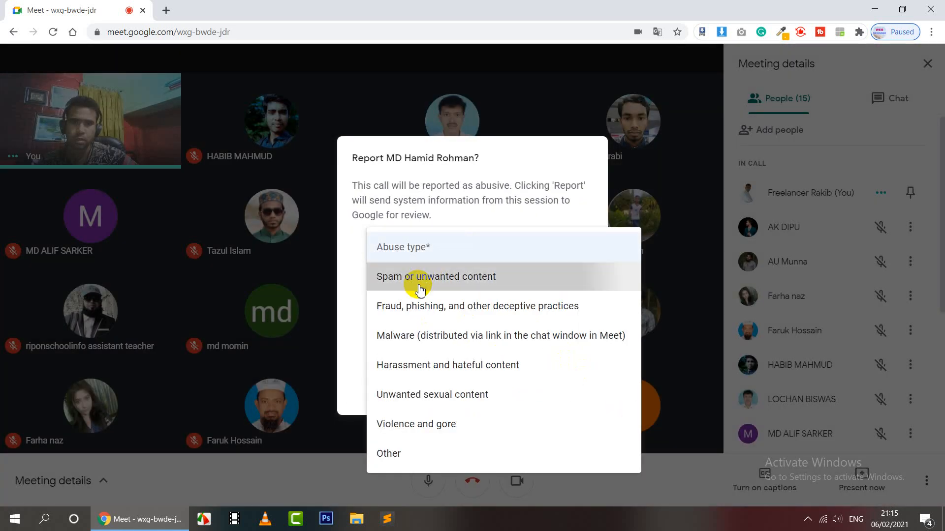
left_click(413, 279)
left_click(491, 327)
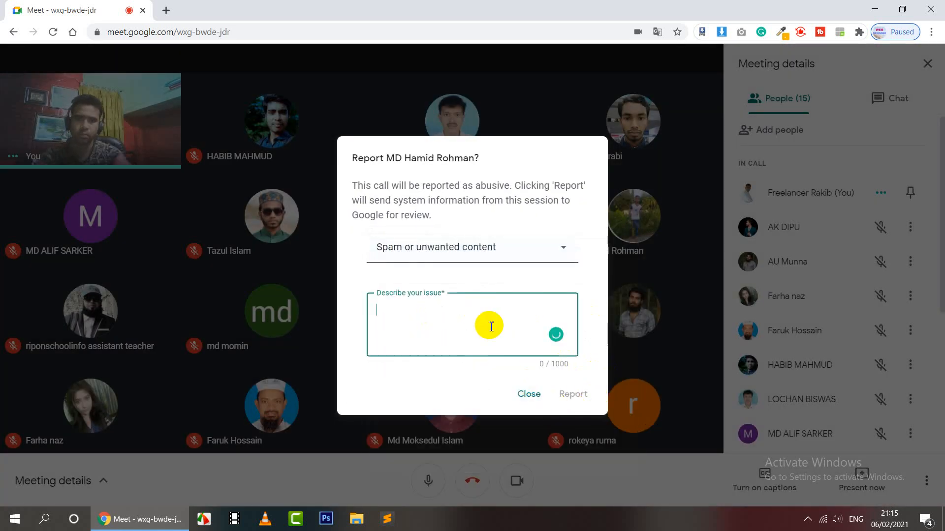
type("jdjvfds")
left_click(572, 394)
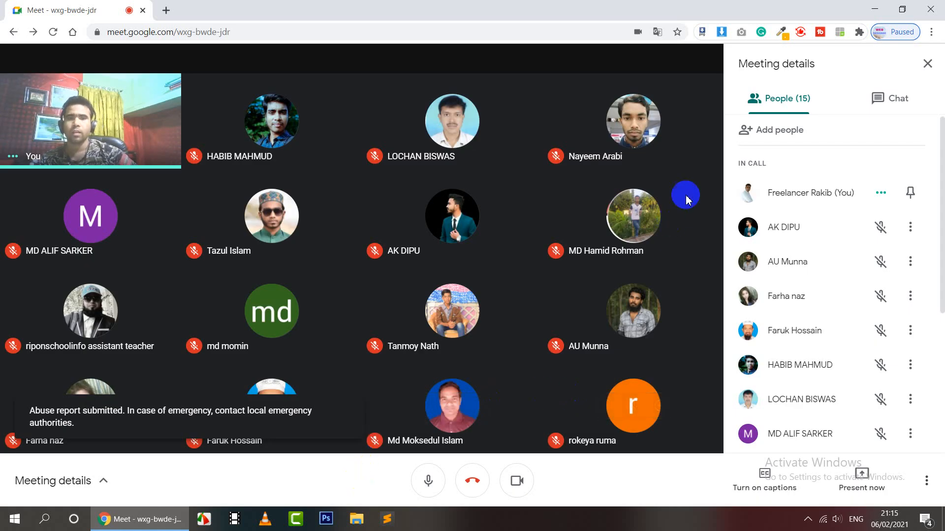
left_click(660, 219)
left_click(545, 311)
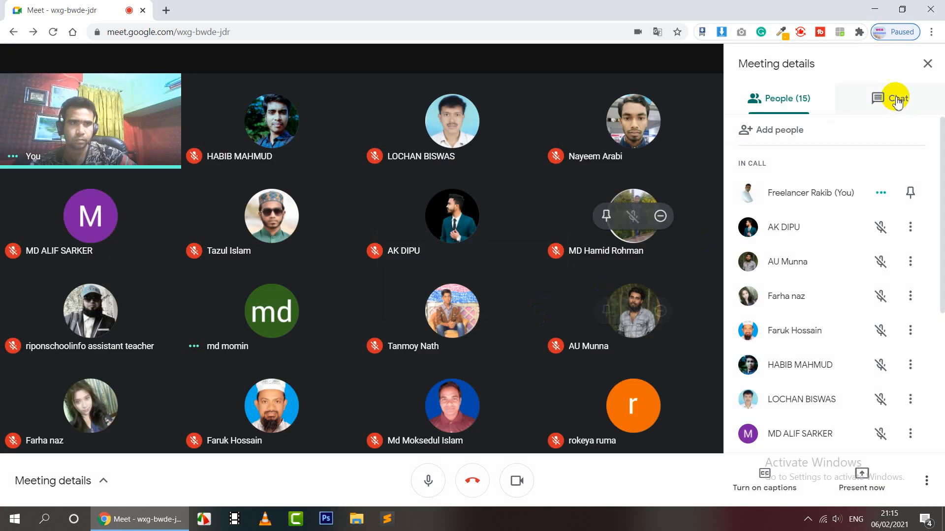
Step: Examine the options available for the first listed participant and review the remaining people in the call
left_click(911, 224)
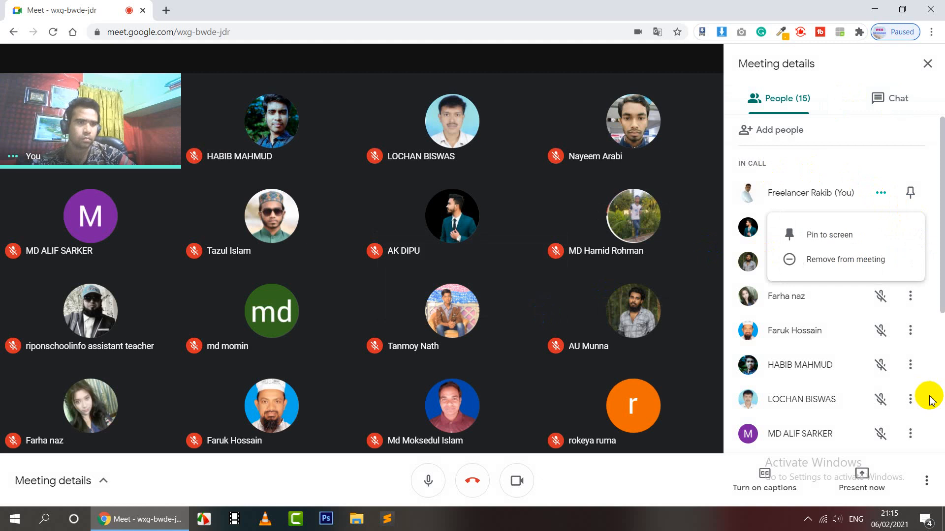
scroll(871, 373, "down", 5)
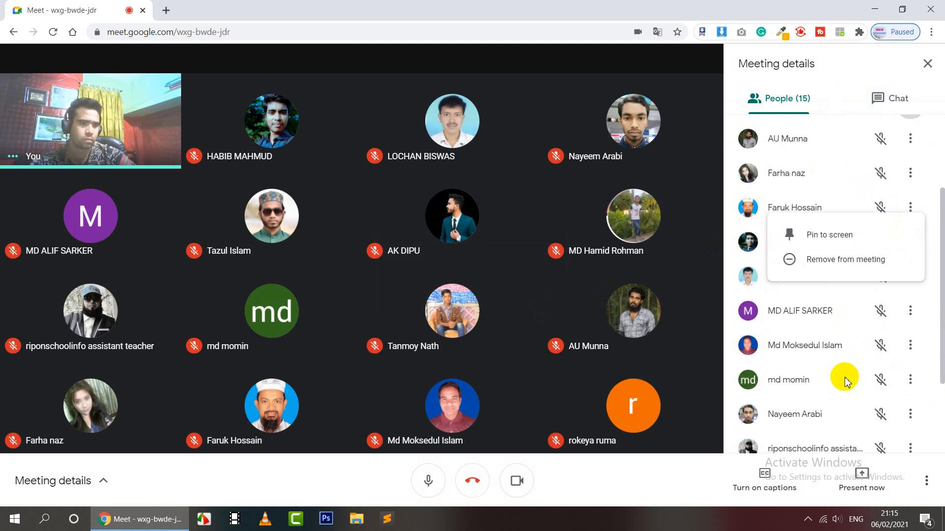
left_click(640, 481)
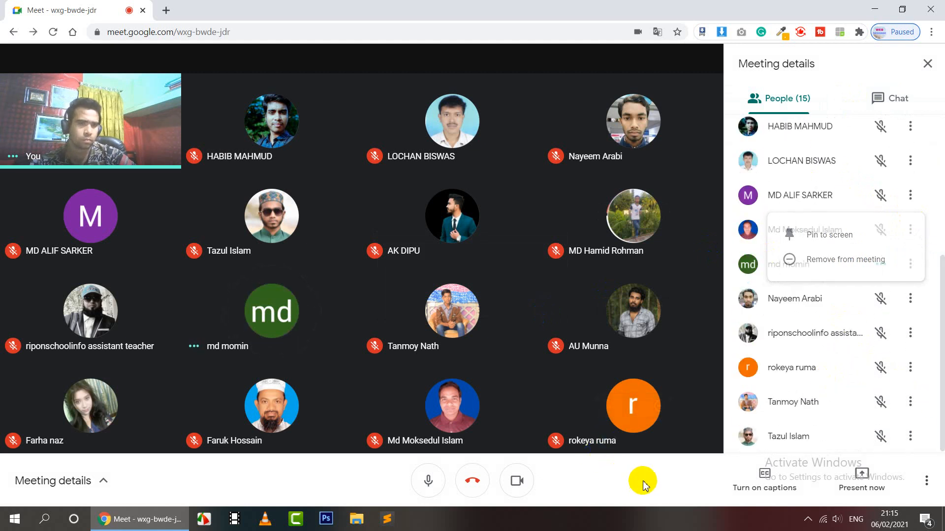
scroll(832, 320, "up", 2)
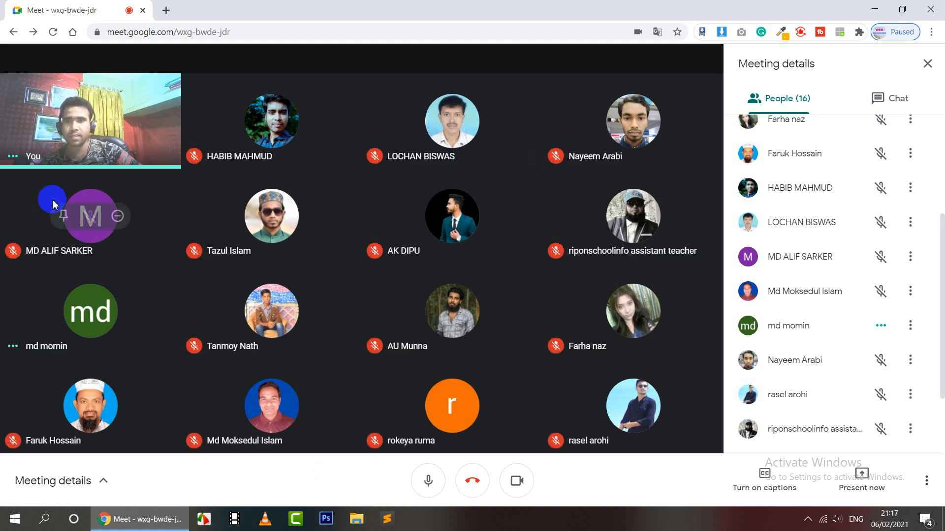
mouse_move(64, 133)
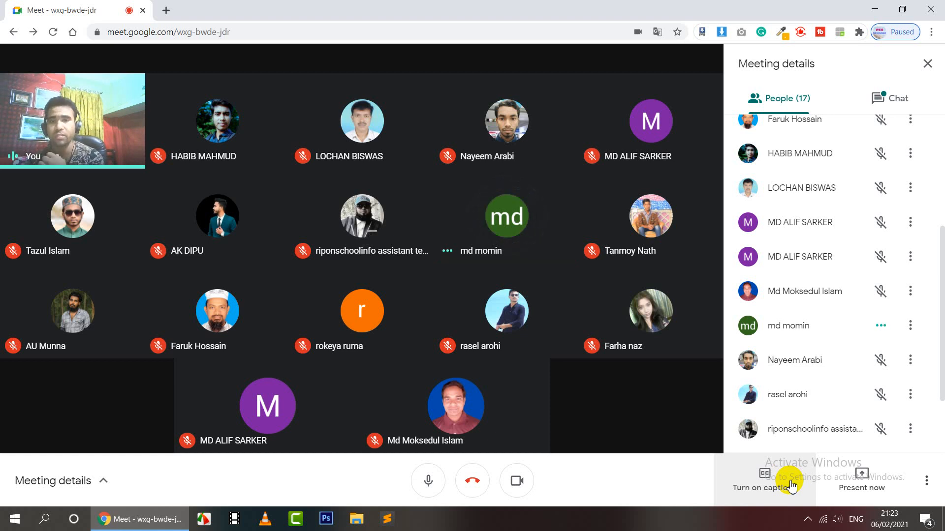
Step: Load ebnhost.com in a new browser tab and return to the meeting
left_click(164, 10)
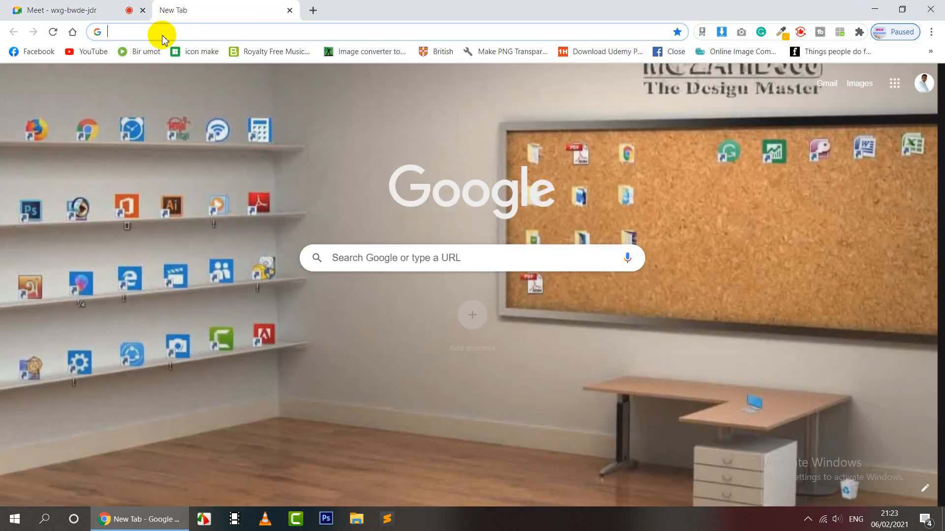
type("ebn")
key("Return")
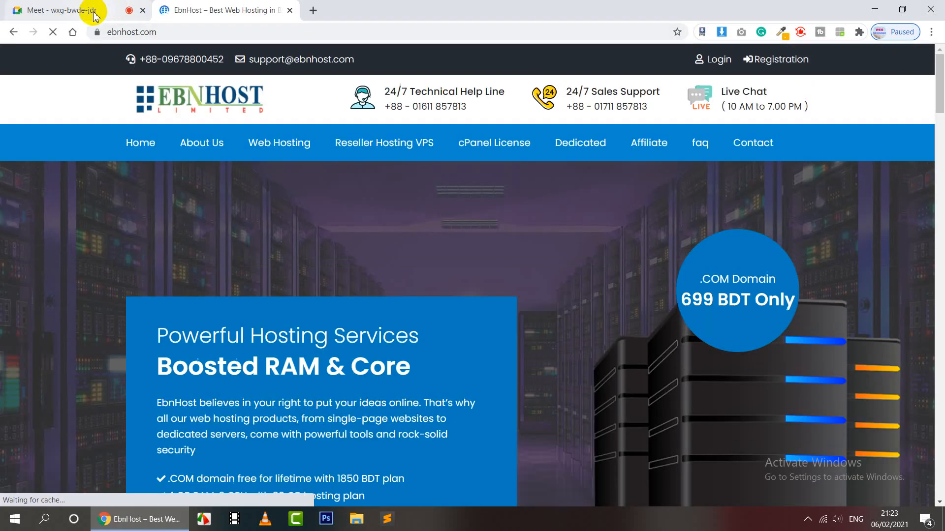
left_click(95, 16)
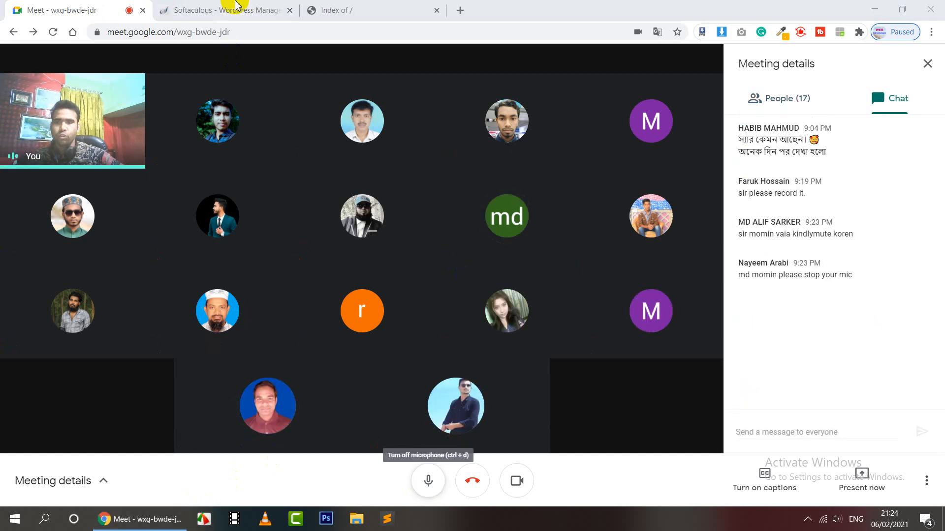
Step: Examine the WordPress installations in Softaculous and the directory index of multivendor.webdesign90.com
left_click(227, 10)
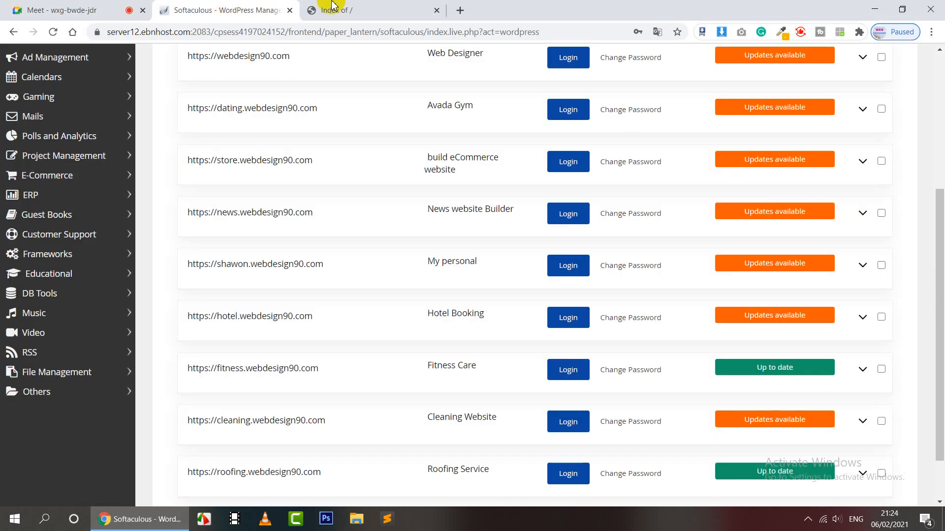
left_click(325, 10)
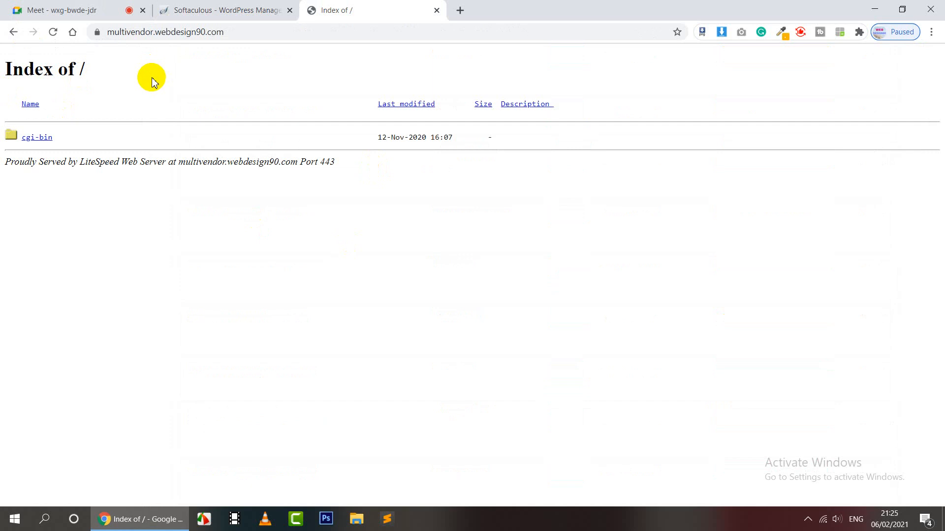
Step: Go from Softaculous to the hosting control panel and open the WordPress script in the Softaculous Apps Installer
left_click(212, 8)
scroll(767, 140, "up", 5)
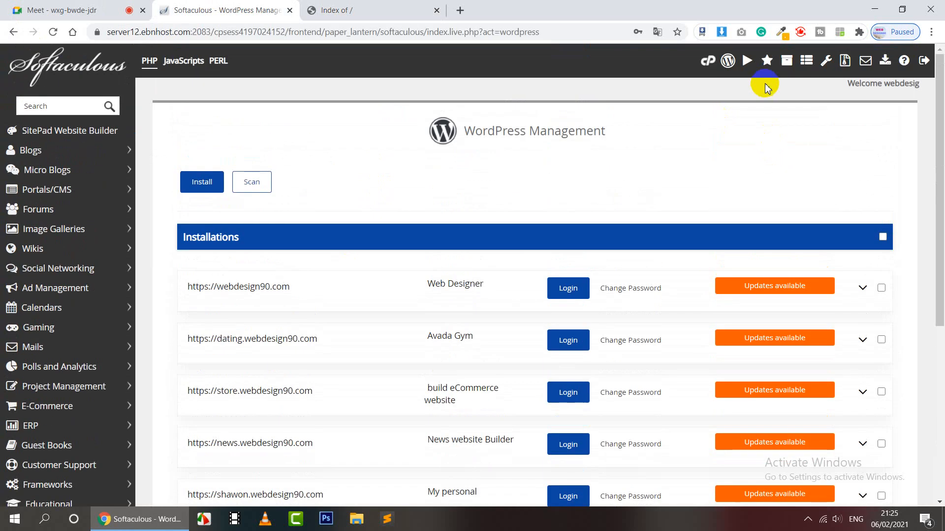
left_click(708, 60)
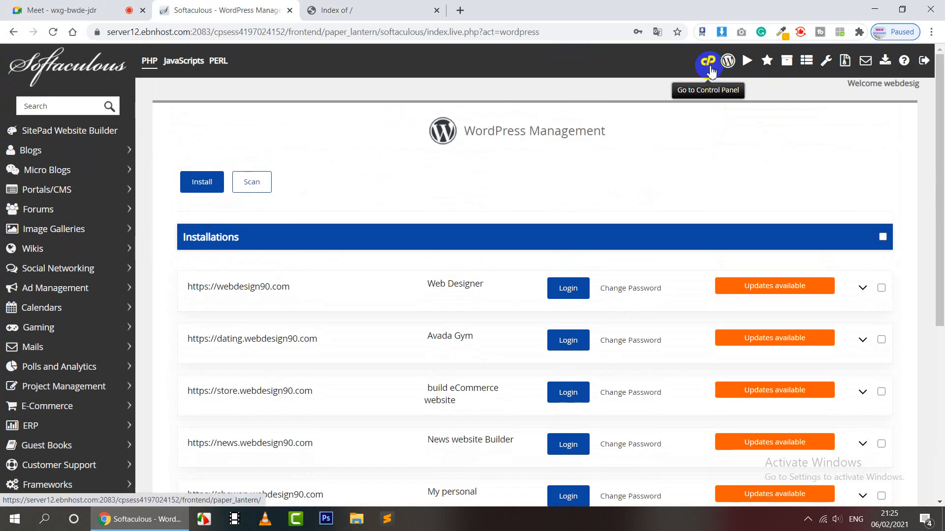
left_click(383, 18)
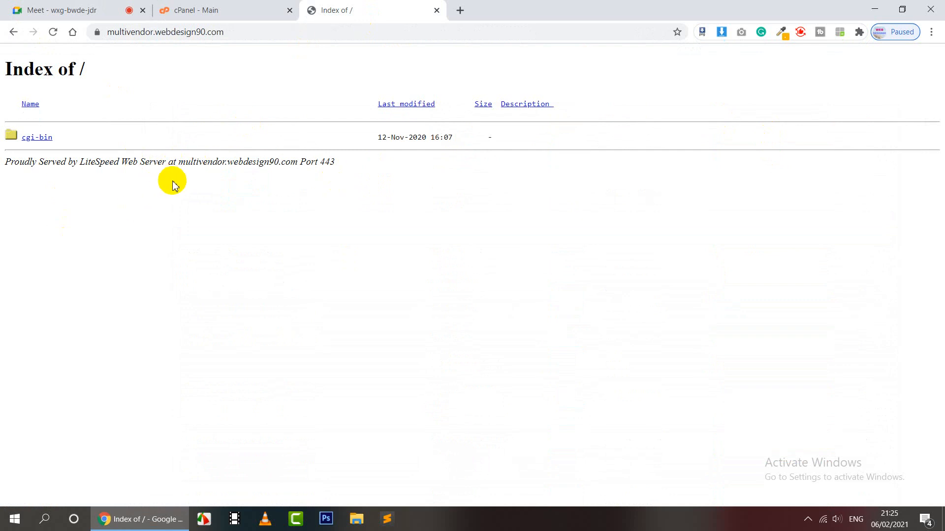
left_click(238, 6)
scroll(139, 276, "down", 8)
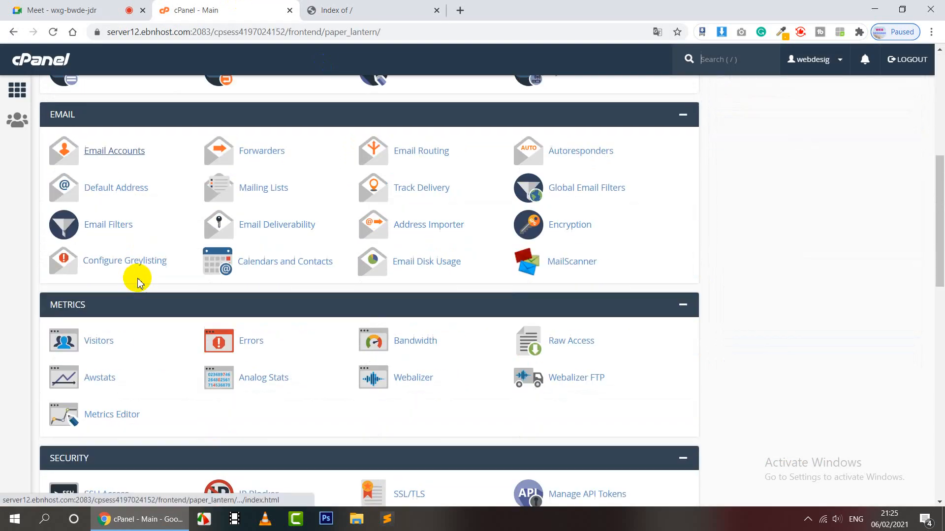
scroll(139, 280, "down", 15)
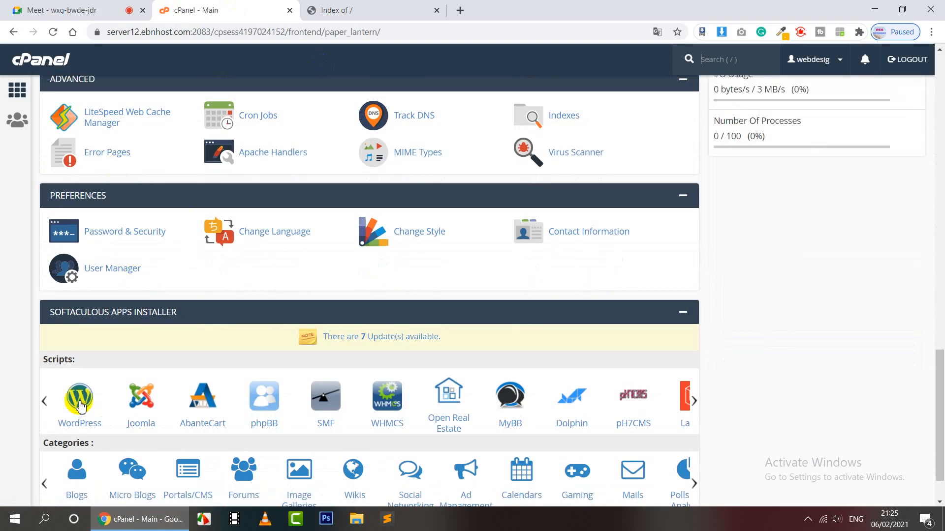
left_click(80, 400)
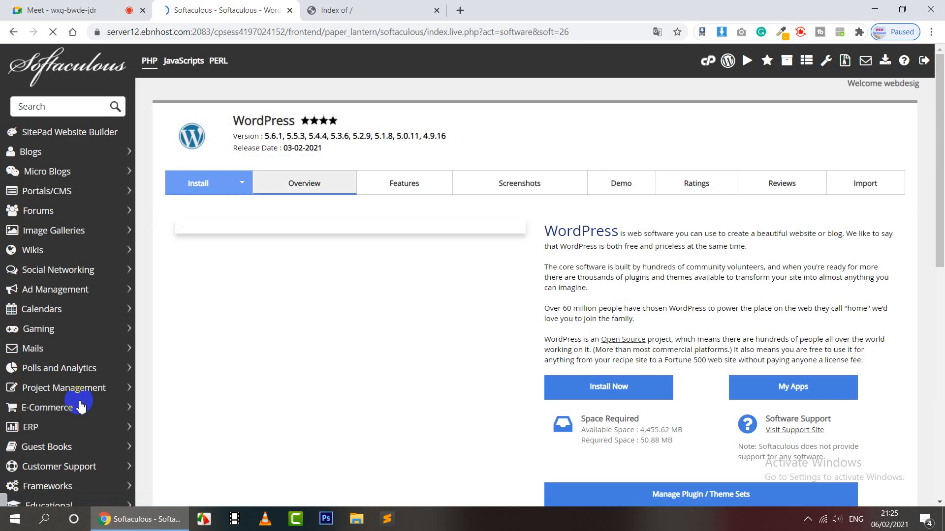
scroll(630, 295, "down", 3)
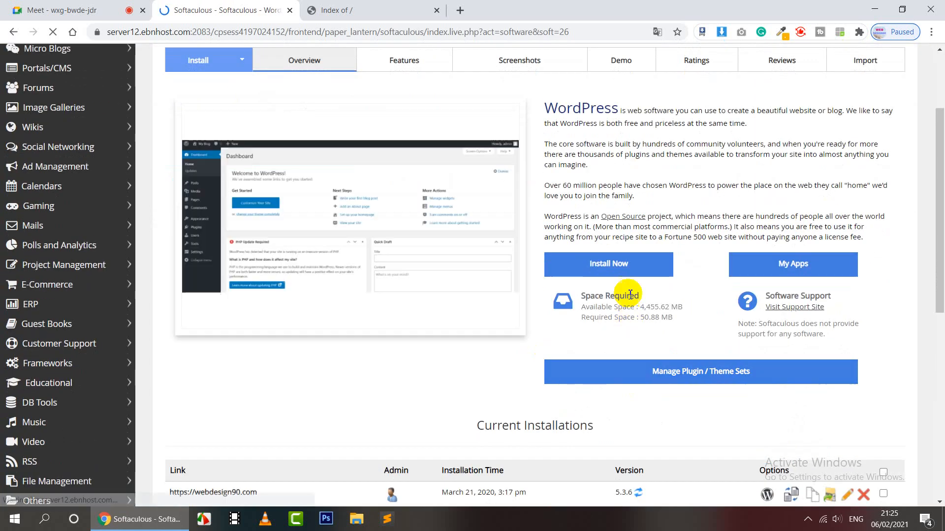
left_click(629, 265)
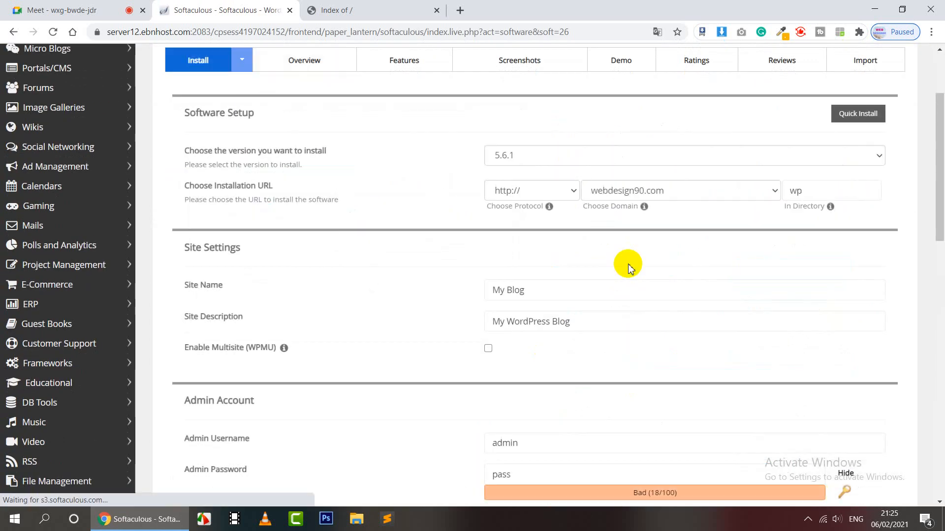
left_click(642, 197)
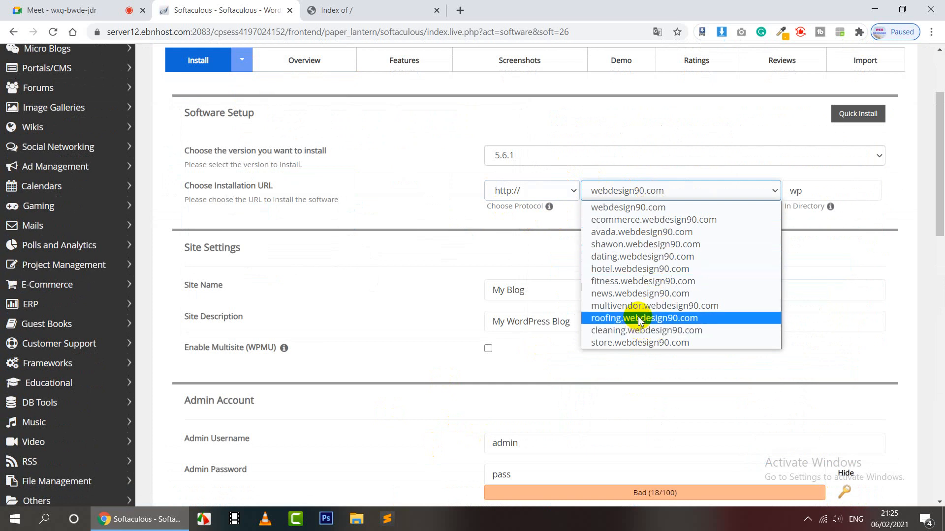
left_click(635, 305)
left_click(819, 192)
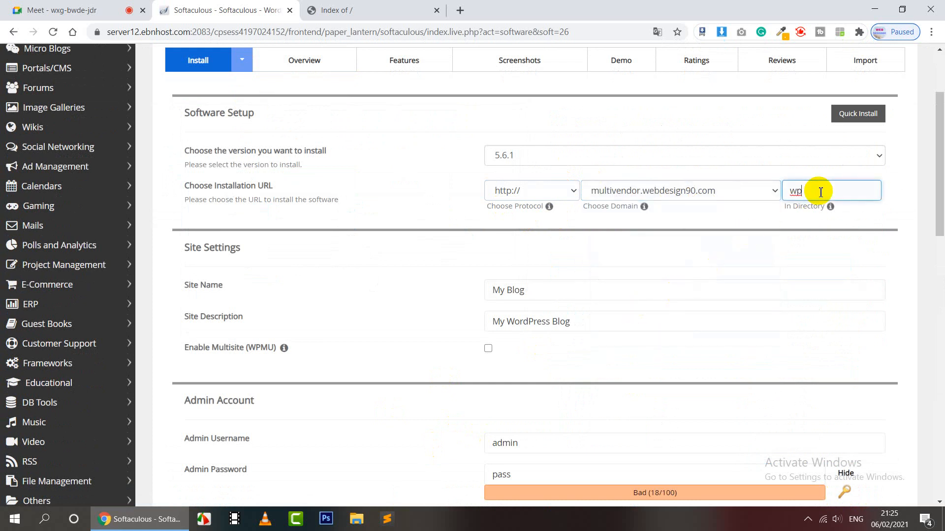
left_click(512, 191)
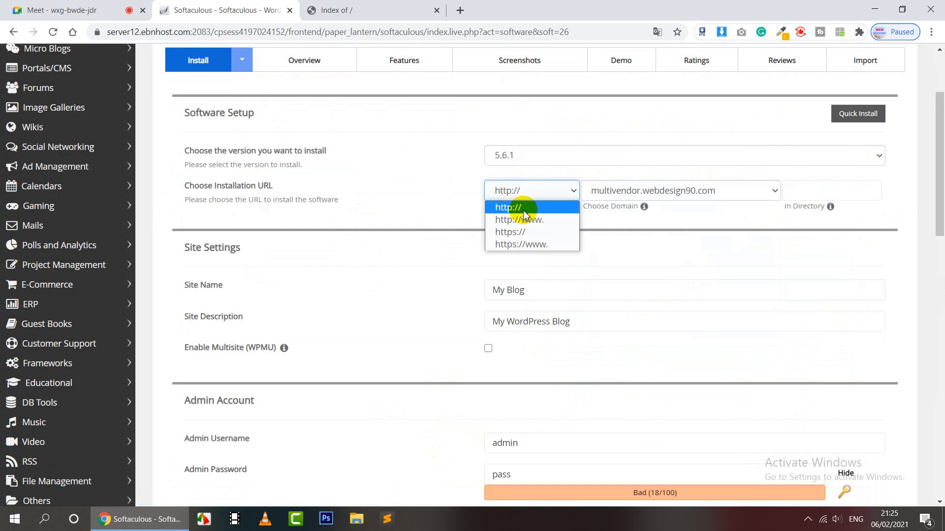
left_click(513, 237)
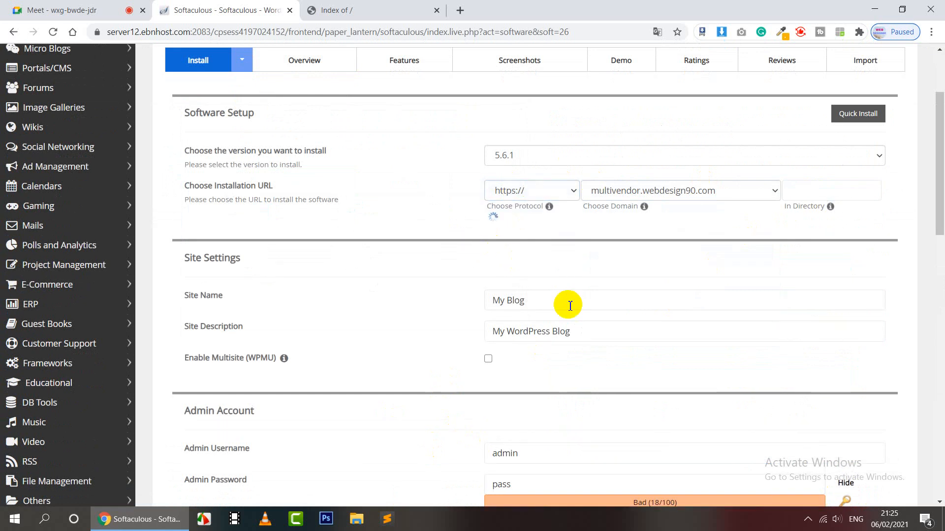
Step: Set the site name to "Best Multivendor website" and the site description to "Multivendor website Sample"
left_click_drag(565, 300, 383, 310)
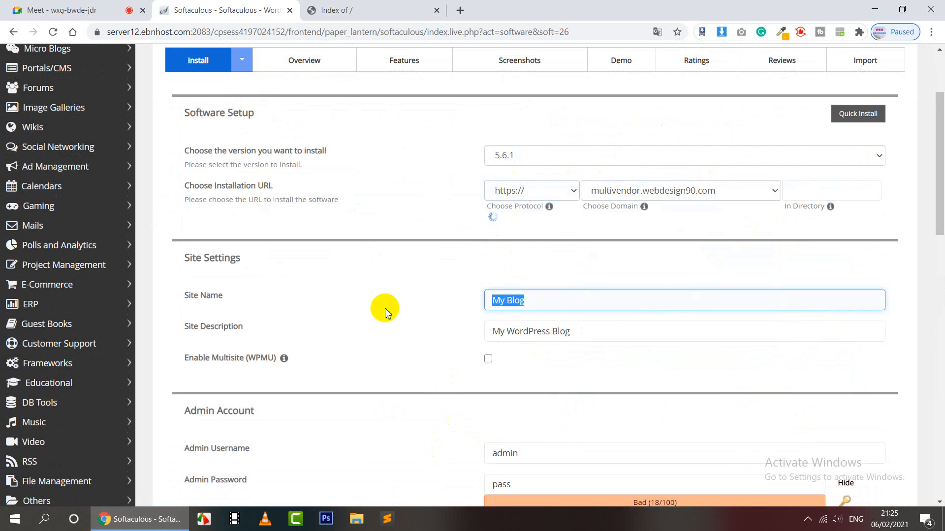
type("Best M")
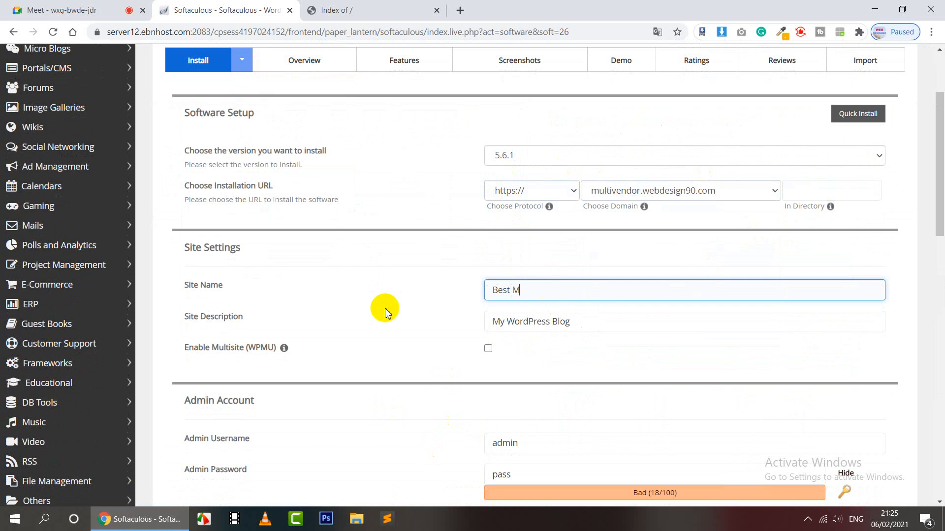
type("ultivendor website")
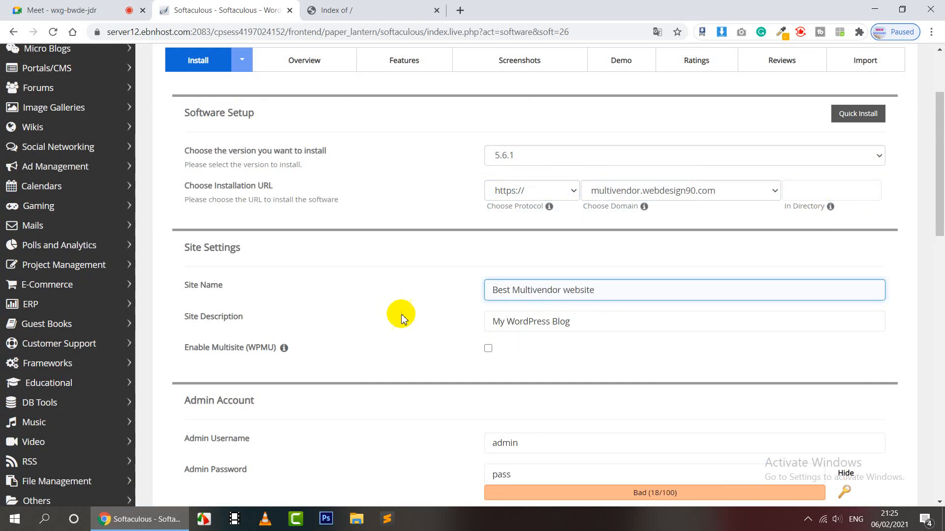
triple_click(605, 326)
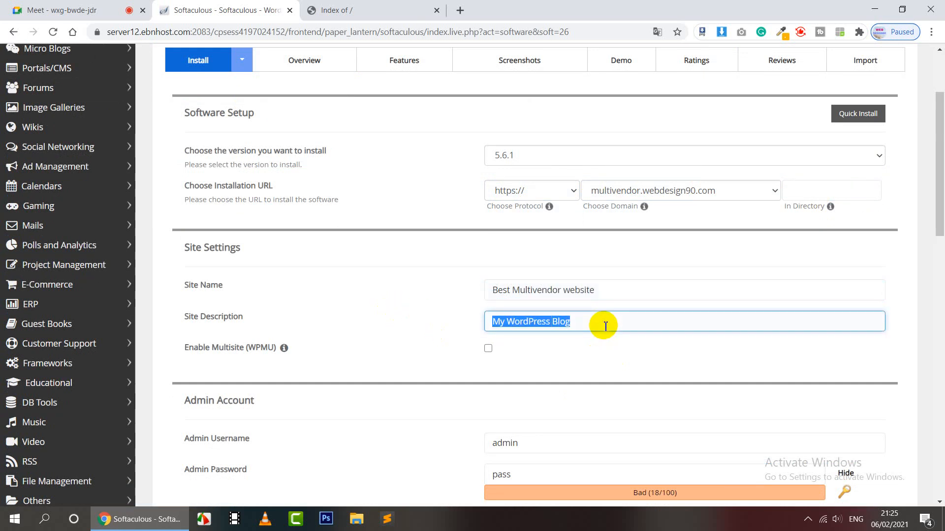
type("Multivendor website Sample")
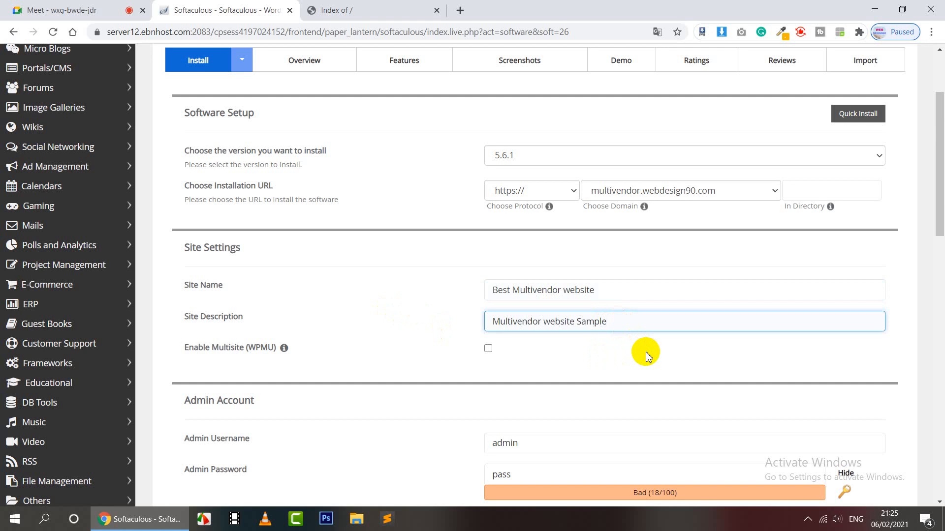
Step: Switch to the Google Meet call and present the entire screen to everyone
left_click(64, 10)
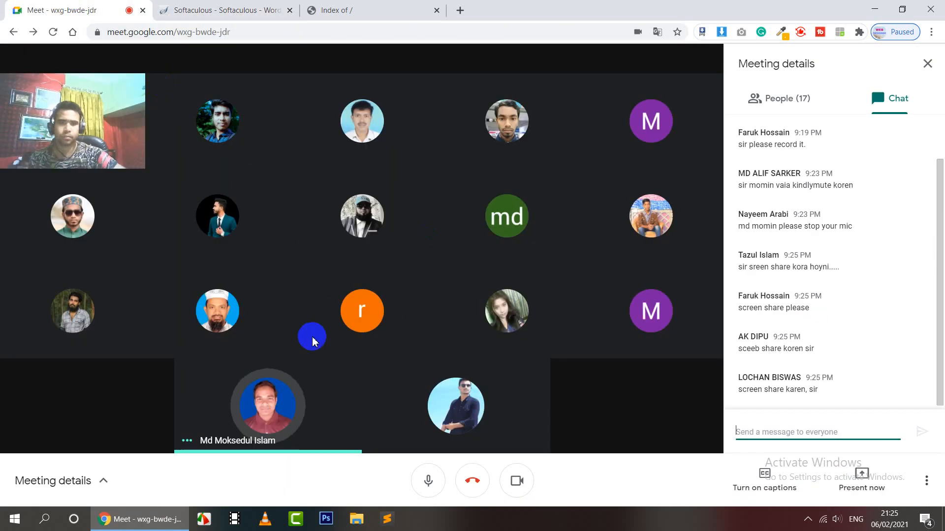
left_click(862, 477)
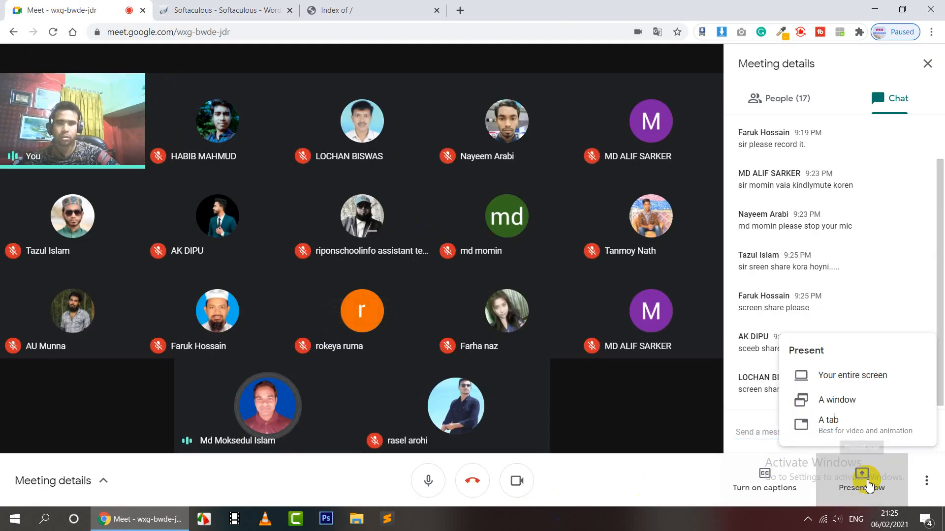
left_click(817, 372)
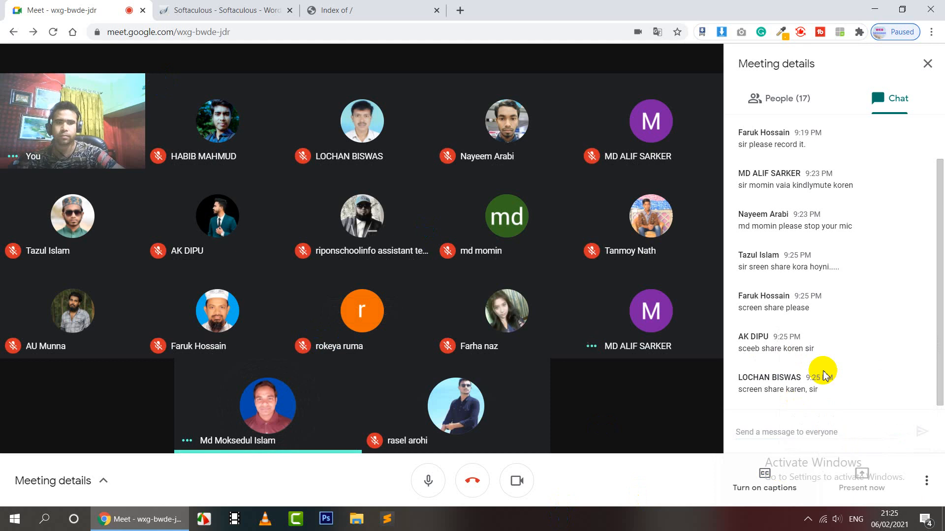
left_click(443, 222)
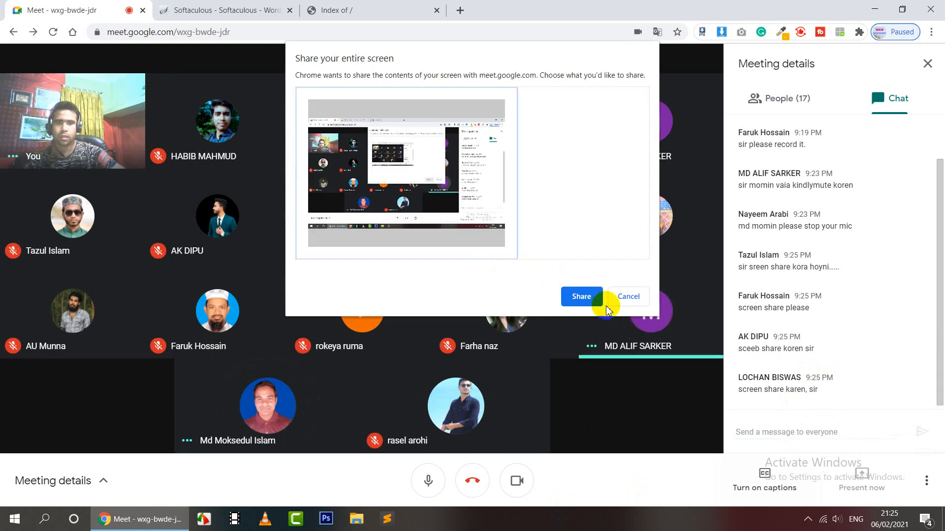
left_click(582, 297)
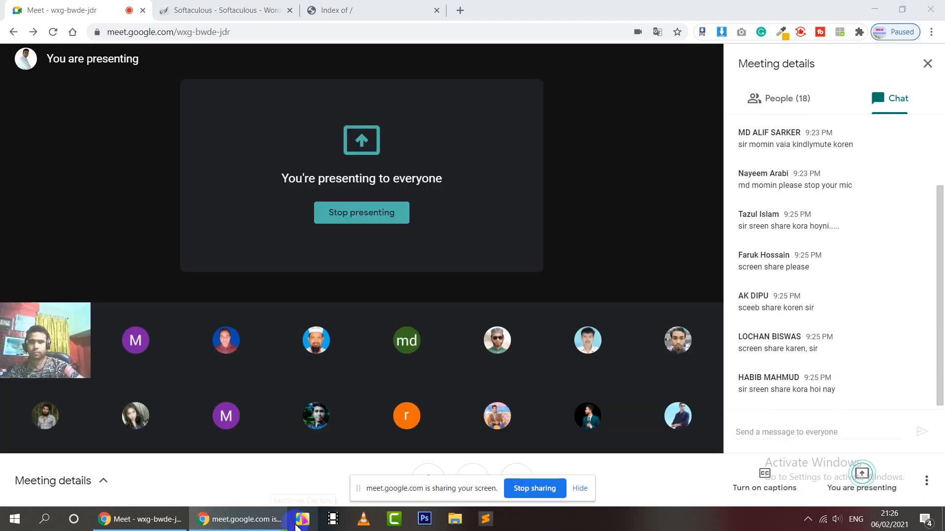
Step: Return to the Softaculous installation form, hide the admin password's characters and replace it with a new password
left_click(221, 8)
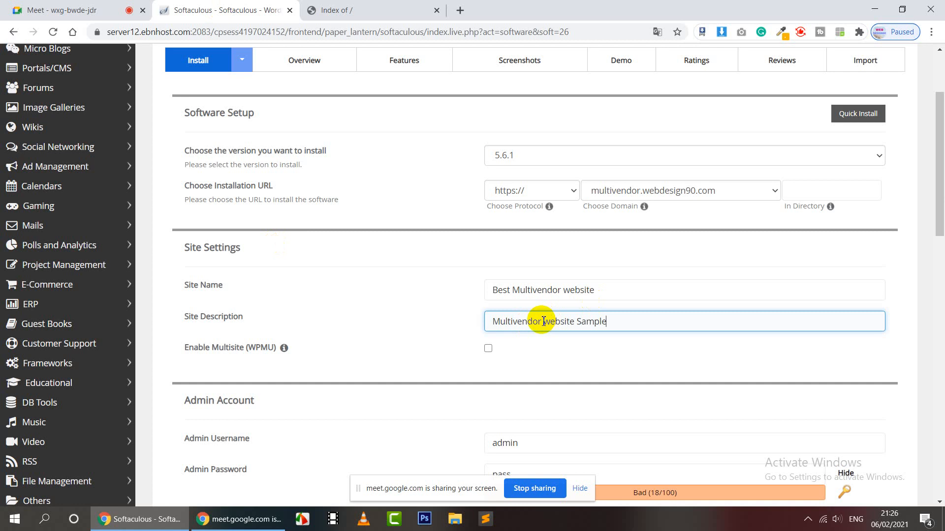
scroll(643, 333, "down", 3)
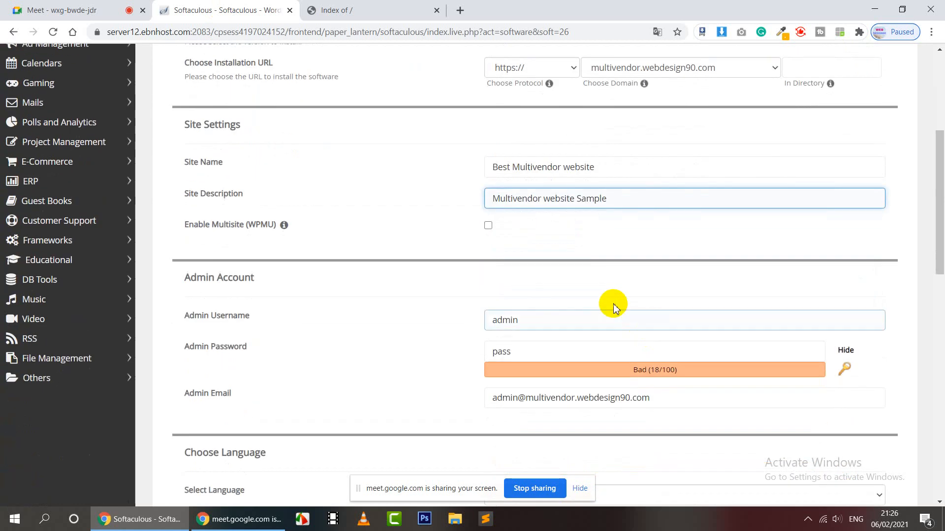
double_click(605, 353)
key("BackSpace")
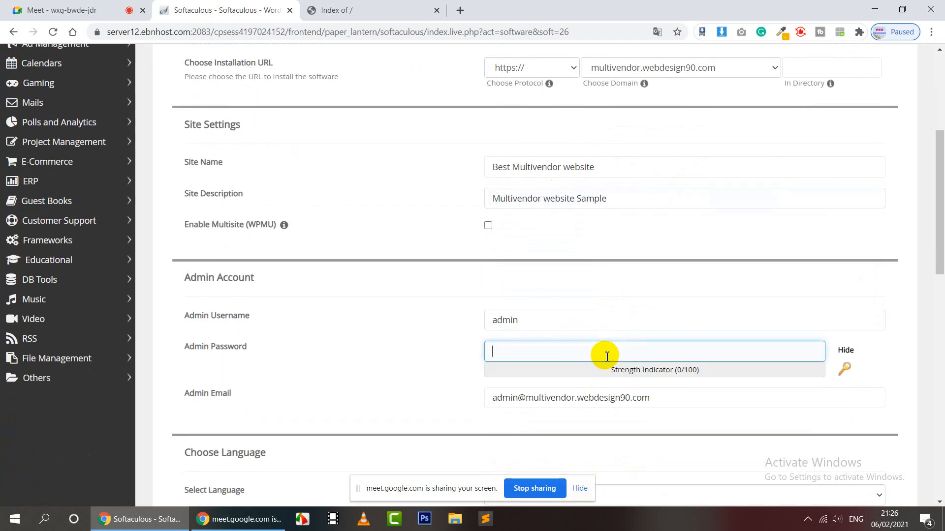
left_click(844, 351)
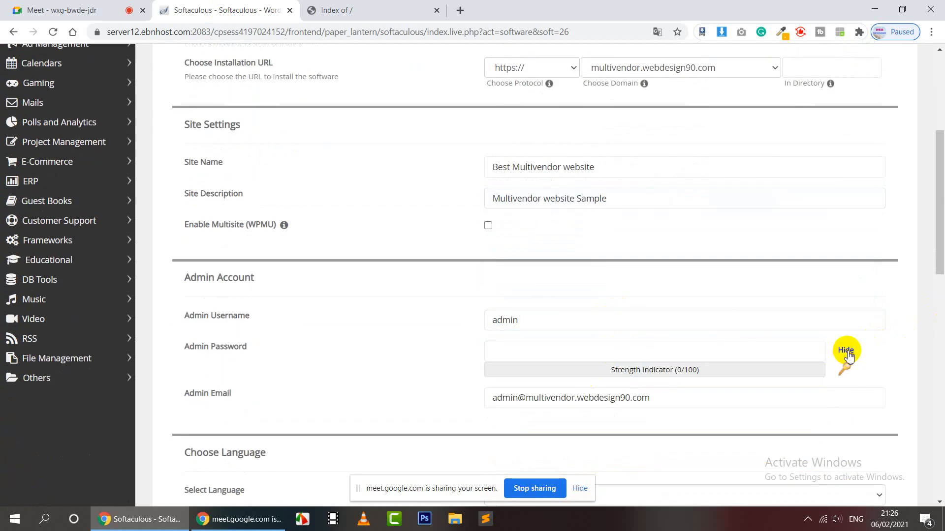
left_click(770, 352)
type("•••")
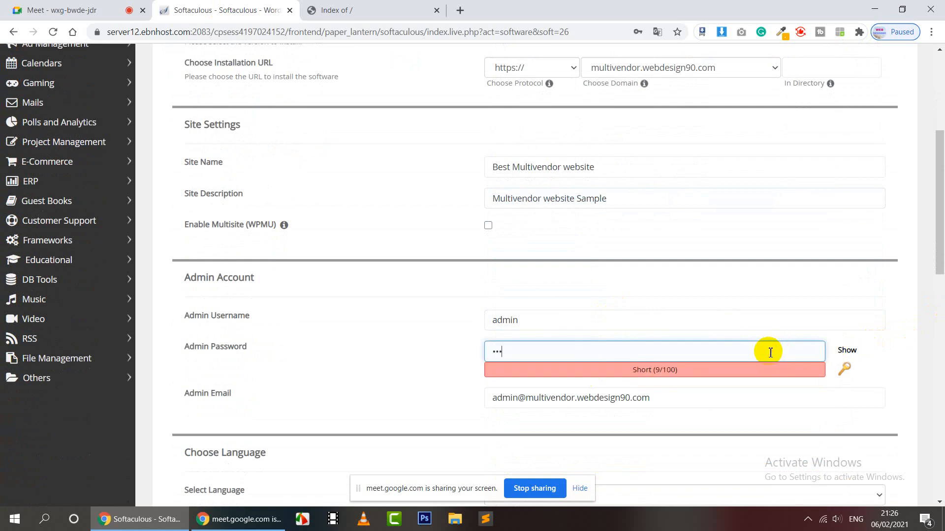
left_click(770, 353)
type("•••••")
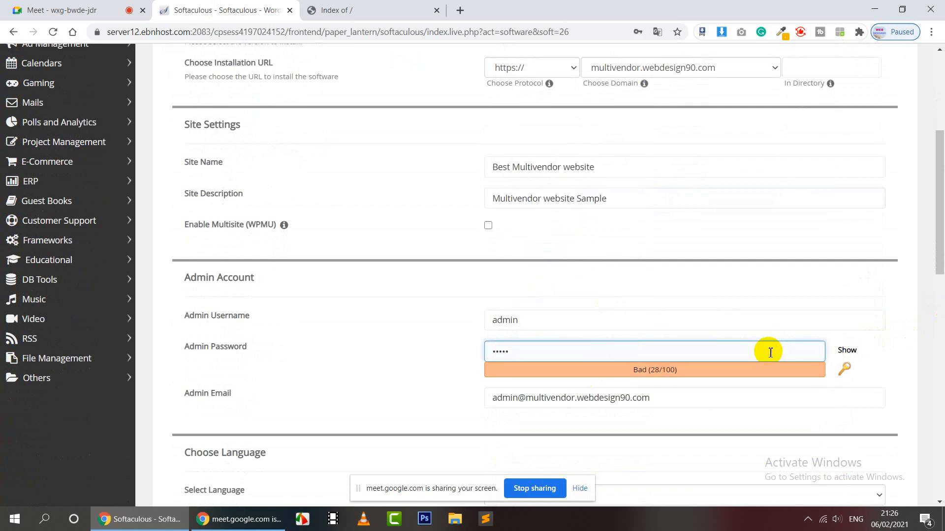
type("•••••")
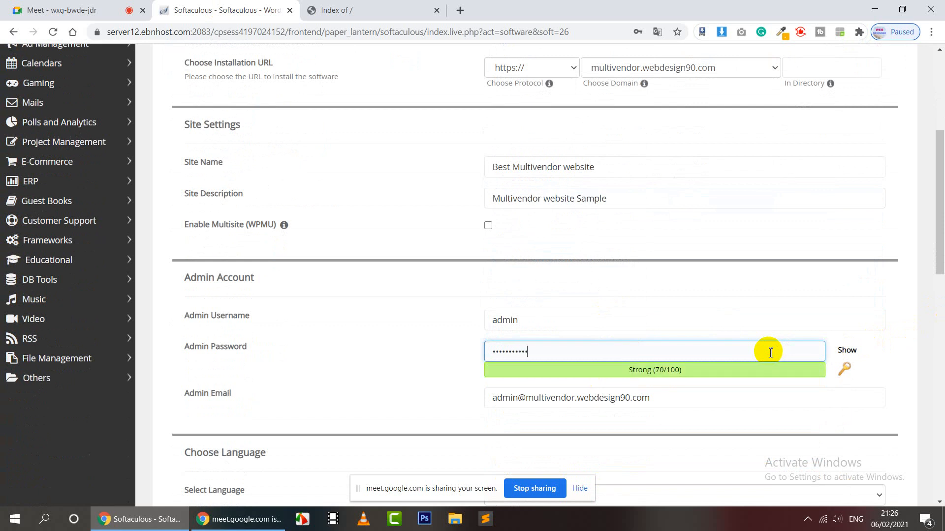
type("•")
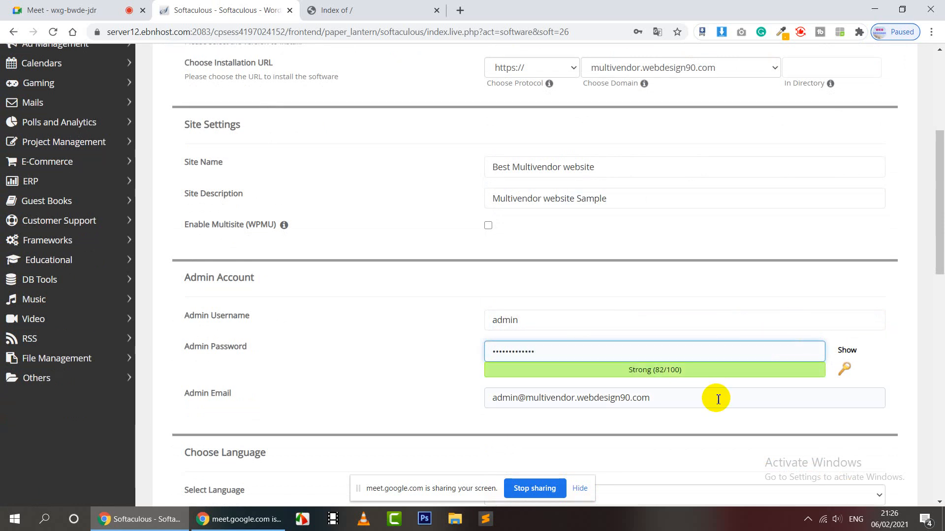
Step: Run the WordPress installation without selecting a theme and save the login in the browser
scroll(639, 393, "down", 4)
scroll(541, 423, "down", 9)
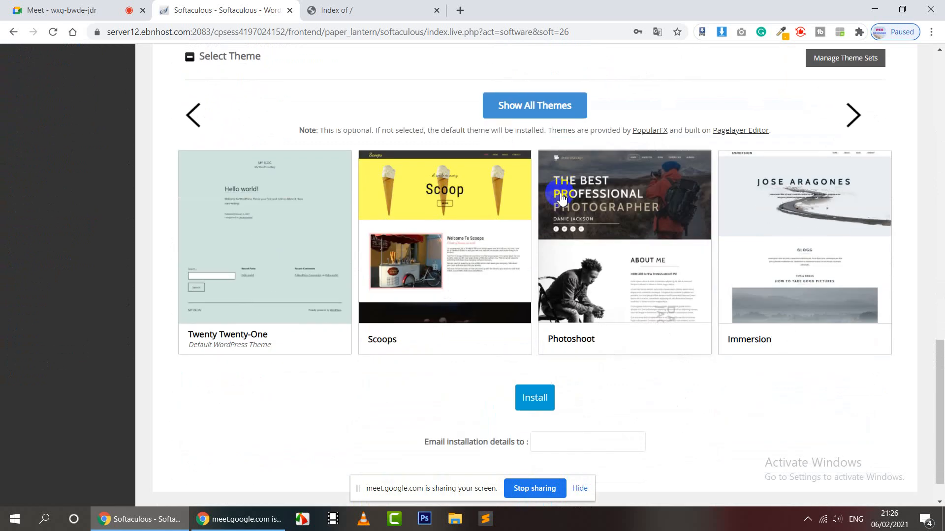
left_click(534, 394)
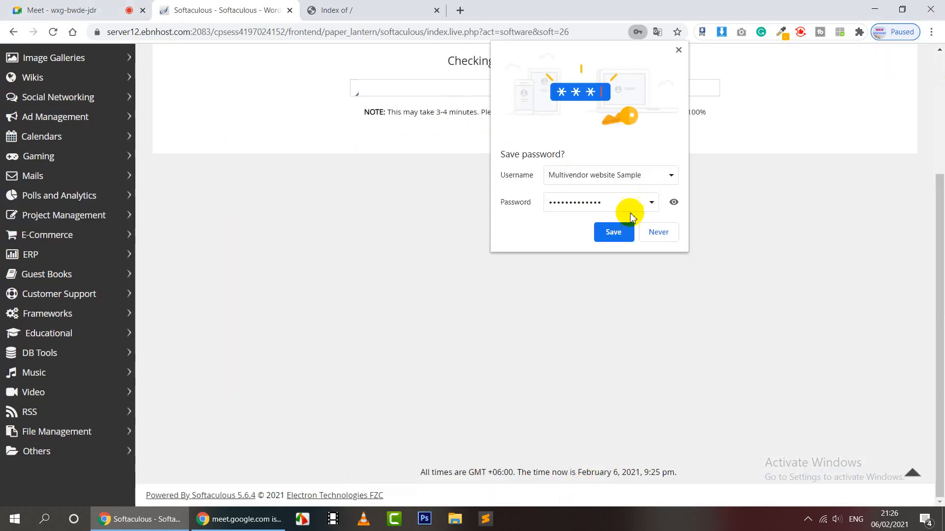
left_click(614, 233)
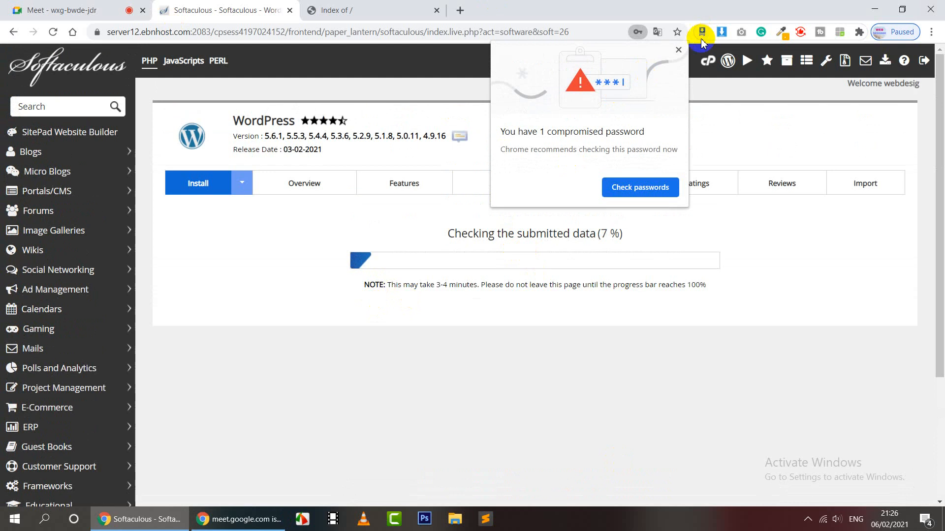
left_click(678, 50)
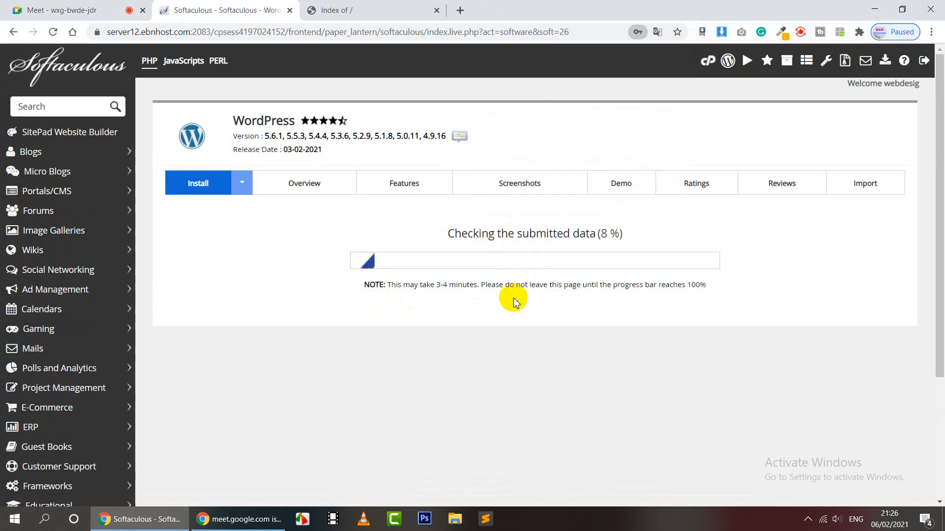
Step: Check the WordPress installation progress, the multivendor.webdesign90.com directory index and the ongoing Google Meet presentation
left_click(43, 7)
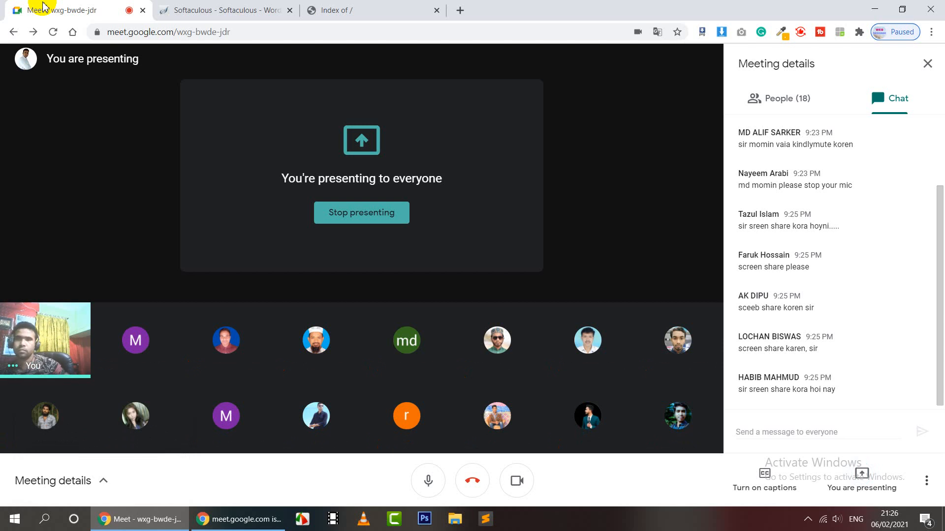
left_click(348, 9)
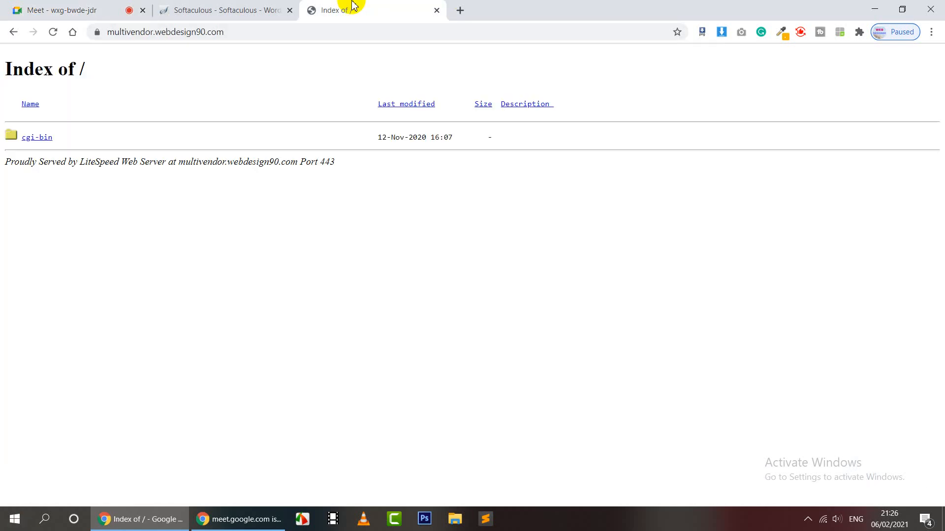
left_click(220, 9)
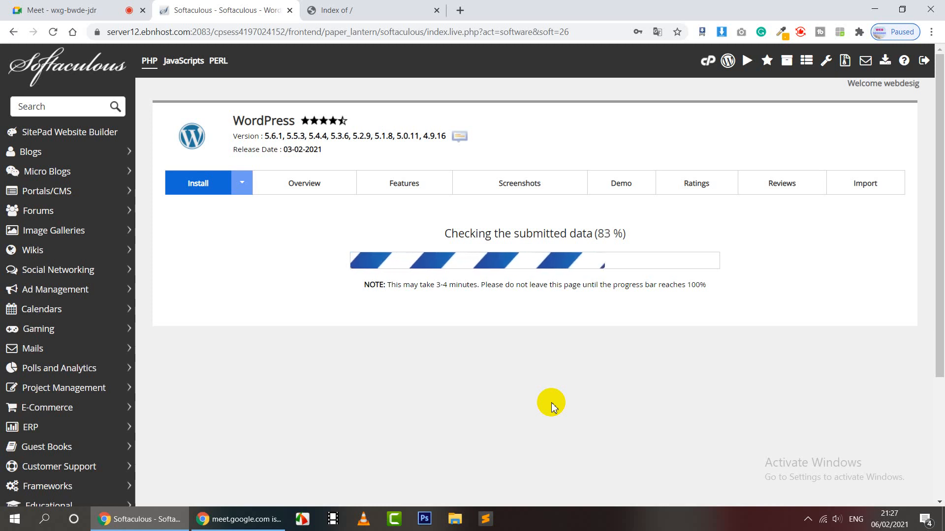
left_click(75, 7)
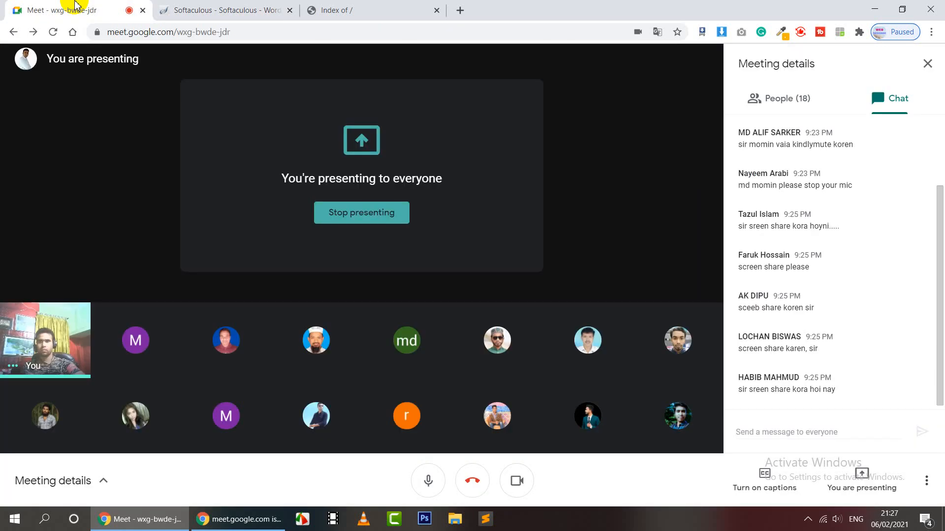
left_click(364, 8)
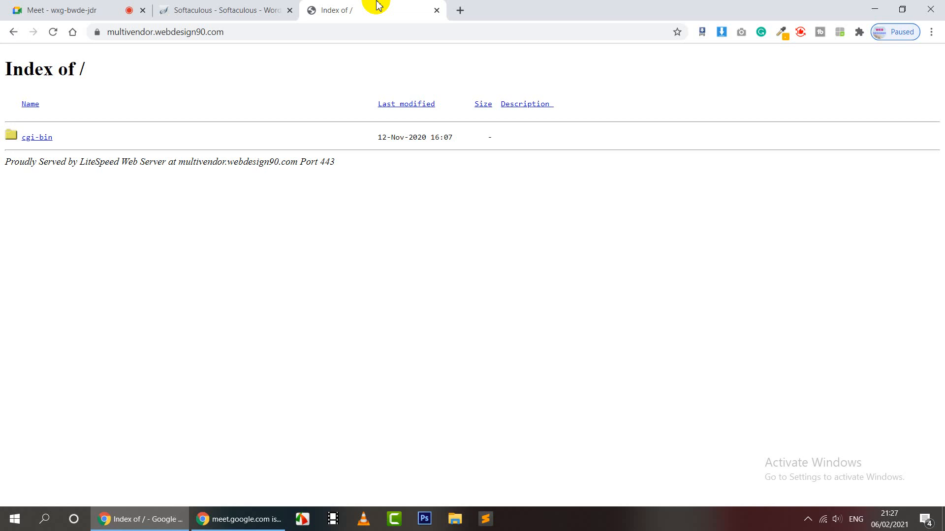
left_click(185, 7)
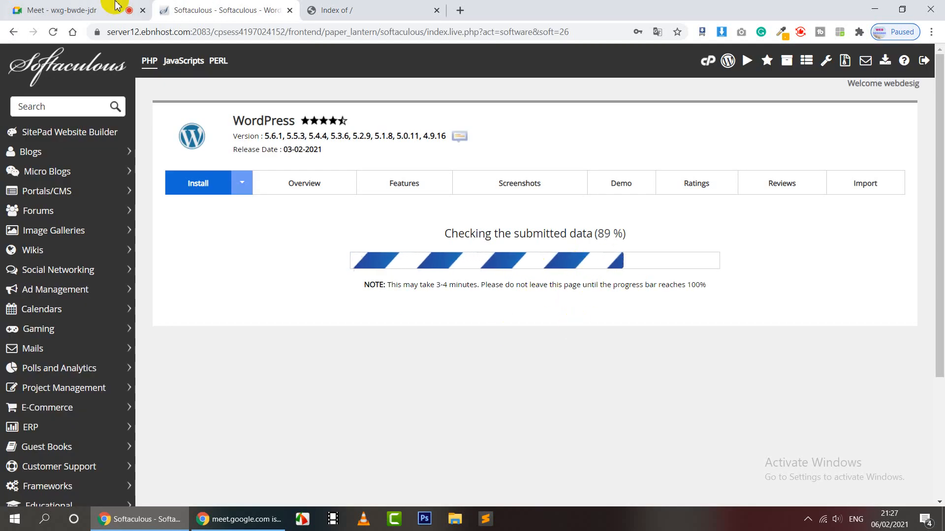
left_click(80, 7)
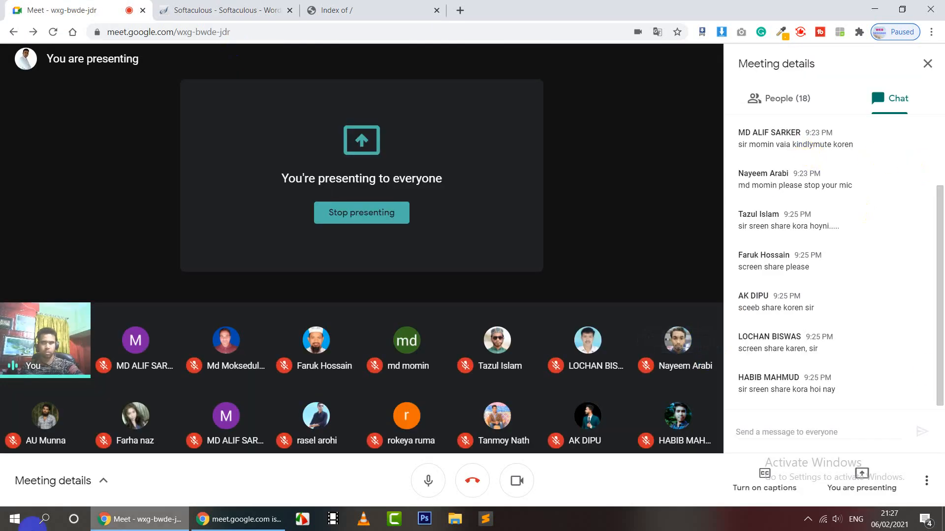
Step: Check the Google Meet participant list and chat, and the progress of the WordPress installation in Softaculous
left_click(805, 98)
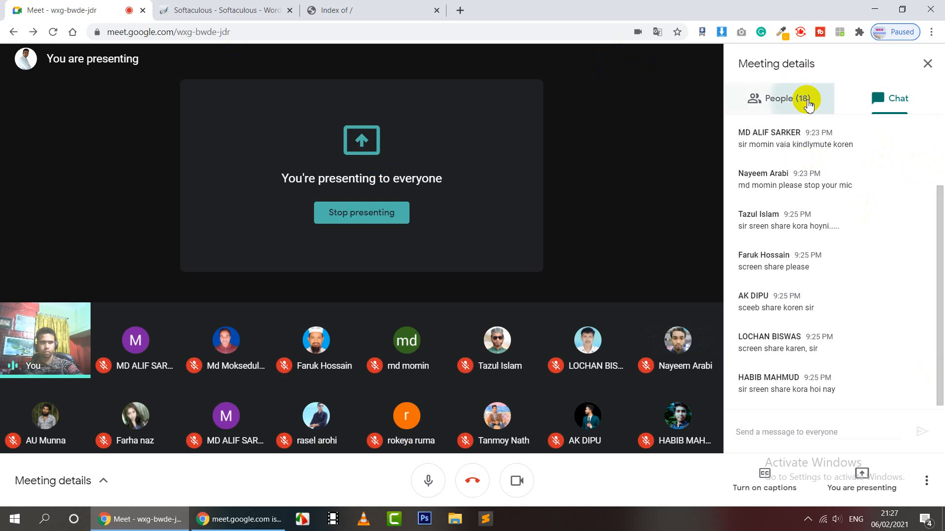
left_click(904, 105)
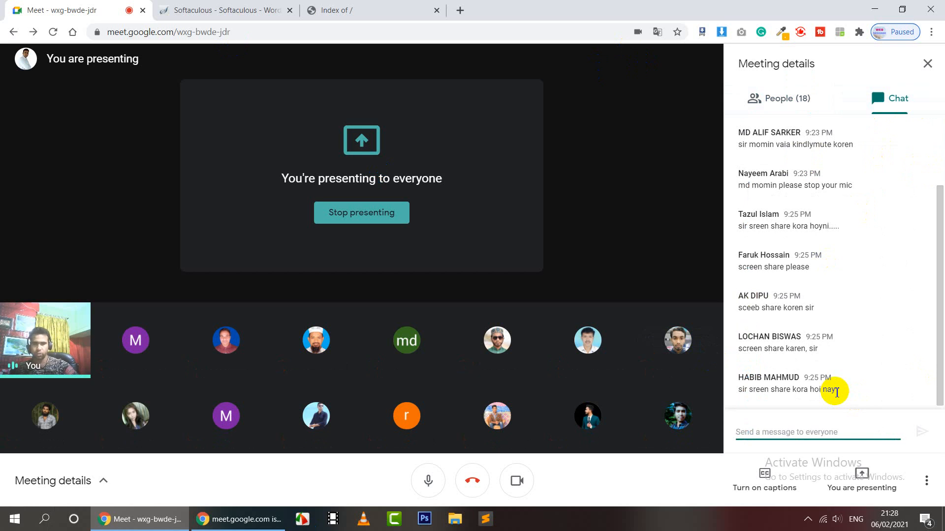
left_click(607, 489)
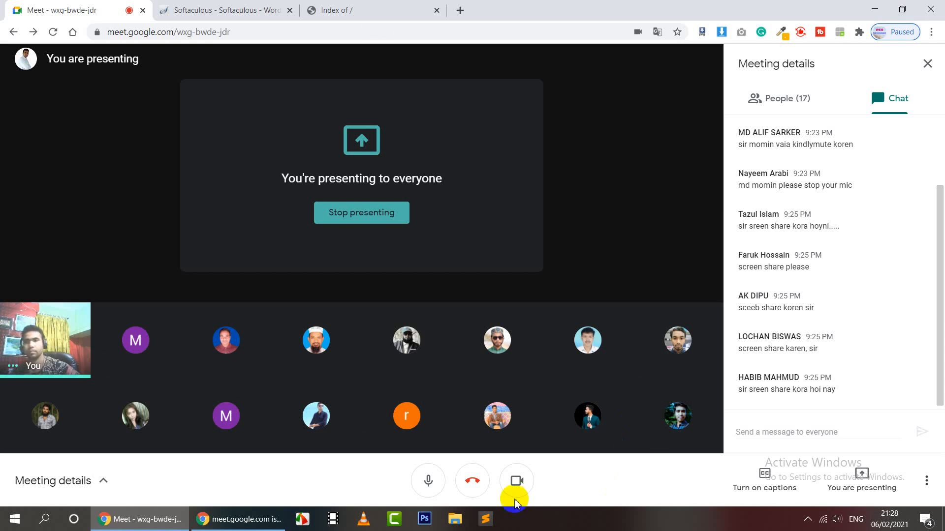
left_click(358, 8)
left_click(207, 6)
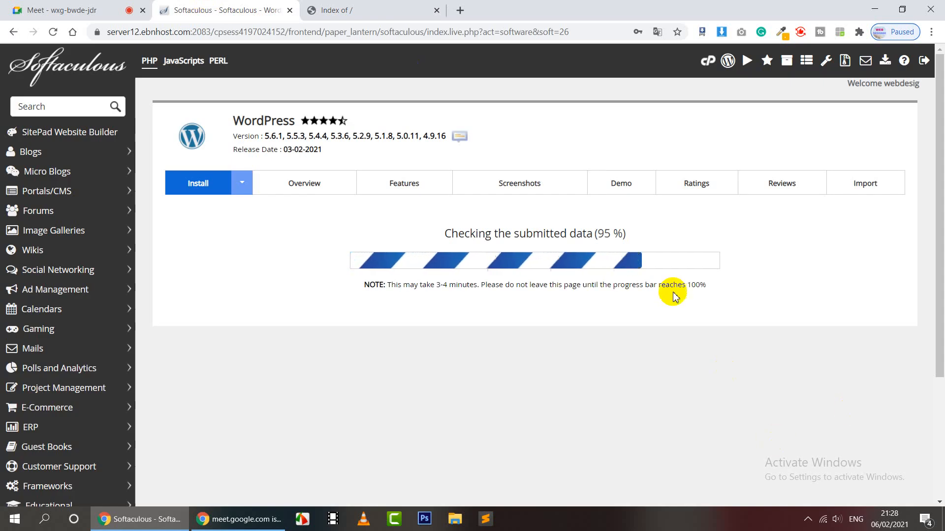
left_click(55, 6)
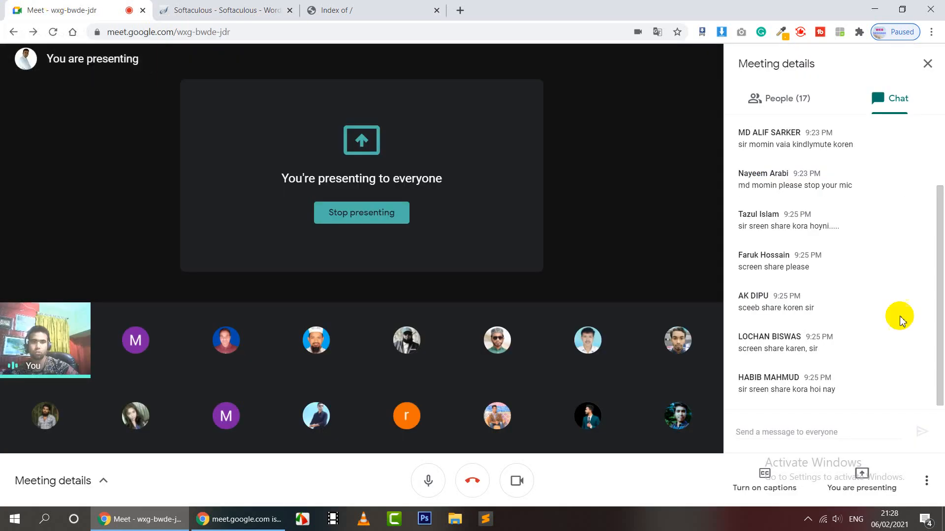
left_click(797, 99)
left_click(883, 110)
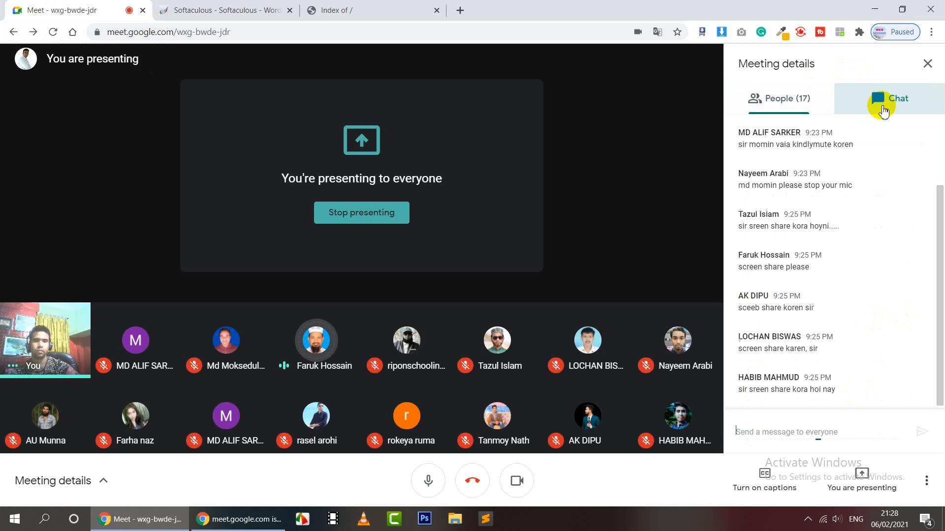
left_click(686, 478)
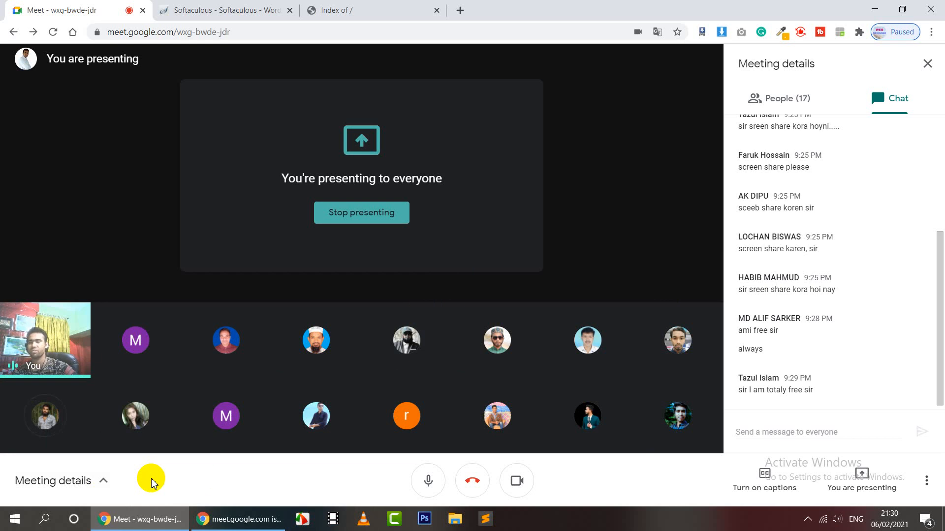
Step: Pin the speaking participant's tile to the main view of the call and unpin it again
mouse_move(43, 426)
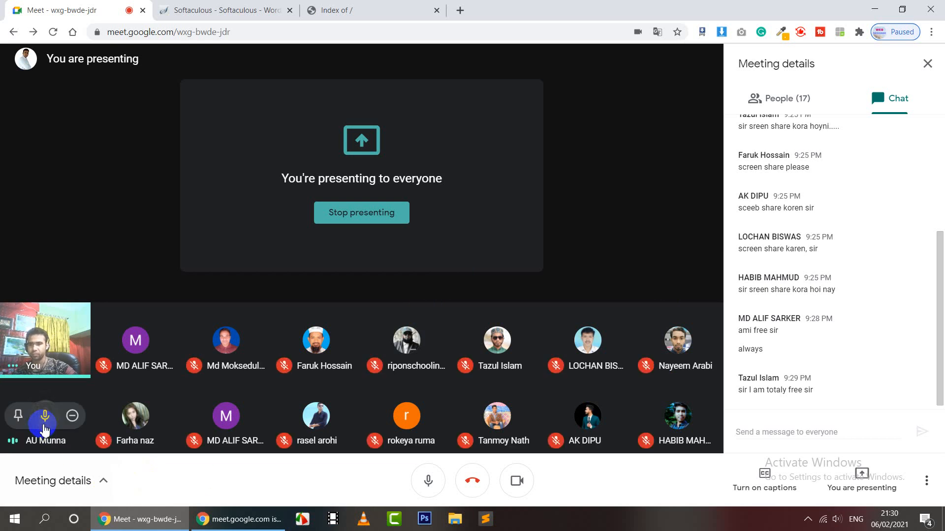
left_click(19, 417)
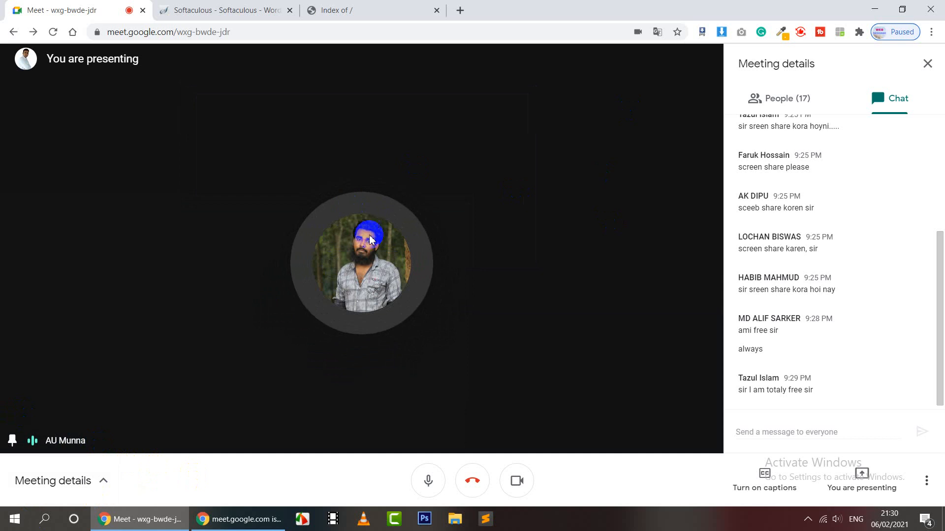
left_click(338, 267)
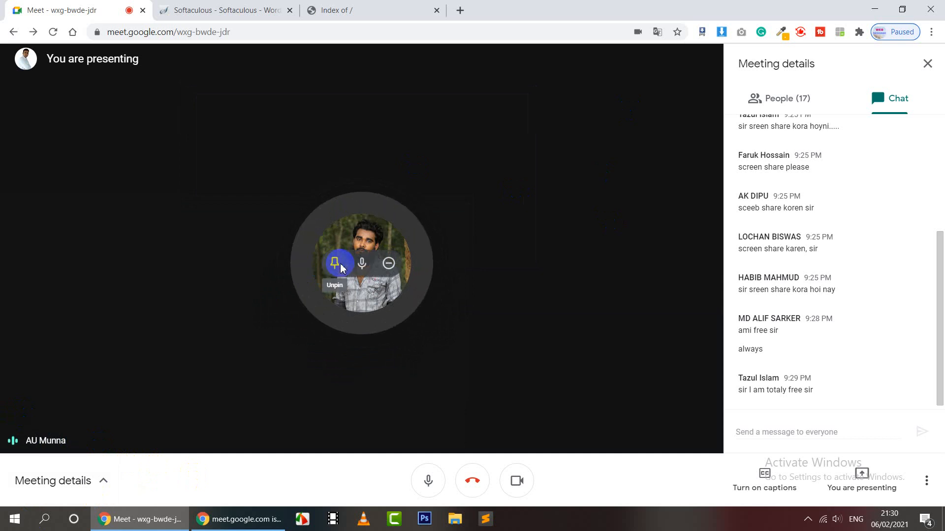
left_click(340, 266)
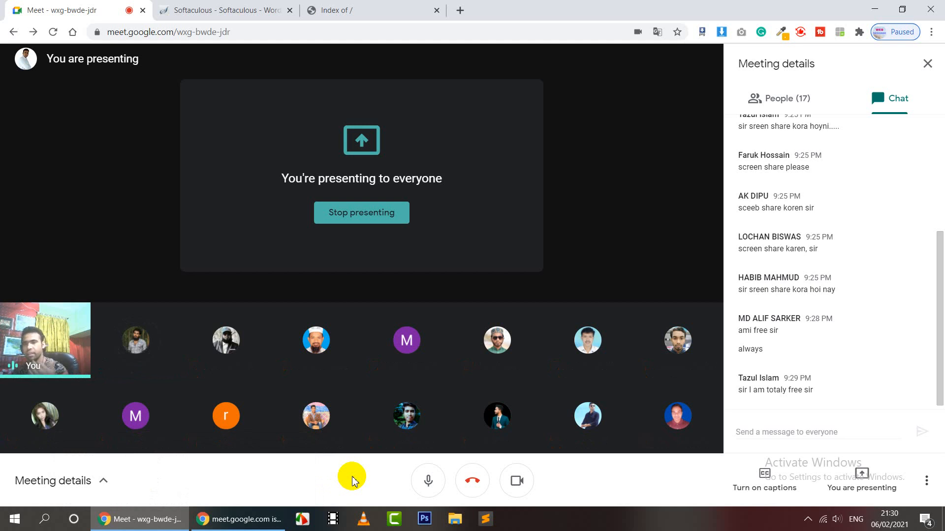
Step: Check the subdomain's directory index and the Softaculous installation progress, and return to the Google Meet call
left_click(375, 6)
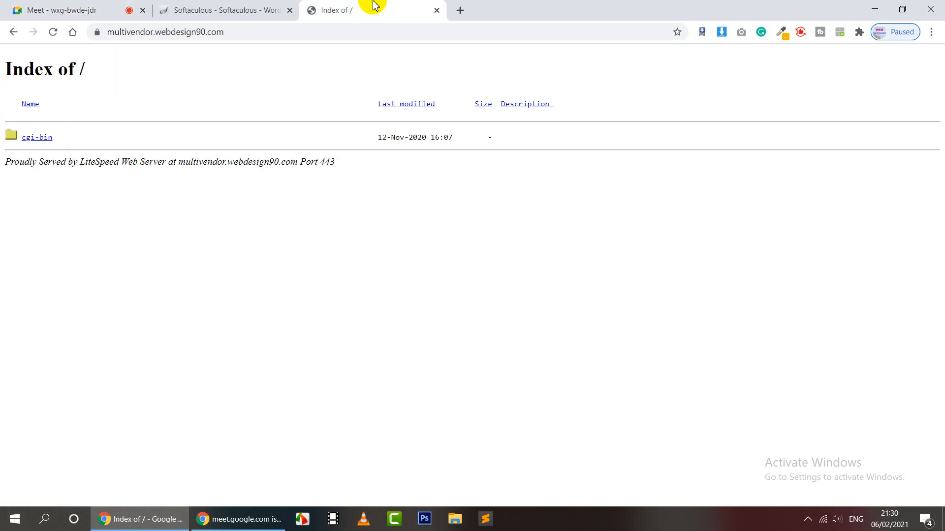
left_click(238, 5)
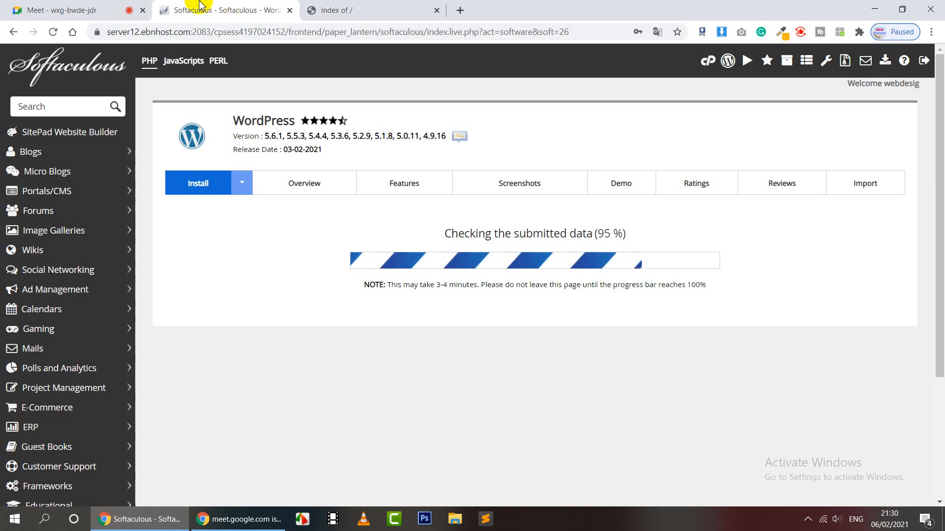
left_click(80, 8)
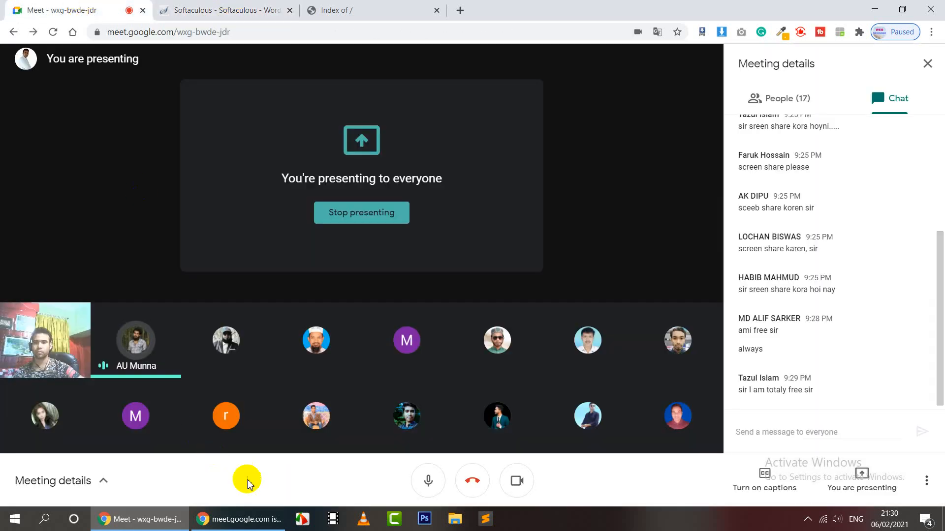
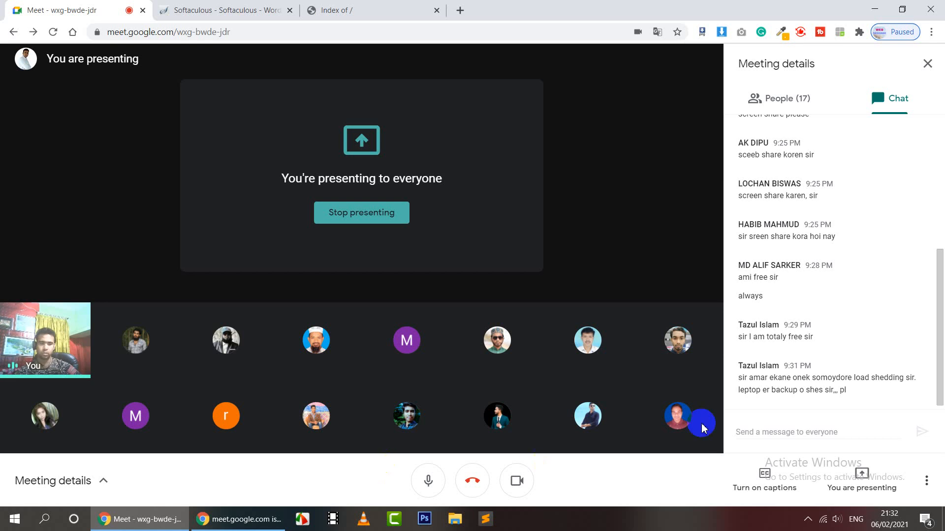
mouse_move(698, 423)
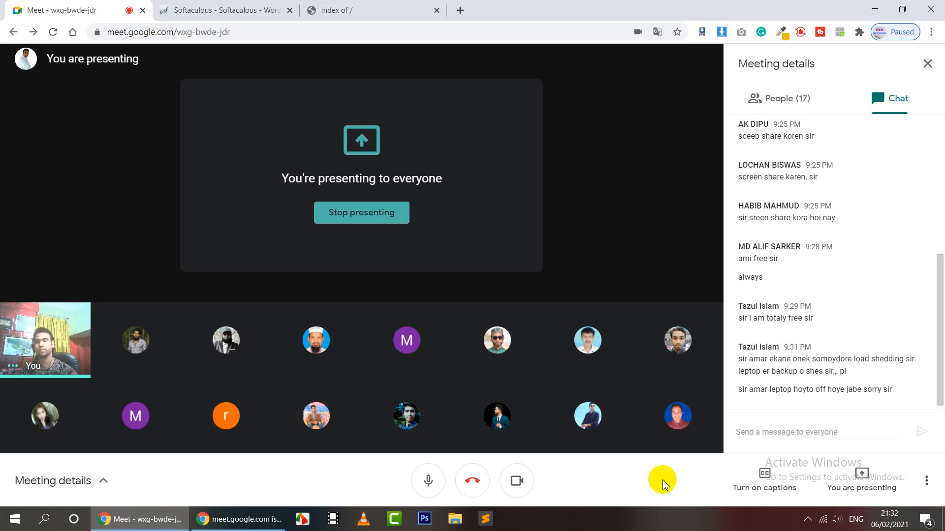
Step: Open the new site's wp-admin dashboard from the Softaculous installation page and close the directory index and Softaculous pages
left_click(255, 5)
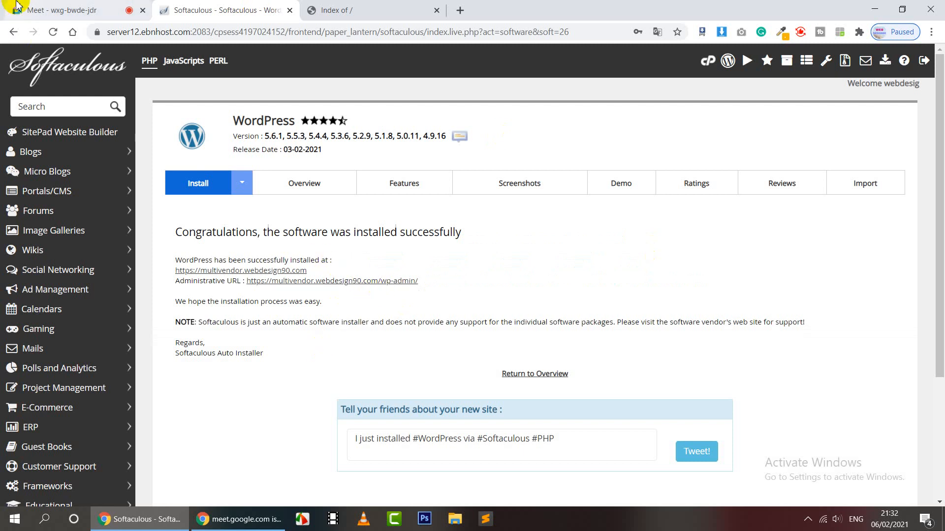
left_click(43, 5)
left_click(221, 6)
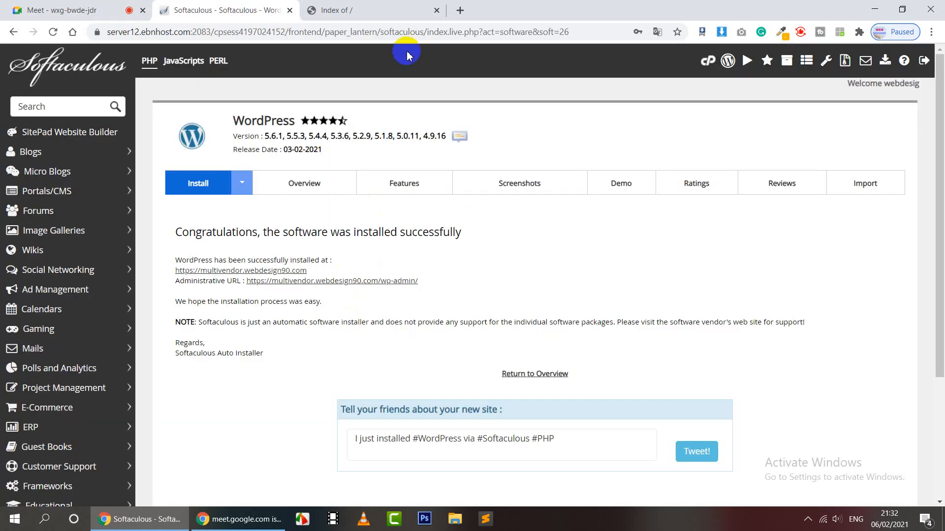
left_click(385, 282)
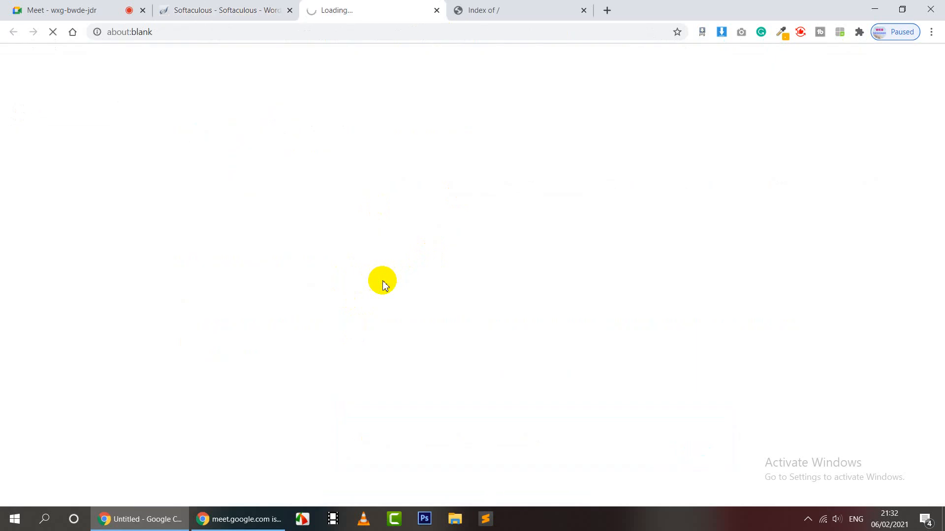
left_click(583, 10)
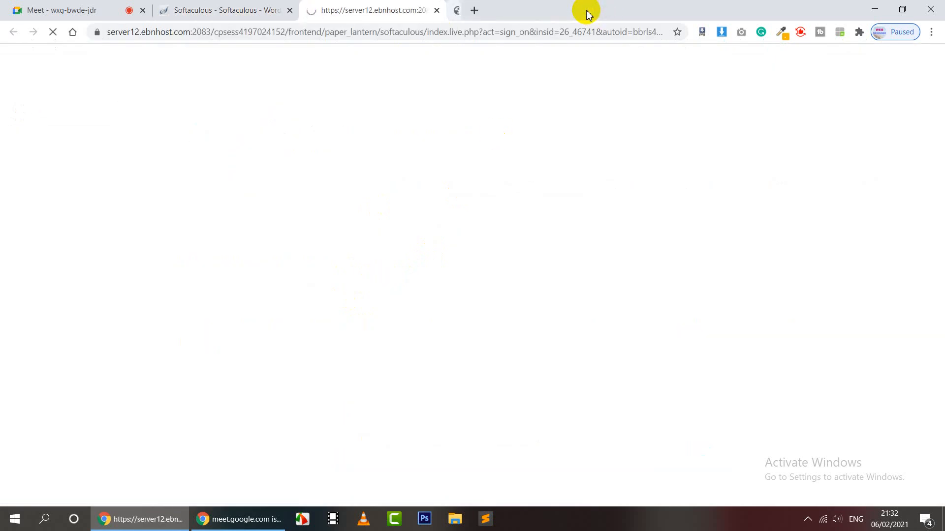
left_click(280, 7)
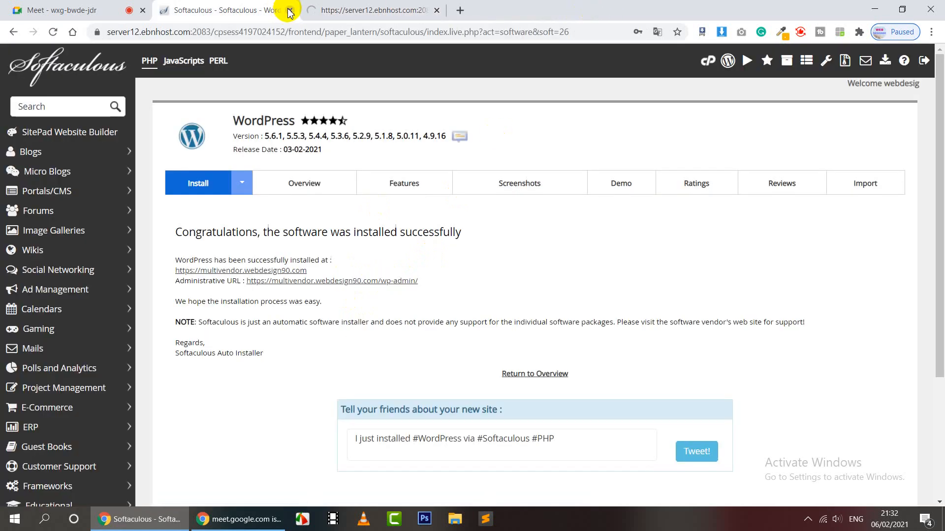
left_click(290, 11)
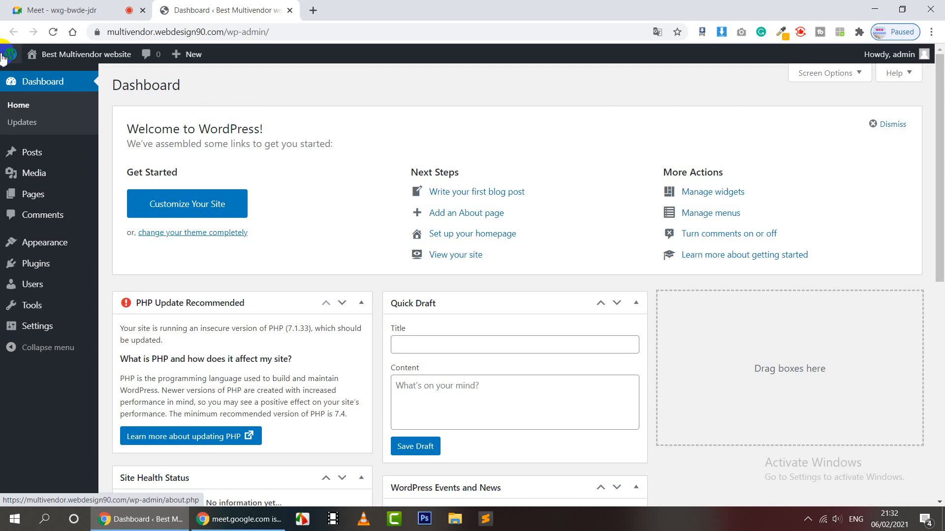
Step: Go to the page for adding WordPress themes and search for "astra"
left_click(26, 251)
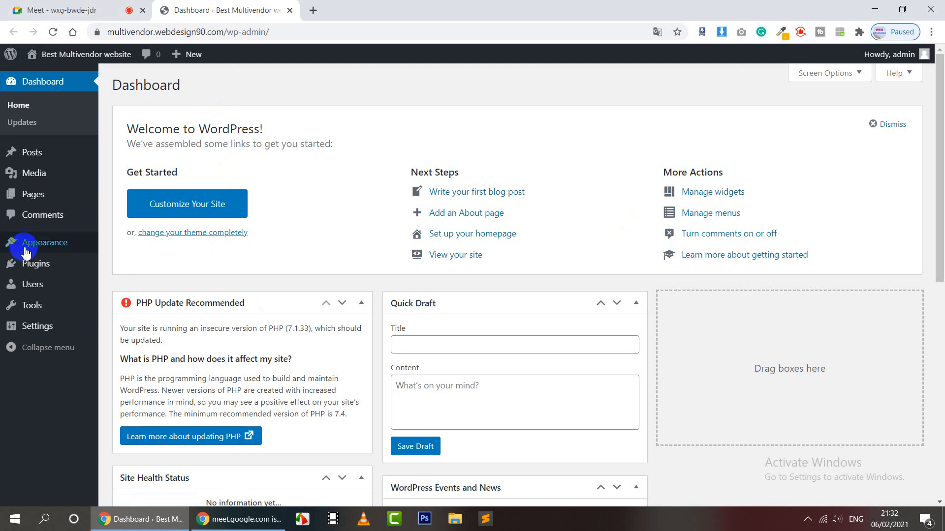
mouse_move(44, 246)
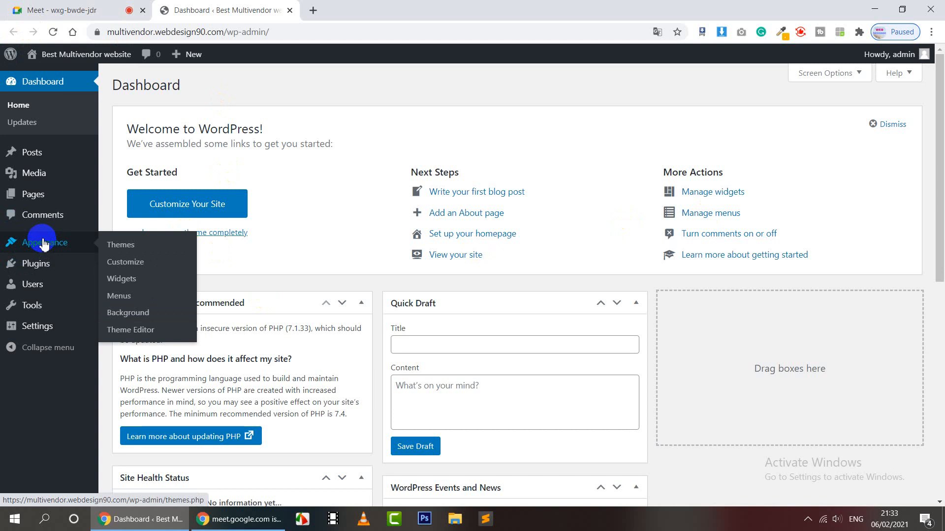
left_click(127, 247)
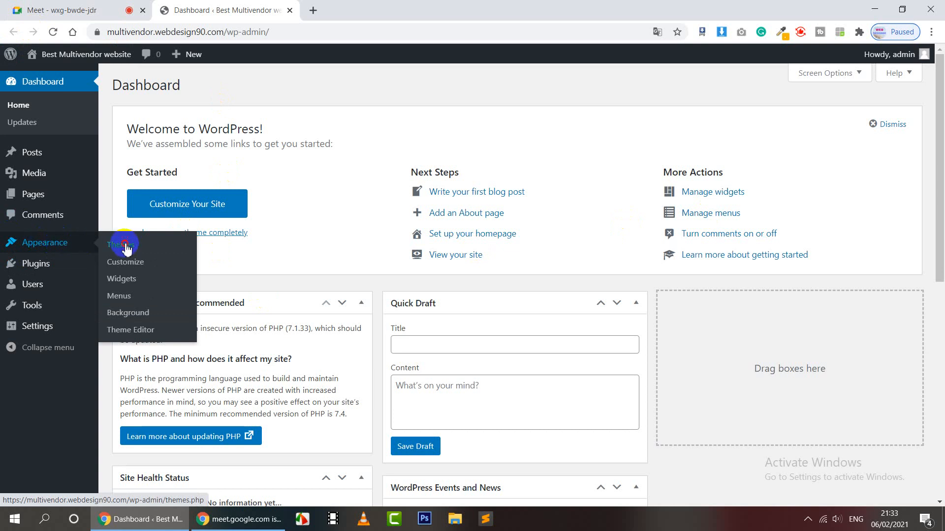
left_click(126, 248)
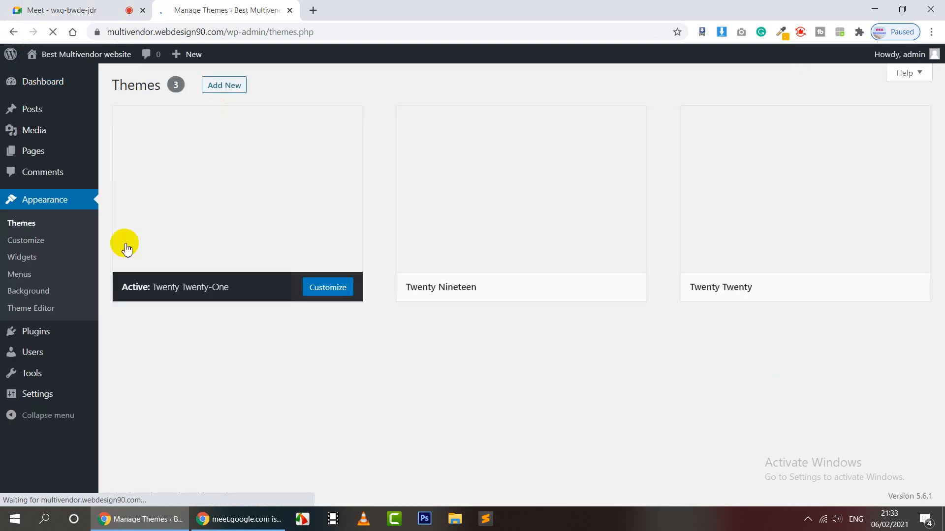
left_click(232, 86)
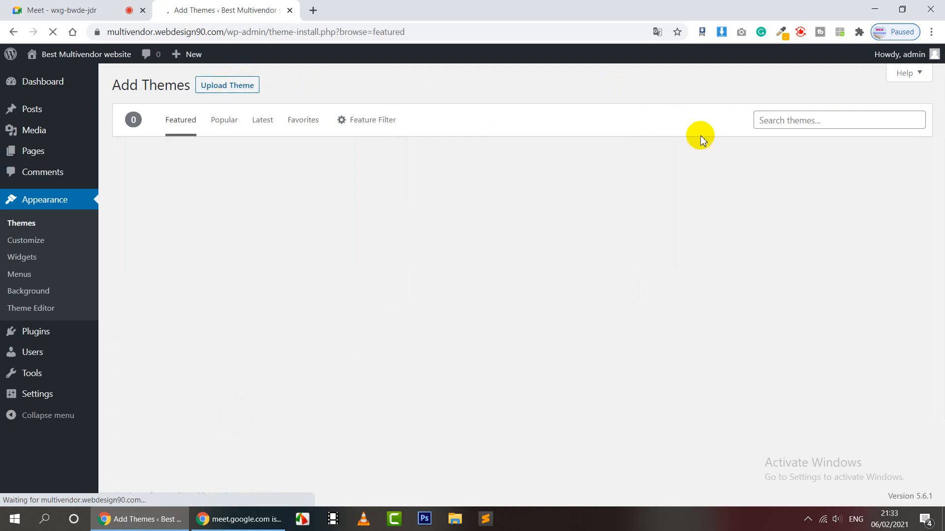
left_click(874, 126)
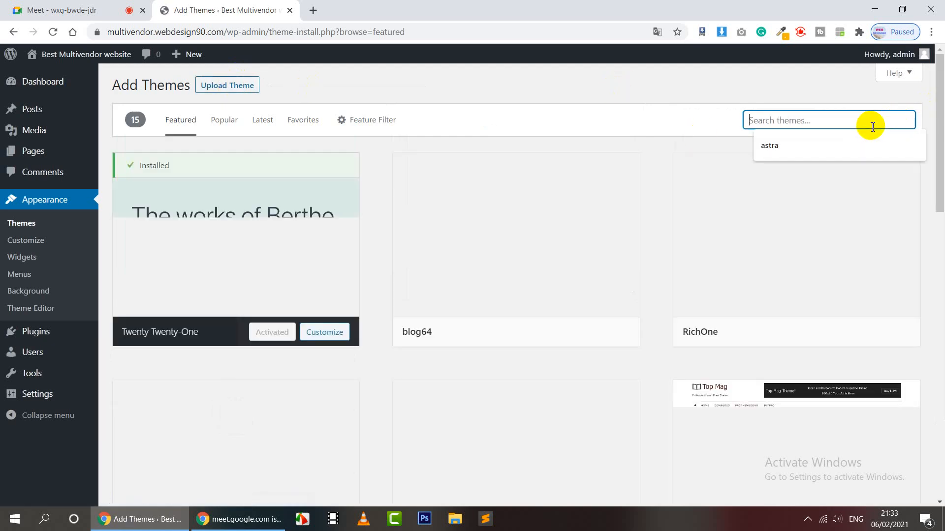
left_click(857, 141)
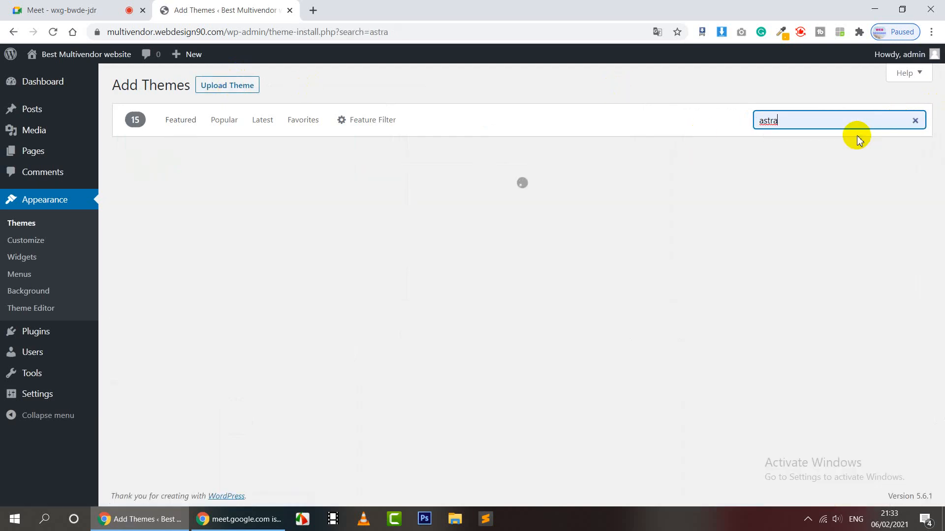
Step: Install and activate the Astra theme
mouse_move(274, 305)
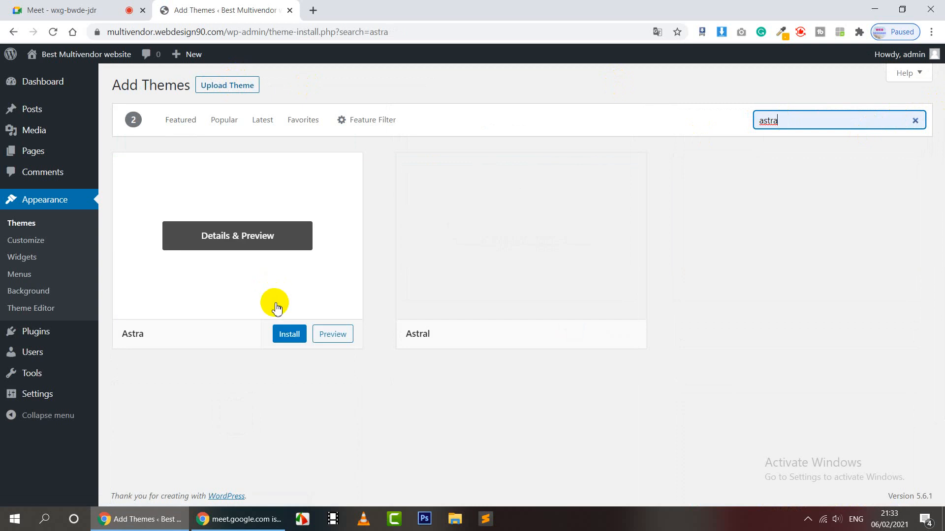
left_click(289, 335)
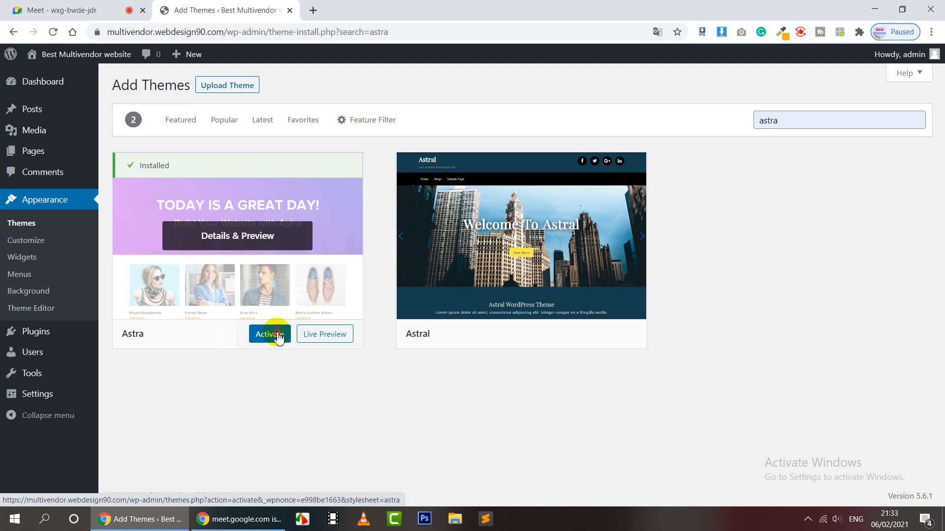
left_click(279, 337)
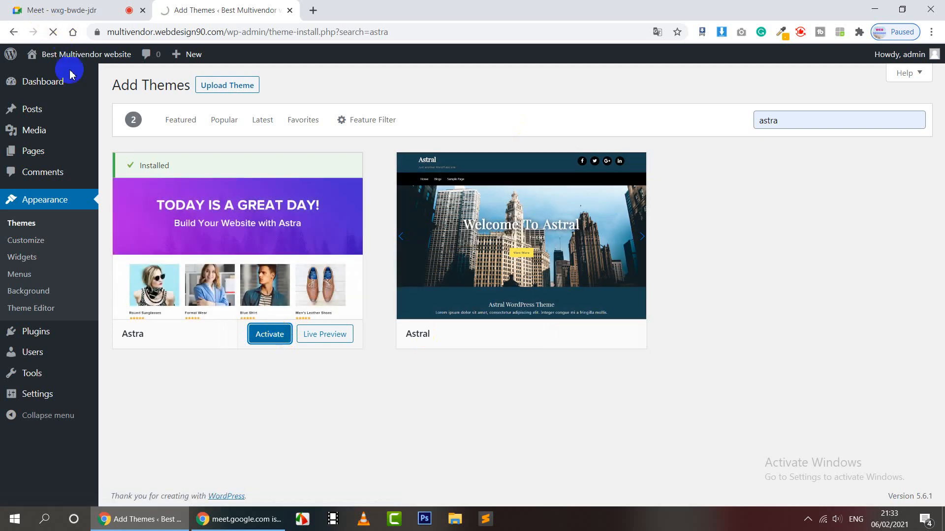
Step: Open the Best Multivendor website front end in a new tab, check its look and return to theme management
mouse_move(67, 58)
left_click(49, 78)
right_click(50, 78)
left_click(63, 84)
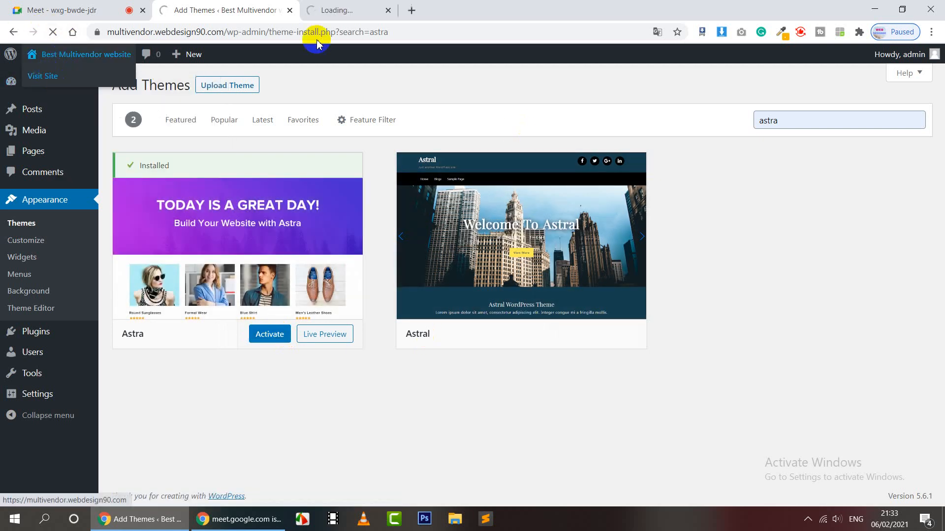
left_click(334, 11)
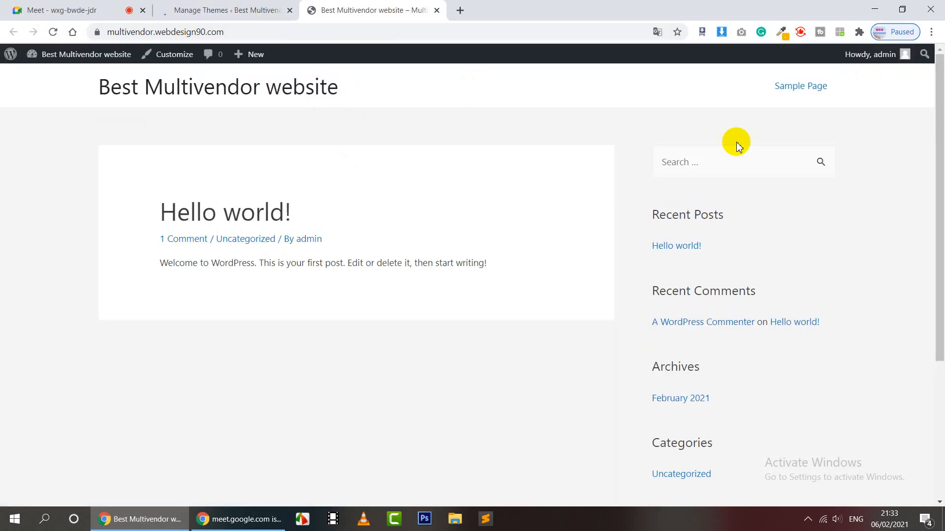
left_click(192, 9)
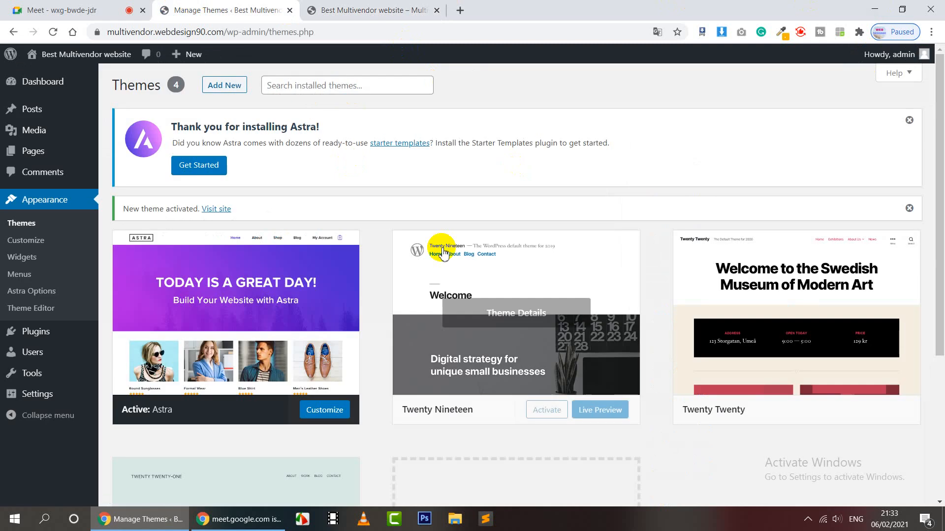
Step: Search for "woo" on the page for adding plugins, and install and activate WooCommerce
left_click(39, 340)
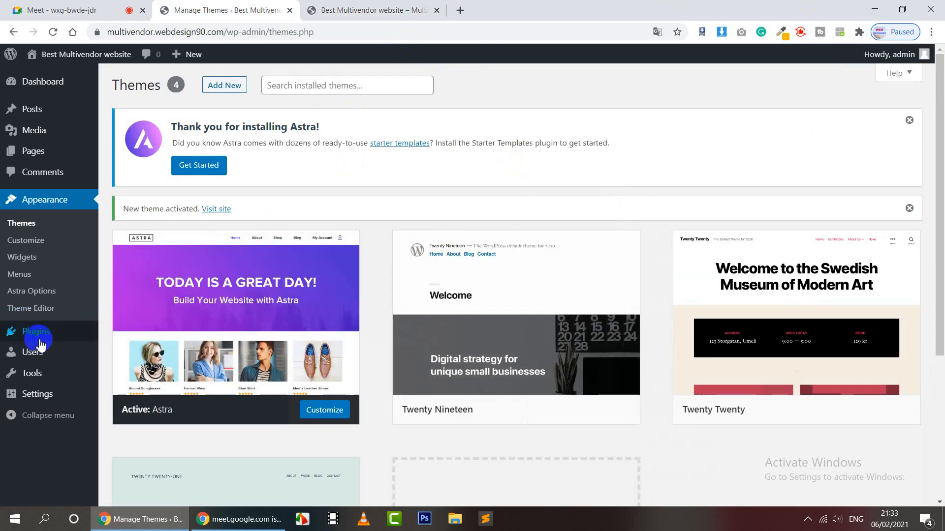
mouse_move(40, 342)
left_click(131, 354)
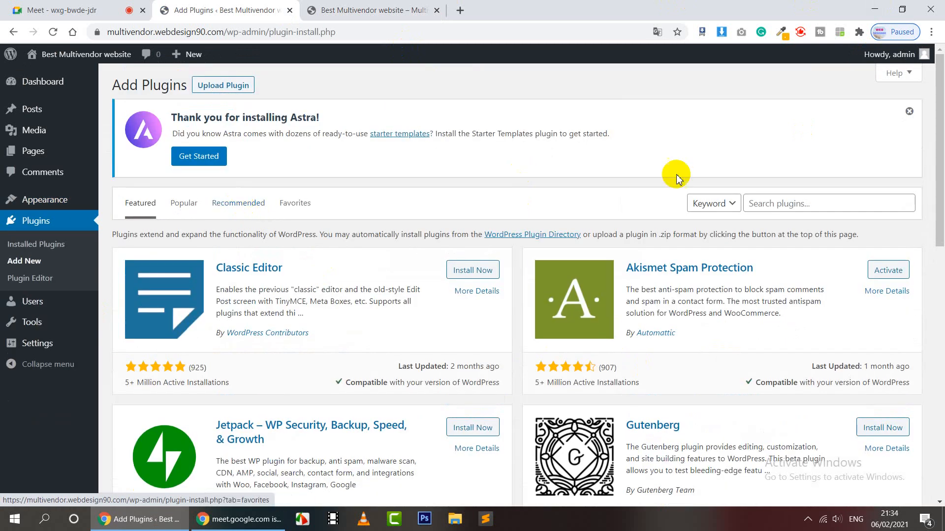
left_click(789, 208)
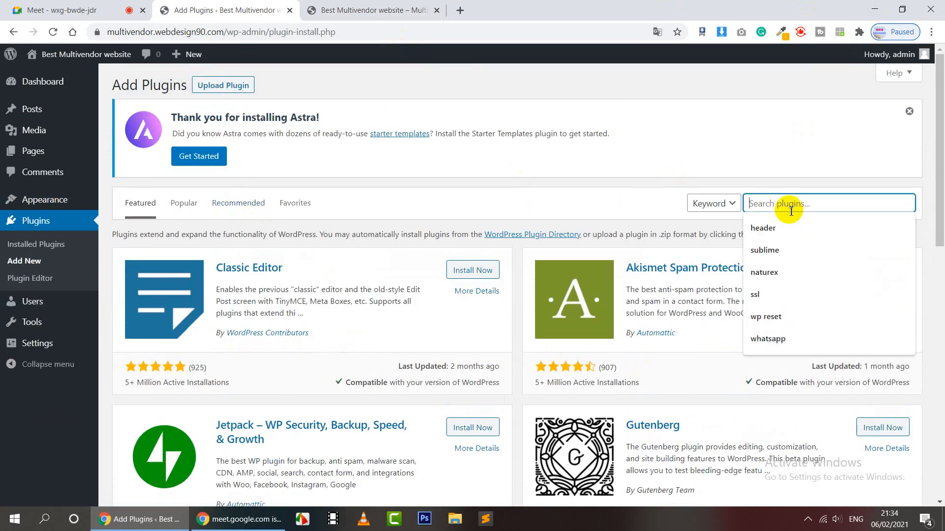
type("woo")
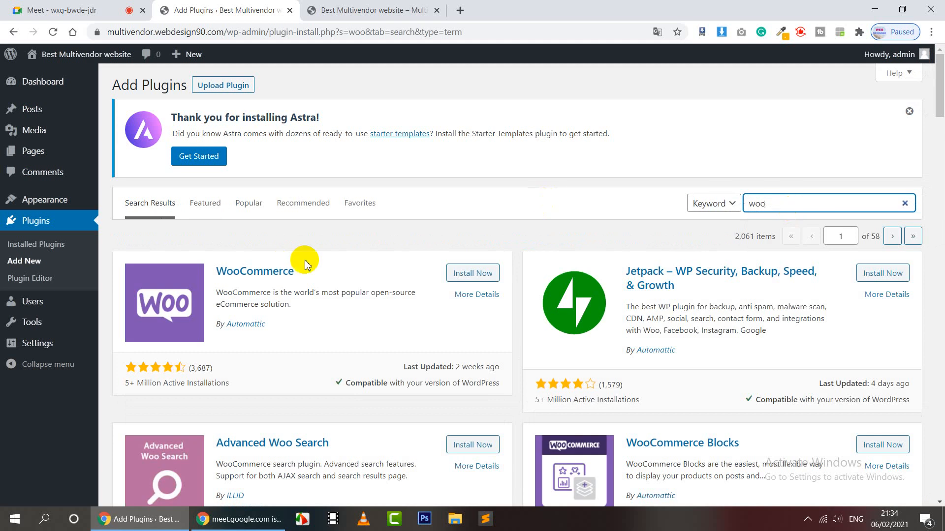
left_click(467, 277)
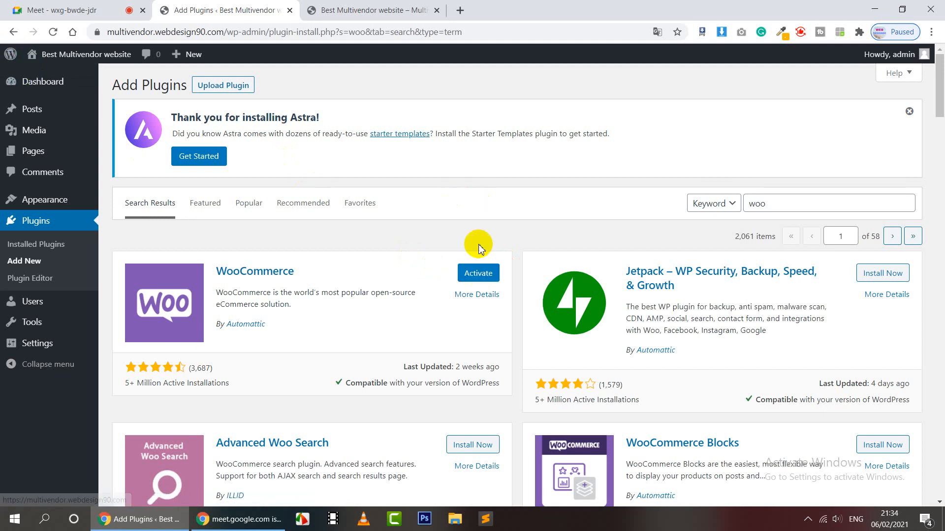
left_click(477, 276)
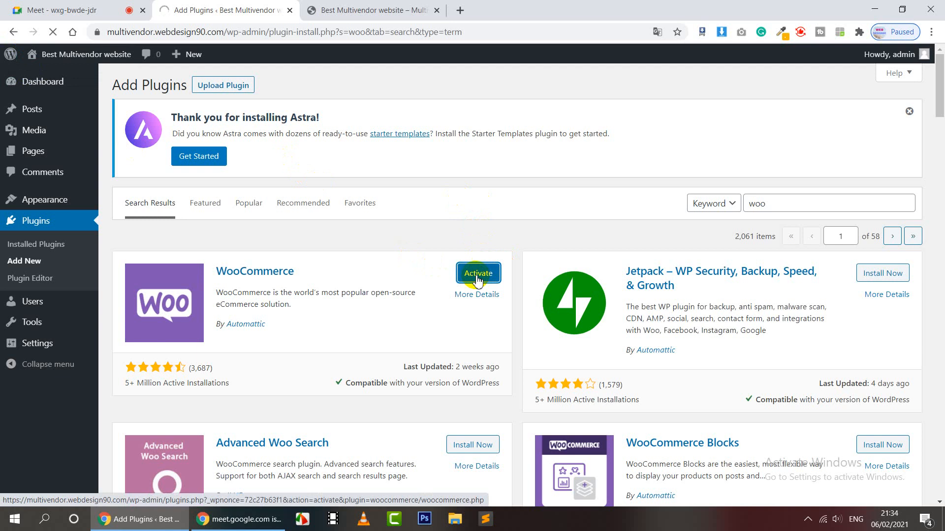
Step: Check the Meet call and the site's front end, then reload the WooCommerce activation page
left_click(59, 10)
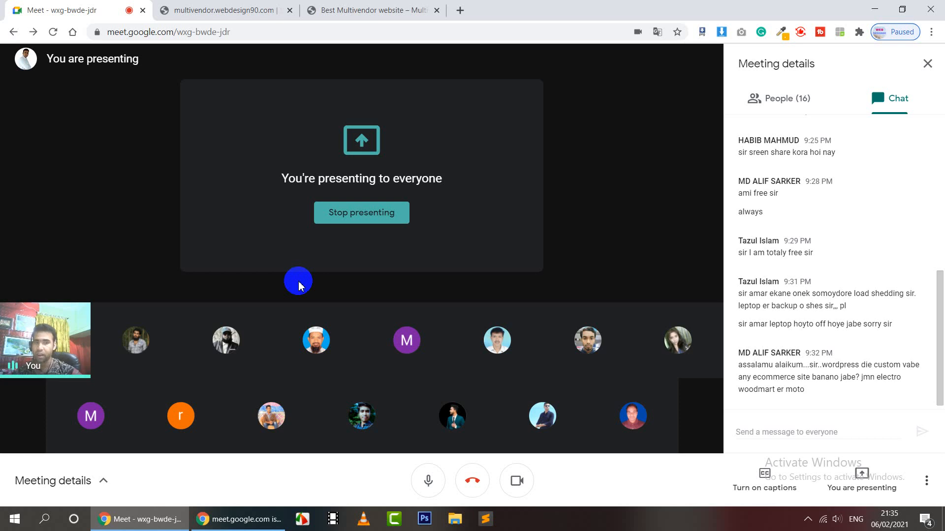
mouse_move(662, 338)
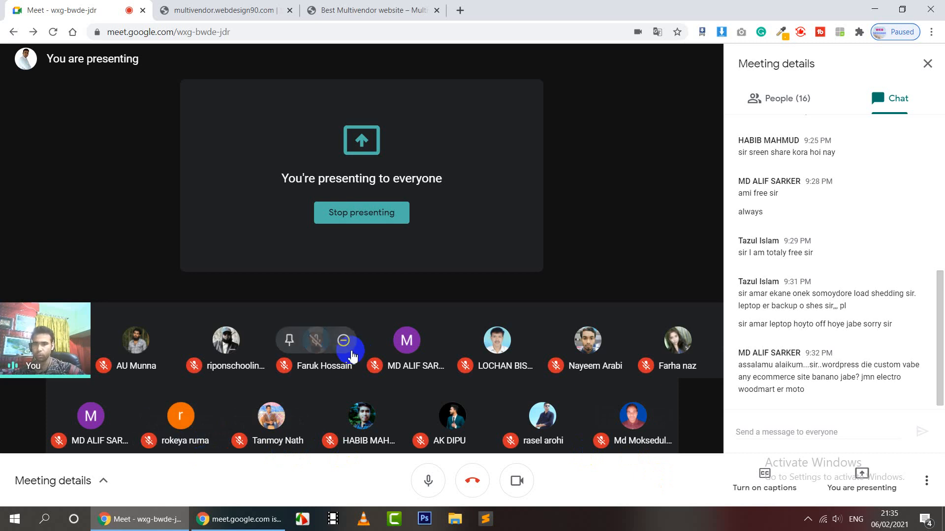
left_click(226, 7)
left_click(371, 7)
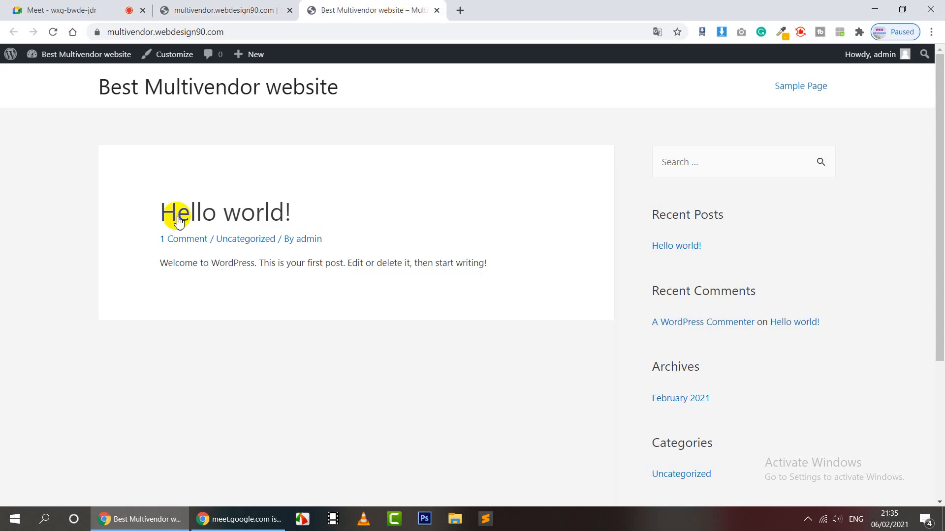
left_click(215, 15)
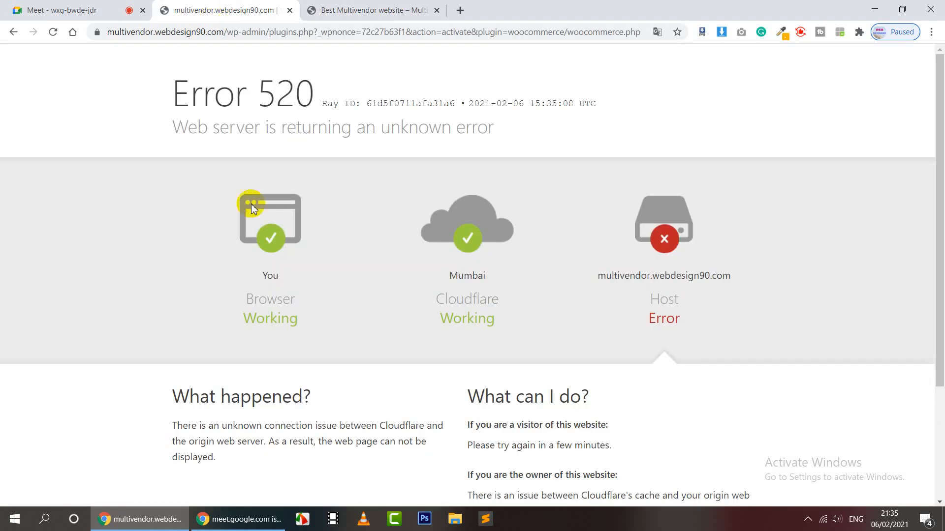
left_click(53, 33)
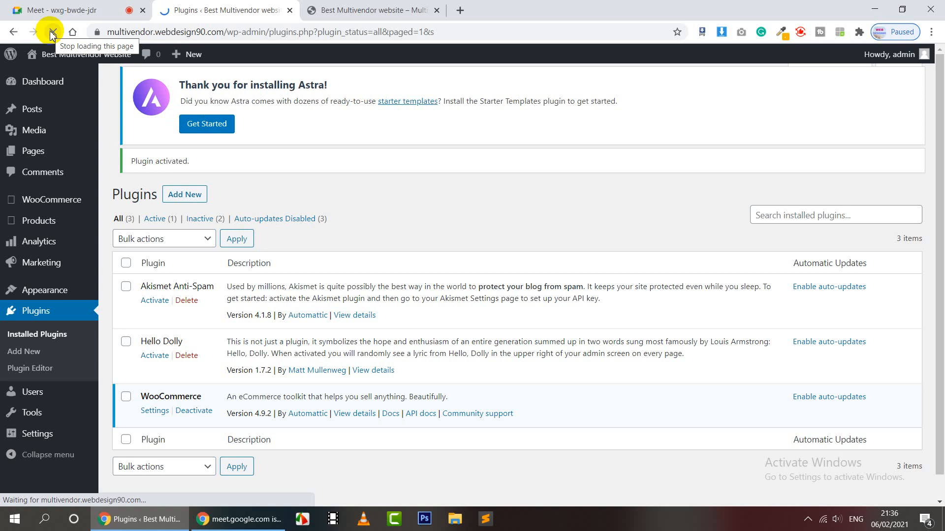
Step: Delete the Akismet Anti-Spam and Hello Dolly plugins together with a bulk action
scroll(430, 226, "down", 1)
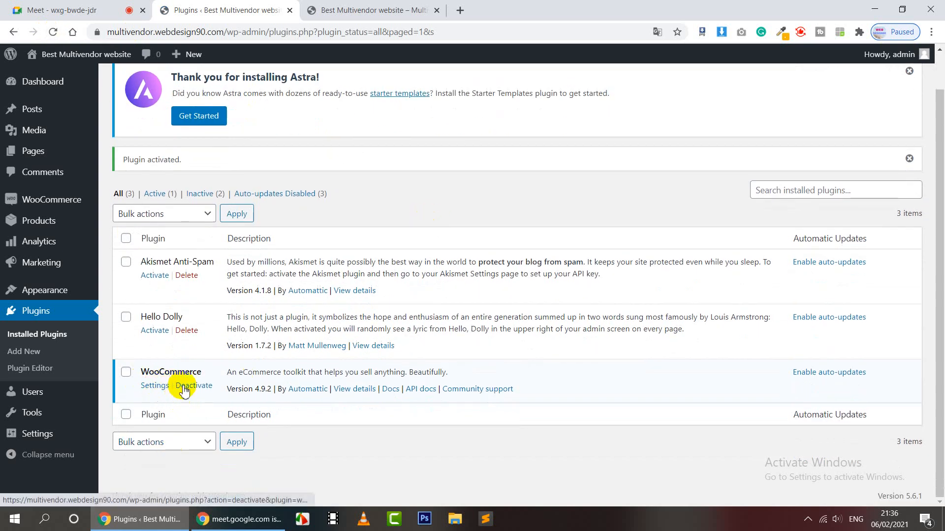
left_click(126, 262)
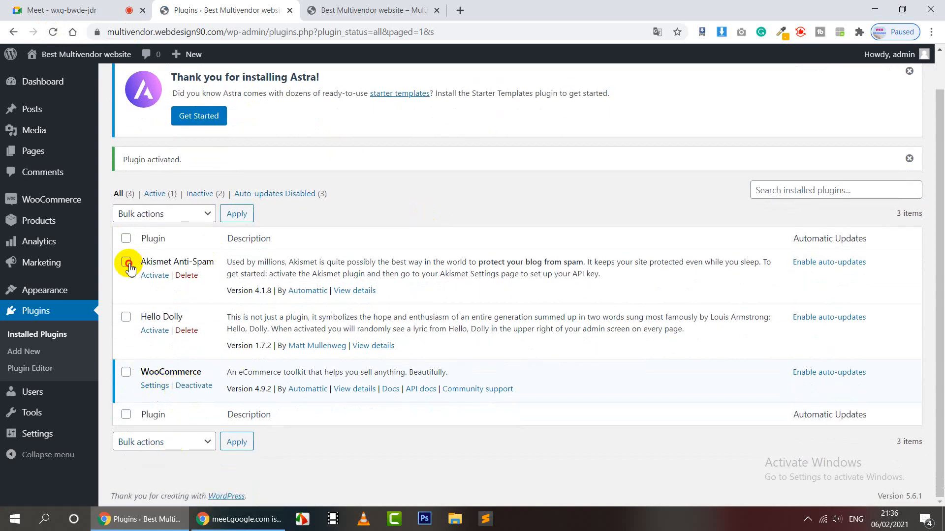
left_click(127, 317)
left_click(140, 221)
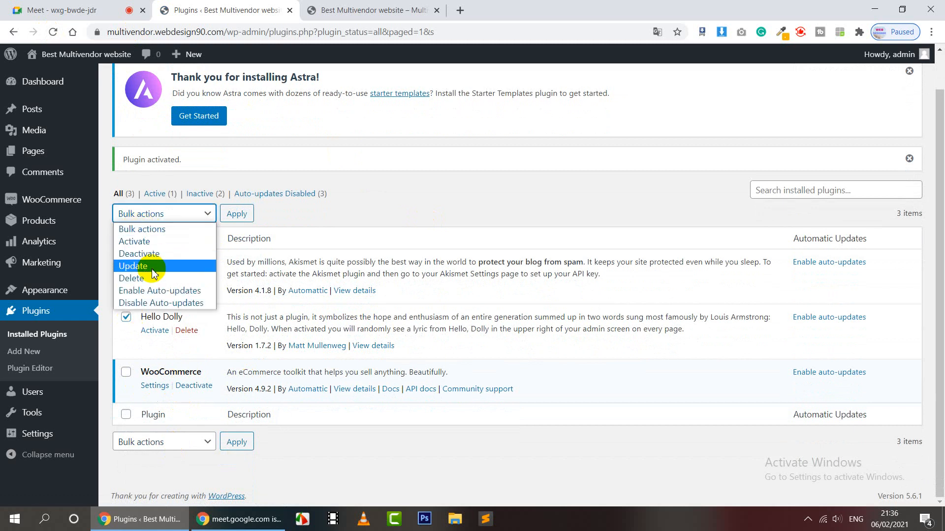
left_click(149, 274)
left_click(238, 216)
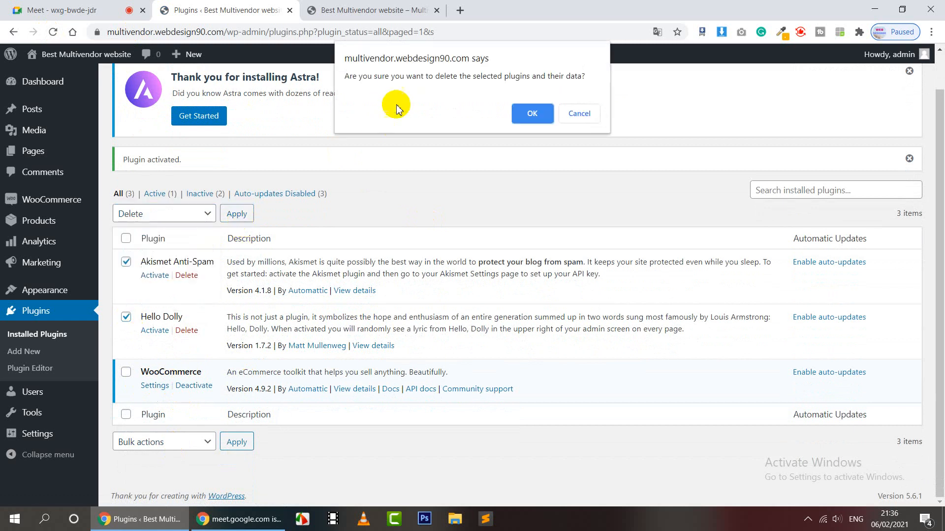
left_click(534, 110)
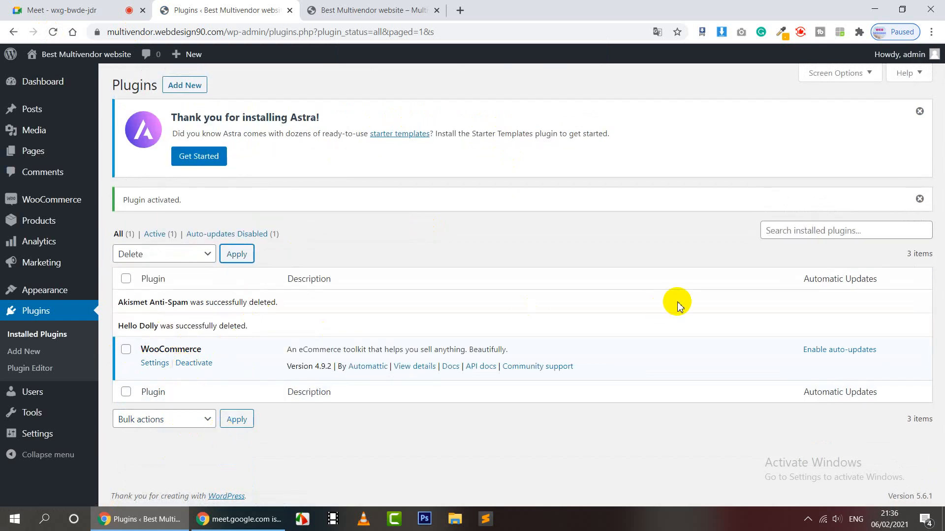
Step: Open the WooCommerce general settings at the Store Address section
left_click(155, 364)
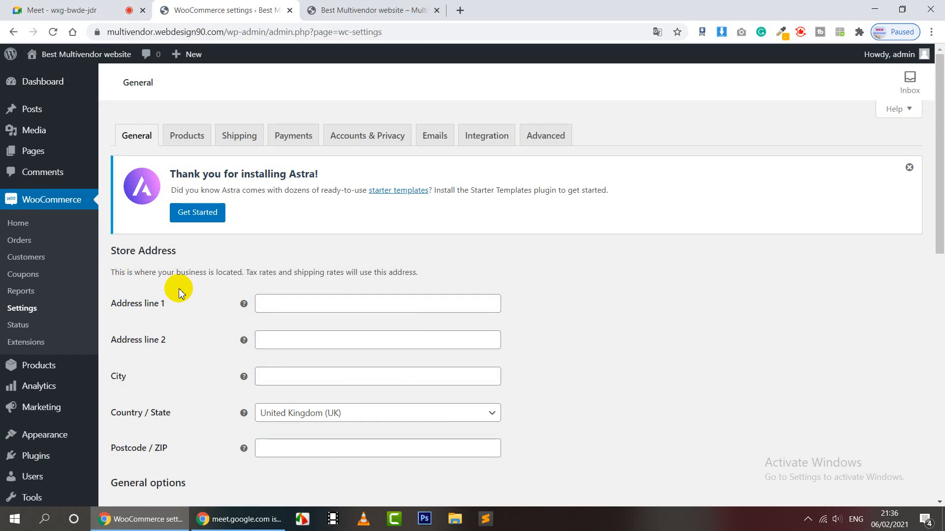
scroll(178, 292, "down", 1)
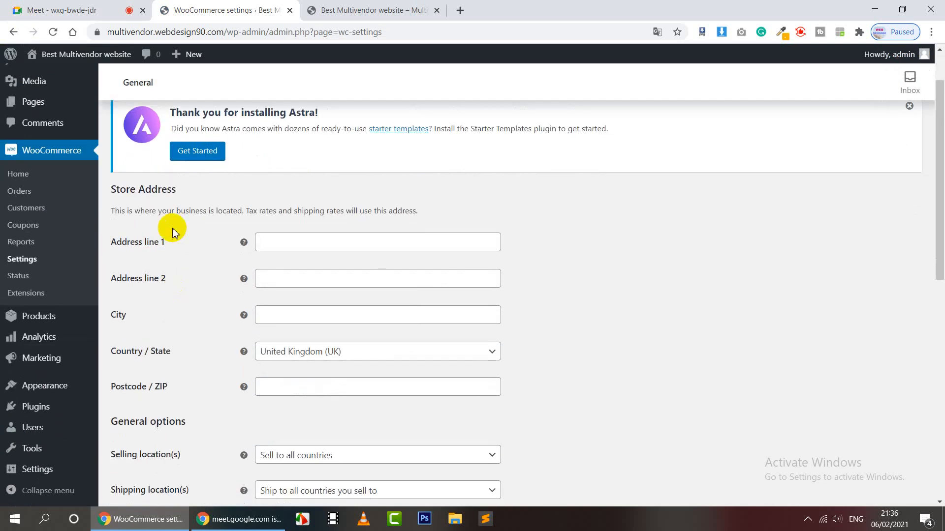
left_click(354, 238)
left_click(445, 251)
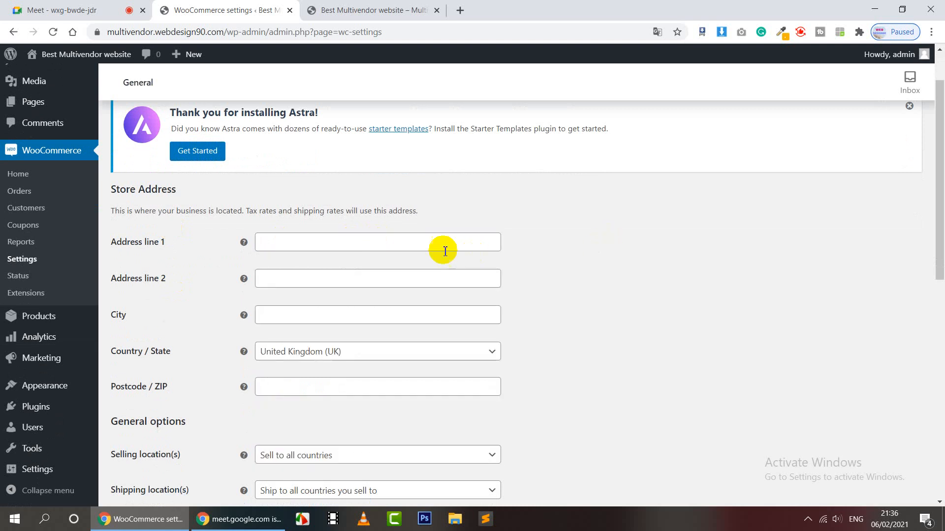
left_click(431, 249)
left_click(632, 267)
left_click(388, 249)
left_click(716, 258)
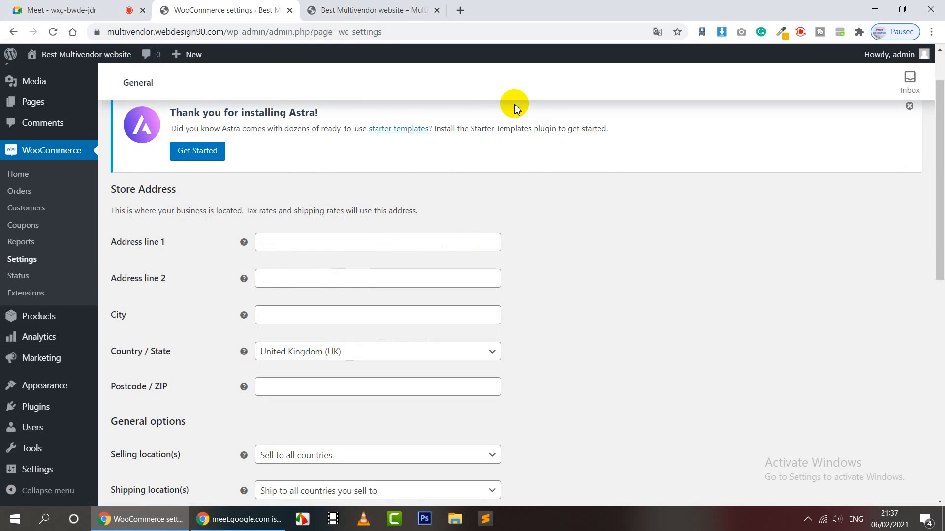
left_click(358, 241)
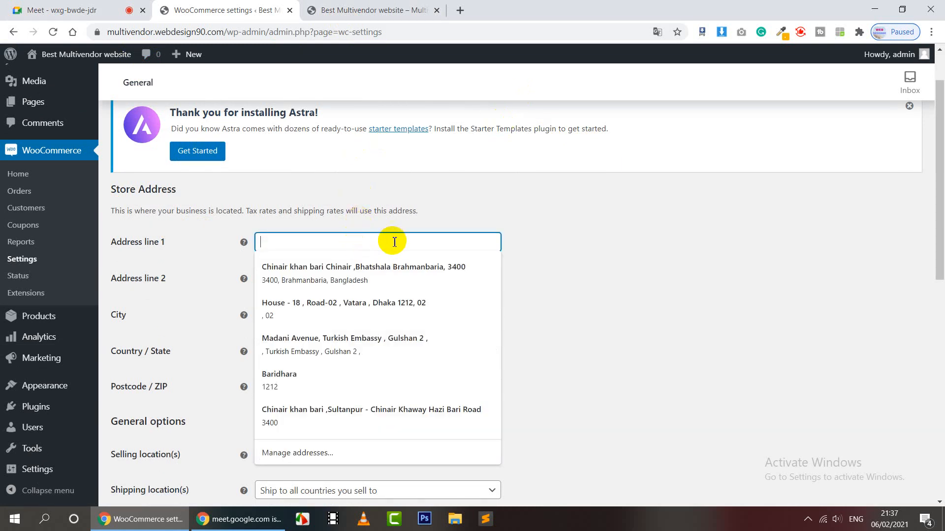
left_click(546, 216)
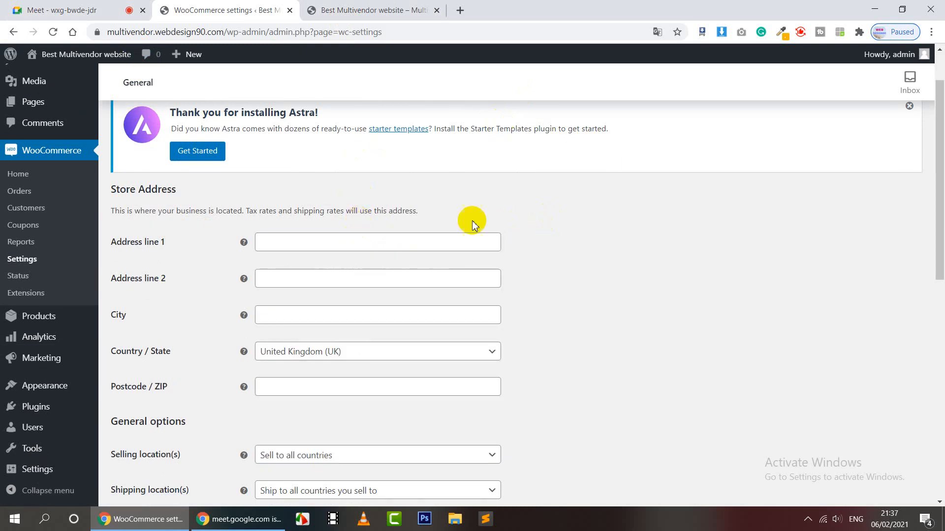
left_click(452, 241)
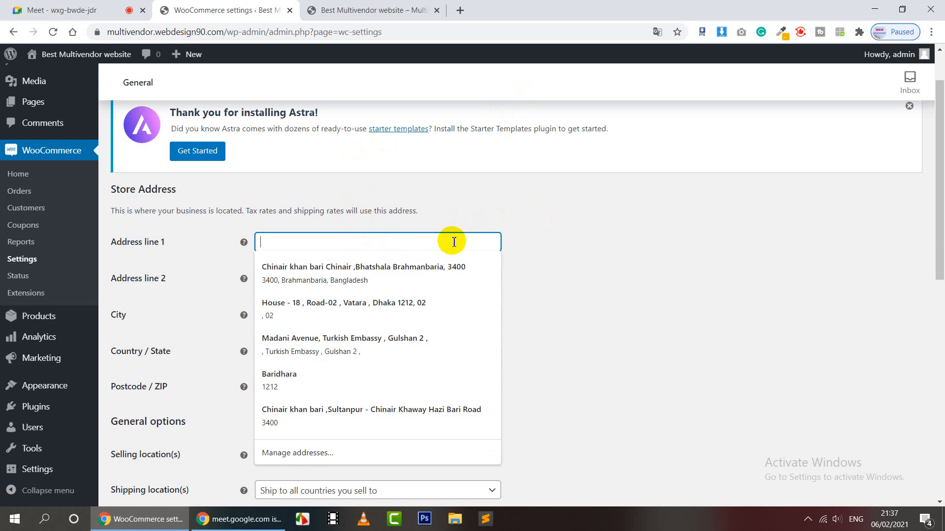
left_click(575, 237)
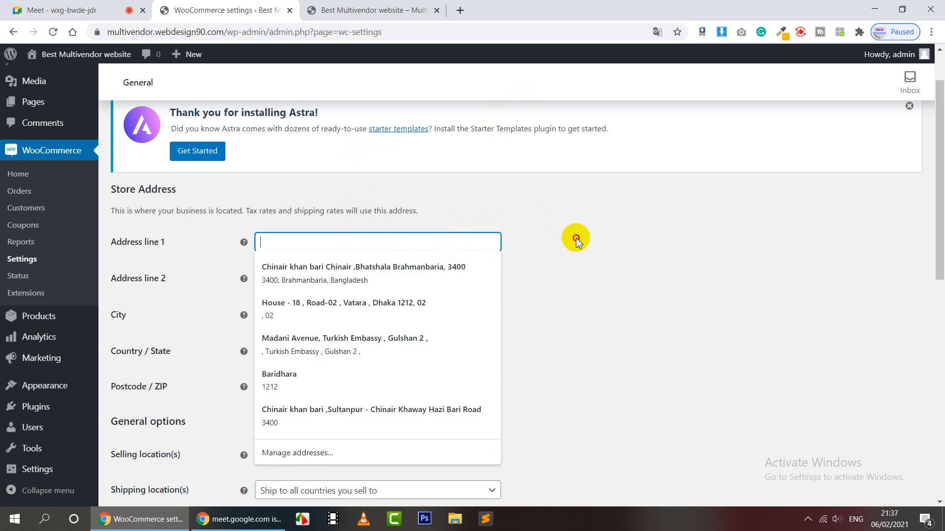
Step: Enter the shop name "Baby Toys" at the start of Address line 1
left_click(363, 237)
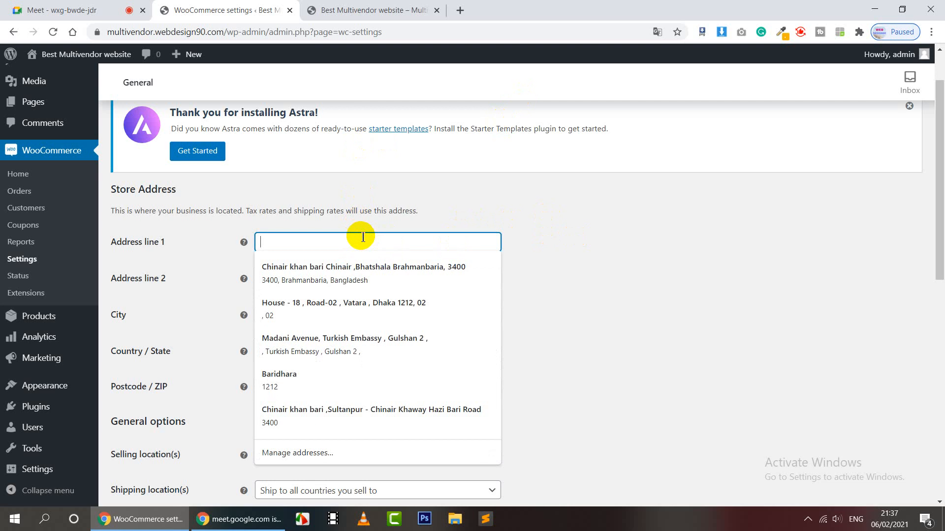
type("baby")
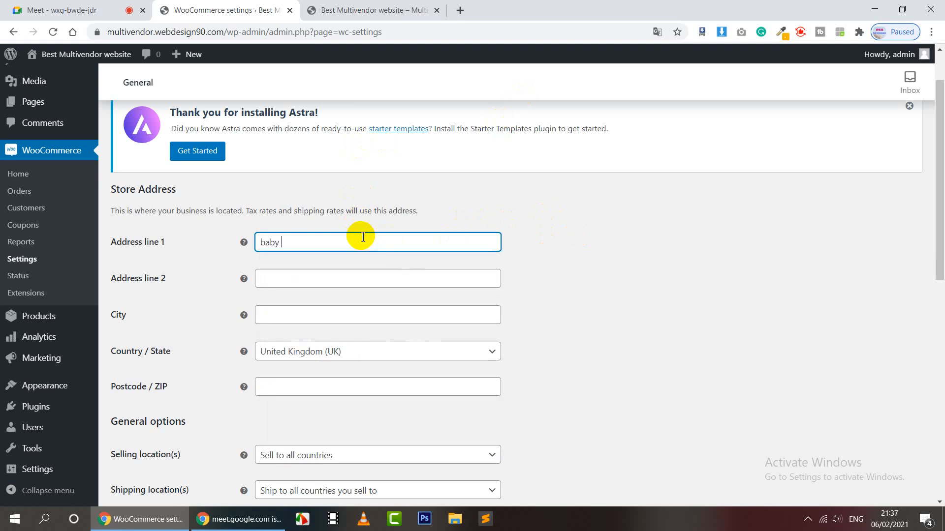
type("r")
key("BackSpace")
key("BackSpace")
key("BackSpace")
key("BackSpace")
key("BackSpace")
key("BackSpace")
type("Baby Toys")
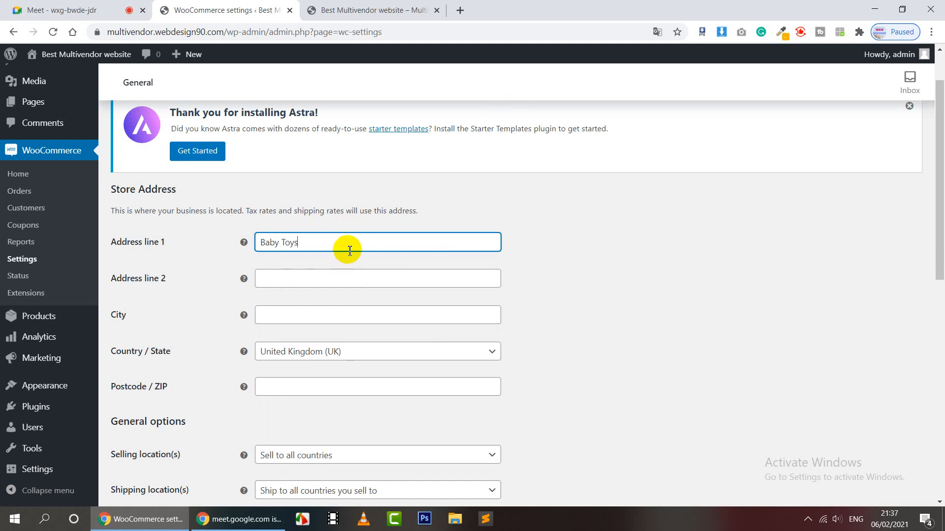
Step: Complete Address line 1 with the store's area, city and postcode, and capitalise the area name with the spelling correction
type(" , bard")
key("BackSpace")
type("idhara Dhaka-121")
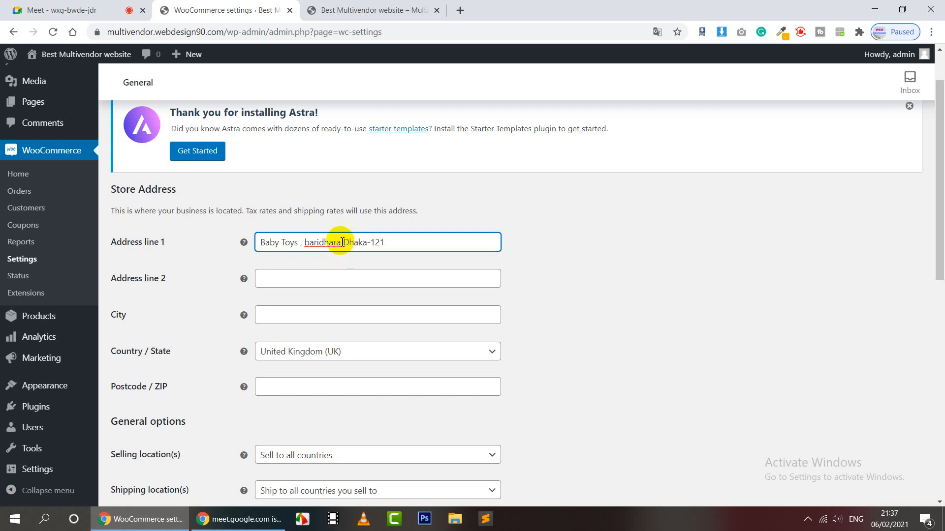
right_click(324, 246)
left_click(344, 250)
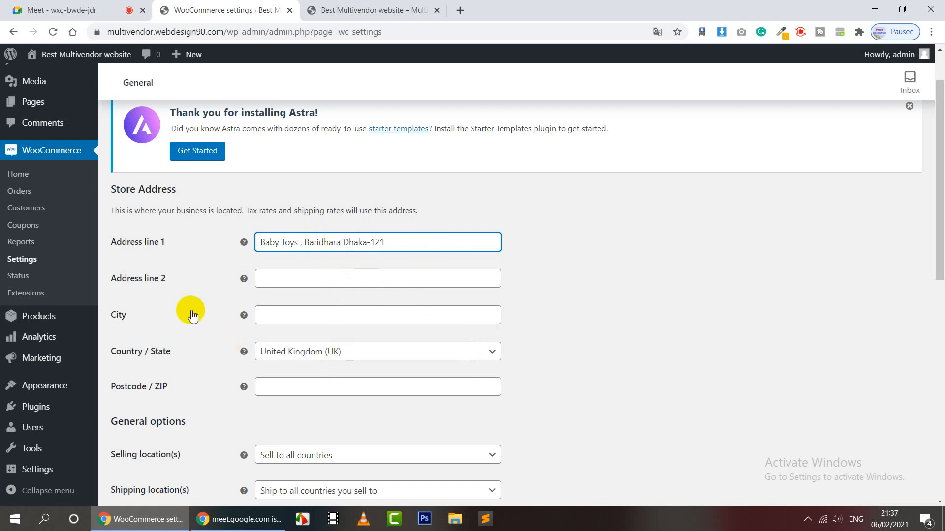
Step: Fill in the City field of the store address
scroll(187, 304, "down", 1)
left_click(295, 254)
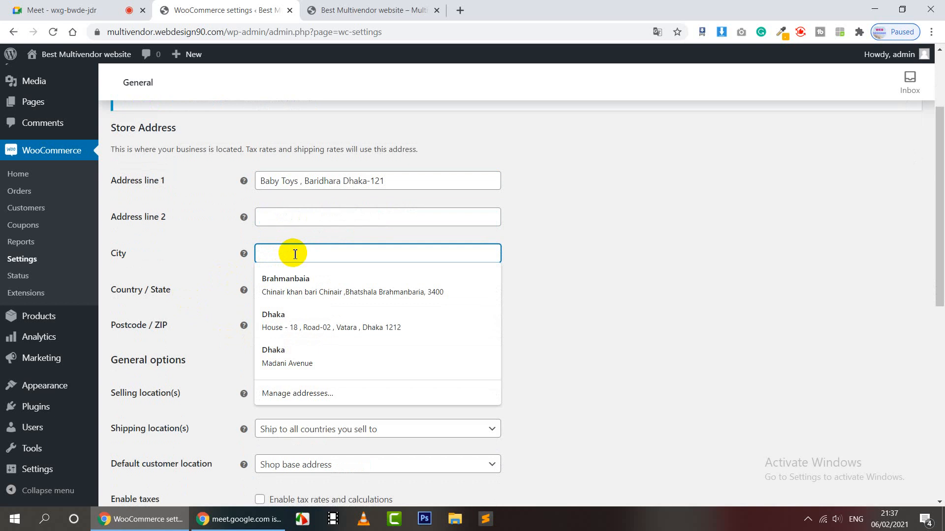
type("Dhaka")
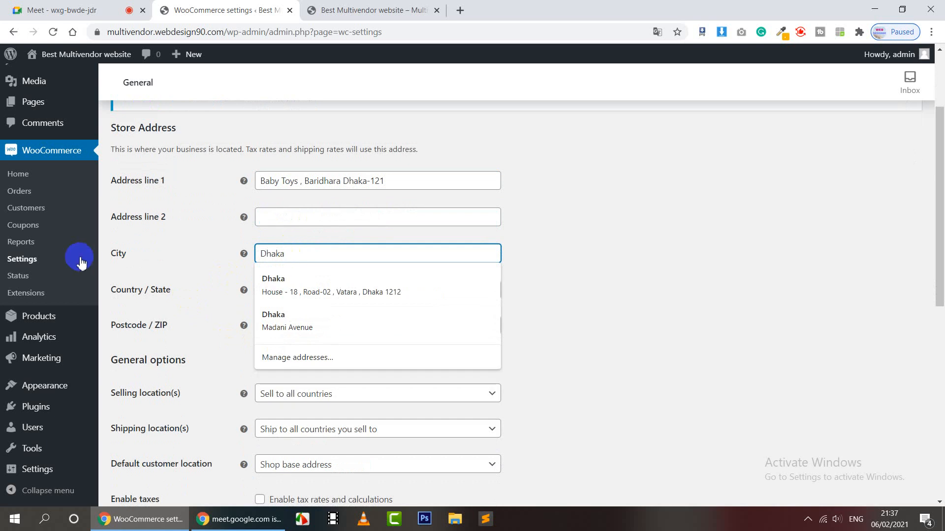
left_click(170, 268)
Step: Set the store address's Country / State to Bangladesh — Dhaka
left_click(285, 292)
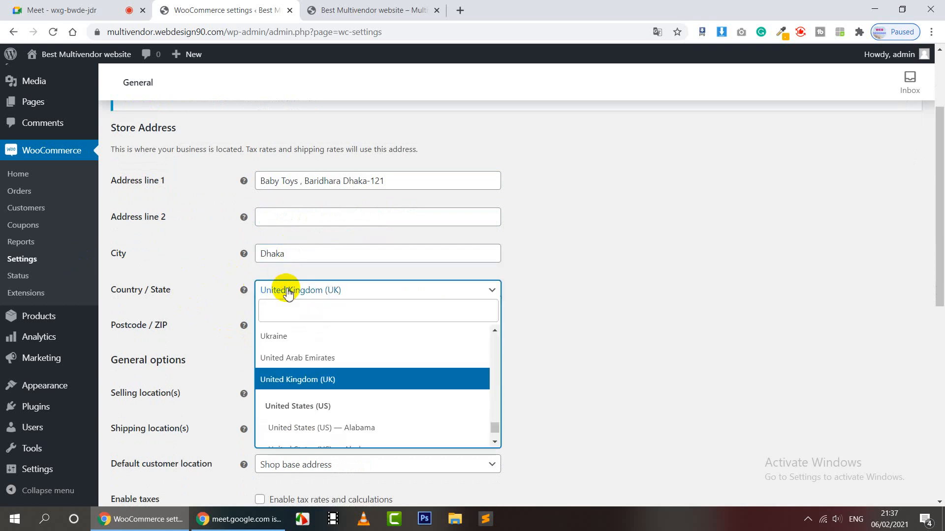
type("bang")
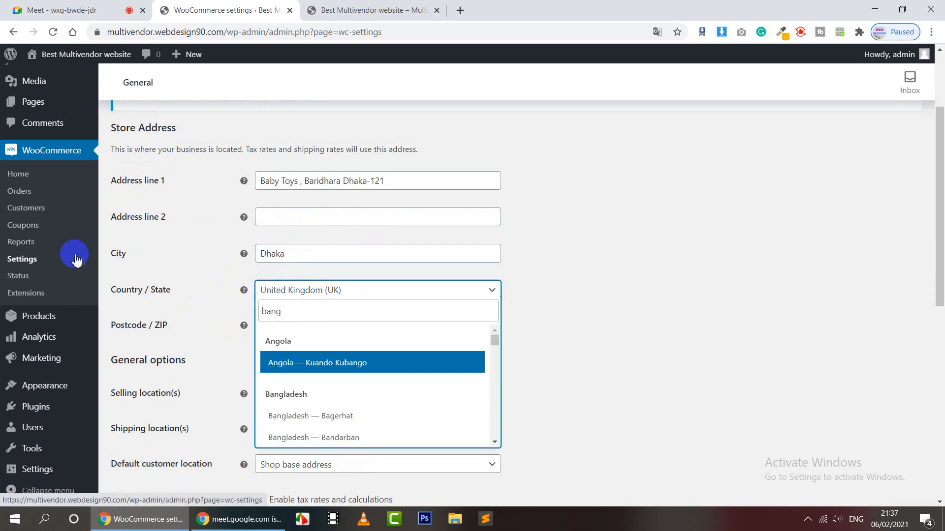
scroll(354, 403, "down", 2)
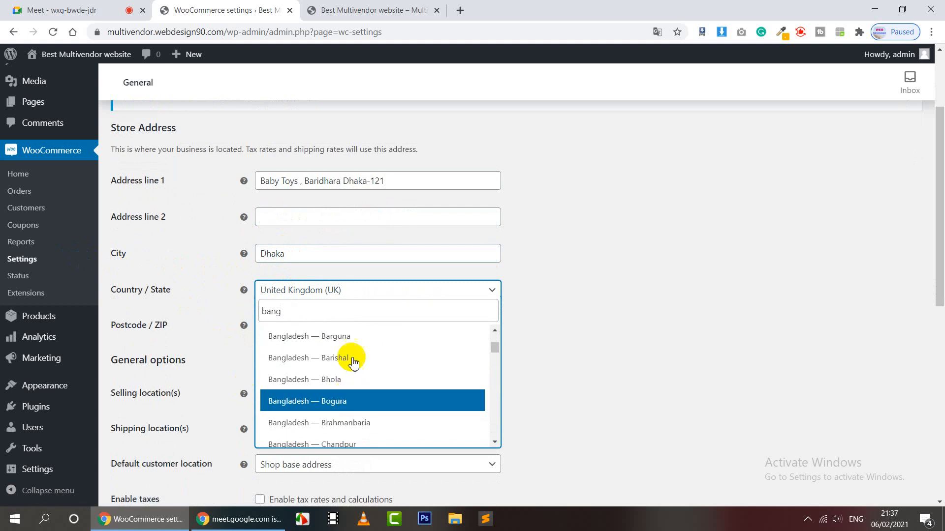
scroll(354, 379, "up", 1)
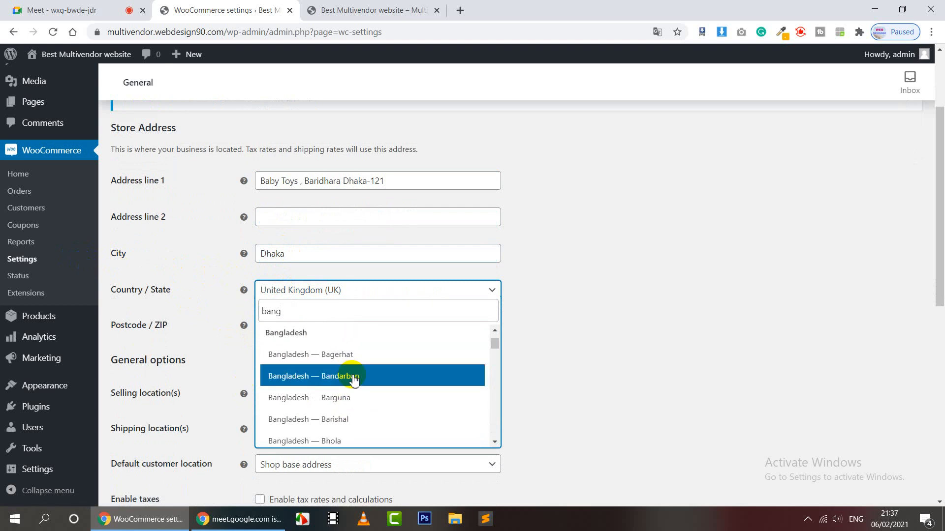
scroll(354, 379, "down", 5)
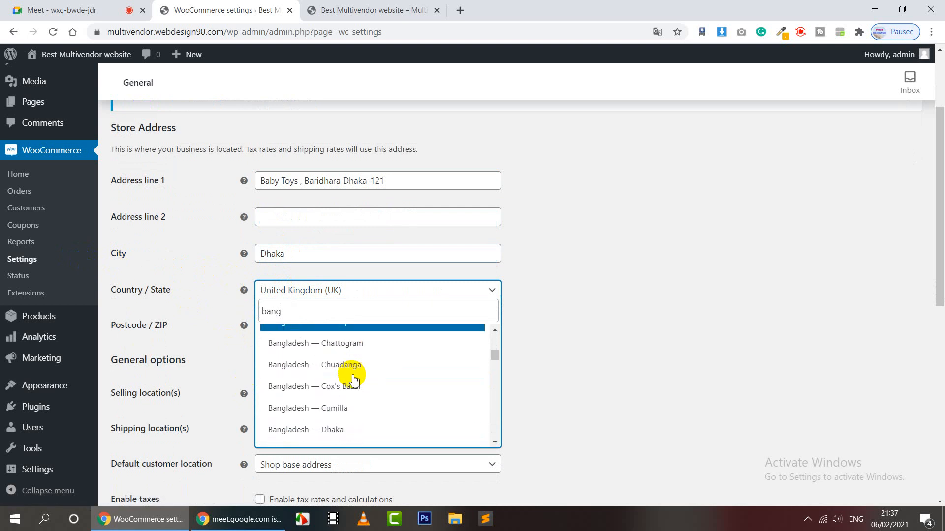
left_click(347, 429)
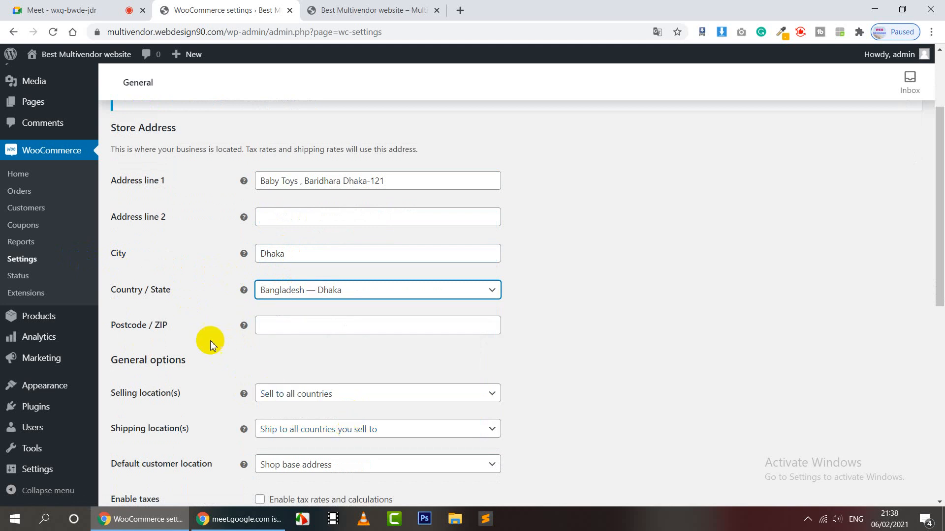
Step: Fill in the Postcode / ZIP of the store address
left_click(303, 327)
type("1212")
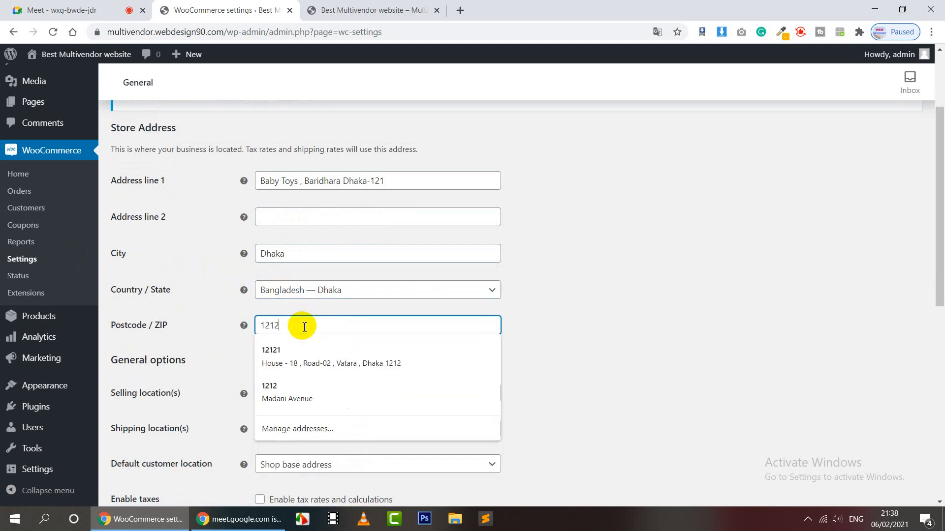
left_click(243, 340)
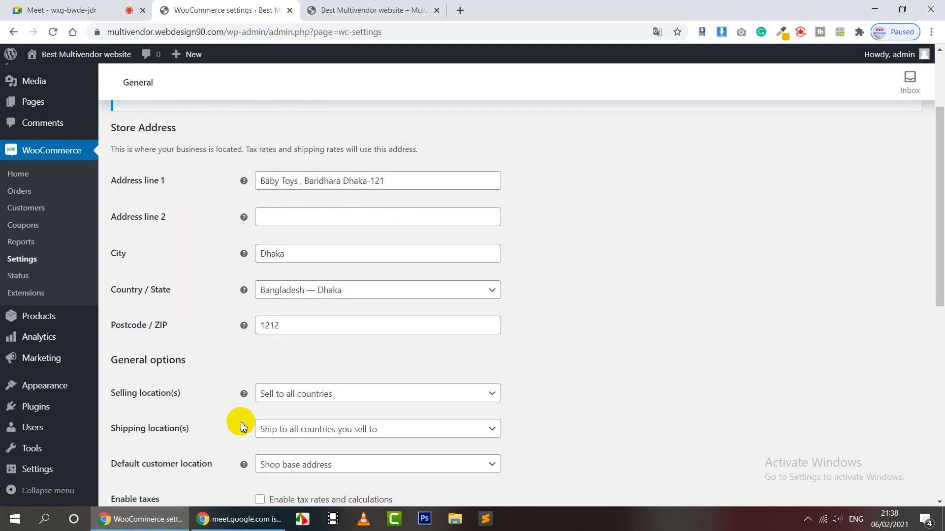
Step: Restrict the selling locations to specific countries and add Bangladesh as the country to sell to
scroll(234, 384, "down", 2)
scroll(228, 375, "down", 1)
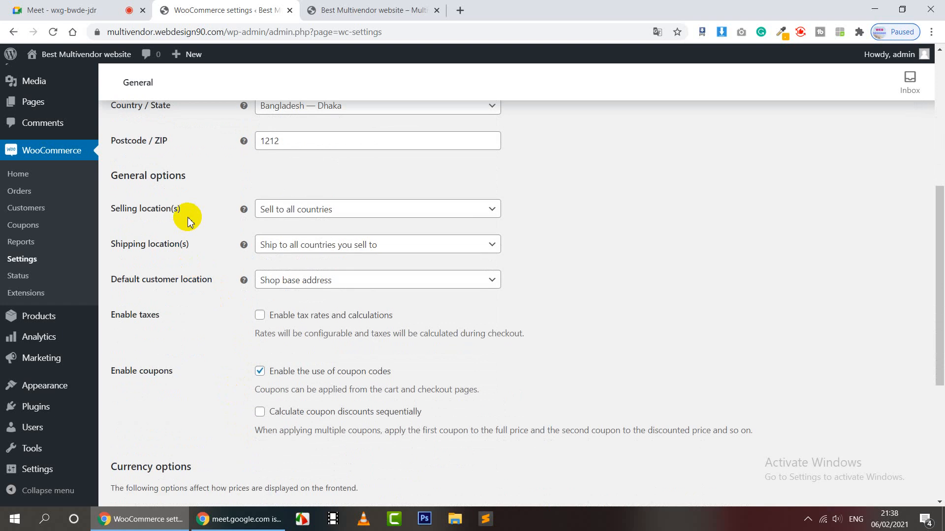
left_click(321, 211)
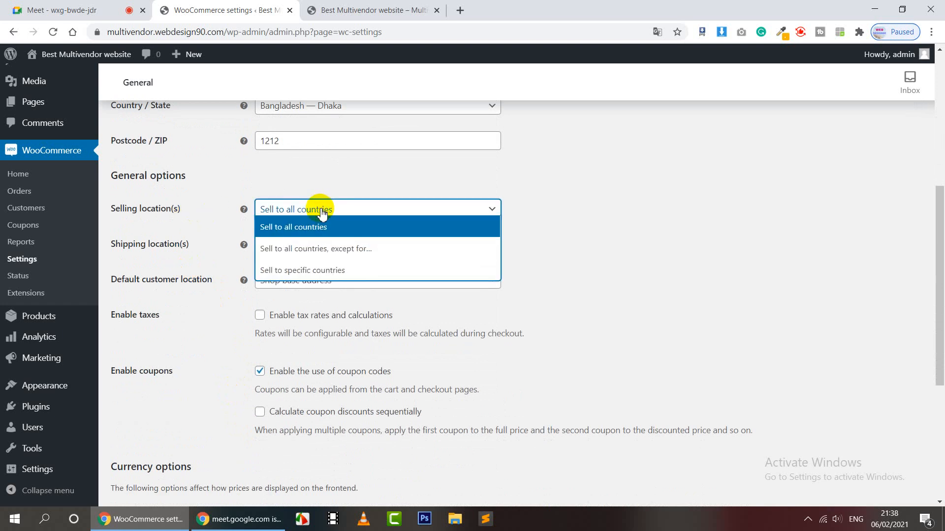
left_click(311, 274)
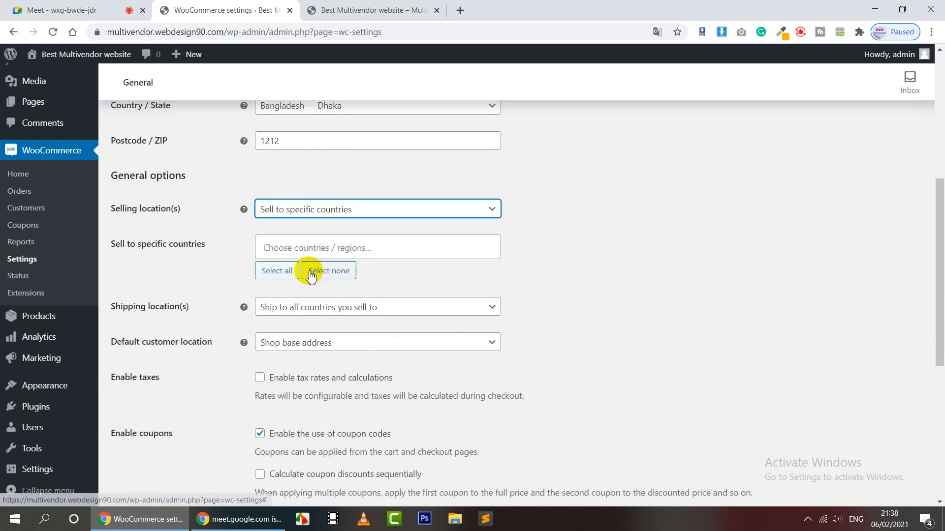
left_click(332, 247)
type("bangla")
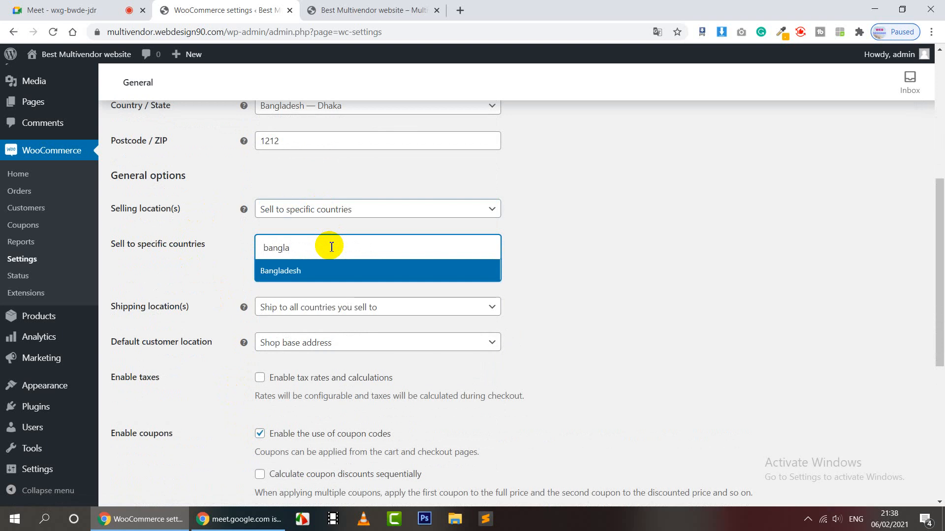
left_click(317, 271)
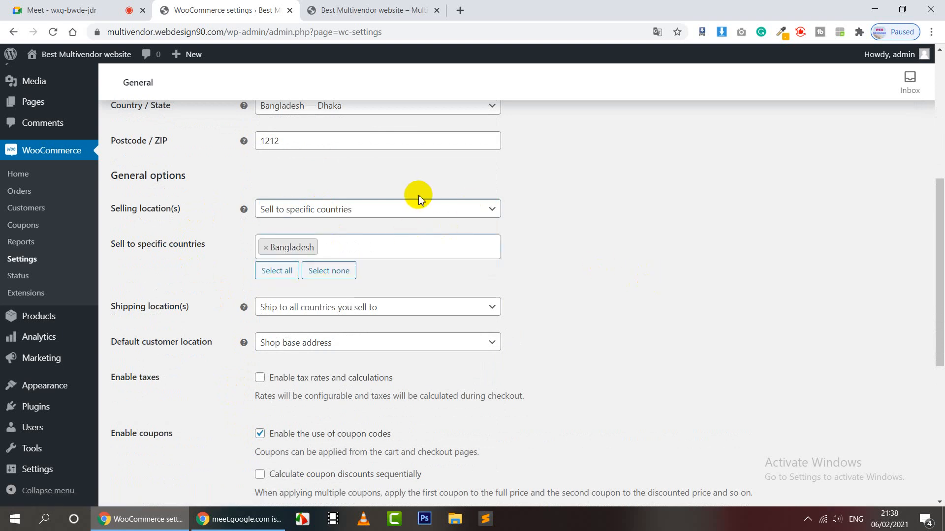
left_click(387, 209)
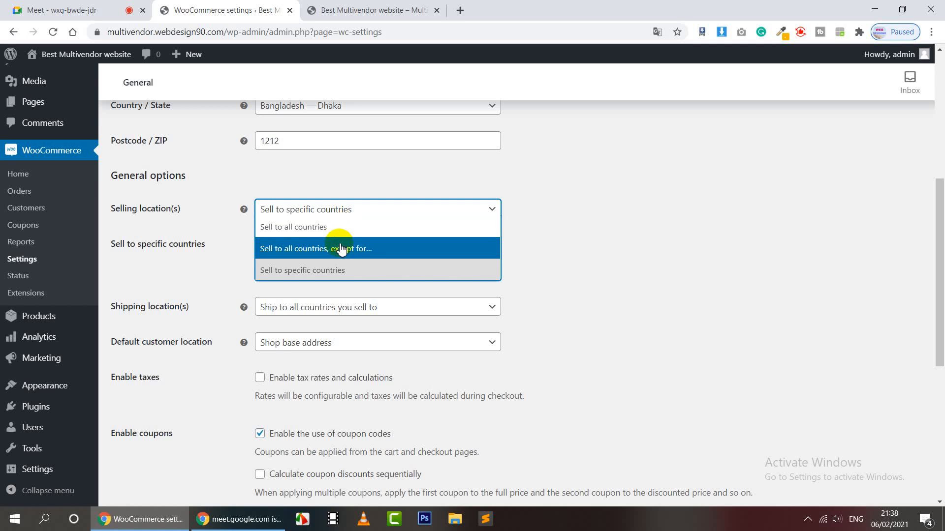
left_click(731, 191)
Step: Restrict the shipping locations to specific countries only and add Bangladesh as the country to ship to
scroll(717, 194, "down", 1)
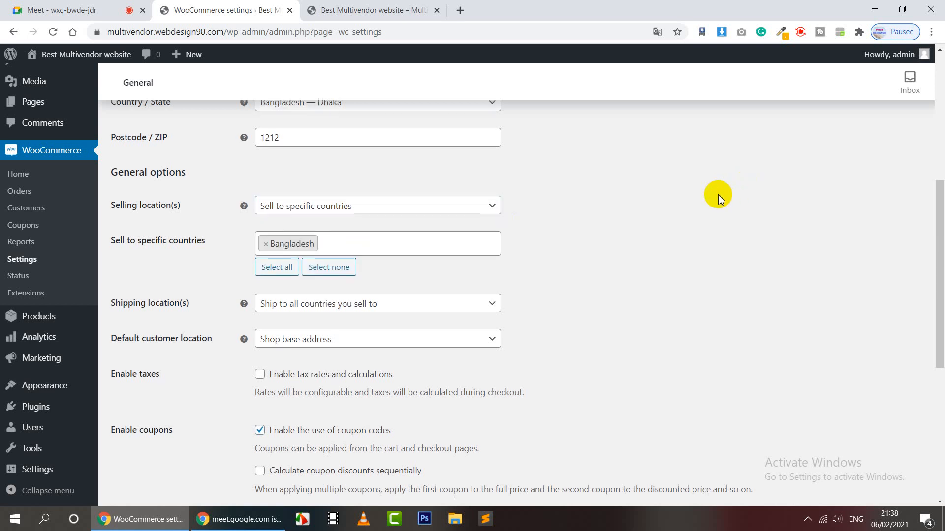
left_click(316, 251)
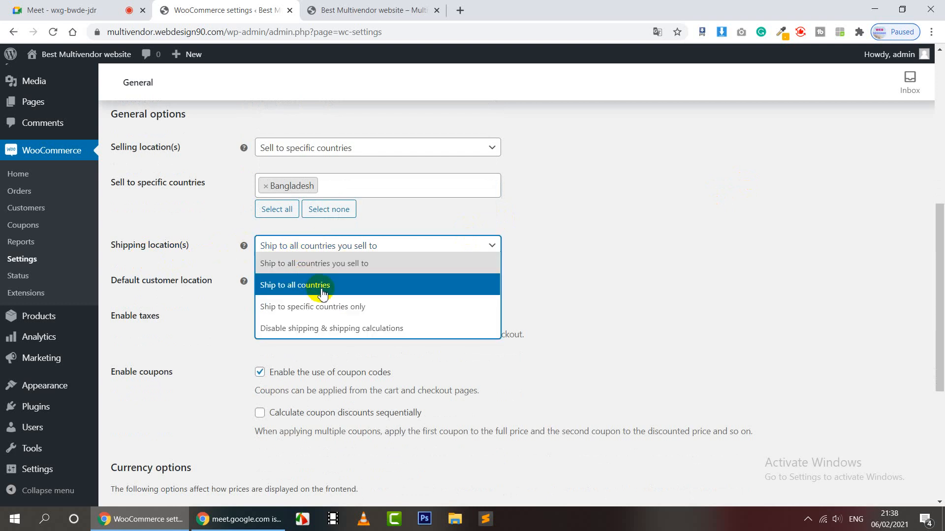
left_click(326, 307)
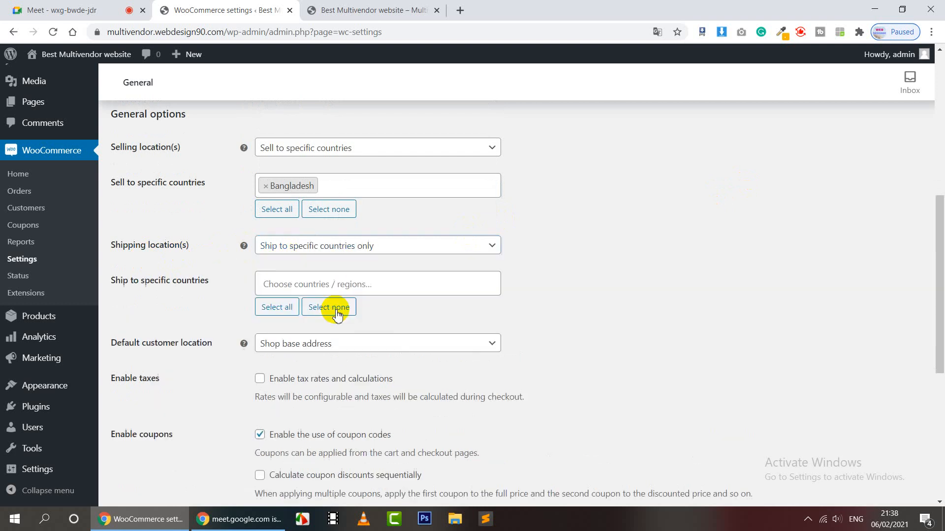
left_click(327, 279)
type("bang")
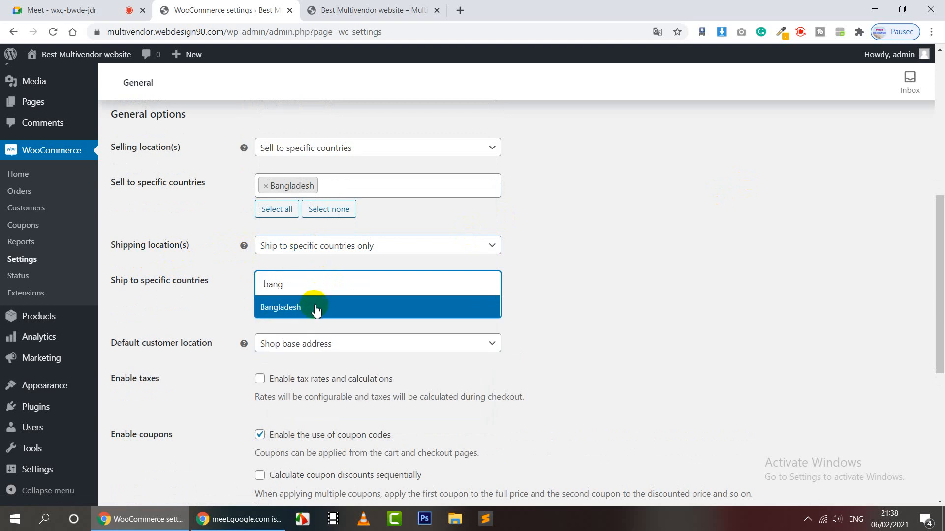
left_click(316, 309)
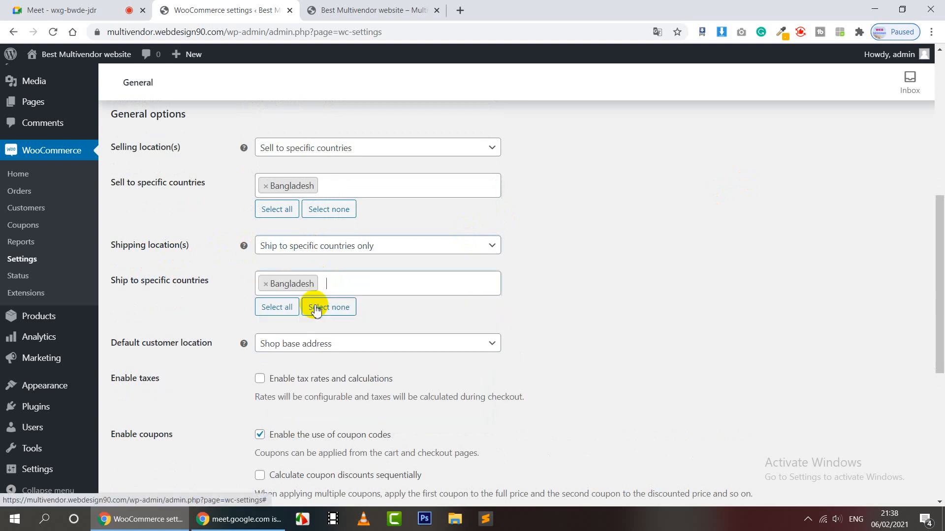
Step: Choose Shop base address as the default customer location
scroll(220, 313, "down", 1)
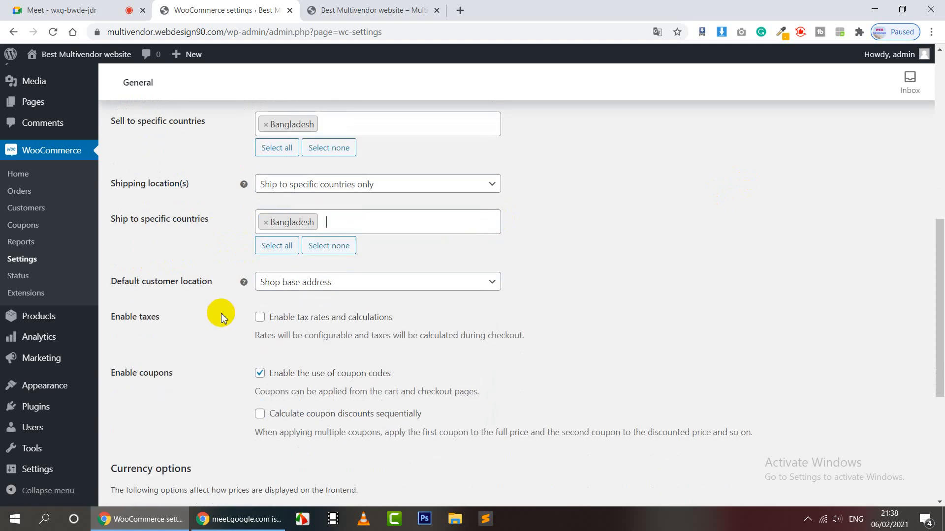
left_click(321, 282)
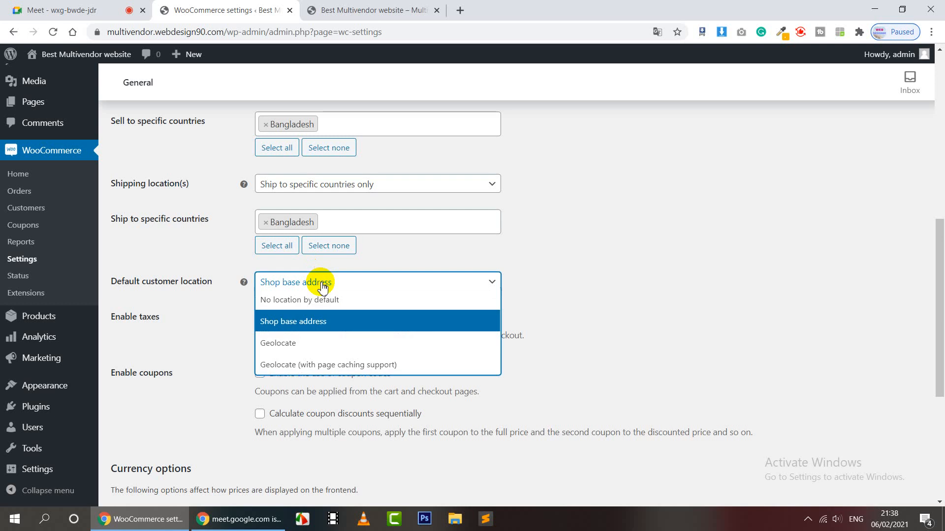
left_click(310, 322)
left_click(184, 309)
Step: Enable sequential calculation of coupon discounts in the coupon options
scroll(184, 310, "down", 1)
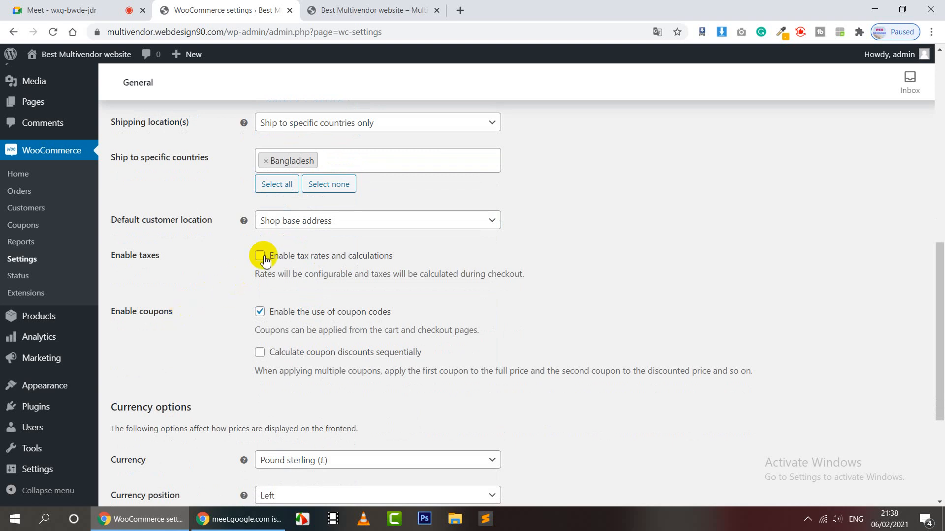
scroll(261, 251, "down", 1)
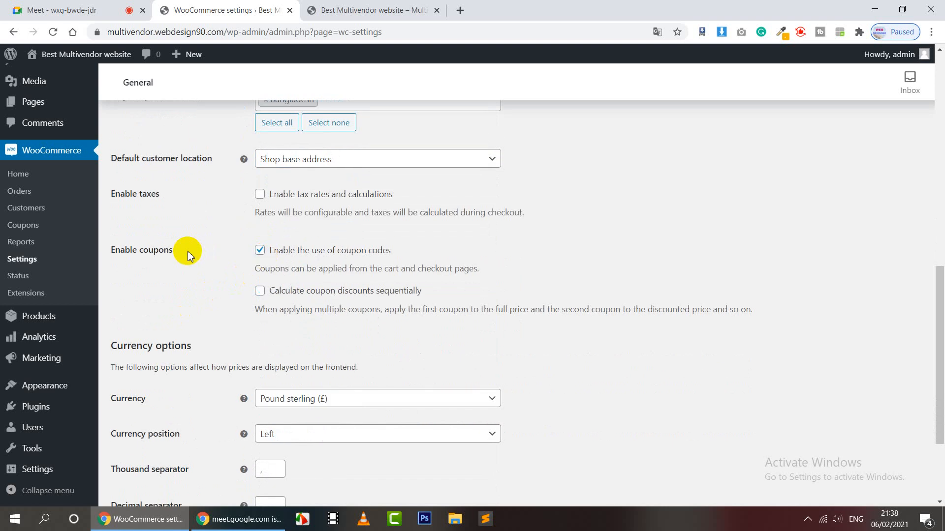
left_click(259, 291)
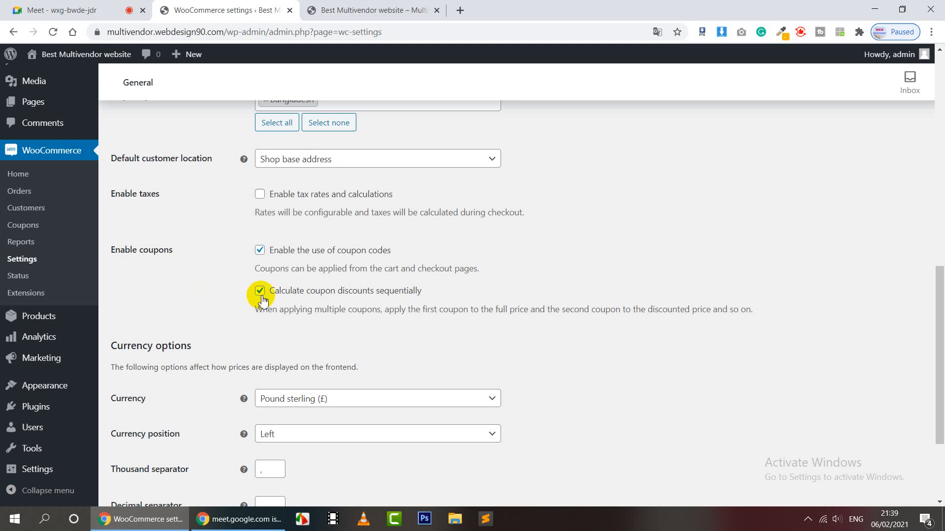
Step: Set the store currency to Bangladeshi taka in the currency options
scroll(261, 295, "down", 2)
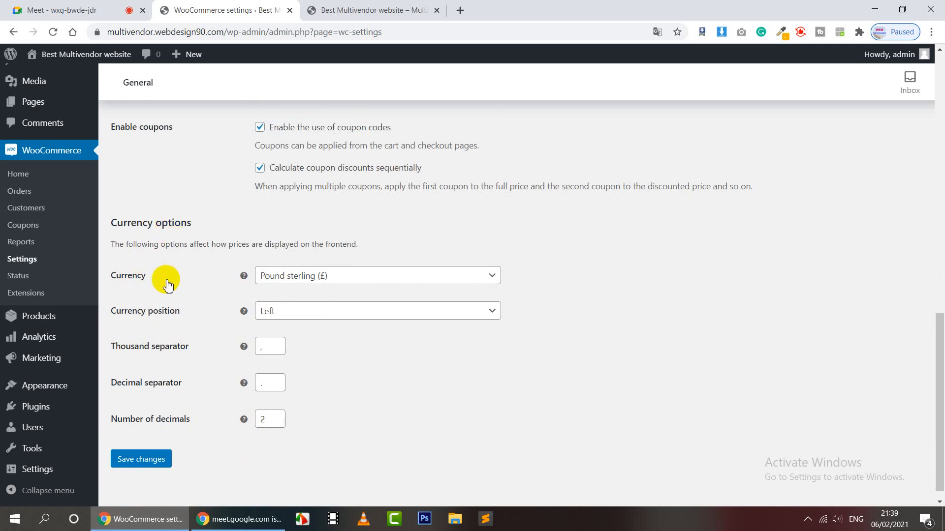
left_click(325, 278)
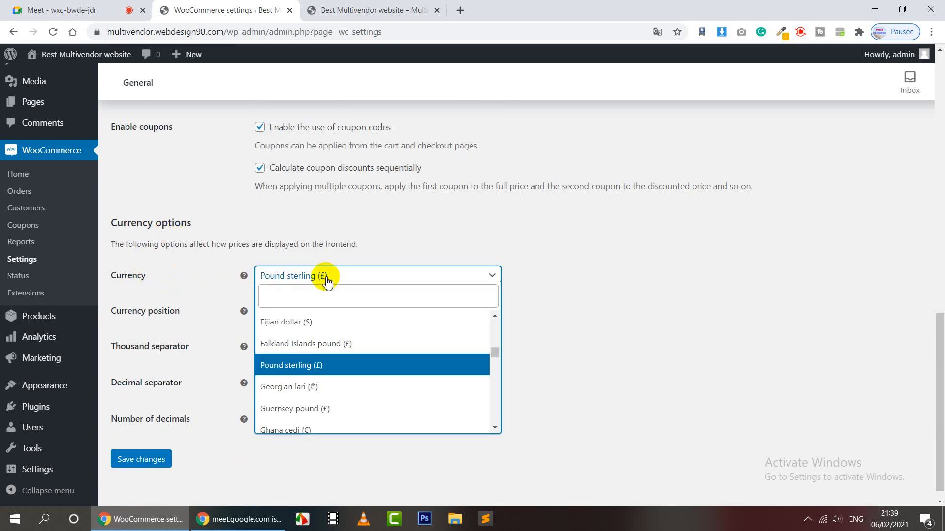
left_click(383, 301)
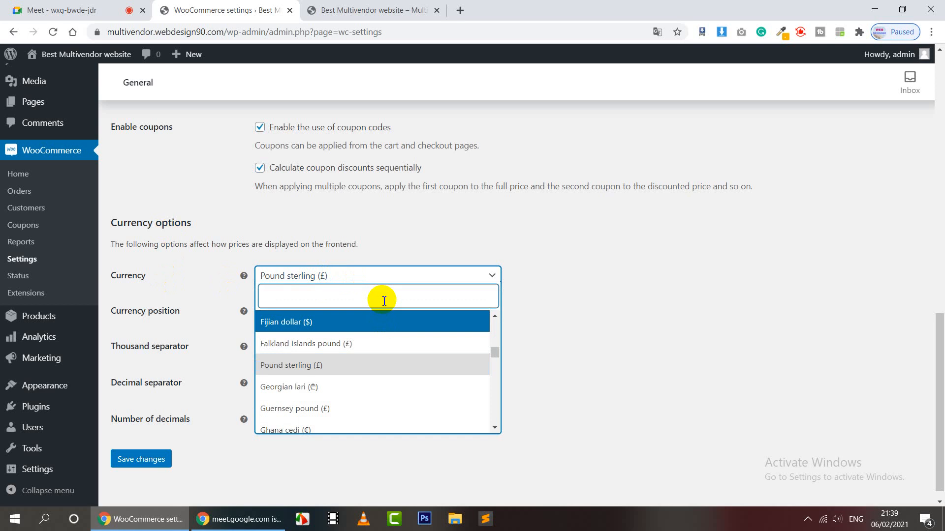
type("bangla")
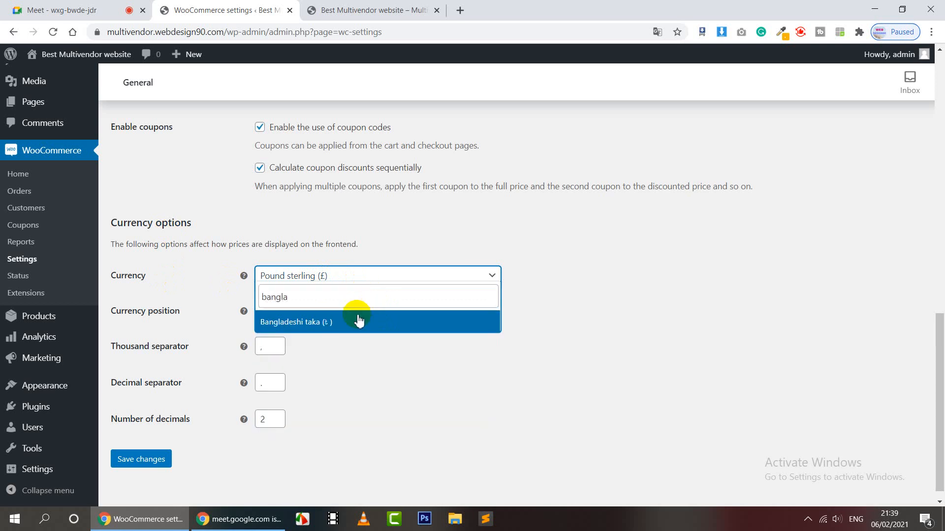
left_click(359, 320)
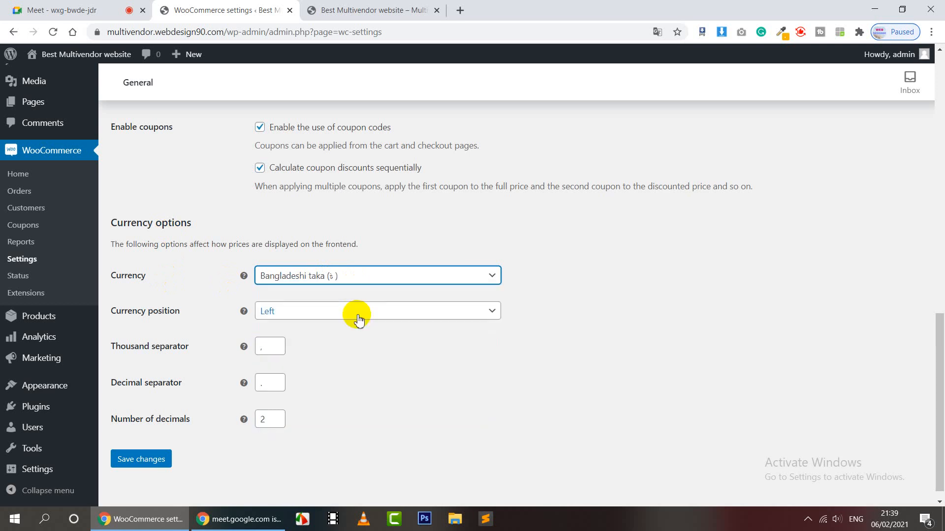
Step: Choose Left as the currency position and save the general WooCommerce settings
left_click(287, 312)
left_click(282, 330)
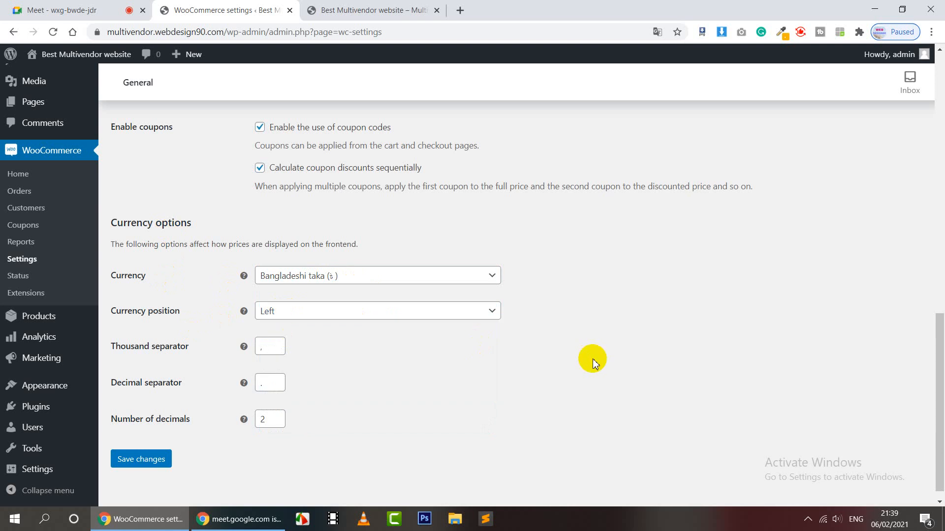
scroll(595, 361, "down", 1)
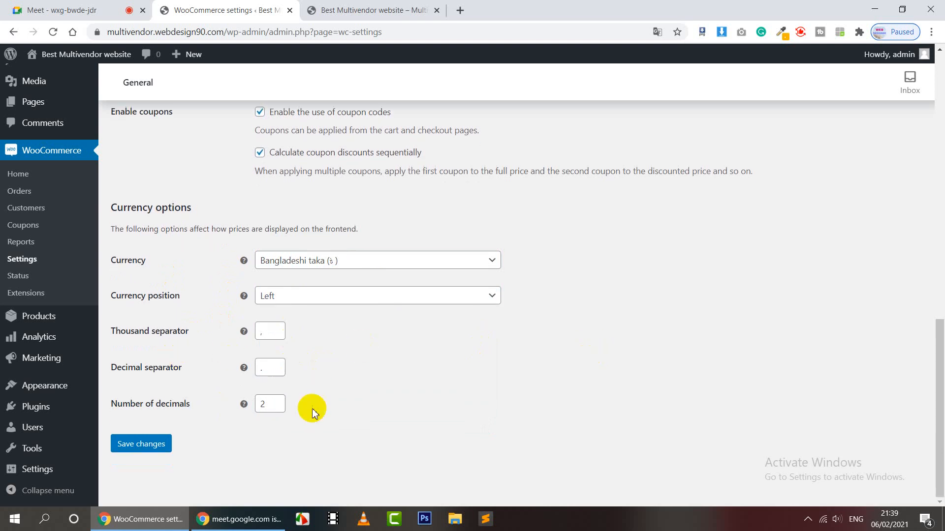
left_click(139, 446)
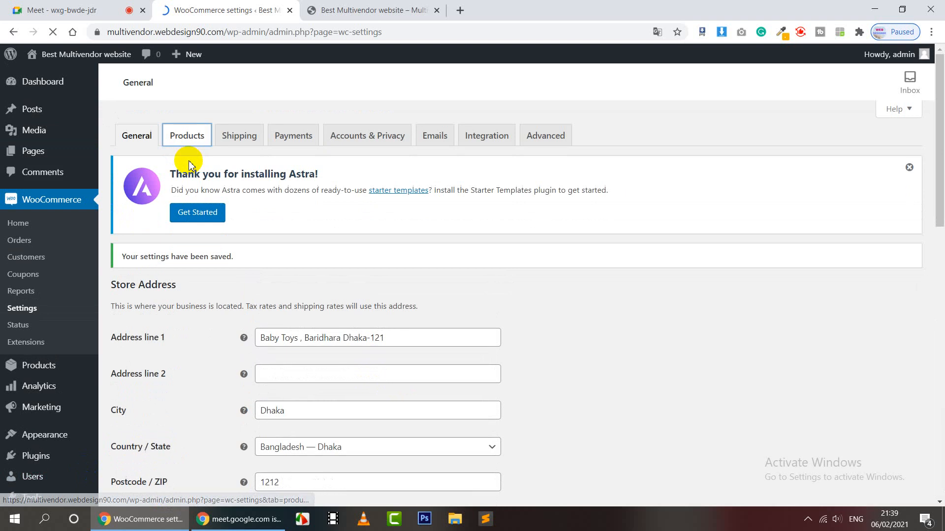
Step: Open the WooCommerce product settings at the Shop pages section
left_click(191, 143)
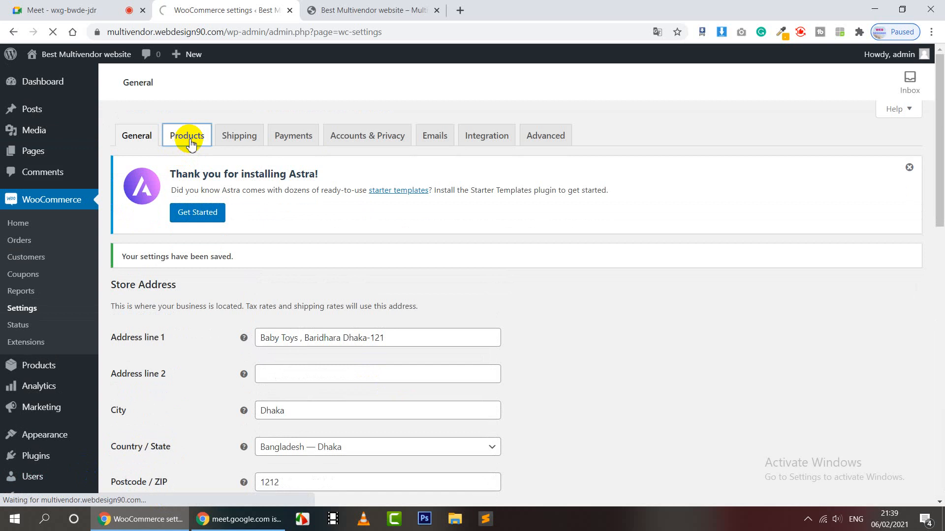
scroll(497, 217, "down", 1)
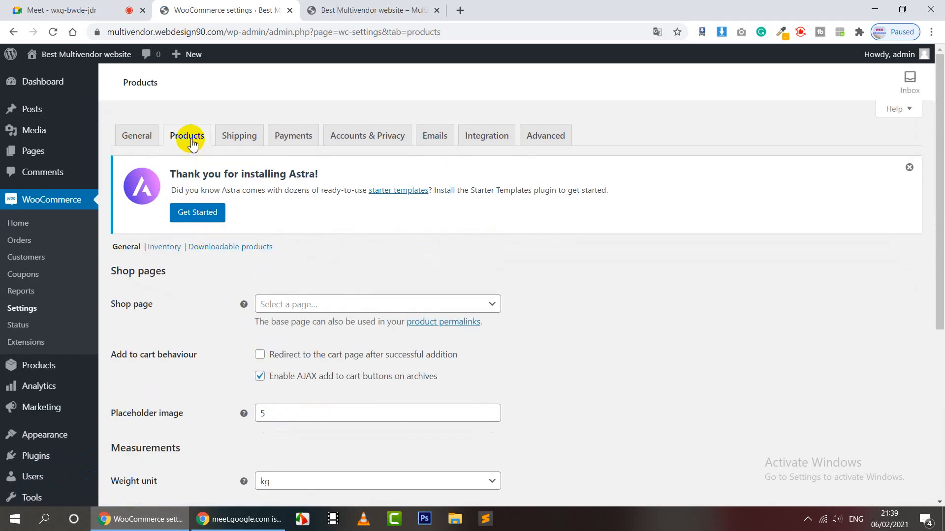
scroll(295, 192, "down", 3)
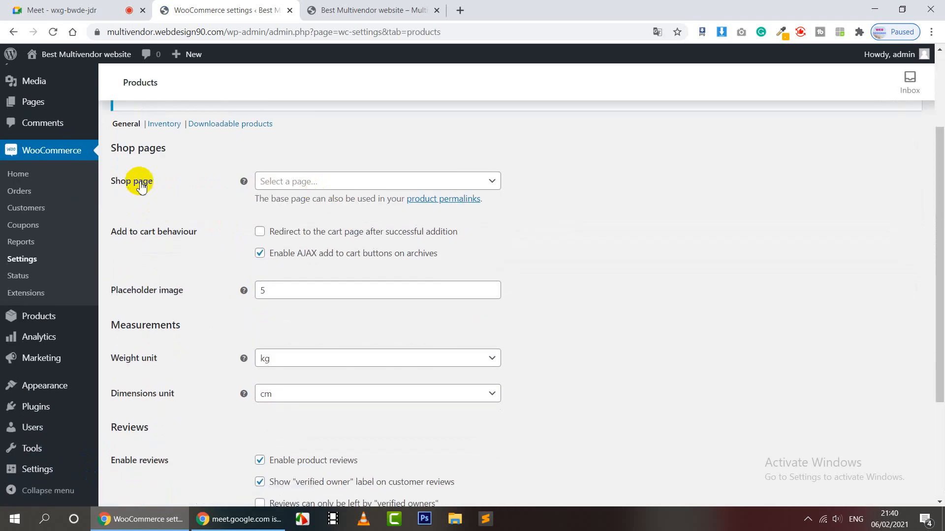
Step: Check which existing pages can be chosen as the Shop page
left_click(332, 184)
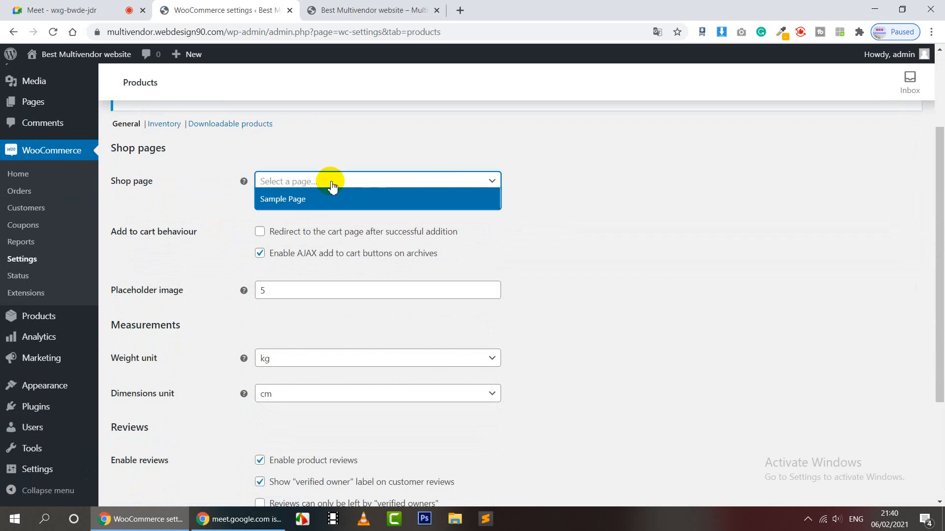
left_click(621, 179)
left_click(363, 185)
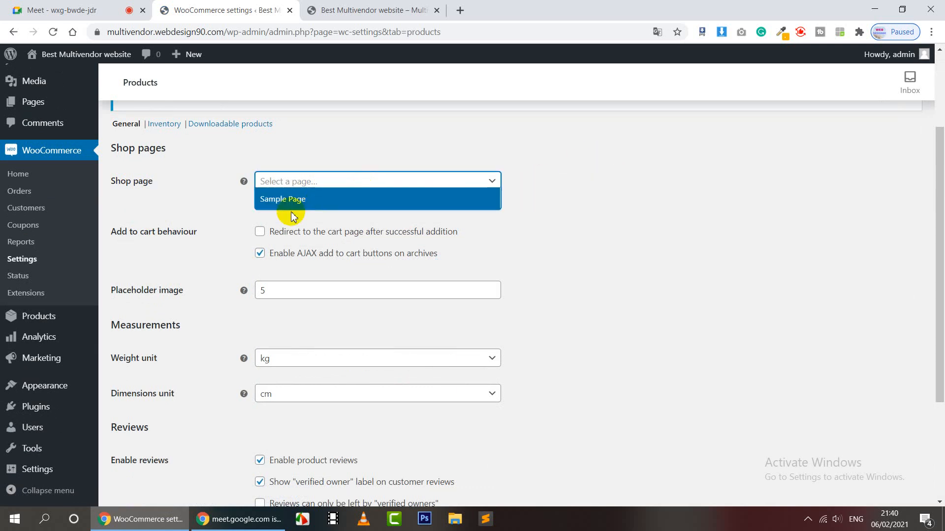
left_click(182, 199)
left_click(331, 178)
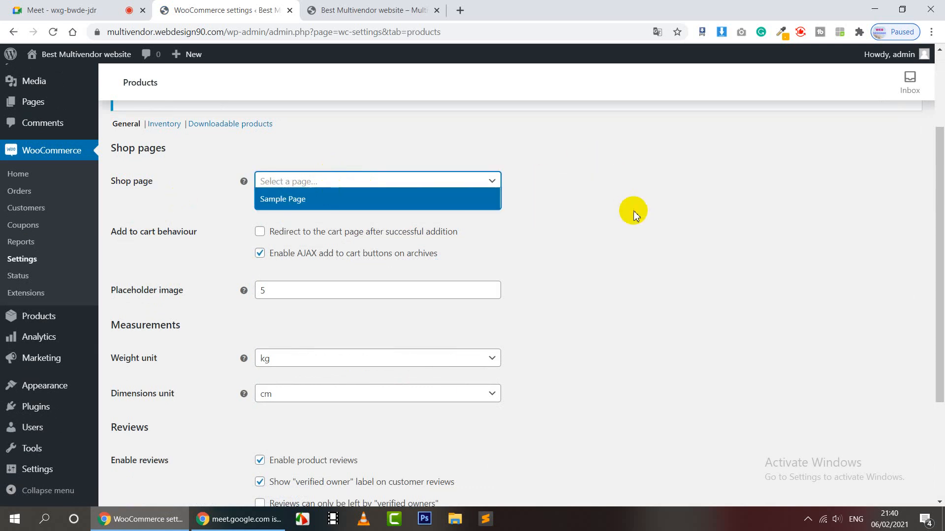
left_click(633, 211)
left_click(295, 181)
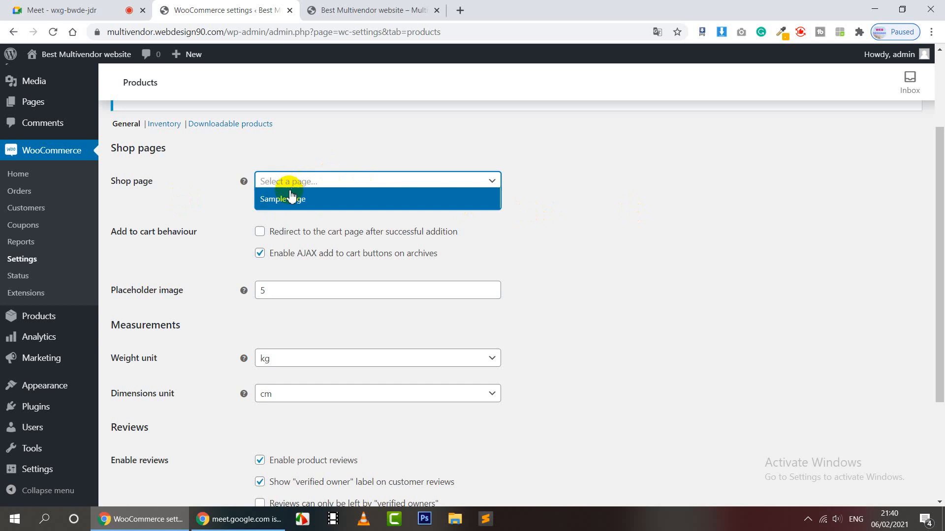
left_click(557, 197)
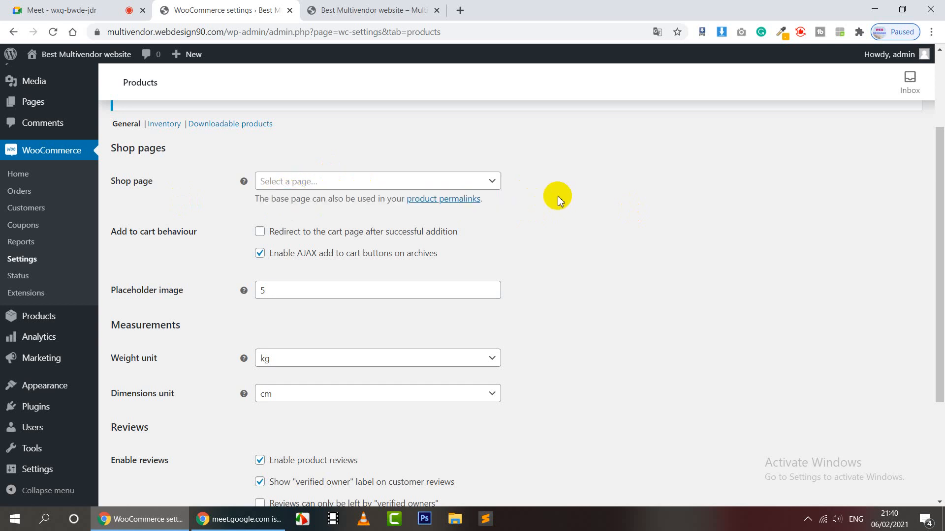
Step: Start a new page from the Best Multivendor website front end and dismiss the block editor's welcome guide
left_click(361, 11)
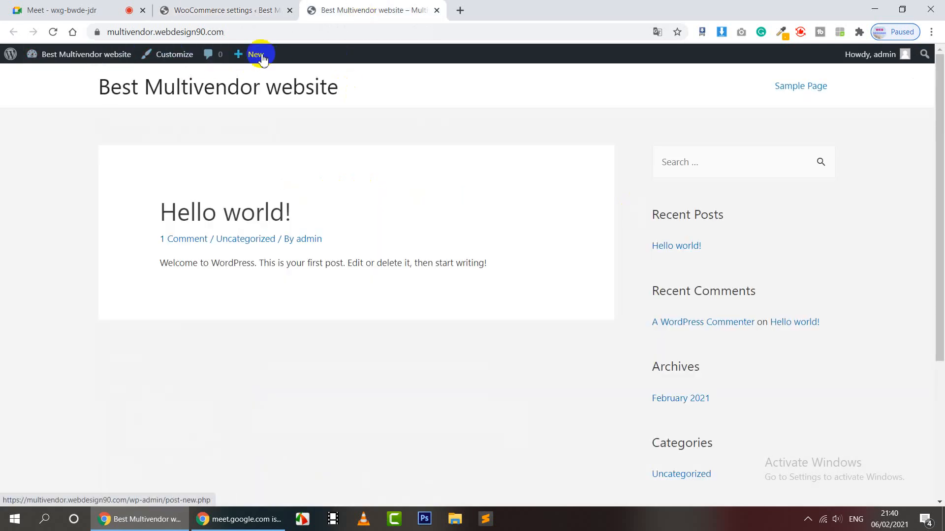
mouse_move(262, 58)
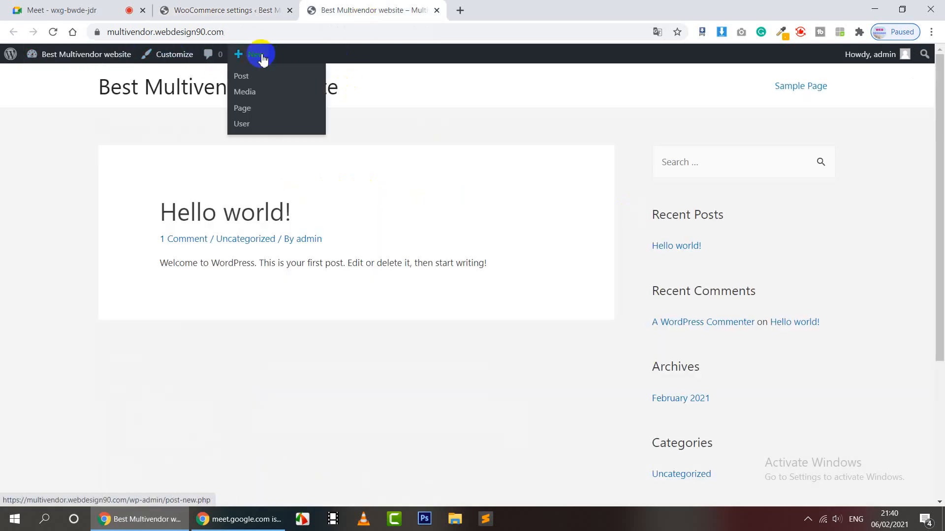
left_click(255, 113)
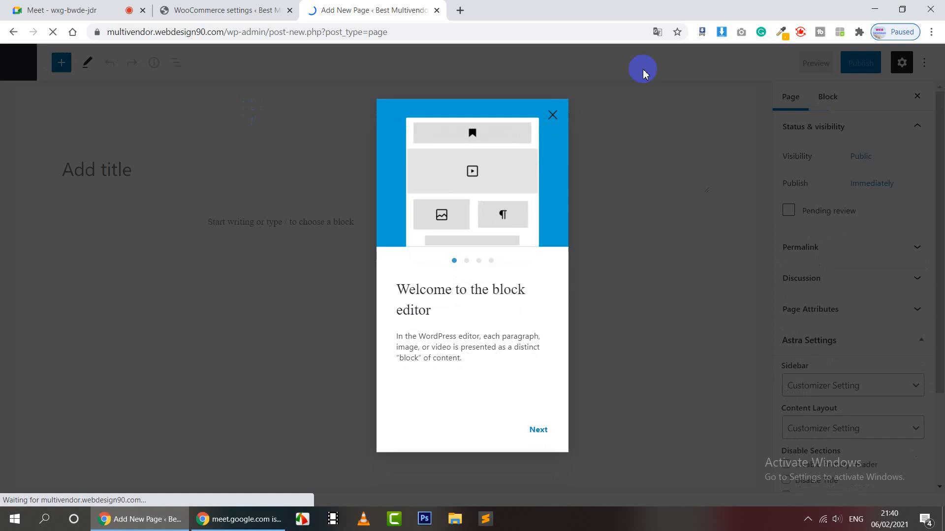
left_click(246, 159)
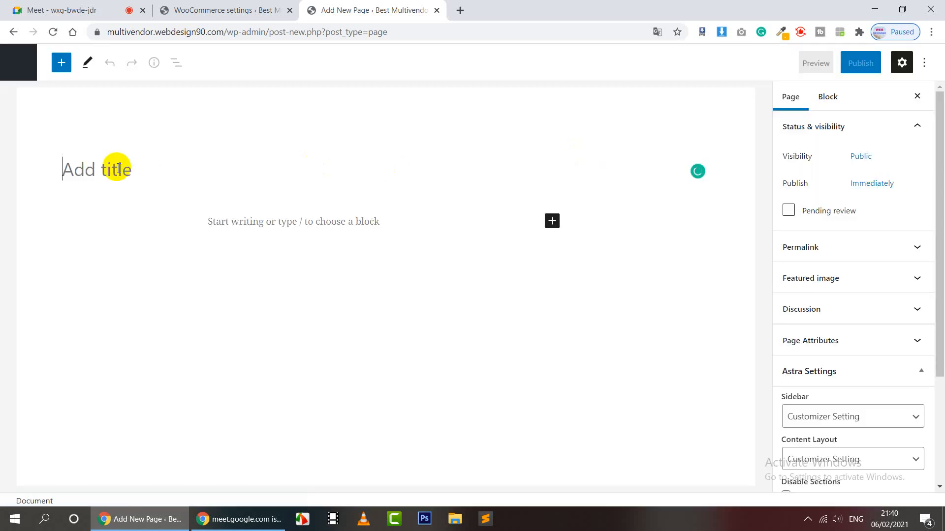
Step: Title the new page "Our Product"
type("Pr")
key("BackSpace")
key("BackSpace")
type("Out")
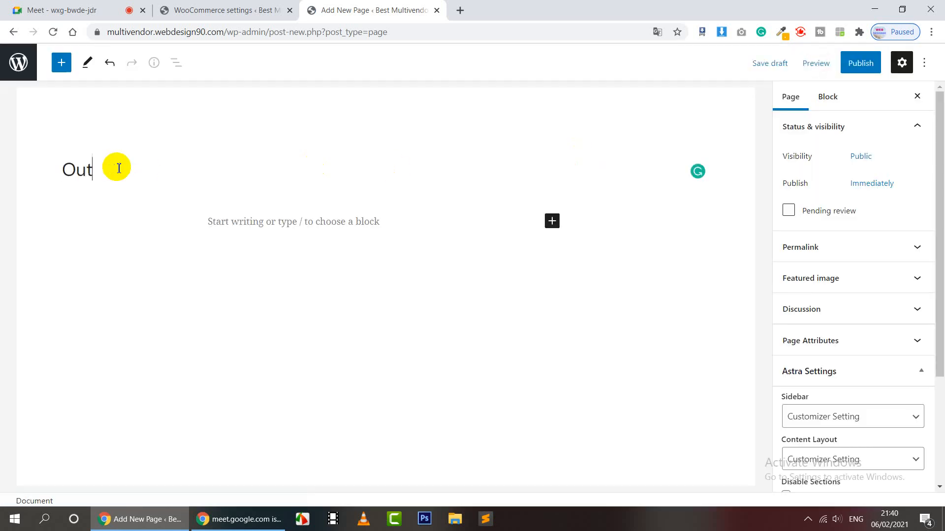
type(" prod")
key("BackSpace")
key("BackSpace")
key("BackSpace")
key("BackSpace")
type("Product")
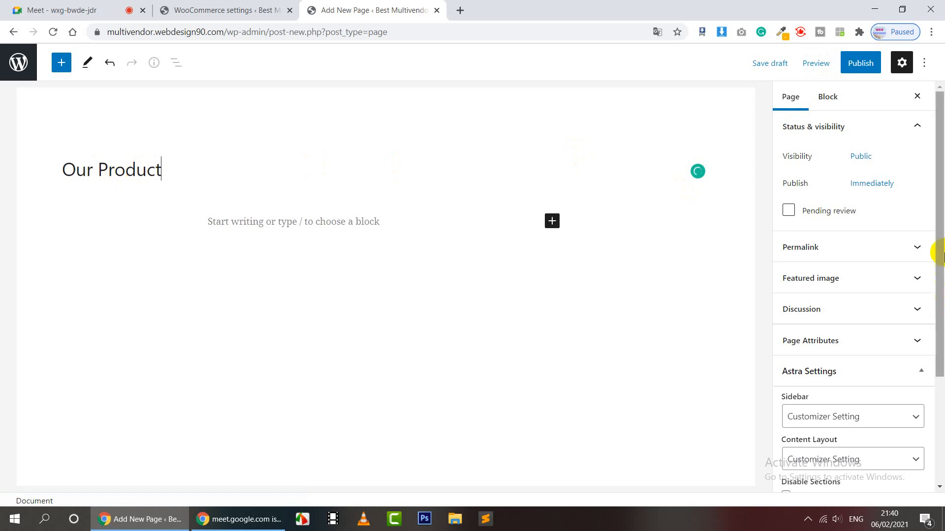
Step: Publish the Our Product page with its default Astra settings
scroll(868, 254, "down", 1)
scroll(869, 253, "down", 3)
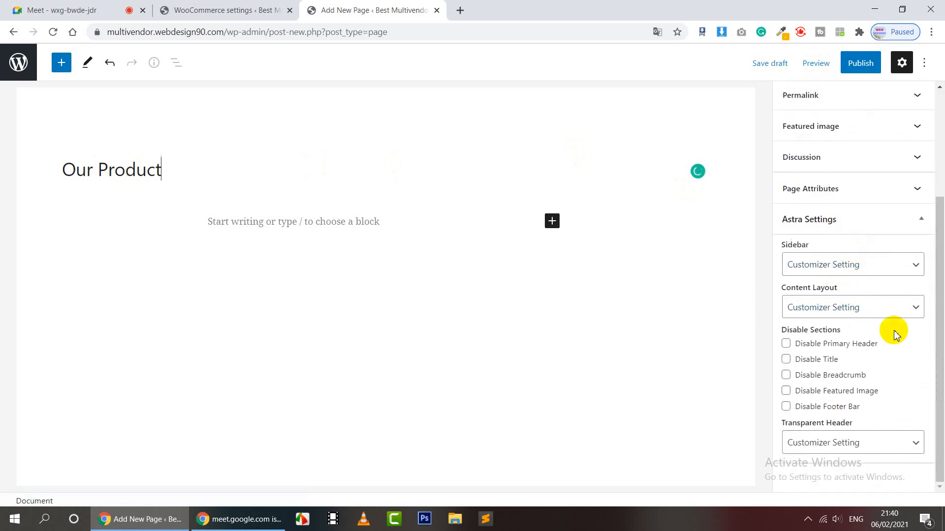
scroll(867, 324, "up", 1)
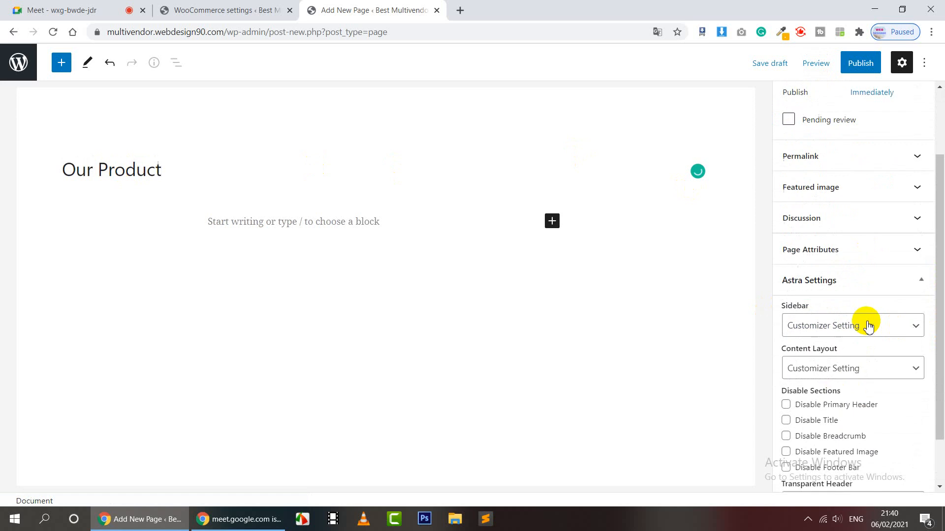
left_click(857, 265)
left_click(858, 264)
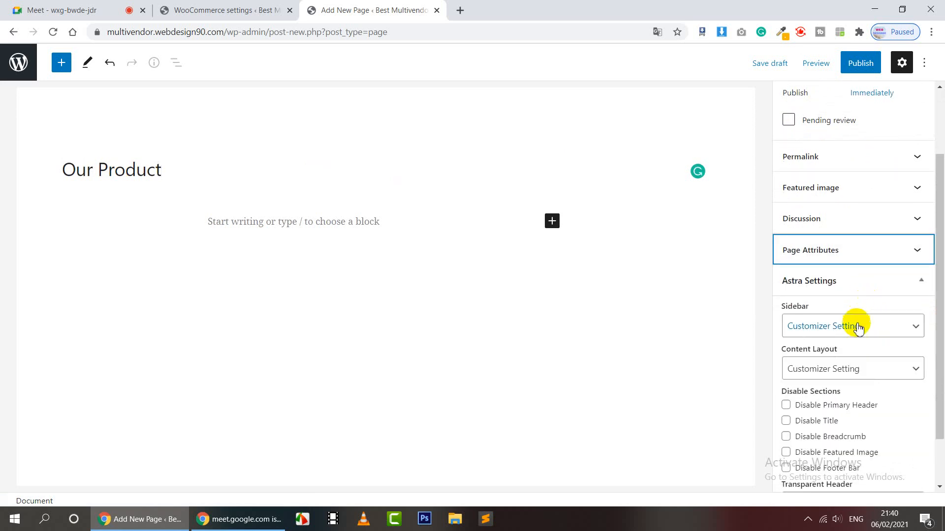
left_click(860, 62)
left_click(837, 69)
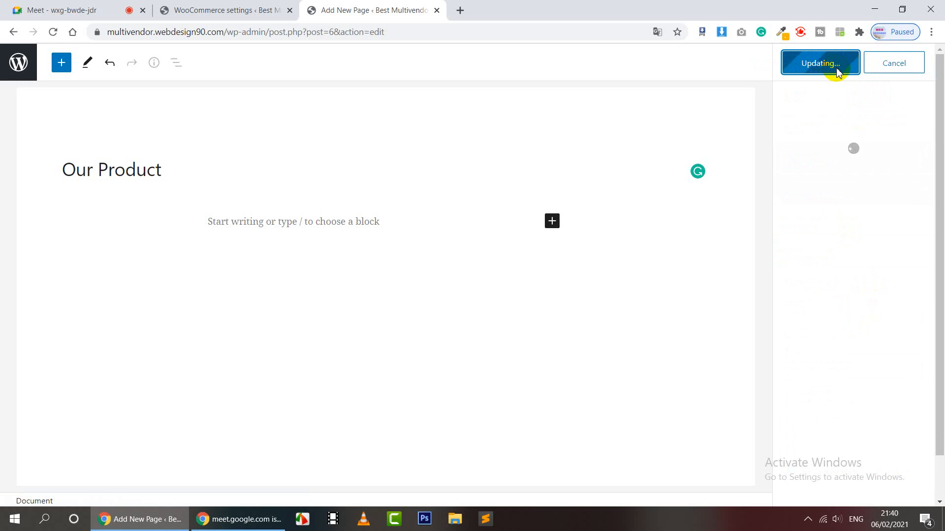
Step: Return to the WooCommerce product settings, reload them and set Our Product as the Shop page
left_click(219, 11)
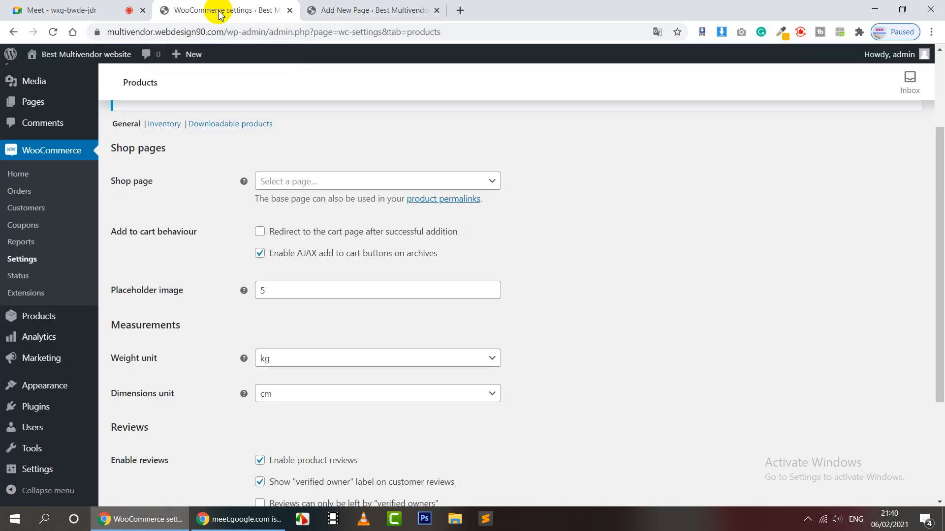
left_click(53, 33)
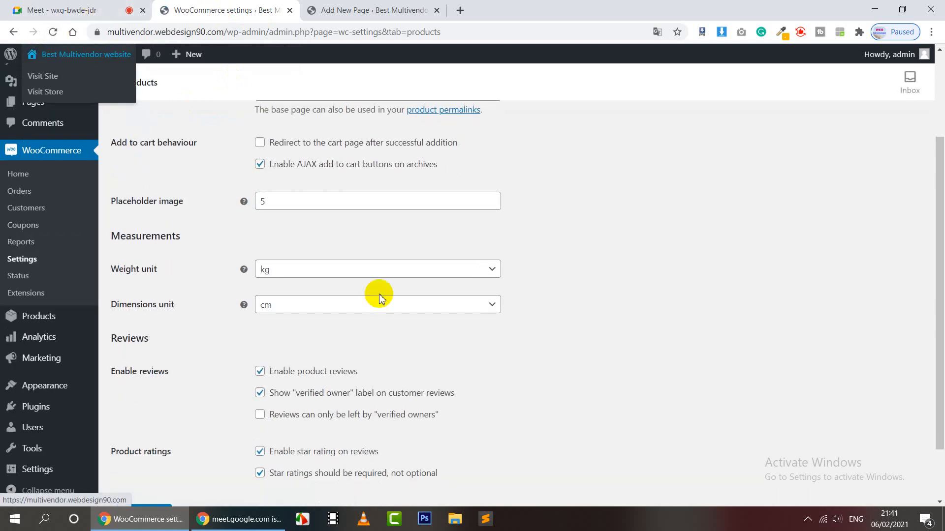
scroll(380, 298, "up", 3)
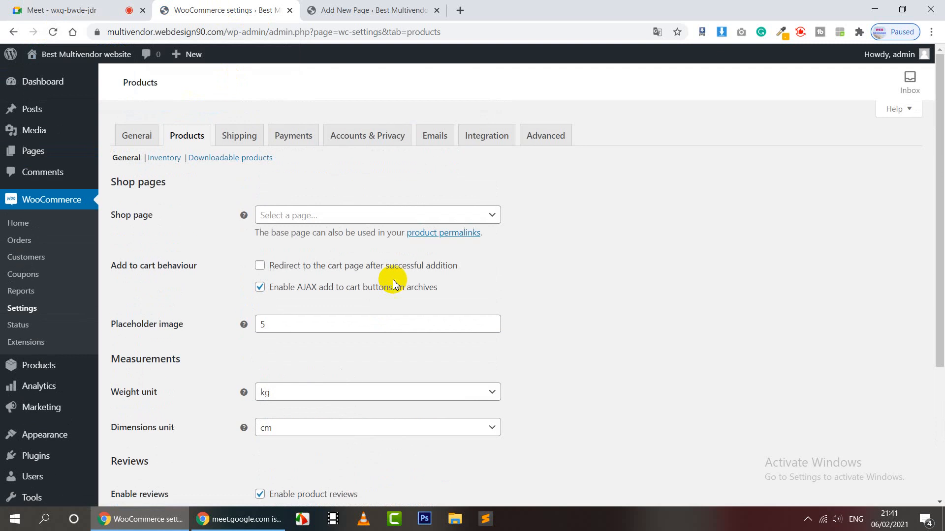
left_click(313, 219)
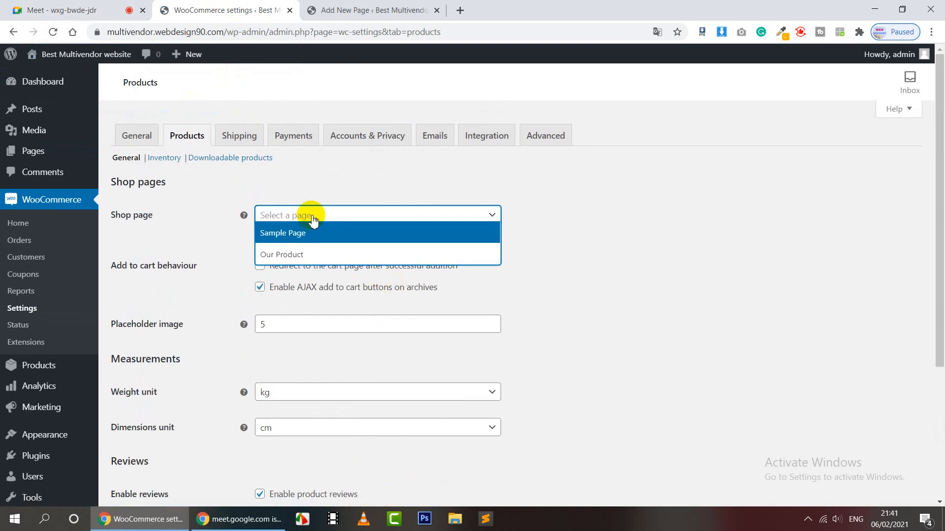
left_click(300, 255)
left_click(227, 248)
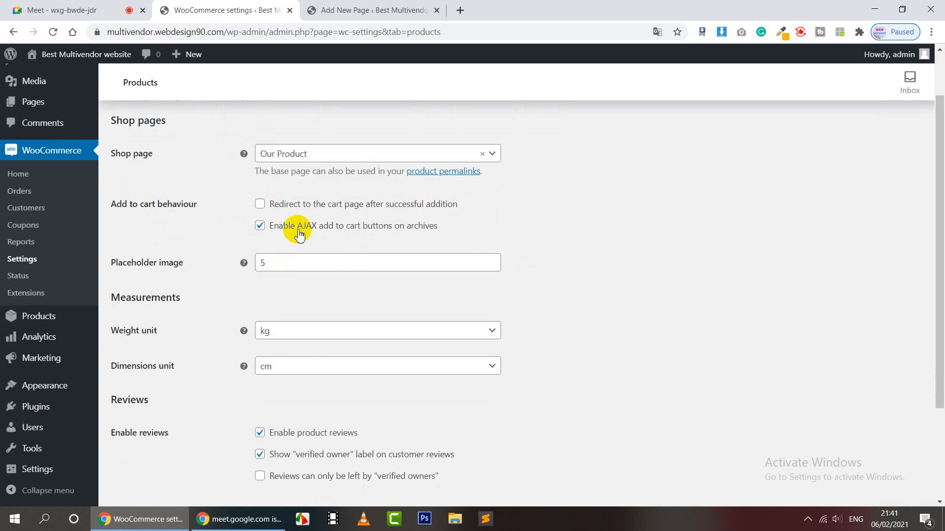
Step: Switch the redirect to the cart page after successful addition on and back off
left_click(293, 207)
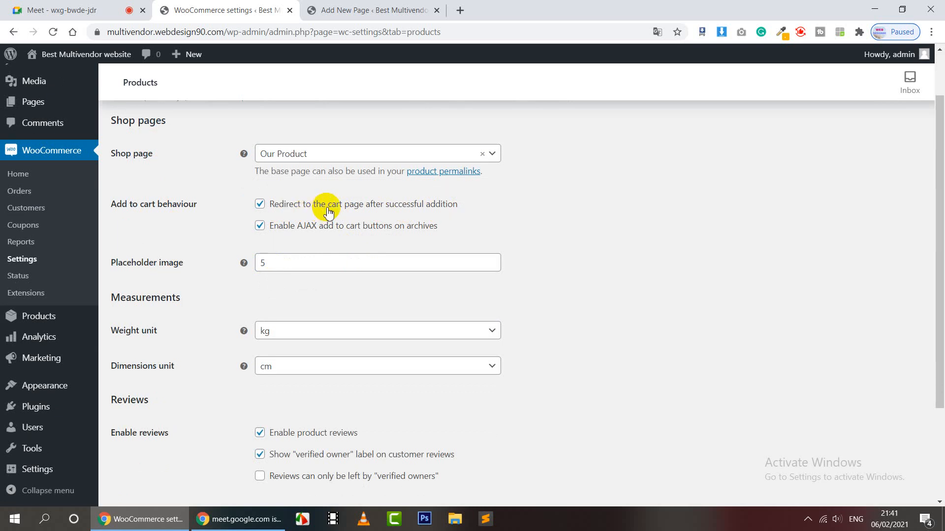
left_click(324, 212)
scroll(603, 228, "down", 1)
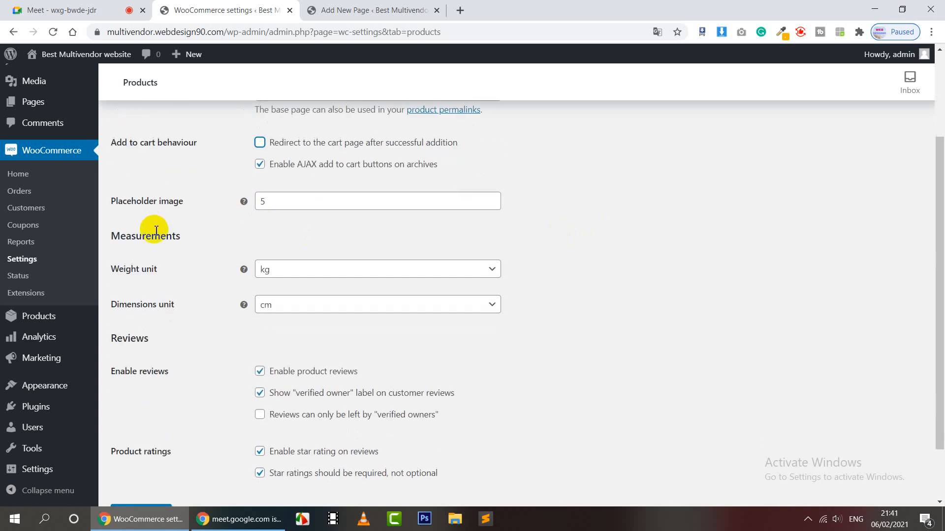
Step: Look over the placeholder image, measurement, review and rating options, and save the WooCommerce product settings
left_click(294, 205)
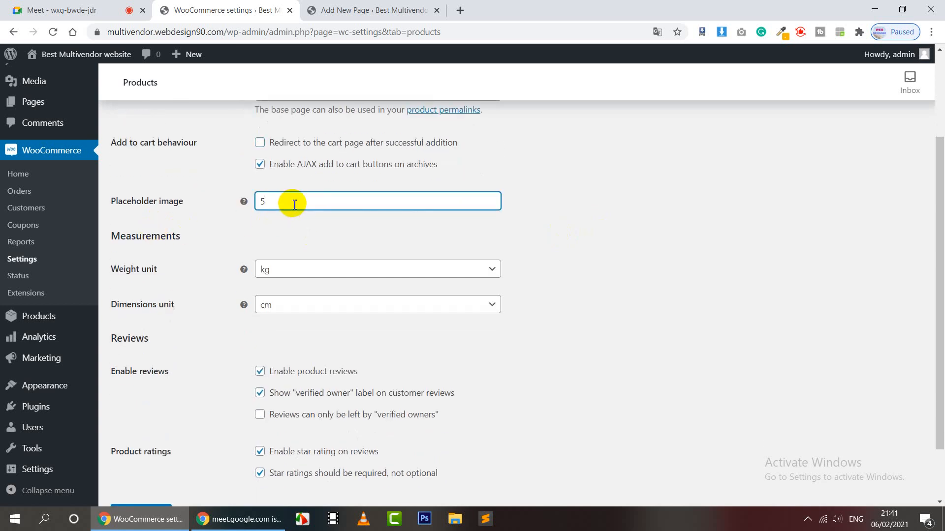
left_click_drag(295, 205, 238, 213)
mouse_move(244, 206)
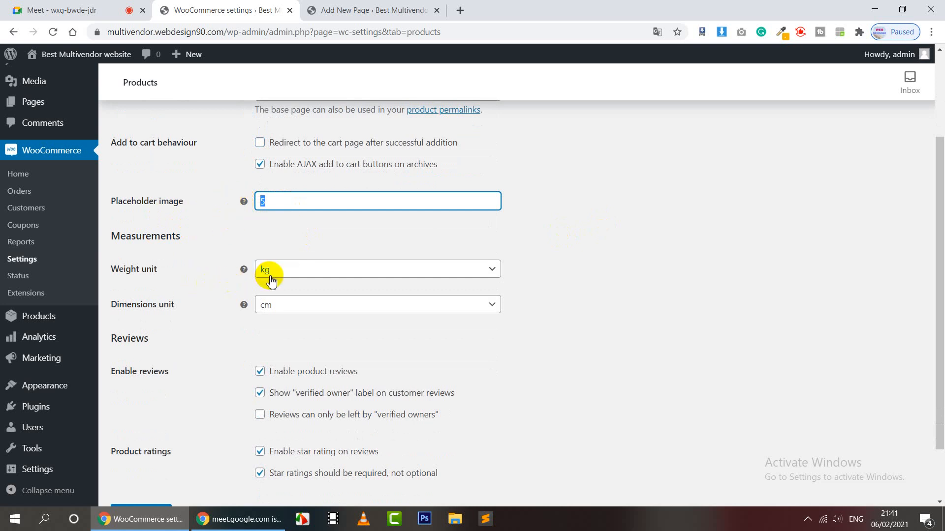
scroll(272, 270, "down", 2)
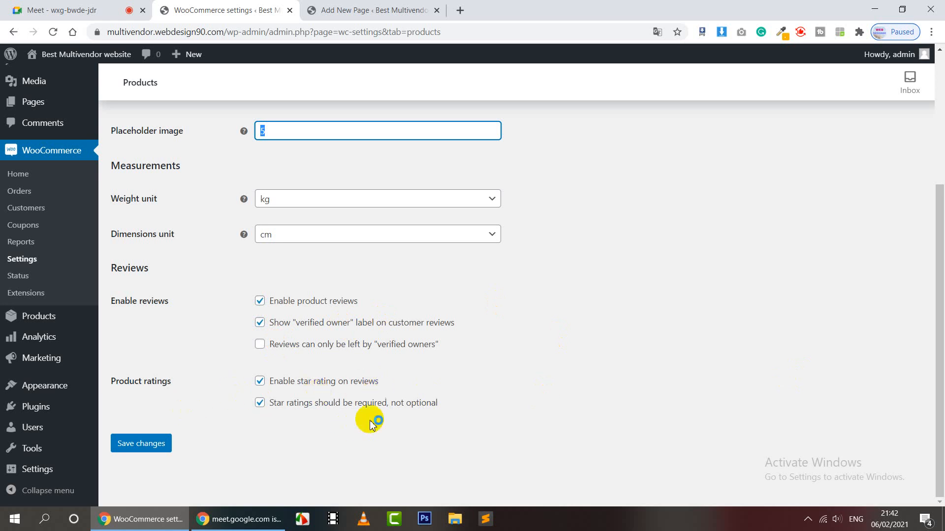
left_click(154, 445)
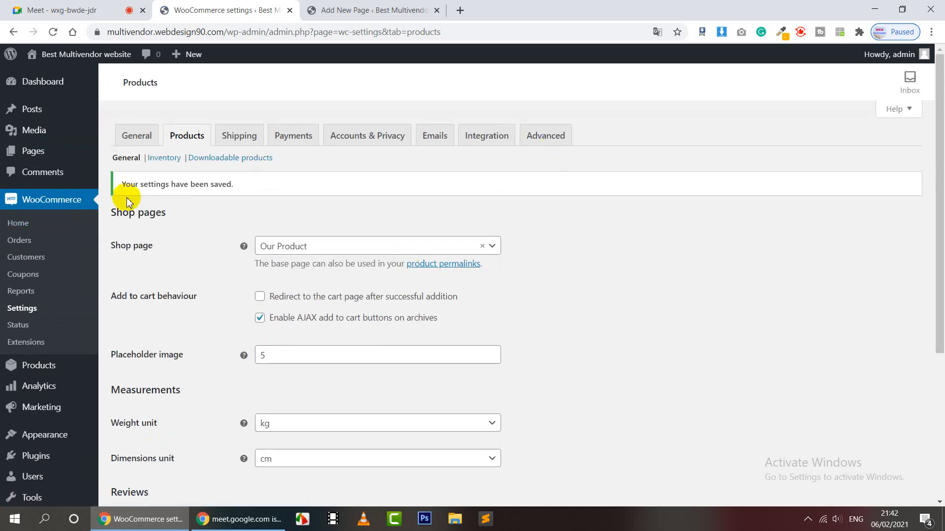
Step: Add a shipping zone named "Bbaria" in the WooCommerce shipping settings
left_click(239, 136)
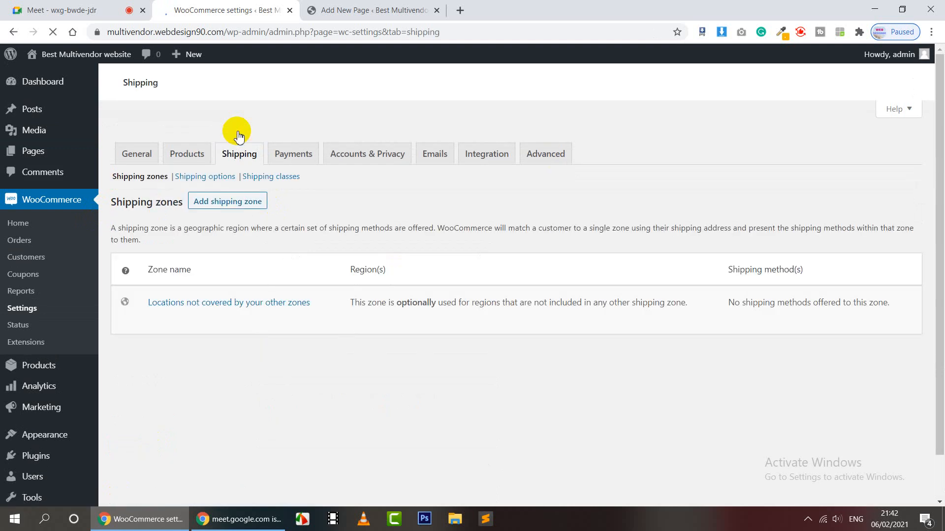
scroll(375, 207, "down", 5)
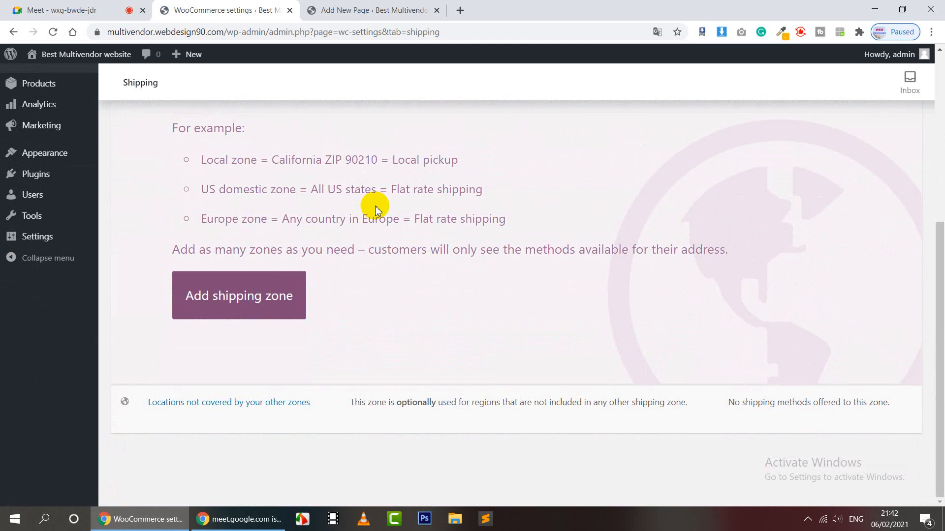
scroll(613, 273, "up", 5)
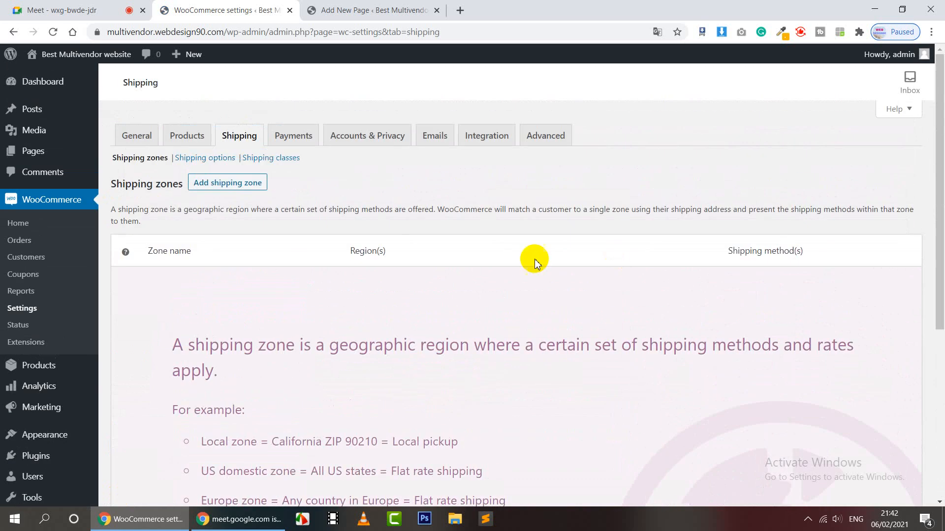
left_click(224, 186)
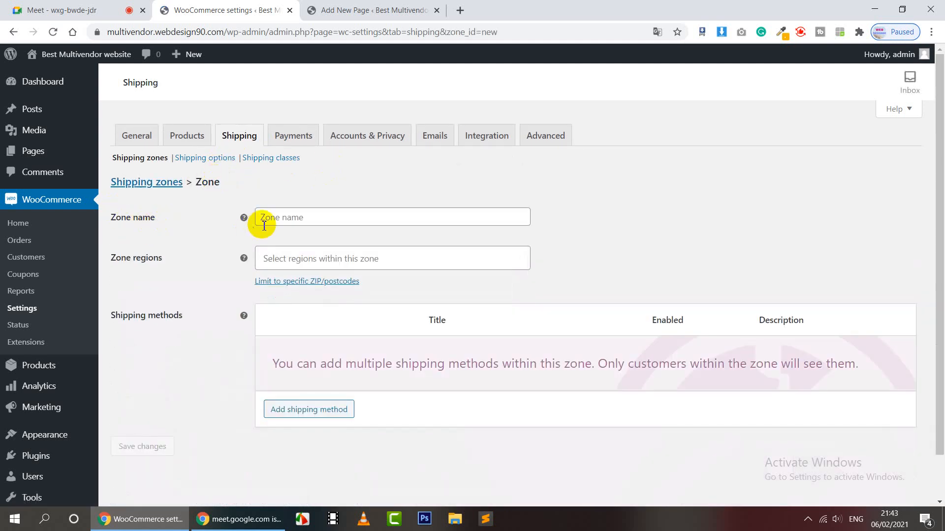
left_click(293, 224)
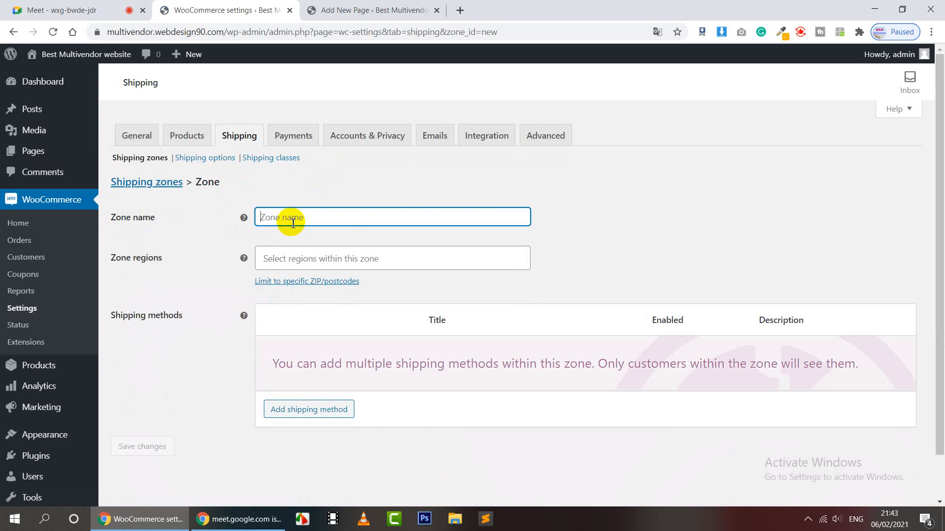
type("Bbaria")
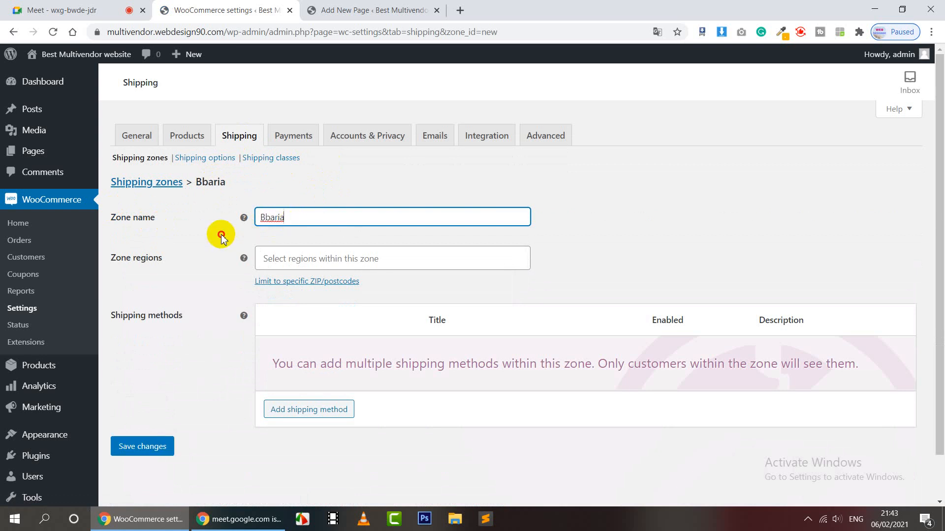
Step: Assign the region Brahmanbaria, Bangladesh to the Bbaria shipping zone
left_click(328, 262)
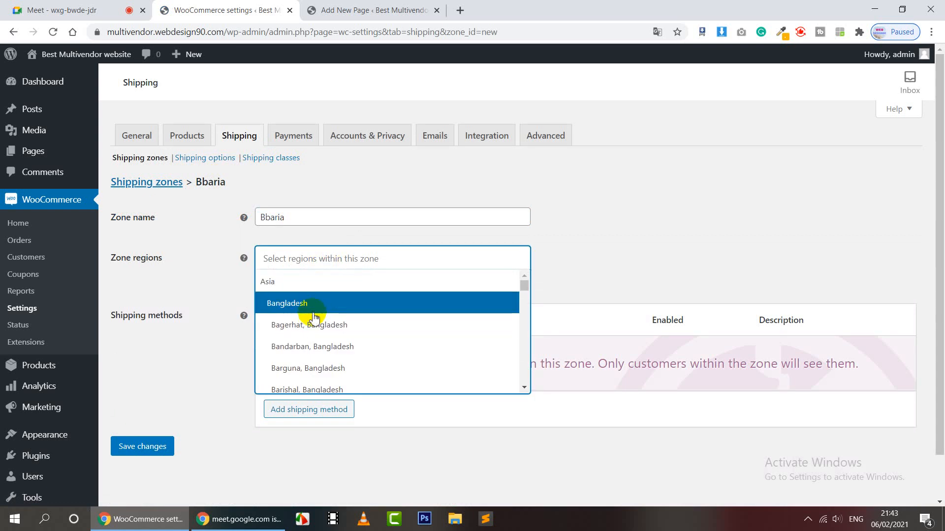
scroll(313, 333, "down", 1)
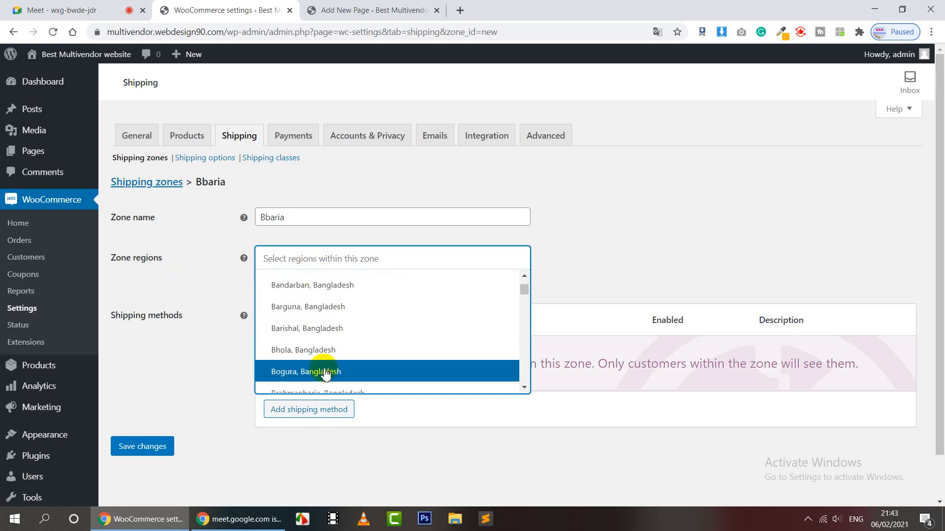
scroll(329, 353, "down", 1)
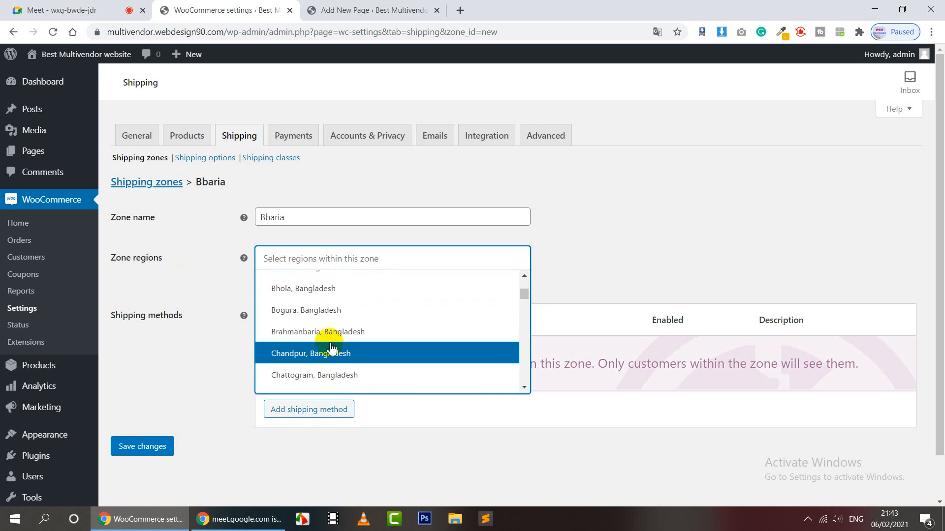
left_click(327, 334)
scroll(608, 264, "down", 1)
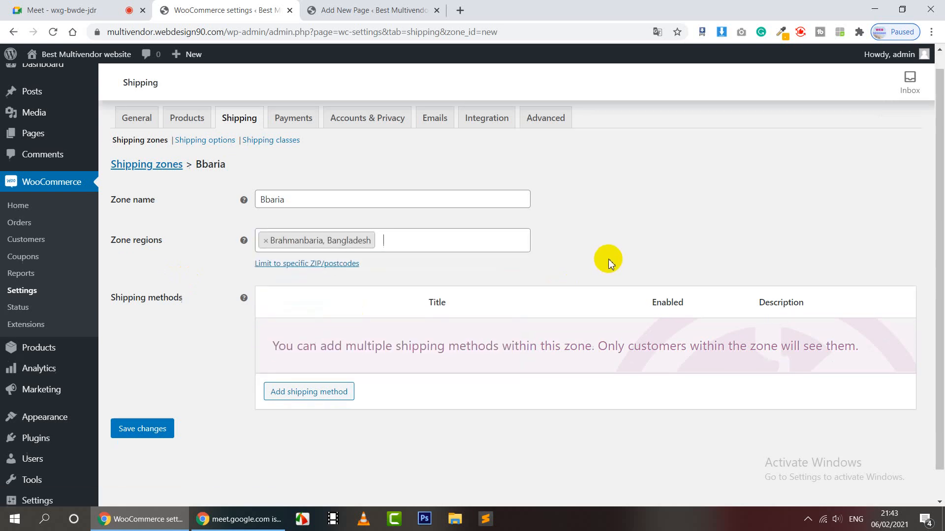
scroll(608, 265, "down", 1)
scroll(576, 249, "up", 1)
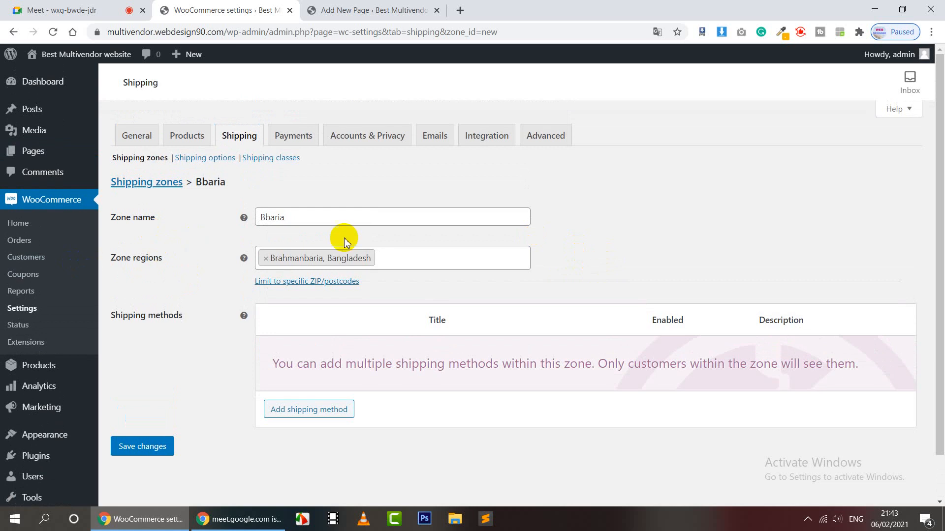
Step: Add the Free shipping method to the Bbaria zone
scroll(455, 266, "down", 1)
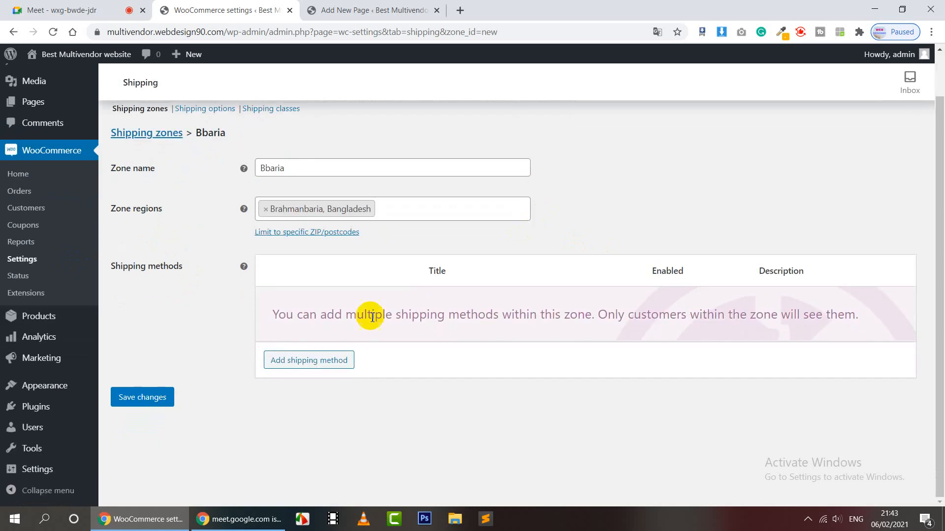
left_click(305, 363)
left_click(409, 289)
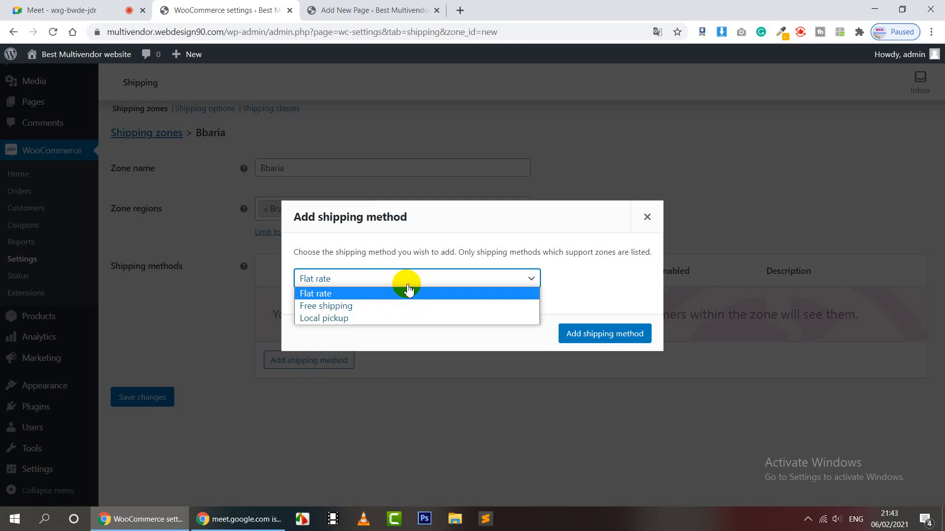
left_click(358, 306)
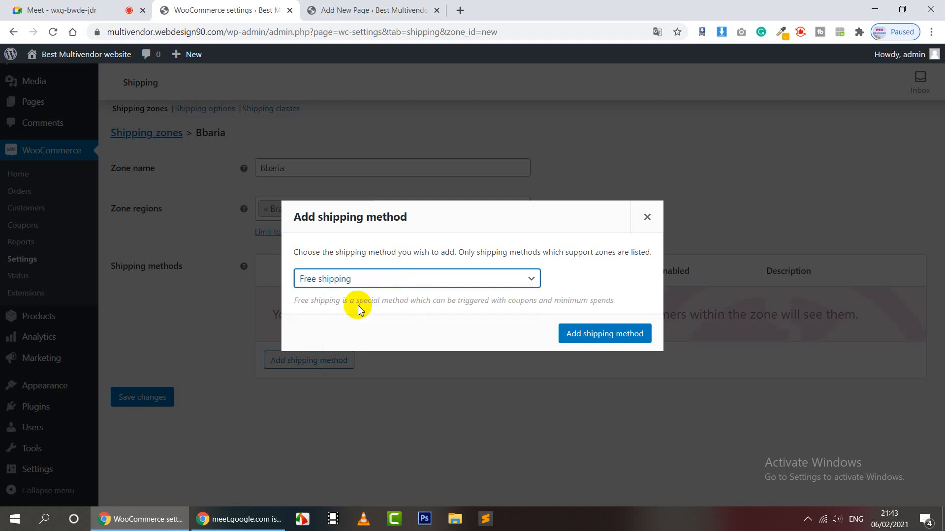
left_click(608, 341)
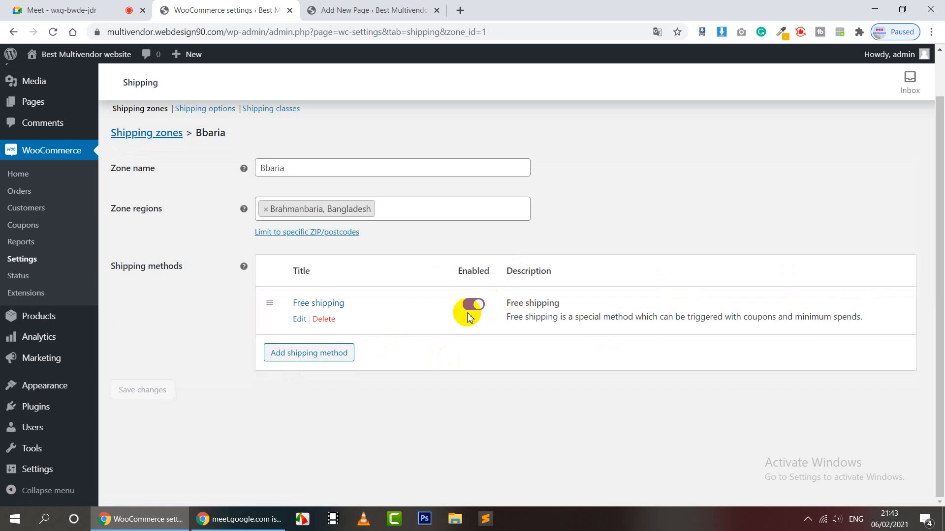
Step: Edit the Free shipping method, keep its requirement at N/A and save its settings
left_click(300, 318)
left_click(402, 294)
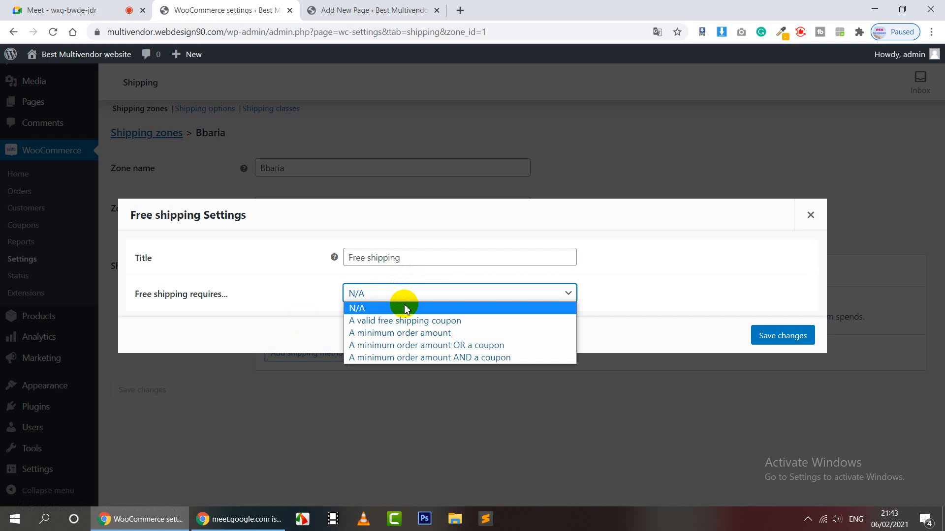
left_click(405, 308)
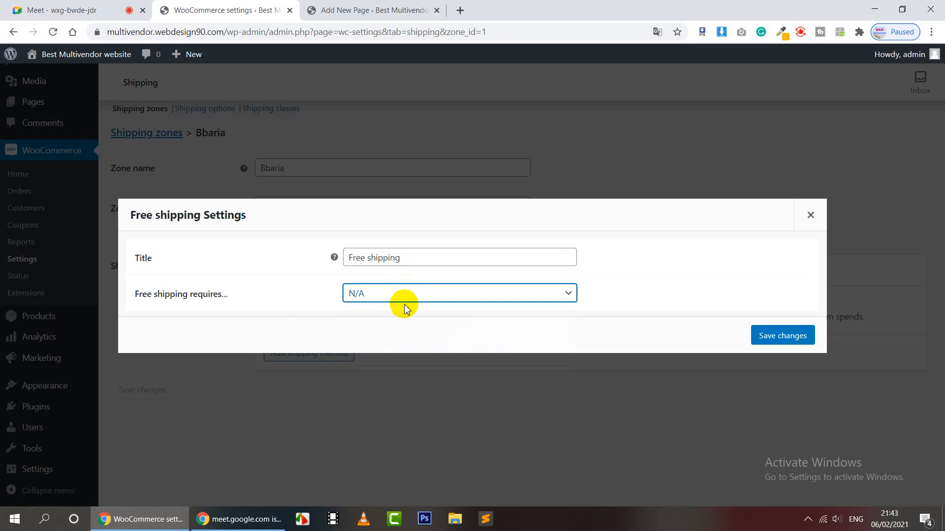
left_click(768, 335)
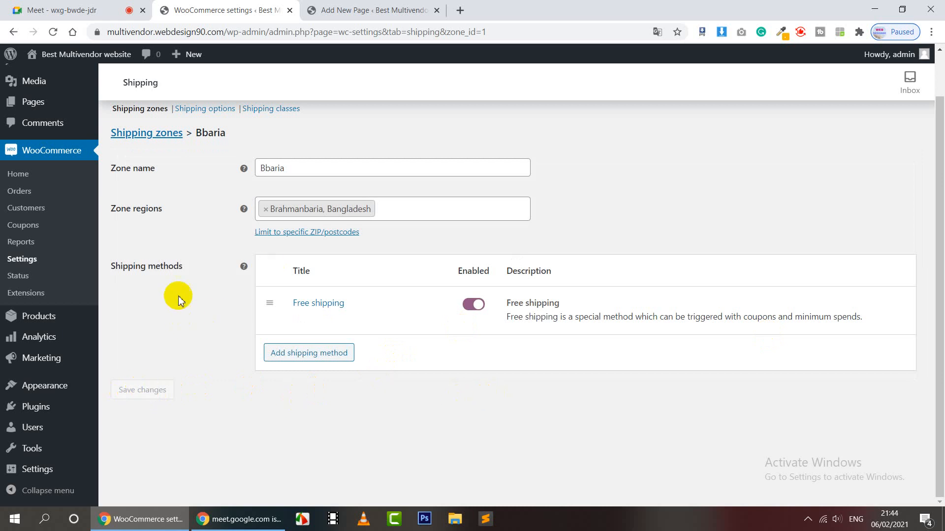
scroll(188, 322, "up", 1)
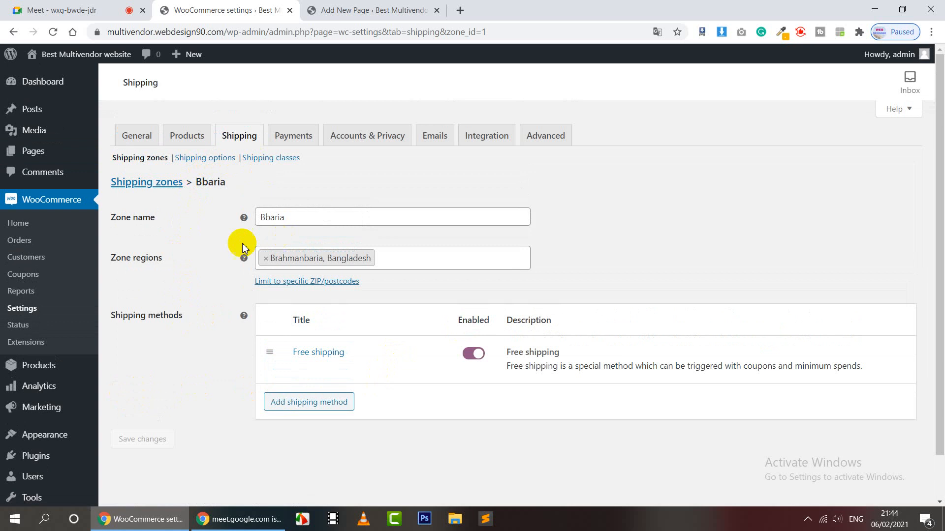
left_click(212, 158)
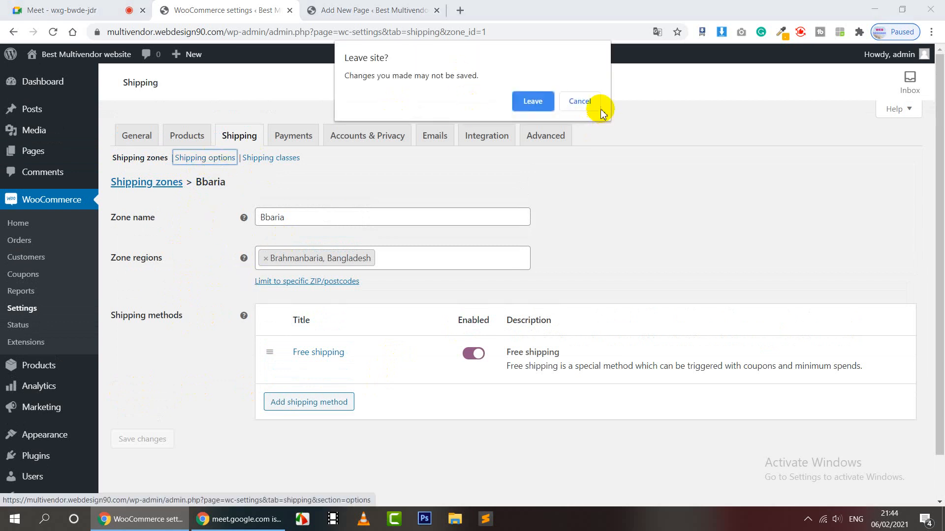
left_click(594, 103)
Step: Add a Flat rate shipping method to the Bbaria zone, then delete it again and save the changes
scroll(635, 356, "down", 1)
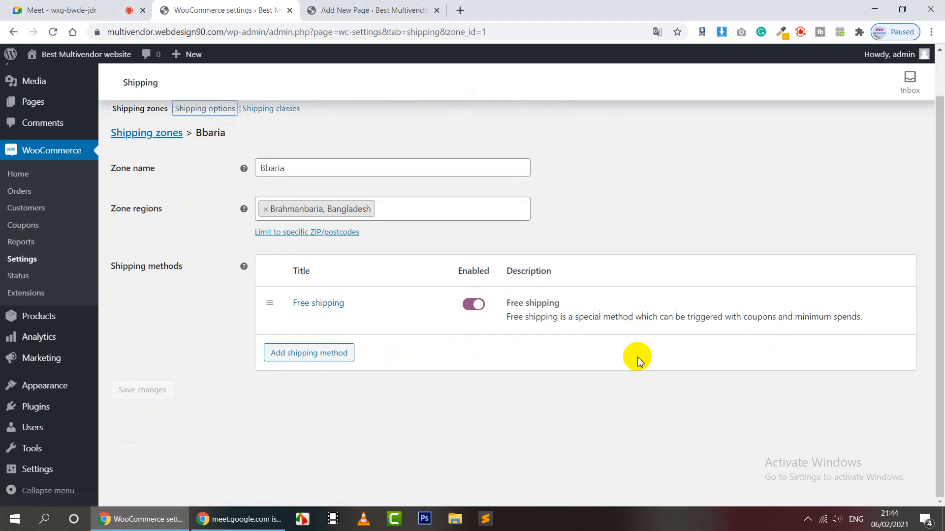
left_click(305, 361)
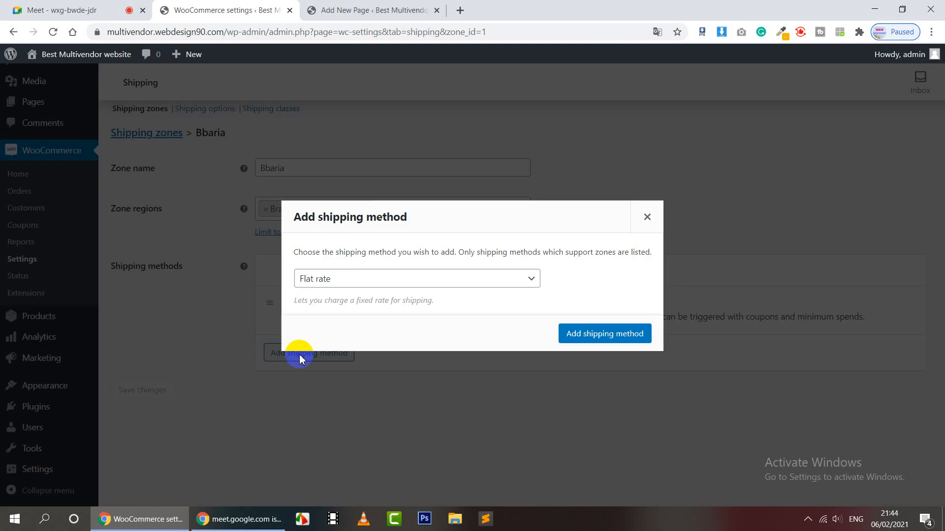
left_click(349, 280)
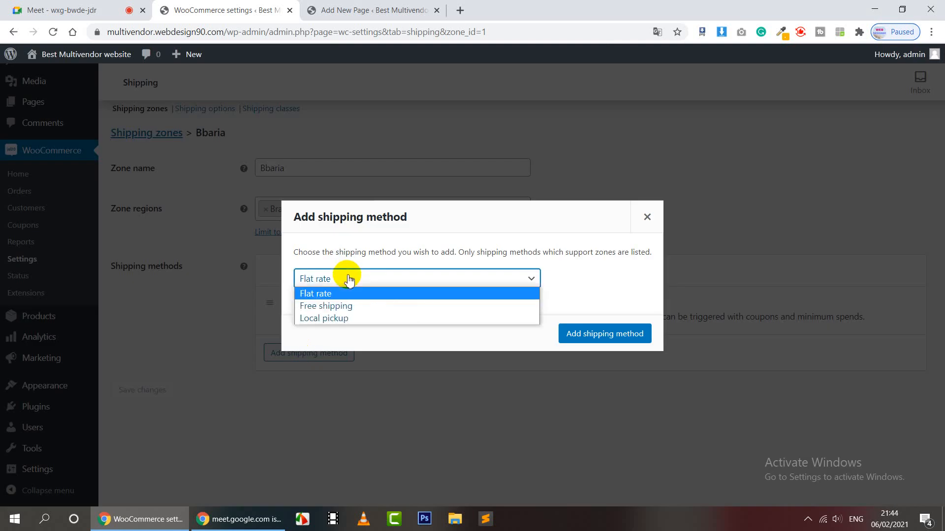
left_click(337, 295)
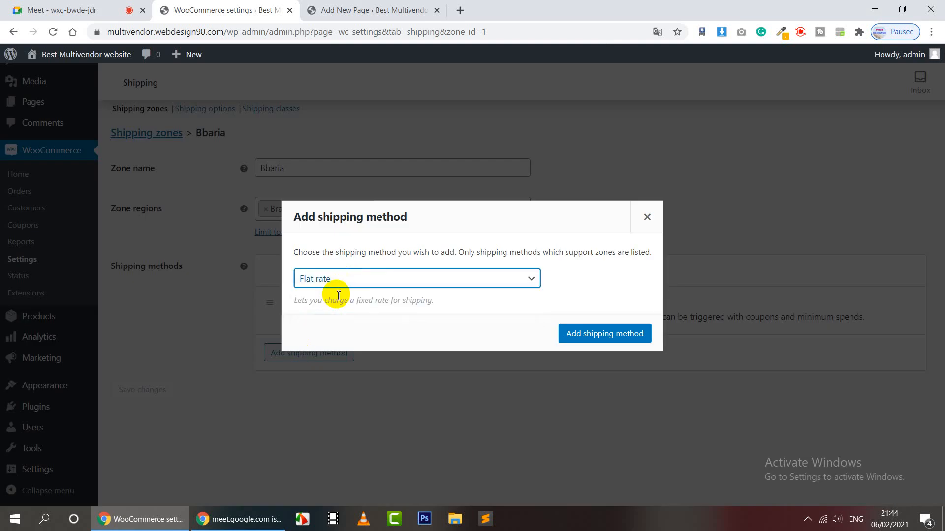
left_click(608, 336)
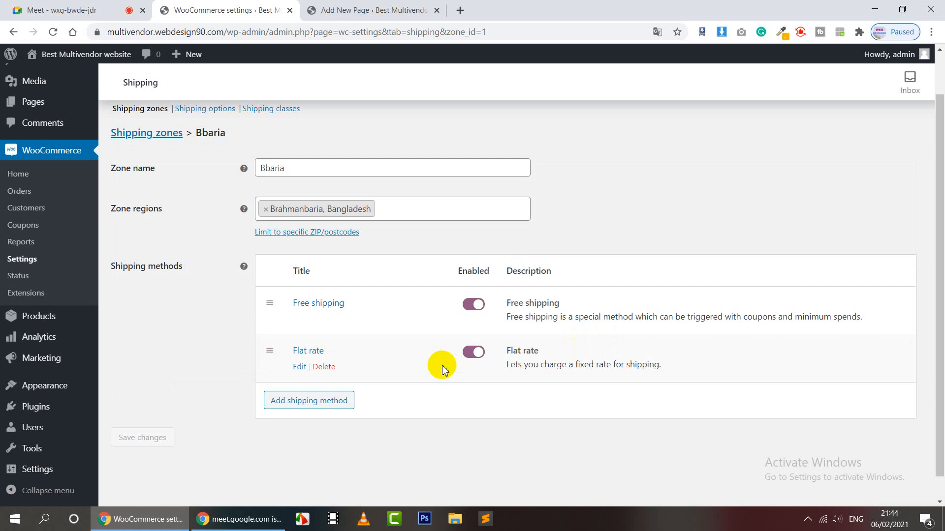
left_click(324, 367)
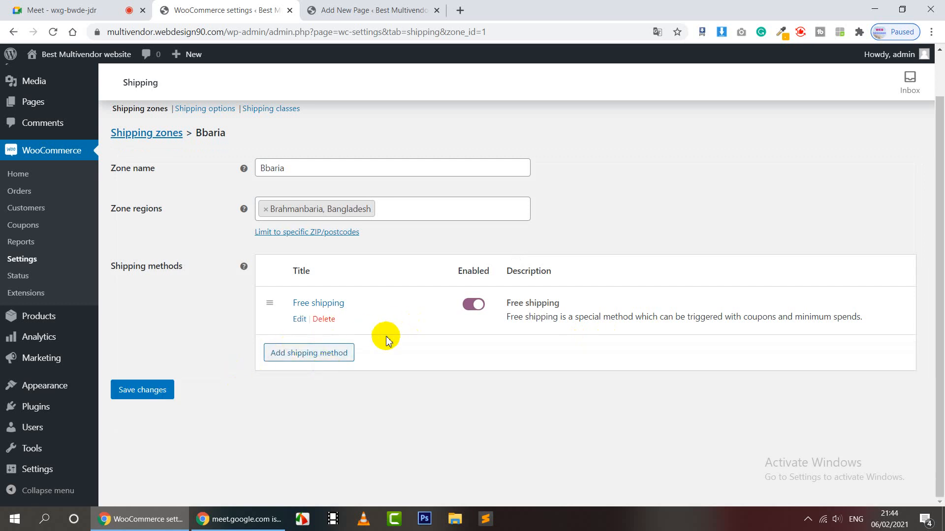
left_click(154, 391)
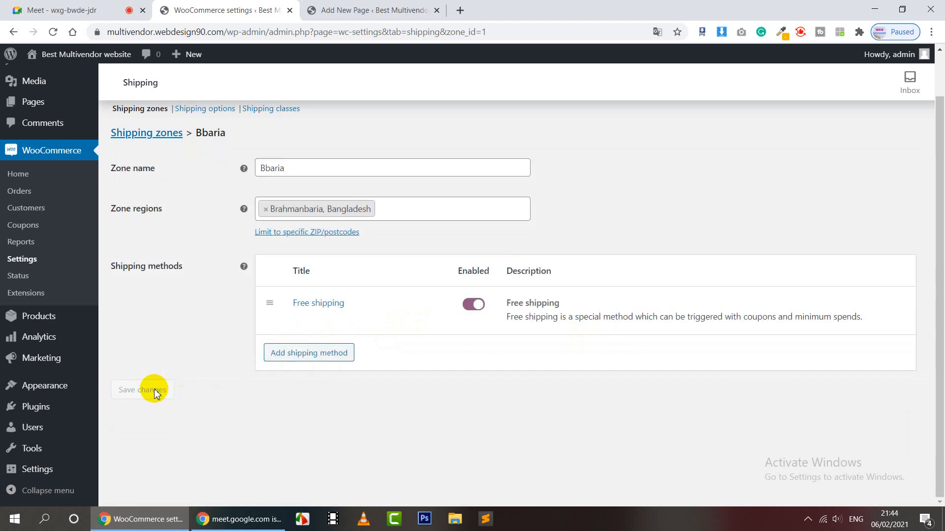
Step: Return to the shipping zones list and start a new zone named "Sylhet"
scroll(288, 353, "up", 1)
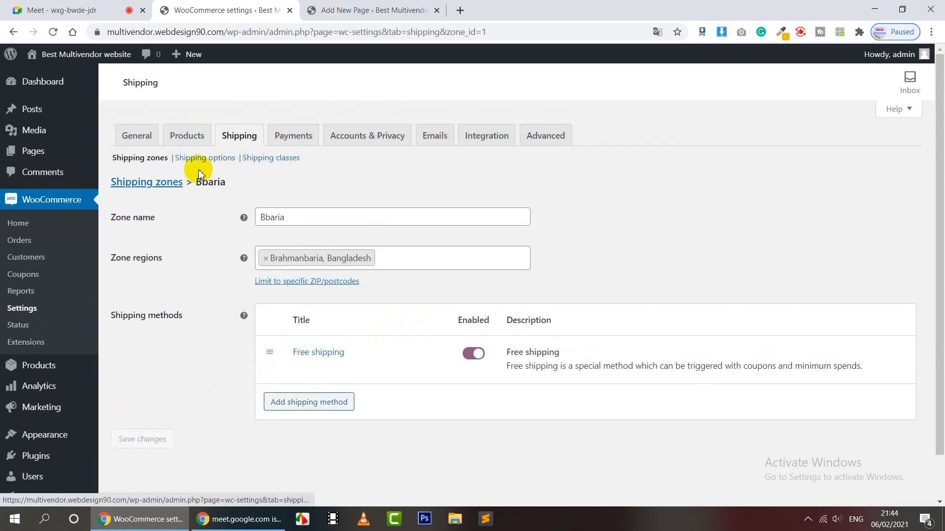
left_click(164, 185)
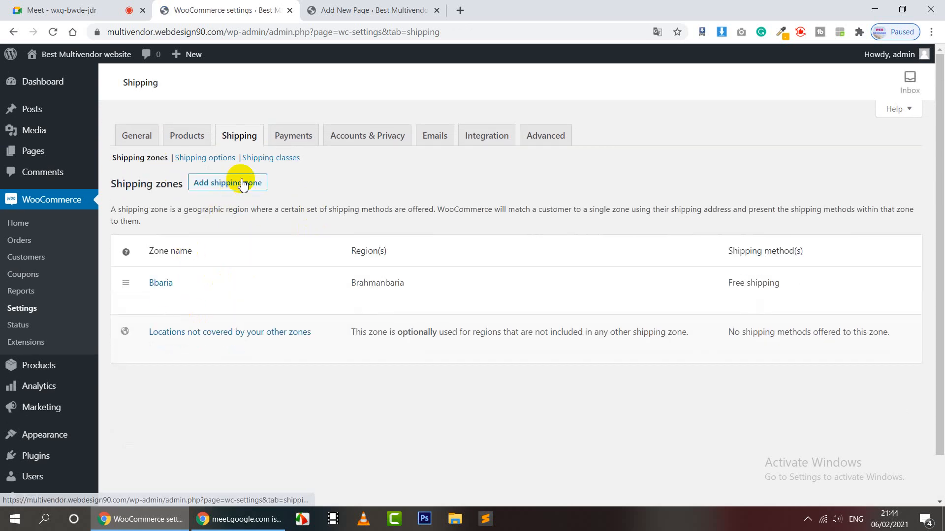
left_click(242, 183)
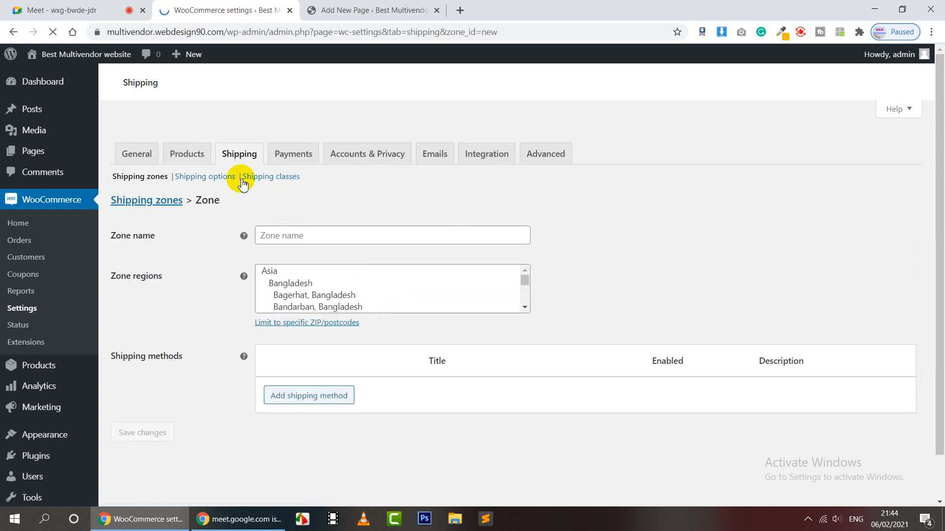
left_click(327, 218)
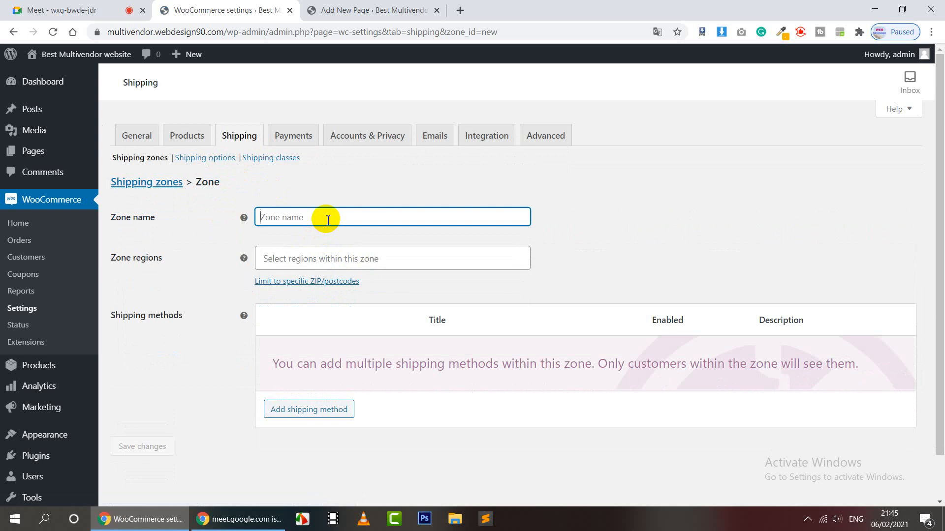
type("Sy")
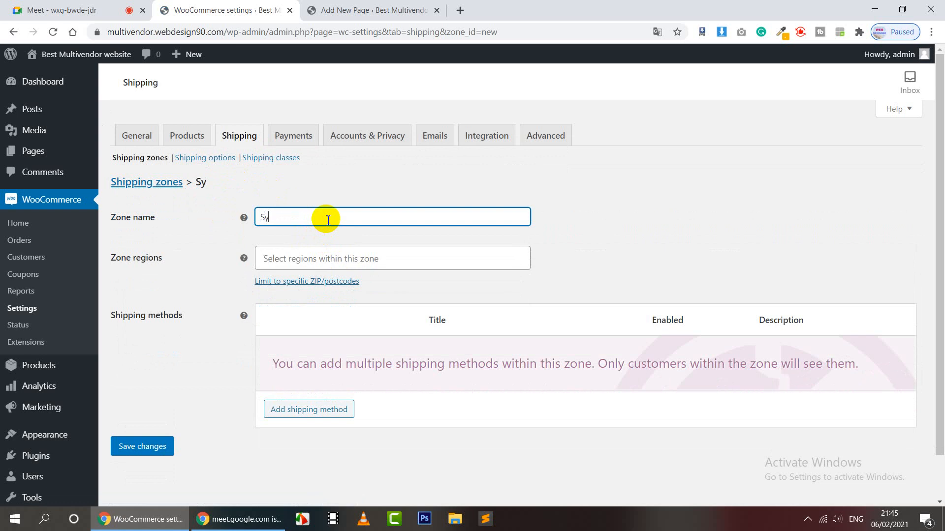
type("lhet")
left_click(230, 238)
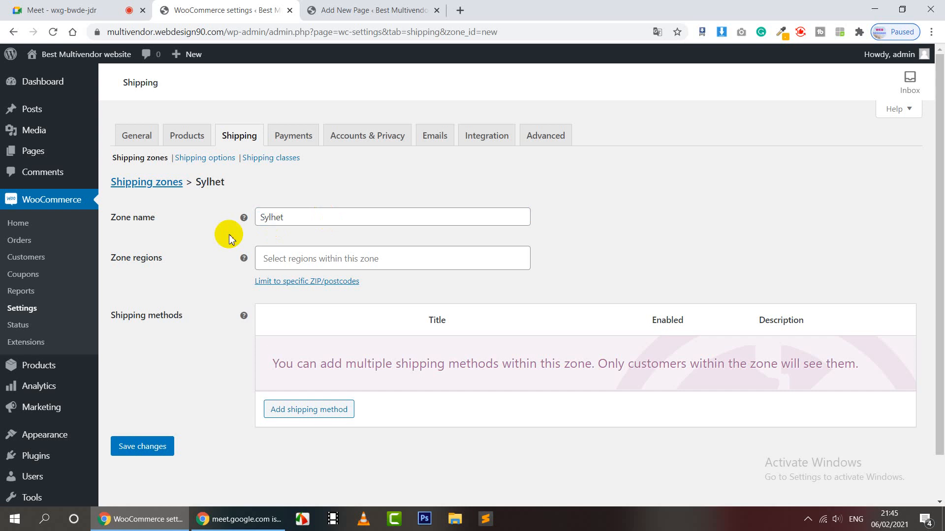
scroll(230, 238, "down", 1)
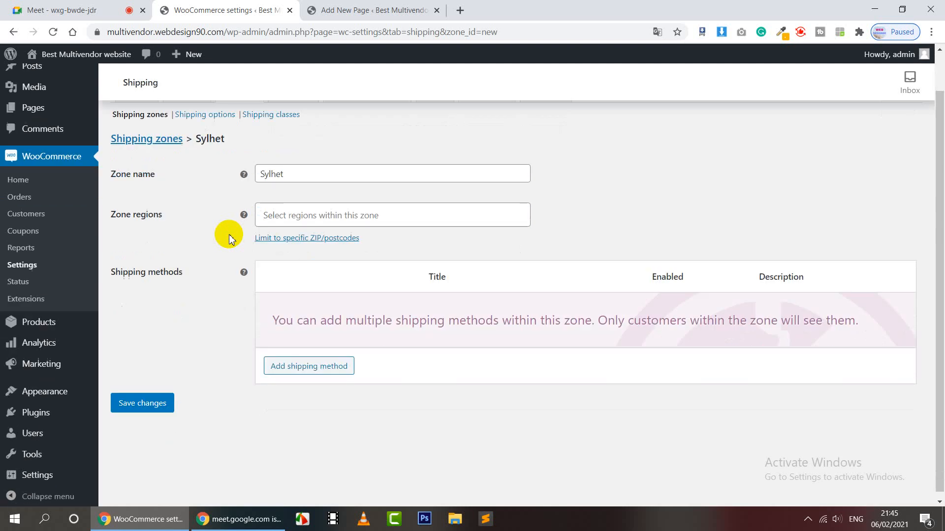
scroll(230, 238, "up", 1)
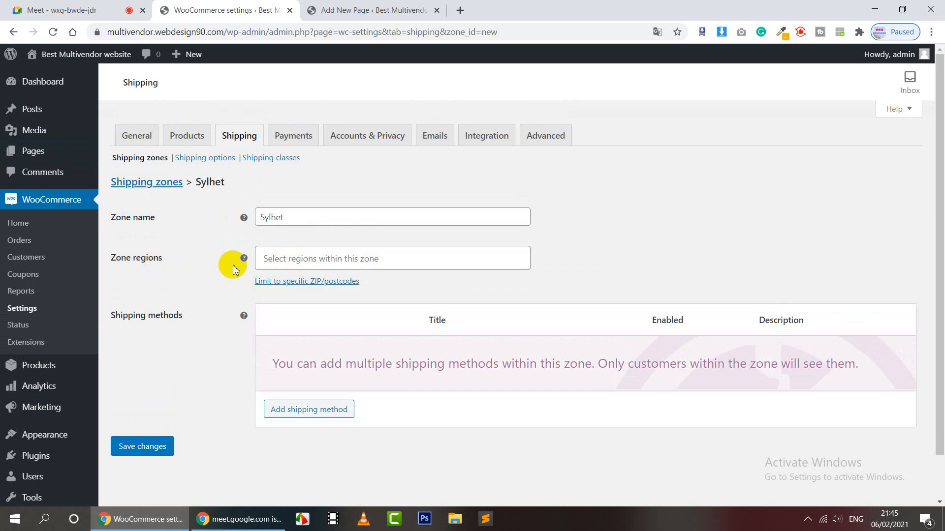
Step: Set the Sylhet zone's region to "Sylhet, Bangladesh"
left_click(301, 257)
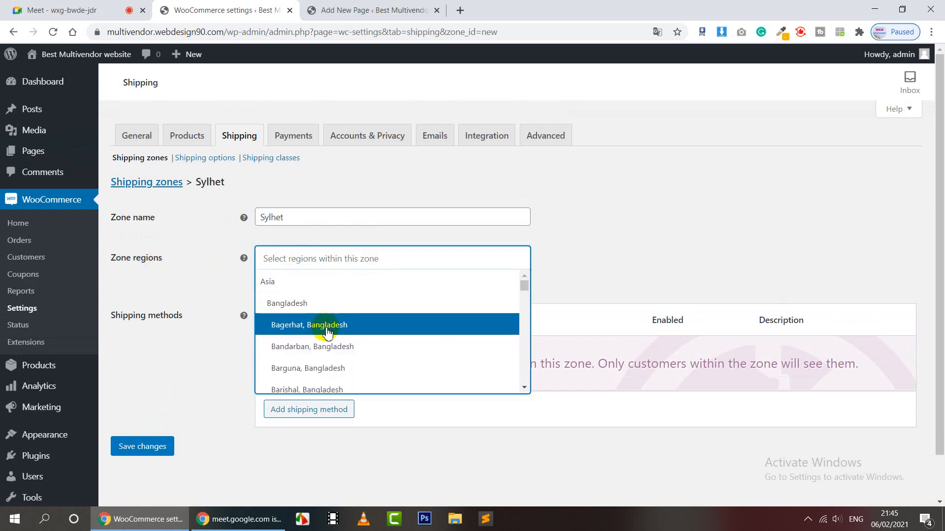
scroll(327, 329, "down", 3)
scroll(328, 339, "down", 4)
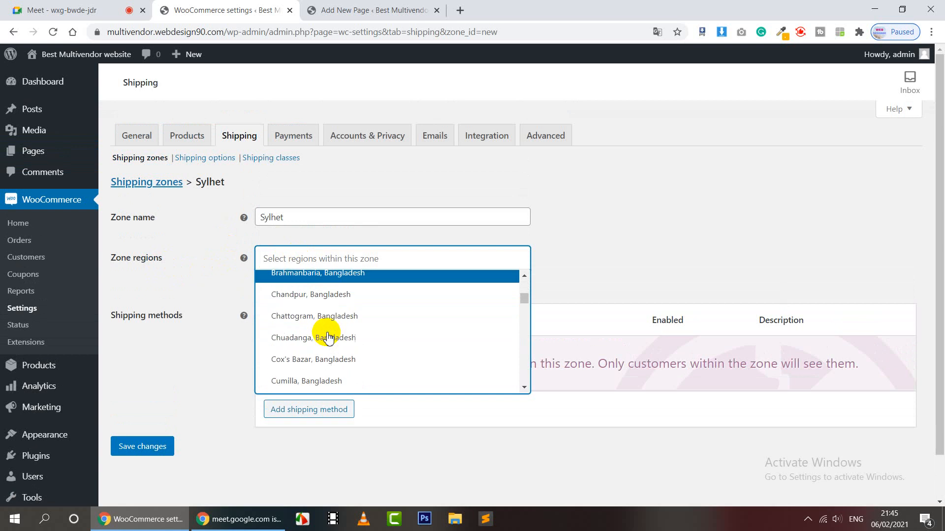
scroll(328, 338, "down", 5)
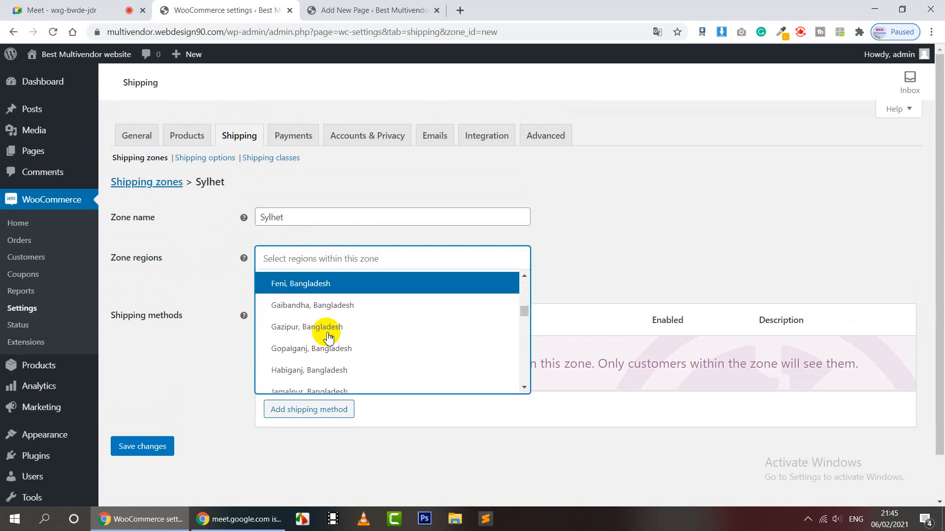
scroll(329, 339, "down", 3)
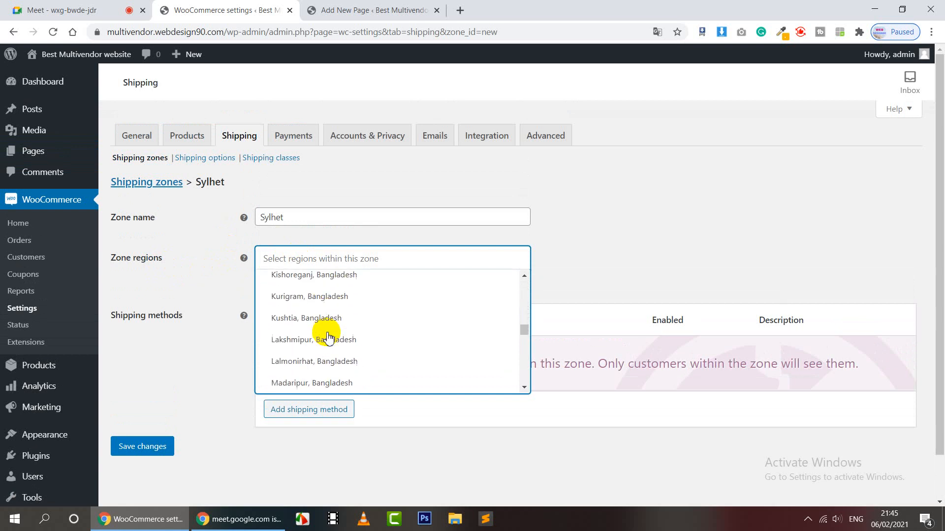
left_click(356, 258)
type("shy")
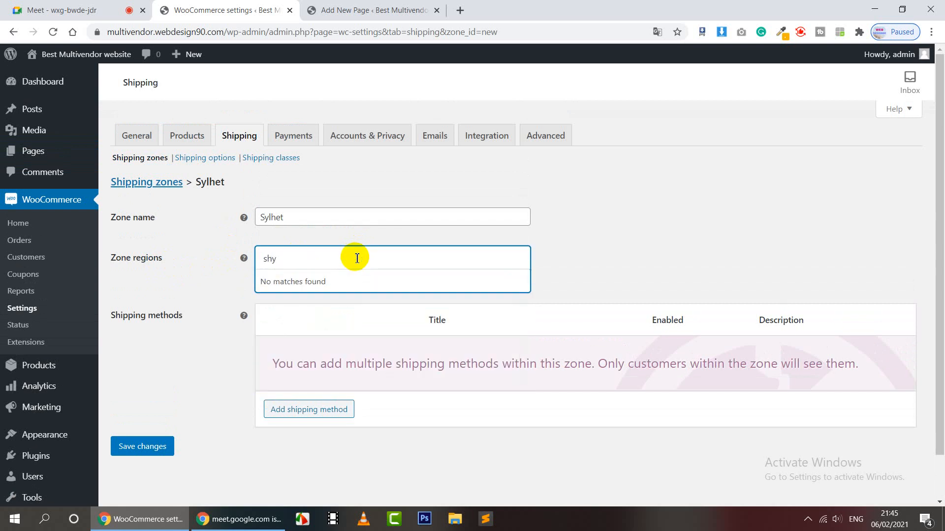
key("BackSpace")
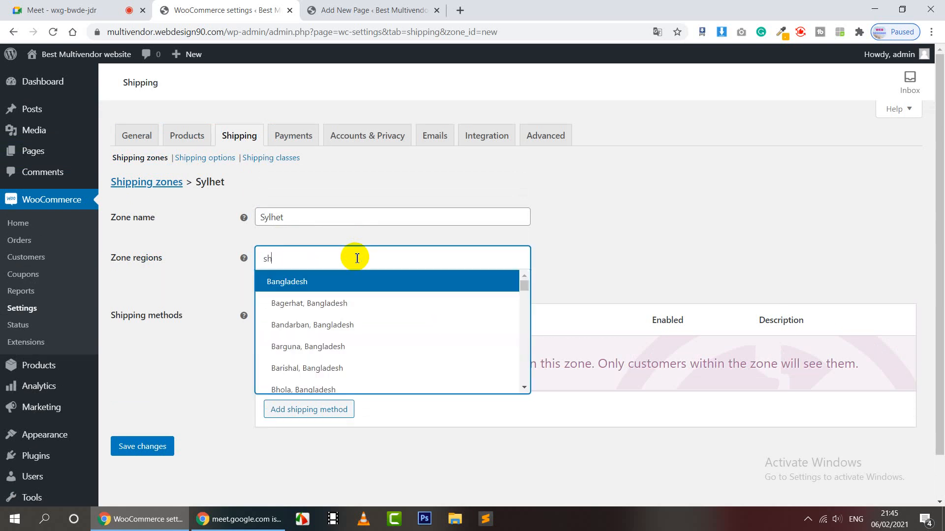
key("BackSpace")
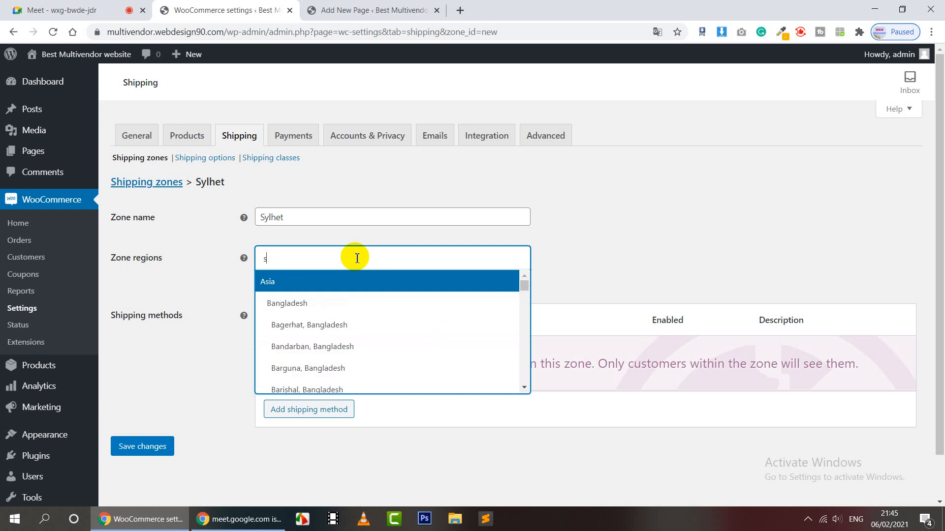
type("yl")
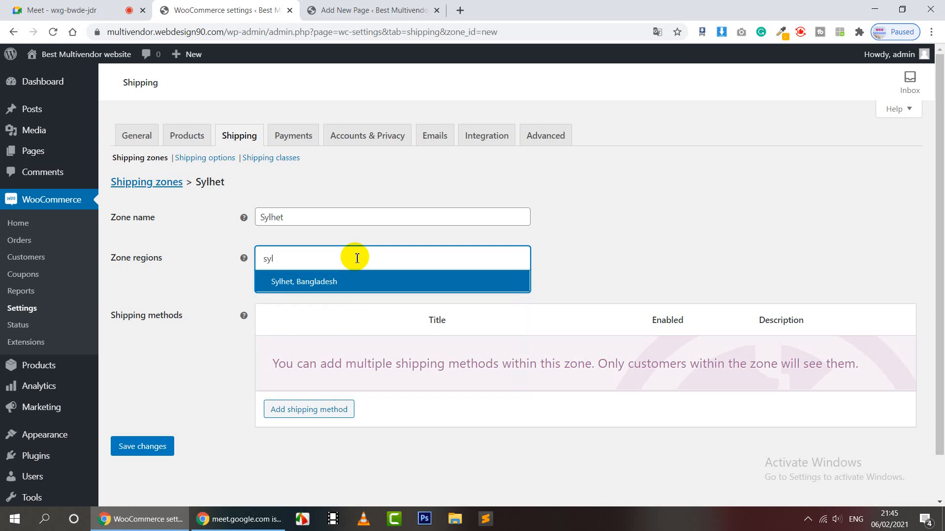
left_click(342, 288)
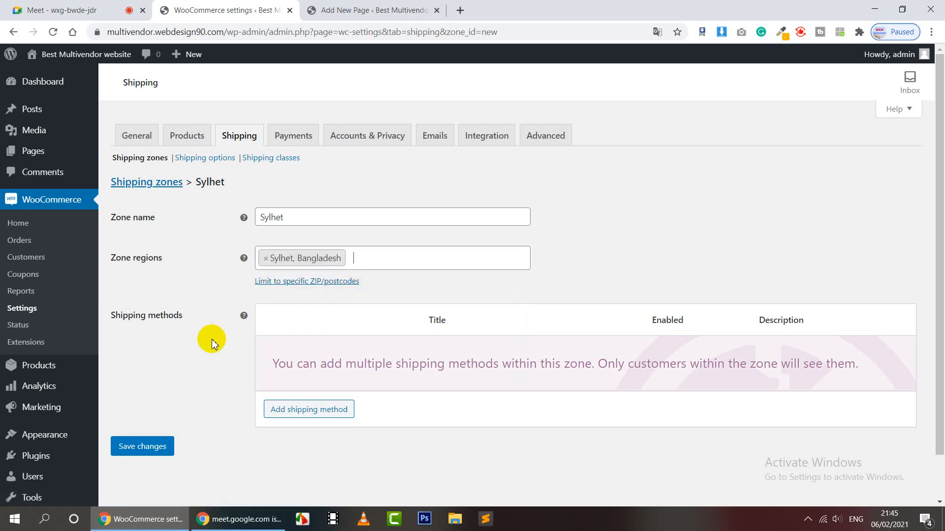
Step: Add the Flat rate shipping method to the Sylhet zone
scroll(212, 343, "down", 1)
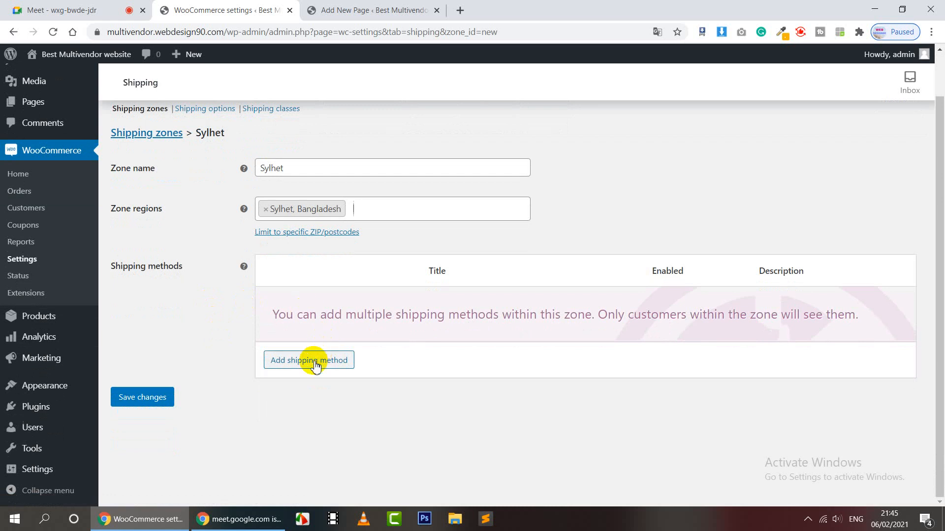
left_click(315, 364)
left_click(350, 280)
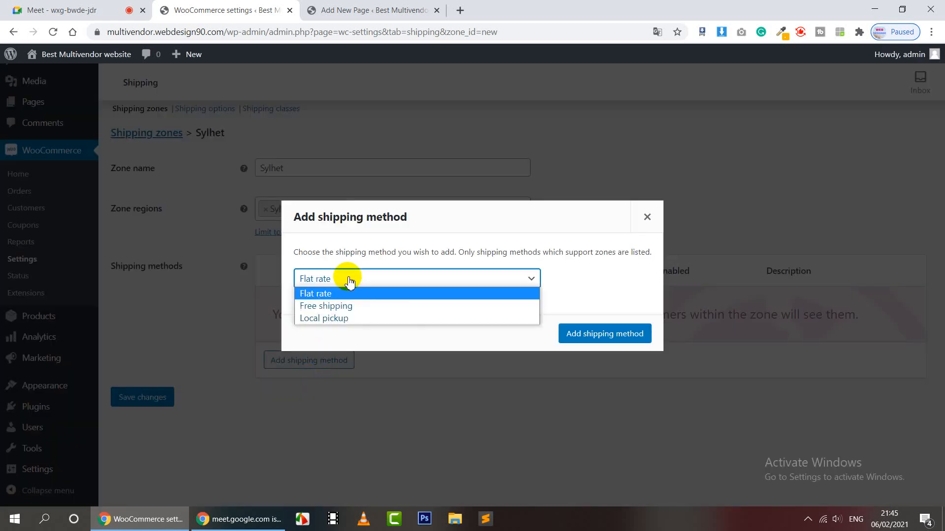
left_click(350, 280)
left_click(614, 339)
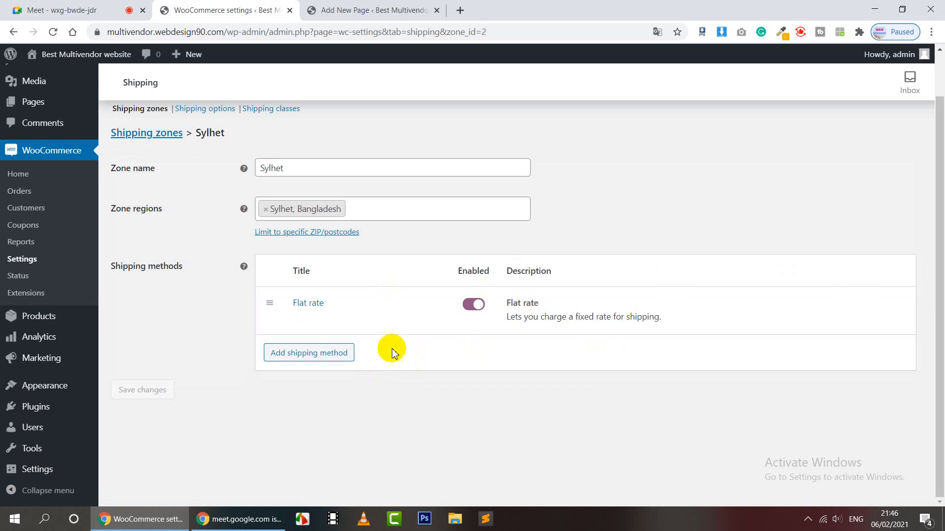
Step: Edit the Flat rate method and set its tax status to None
left_click(297, 321)
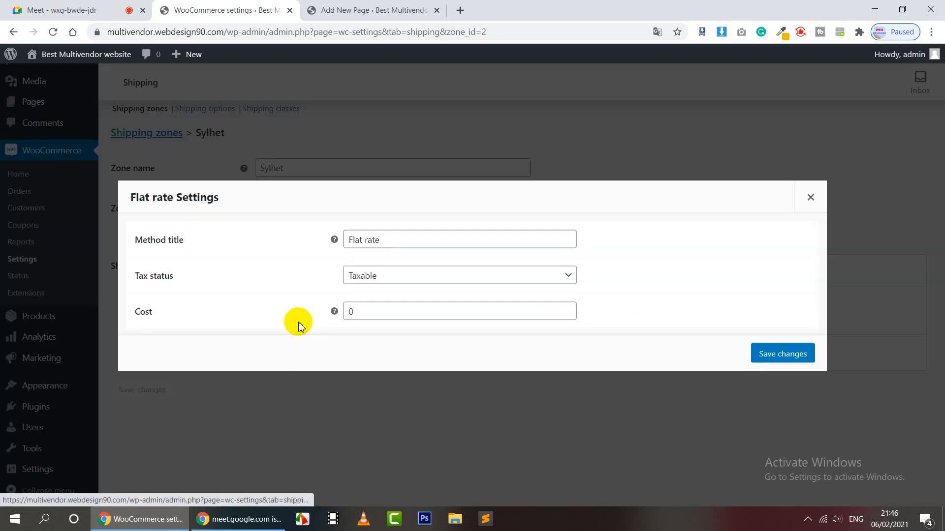
left_click(404, 279)
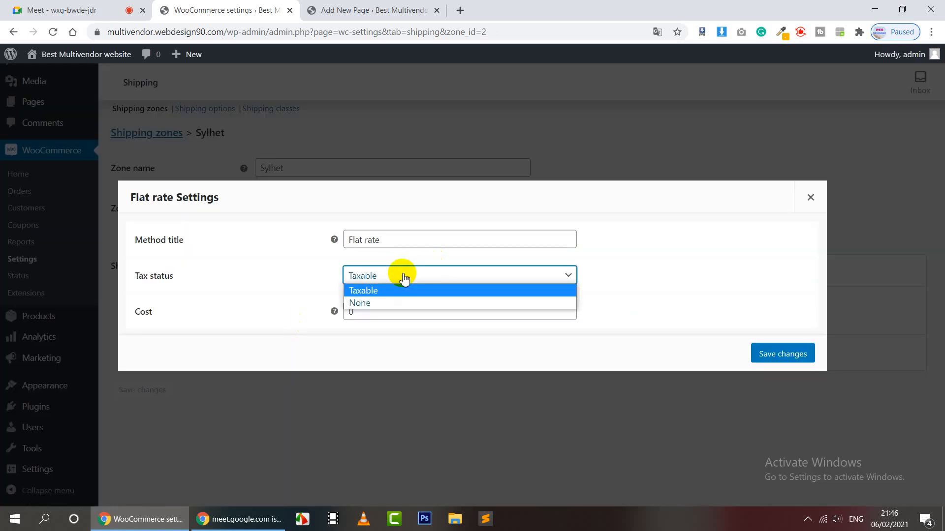
left_click(405, 279)
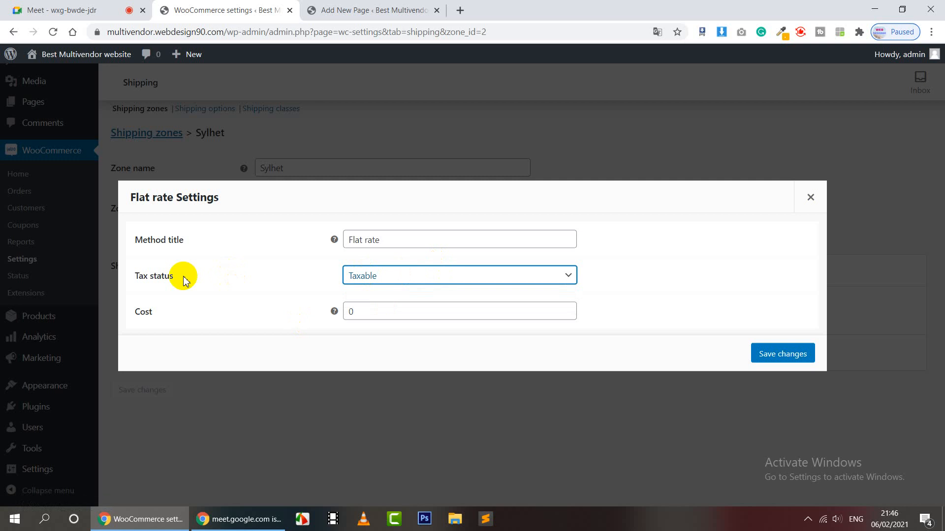
left_click(415, 282)
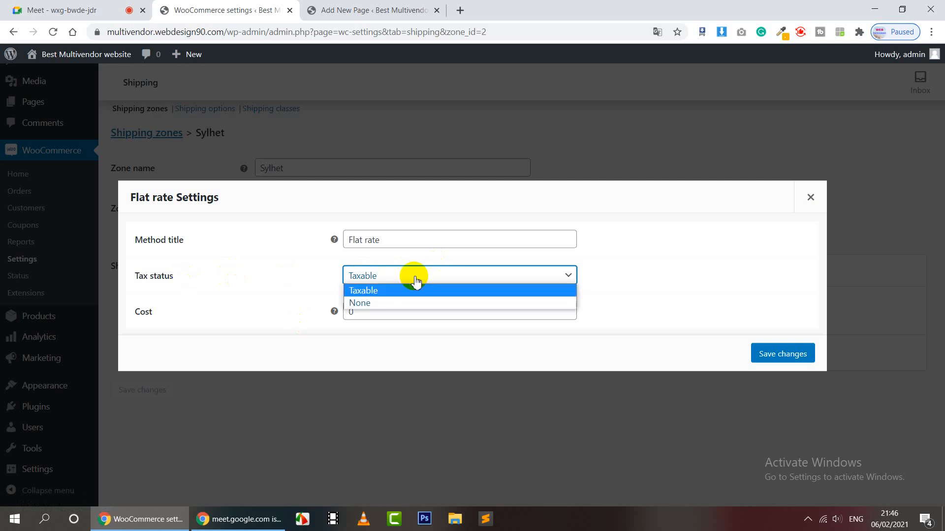
left_click(386, 301)
left_click(412, 245)
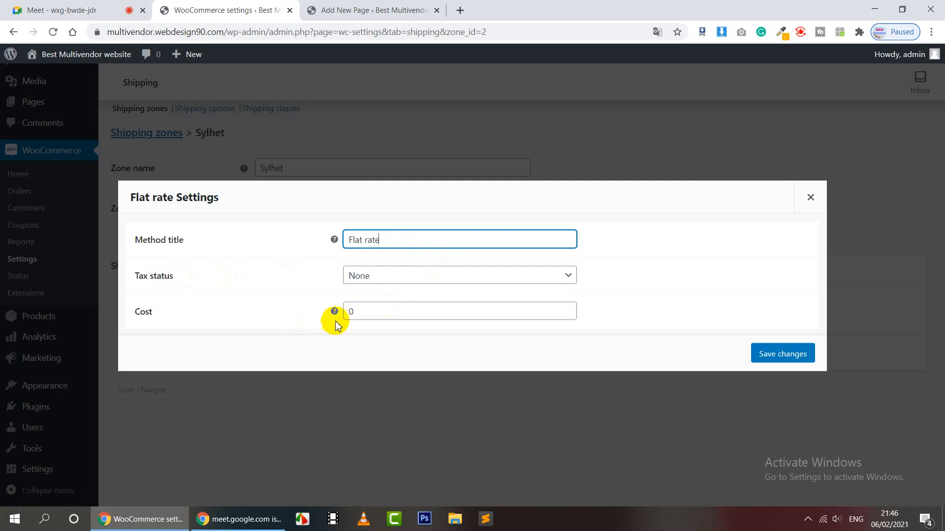
Step: Set the Flat rate cost to 100 and read the help note for the cost setting
left_click(356, 310)
key("BackSpace")
type("1")
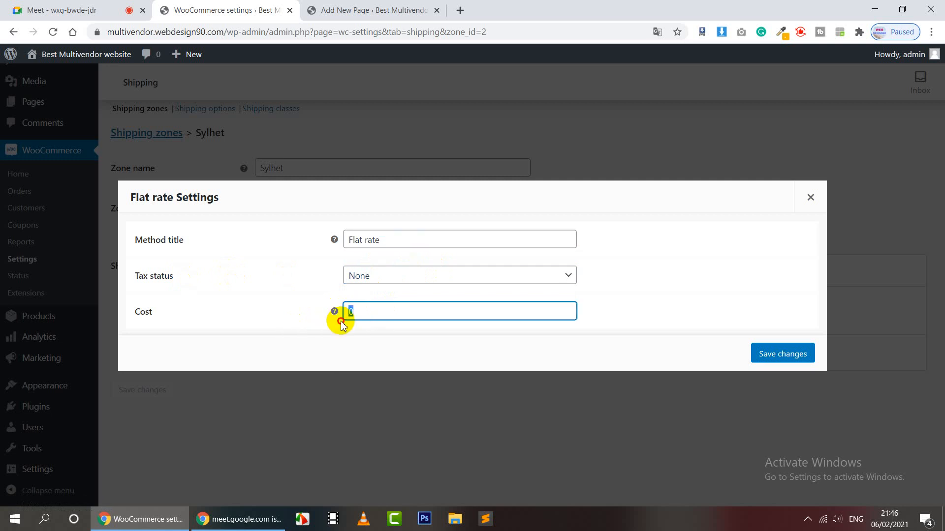
type("00")
left_click(336, 332)
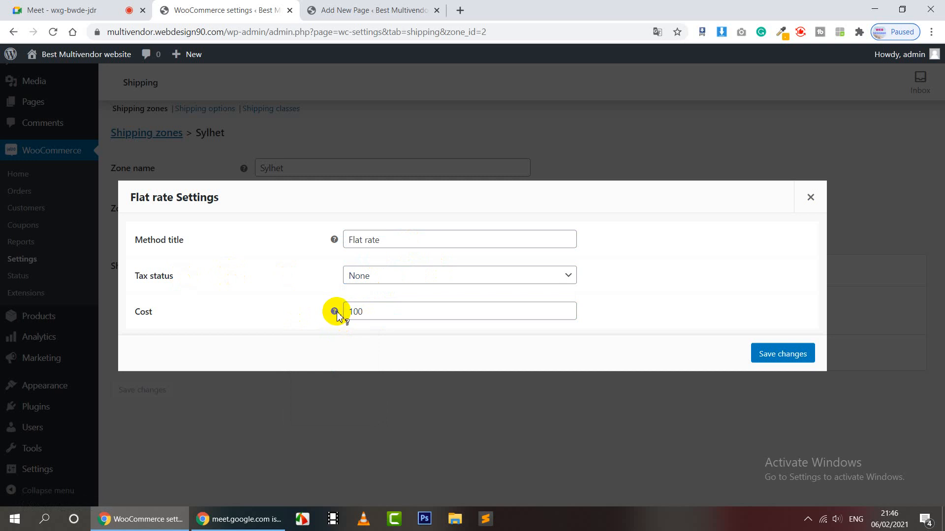
mouse_move(335, 313)
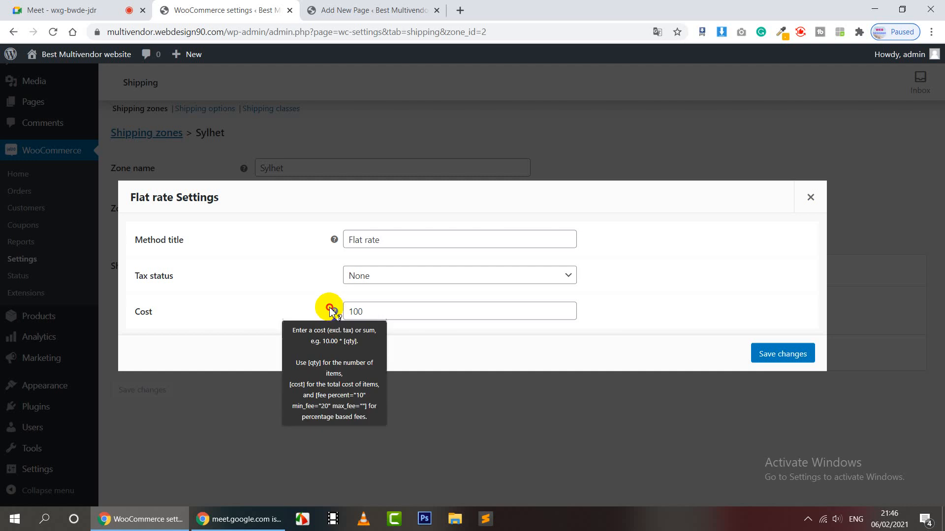
Step: Set the Flat rate cost to the formula 10.00*[qty] and save the method's settings
left_click(339, 319)
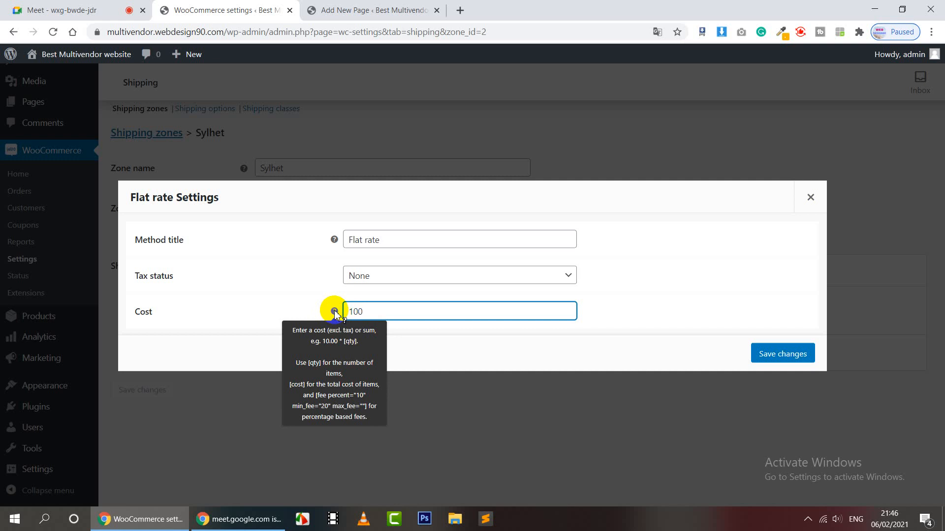
key("BackSpace")
key("BackSpace")
key("BackSpace")
type("10.00*[]qty")
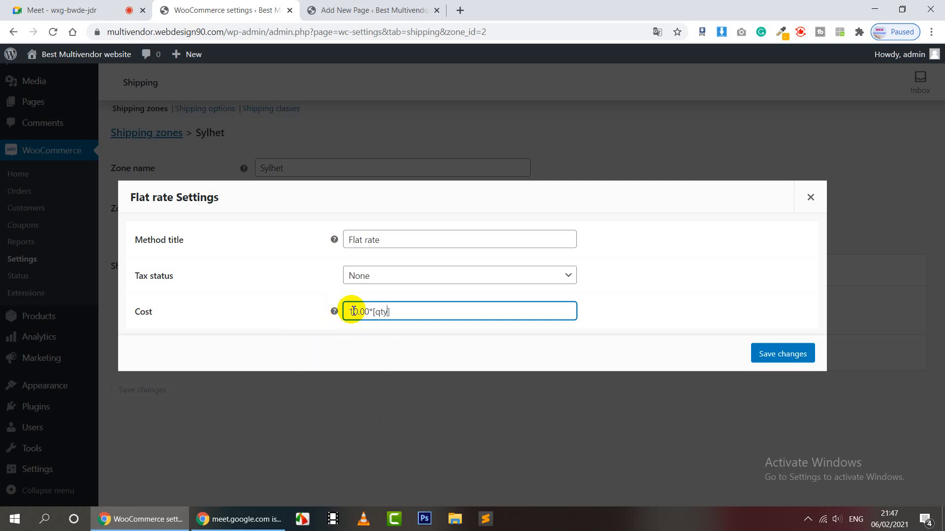
left_click(333, 313)
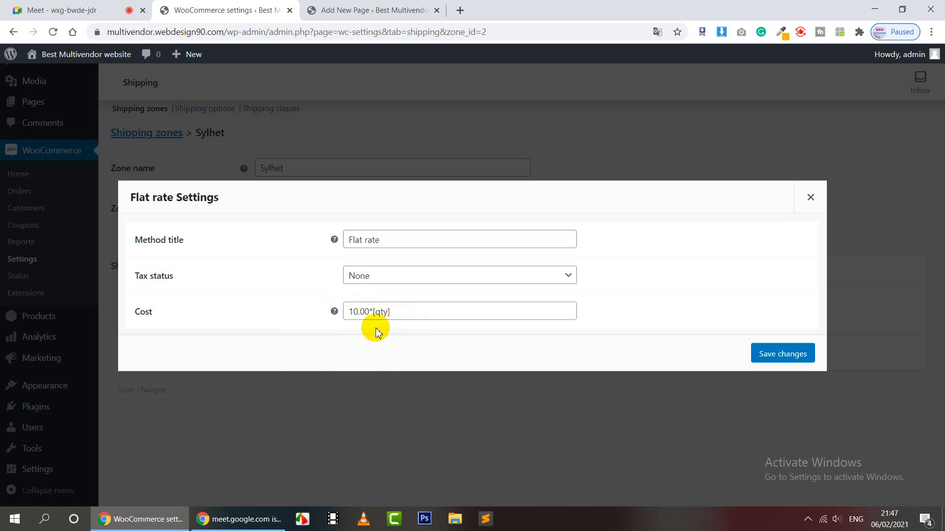
left_click(780, 353)
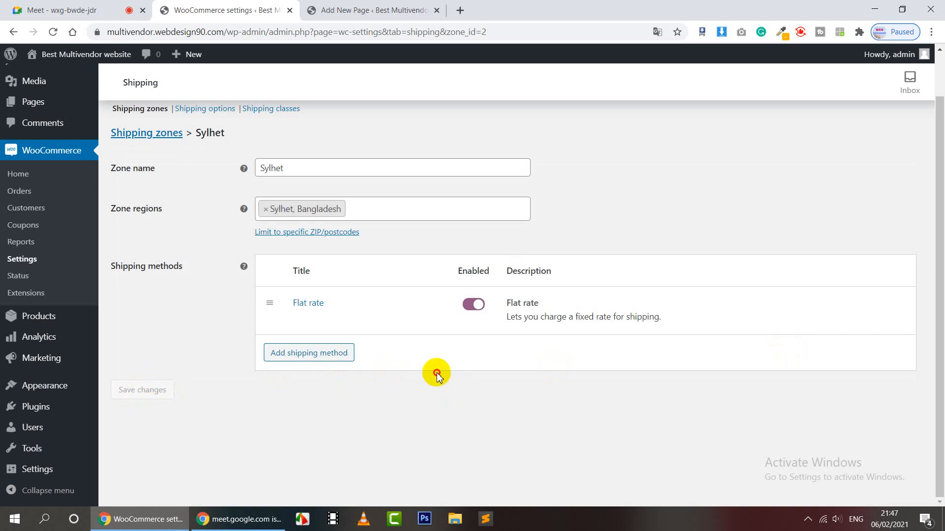
mouse_move(413, 326)
left_click(320, 353)
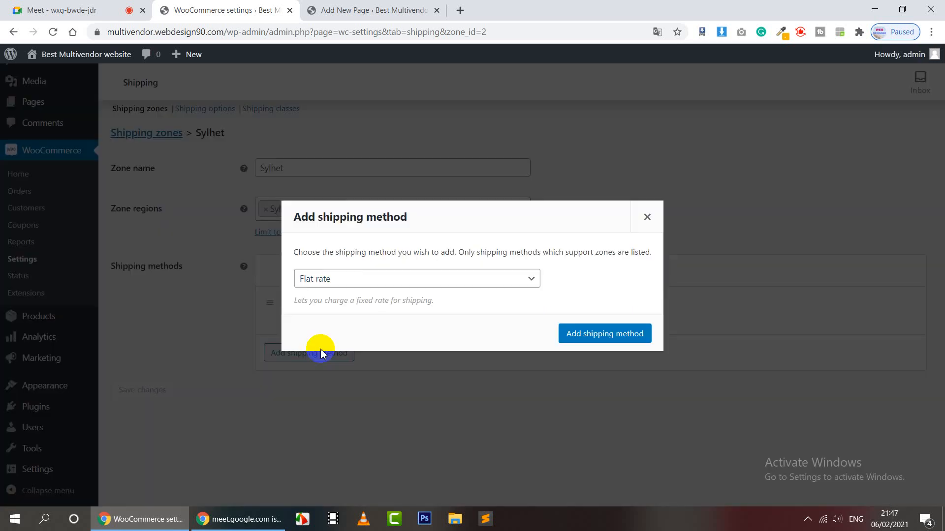
left_click(647, 217)
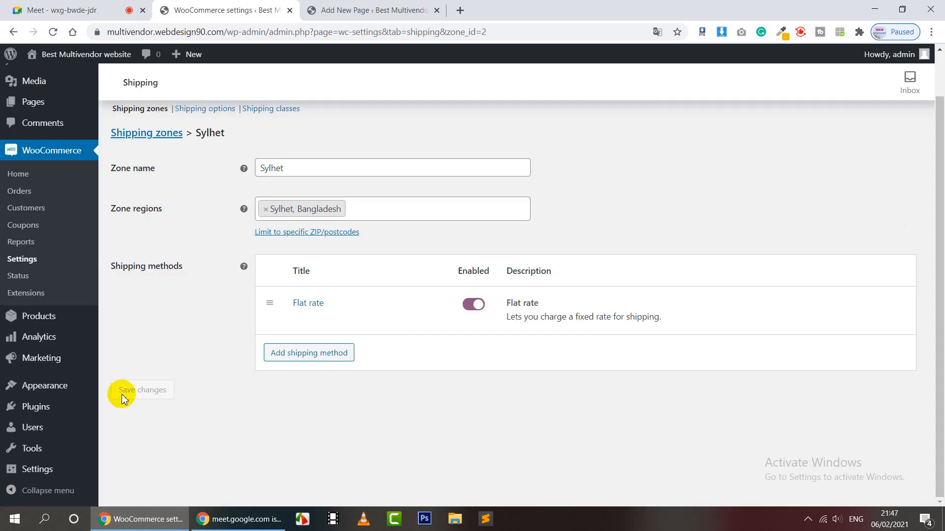
Step: Reopen the Sylhet zone's Flat rate settings to review them, then save them as they are
mouse_move(276, 323)
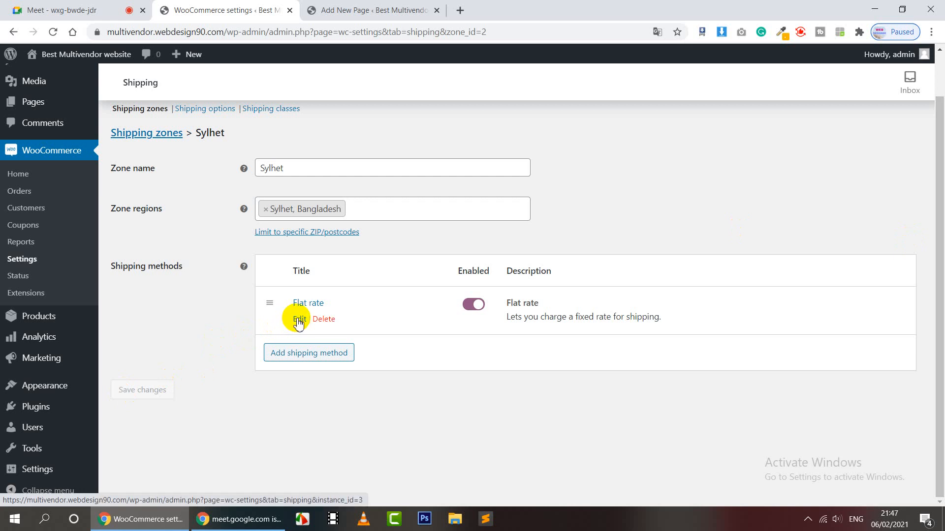
left_click(299, 320)
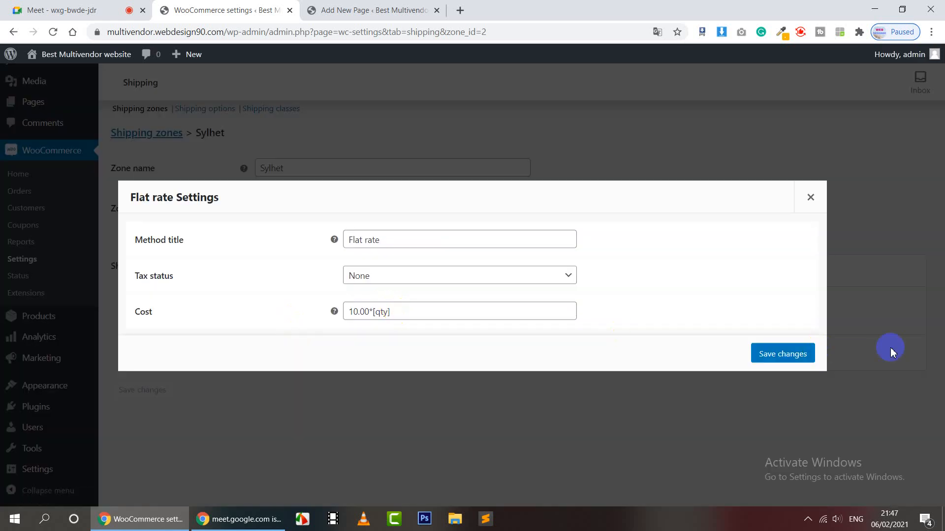
left_click(801, 354)
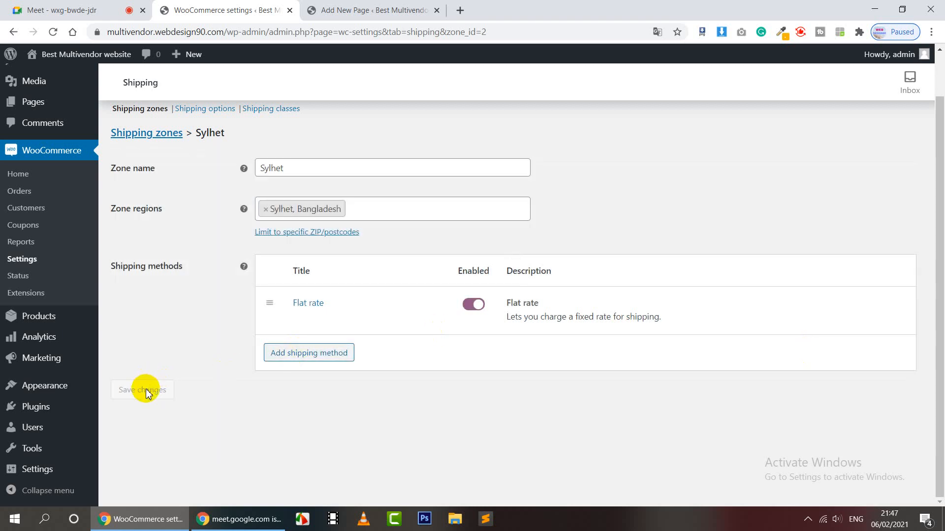
scroll(194, 172, "up", 1)
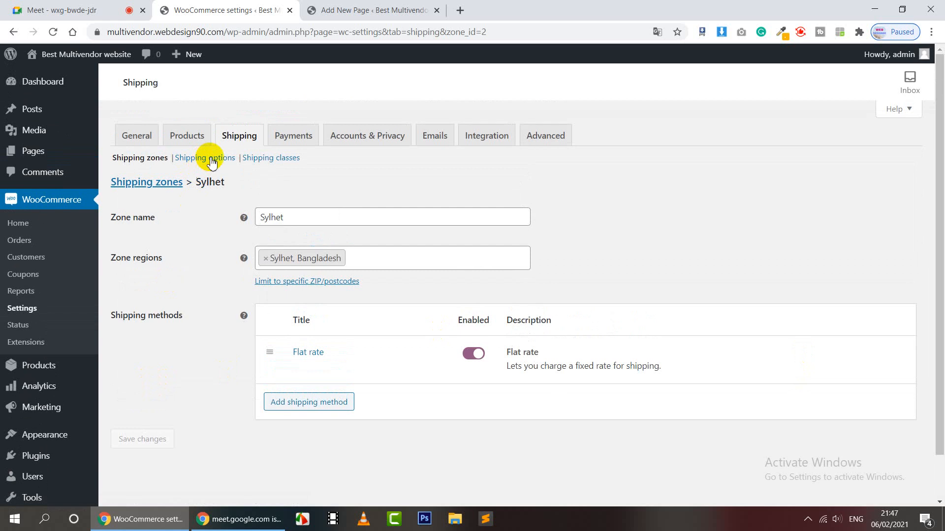
left_click(204, 158)
left_click(594, 101)
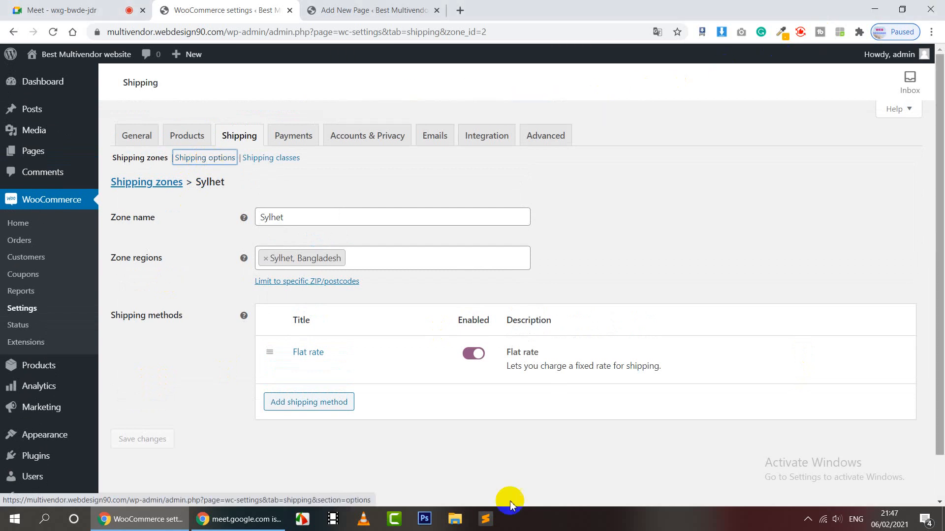
Step: Add a second Flat rate shipping method to the Sylhet zone
left_click(288, 403)
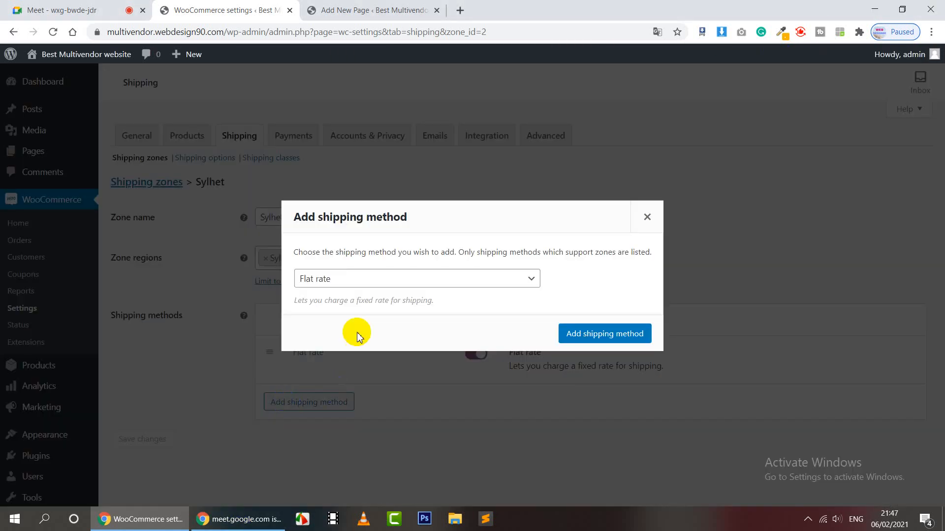
left_click(606, 334)
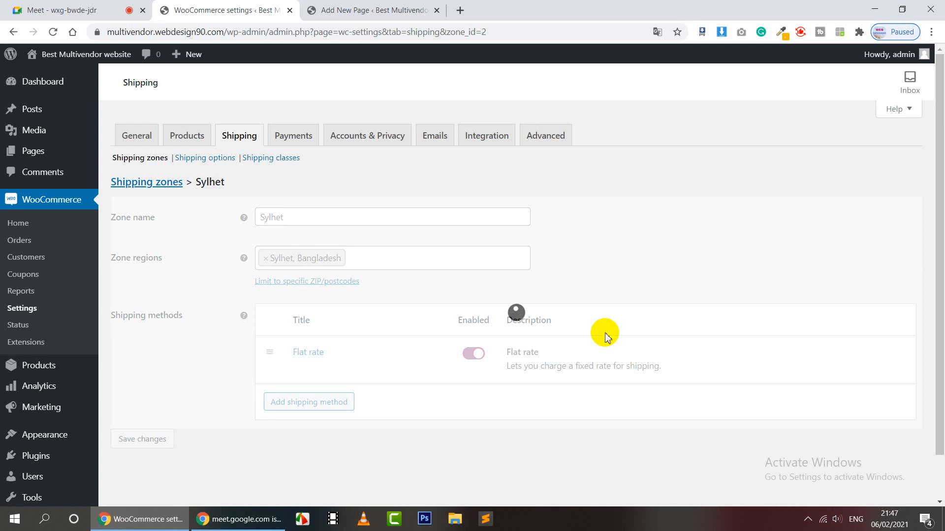
scroll(310, 386, "down", 2)
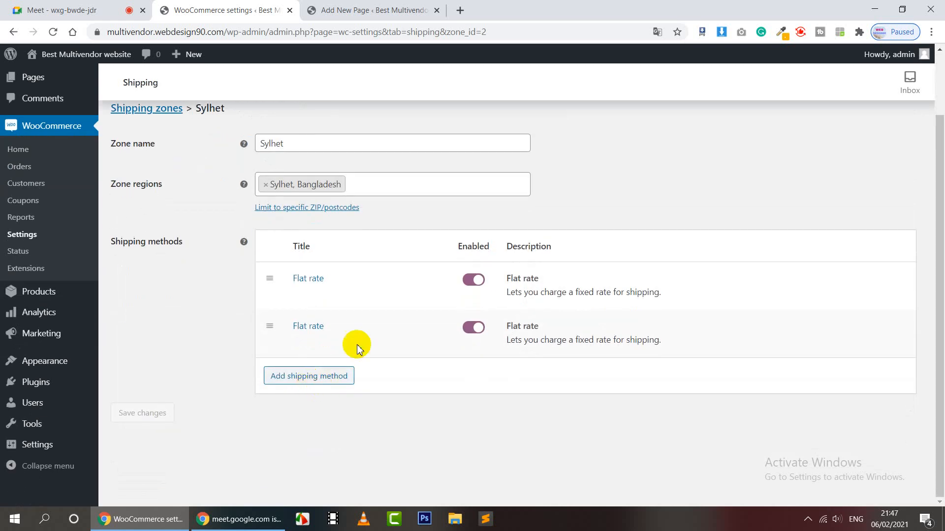
mouse_move(361, 346)
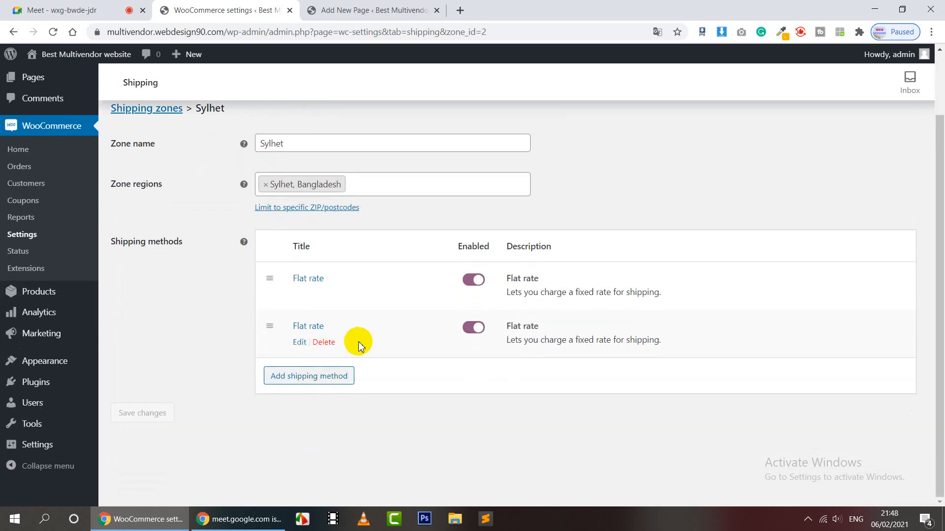
Step: Delete the second Flat rate shipping method from the Sylhet zone and save the zone's changes
left_click(323, 342)
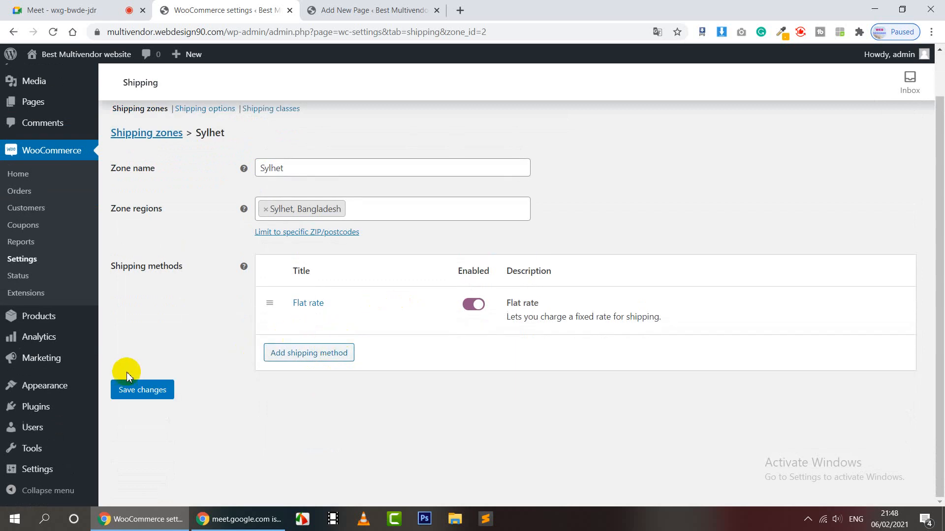
left_click(143, 390)
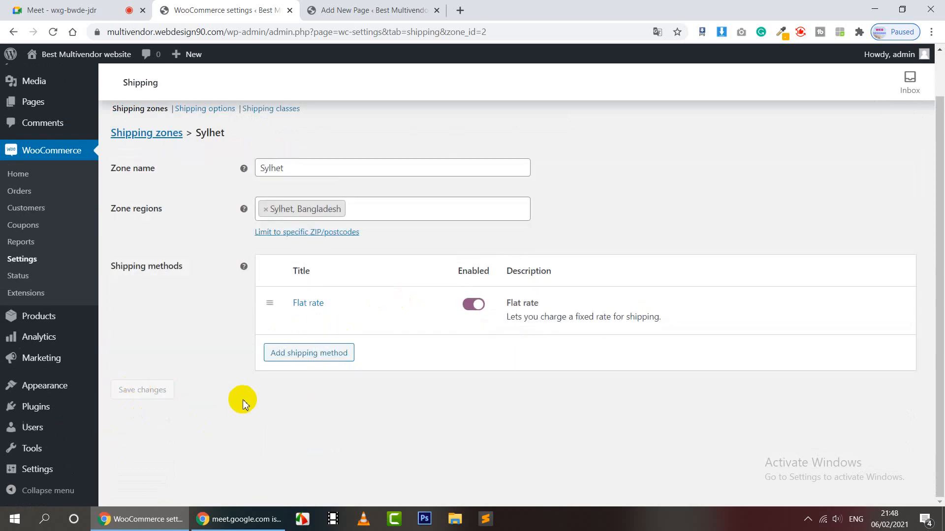
Step: Review the Shipping options settings for calculations, shipping destination and debug mode
scroll(245, 402, "up", 1)
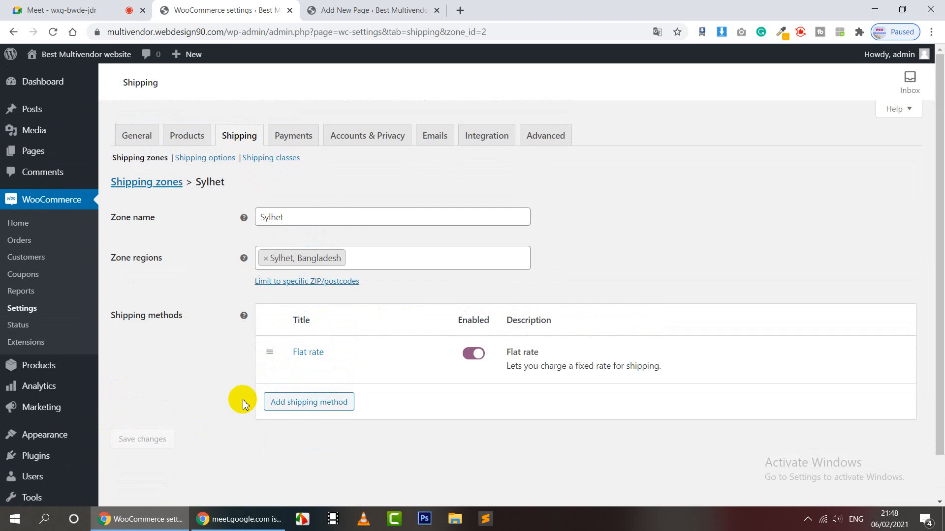
left_click(217, 159)
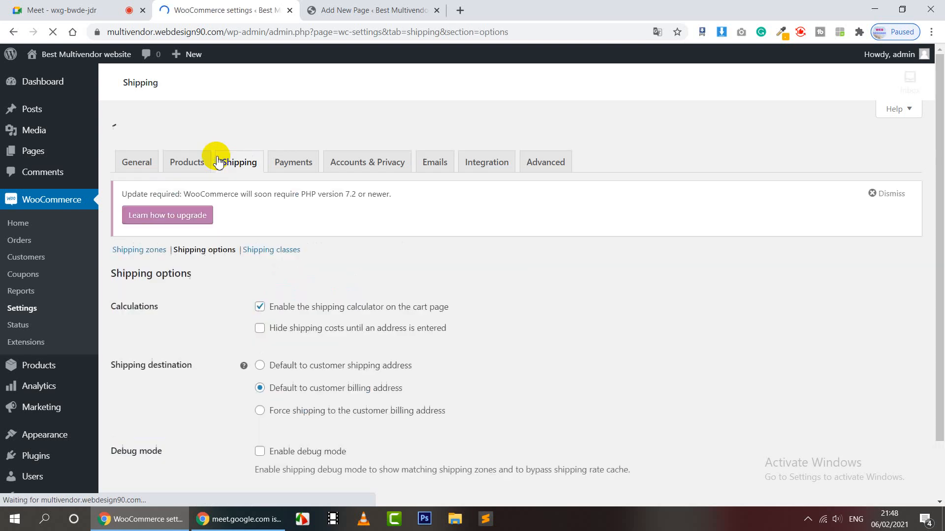
scroll(569, 333, "down", 1)
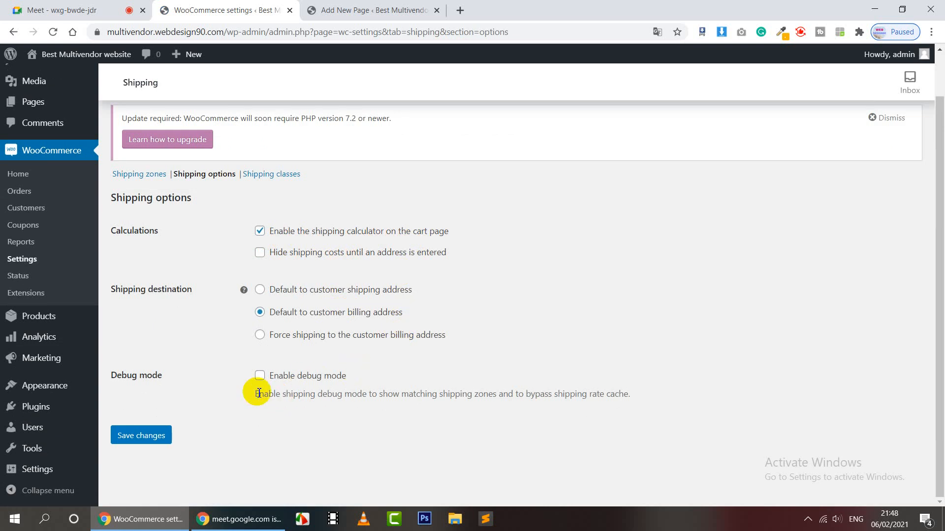
scroll(253, 344, "up", 1)
Step: Add a shipping class named "Bbaria class" with the slug and description left blank, and save the shipping classes
left_click(274, 227)
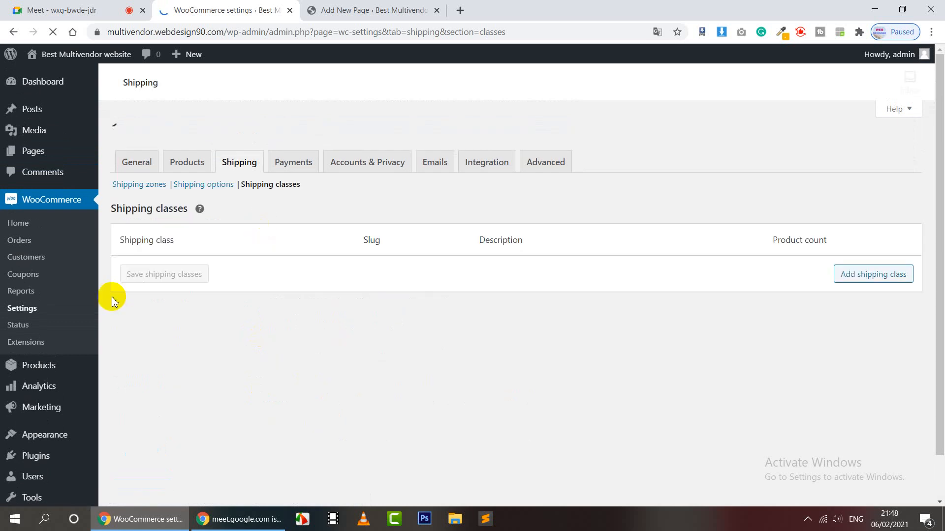
scroll(187, 329, "down", 1)
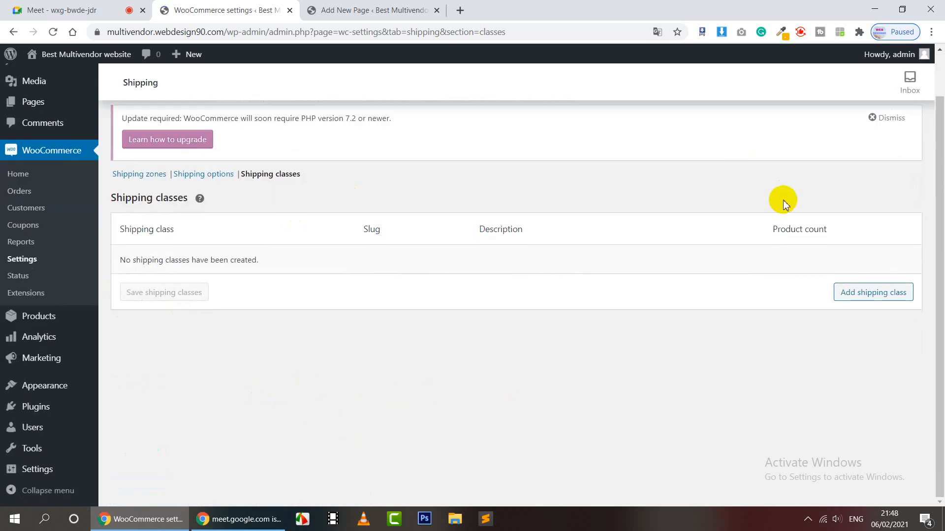
scroll(562, 287, "up", 1)
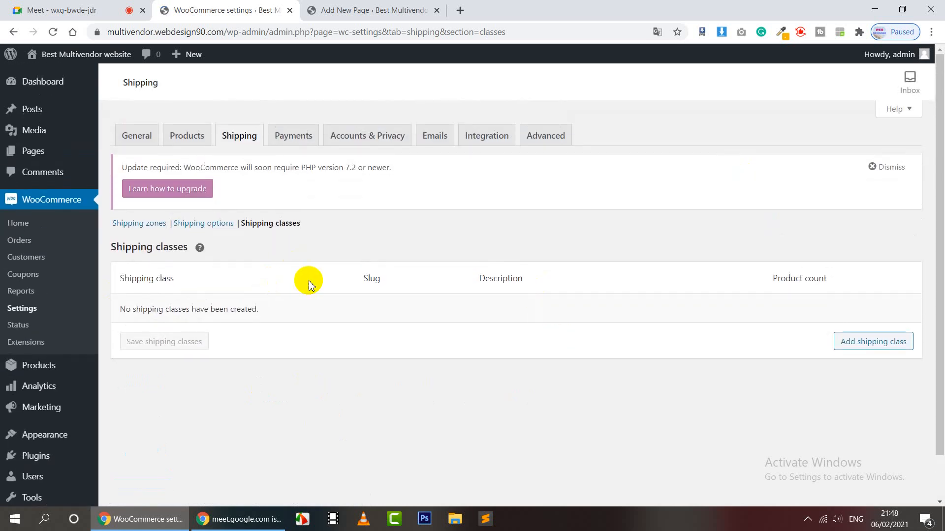
left_click(861, 342)
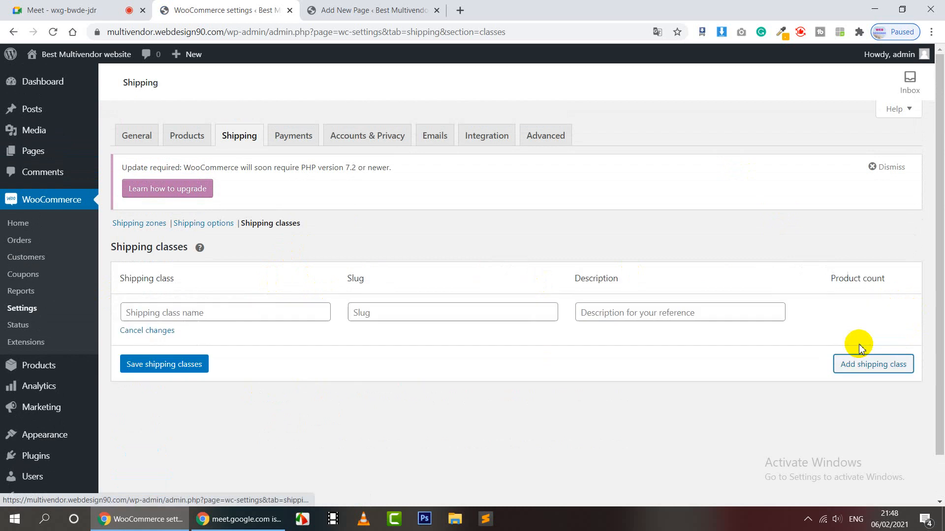
left_click(189, 314)
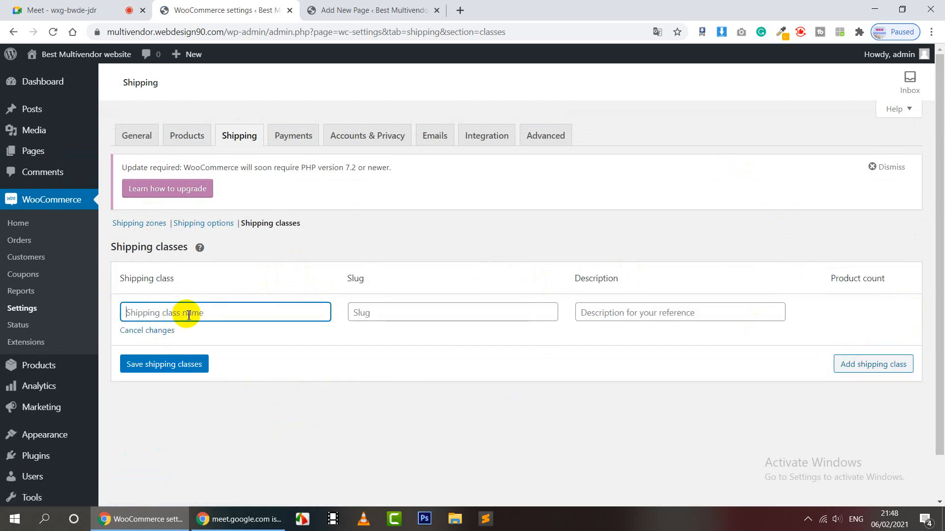
type("Baria class")
left_click(392, 313)
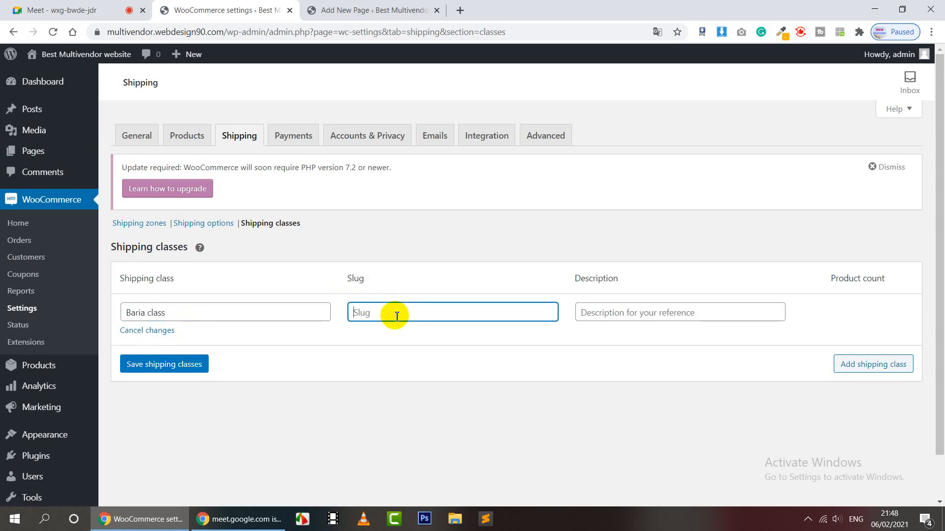
left_click(126, 313)
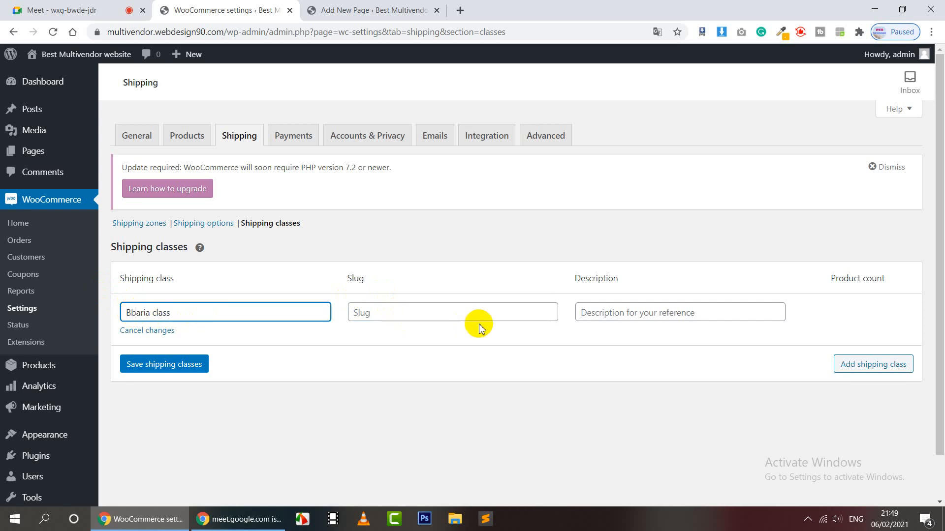
left_click(630, 313)
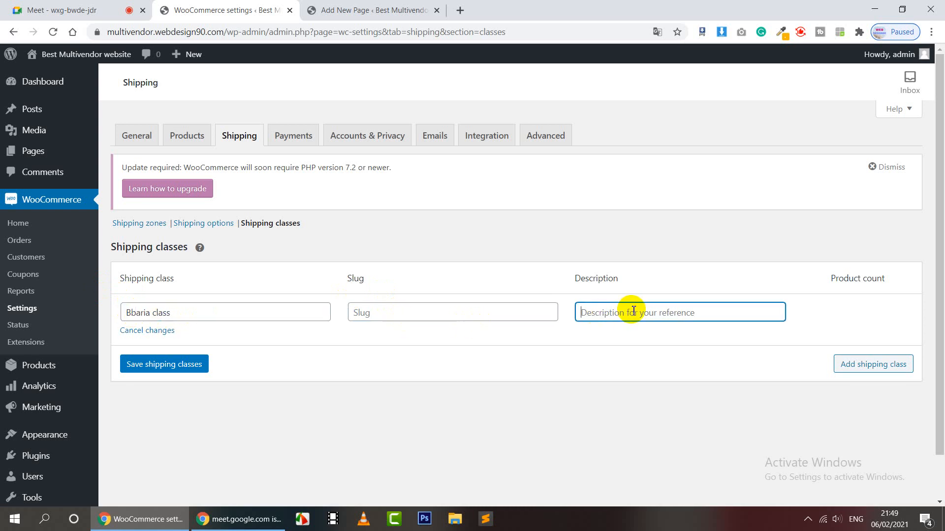
left_click(143, 366)
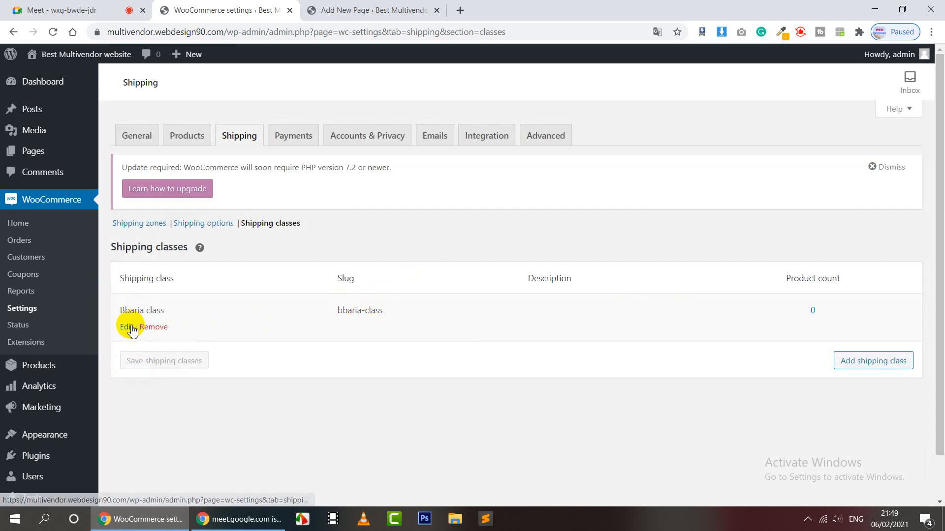
left_click(124, 326)
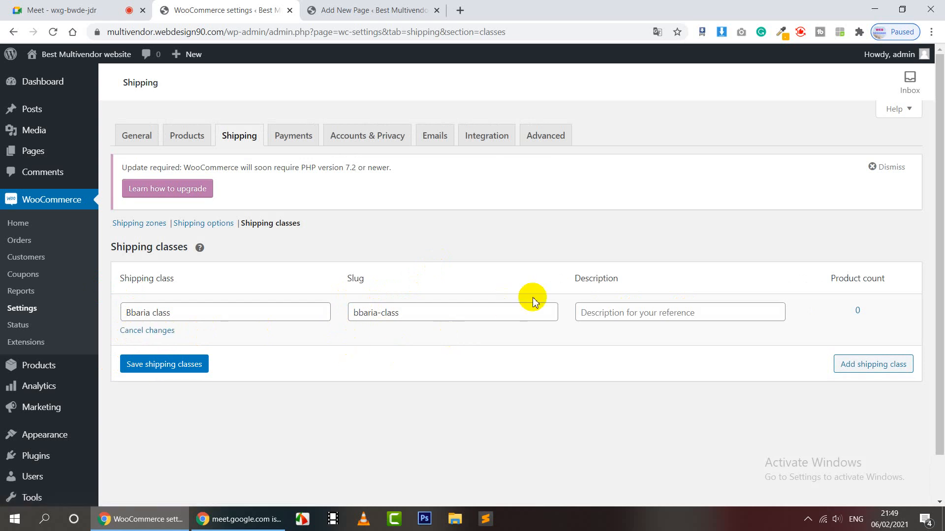
left_click(503, 312)
left_click(874, 367)
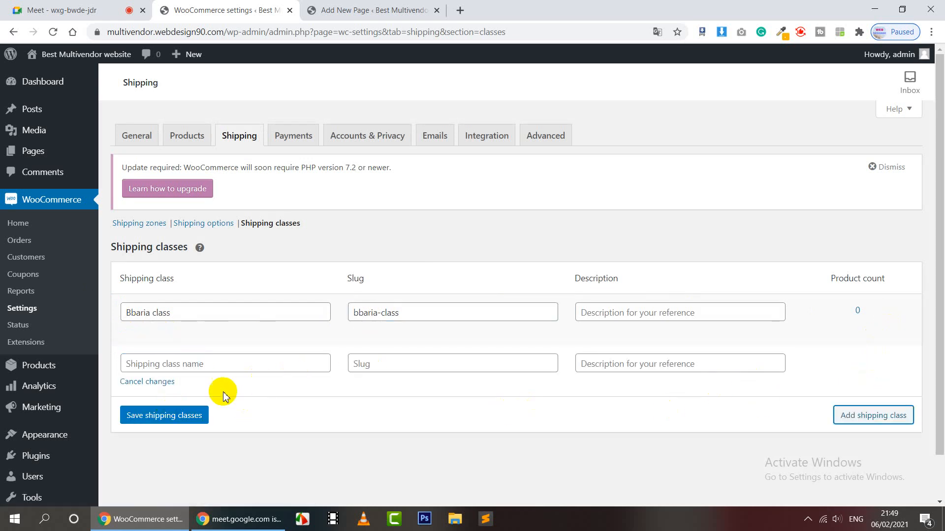
left_click(150, 382)
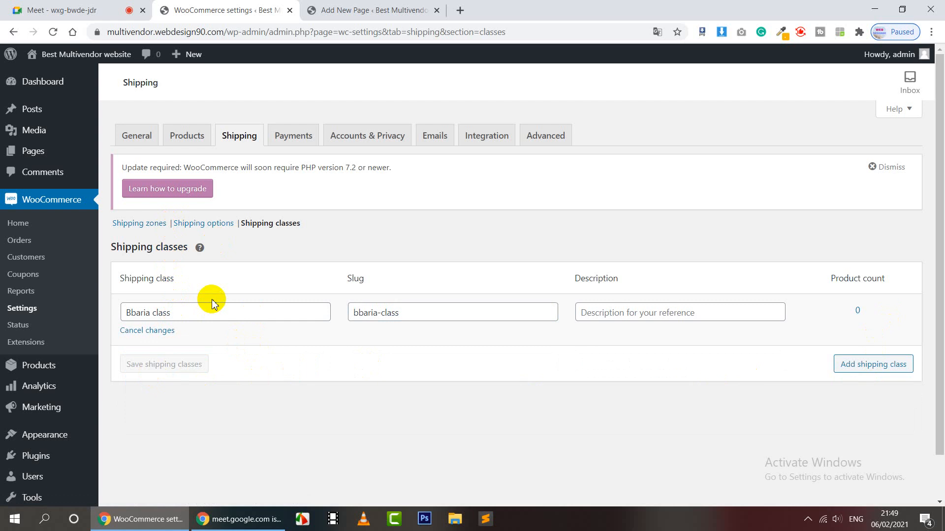
left_click(184, 313)
left_click(513, 426)
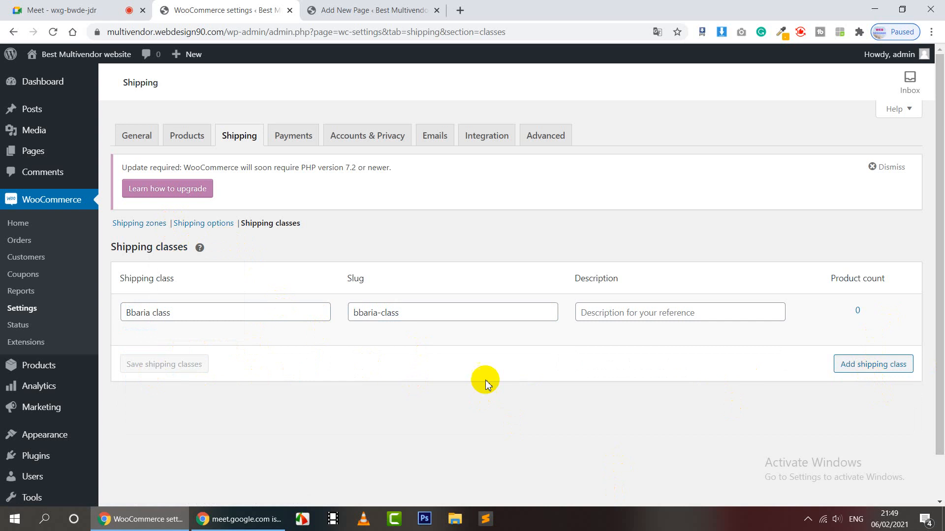
left_click(197, 307)
left_click(480, 464)
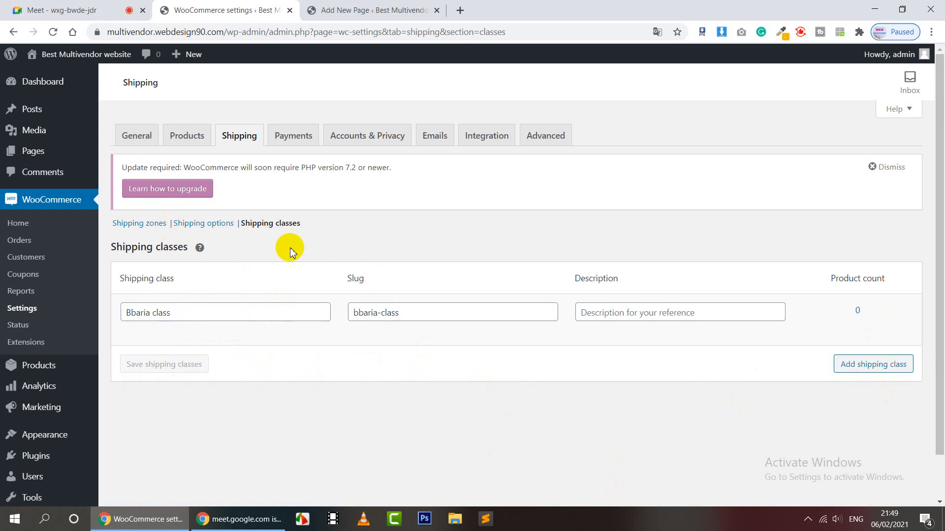
Step: Look at the shipping options, then open the shipping methods for locations not covered by your other zones
left_click(220, 225)
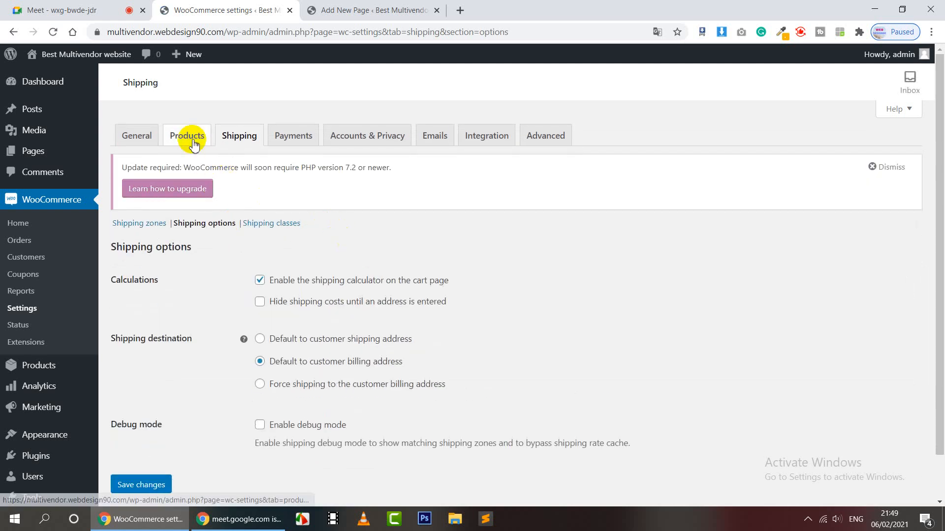
left_click(149, 229)
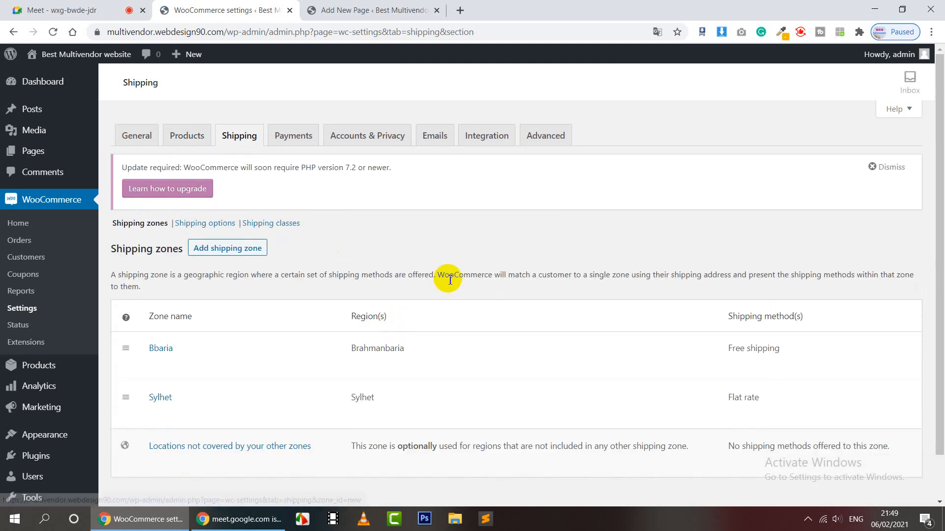
scroll(452, 278, "down", 1)
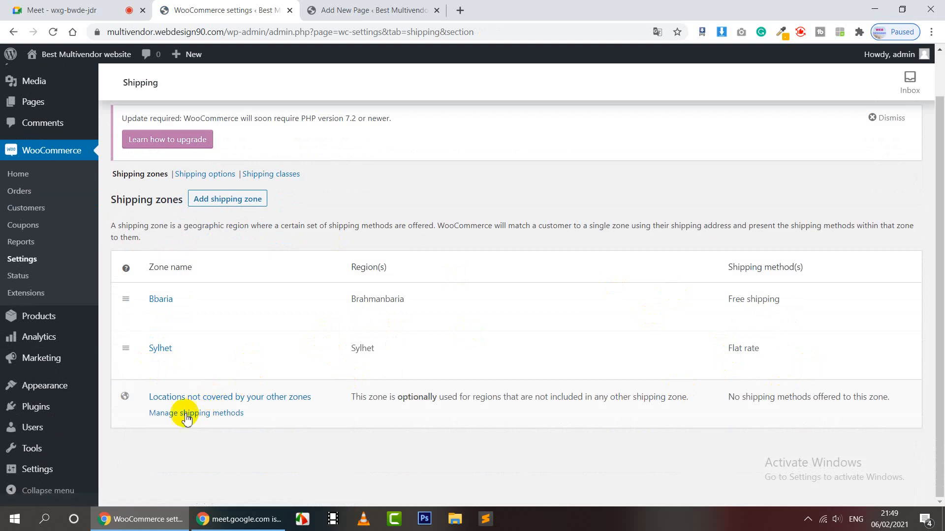
mouse_move(204, 424)
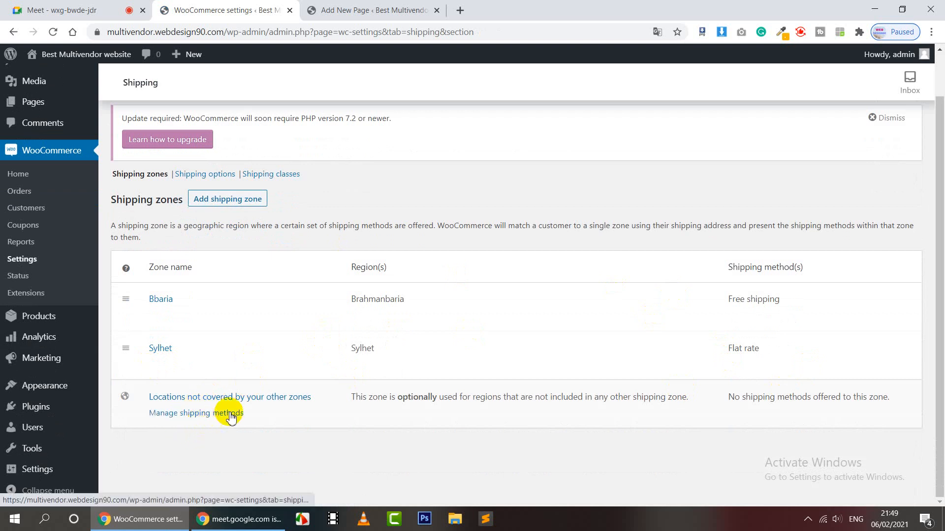
left_click(191, 414)
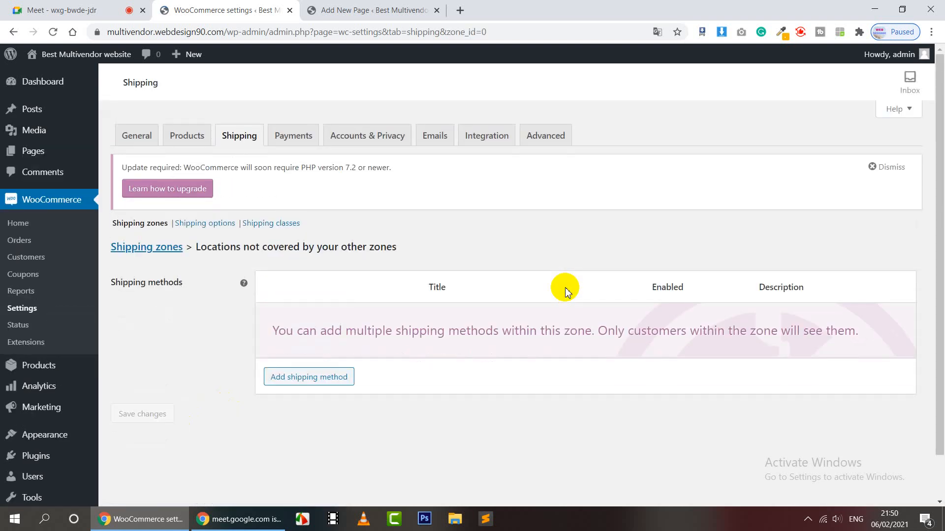
Step: Add a Local pickup shipping method for locations not covered by the other zones
scroll(565, 291, "down", 1)
left_click(321, 329)
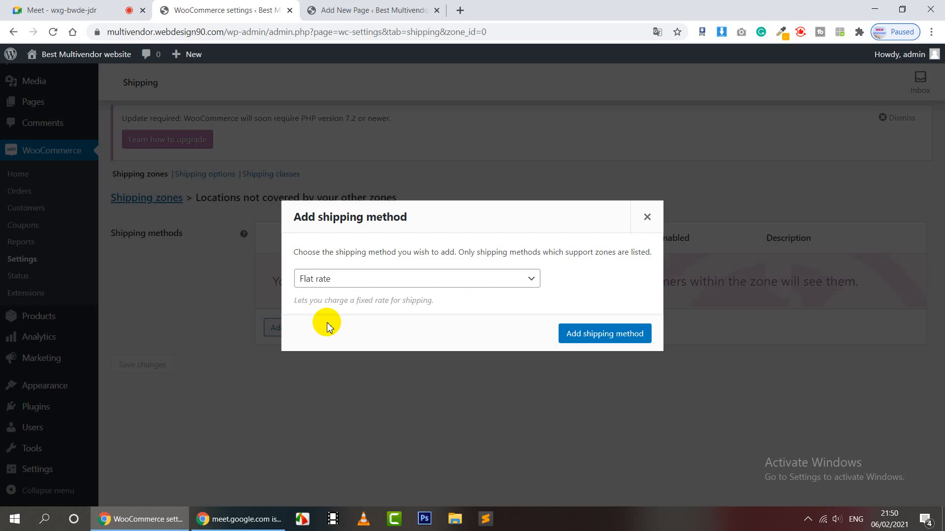
left_click(349, 285)
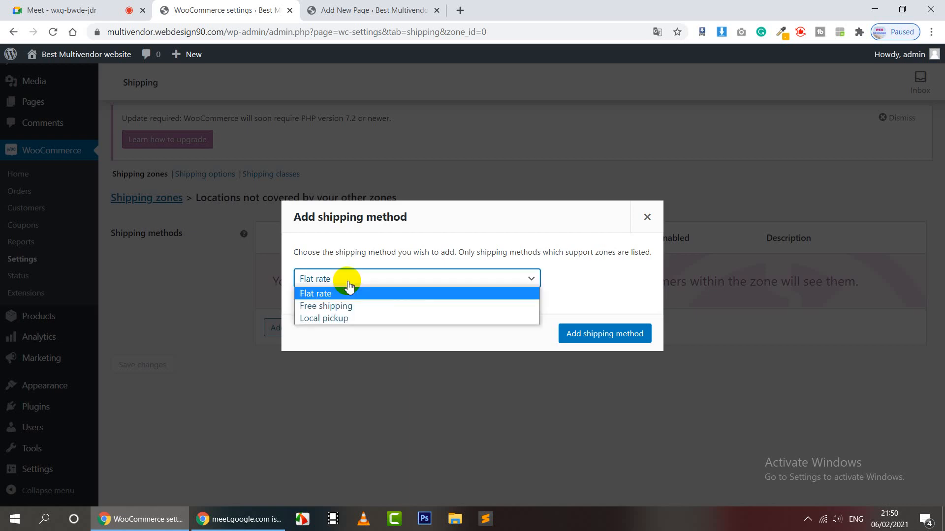
left_click(339, 319)
left_click(618, 336)
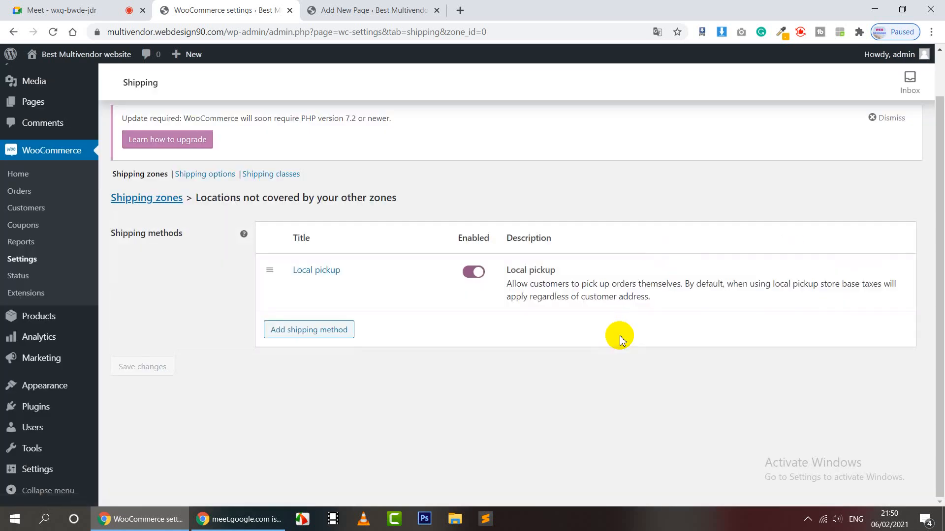
Step: Try disabling and deleting the Local pickup method, and return to the shipping zones list without saving
left_click(473, 272)
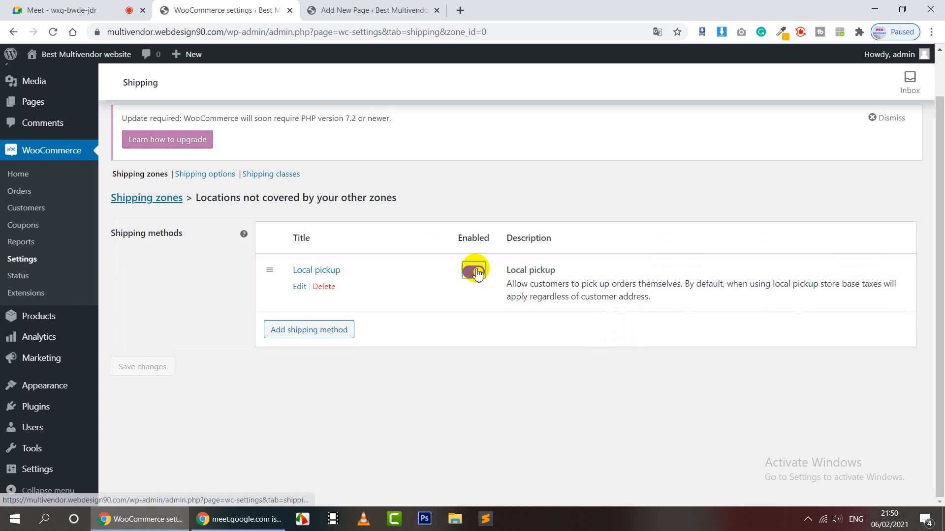
left_click(298, 289)
left_click(381, 315)
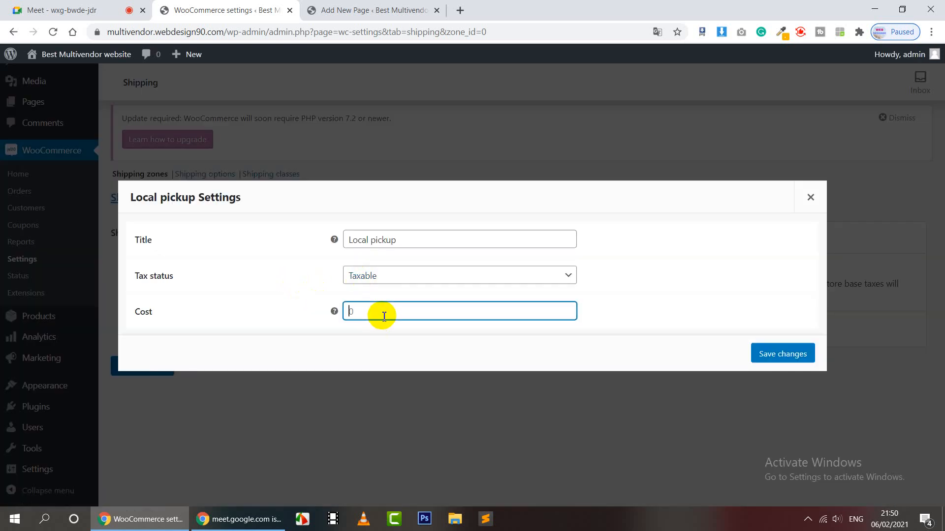
left_click(810, 197)
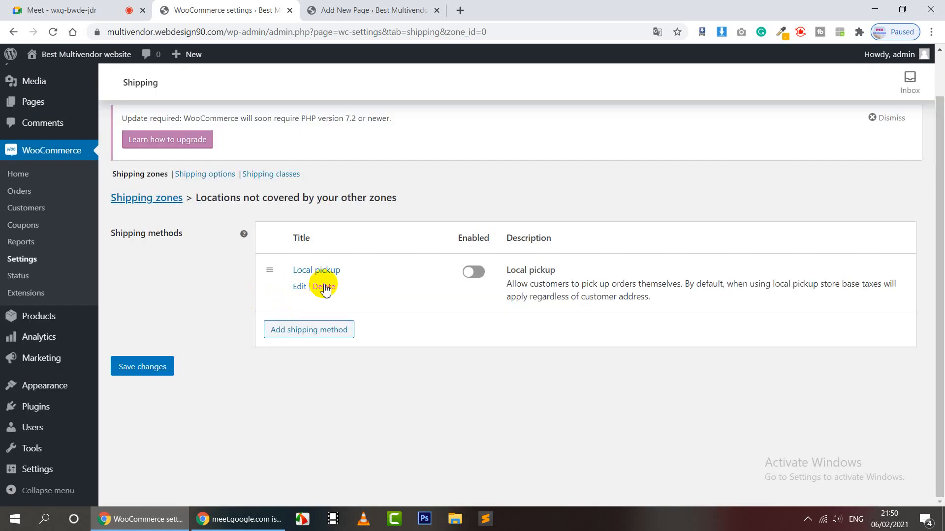
left_click(324, 289)
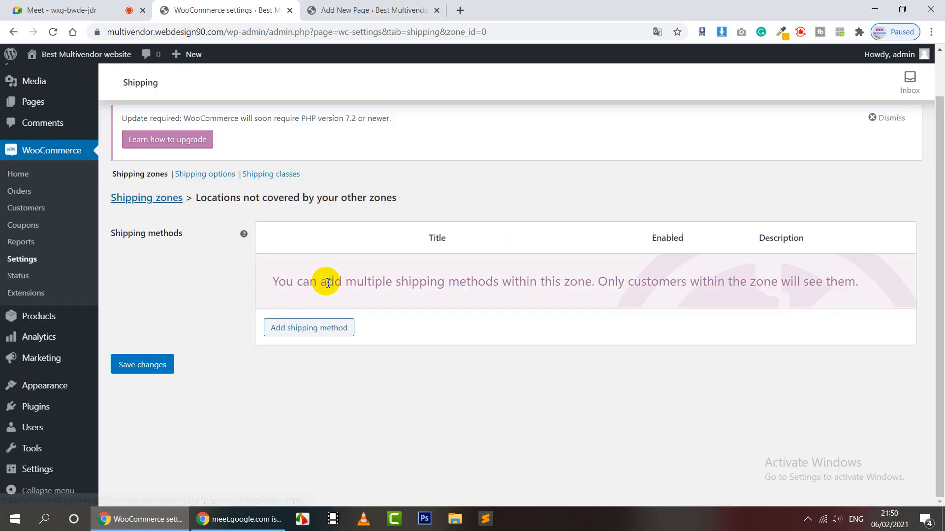
left_click(173, 198)
left_click(535, 100)
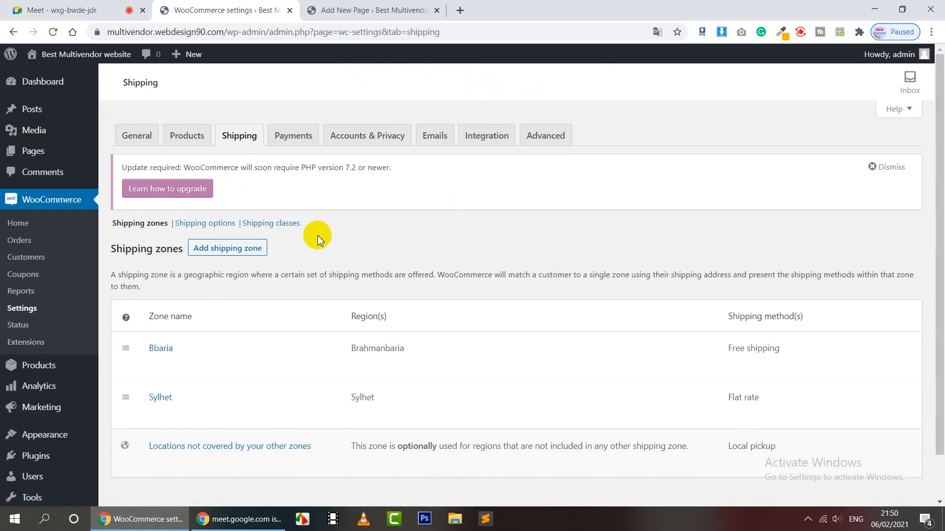
Step: Enable tax rates and calculations in the general store settings and save the changes
scroll(387, 232, "down", 2)
scroll(388, 232, "up", 2)
left_click(132, 135)
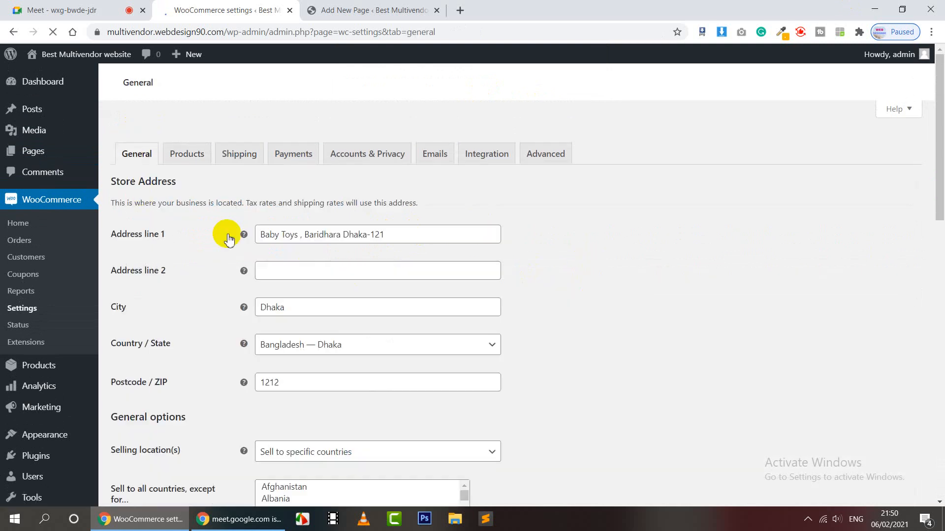
scroll(472, 276, "down", 13)
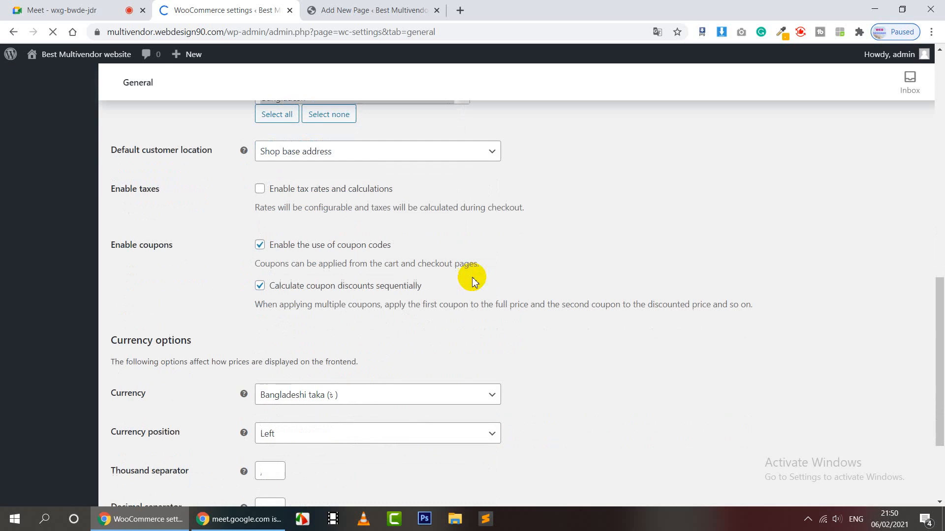
left_click(260, 122)
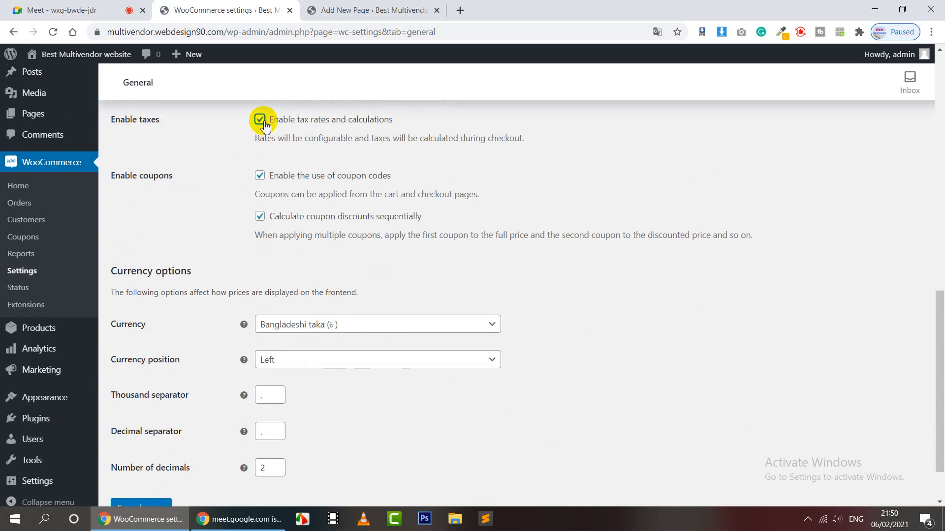
scroll(274, 190, "up", 1)
scroll(167, 422, "down", 3)
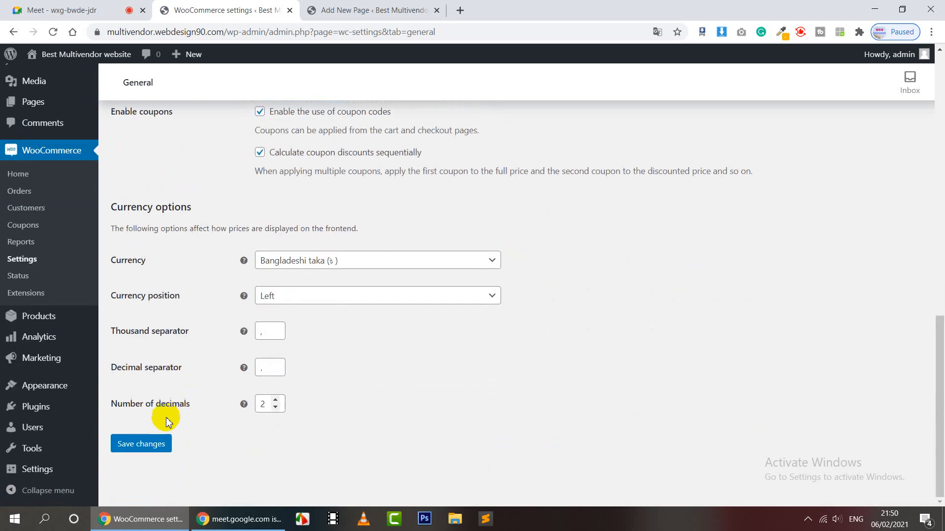
left_click(143, 450)
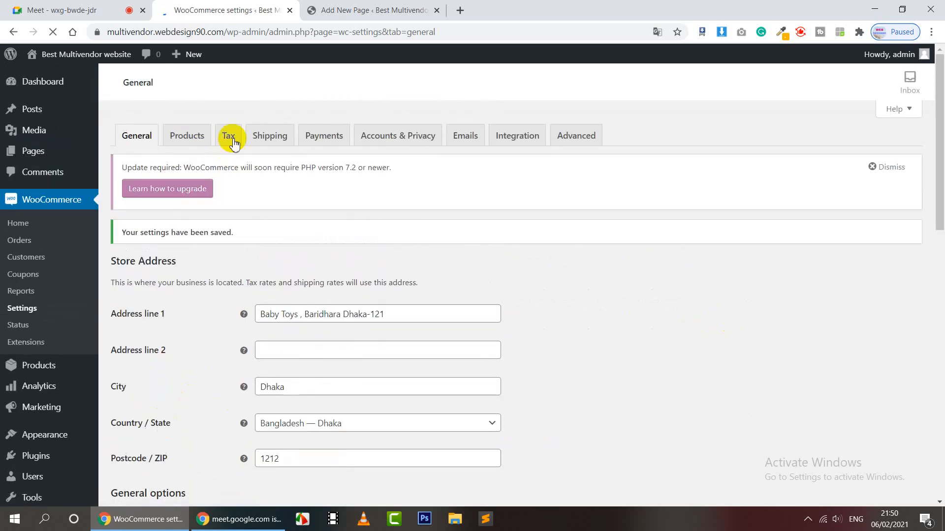
Step: In the tax options, base the tax calculation on the customer shipping address
left_click(233, 143)
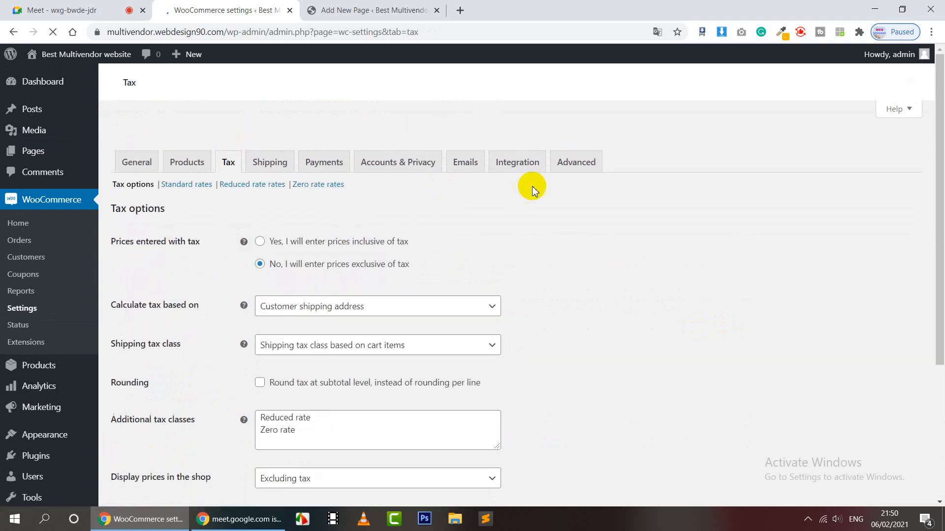
scroll(571, 191, "down", 1)
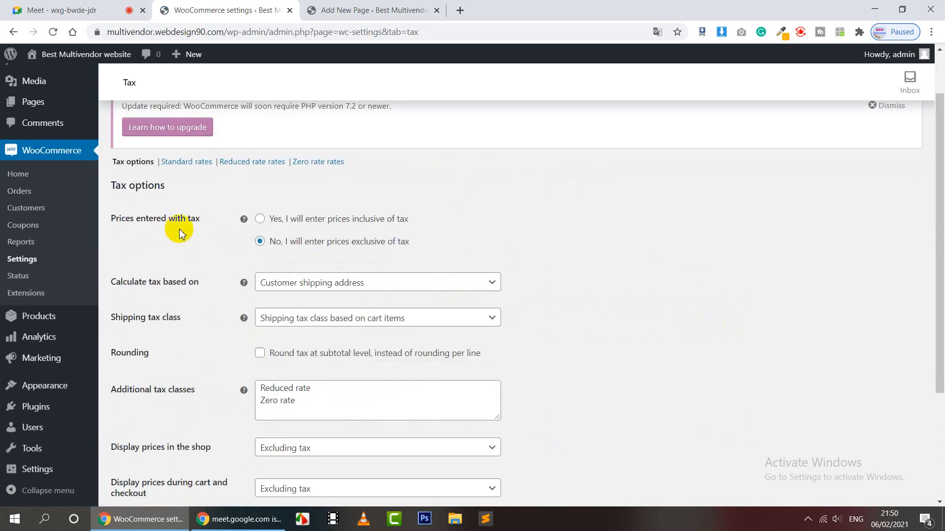
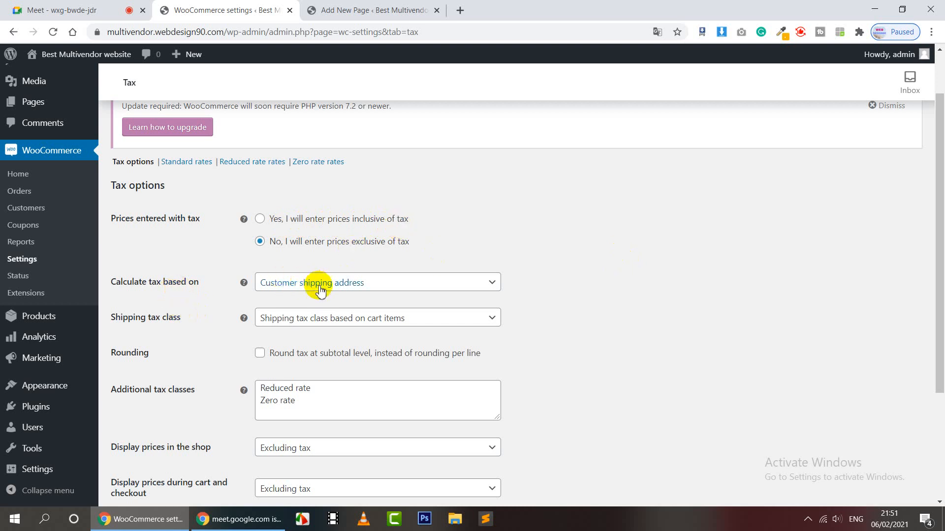
left_click(339, 284)
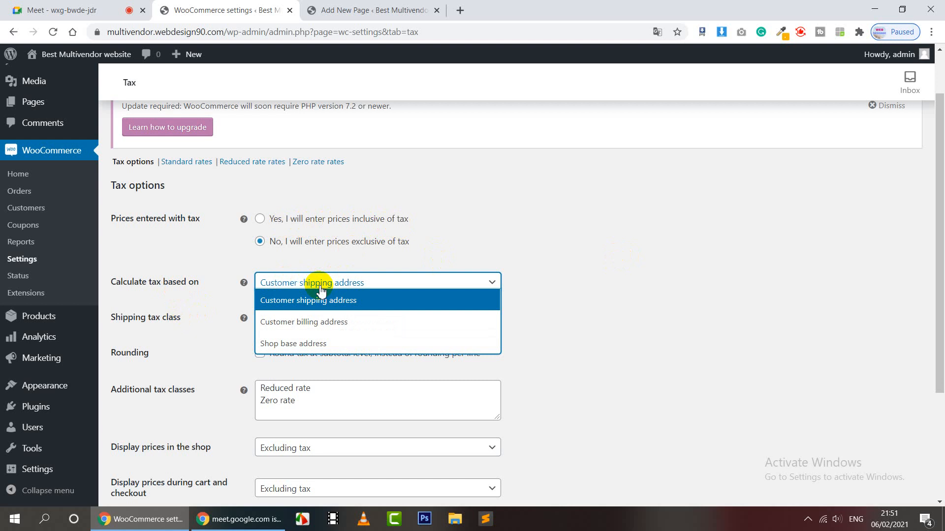
left_click(371, 301)
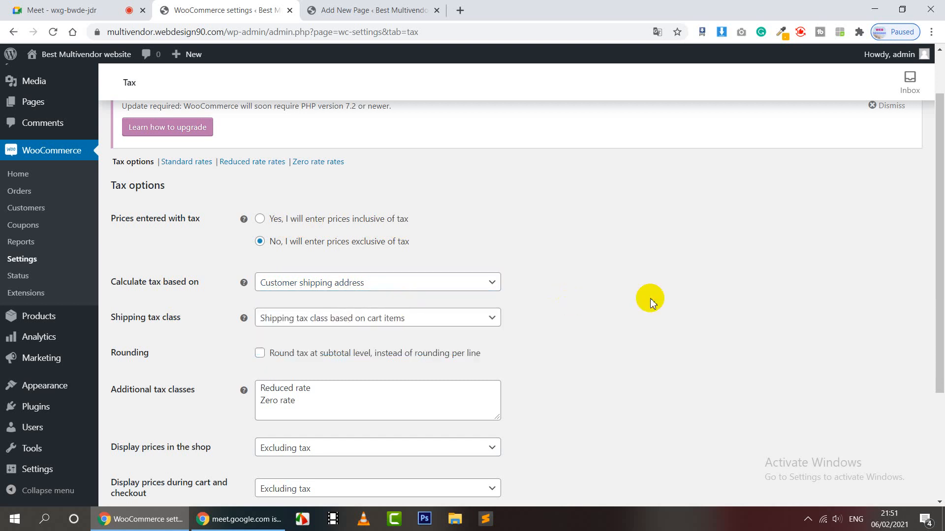
Step: Examine the tax options, including the available choices for the shipping tax class
scroll(650, 298, "down", 1)
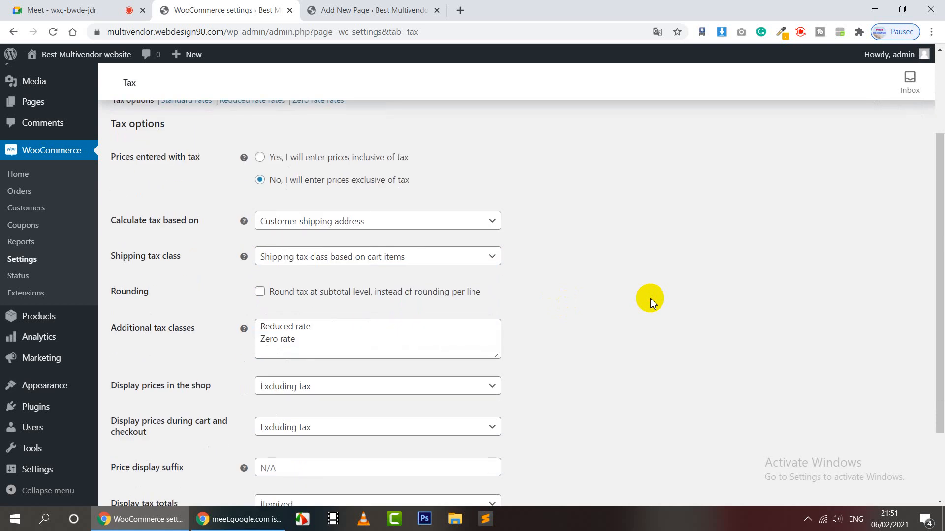
left_click(295, 263)
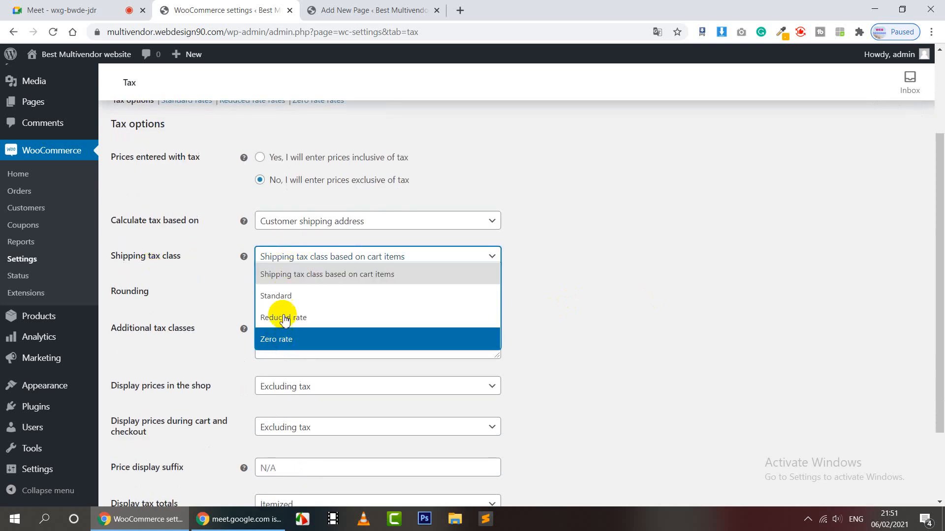
left_click(599, 282)
scroll(599, 285, "up", 2)
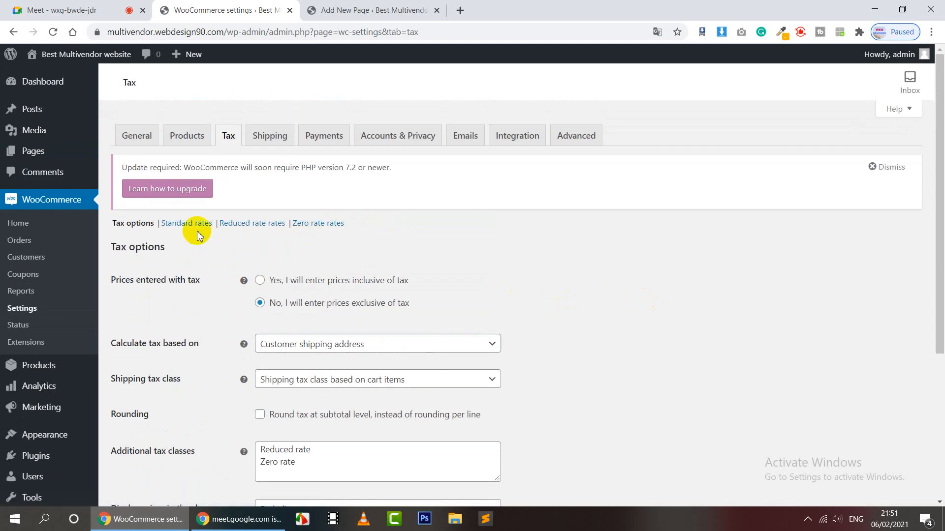
scroll(305, 274, "down", 1)
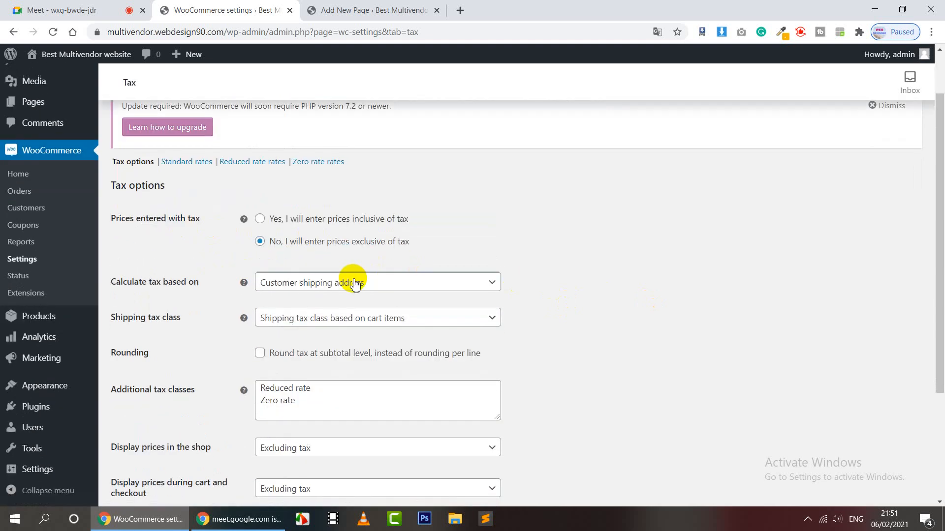
left_click(296, 318)
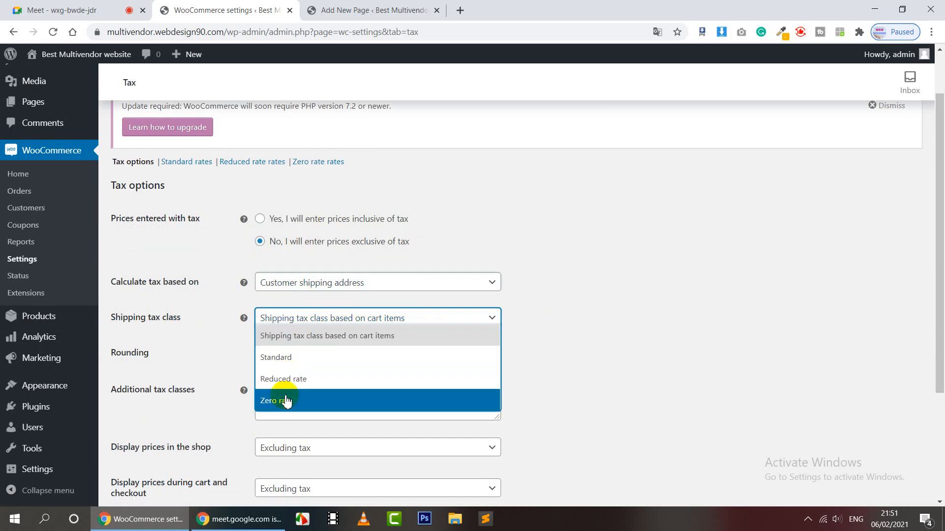
left_click(568, 312)
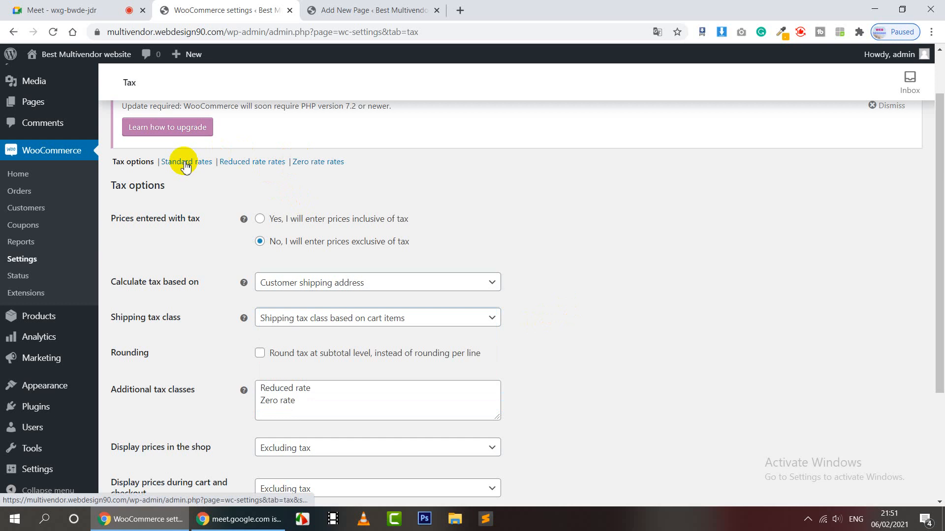
scroll(228, 167, "up", 2)
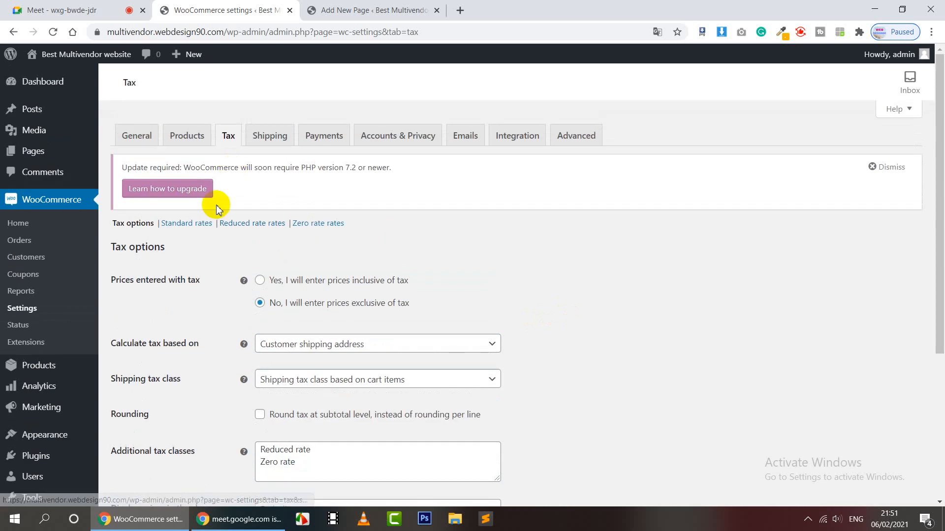
Step: Add a row to the Standard tax rates and autofill it with Bangladesh, Brahmanbaria and postcode 1212
left_click(185, 225)
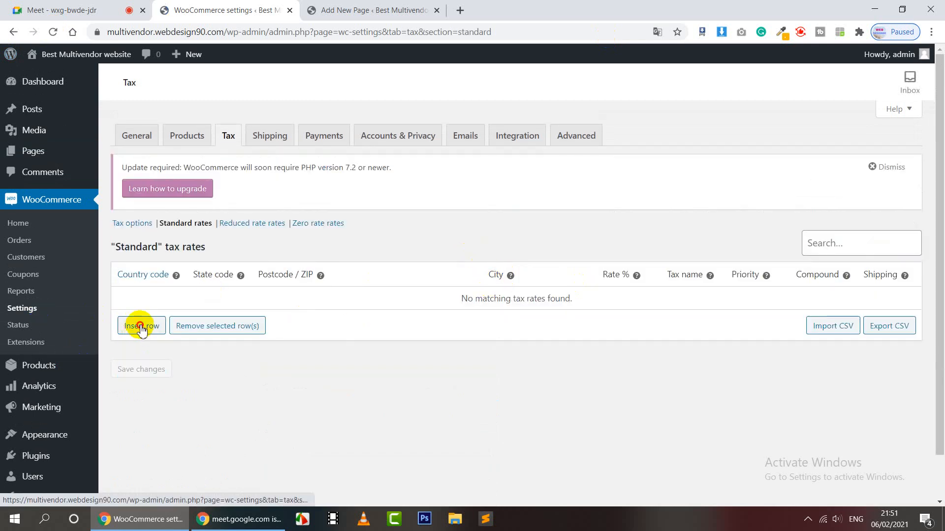
left_click(140, 325)
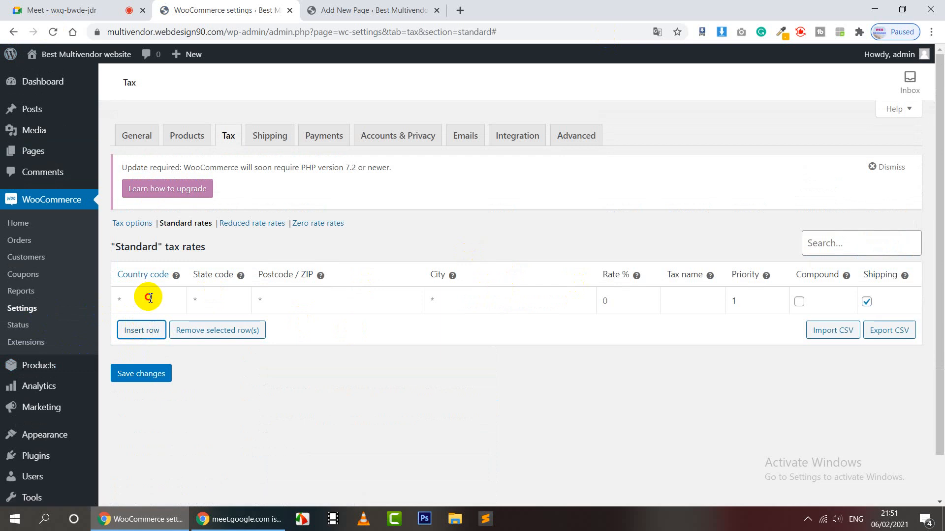
left_click(149, 297)
left_click(143, 339)
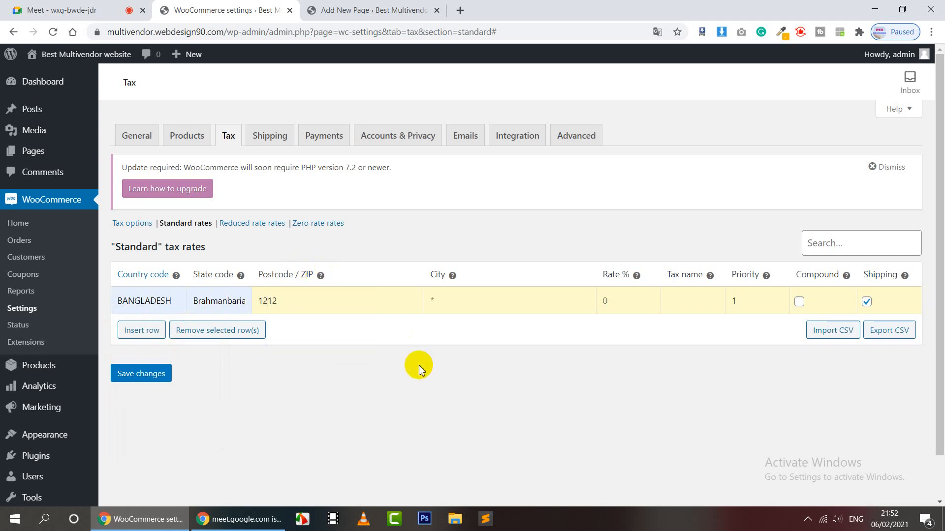
Step: Check the help for the country code column to see which format the new tax rate row requires
left_click_drag(175, 300, 117, 309)
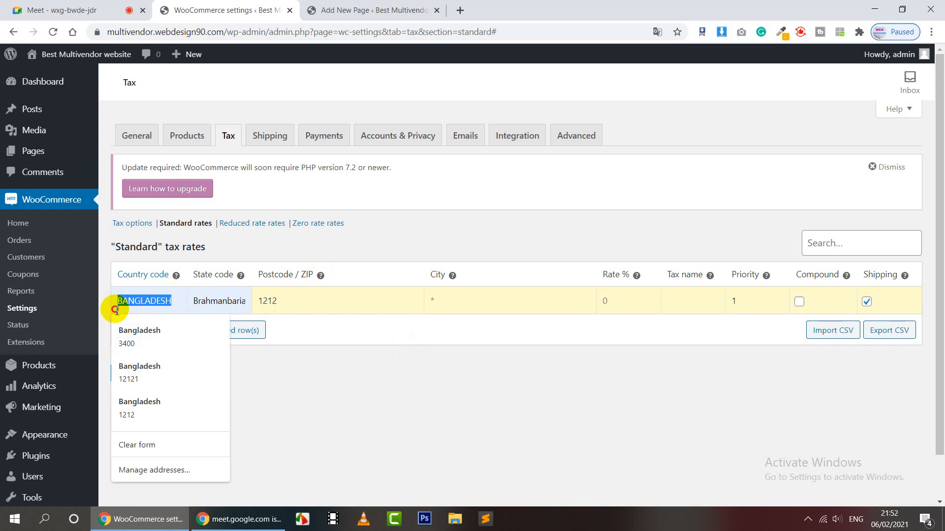
left_click(400, 375)
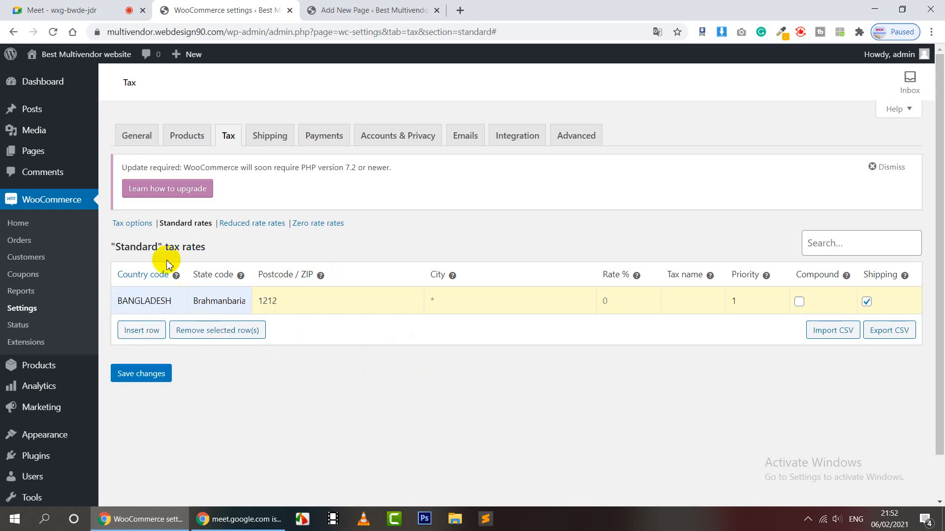
mouse_move(178, 279)
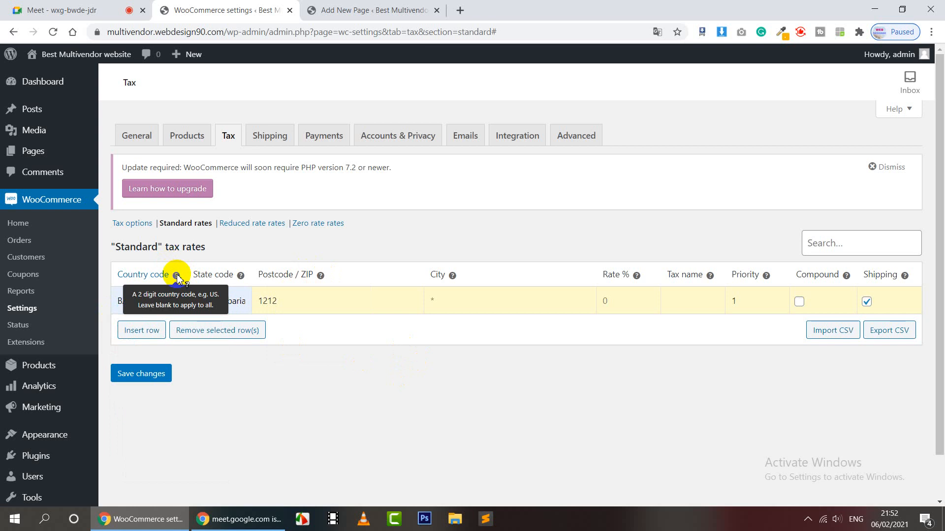
left_click_drag(174, 303, 65, 316)
left_click(393, 416)
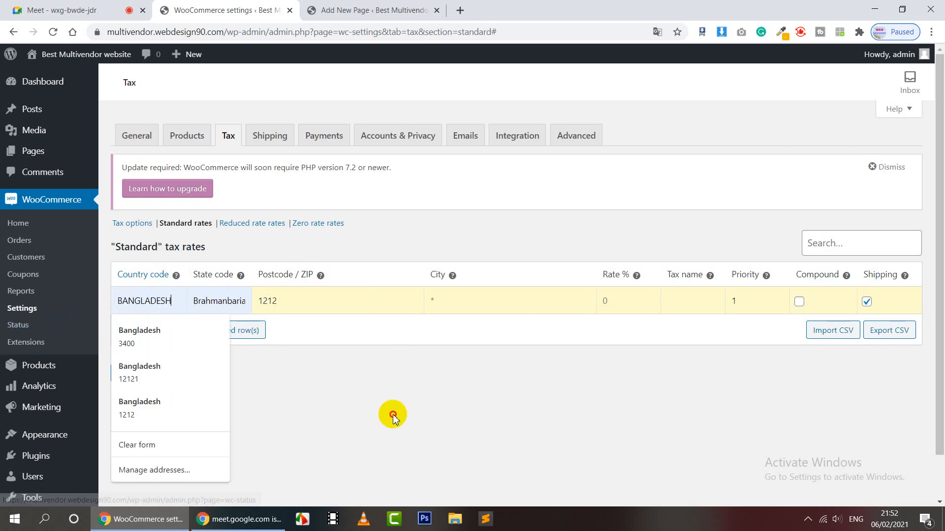
Step: Search Google in a new browser tab for "bangladesh country code" and select the dialing code in the result
left_click(459, 10)
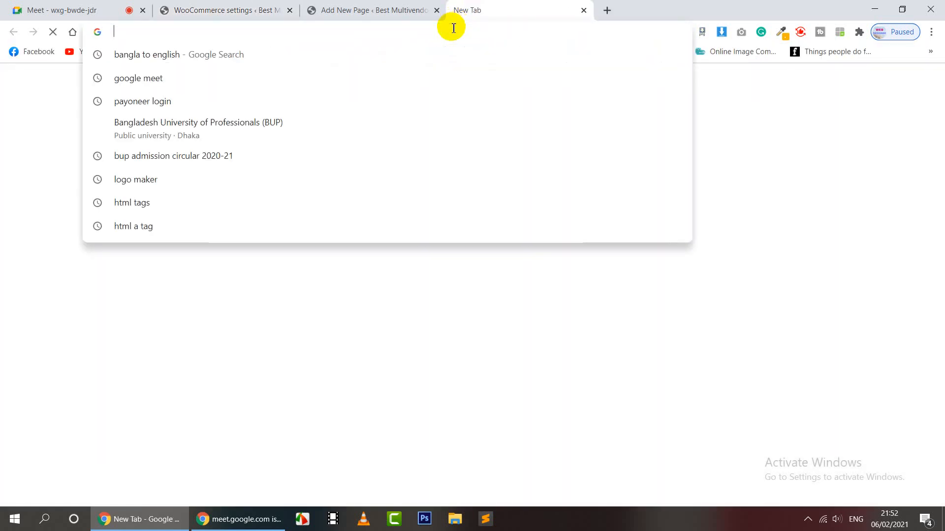
type("bangla desh")
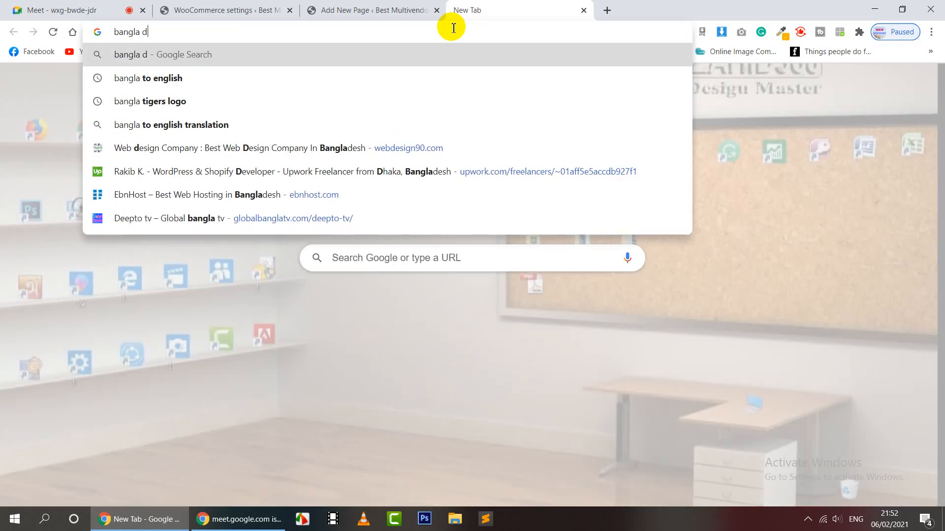
key("BackSpace")
key("BackSpace")
key("BackSpace")
key("BackSpace")
key("BackSpace")
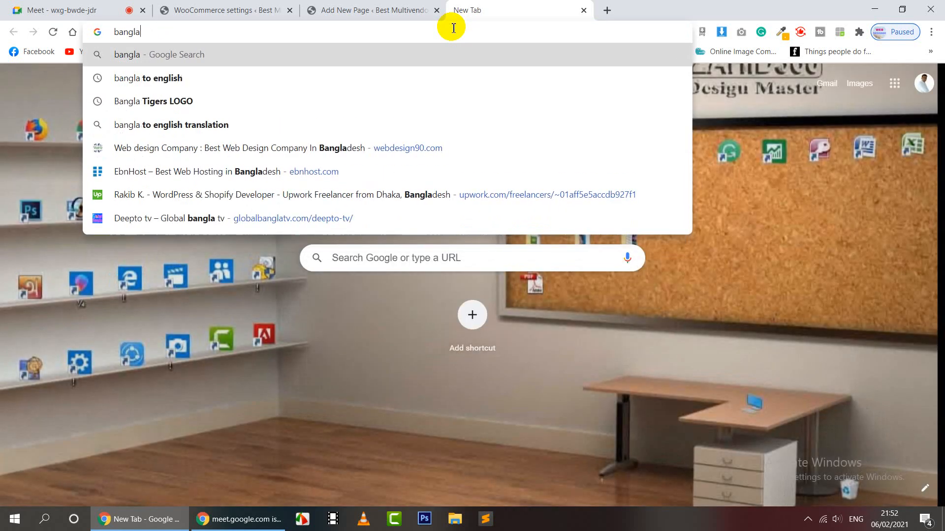
type("desh coun")
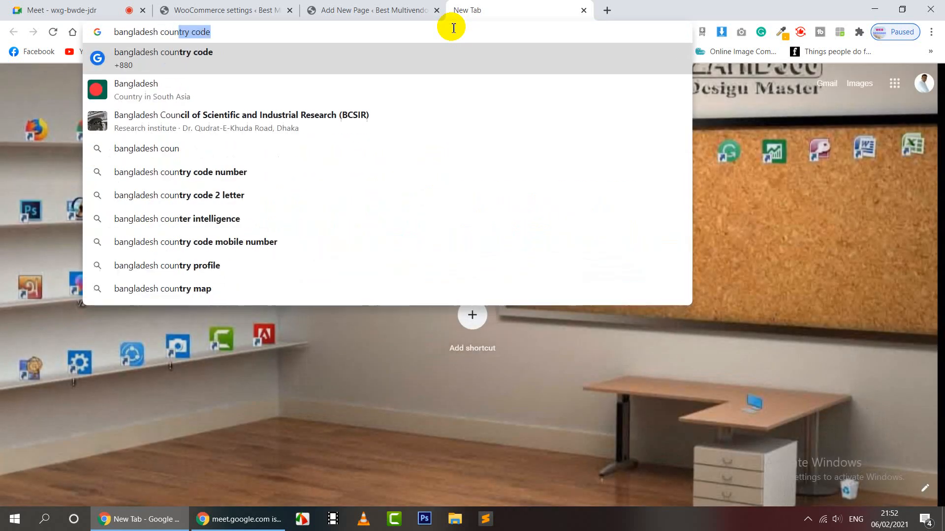
key("Return")
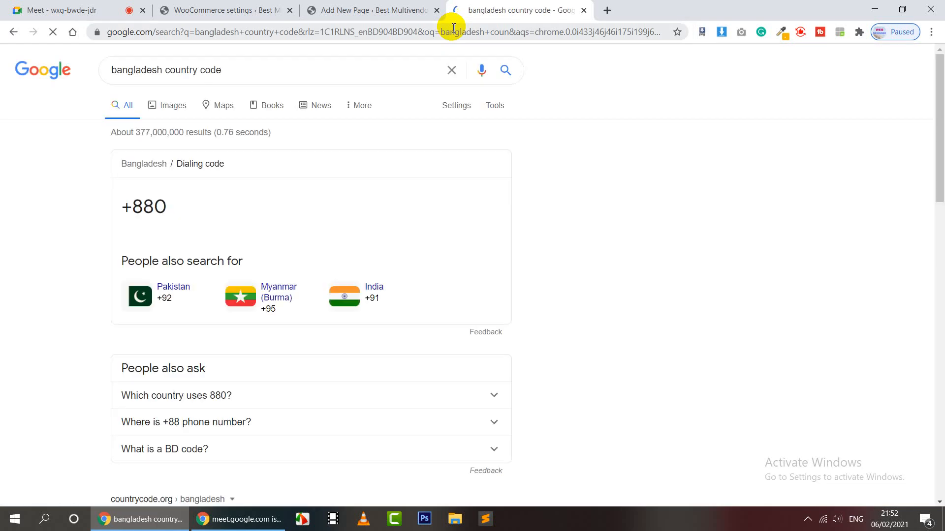
triple_click(110, 207)
left_click_drag(189, 204, 131, 213)
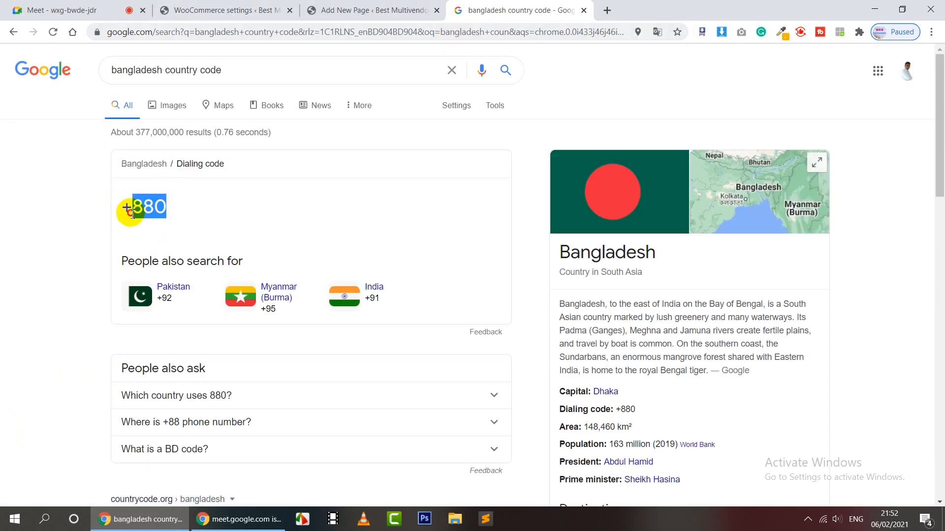
Step: Back in the WooCommerce tax settings, replace the row's country code with +880
left_click(413, 8)
left_click(230, 7)
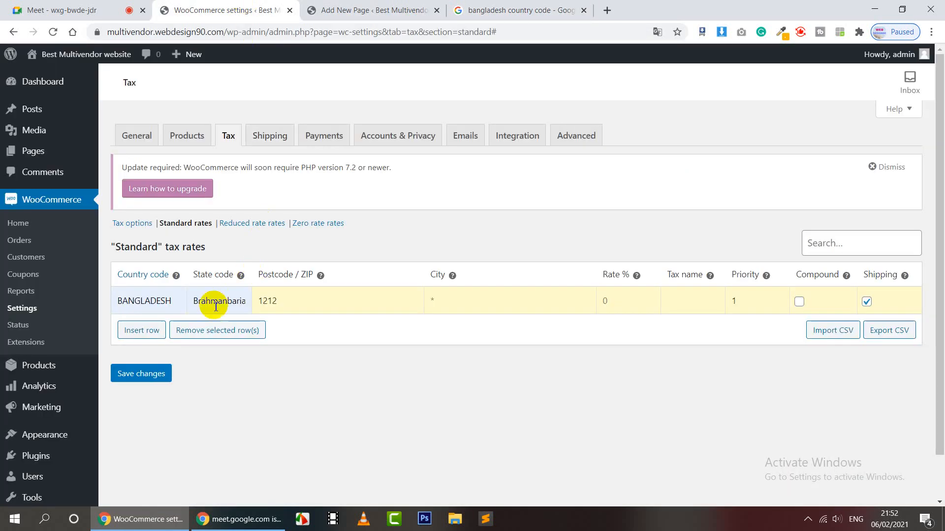
double_click(155, 302)
type("+880")
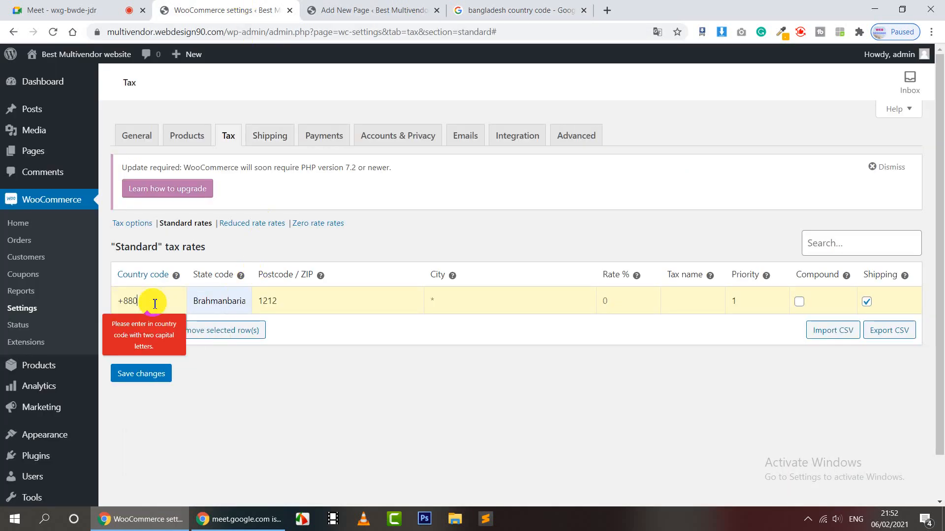
left_click(266, 382)
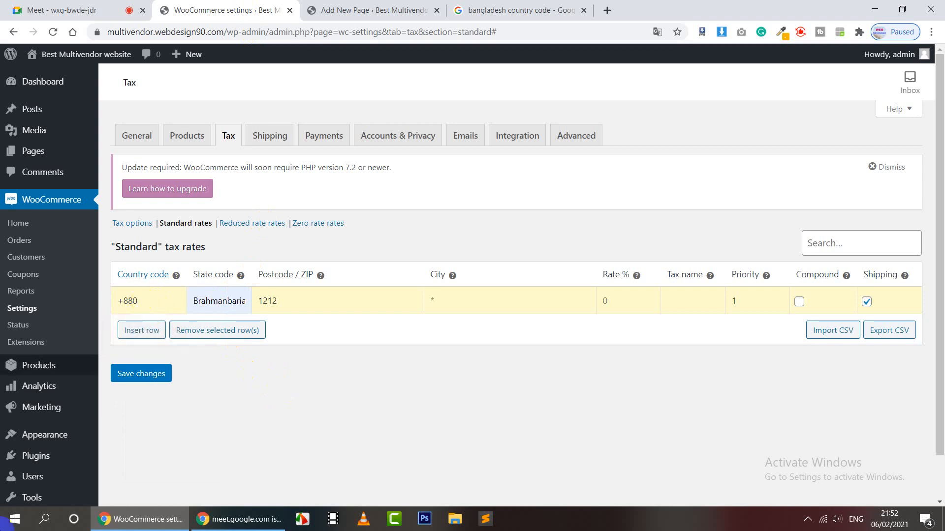
Step: Clear Brahmanbaria from the tax rate row's state code
double_click(231, 303)
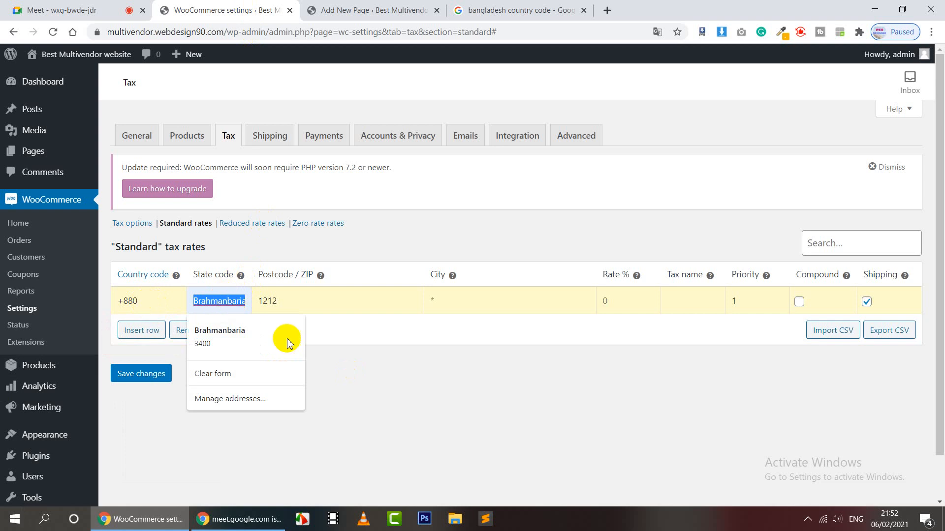
left_click(247, 301)
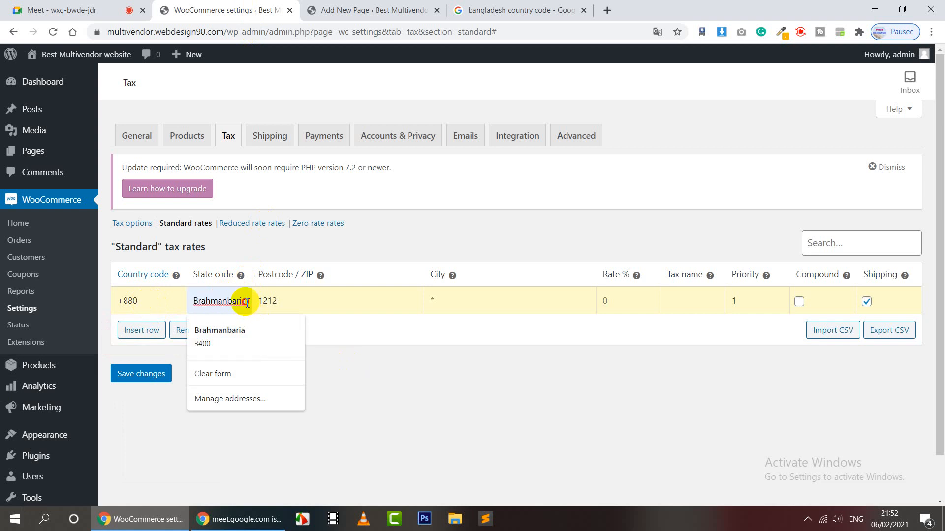
double_click(247, 302)
key("BackSpace")
mouse_move(241, 276)
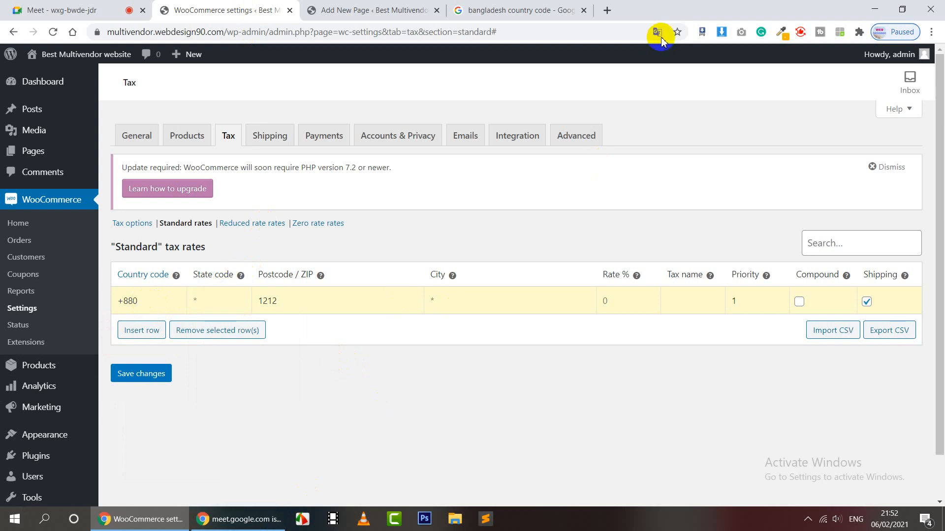
Step: Switch to the Google results and search for "brahmanbaria code" to look up the district's post code
left_click(556, 10)
left_click(518, 31)
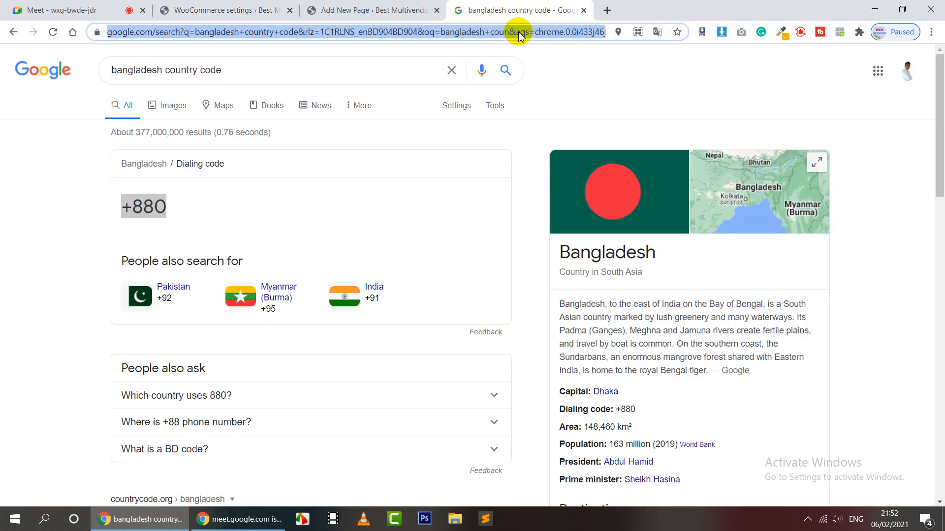
type("ba")
key("BackSpace")
key("BackSpace")
key("BackSpace")
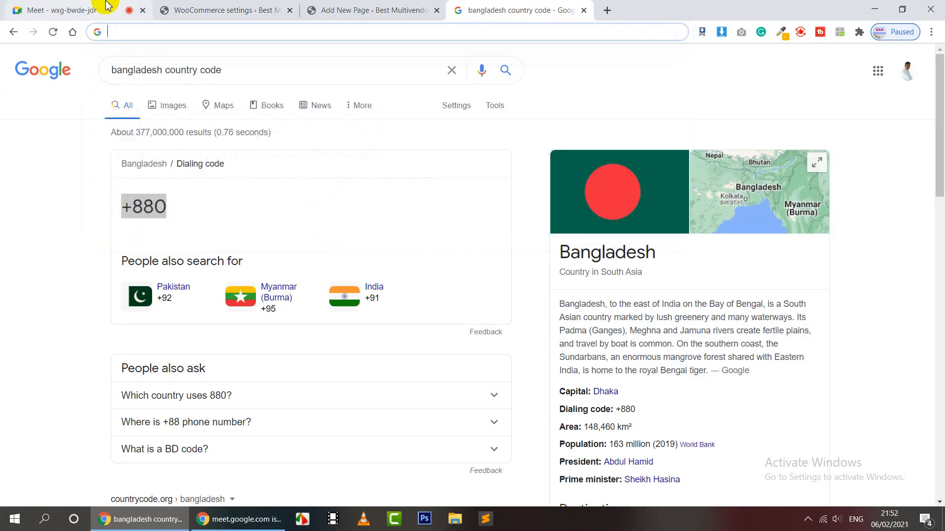
type("brah")
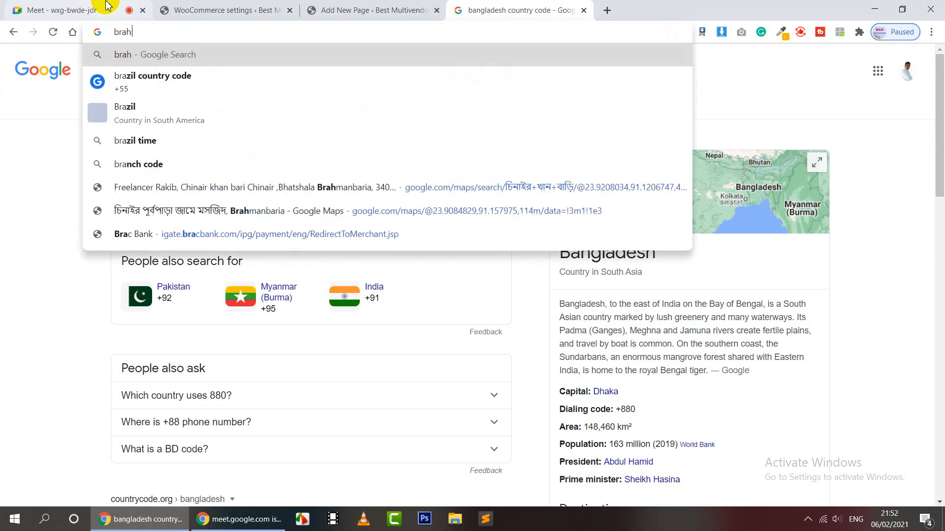
type("manbaria cod")
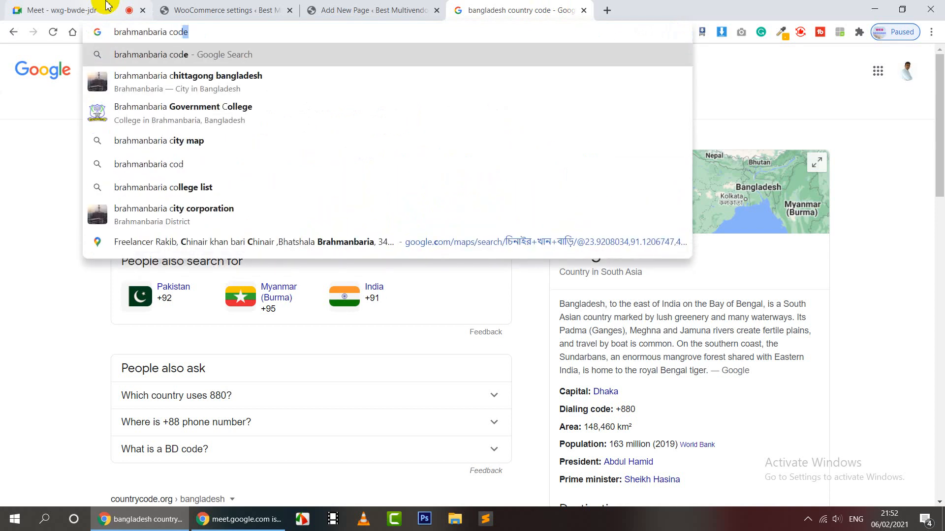
key("Return")
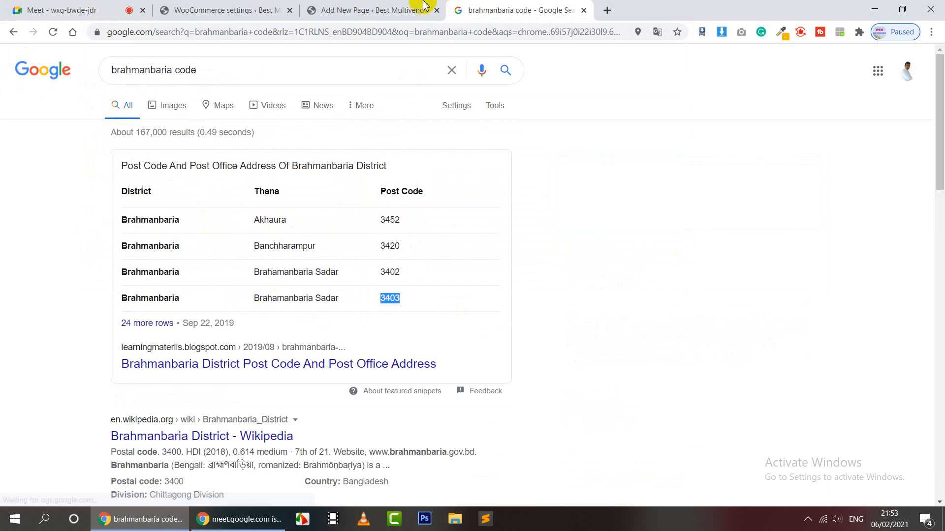
Step: Return to the WooCommerce tax settings, try 3403 as the row's state code, and clear it again
left_click(317, 9)
left_click(279, 7)
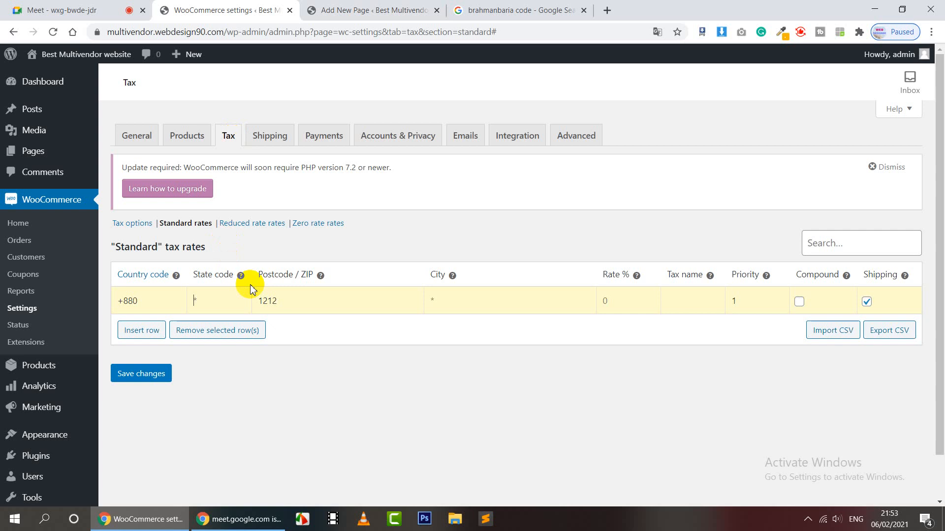
left_click(216, 306)
type("3403")
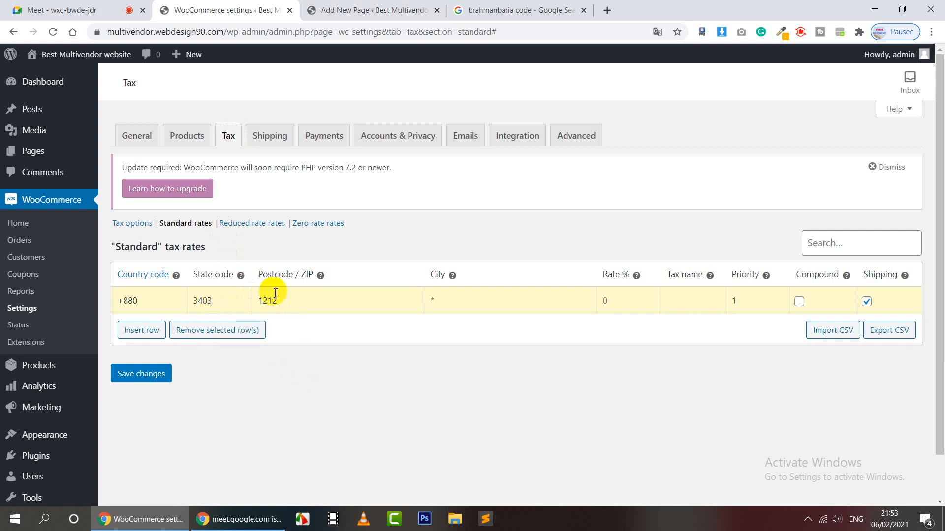
left_click(205, 301)
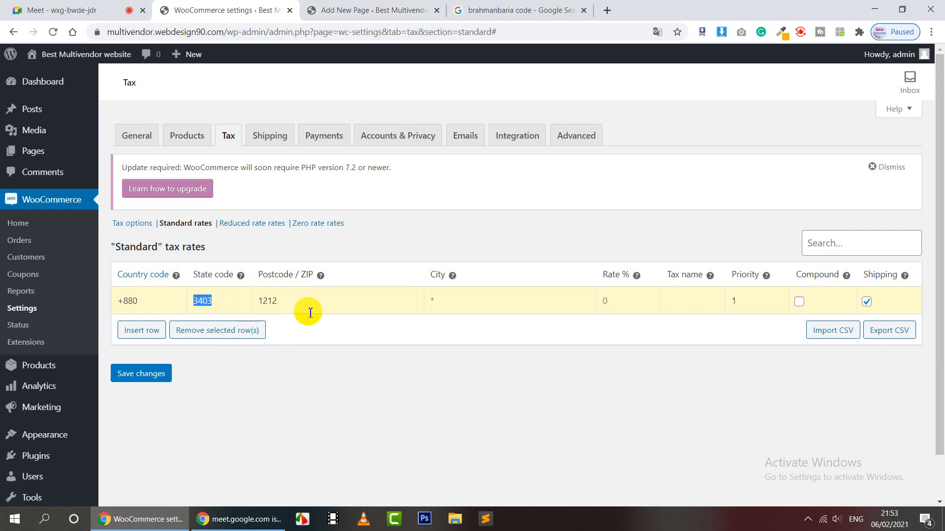
key("BackSpace")
Step: Set the tax rate row's postcode to 3403, its city to Brahmanbaria and its rate to 10 percent
left_click(313, 296)
type("3403")
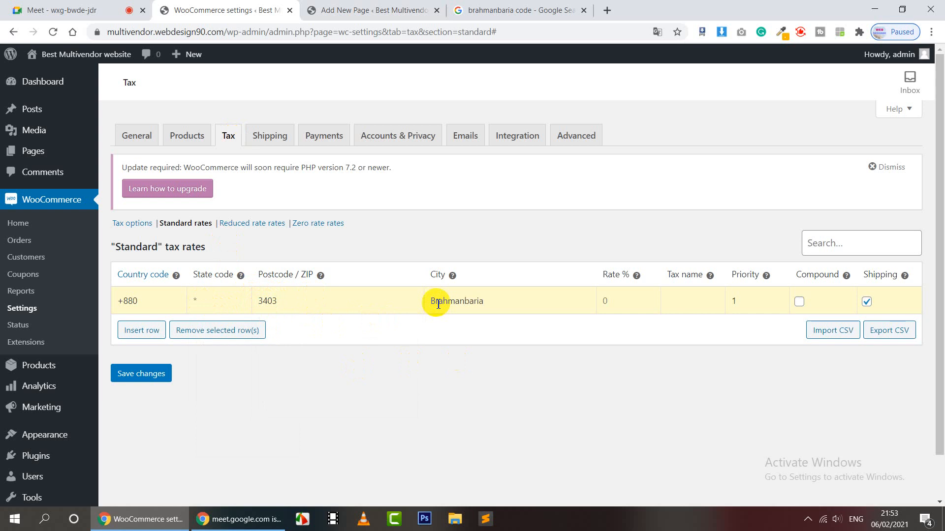
left_click(523, 309)
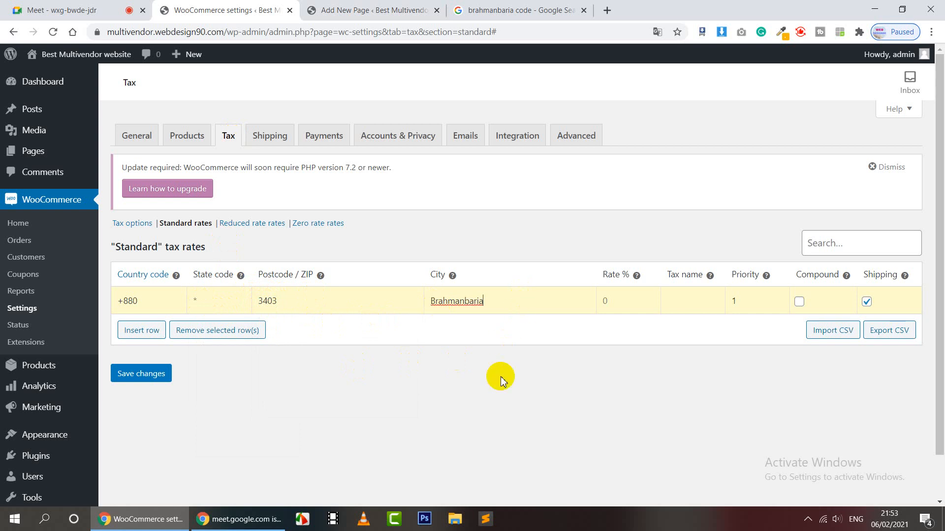
right_click(468, 302)
left_click(417, 343)
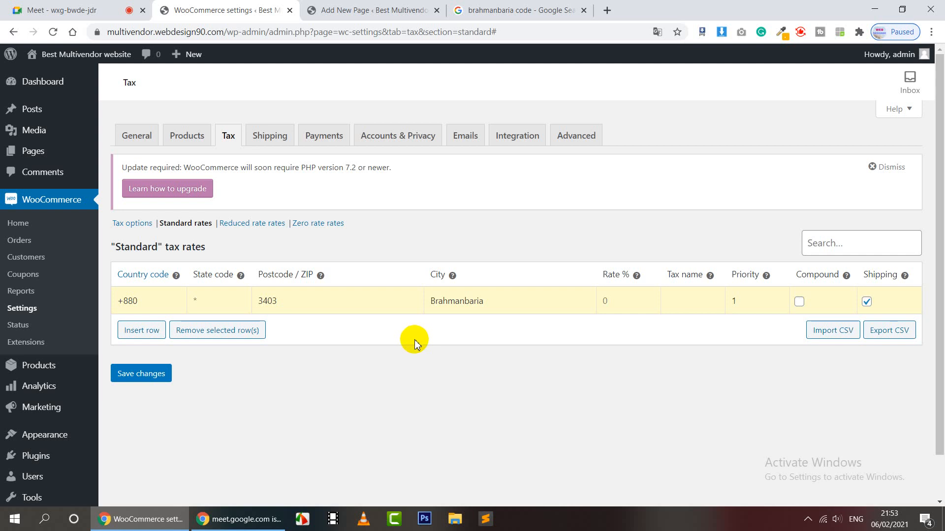
left_click(619, 308)
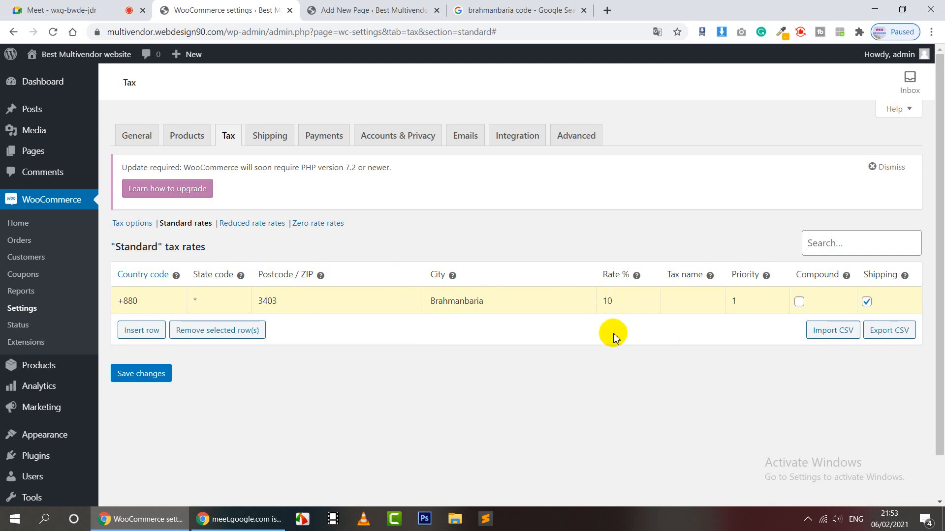
left_click(694, 297)
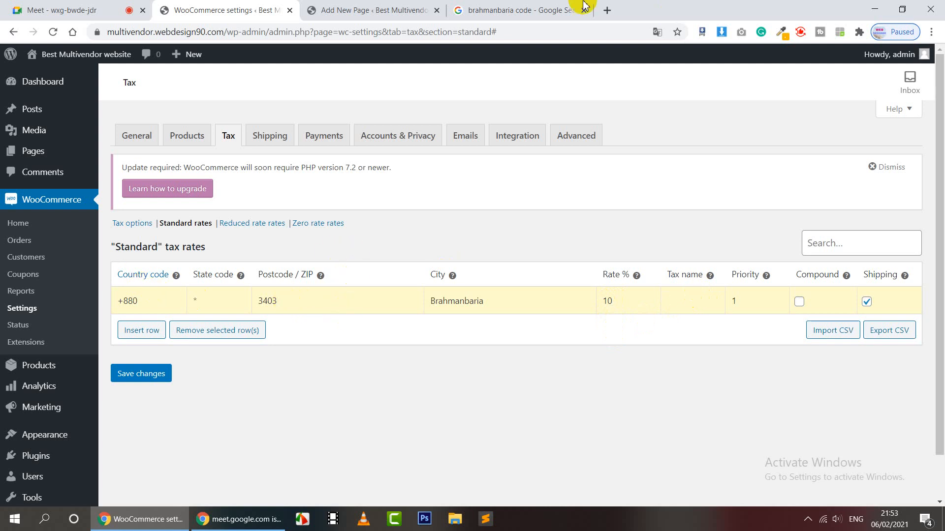
Step: Switch to the Google results and search for "dhaka post code" to look up the city's postal codes
left_click(541, 9)
left_click(497, 31)
type("dha")
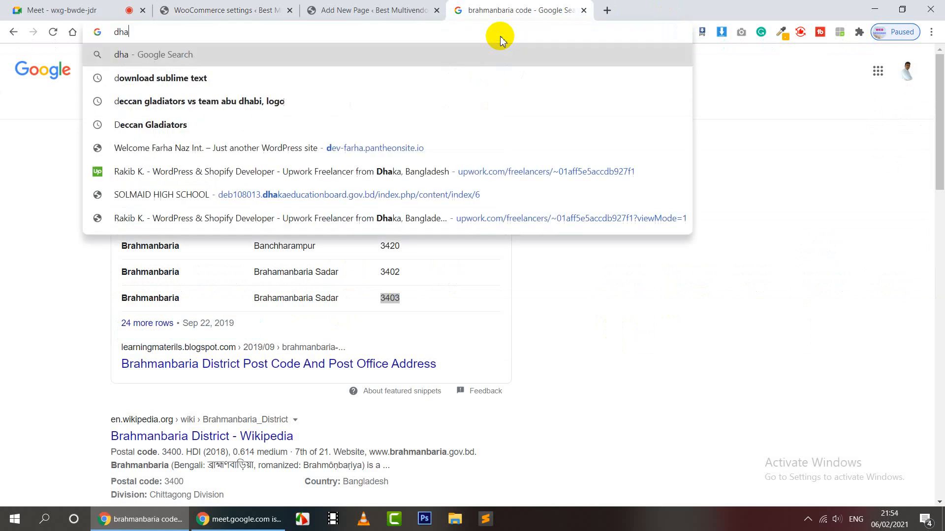
type("ka code")
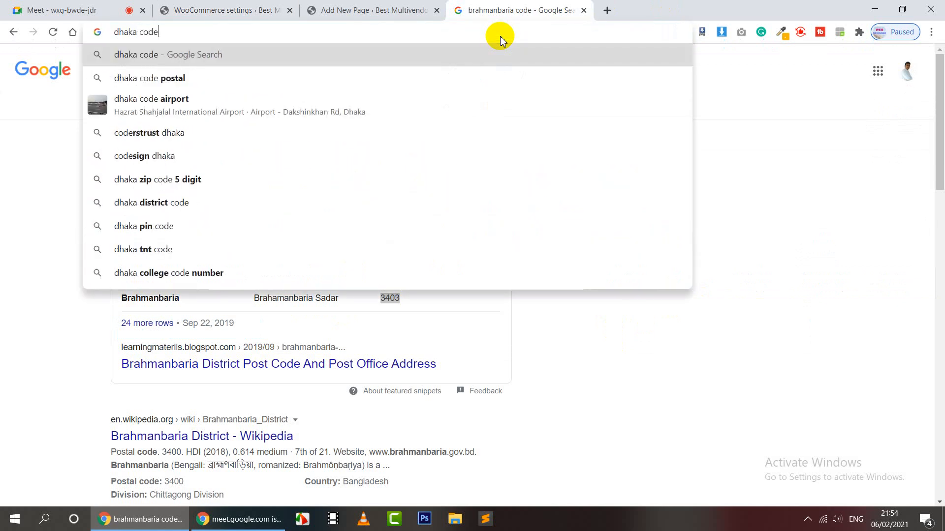
key("BackSpace")
key("BackSpace")
key("BackSpace")
key("BackSpace")
key("BackSpace")
type("post code")
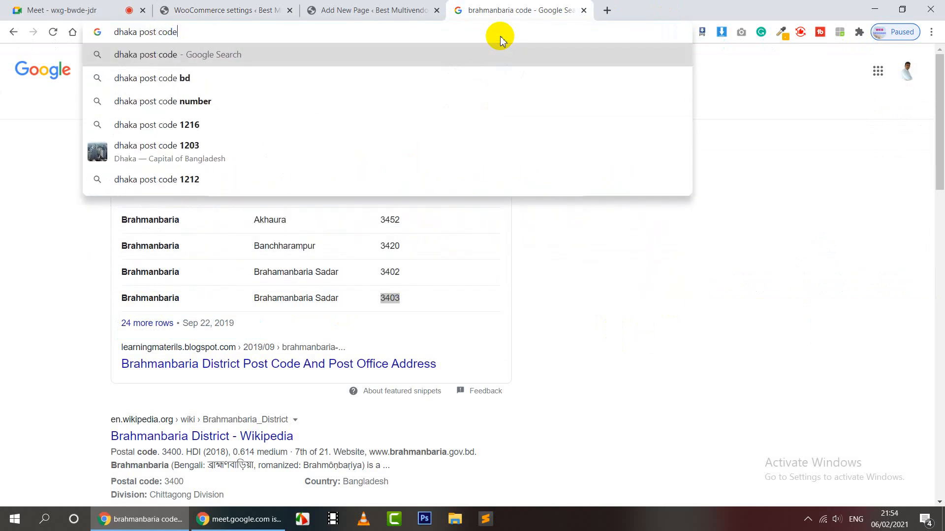
key("Return")
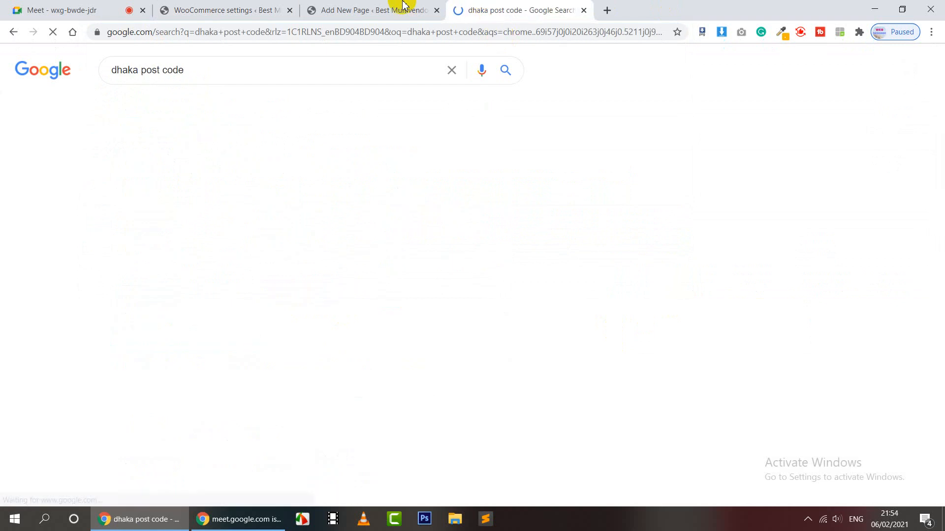
Step: Return to the WooCommerce tax settings and set the standard tax rate row's postcode to 1212
left_click(383, 9)
left_click(232, 9)
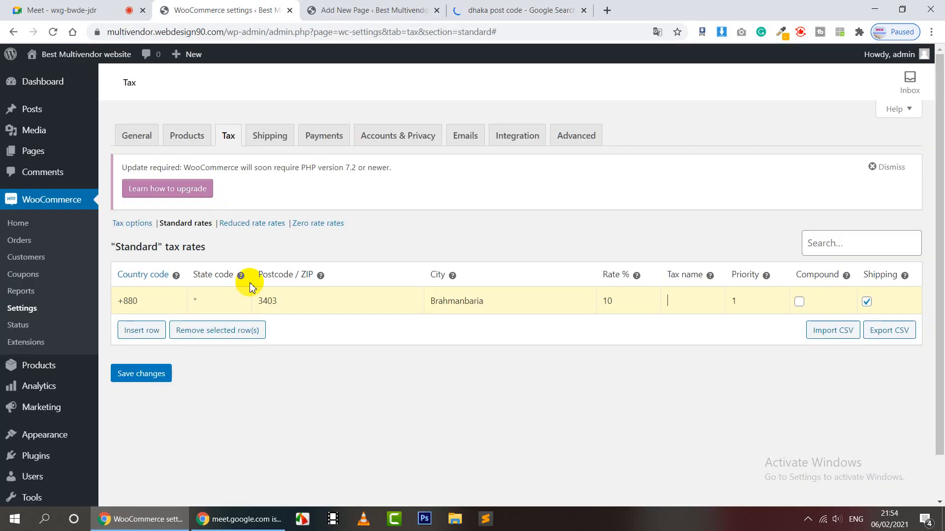
left_click(273, 305)
type("1212")
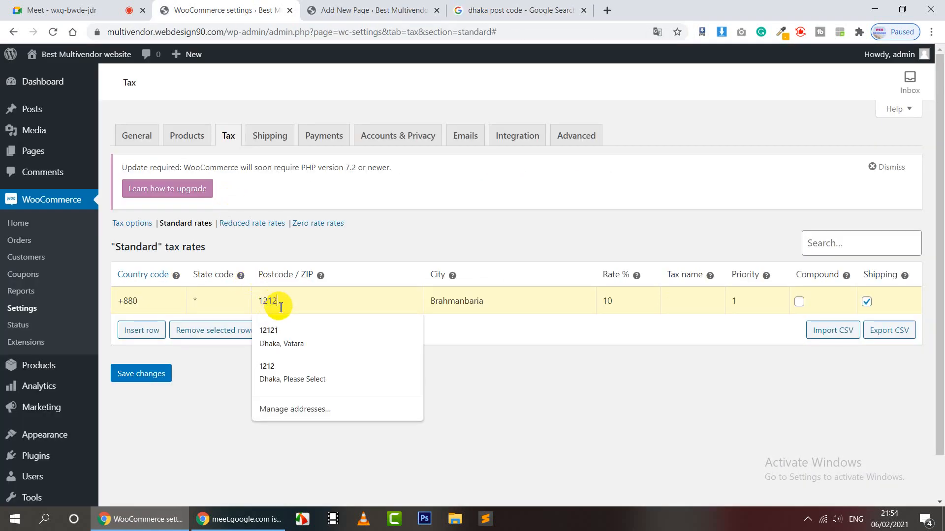
left_click(400, 383)
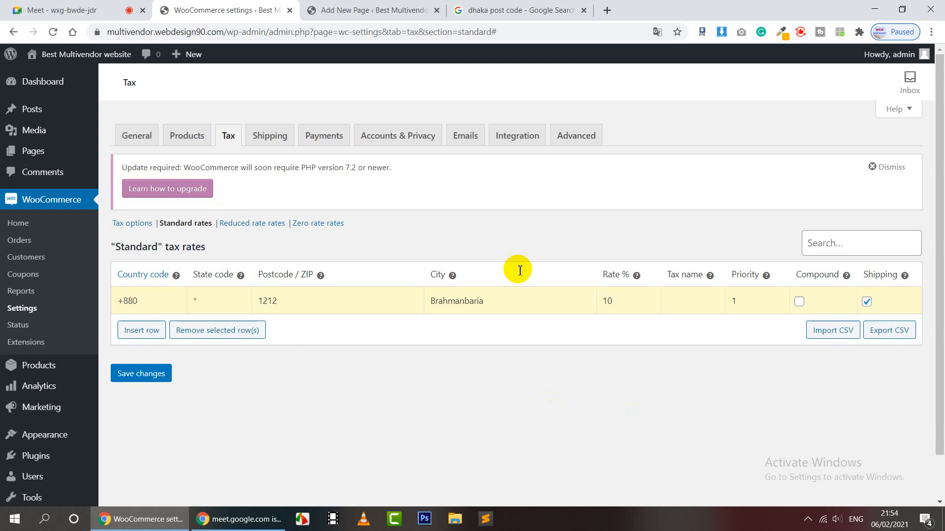
Step: Switch to the Google results, examine the listed Dhaka postal codes, and return to the WooCommerce tax settings
left_click(487, 9)
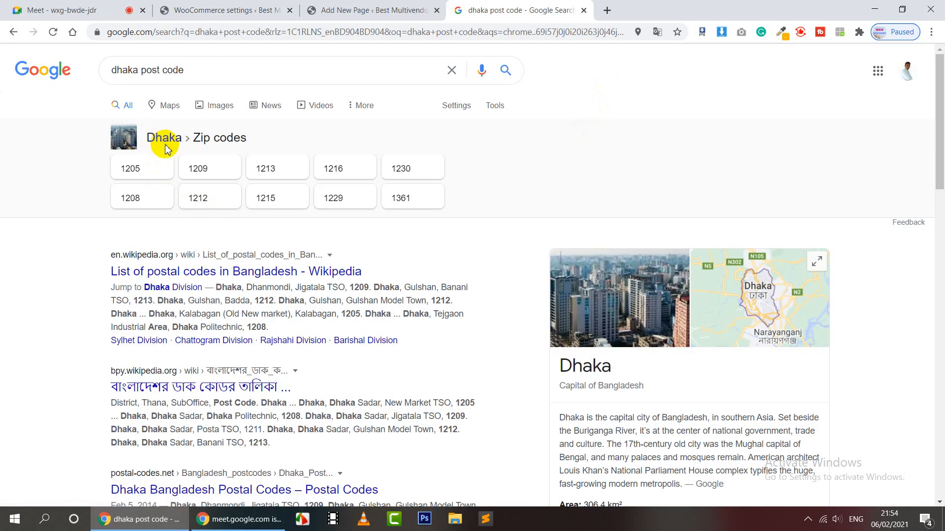
scroll(637, 423, "down", 3)
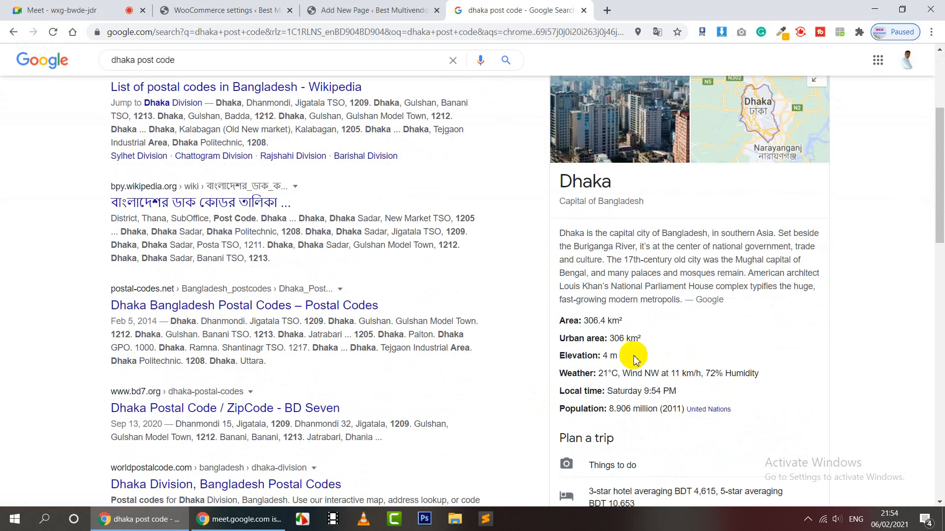
scroll(640, 383, "down", 1)
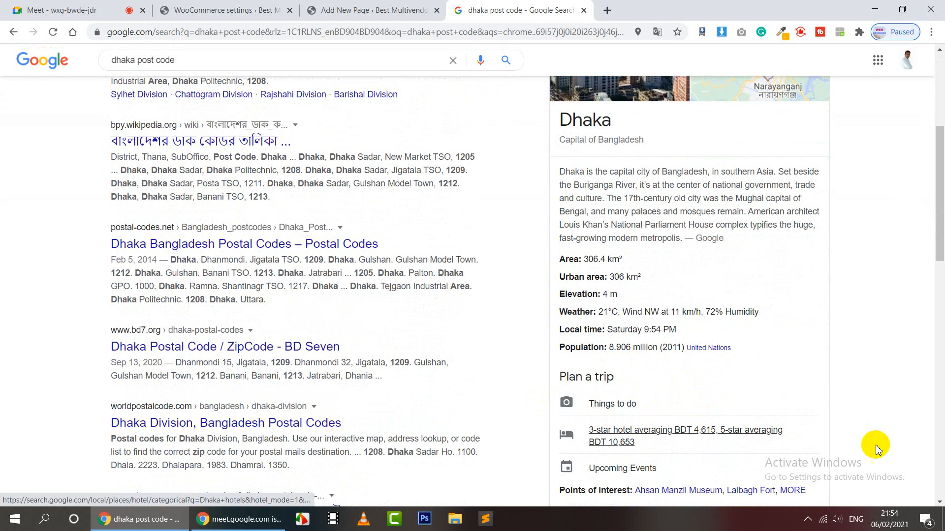
scroll(701, 408, "down", 2)
left_click(374, 10)
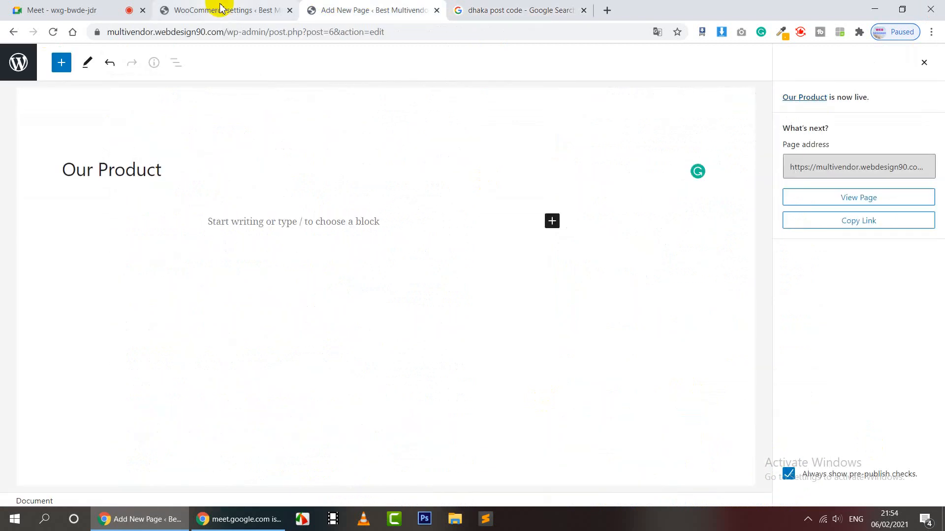
left_click(226, 9)
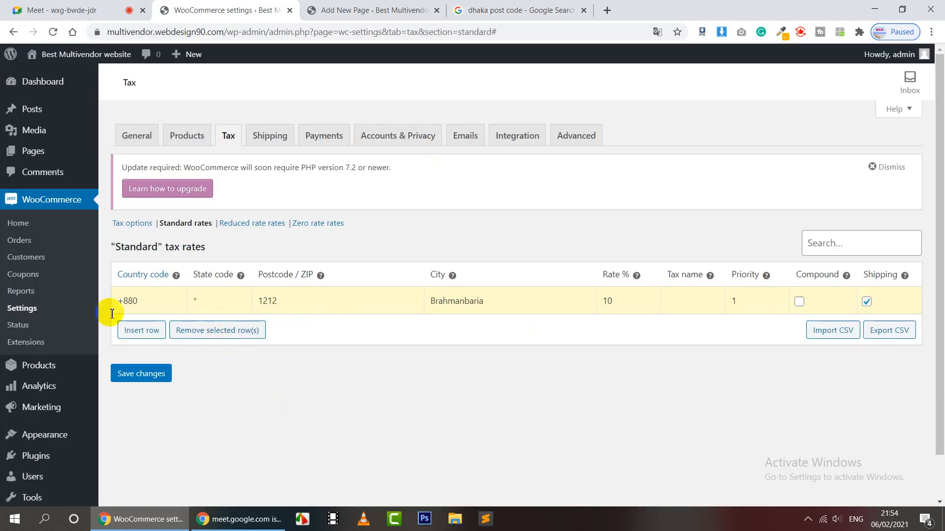
Step: Set the tax rate row's city to Dhaka and its tax name to "dhaka tax", and save the changes
double_click(486, 302)
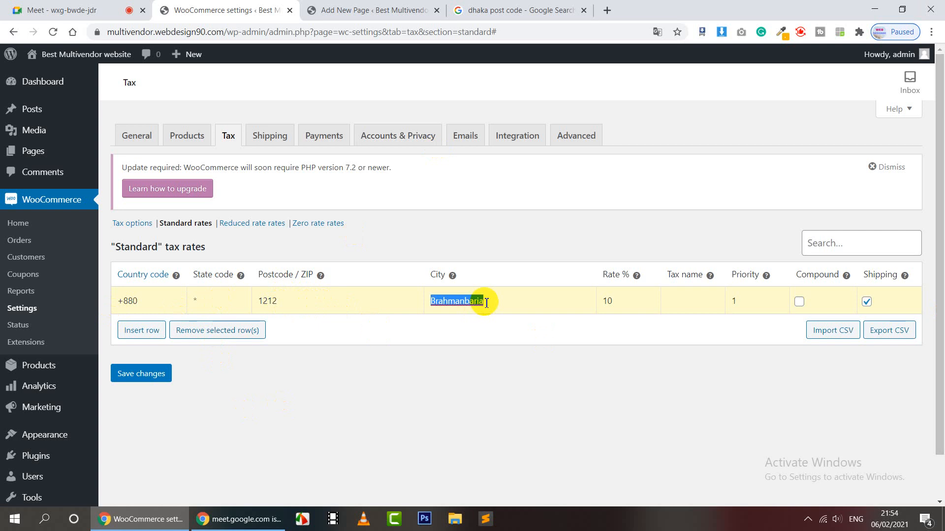
type("Dhaka")
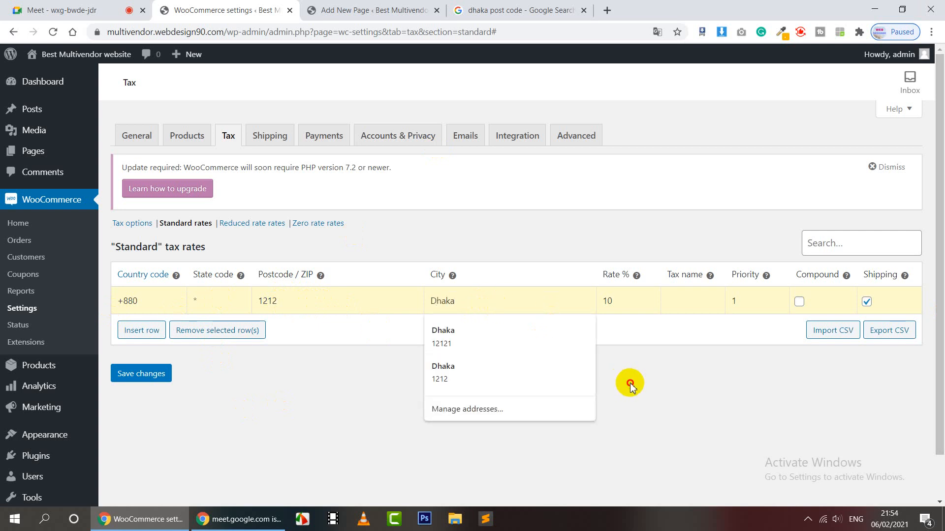
left_click(626, 380)
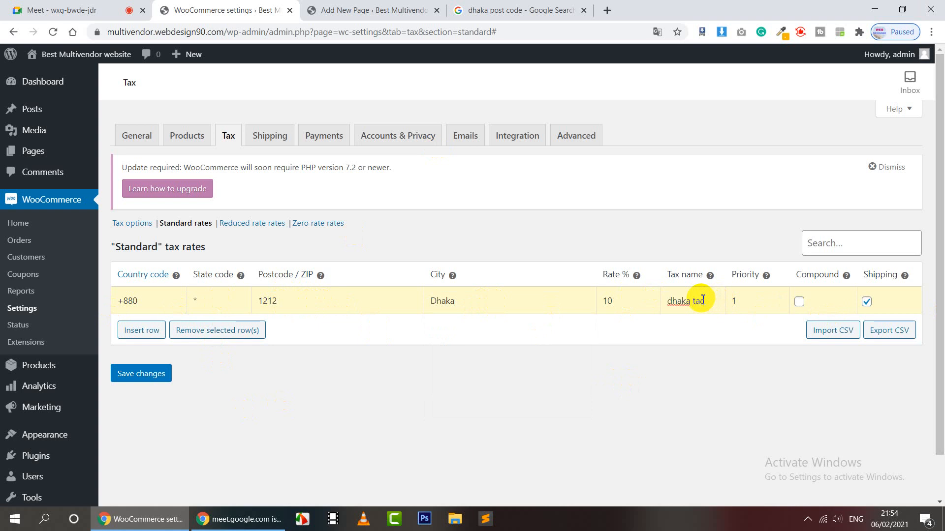
left_click(787, 363)
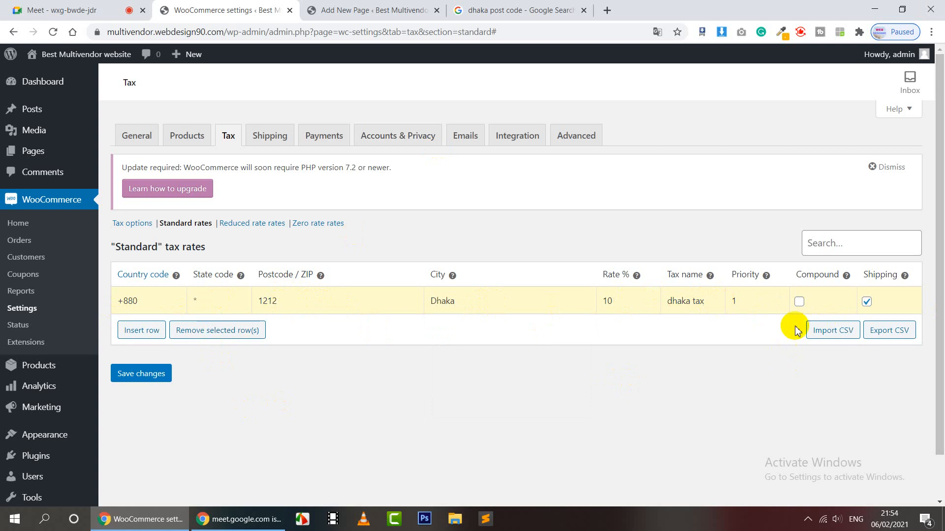
left_click(146, 379)
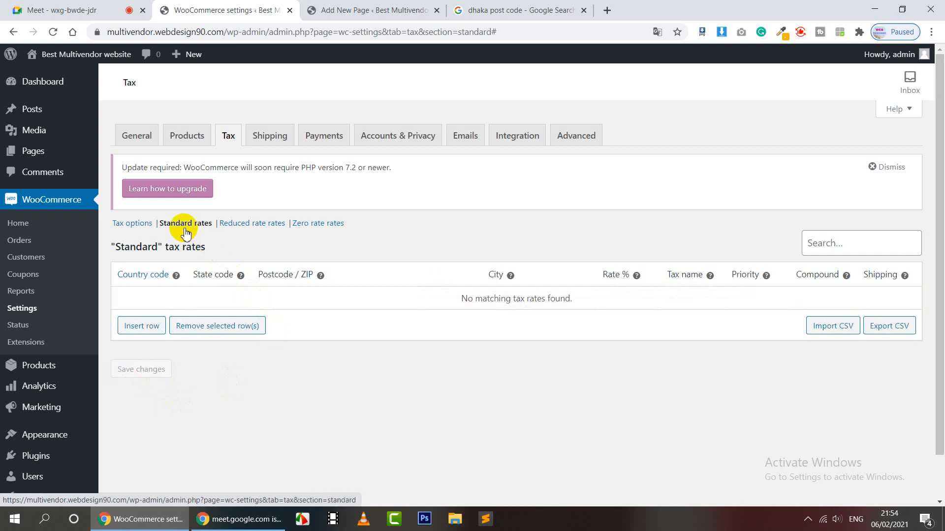
Step: Insert a new standard tax rate row for all locations and set its rate to 10 percent
left_click(156, 331)
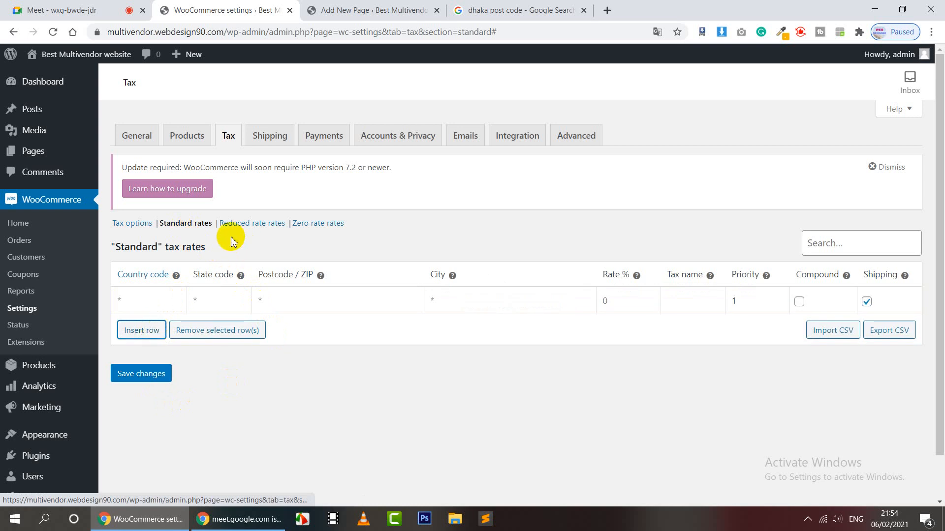
left_click(154, 301)
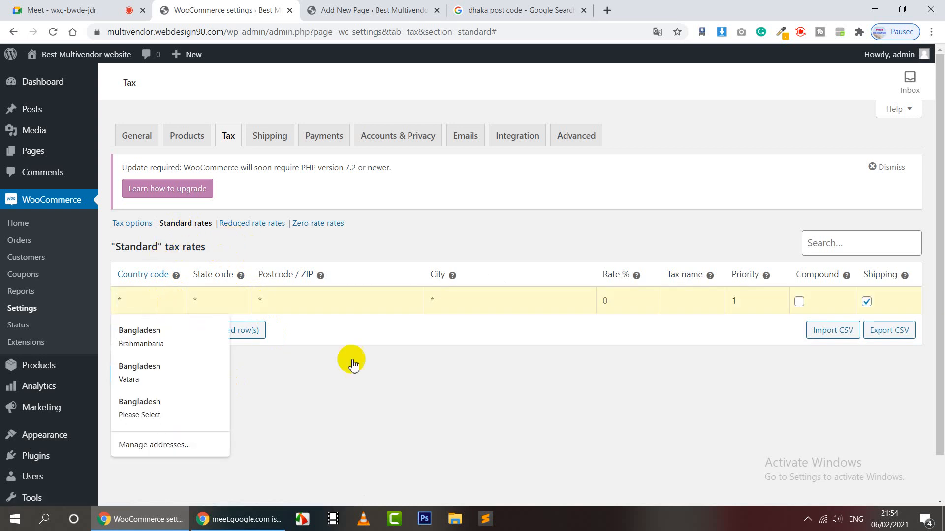
left_click(425, 382)
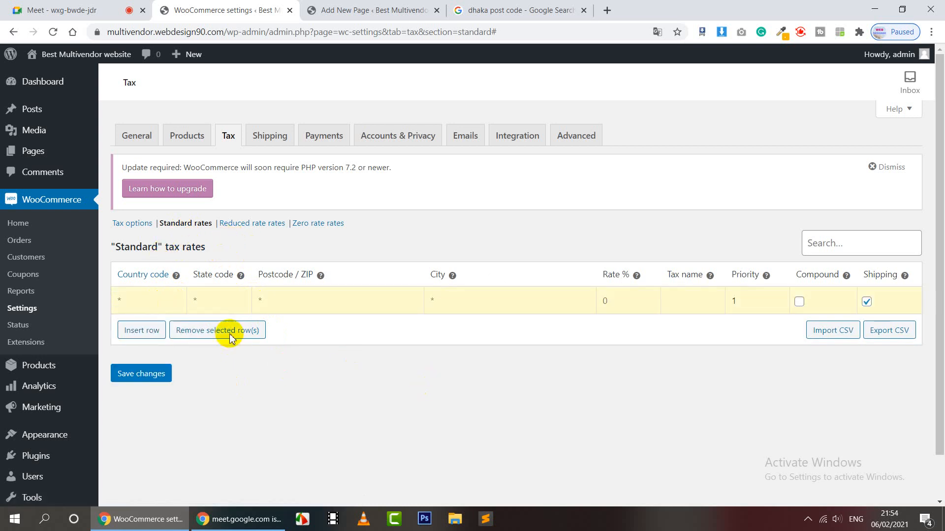
left_click(665, 300)
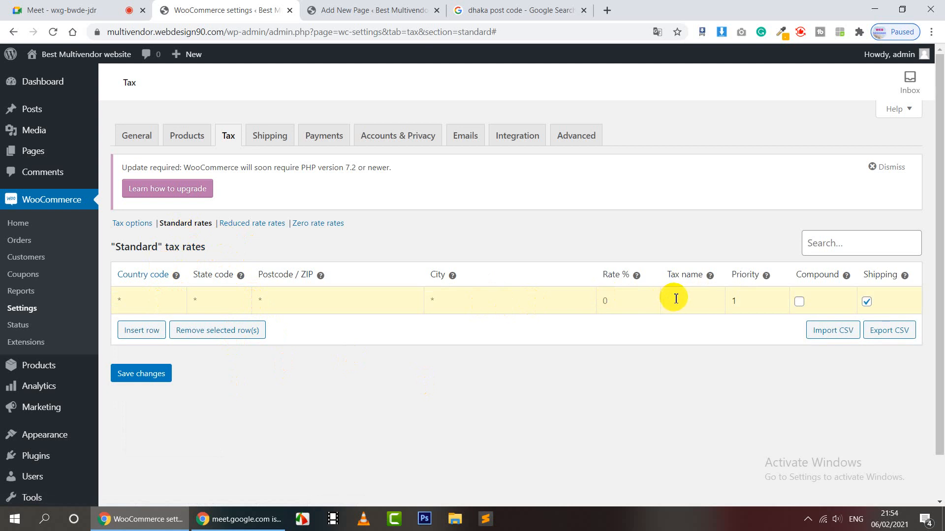
left_click(626, 309)
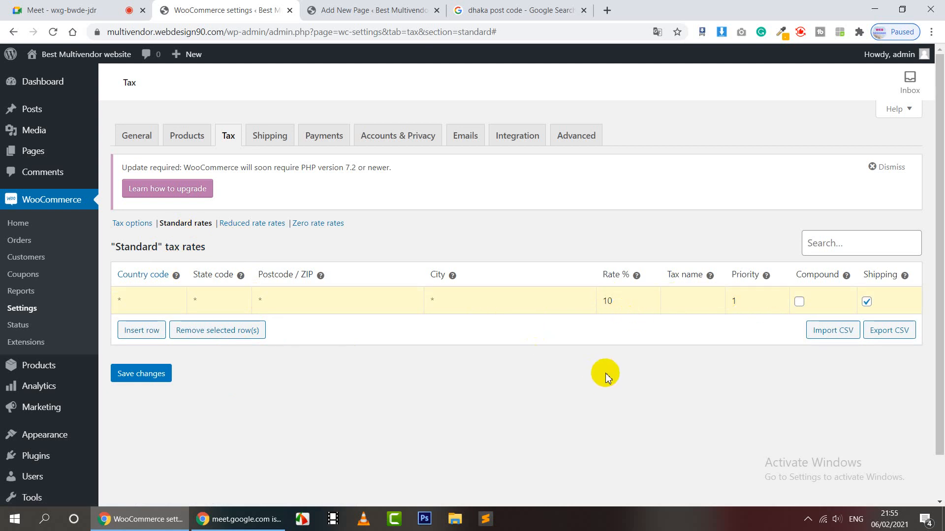
Step: Insert a second empty row in the standard tax rates and remove it again
left_click(148, 330)
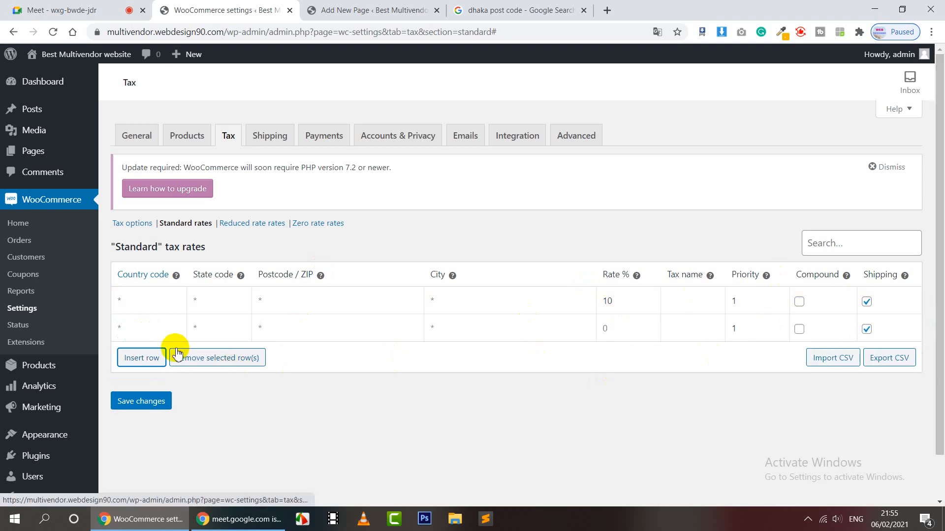
left_click(219, 356)
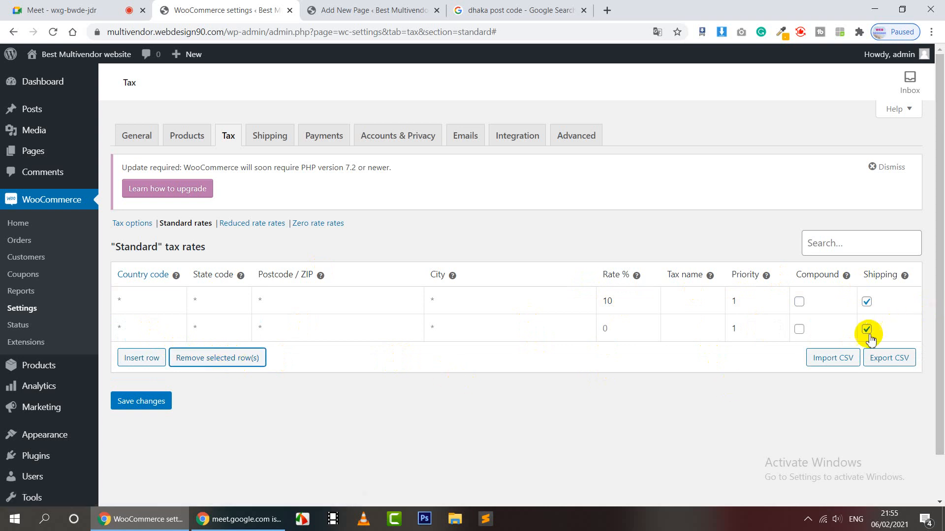
left_click(158, 326)
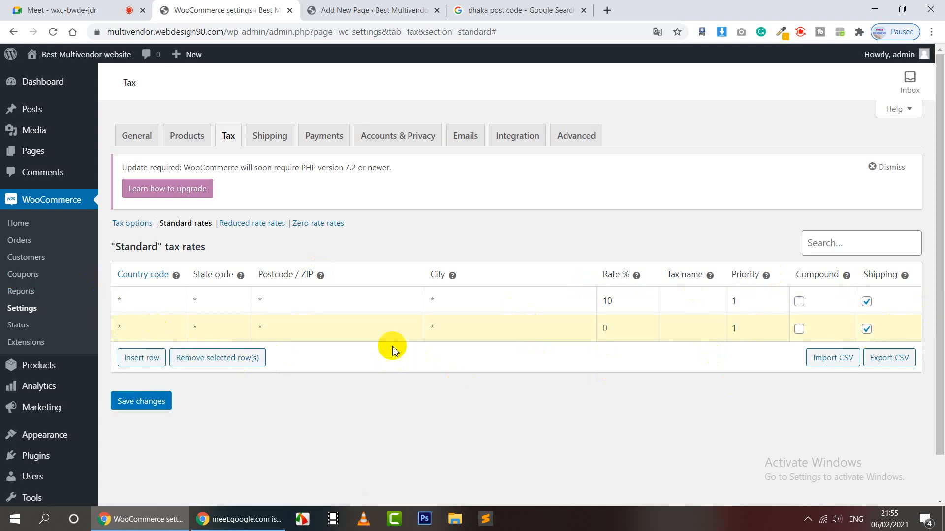
left_click(238, 319)
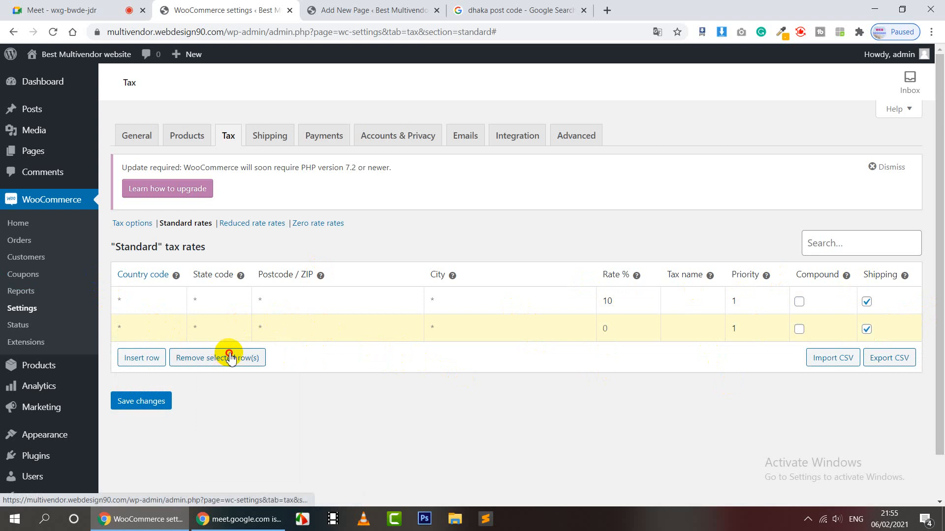
left_click(228, 358)
Step: Save the changes to the standard tax rates
left_click(154, 378)
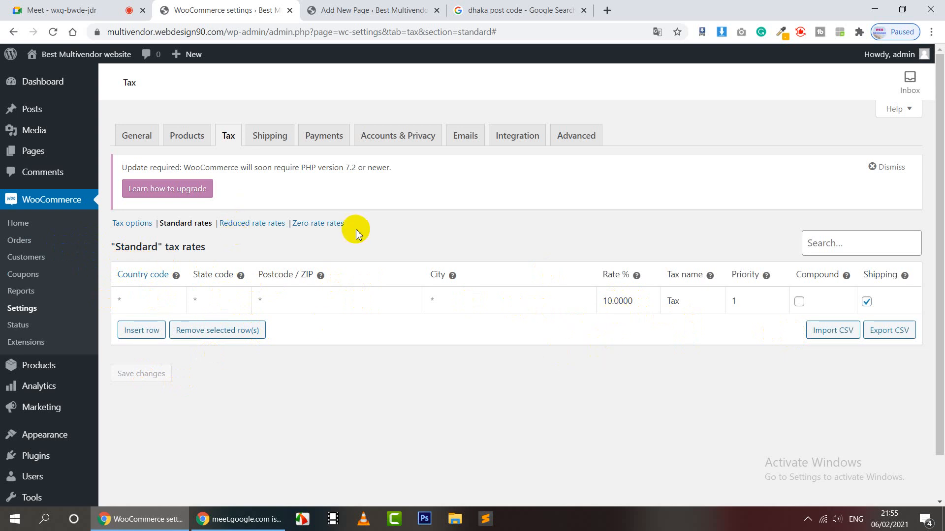
Step: Open the zero rate tax rates and insert a row for all locations with its rate set to 0 percent
left_click(319, 228)
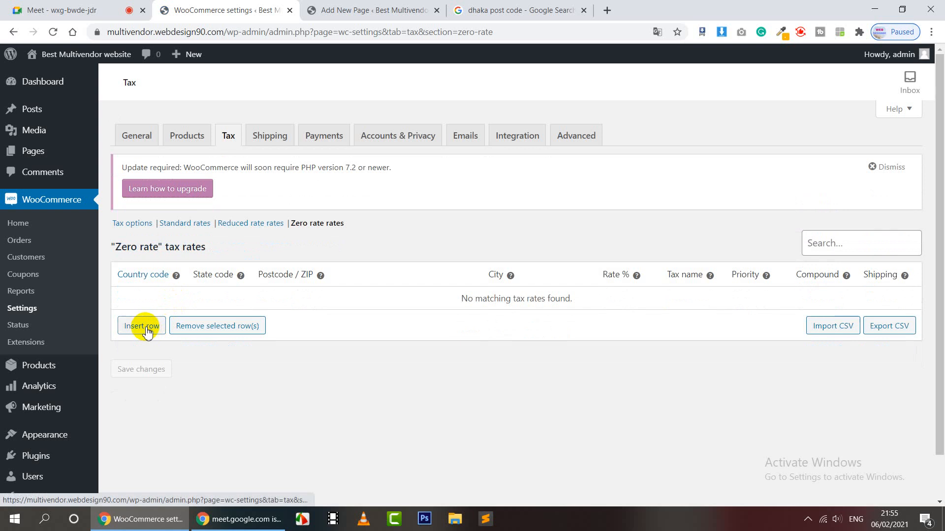
left_click(147, 332)
left_click(617, 304)
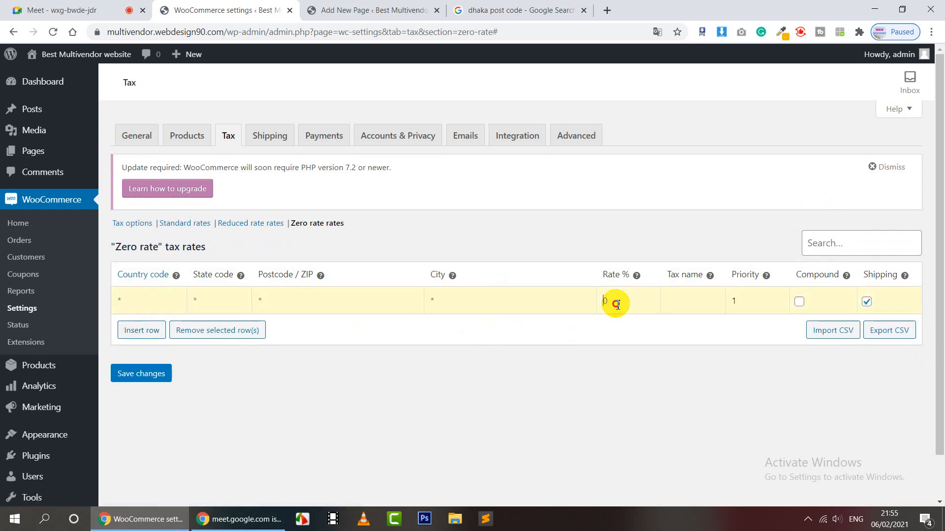
type("0")
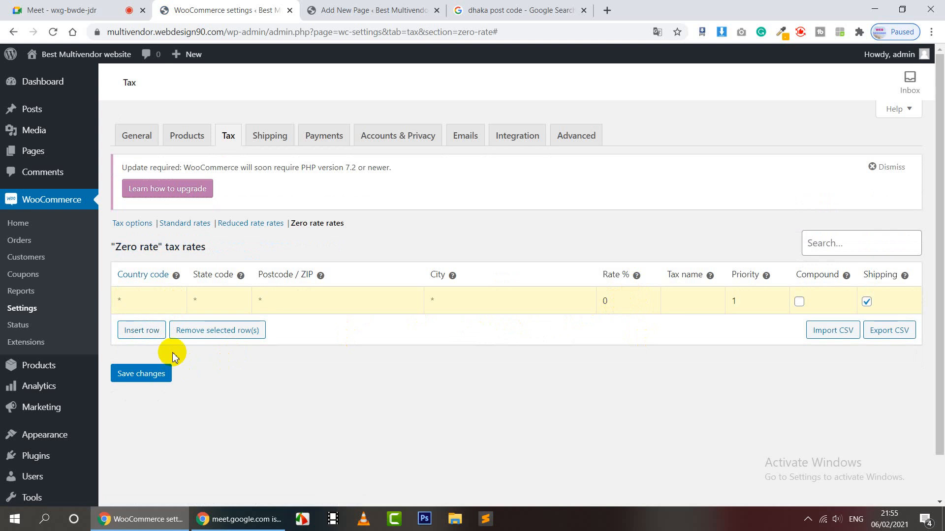
Step: Insert a second empty row in the zero rate tax rates and remove it again
left_click(140, 330)
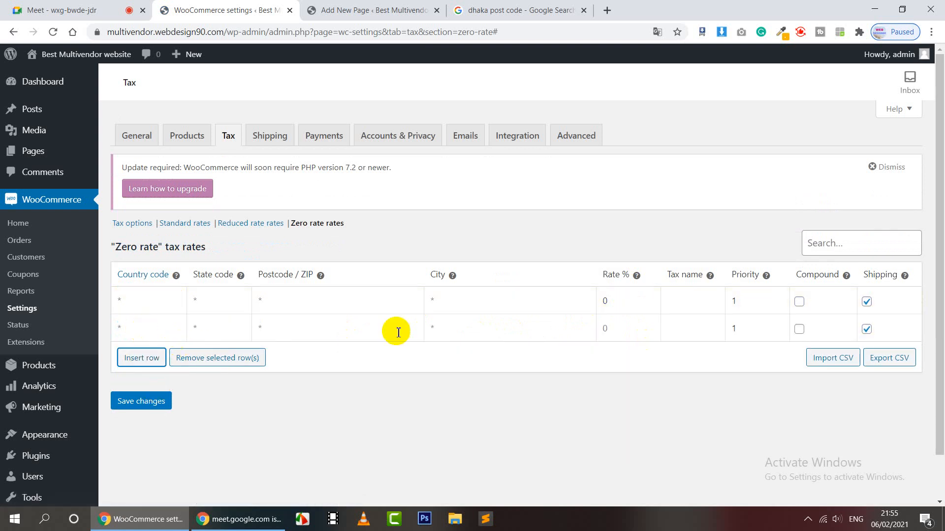
left_click(152, 327)
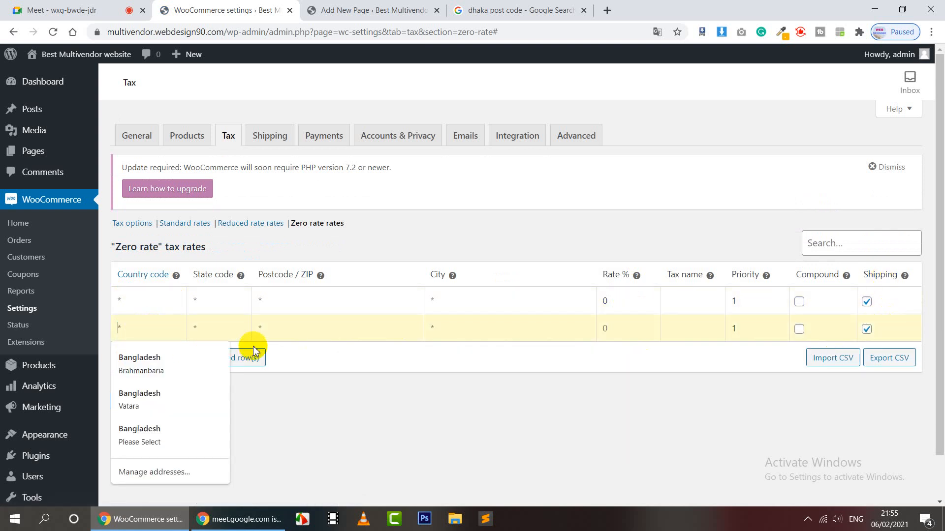
left_click(245, 330)
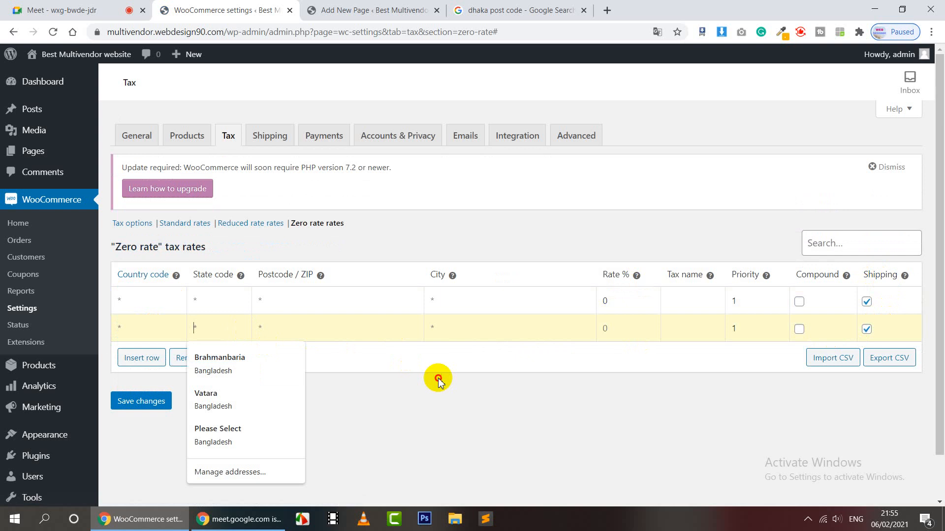
left_click(222, 358)
Step: Save the zero rate tax rates and open the store's shipping zone settings
left_click(147, 375)
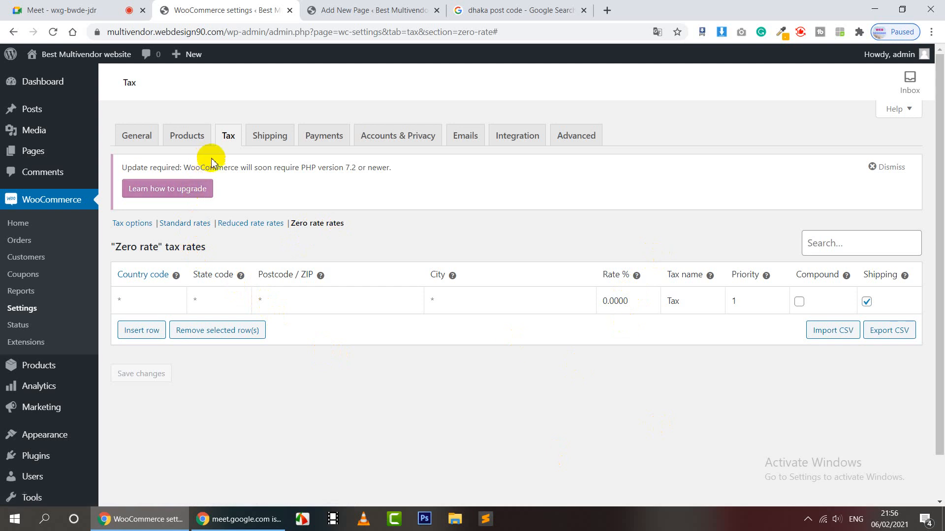
left_click(268, 140)
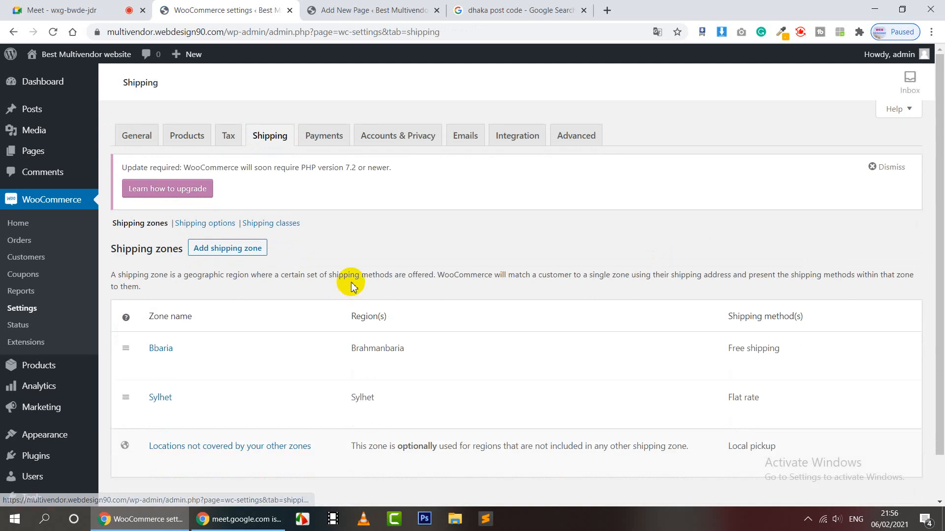
Step: Open the store's payment method settings and enable direct bank transfer
scroll(349, 280, "down", 1)
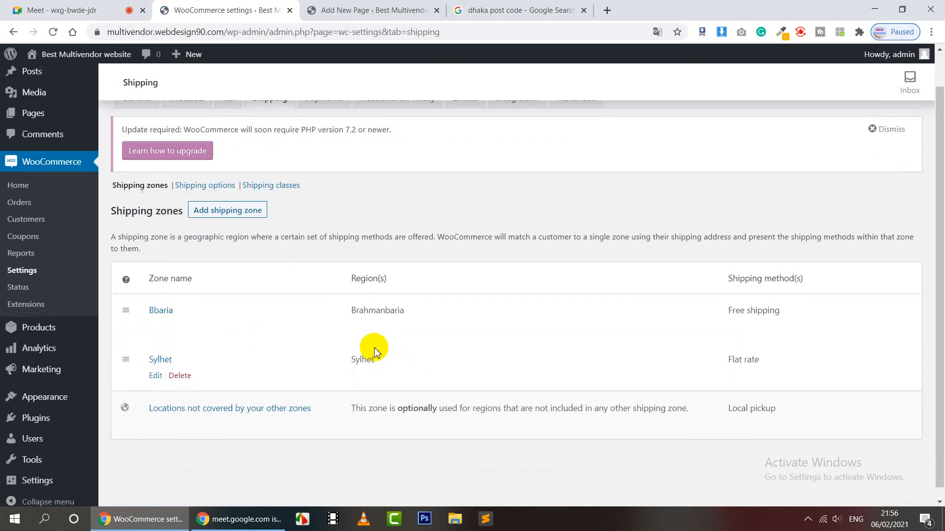
scroll(373, 348, "up", 1)
left_click(332, 140)
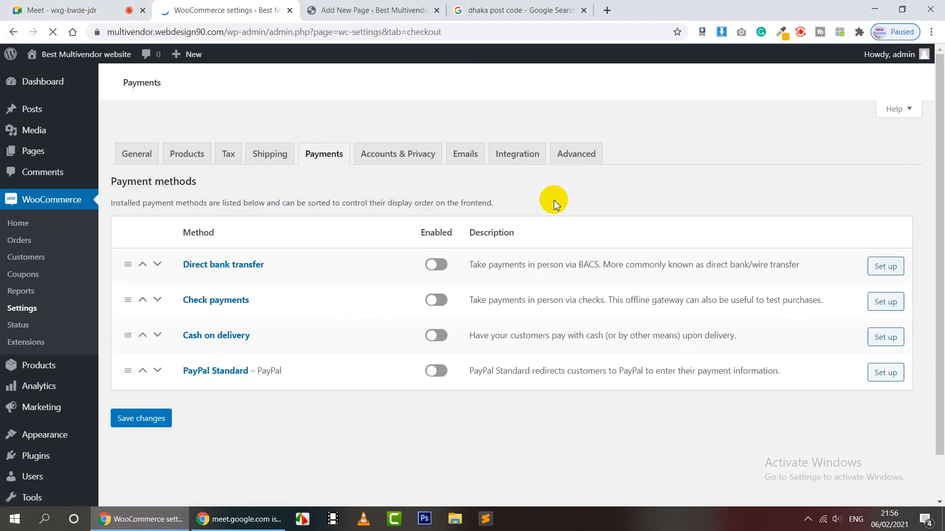
scroll(206, 279, "down", 1)
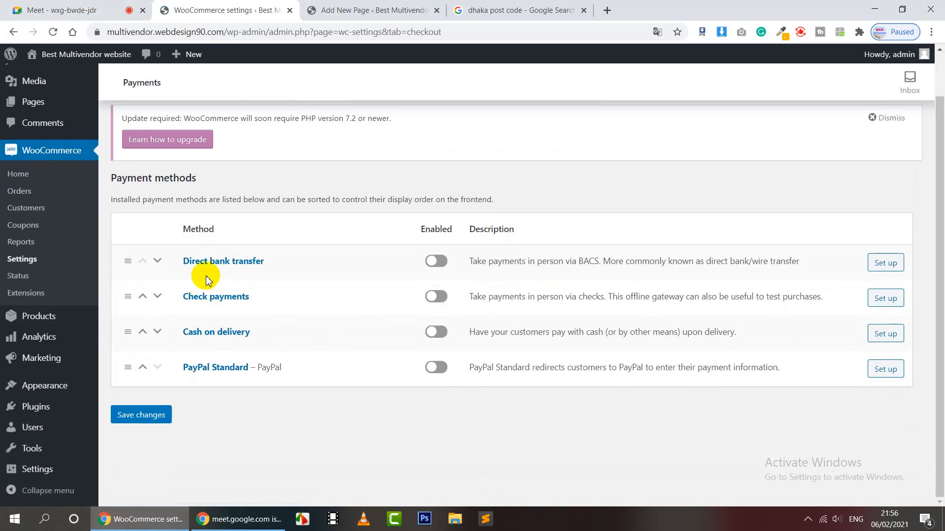
left_click(438, 263)
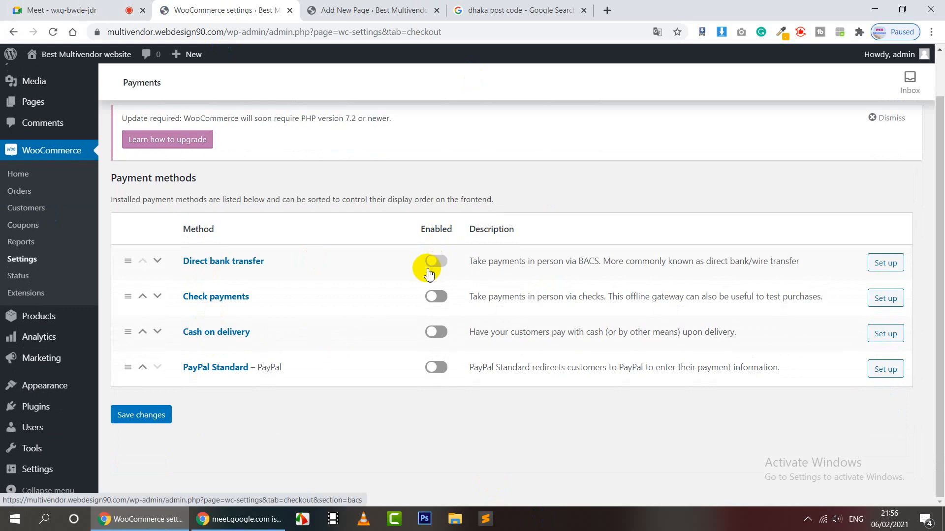
Step: Open the direct bank transfer setup and examine its description, instructions and bank account detail fields
left_click(885, 264)
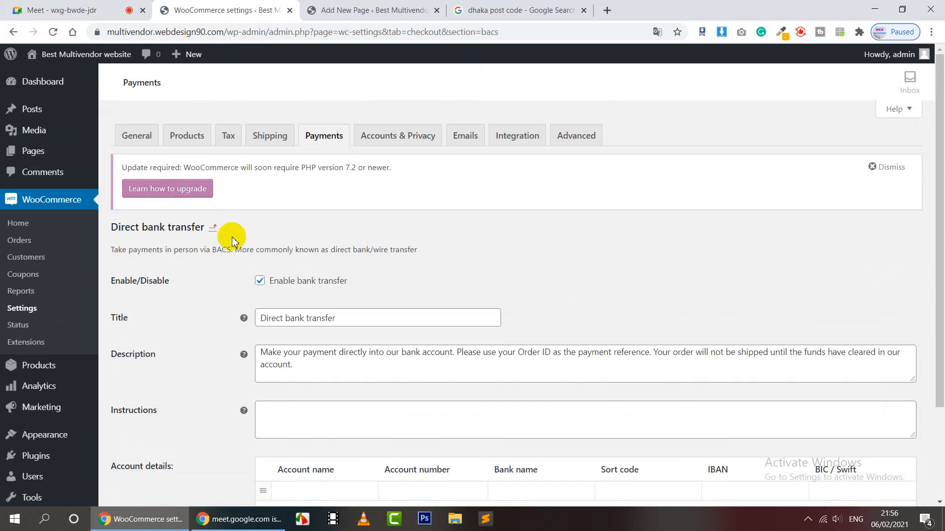
scroll(231, 270, "down", 3)
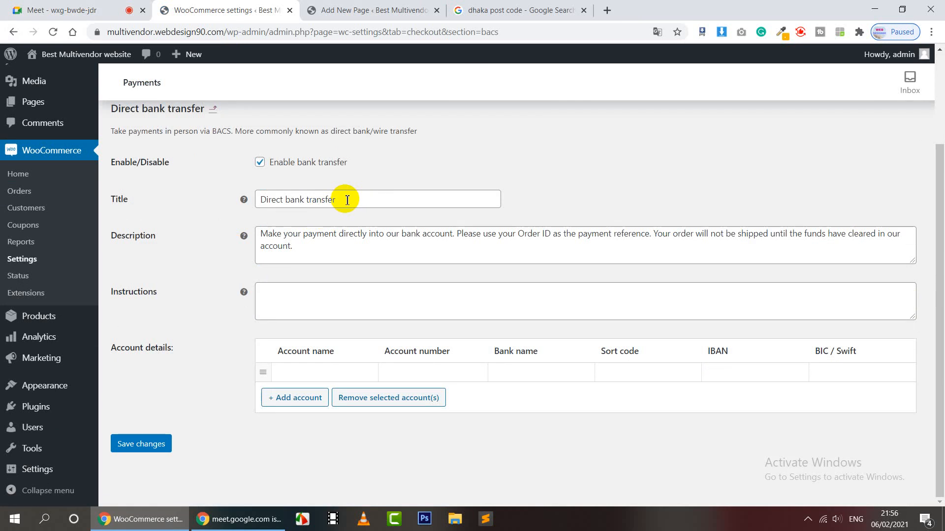
left_click(309, 250)
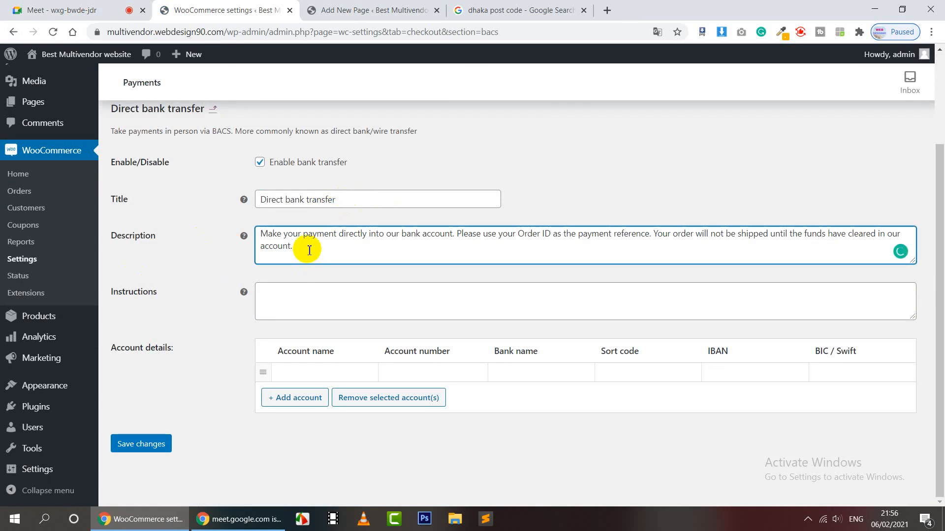
left_click(374, 306)
left_click(328, 351)
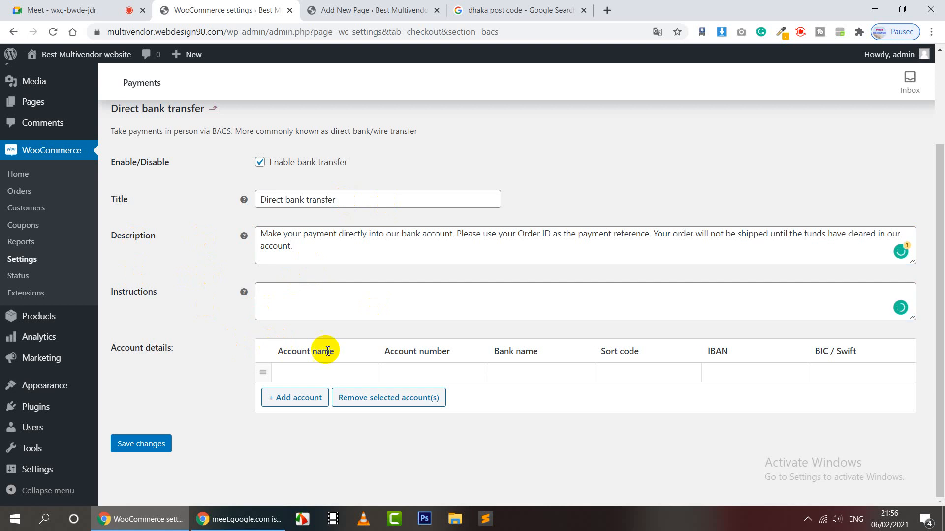
left_click(332, 367)
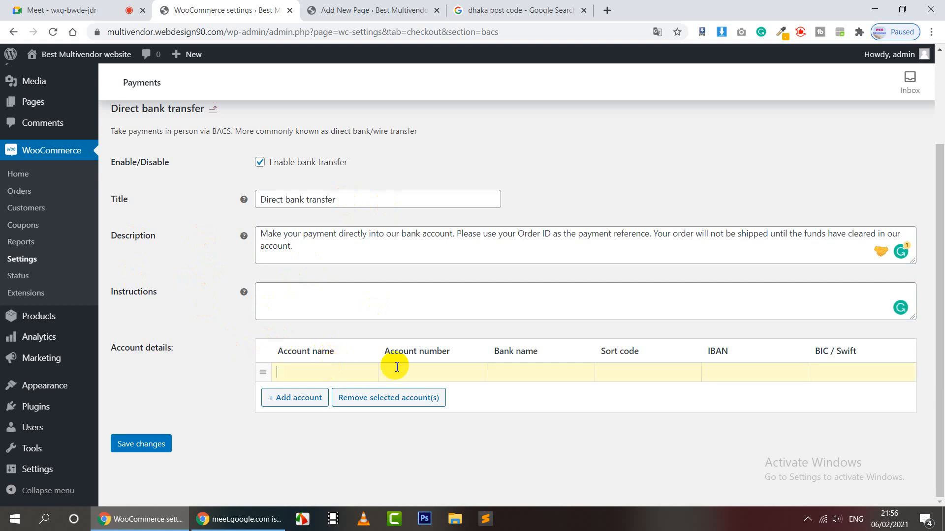
left_click(531, 376)
left_click(317, 379)
left_click(426, 373)
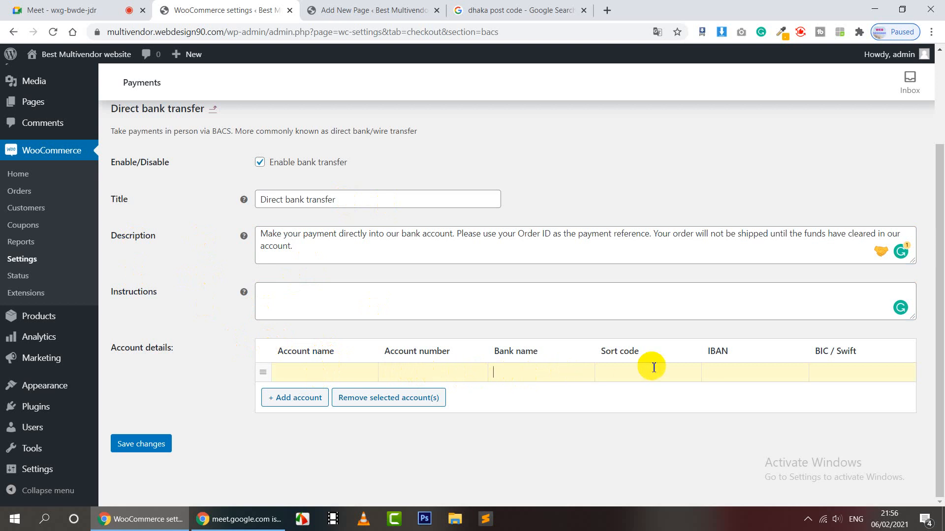
left_click(742, 367)
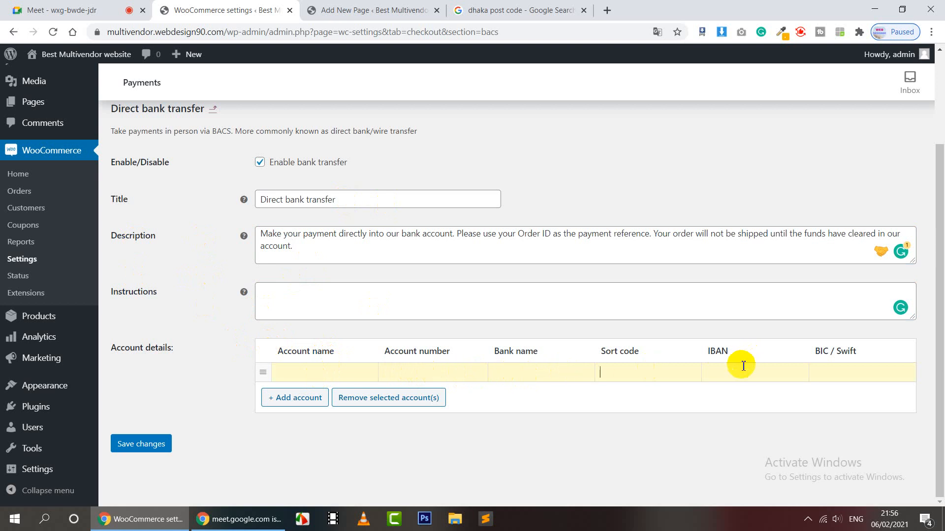
left_click(835, 373)
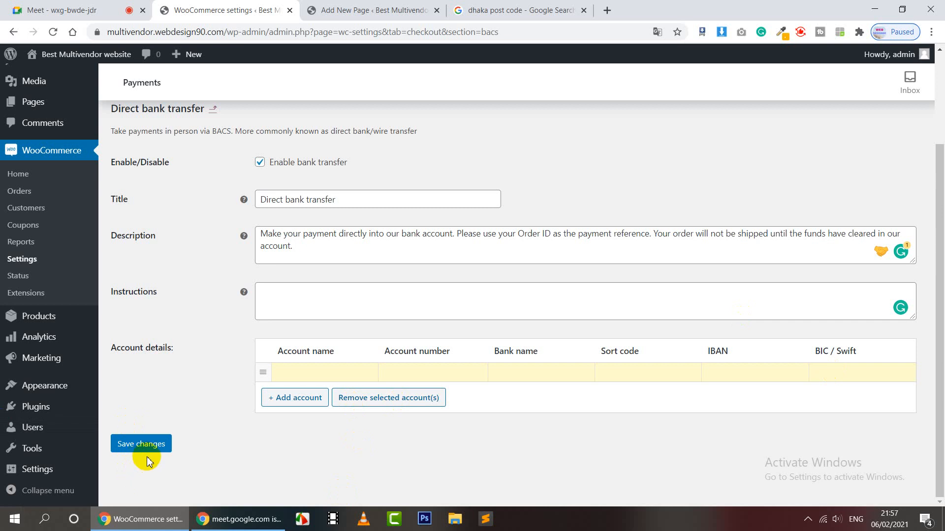
scroll(147, 460, "up", 1)
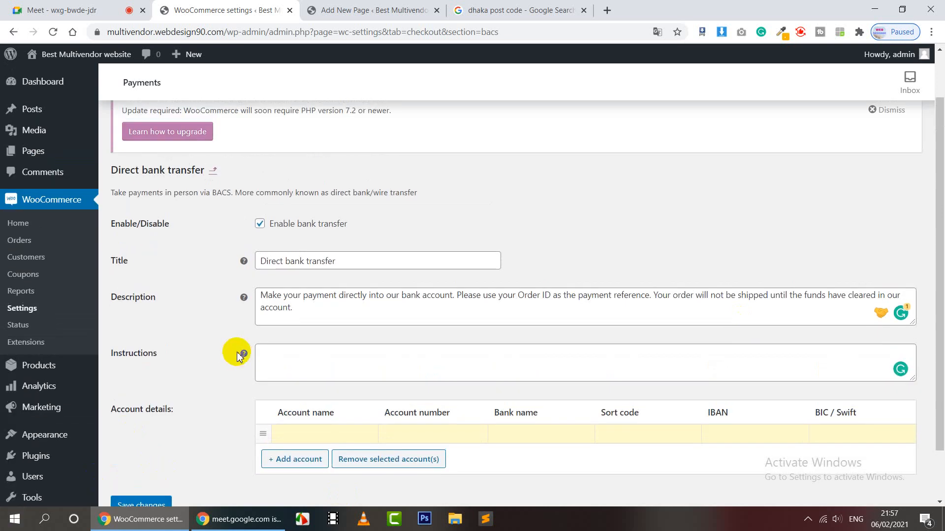
scroll(422, 333, "down", 1)
scroll(423, 339, "up", 2)
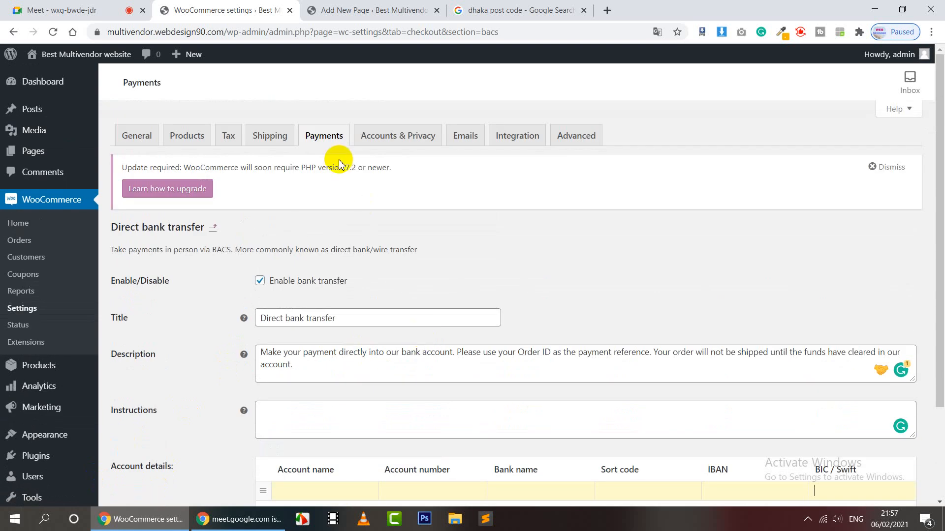
Step: Return to the payment methods list and enable Cash on delivery and PayPal Standard
left_click(213, 227)
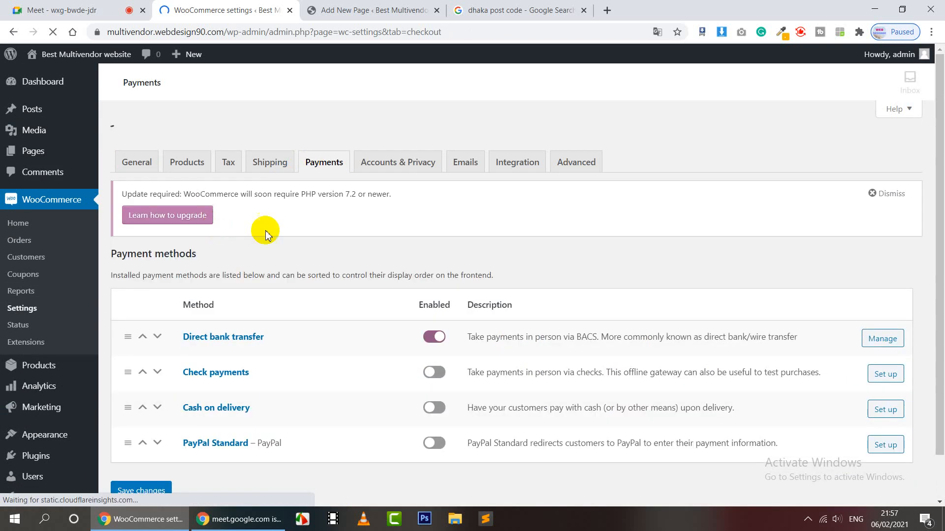
scroll(516, 290, "down", 2)
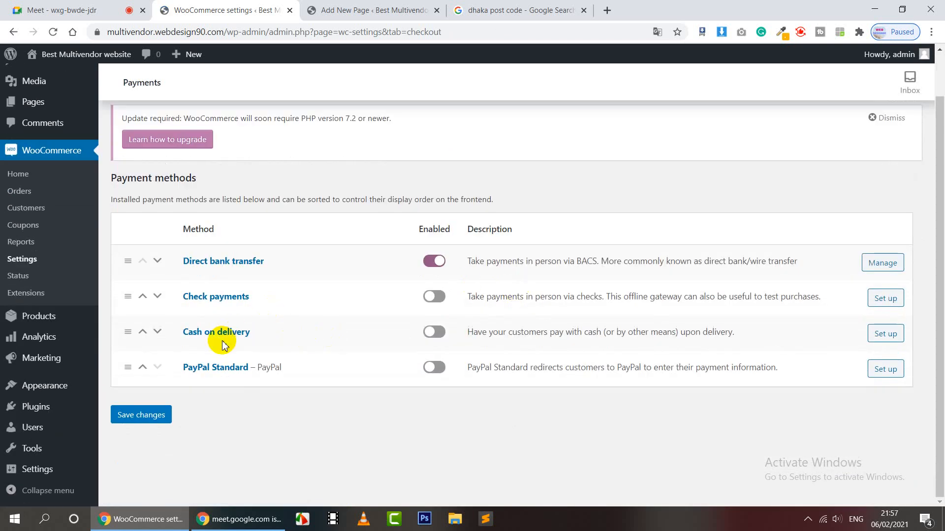
left_click(437, 334)
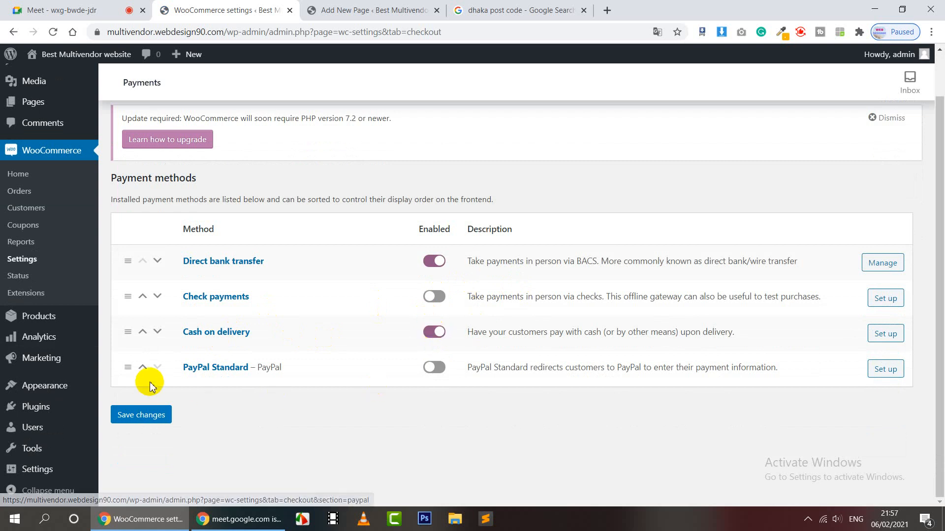
left_click(432, 367)
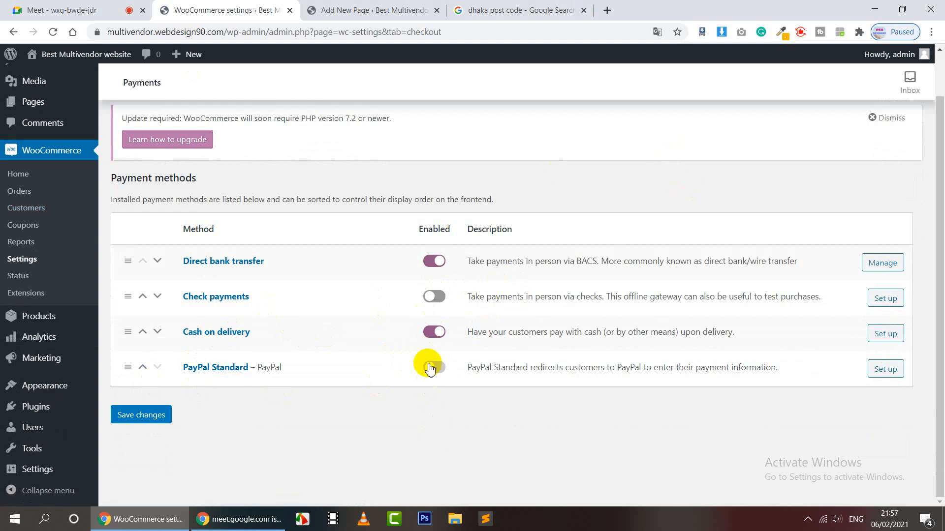
left_click(435, 369)
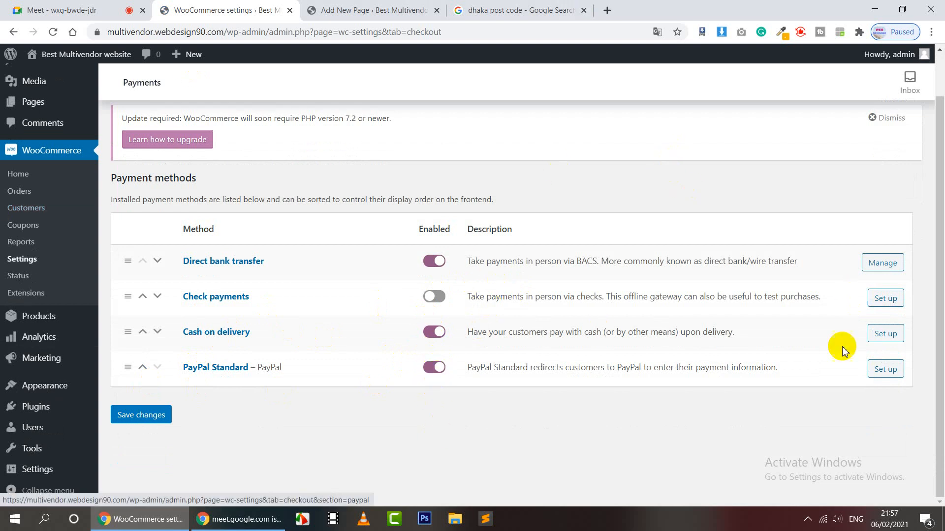
Step: Dismiss the PHP update notice in the PayPal Standard setup and review the gateway message
left_click(885, 370)
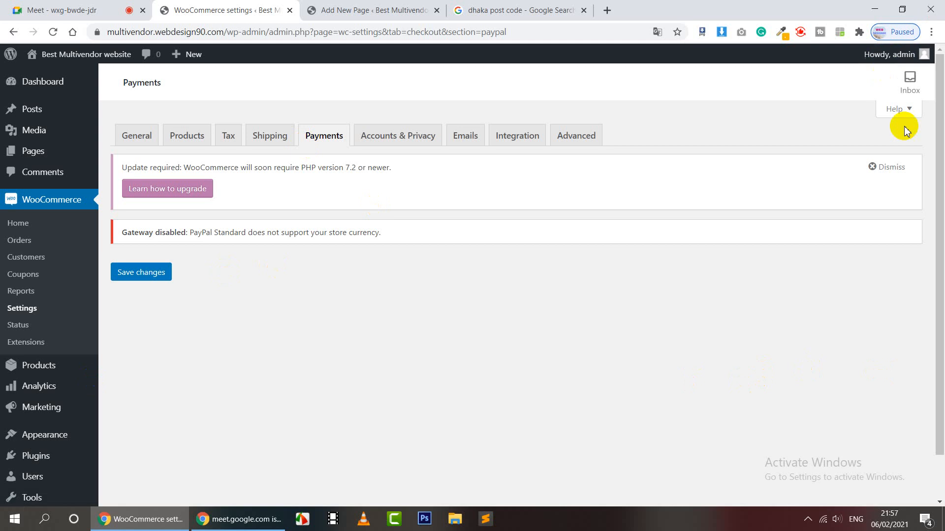
left_click(884, 166)
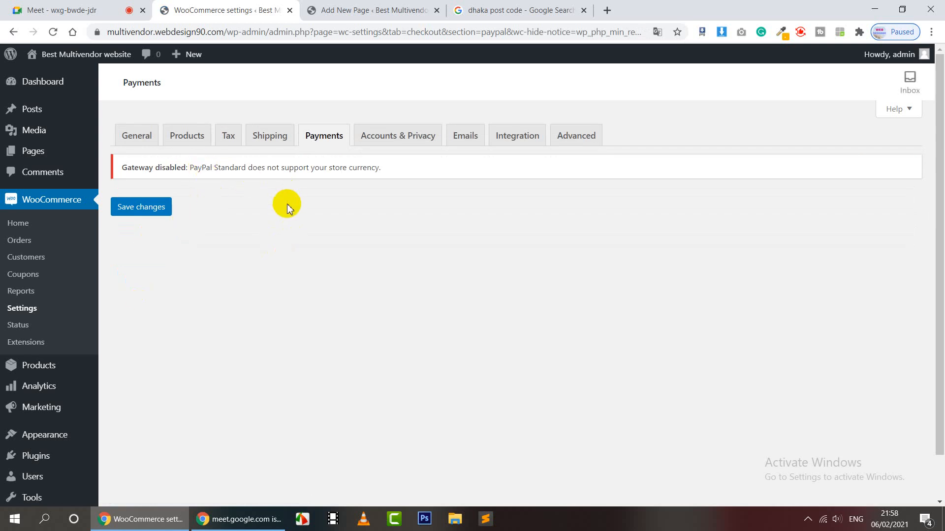
left_click(251, 171)
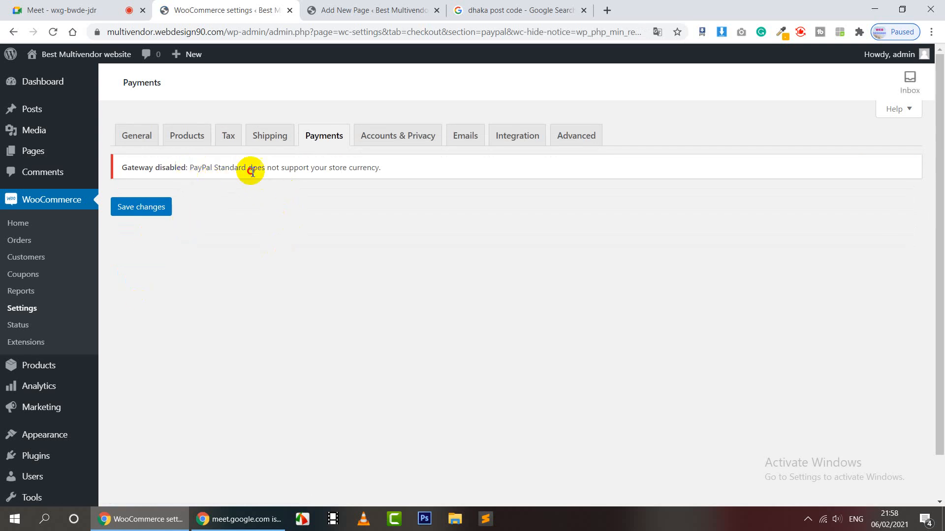
left_click_drag(251, 171, 381, 174)
left_click(395, 174)
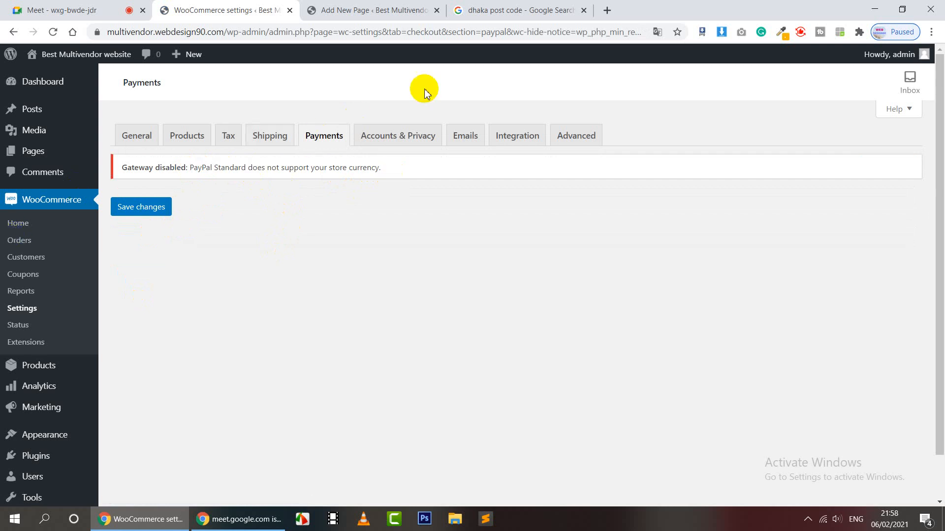
Step: Allow customers to log in during checkout and to create accounts during checkout and on the "My account" page, and save the account settings
left_click(412, 141)
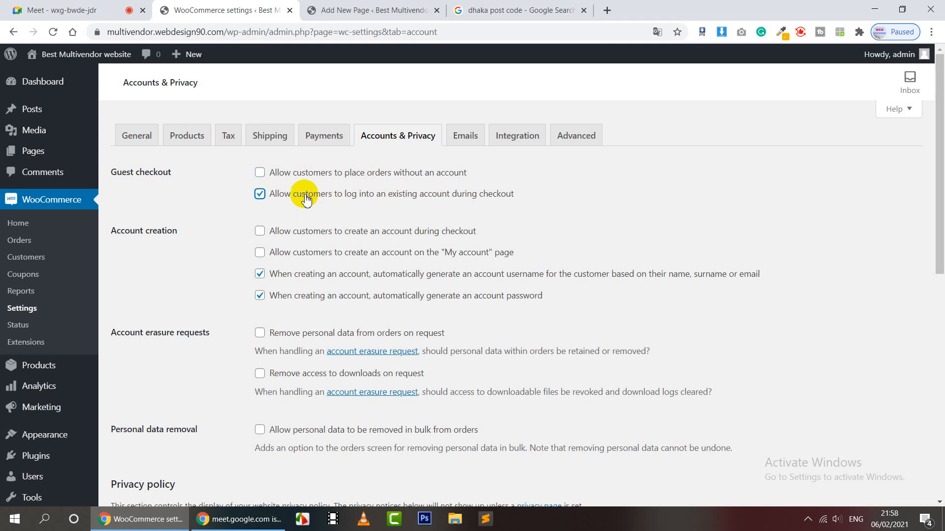
left_click(261, 232)
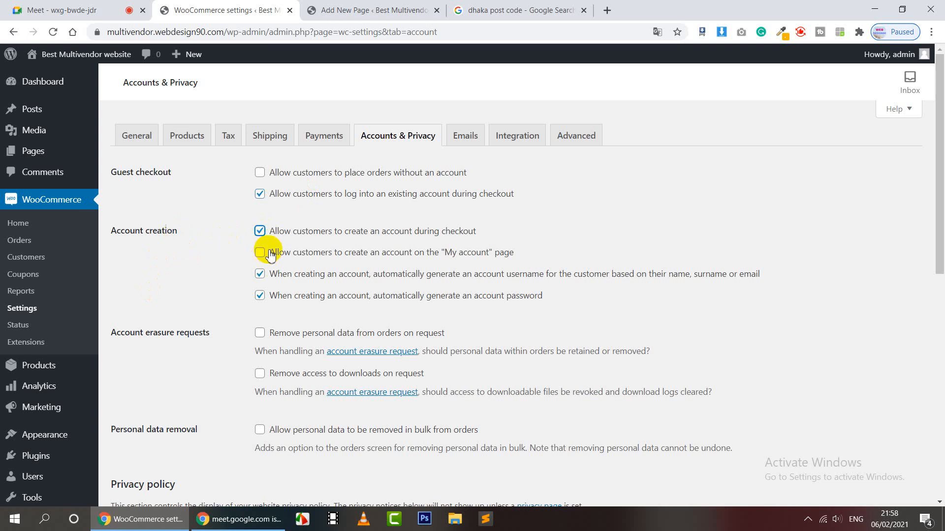
left_click(260, 252)
scroll(270, 253, "down", 1)
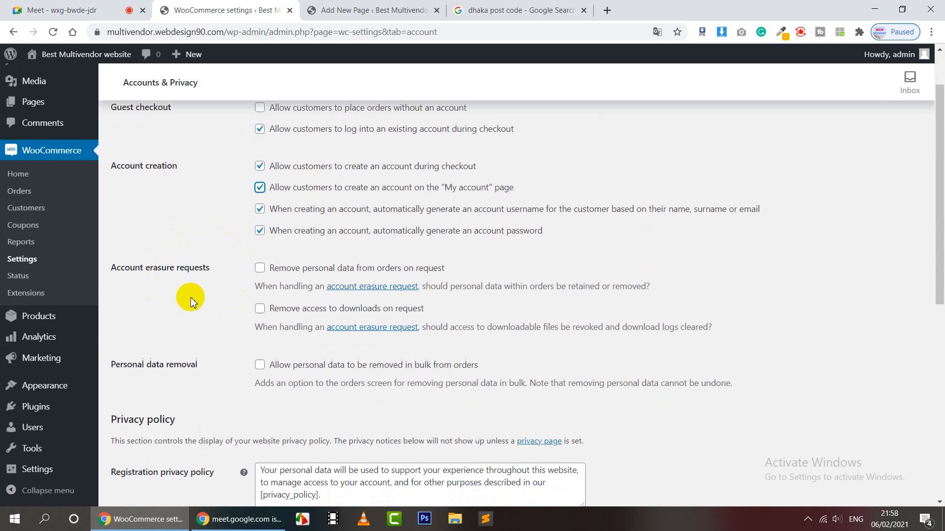
scroll(222, 299, "down", 2)
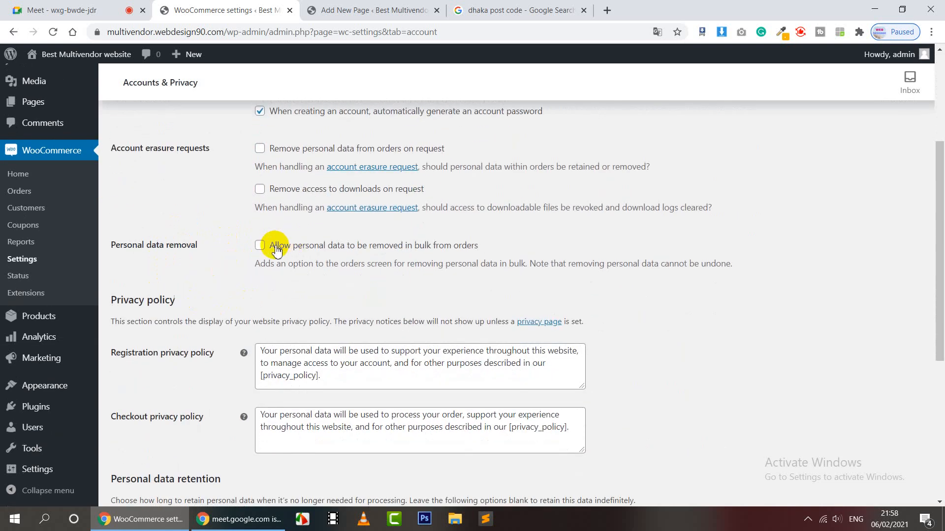
scroll(211, 340, "down", 4)
left_click(141, 444)
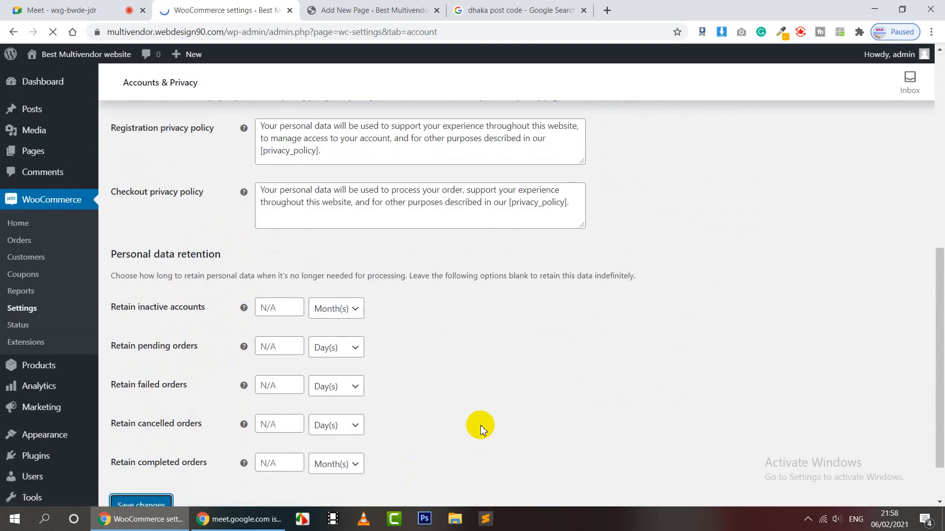
Step: Open the store's email settings and examine the notifications list, sender options and email template fields
left_click(468, 140)
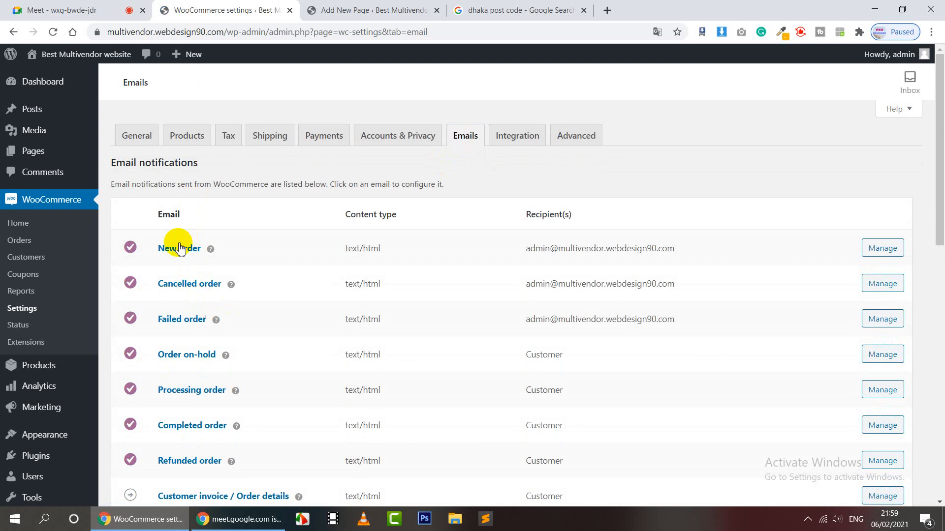
scroll(167, 307, "down", 6)
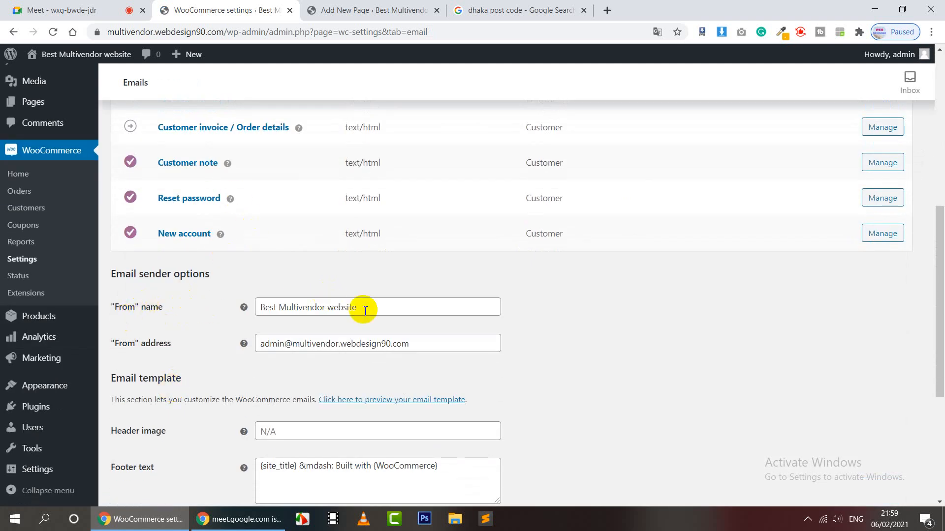
scroll(371, 310, "down", 1)
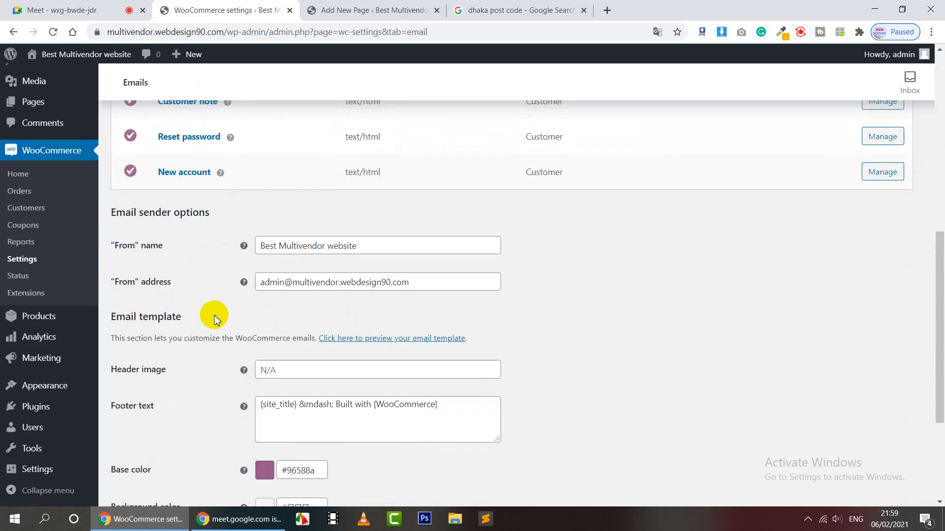
left_click(314, 284)
double_click(313, 284)
left_click(679, 299)
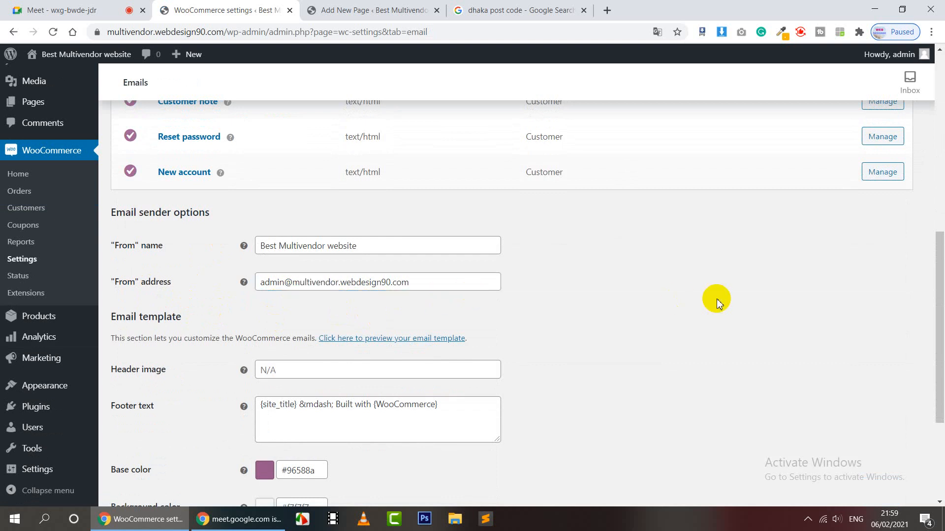
scroll(716, 299, "down", 1)
left_click(341, 312)
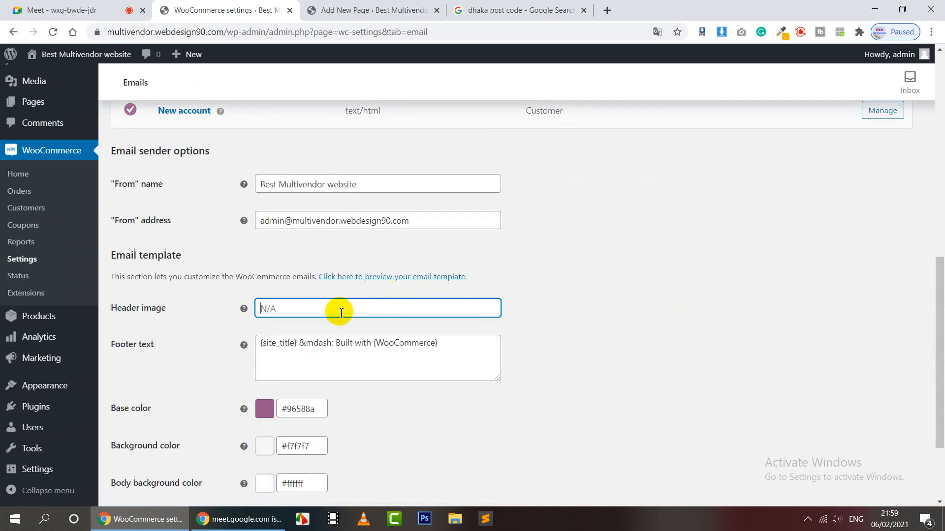
scroll(123, 393, "down", 2)
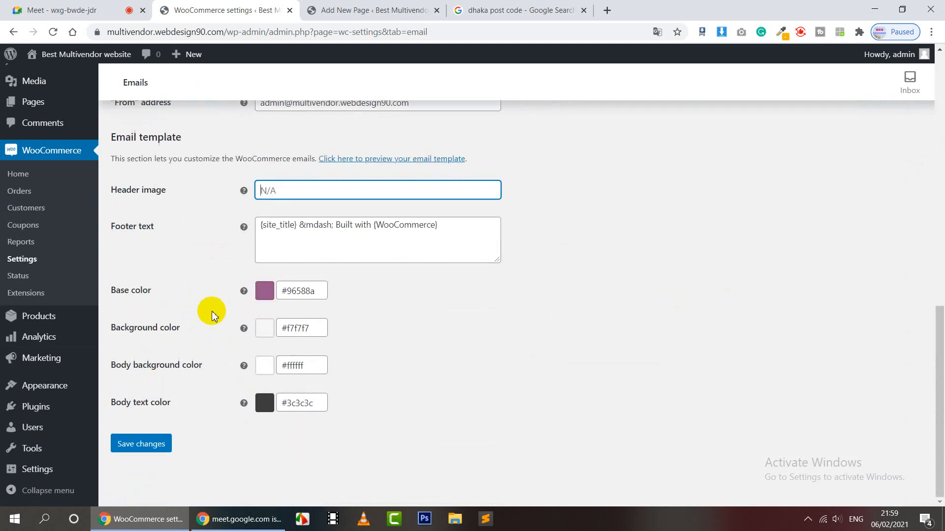
scroll(217, 311, "up", 3)
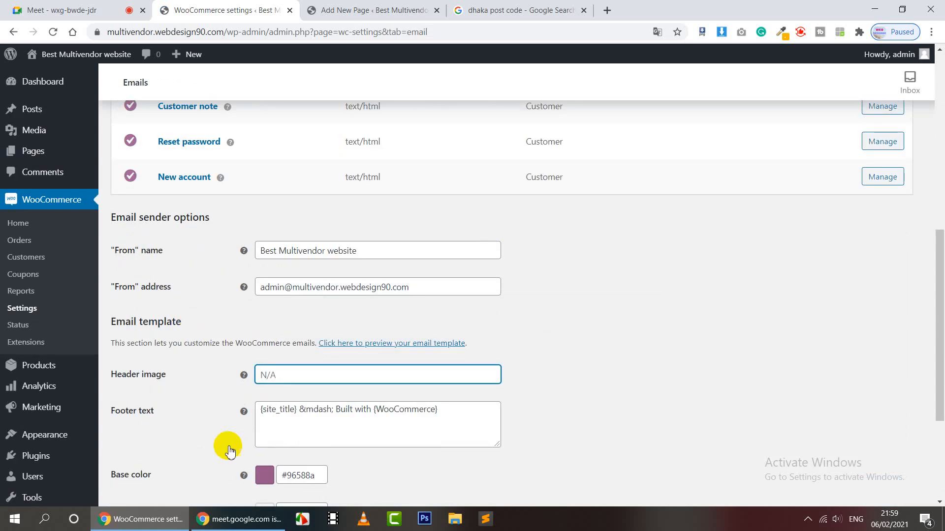
Step: Review the remaining email template fields and notifications, and examine the MaxMind Geolocation integration settings
scroll(241, 463, "down", 3)
scroll(413, 385, "up", 10)
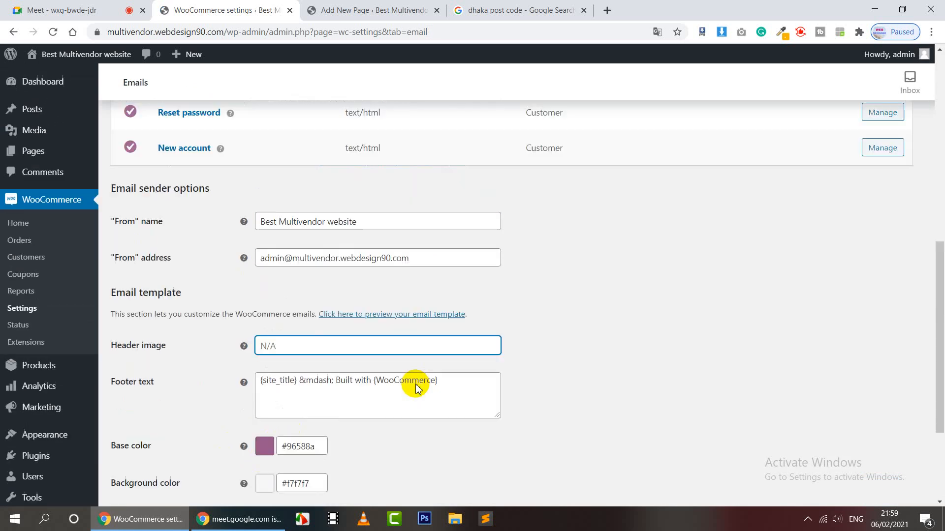
scroll(411, 383, "down", 5)
scroll(412, 385, "up", 6)
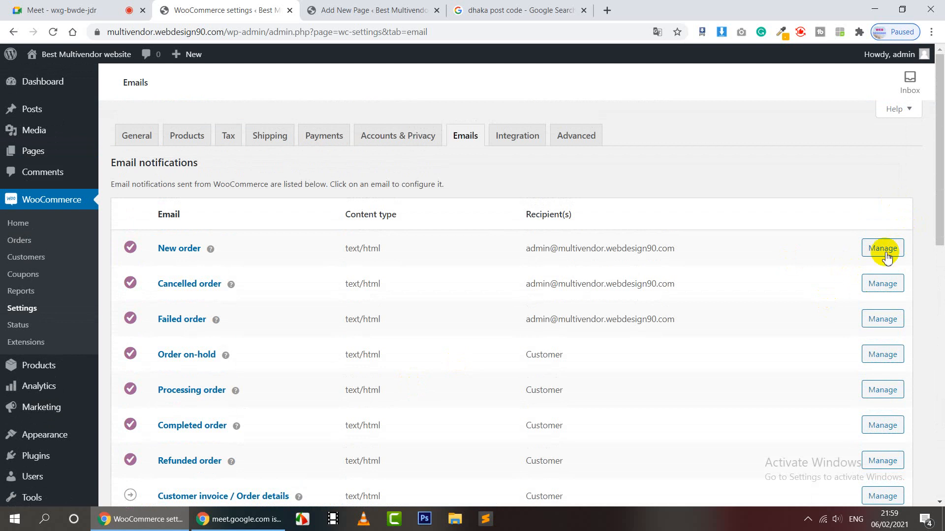
left_click(521, 139)
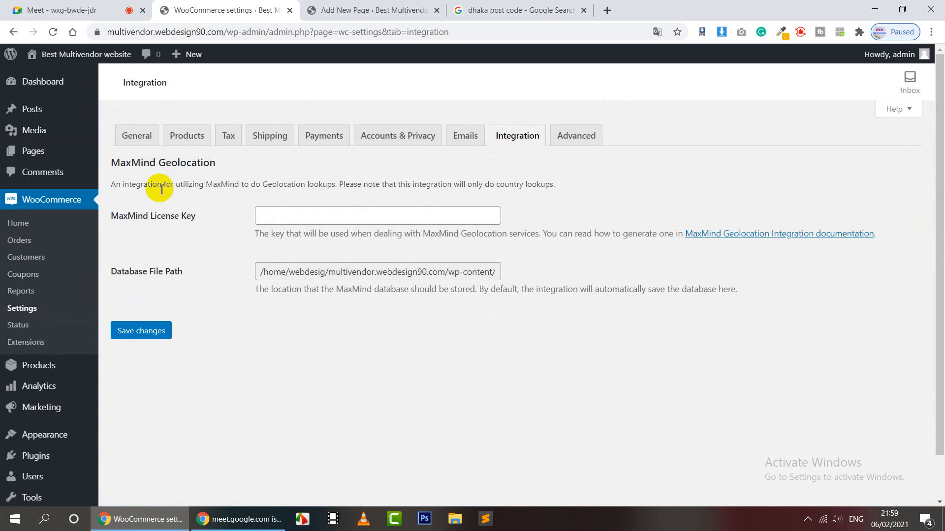
left_click(280, 217)
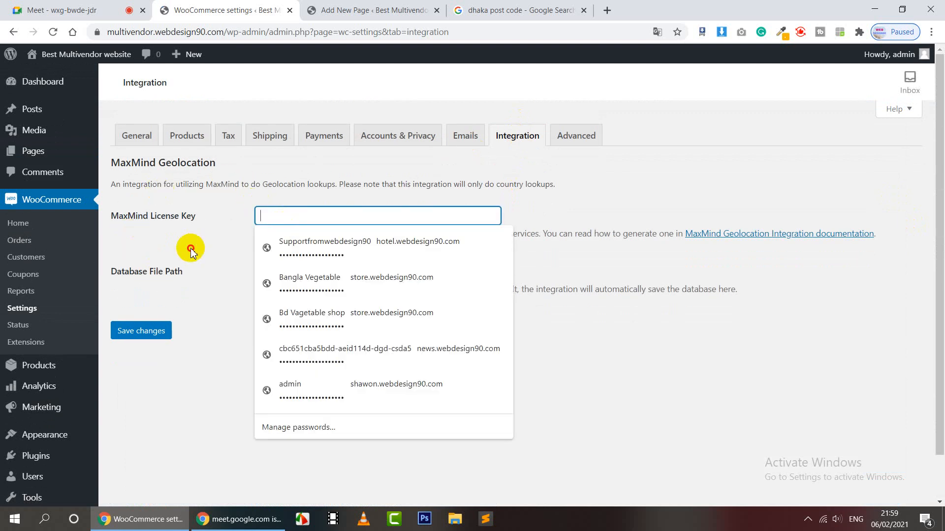
left_click(190, 247)
Step: Set the Terms and conditions page to Privacy Policy in the advanced page setup and save the changes
left_click(580, 136)
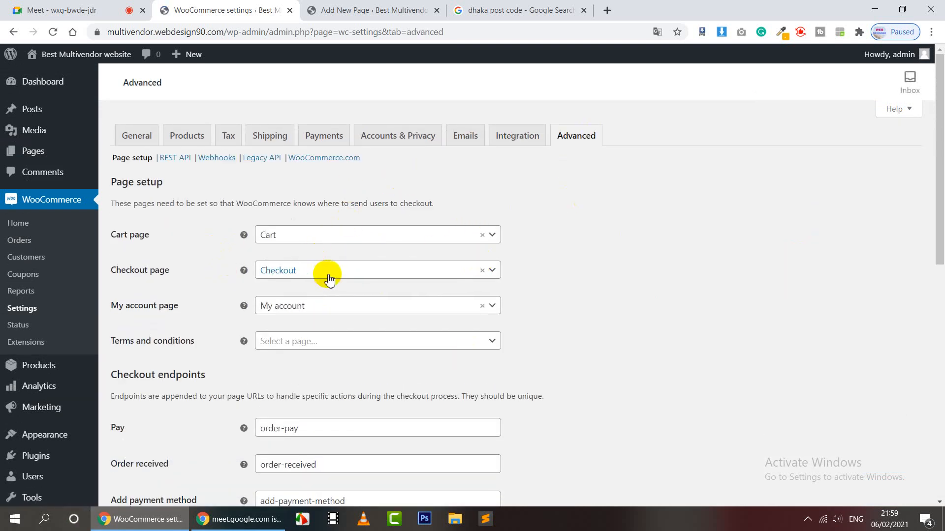
scroll(332, 318, "down", 1)
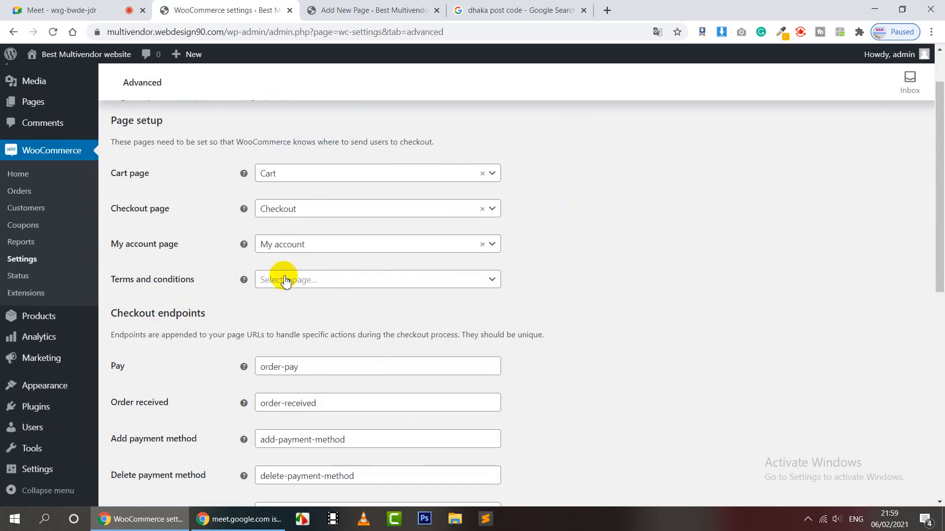
left_click(285, 279)
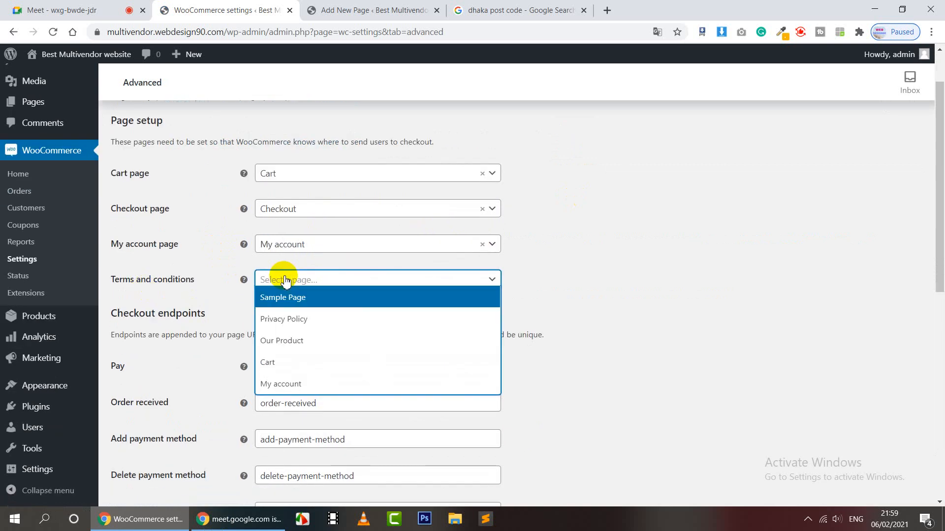
left_click(305, 320)
scroll(618, 283, "down", 2)
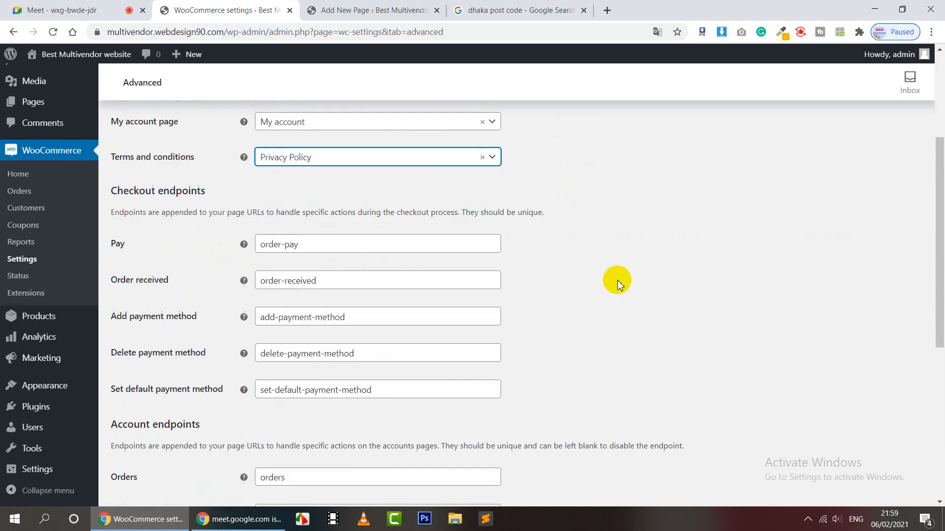
scroll(617, 283, "down", 5)
left_click(157, 448)
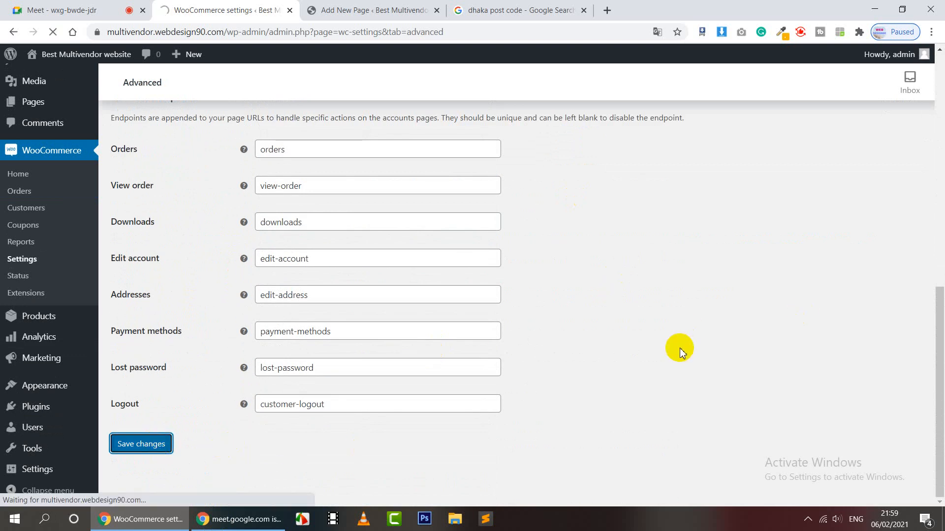
scroll(684, 347, "up", 11)
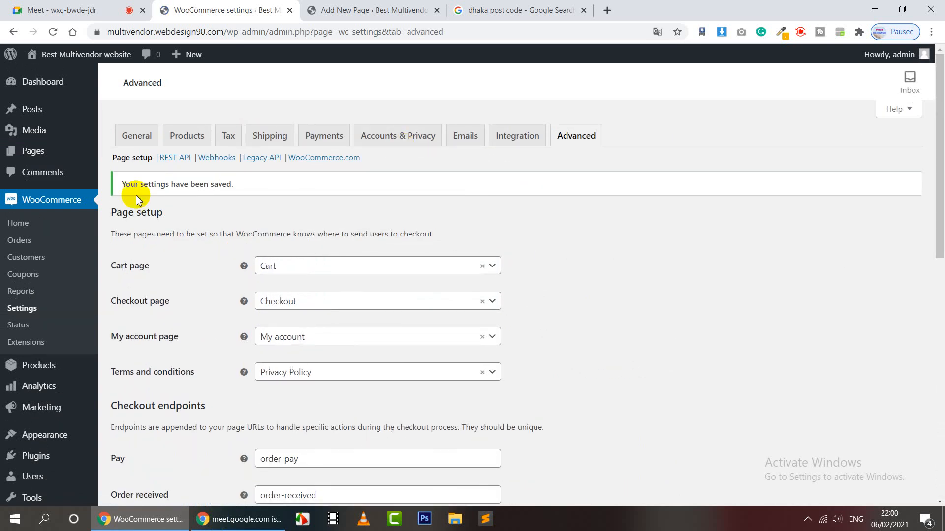
Step: Move the Privacy Policy and Sample Page entries in the site's pages list to the trash
mouse_move(53, 151)
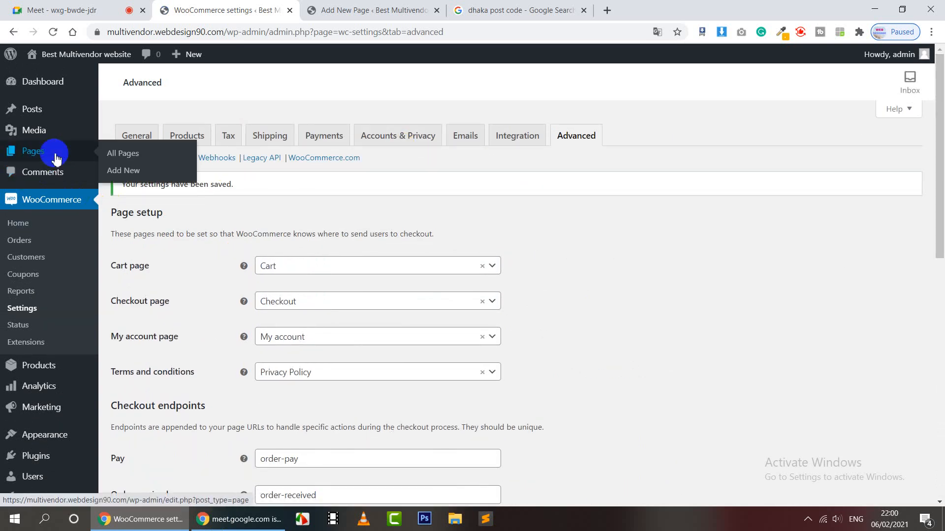
left_click(113, 158)
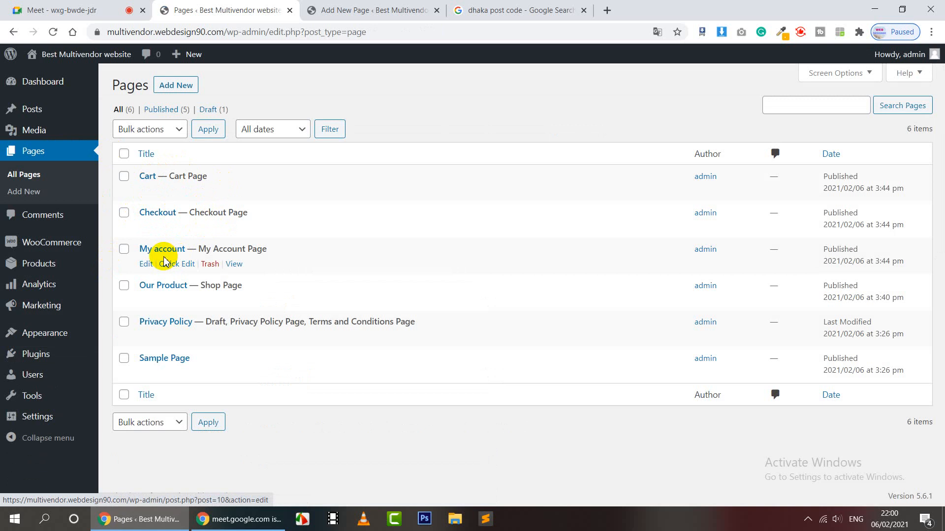
left_click(124, 322)
left_click(124, 358)
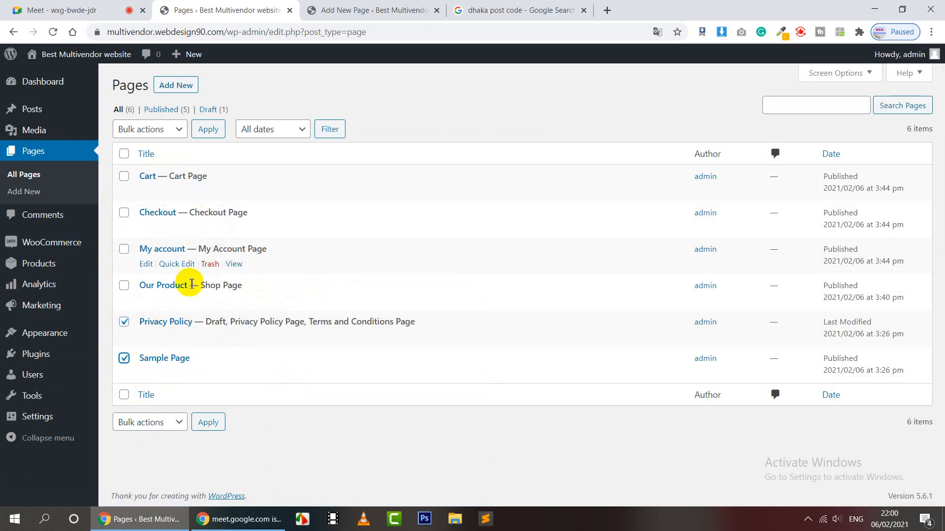
left_click(167, 422)
left_click(162, 460)
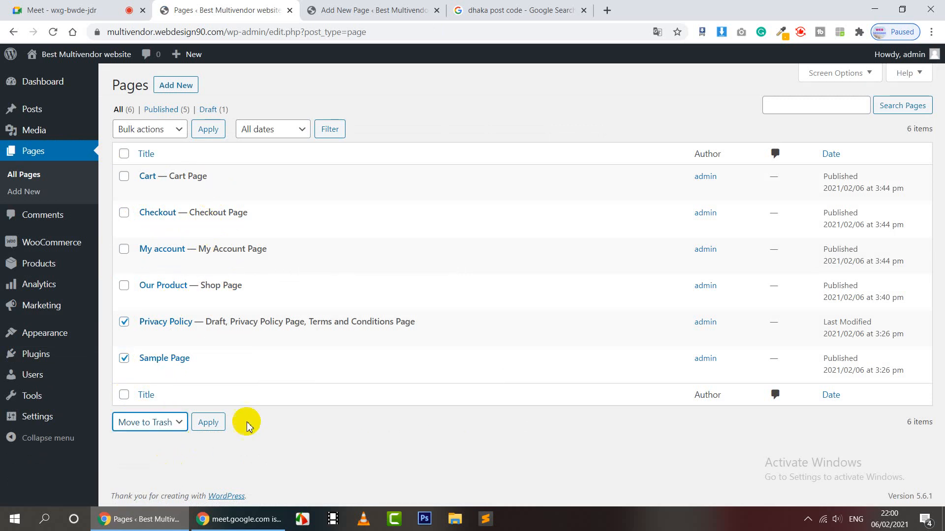
left_click(207, 428)
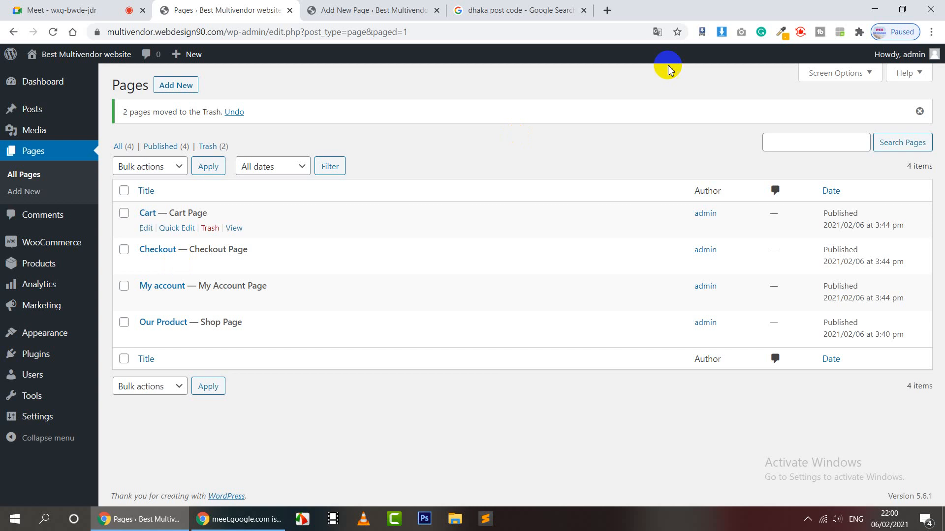
Step: Open the WooCommerce system status report and look through the WordPress and server environment details
mouse_move(58, 242)
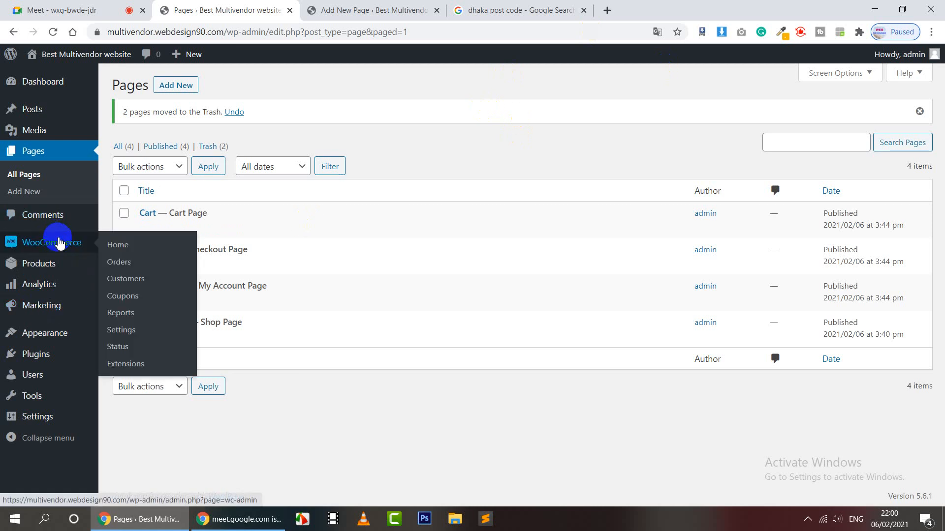
left_click(121, 348)
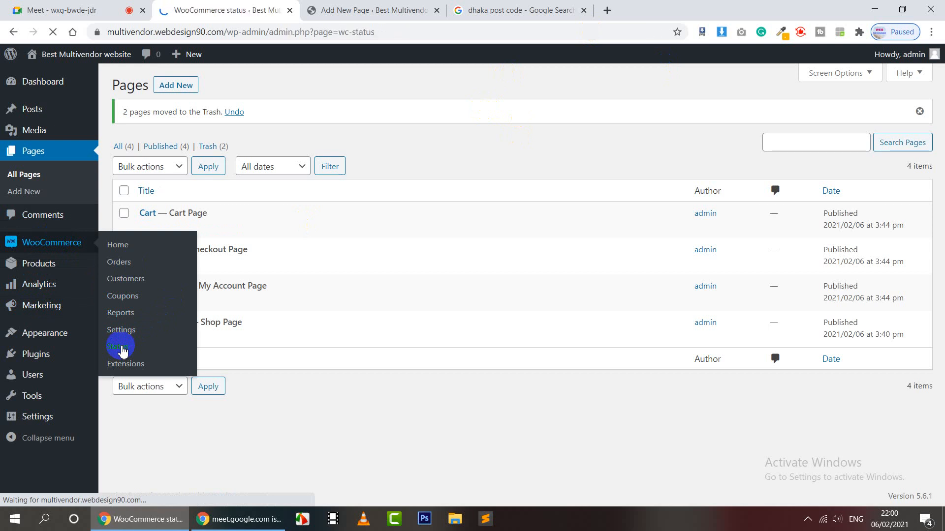
scroll(391, 187, "down", 6)
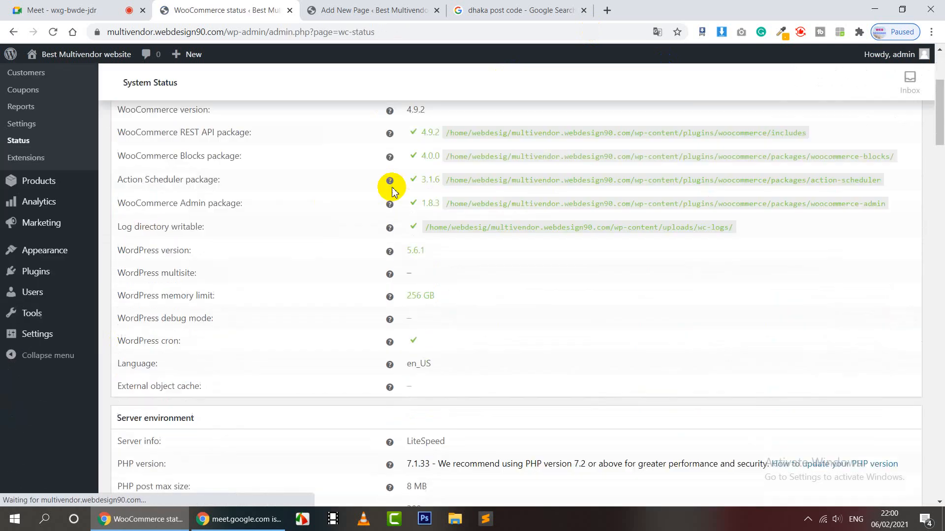
scroll(391, 187, "down", 3)
scroll(390, 186, "up", 10)
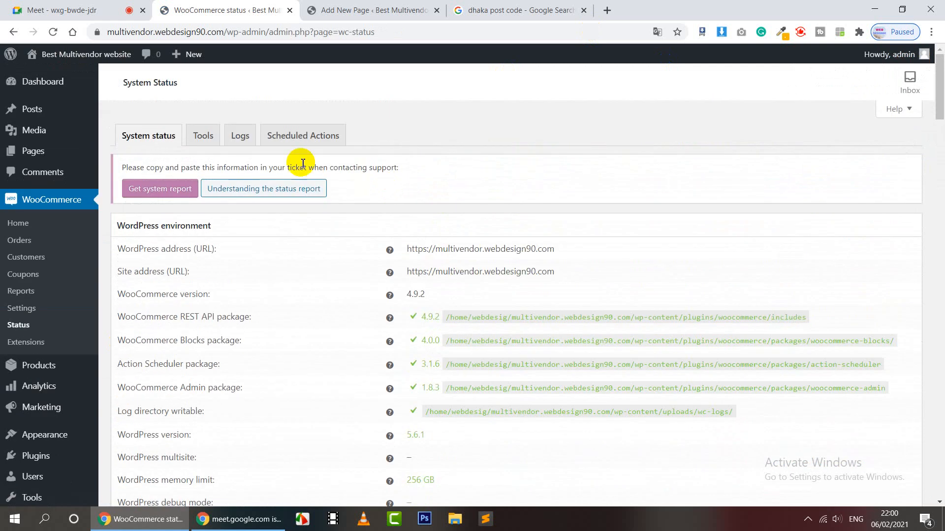
Step: Run the WooCommerce status tool that creates the default WooCommerce pages, and check the site's pages list
left_click(213, 143)
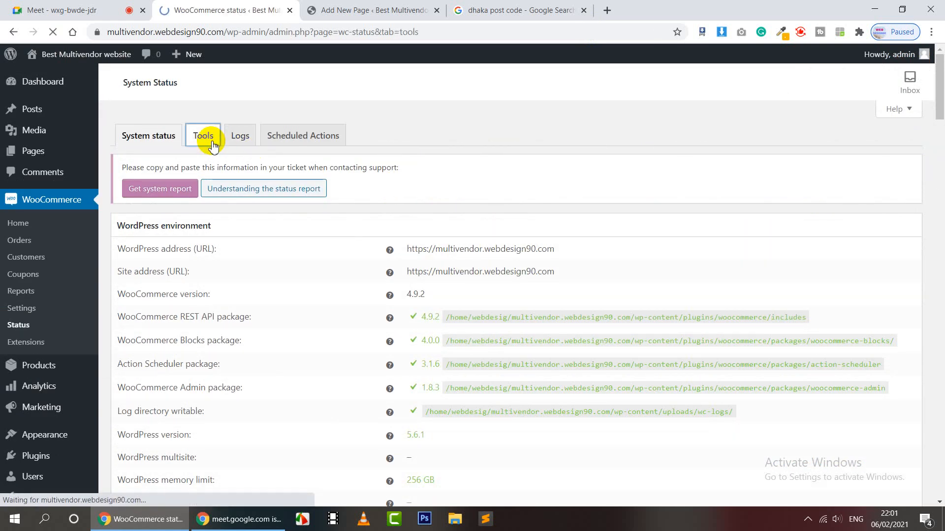
scroll(529, 293, "down", 10)
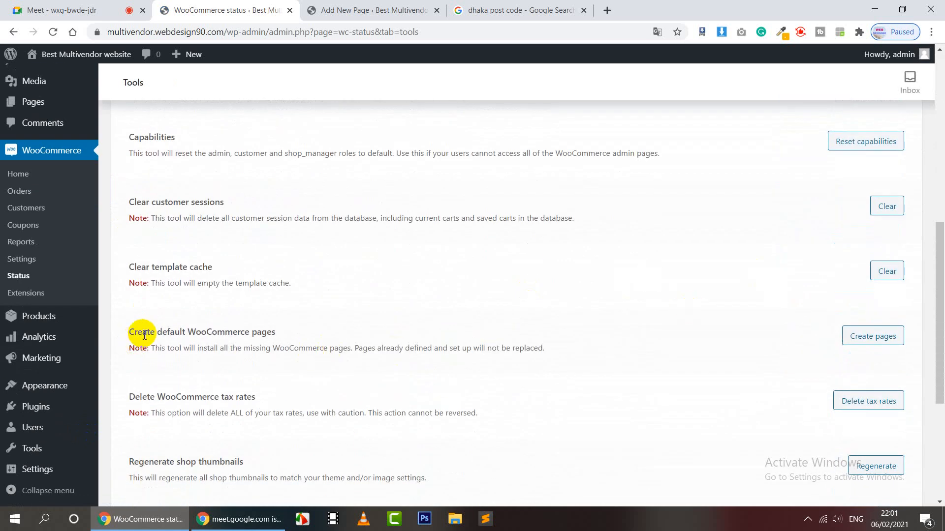
triple_click(201, 338)
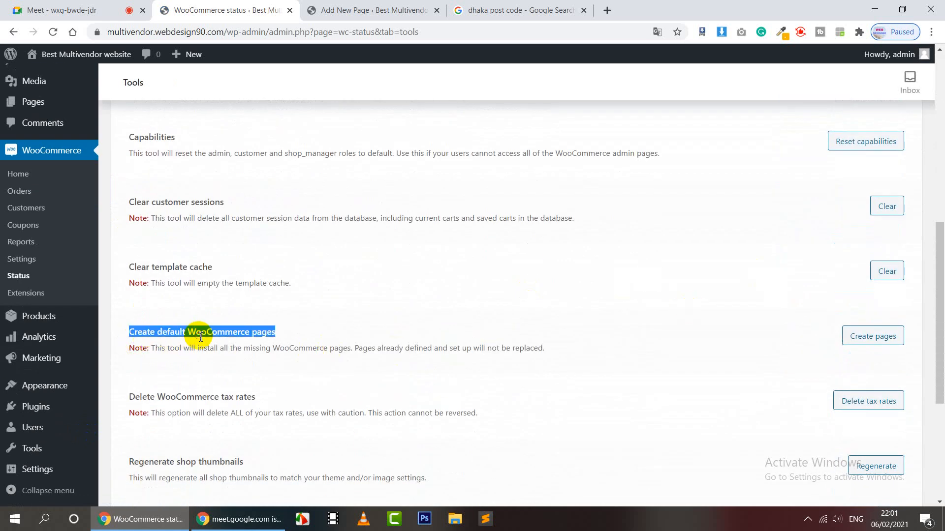
left_click(249, 332)
double_click(247, 333)
triple_click(247, 333)
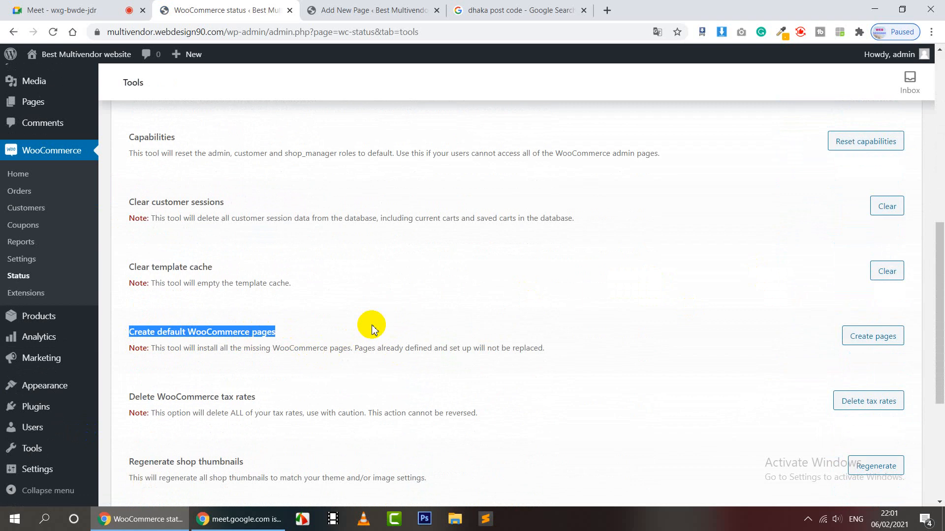
left_click(271, 335)
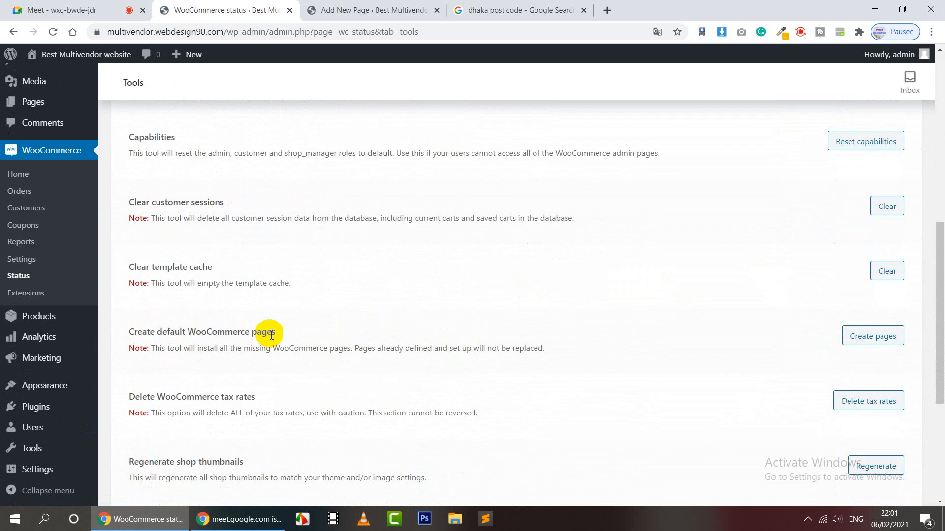
left_click(866, 336)
left_click(532, 101)
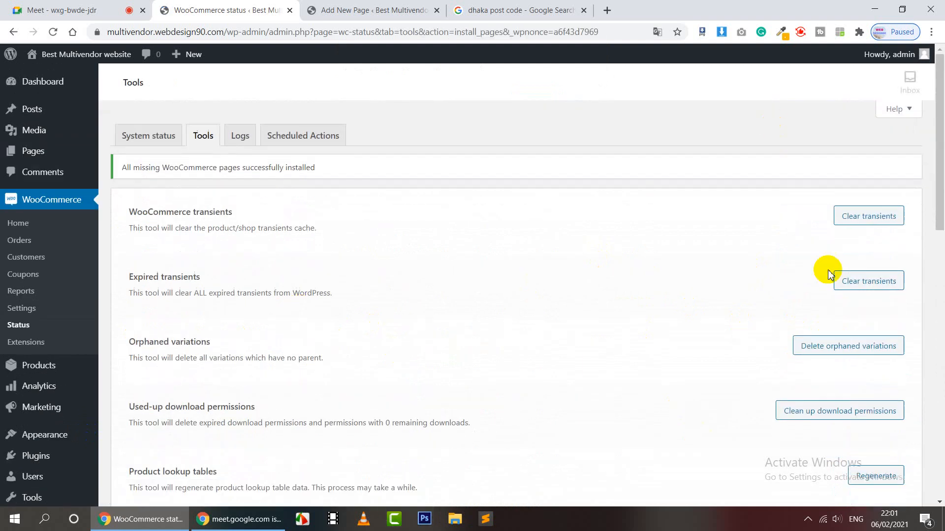
left_click(93, 159)
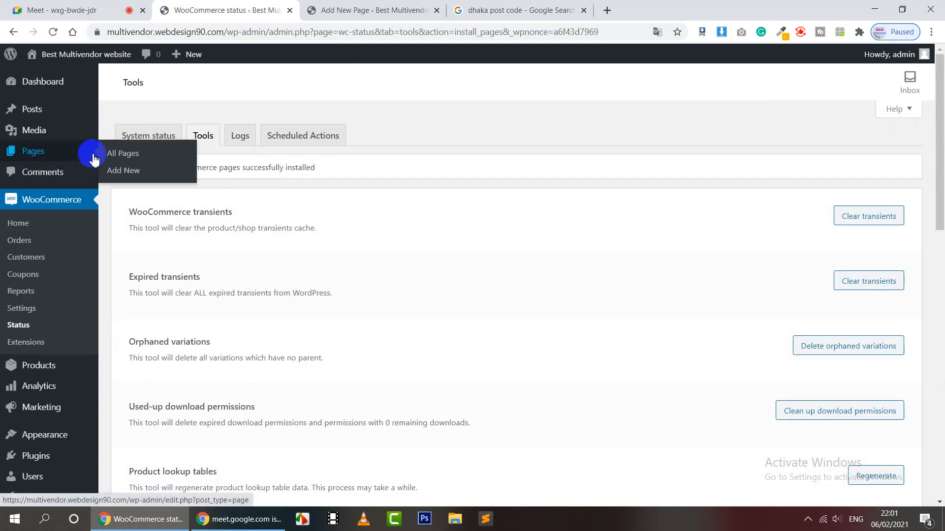
left_click(113, 156)
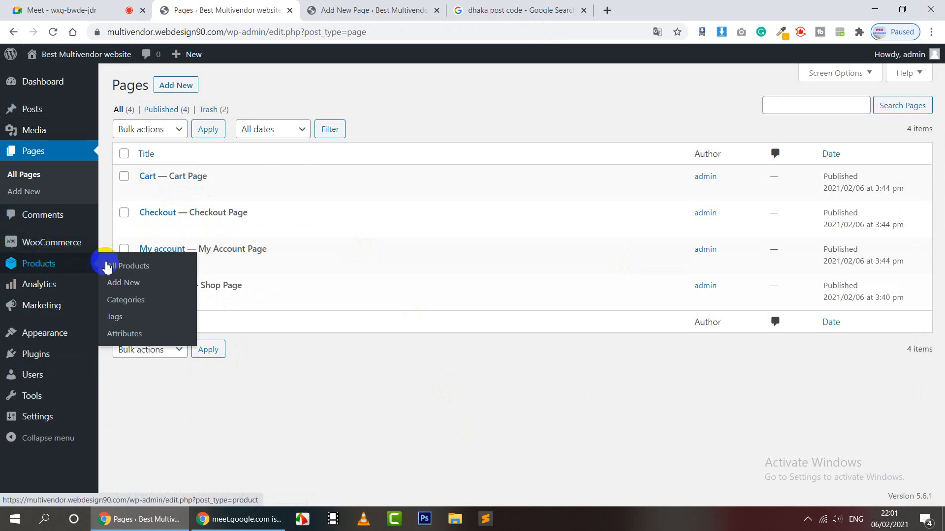
Step: Open the store's product list, check the Google Meet chat, and start creating a new product
left_click(126, 269)
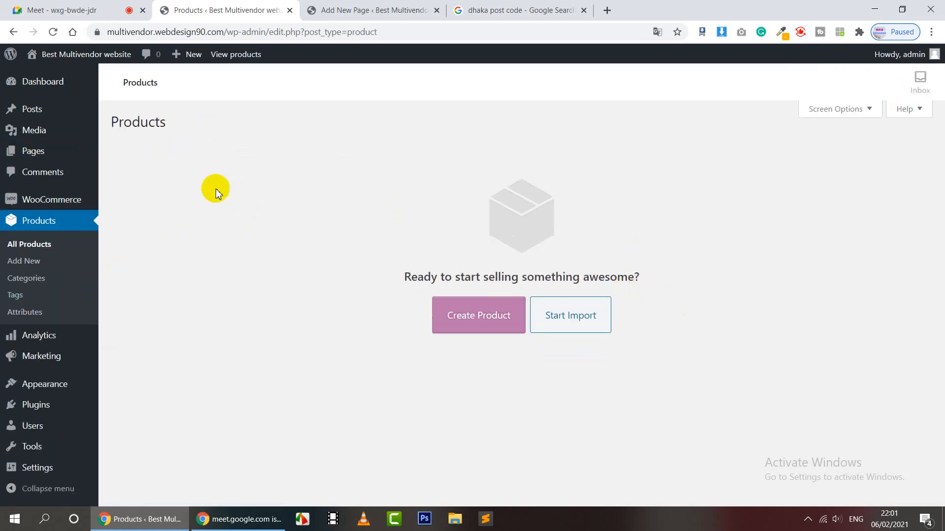
left_click(76, 6)
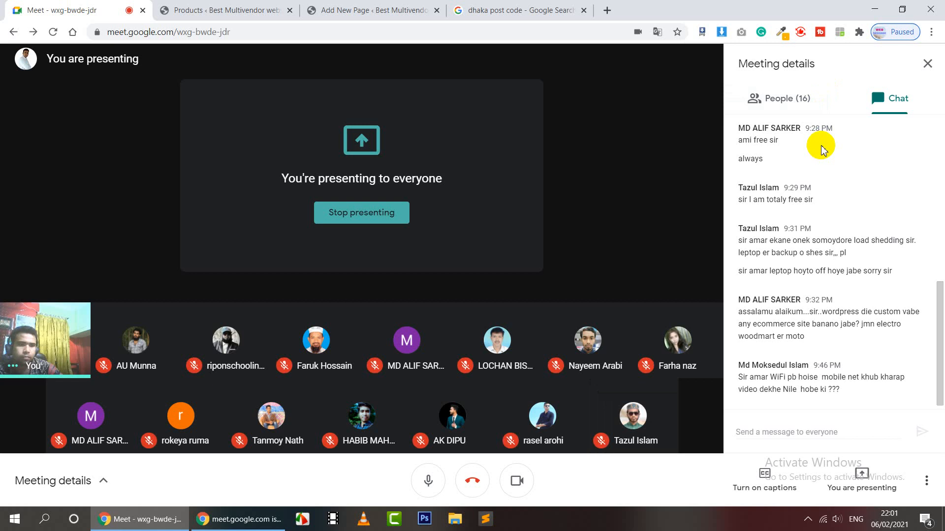
left_click(216, 6)
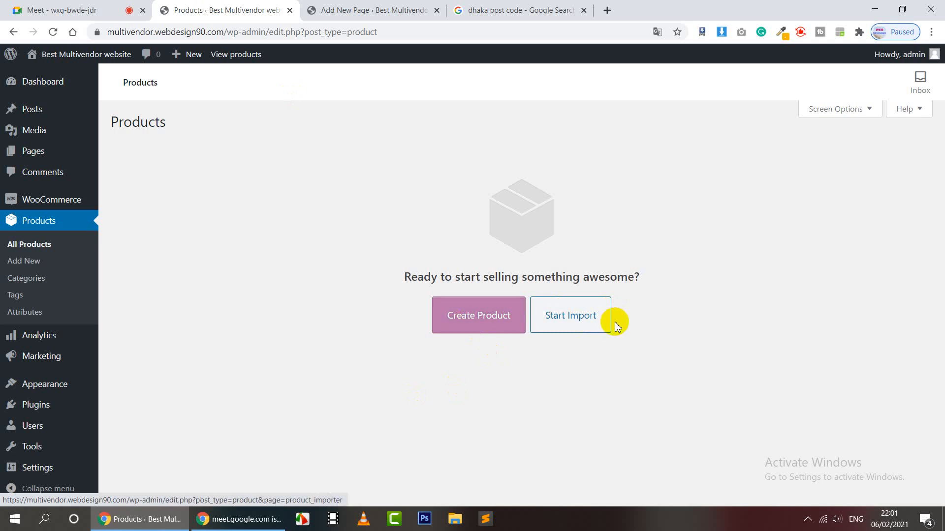
left_click(473, 324)
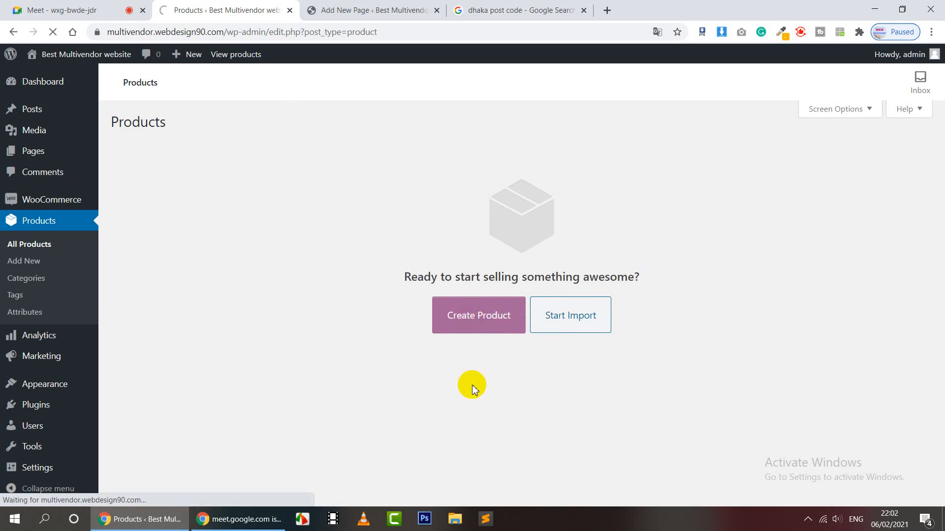
Step: Load the store.webdesign90.com site in the browser tab holding the Dhaka post code search
left_click(337, 10)
left_click(334, 32)
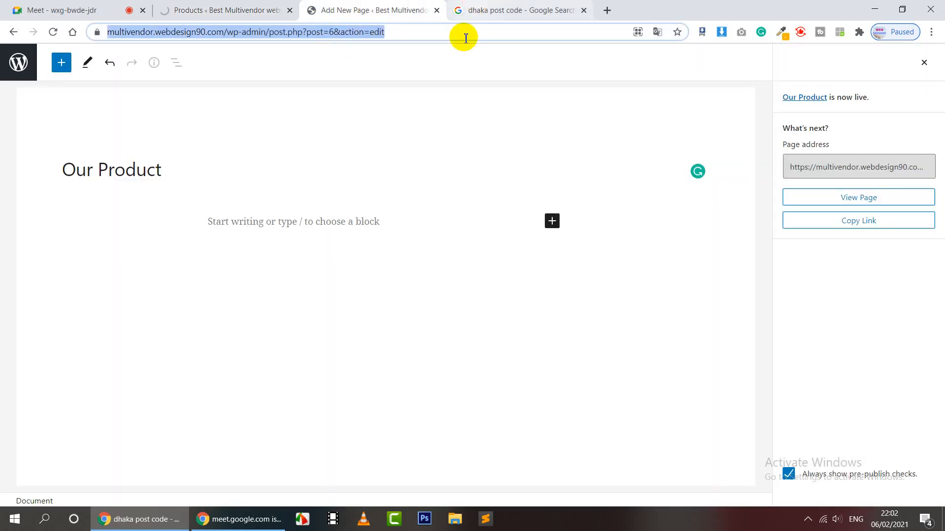
key("ctrl+Tab")
type("news")
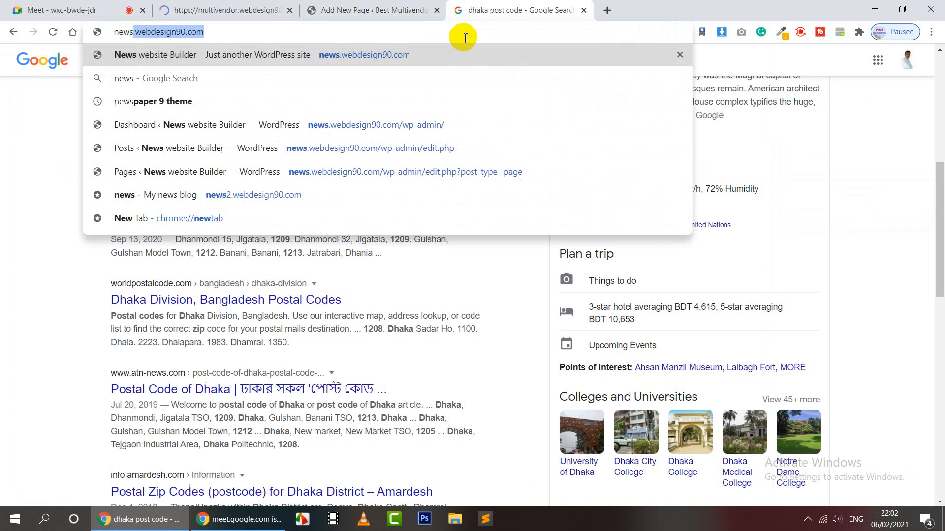
key("BackSpace")
key("BackSpace")
key("BackSpace")
key("BackSpace")
key("BackSpace")
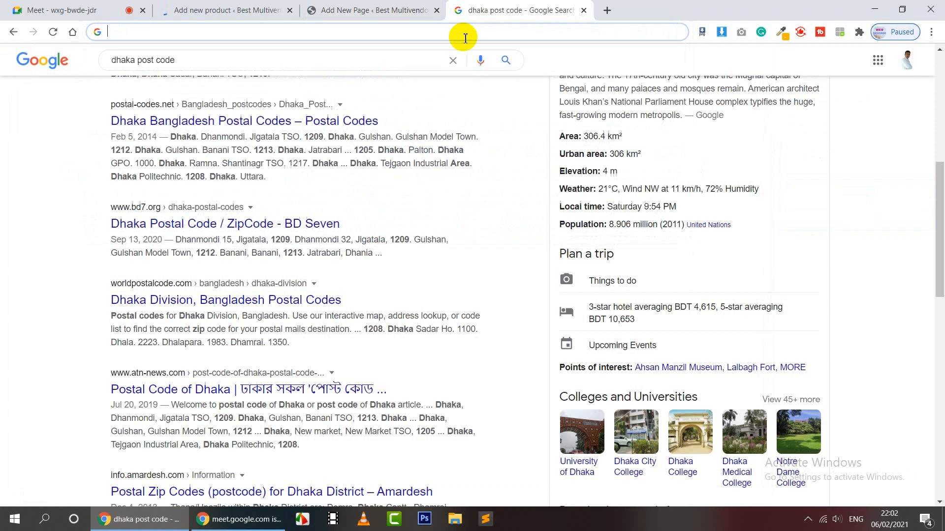
type("store")
key("Return")
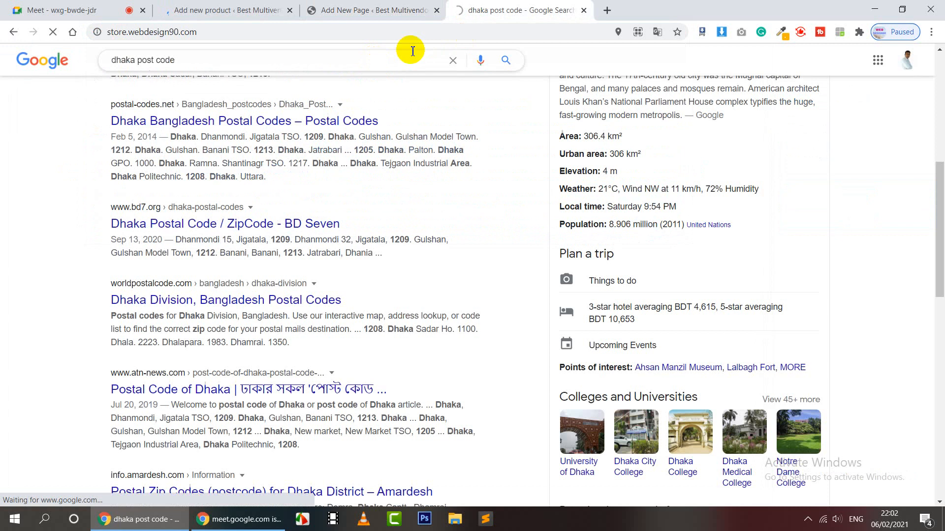
Step: Look through the reference store's home page and All Products listing, and open its Assorted Coffee product page
left_click(239, 6)
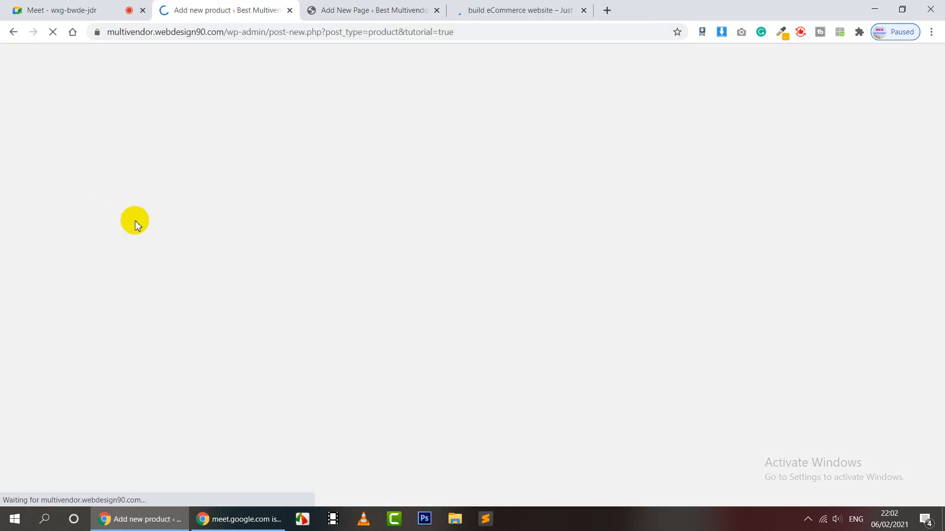
left_click(517, 5)
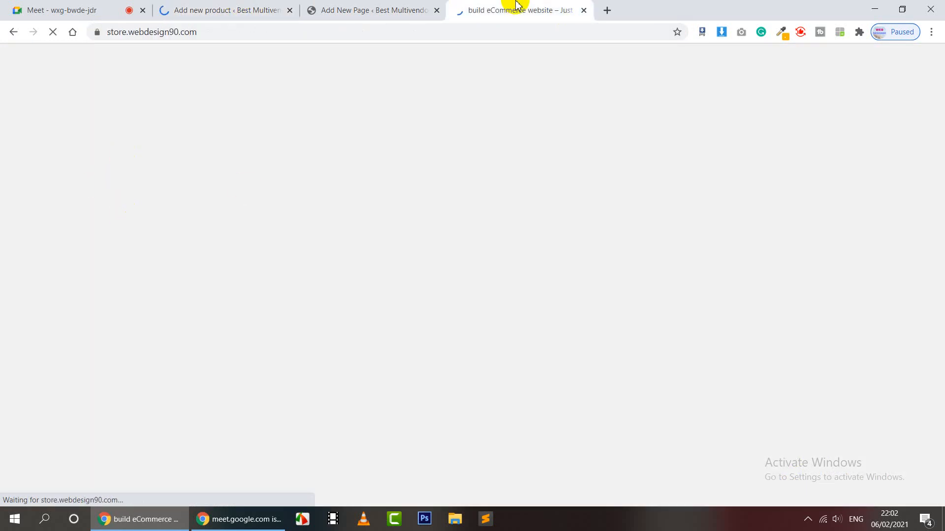
scroll(405, 279, "down", 5)
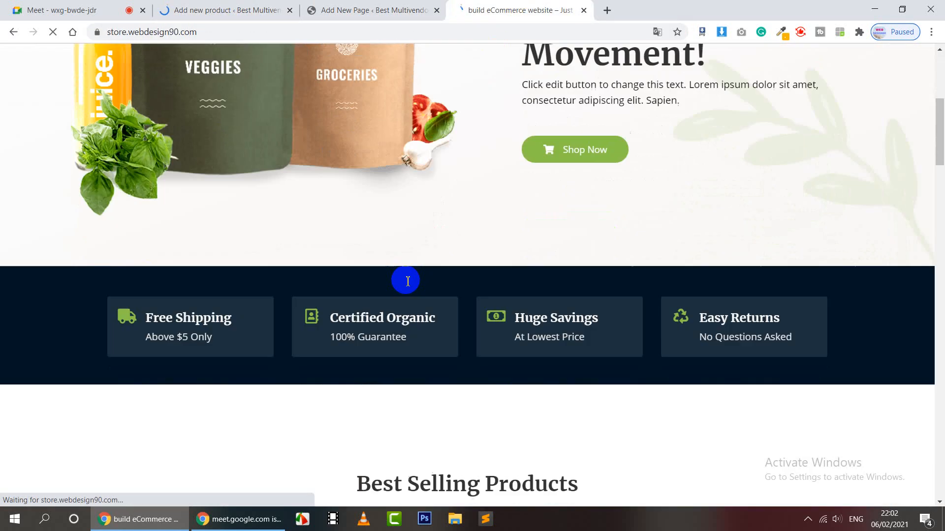
scroll(407, 281, "down", 8)
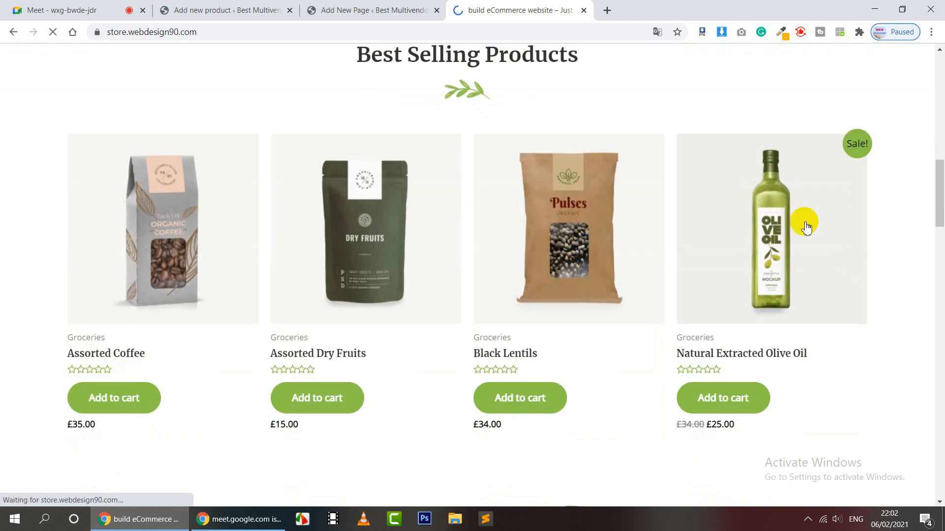
scroll(805, 226, "up", 13)
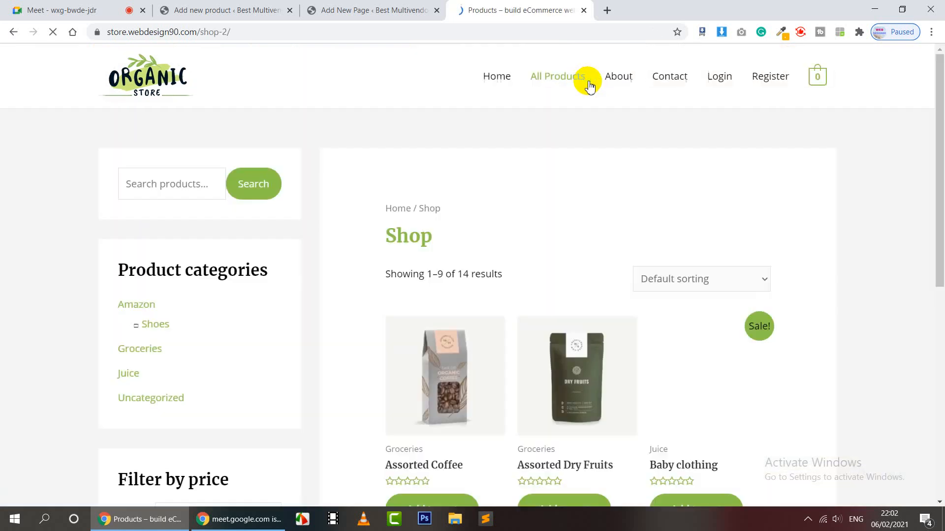
scroll(482, 282, "down", 3)
scroll(482, 282, "down", 2)
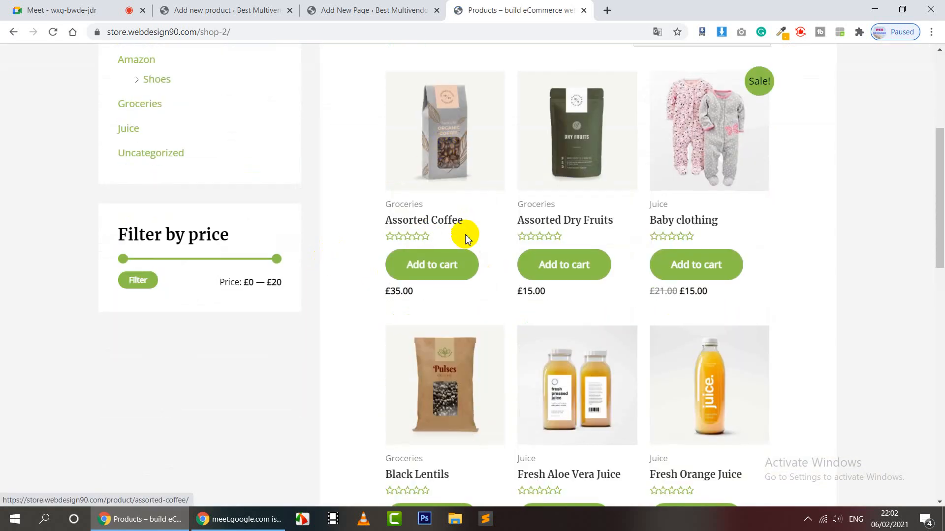
scroll(464, 232, "up", 3)
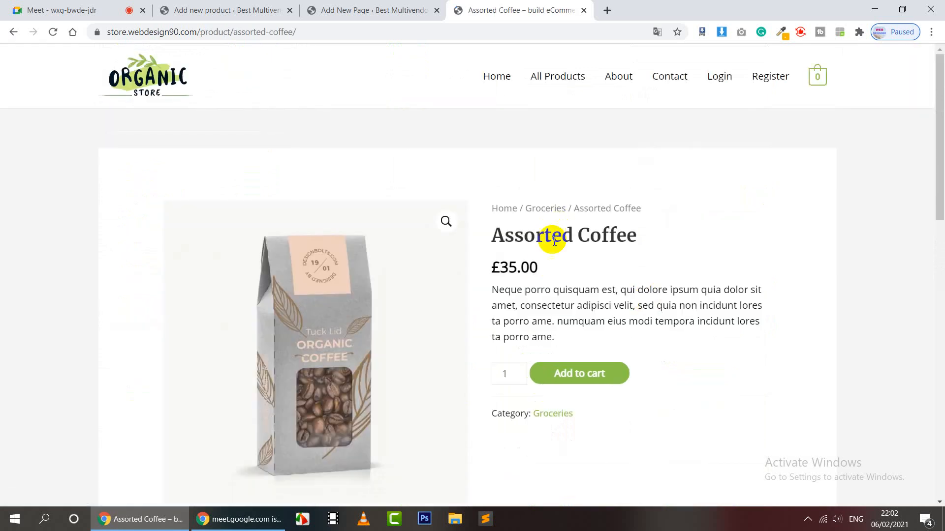
Step: Copy the Assorted Coffee title from the reference page, dismiss the product name tip, and paste the title as the new product's name
triple_click(548, 235)
right_click(569, 238)
left_click(579, 245)
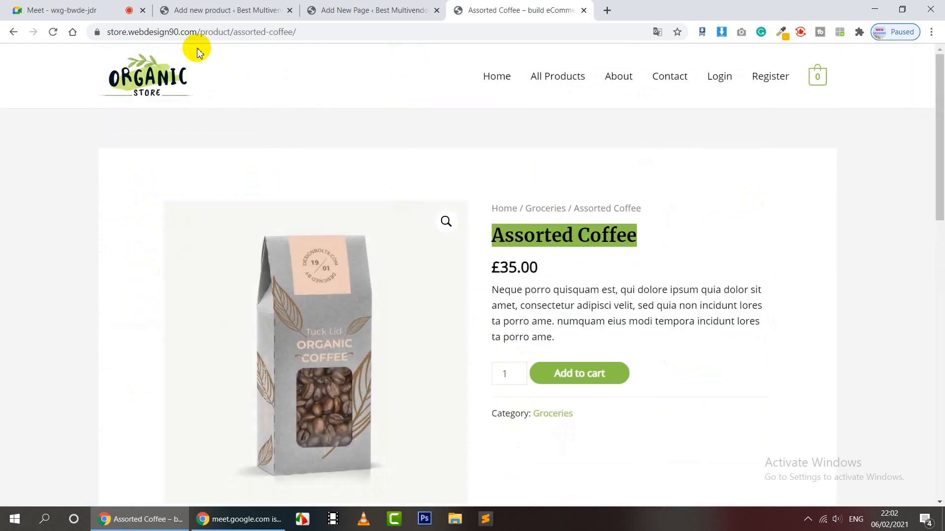
left_click(196, 10)
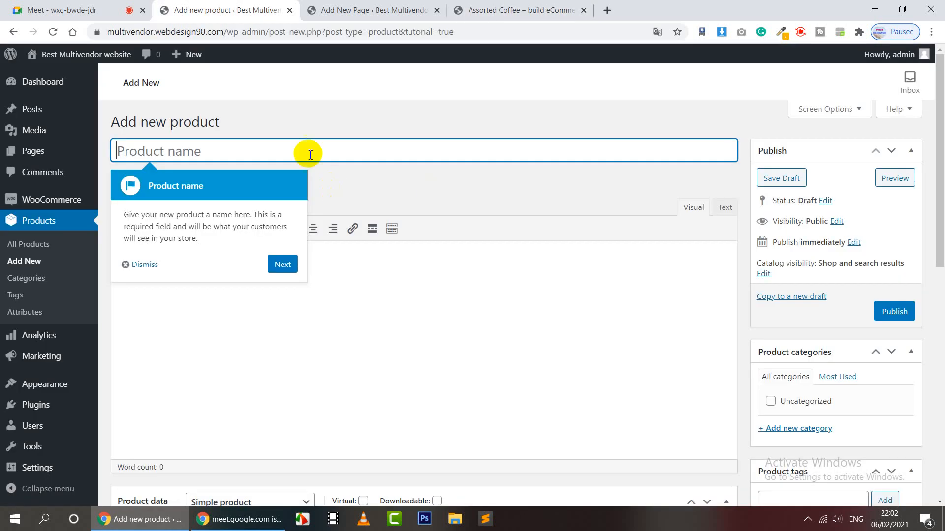
left_click(138, 266)
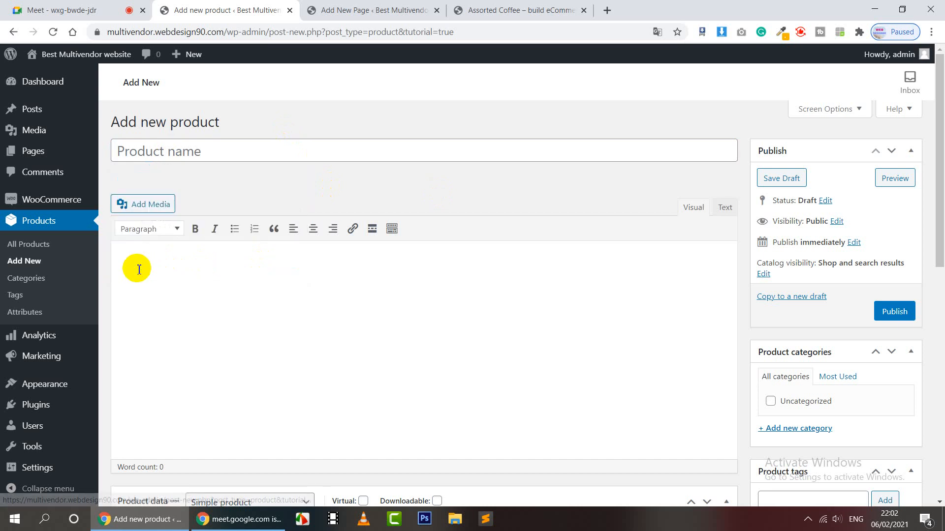
left_click(196, 148)
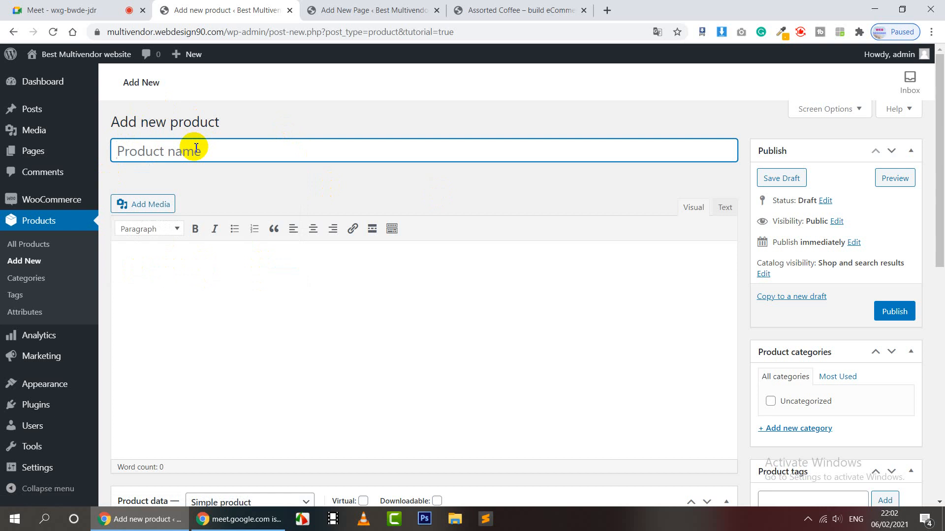
key("ctrl+v")
Step: Copy the short description paragraph under the price on the reference store's Assorted Coffee page
left_click(506, 9)
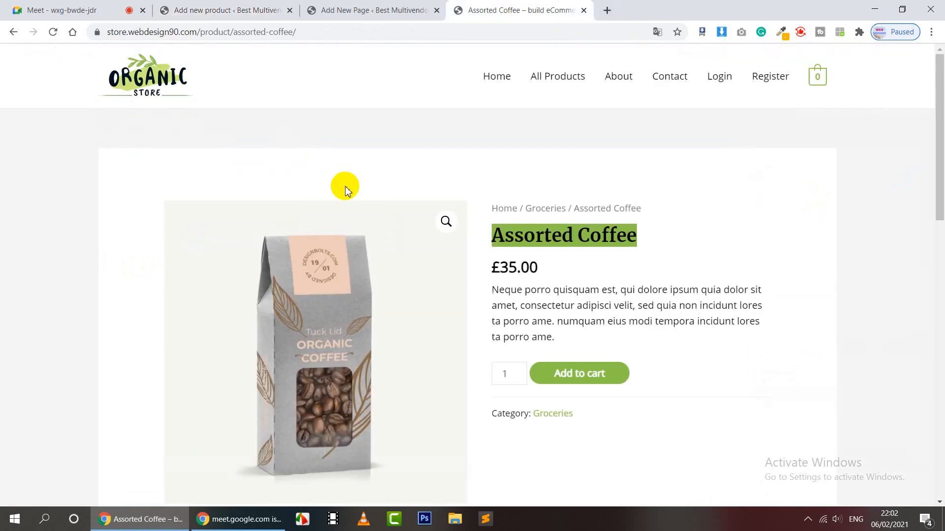
scroll(565, 283, "down", 1)
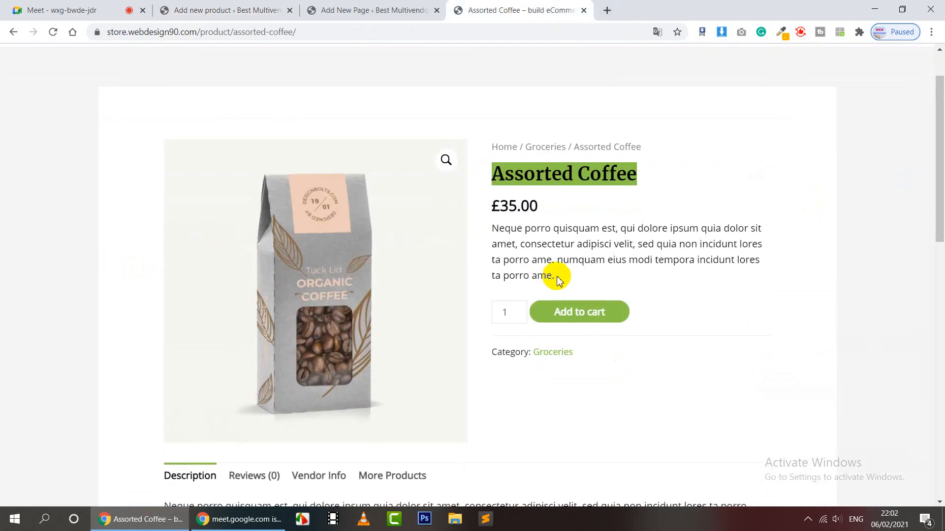
left_click_drag(559, 281, 490, 227)
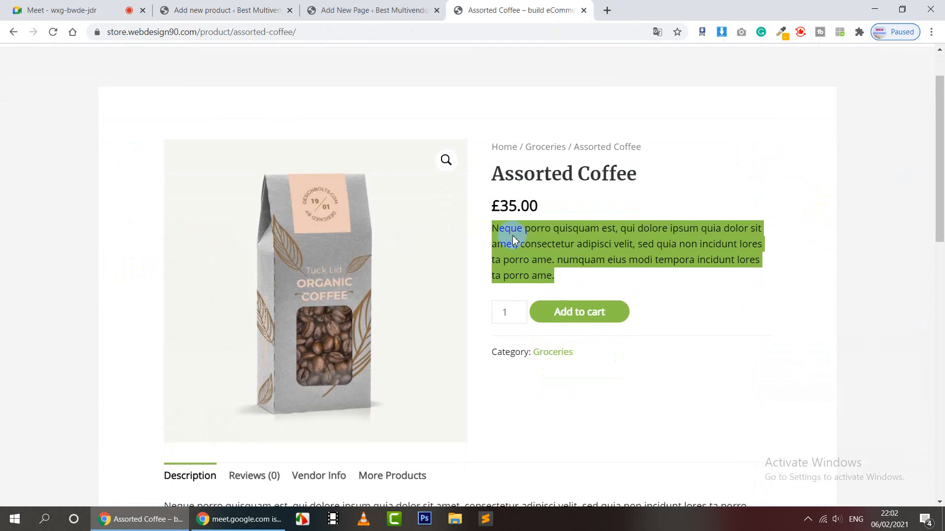
left_click(566, 275)
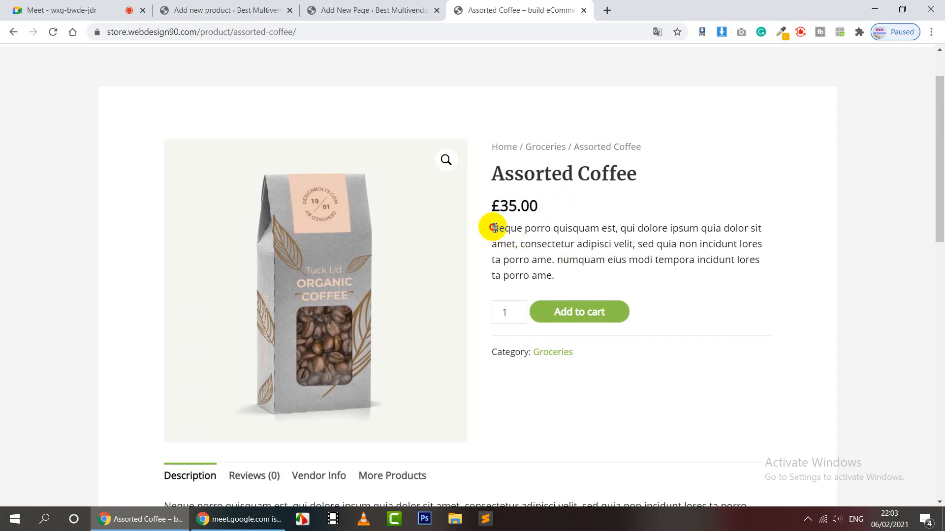
left_click_drag(494, 228, 569, 276)
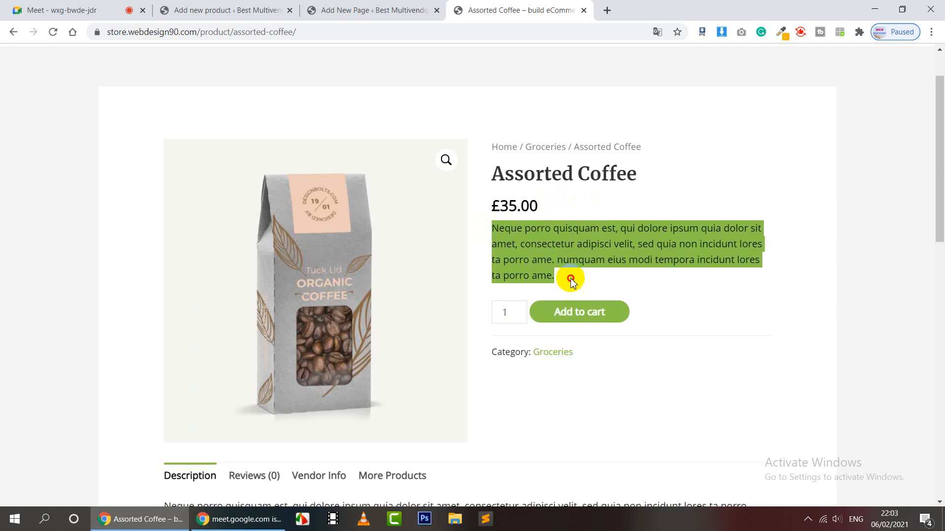
right_click(559, 234)
left_click(579, 243)
Step: Paste the copied paragraph into the new product's short description
left_click(224, 10)
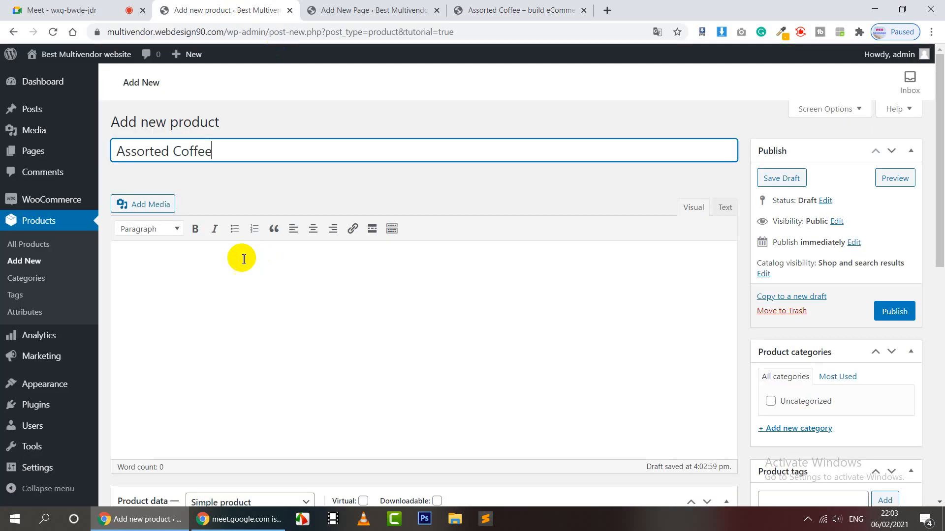
left_click(158, 264)
scroll(158, 264, "down", 3)
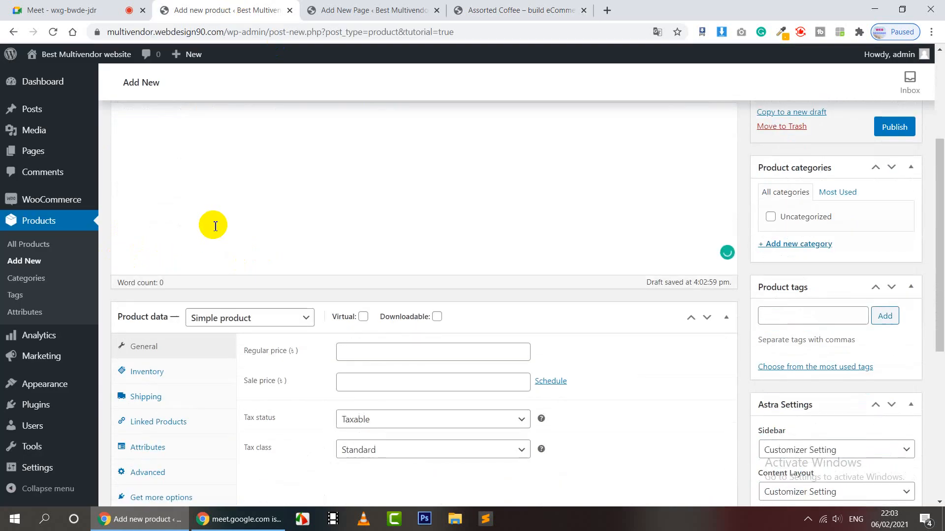
scroll(215, 226, "up", 3)
scroll(221, 301, "down", 5)
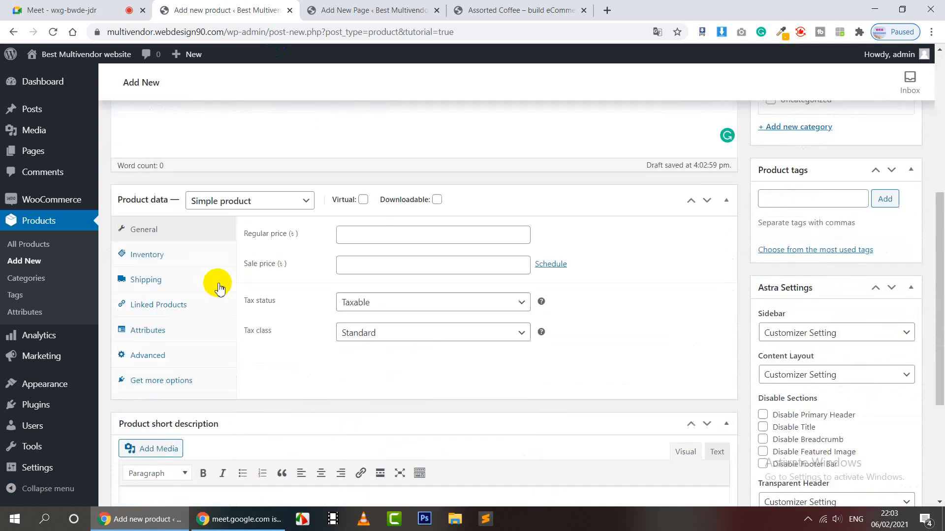
scroll(219, 285, "down", 3)
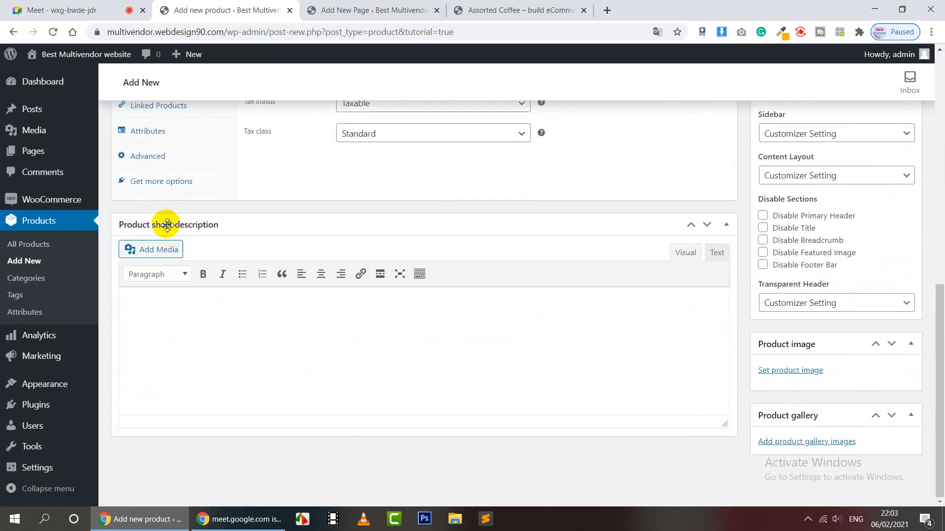
left_click(246, 322)
key("ctrl+v")
Step: Move the Product short description box directly above the Product data box and review the form's layout
scroll(433, 331, "up", 1)
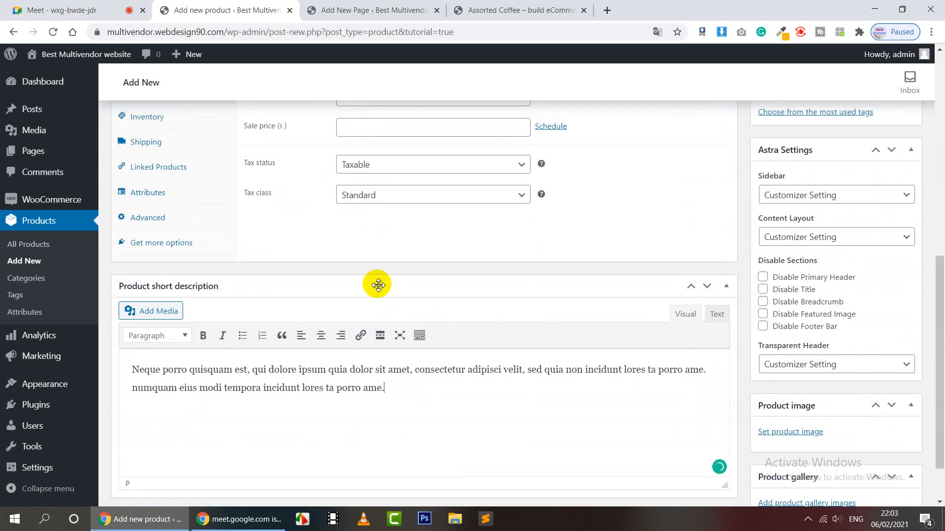
scroll(250, 255, "up", 4)
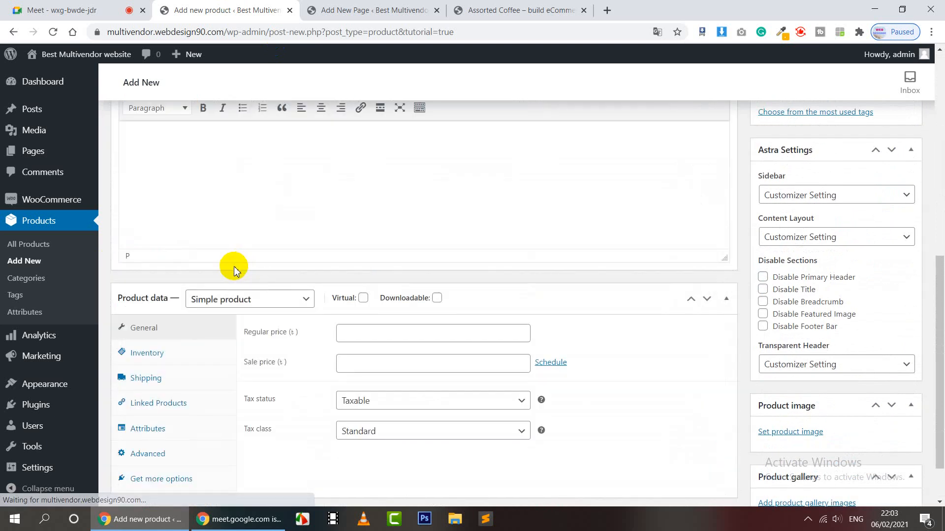
scroll(363, 302, "up", 7)
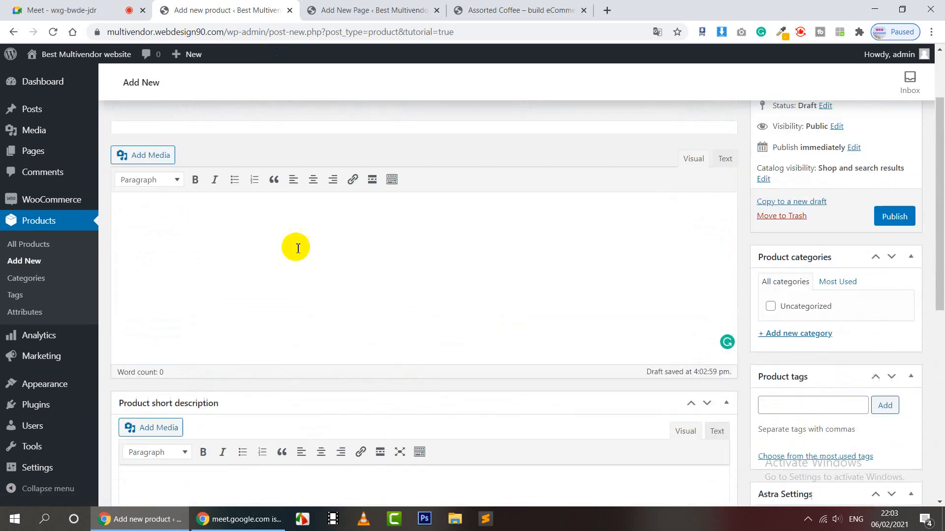
scroll(193, 290, "down", 5)
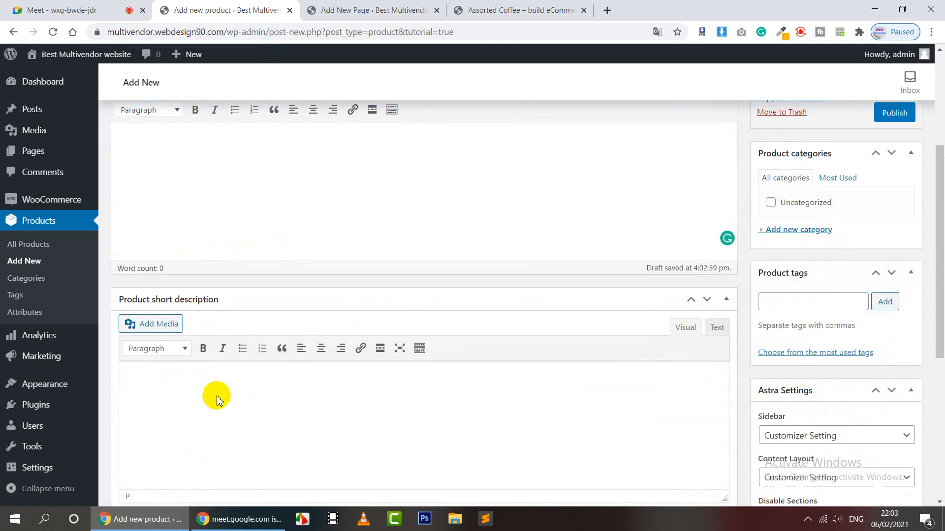
scroll(206, 372, "down", 5)
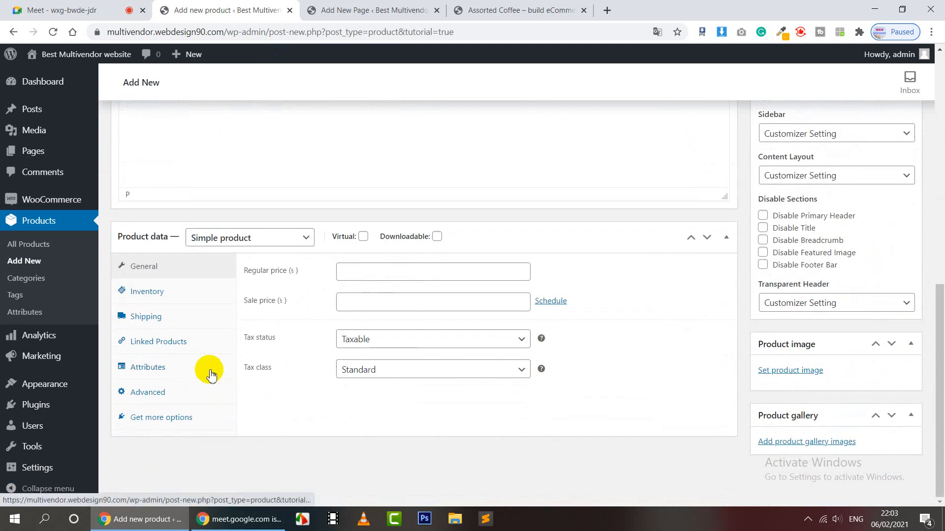
scroll(310, 411, "up", 6)
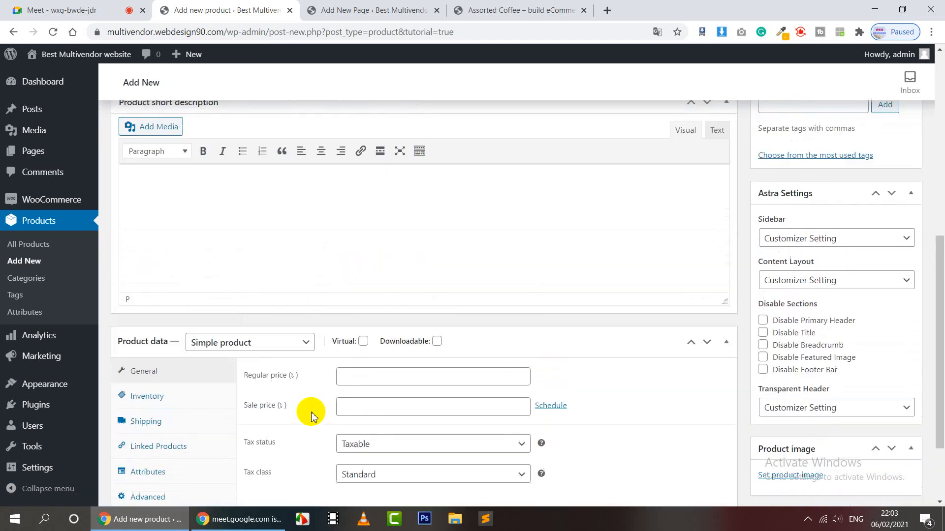
scroll(320, 397, "down", 4)
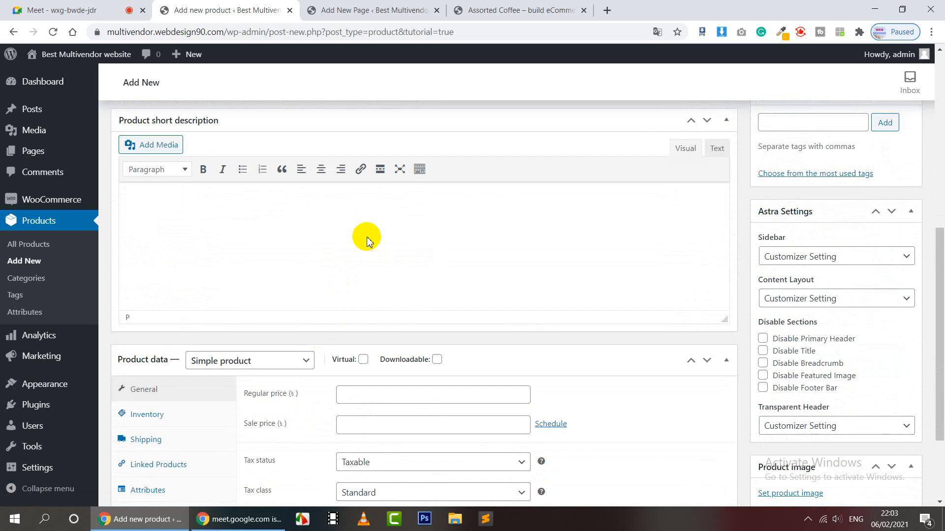
scroll(300, 196, "up", 4)
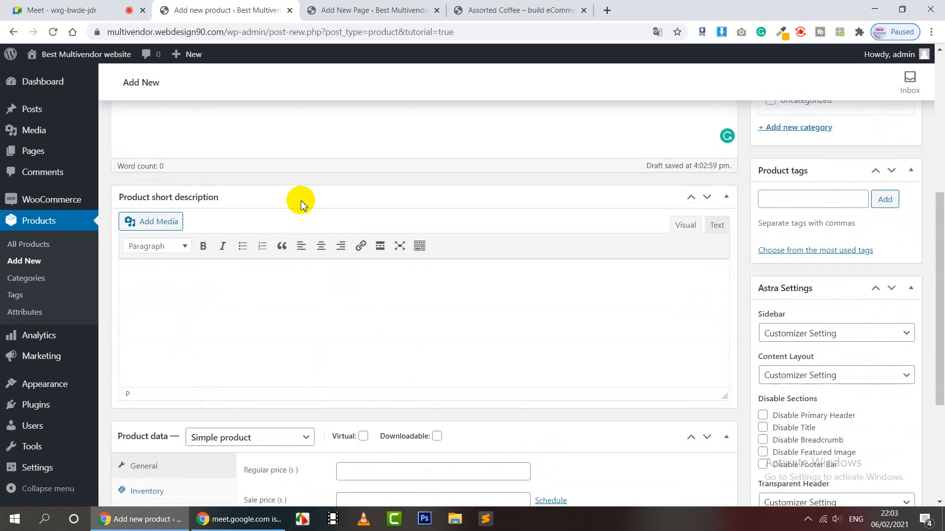
scroll(302, 199, "up", 3)
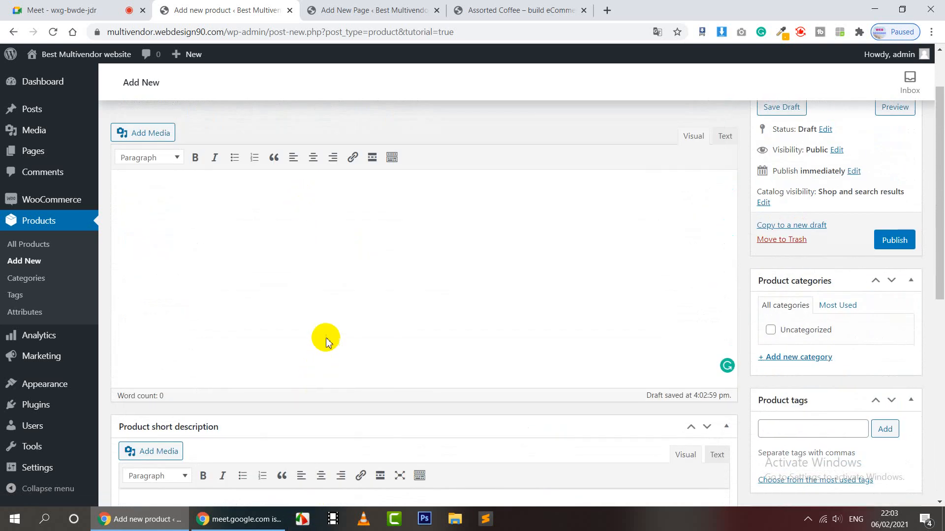
Step: Check the short description's content by alternating between its Text and Visual views, ending in the Visual view
scroll(323, 338, "down", 3)
left_click(727, 337)
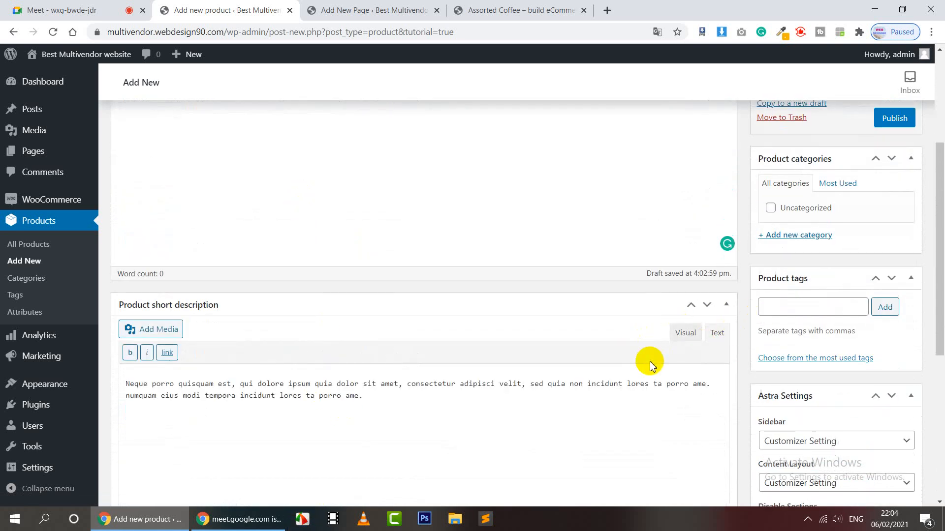
key("ctrl+a")
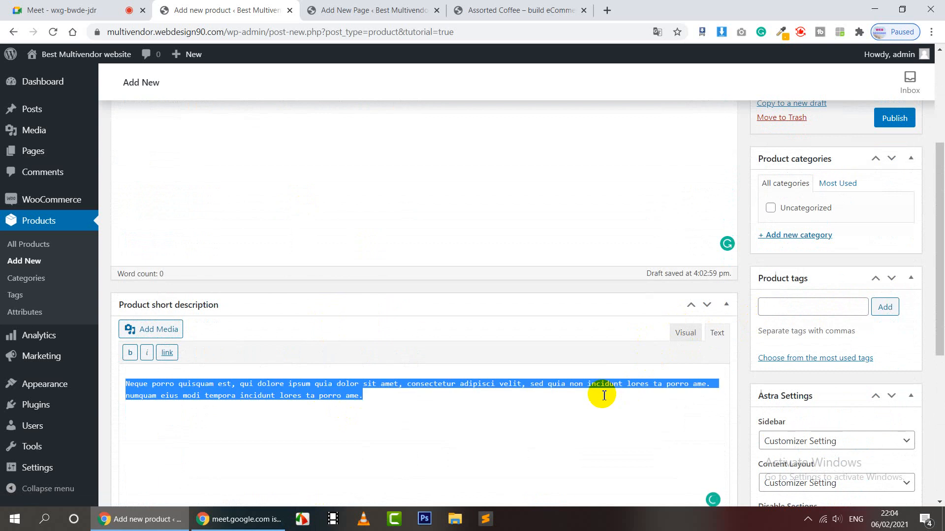
left_click(604, 396)
left_click(686, 333)
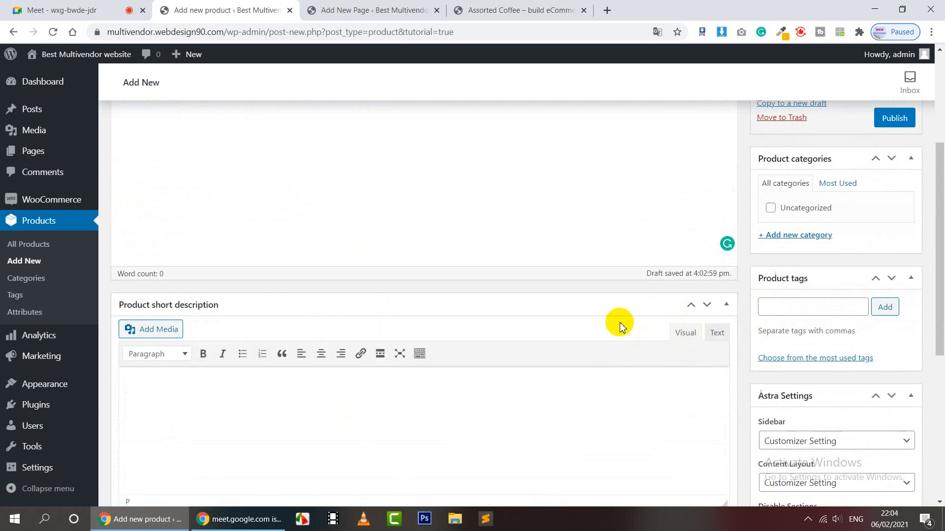
scroll(408, 302, "down", 3)
left_click(376, 264)
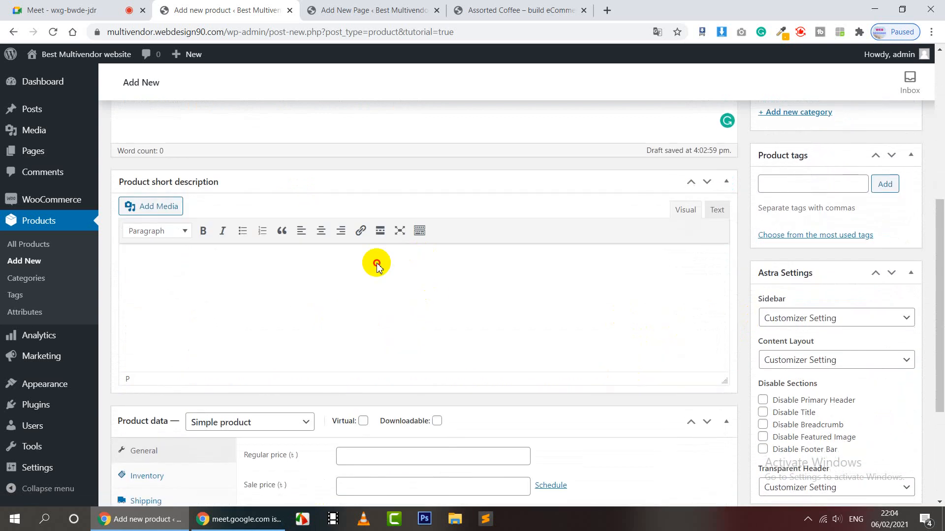
left_click(716, 211)
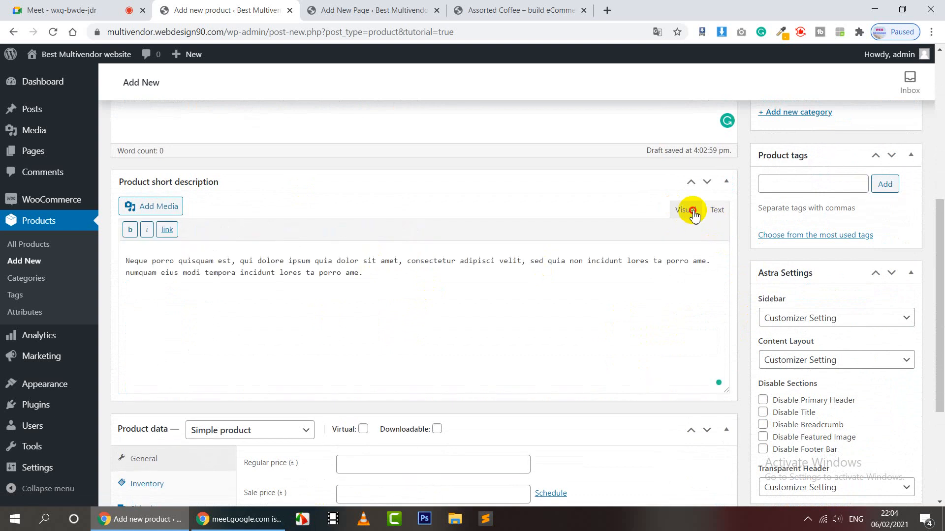
left_click(693, 211)
left_click(717, 210)
left_click(694, 211)
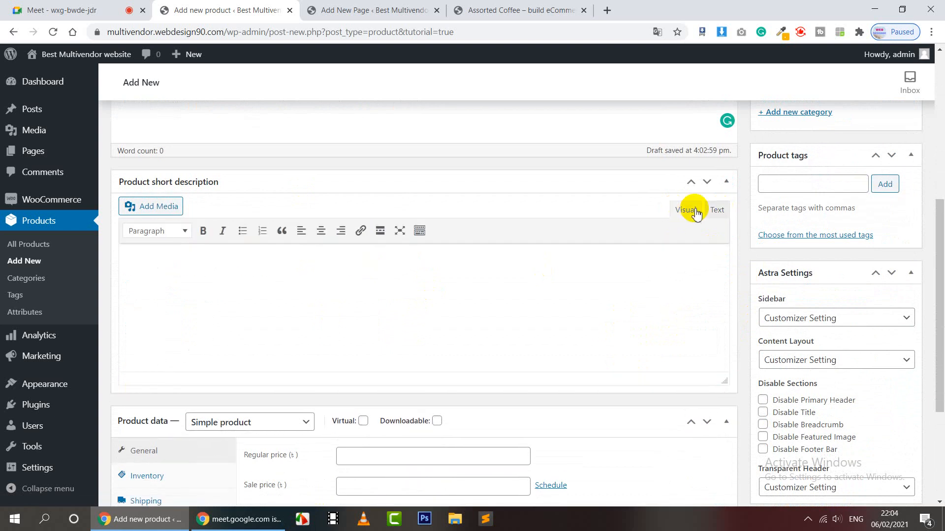
Step: Move the Product short description box below the Product data box and compare its content in the Text and Visual views
left_click(725, 181)
left_click(725, 181)
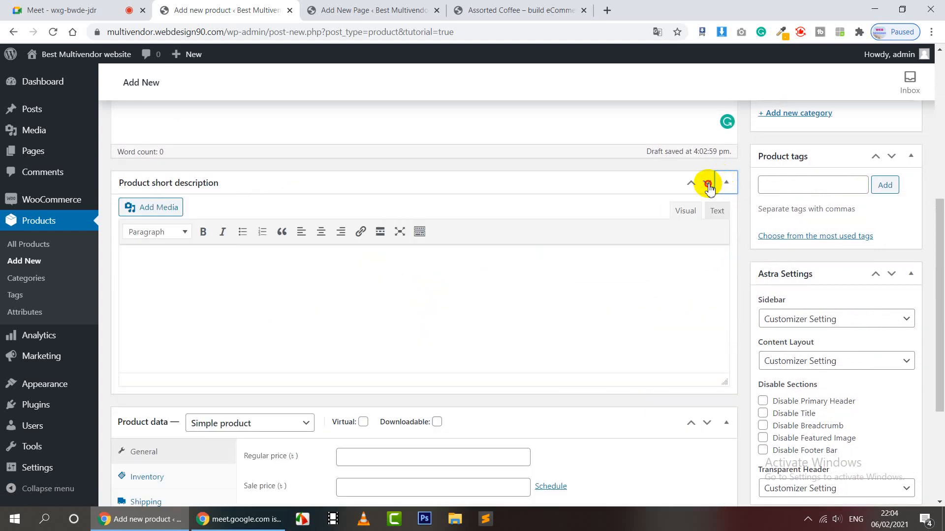
left_click(707, 186)
scroll(634, 301, "down", 4)
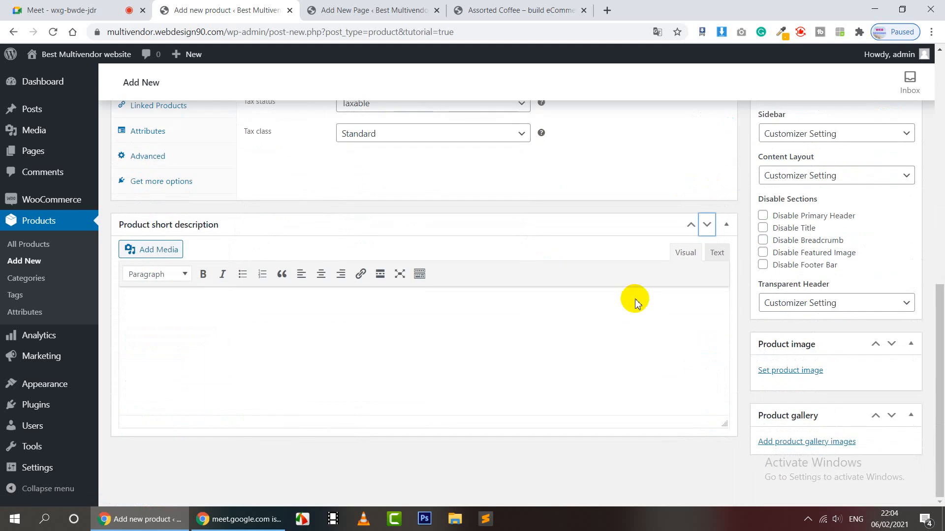
left_click(724, 254)
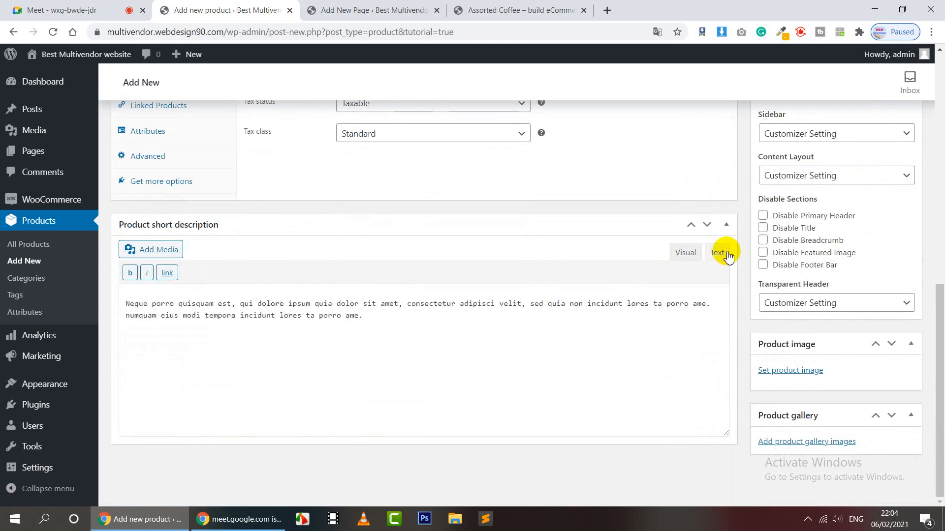
left_click(683, 252)
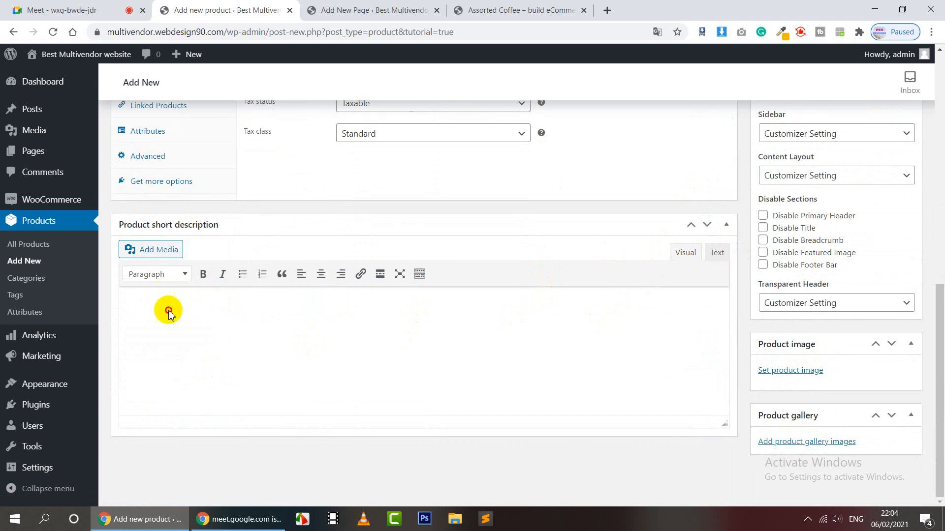
Step: Move the Product short description box up past Product data and into the side column below Product gallery
left_click(691, 225)
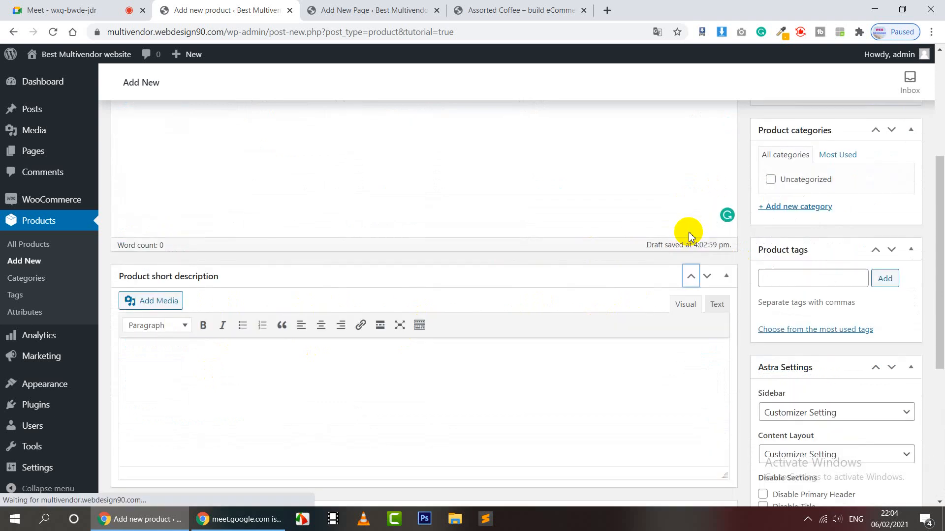
left_click(693, 282)
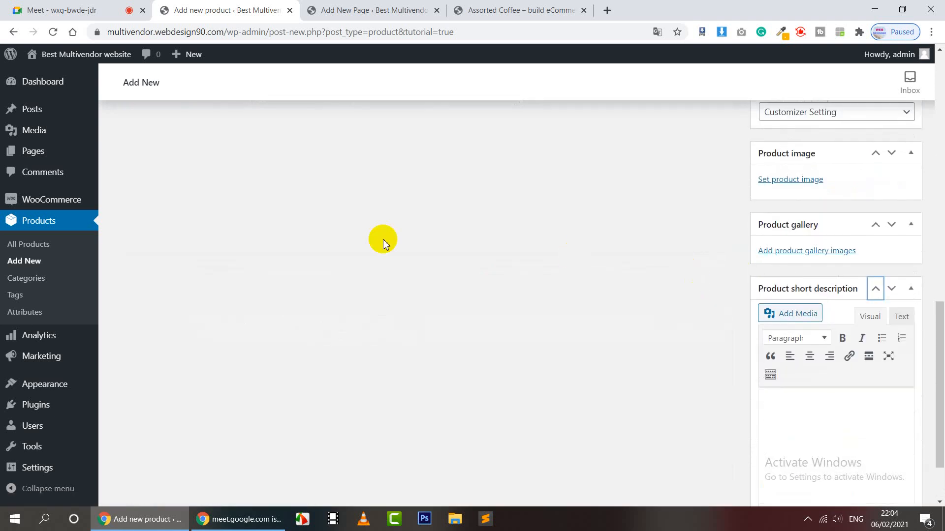
scroll(380, 239, "up", 7)
scroll(385, 240, "up", 3)
scroll(384, 240, "down", 8)
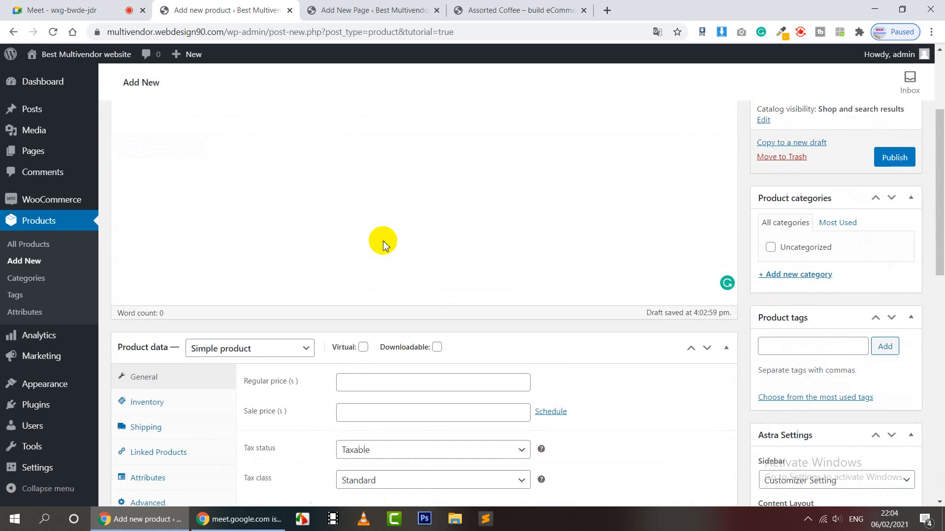
scroll(413, 249, "up", 4)
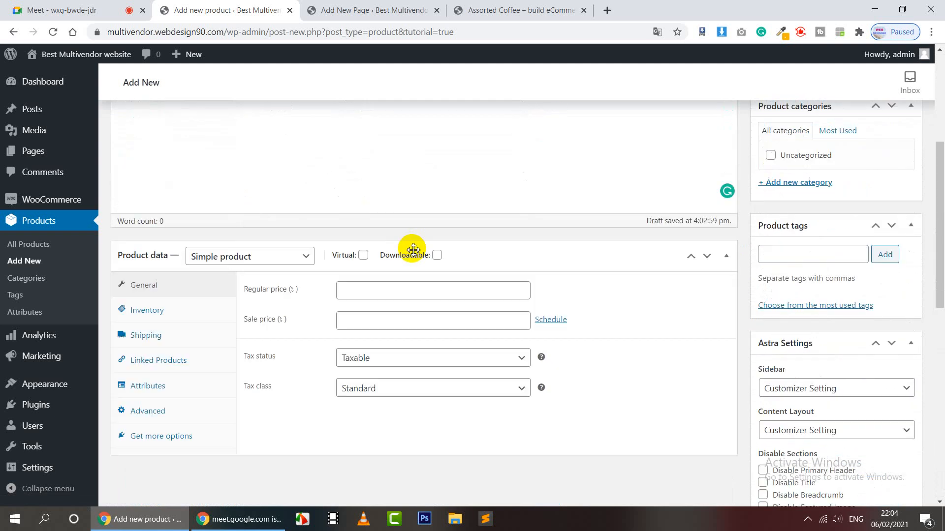
Step: Move the Product data box into the side column below Product short description and check the form's layout
left_click(690, 257)
scroll(455, 291, "up", 6)
scroll(455, 290, "up", 6)
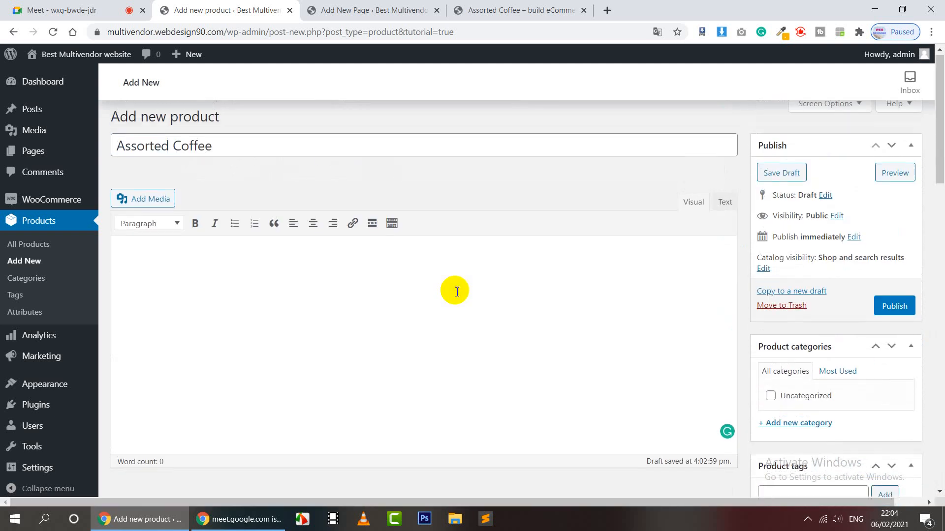
scroll(266, 264, "down", 1)
scroll(268, 266, "down", 15)
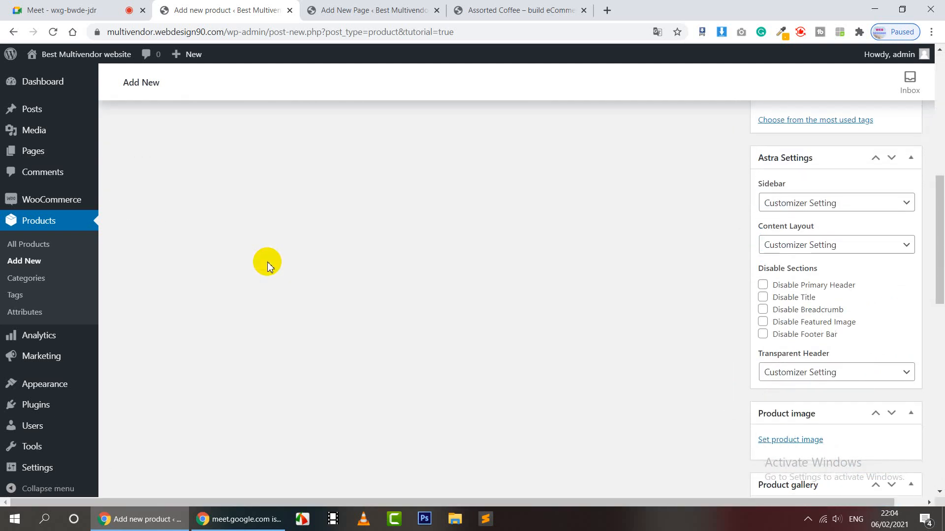
scroll(367, 272, "up", 15)
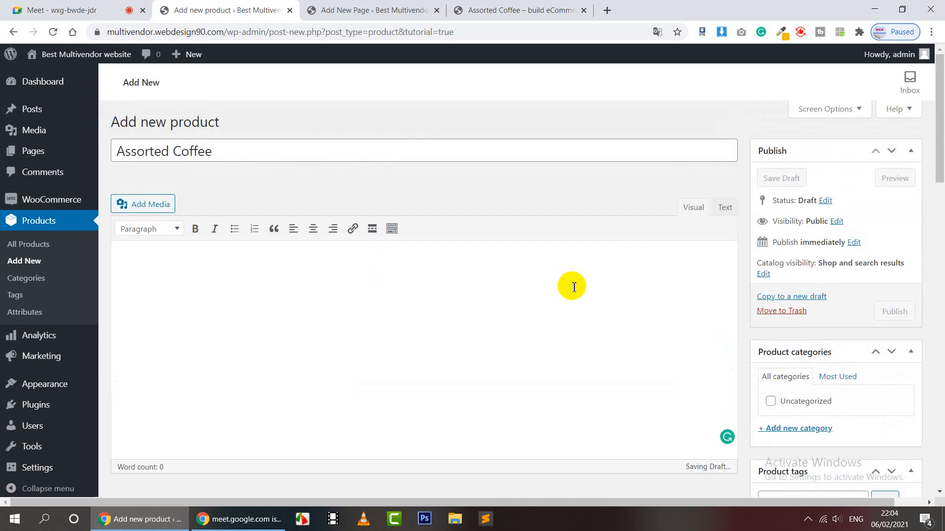
scroll(590, 300, "down", 1)
scroll(632, 368, "down", 12)
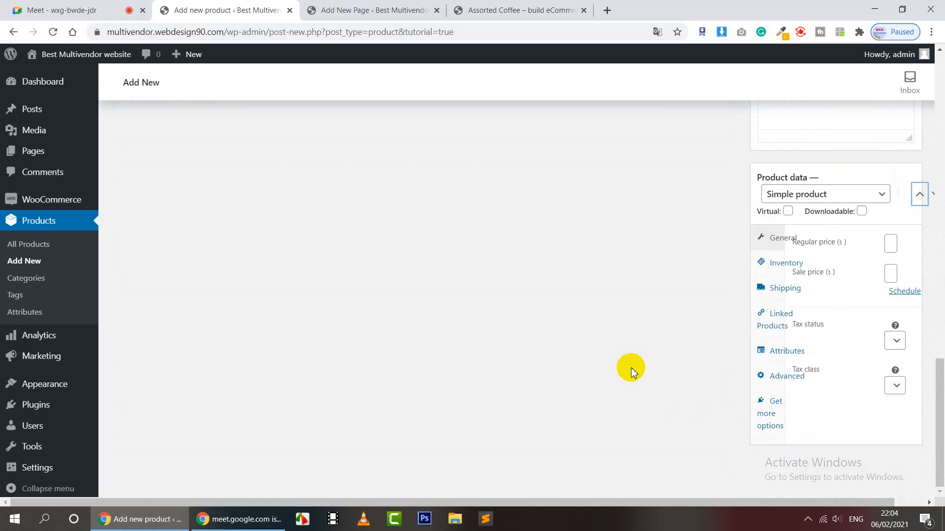
left_click_drag(939, 370, 942, 95)
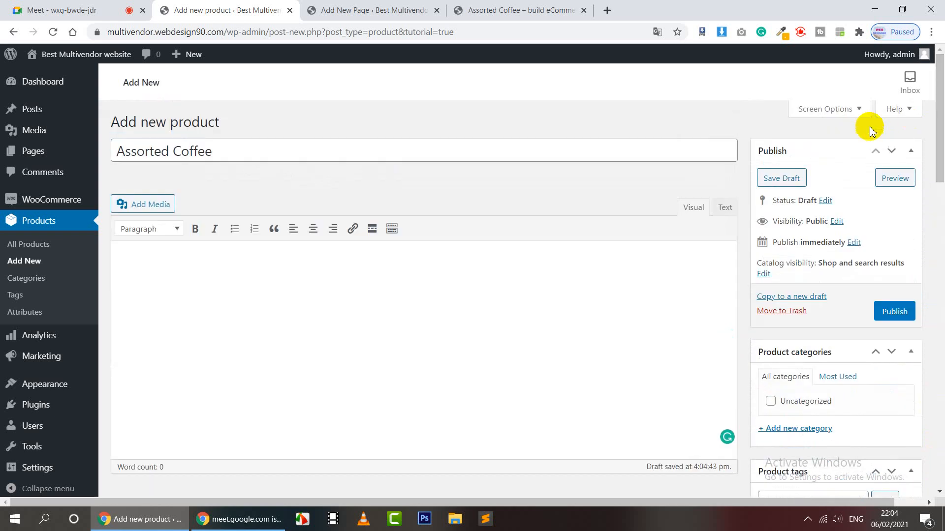
Step: Show the Custom Fields box through the screen options, try the 1 column layout, and return to 2 columns
left_click(859, 109)
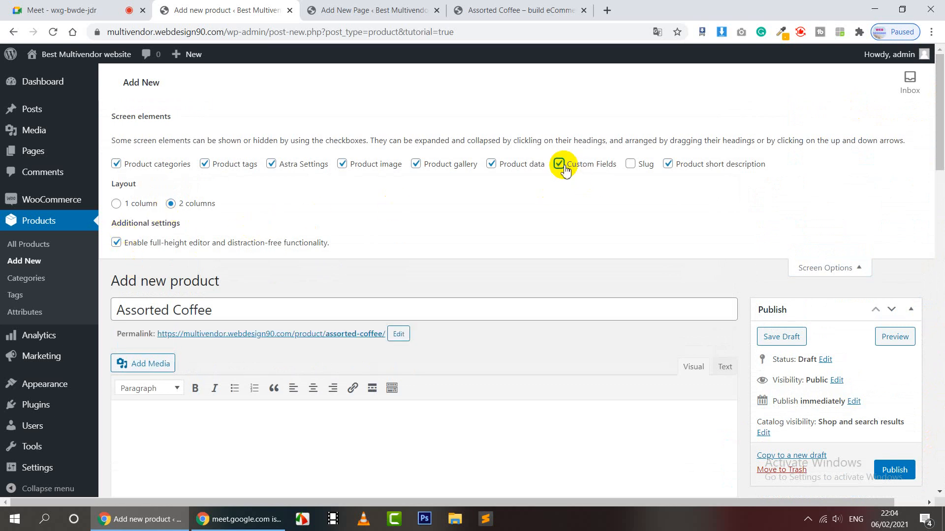
left_click(144, 205)
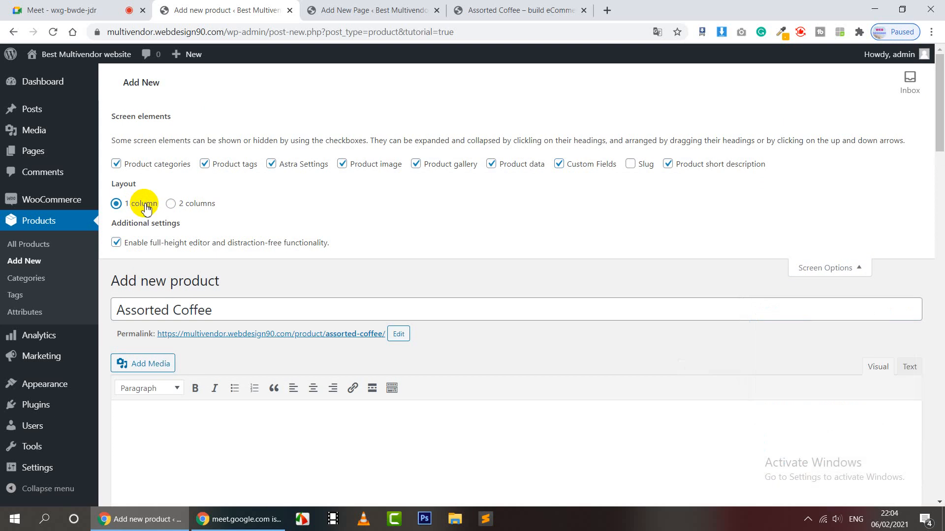
left_click(172, 204)
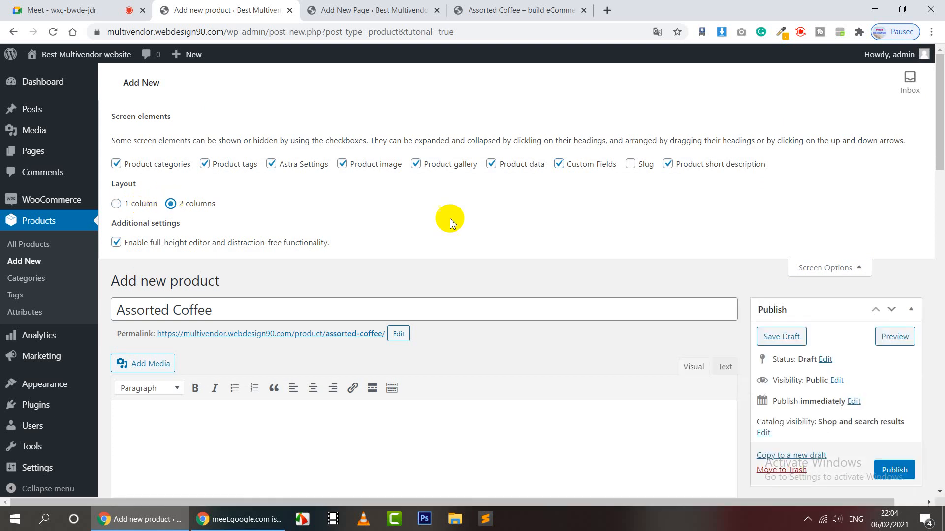
left_click(863, 269)
scroll(465, 317, "down", 6)
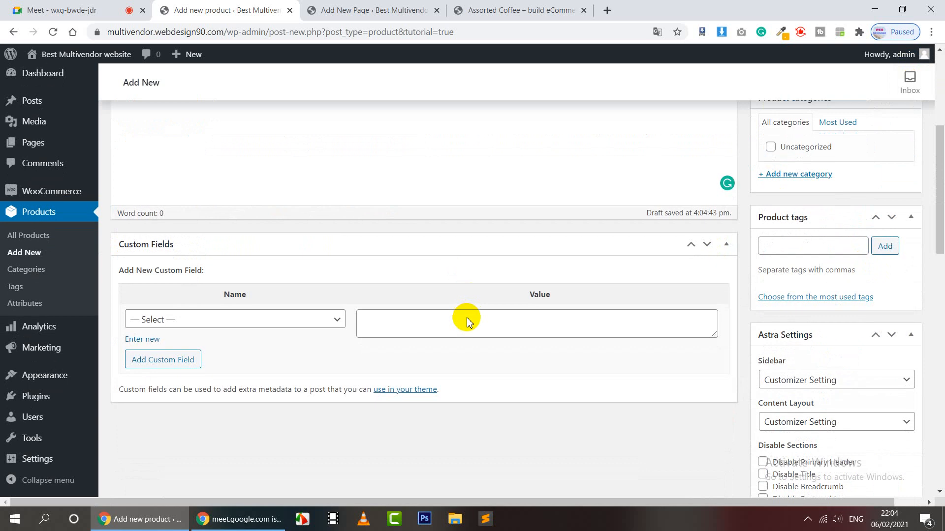
Step: Reposition the Custom Fields box, moving it out of the main column into the side column below Product data
scroll(467, 318, "up", 3)
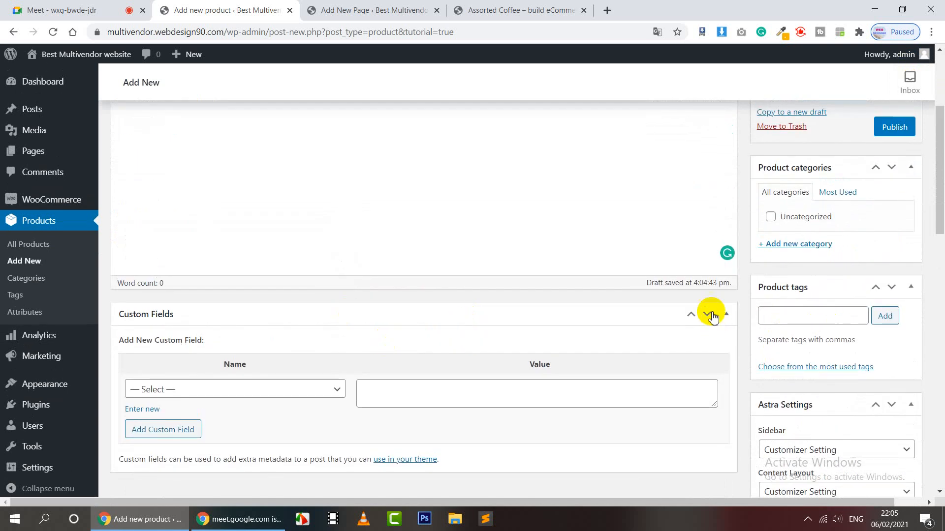
left_click(707, 314)
scroll(711, 311, "down", 6)
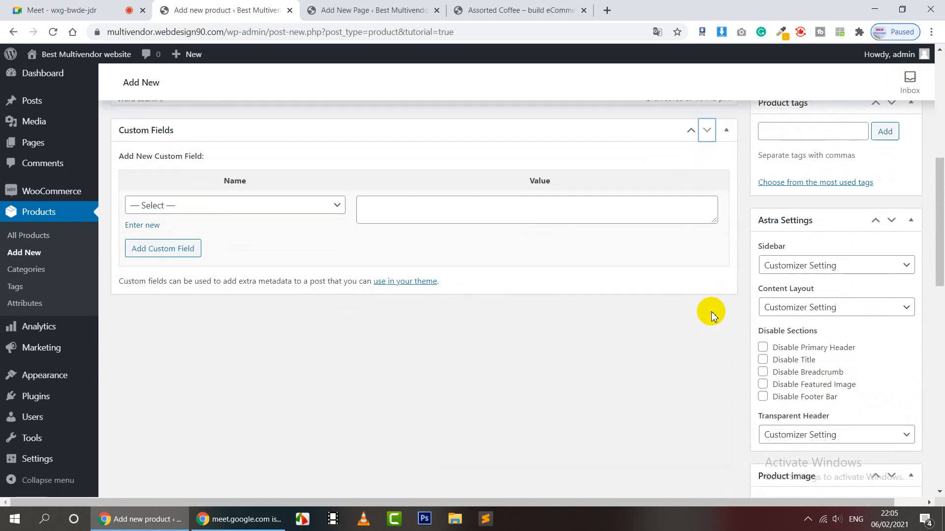
scroll(724, 248, "up", 4)
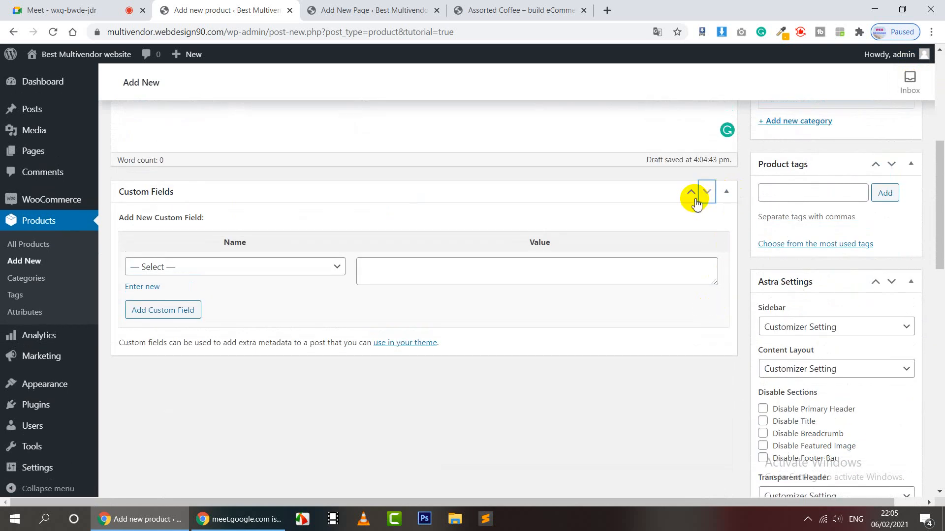
left_click(718, 196)
left_click(716, 195)
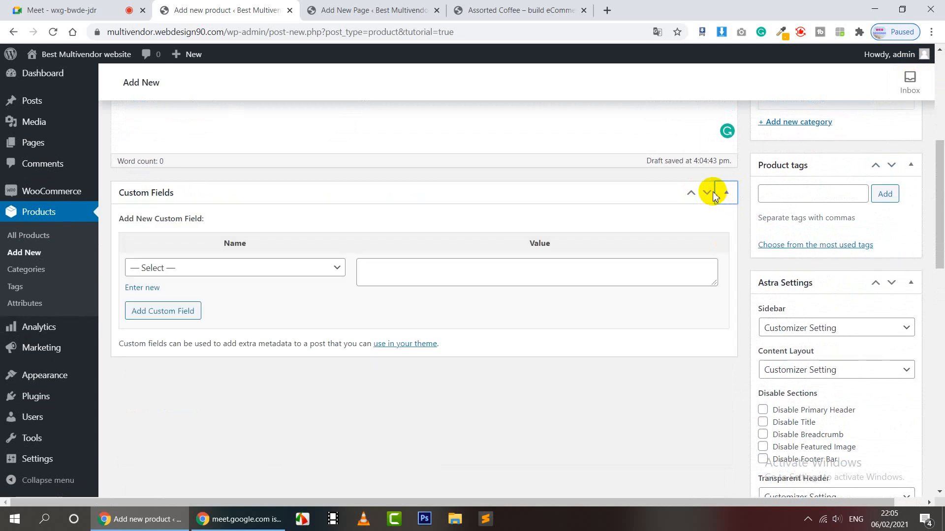
left_click(691, 197)
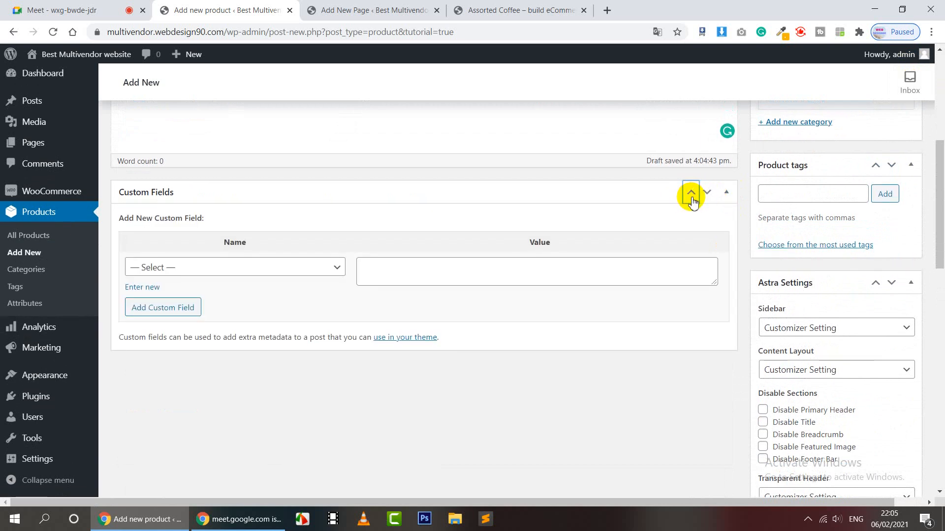
left_click(691, 197)
scroll(711, 299, "up", 12)
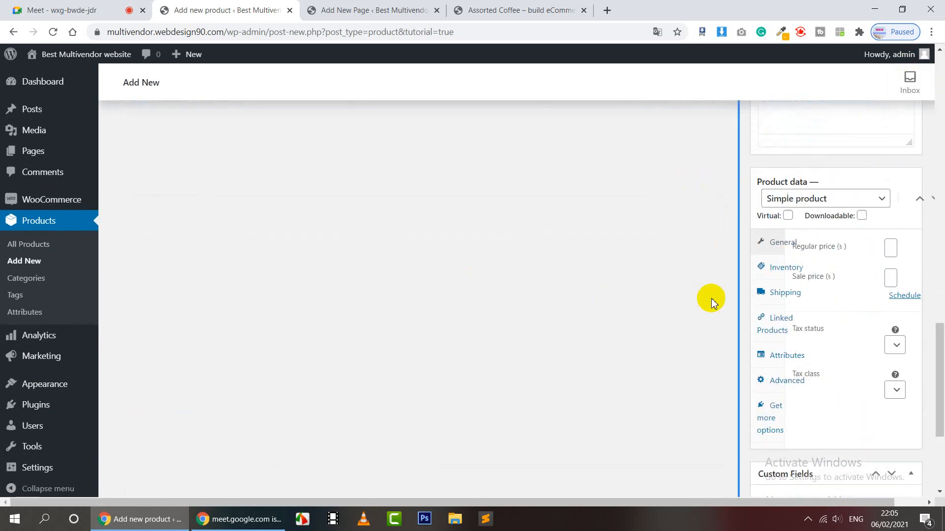
scroll(716, 264, "up", 15)
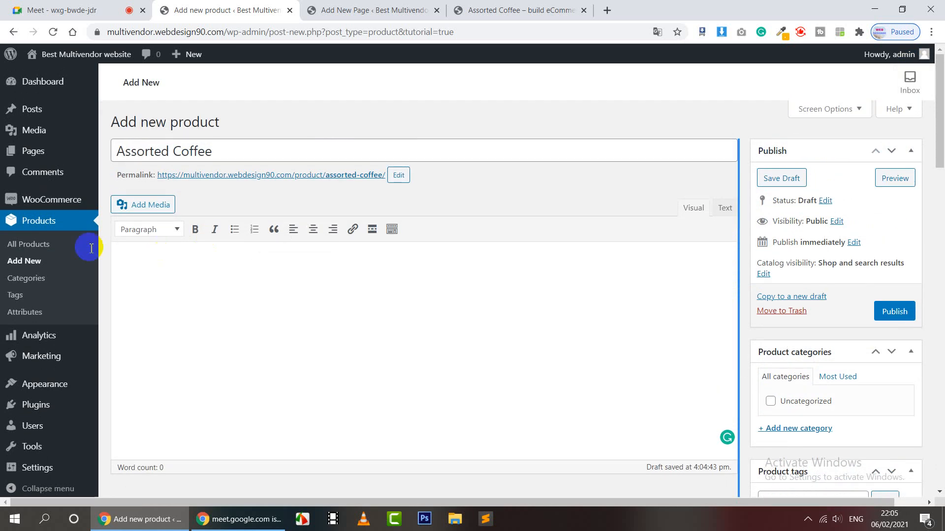
Step: Leave the new product form without saving and open the Assorted Coffee draft from the product list for editing
left_click(26, 245)
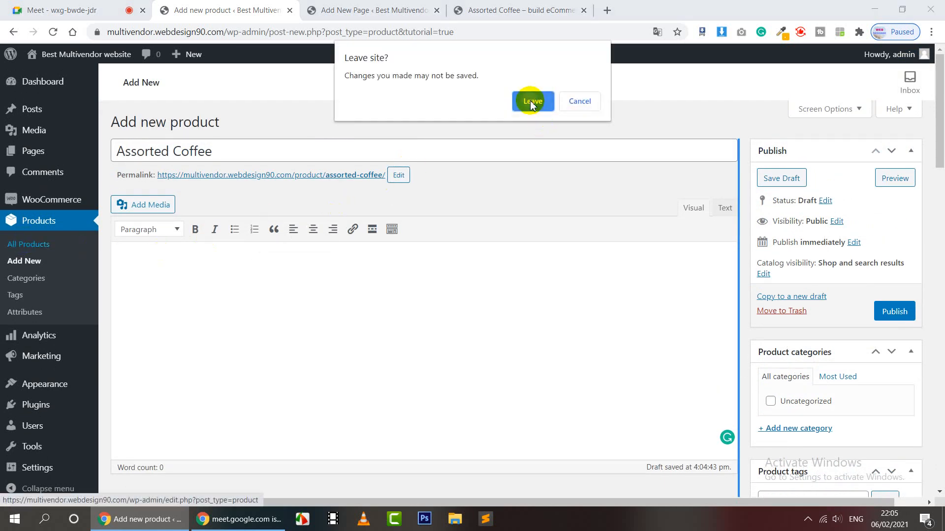
left_click(529, 100)
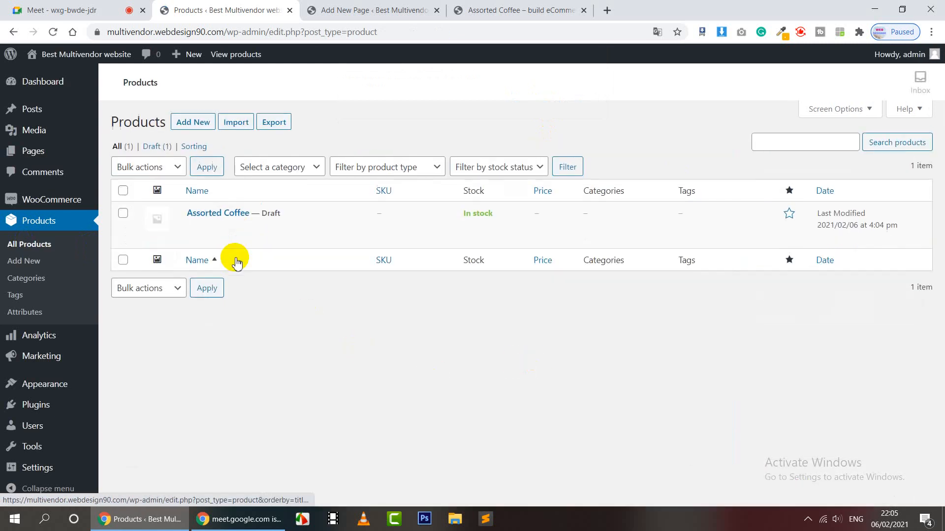
mouse_move(230, 226)
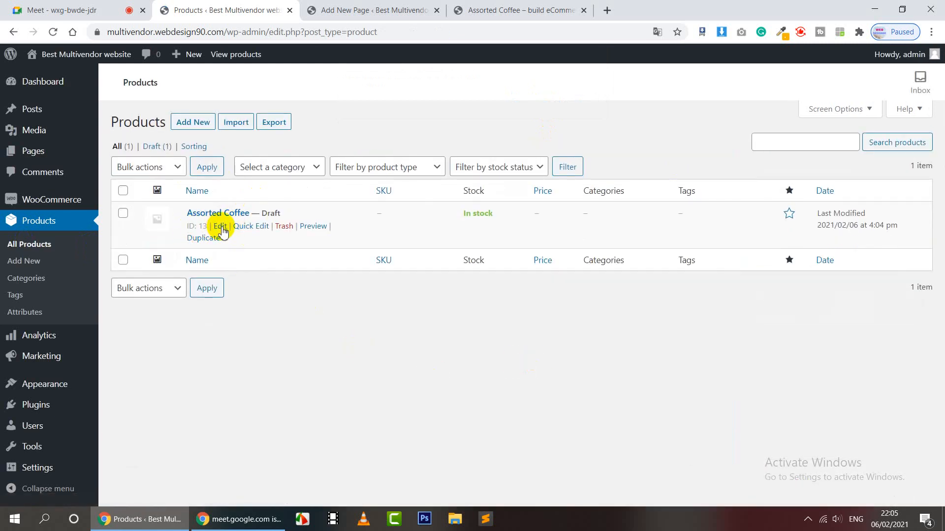
left_click(220, 226)
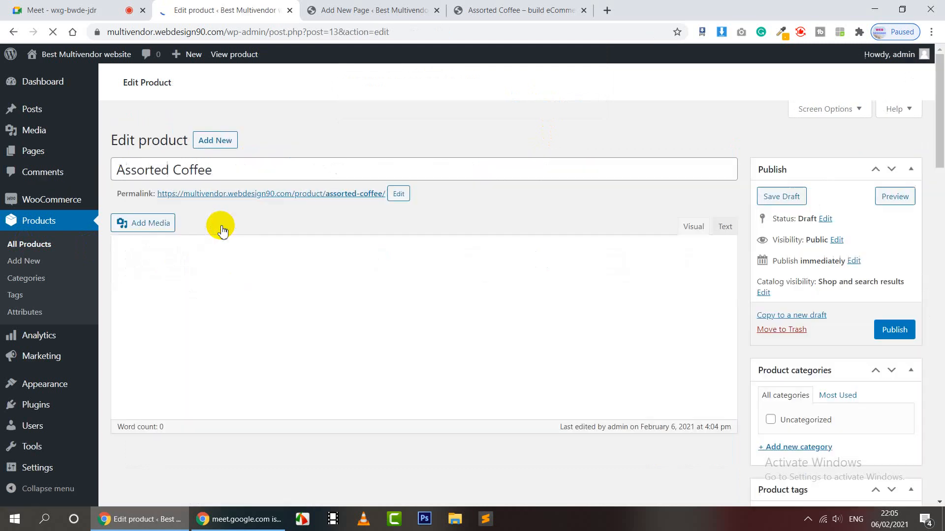
Step: Check the reopened draft's layout and move the Assorted Coffee product to the Trash
scroll(367, 289, "down", 3)
scroll(367, 289, "down", 4)
scroll(368, 290, "up", 5)
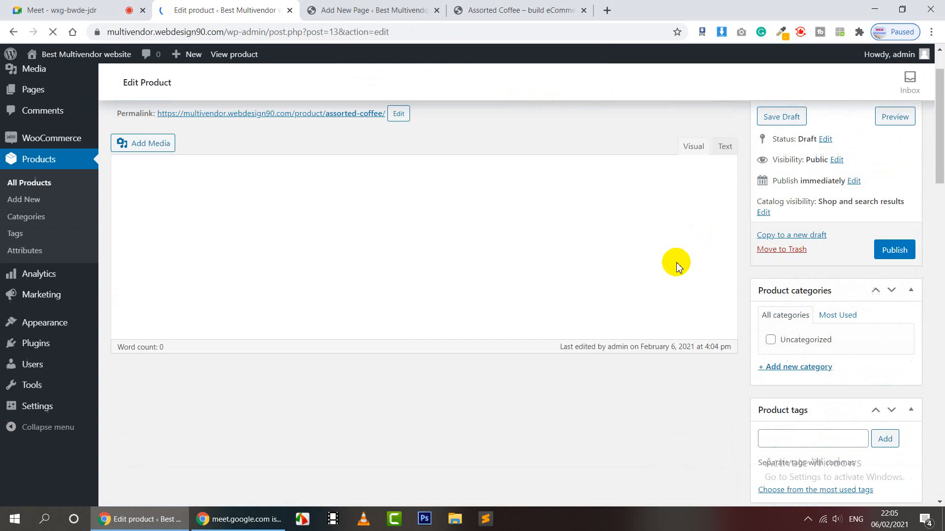
left_click(802, 250)
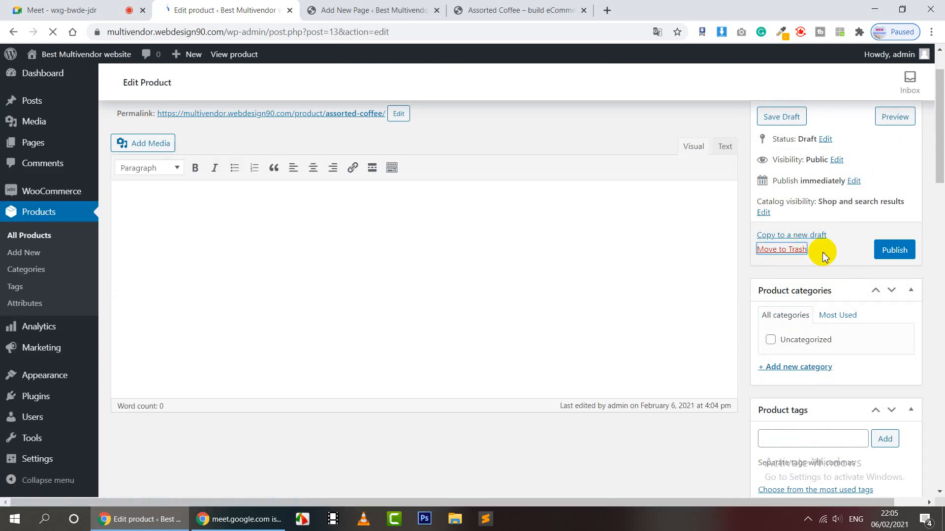
scroll(831, 222, "up", 1)
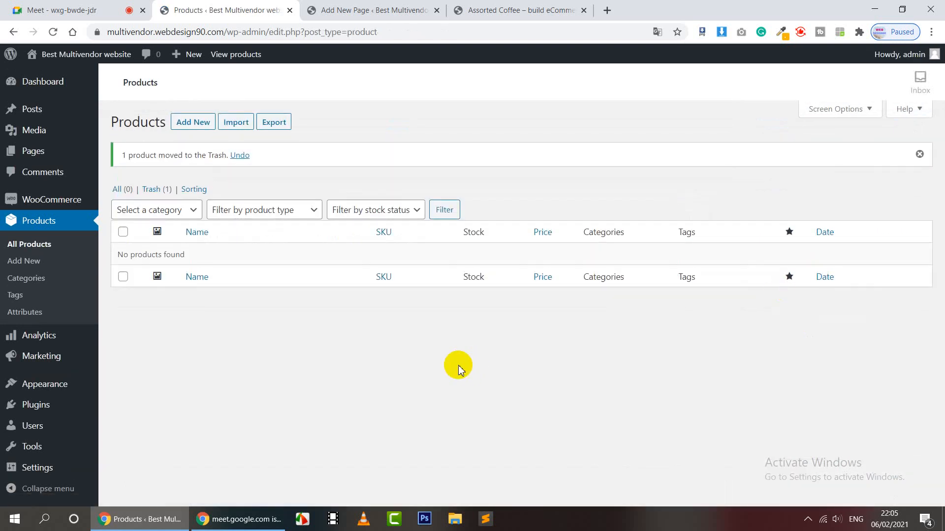
Step: Start a new product, try pasting the copied paragraph as its name, and undo the paste
left_click(192, 129)
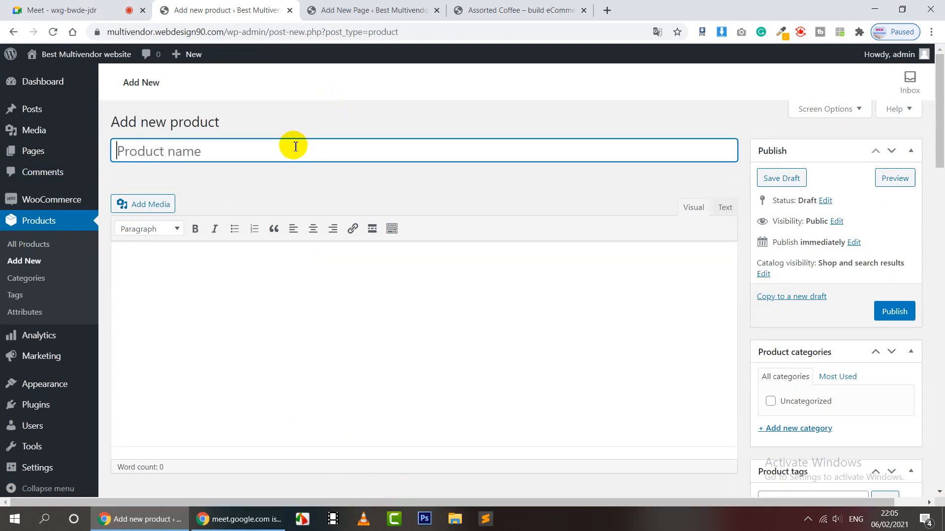
key("ctrl+v")
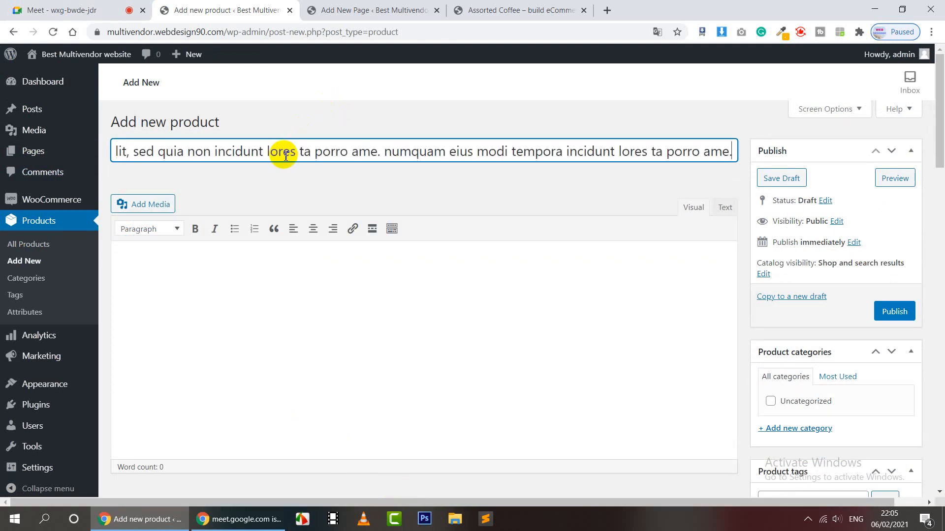
key("ctrl+z")
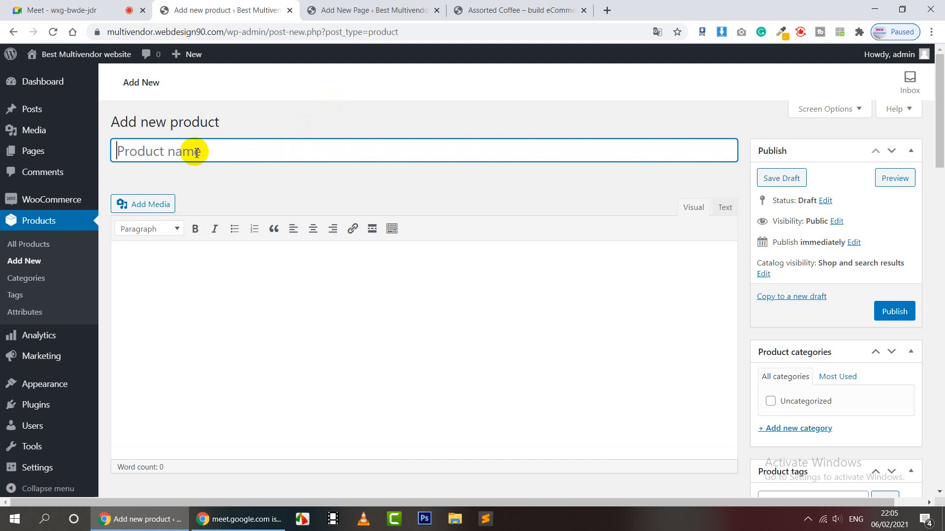
Step: Copy the product title from the reference store page and paste it as the new product's name, Assorted Coffee
left_click(374, 10)
left_click(525, 9)
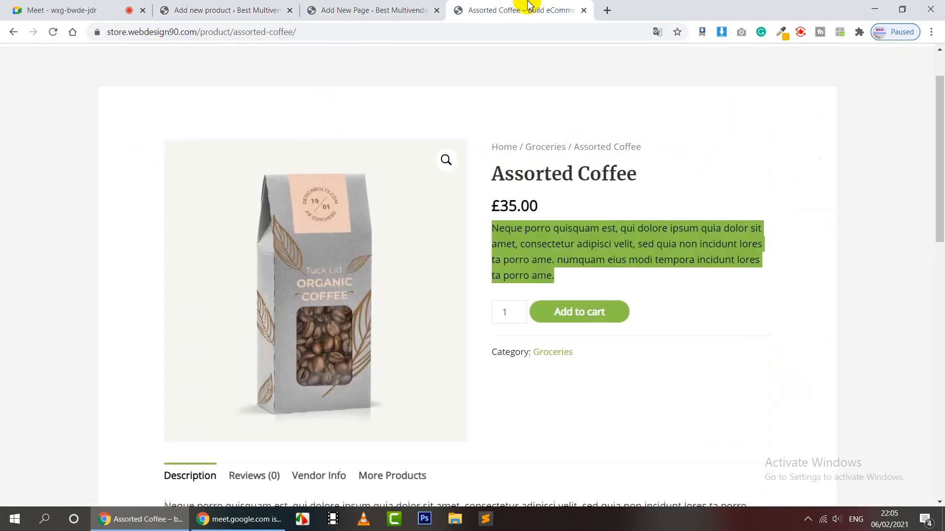
triple_click(583, 181)
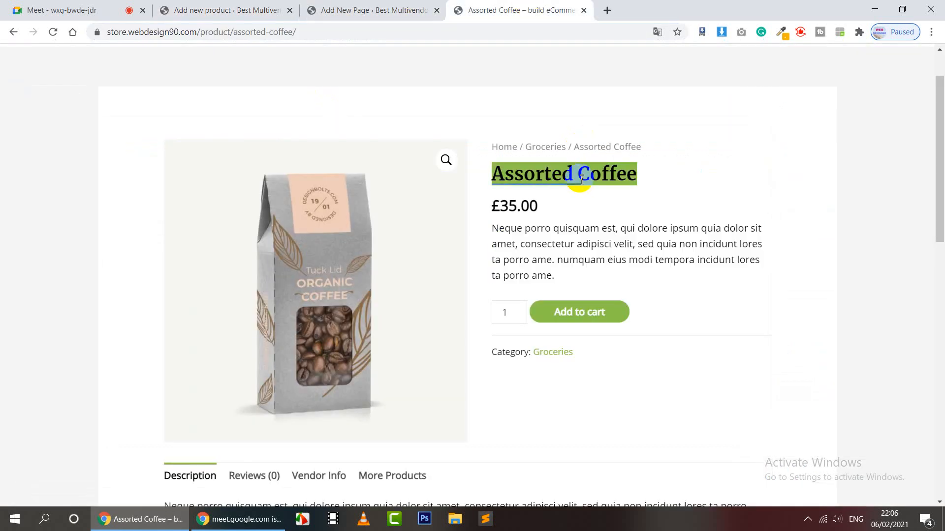
left_click(205, 8)
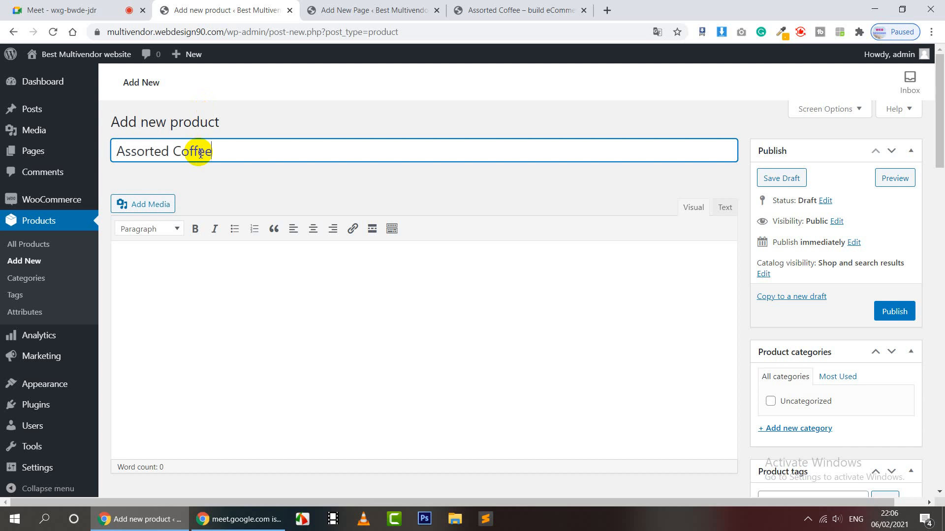
Step: Copy the short paragraph below the price on the reference product page and return to the new product form
left_click(521, 10)
double_click(641, 259)
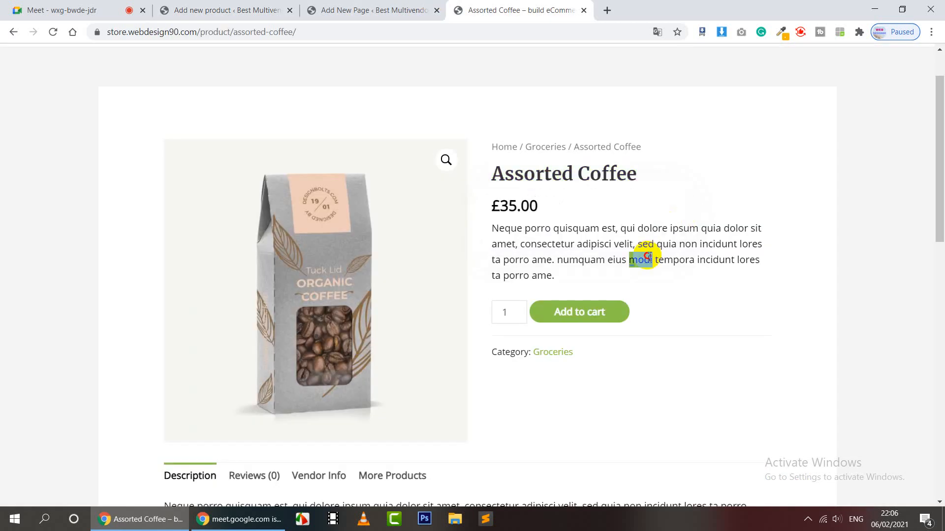
triple_click(647, 256)
key("ctrl+c")
left_click(227, 5)
Step: Move the Product data box out of the side column into the main column below the description editor
scroll(587, 289, "down", 10)
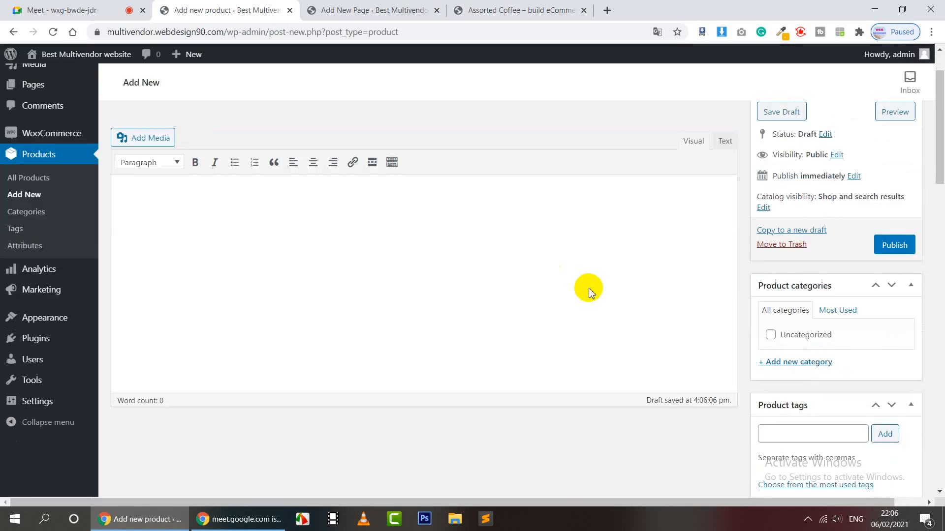
scroll(589, 290, "down", 8)
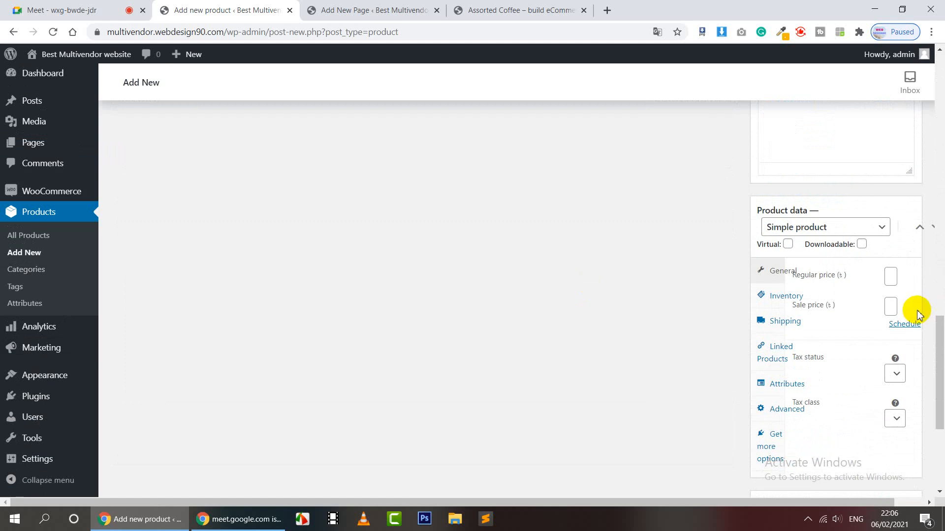
scroll(918, 314, "down", 3)
scroll(917, 314, "up", 4)
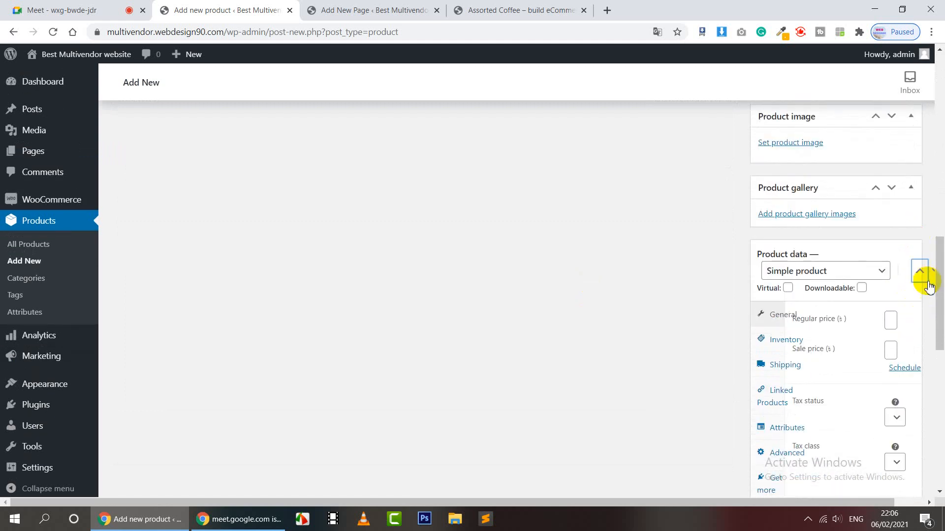
left_click_drag(921, 274, 426, 185)
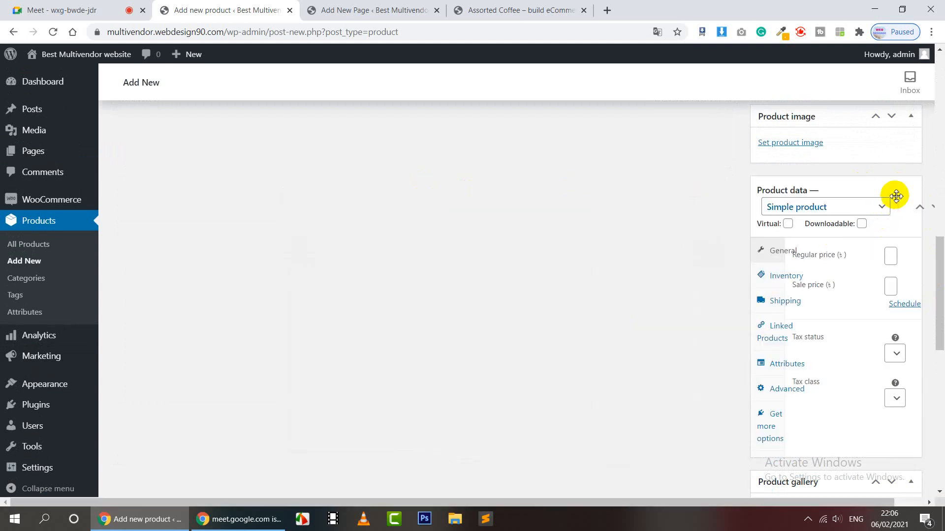
left_click_drag(897, 196, 635, 371)
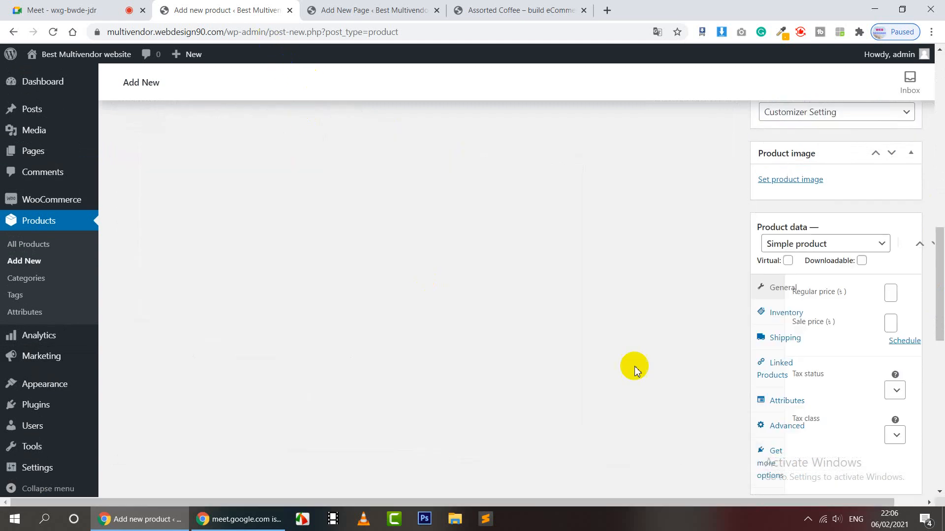
scroll(860, 257, "up", 1)
left_click(889, 217)
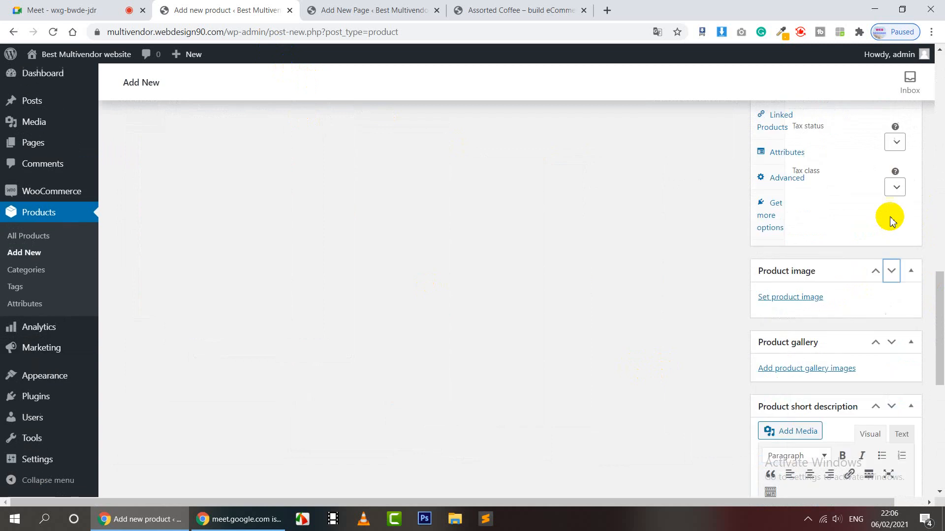
scroll(889, 217, "up", 7)
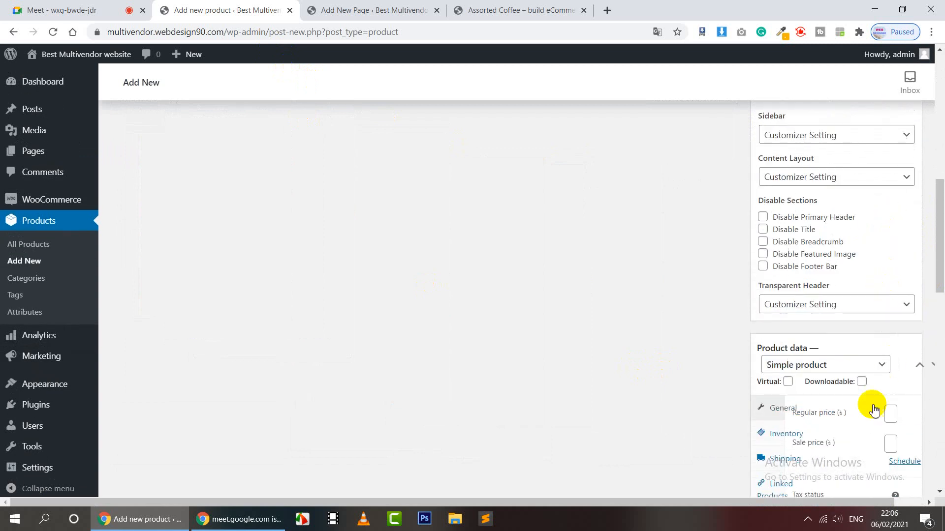
left_click_drag(902, 338, 345, 193)
left_click_drag(851, 348, 363, 208)
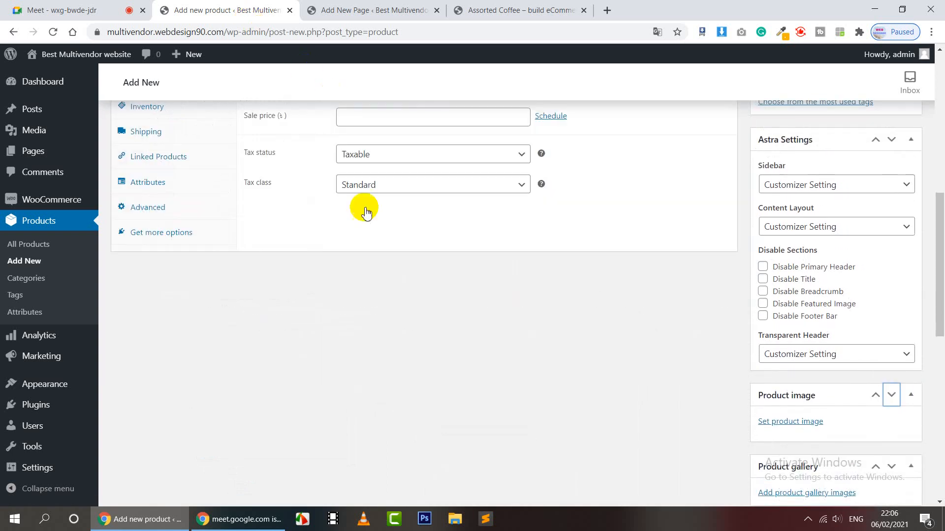
Step: Move the Product short description box from the side column into the main column below Product data
scroll(500, 378, "up", 10)
scroll(506, 381, "down", 3)
scroll(934, 321, "down", 9)
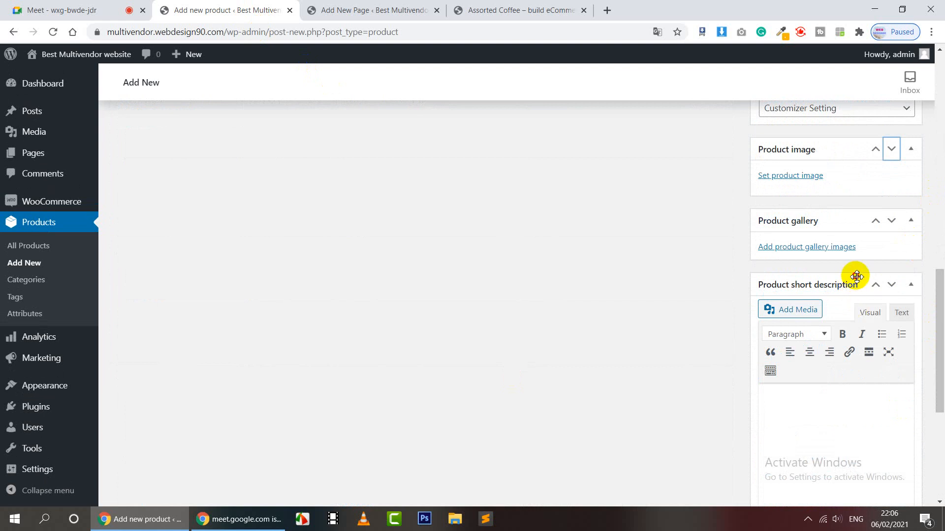
left_click_drag(856, 276, 355, 324)
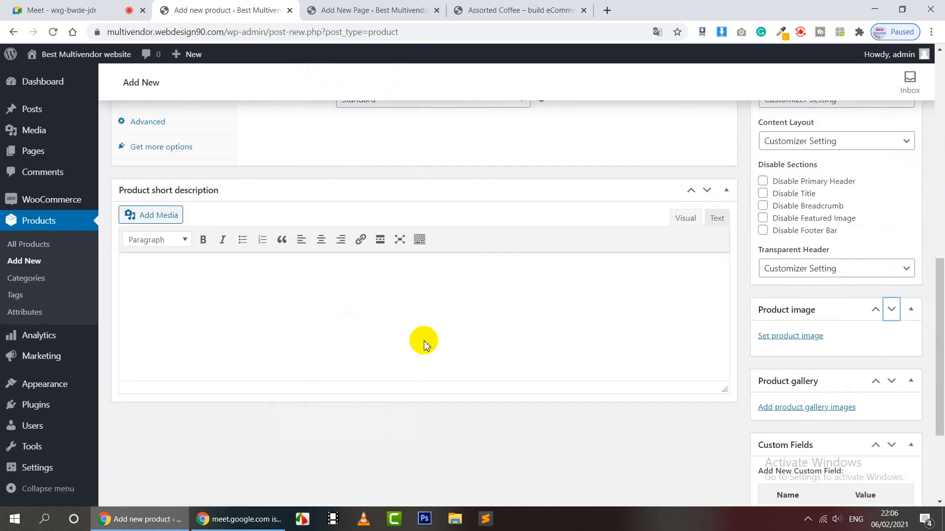
Step: Paste the copied paragraph into the Product short description in Text mode, and switch that editor back to Visual mode
scroll(453, 353, "up", 15)
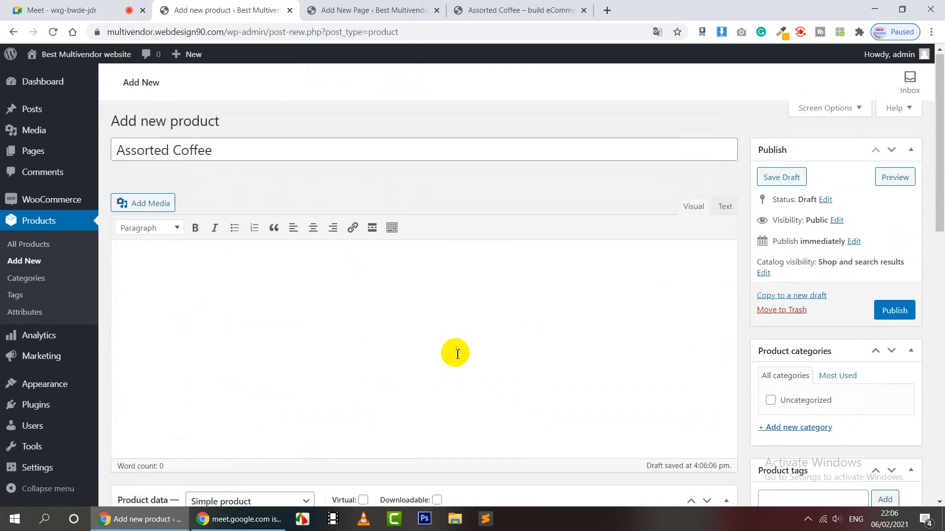
scroll(457, 353, "down", 10)
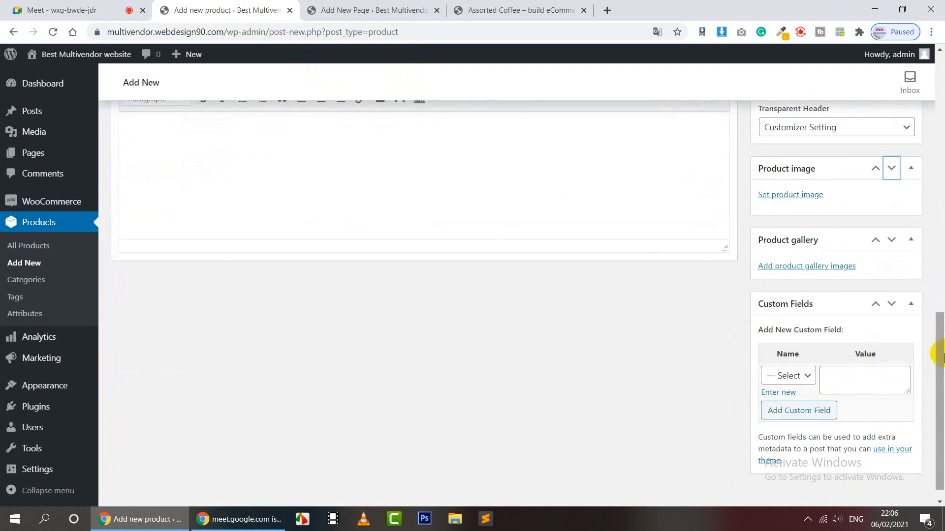
scroll(414, 495, "up", 3)
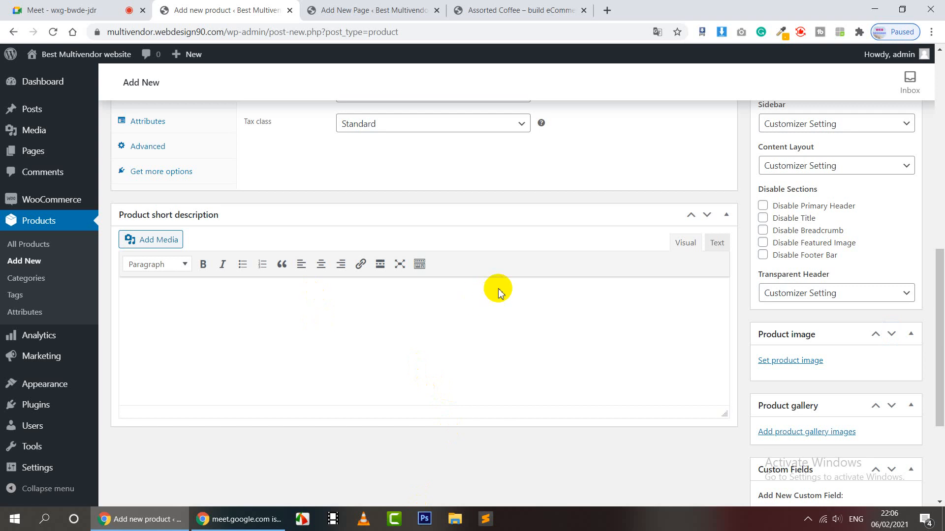
left_click(347, 294)
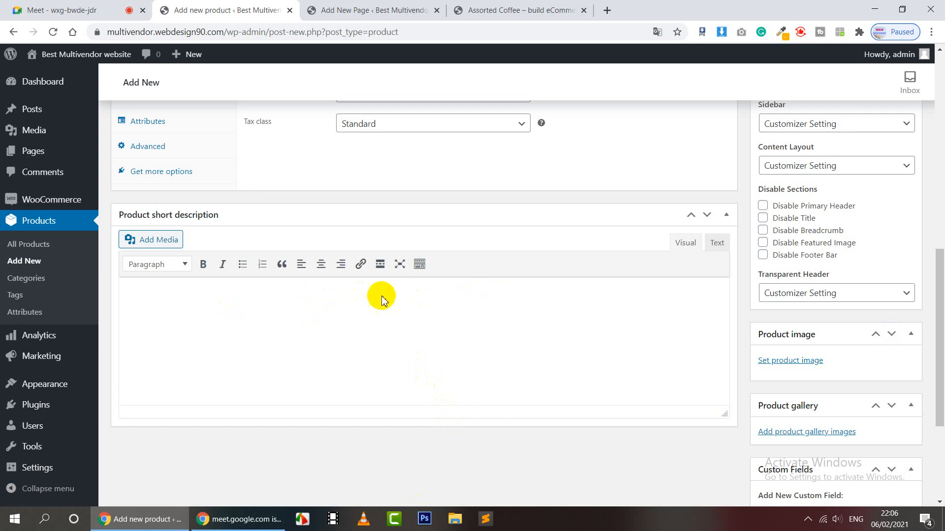
left_click(169, 264)
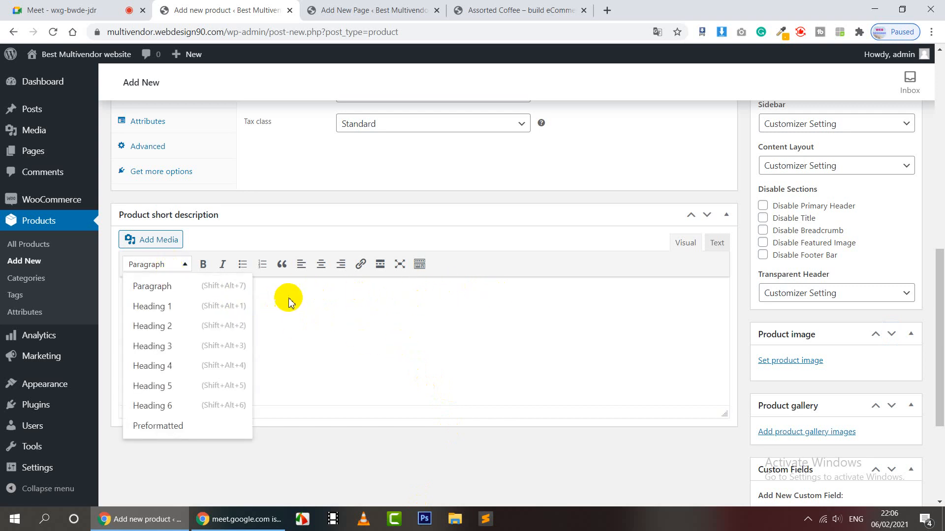
left_click(687, 245)
left_click(713, 244)
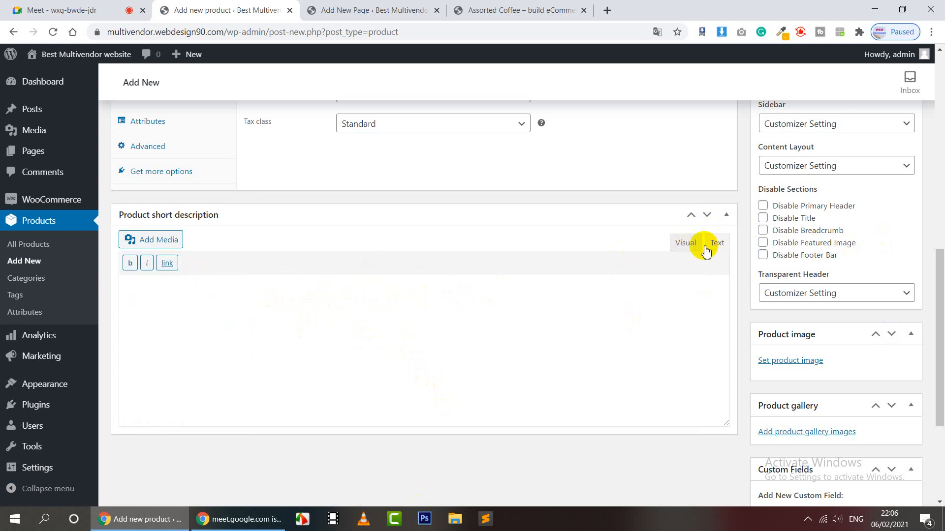
left_click(648, 303)
key("ctrl+v")
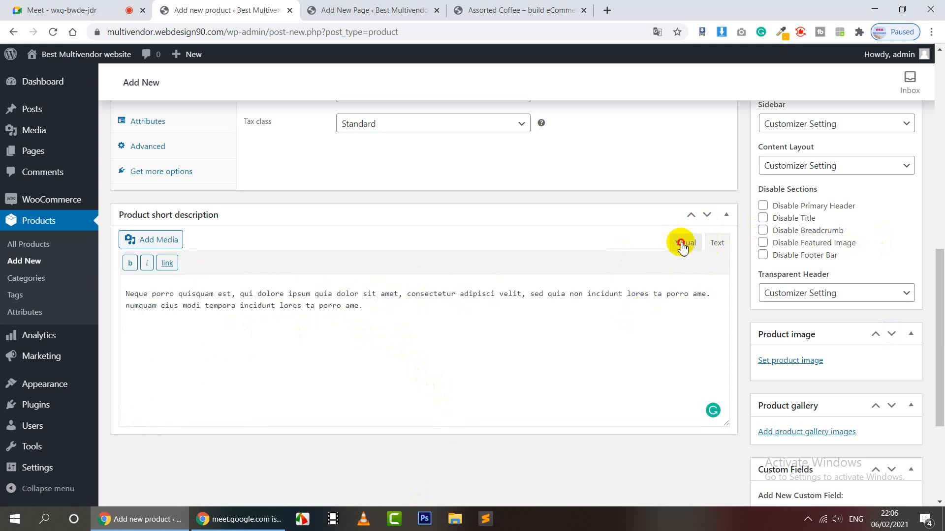
left_click(684, 243)
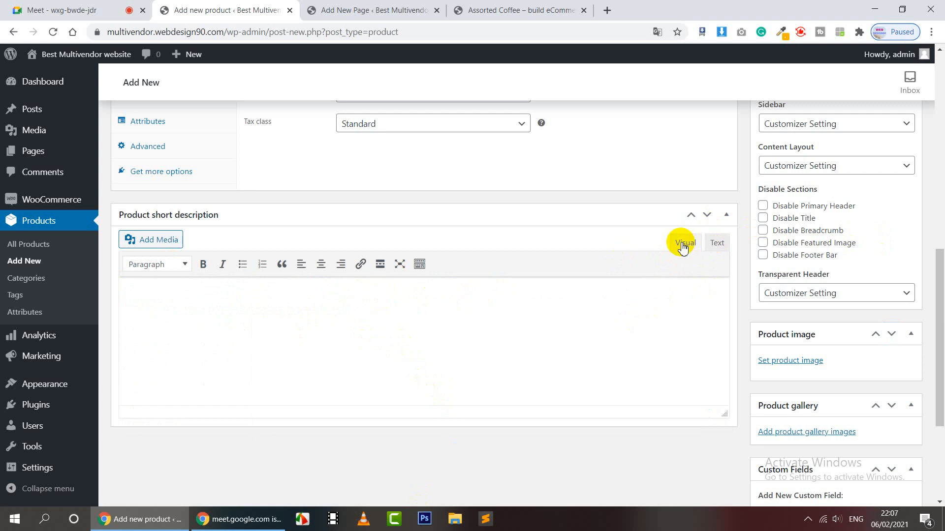
Step: Reorder the browser tabs so the reference Assorted Coffee page sits directly after the product form, and return to the form
scroll(554, 228, "up", 5)
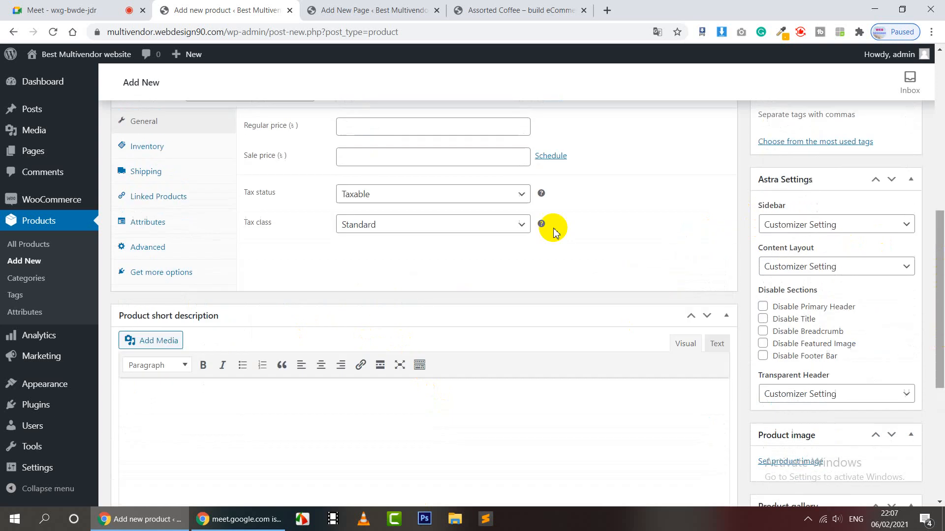
scroll(192, 212, "up", 3)
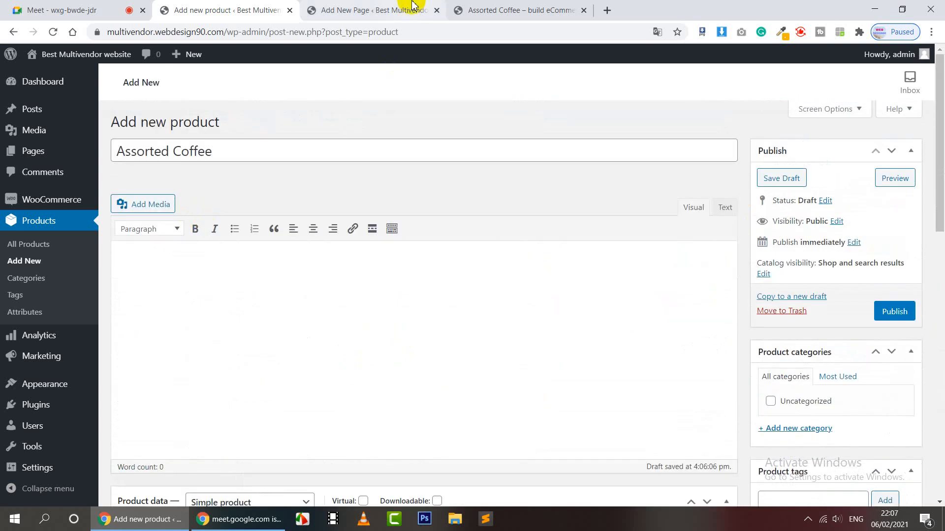
left_click(374, 10)
left_click_drag(529, 5, 365, 5)
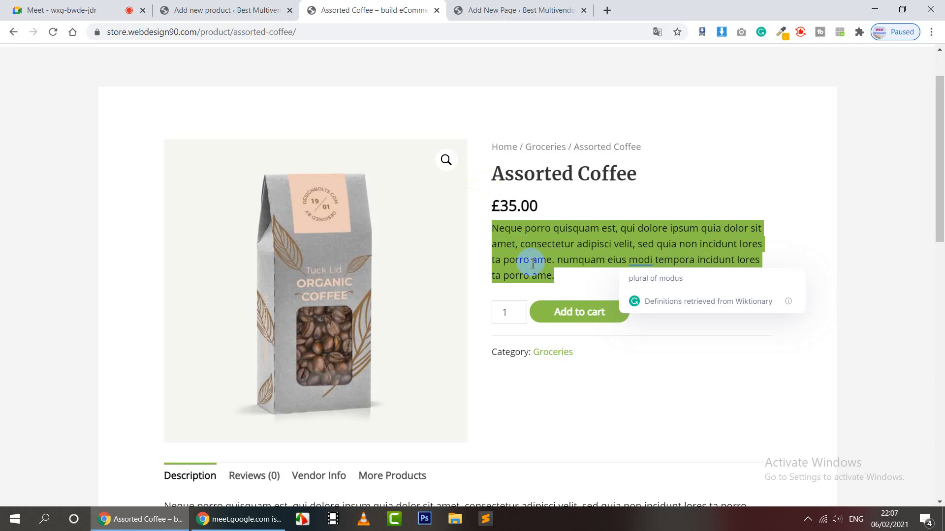
left_click(197, 10)
scroll(249, 367, "down", 2)
scroll(248, 367, "down", 2)
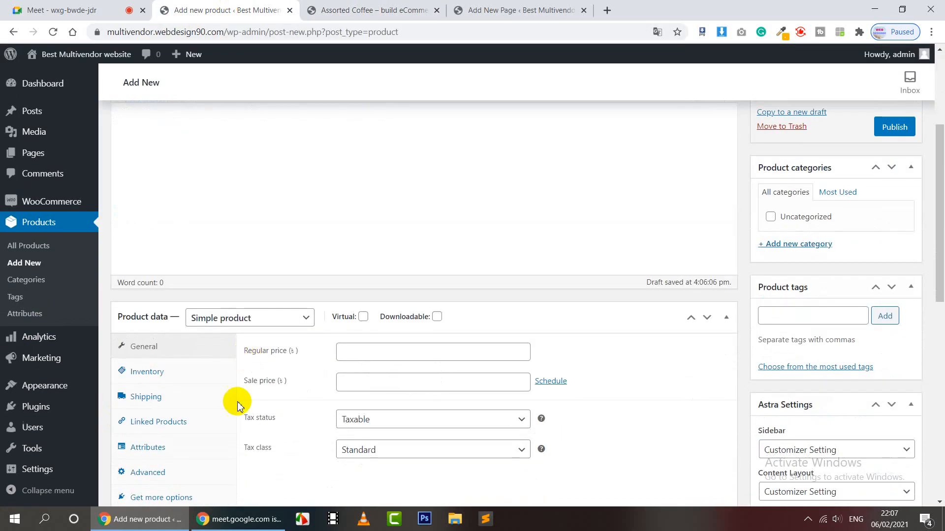
Step: Copy the Description paragraph from the reference product page and paste it into the new product's main description editor
left_click(506, 9)
left_click(392, 6)
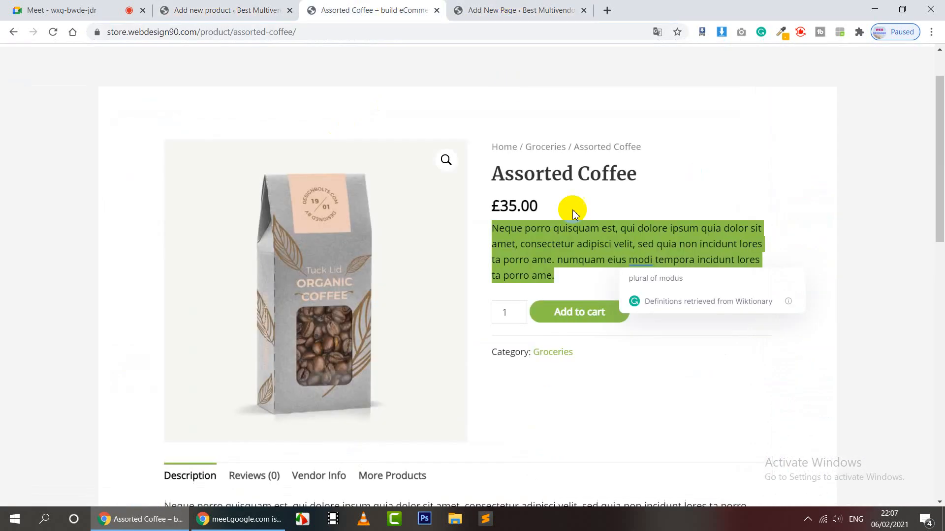
scroll(566, 246, "down", 4)
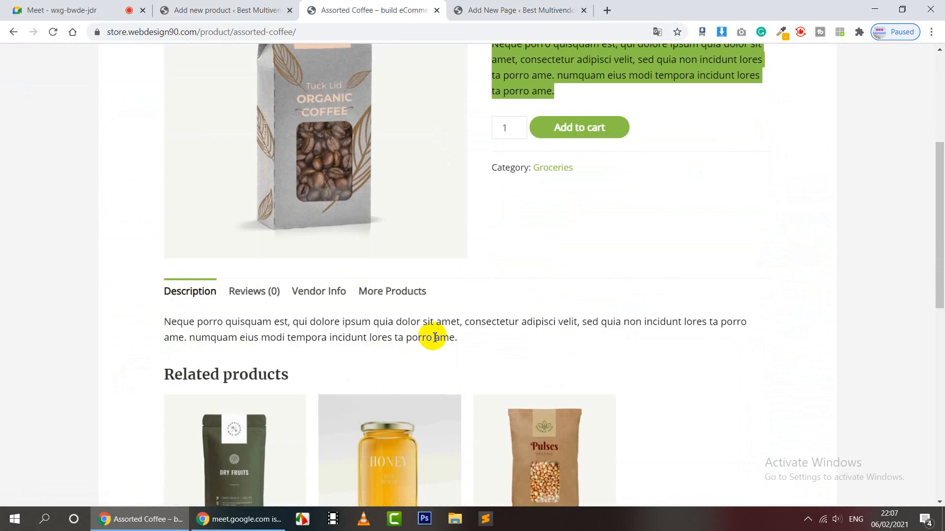
left_click_drag(481, 338, 170, 323)
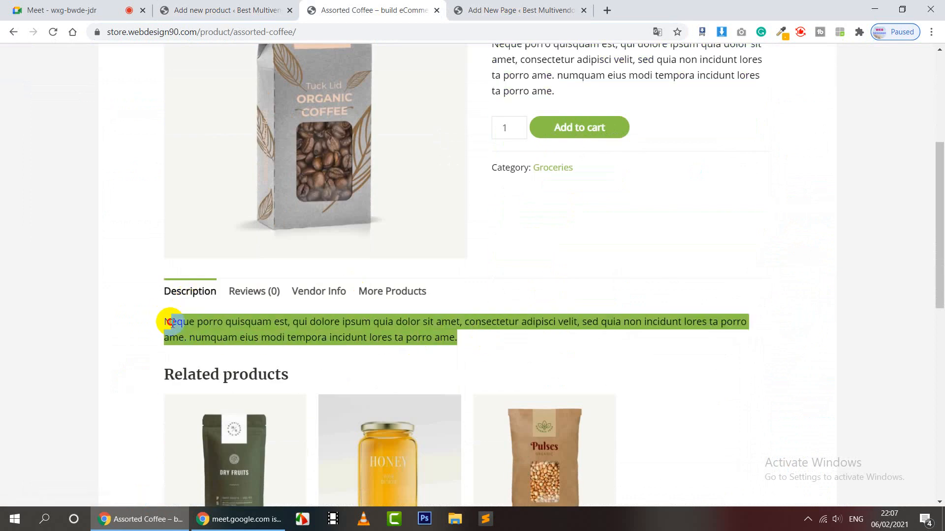
left_click(170, 6)
scroll(265, 212, "up", 3)
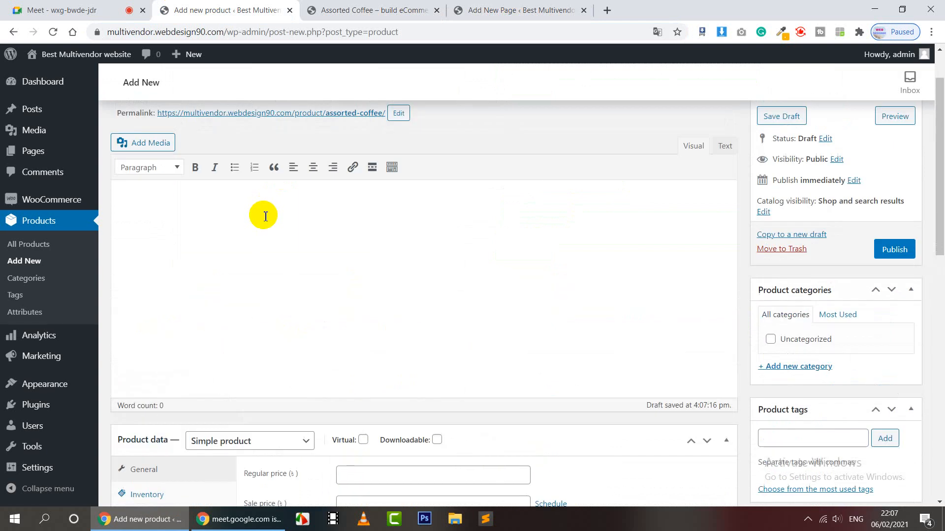
left_click(265, 217)
key("ctrl+v")
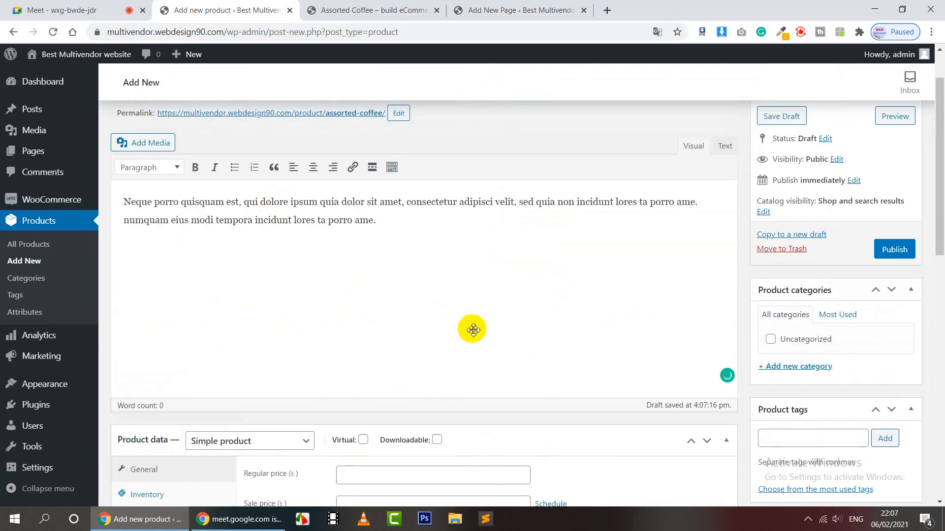
Step: Check the product details at the top of the reference Assorted Coffee page, and return to the new product's Product data
scroll(472, 327, "down", 4)
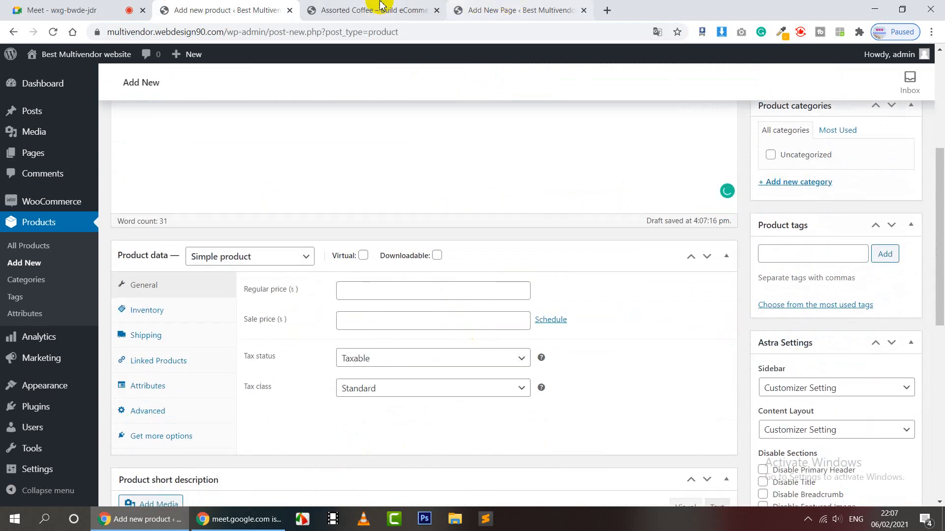
left_click(380, 6)
scroll(554, 305, "up", 4)
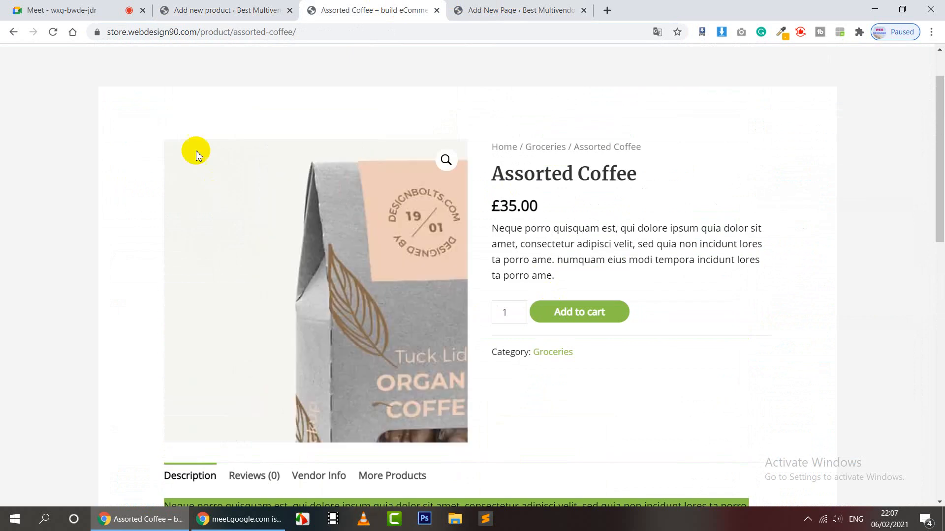
left_click(190, 10)
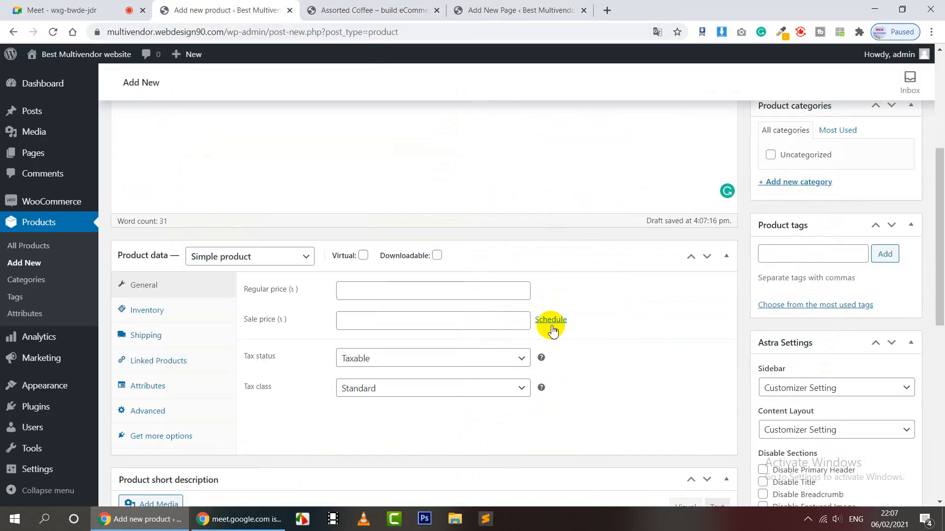
Step: Review the available product types in Product data and choose Simple product for the new product
left_click(241, 260)
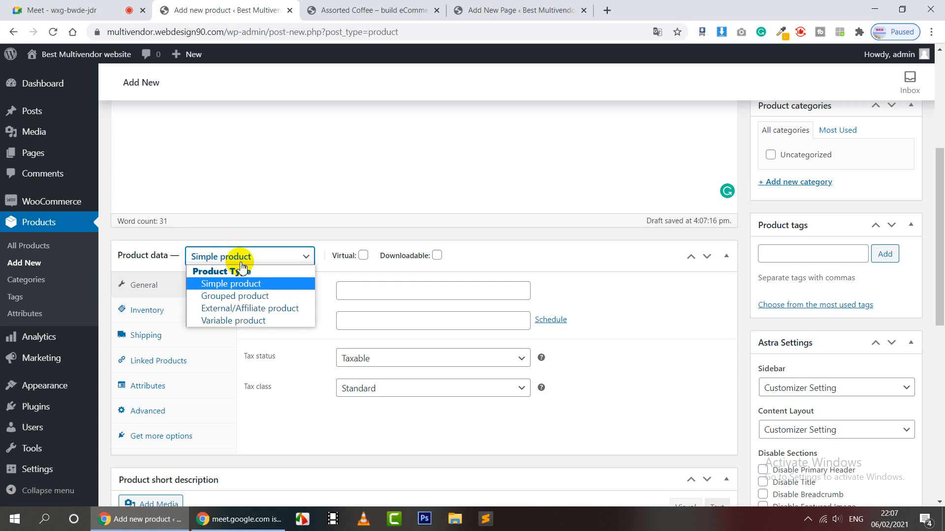
left_click(257, 290)
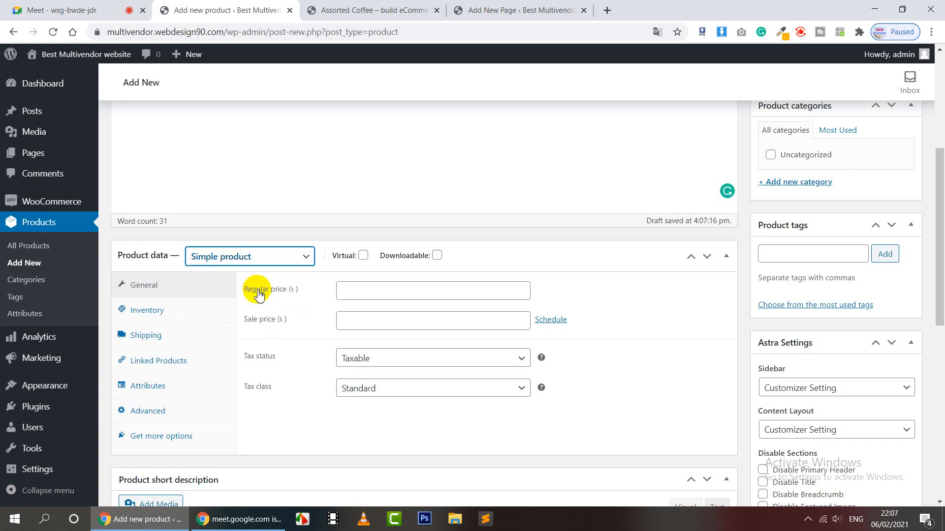
left_click(528, 254)
left_click(528, 254)
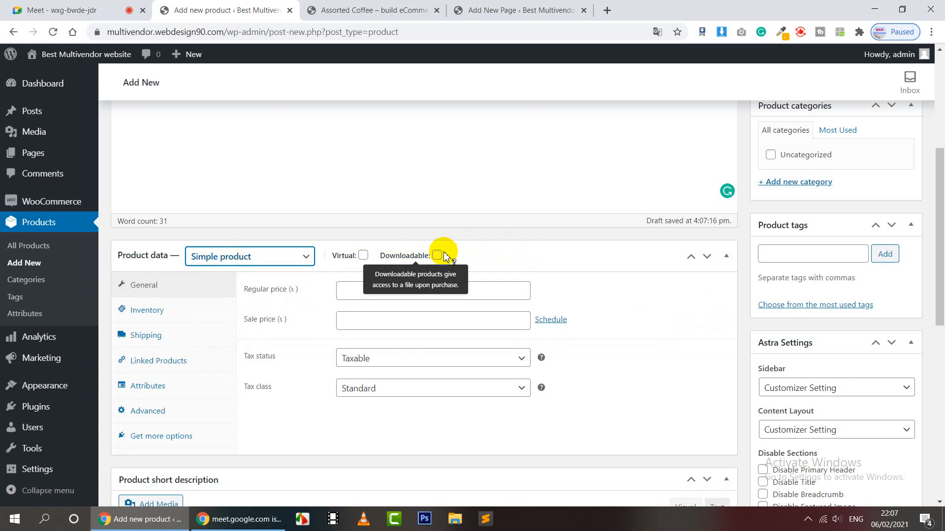
left_click(487, 253)
left_click(487, 253)
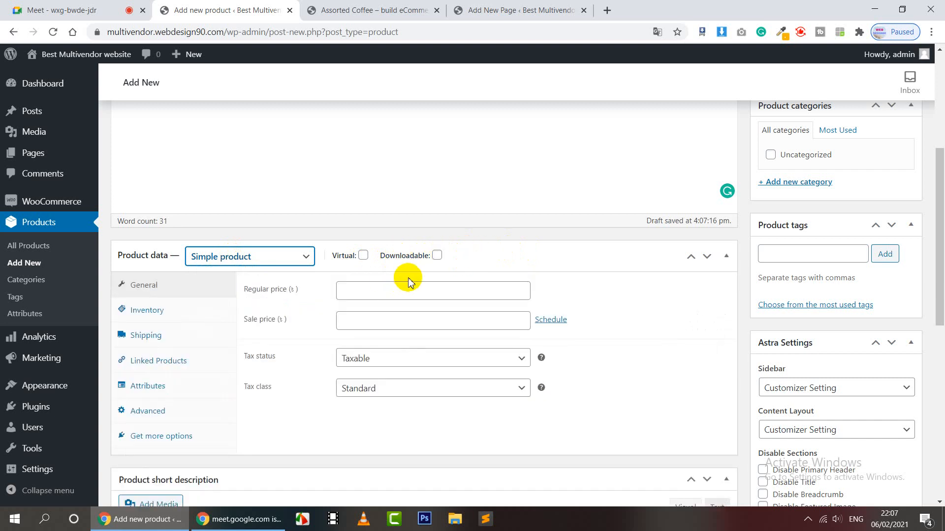
Step: Set the product's regular price to 200 in the General product data
left_click(376, 295)
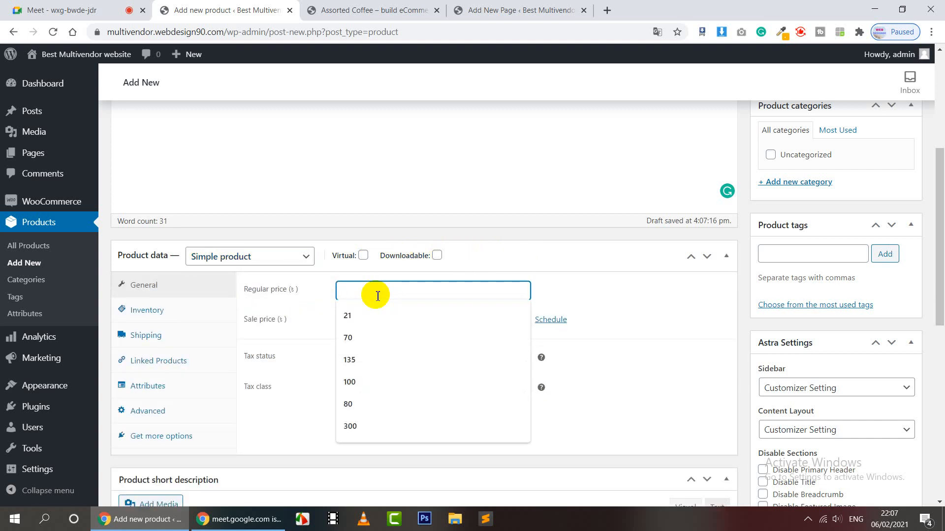
type("200")
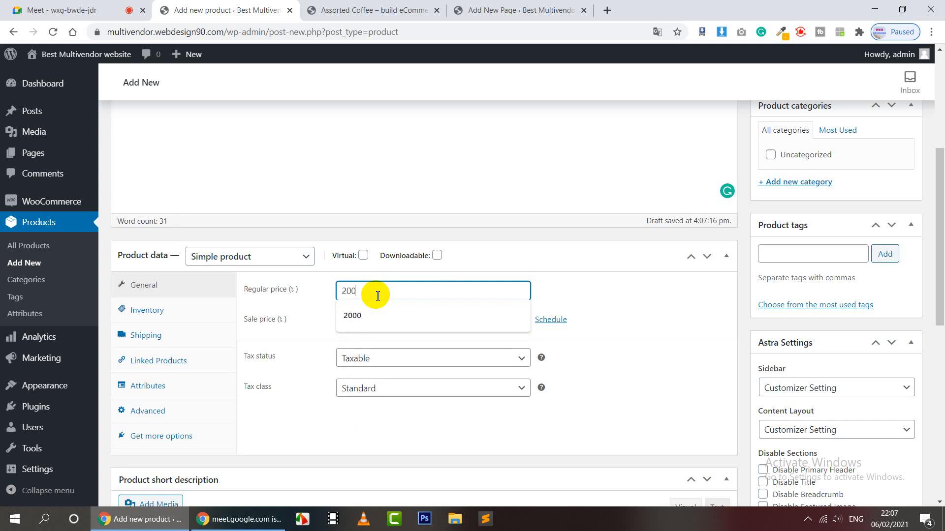
left_click(312, 305)
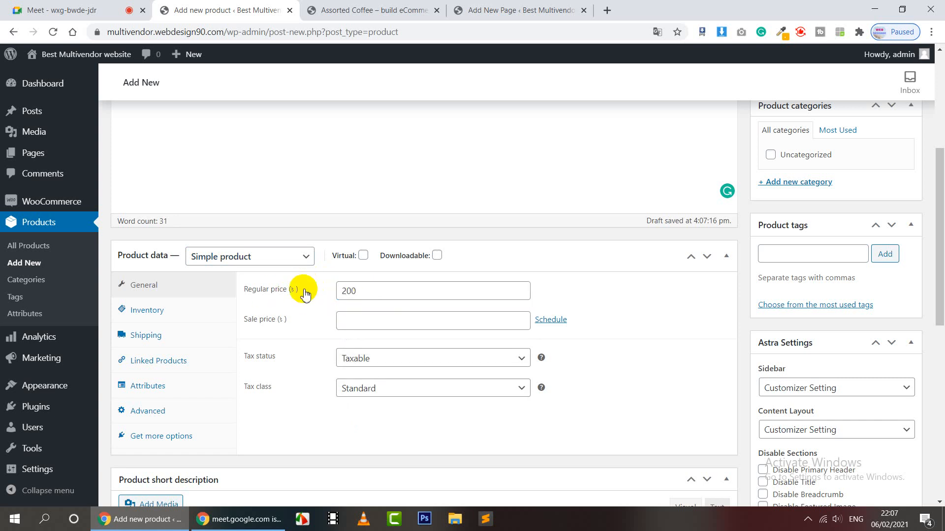
left_click(374, 328)
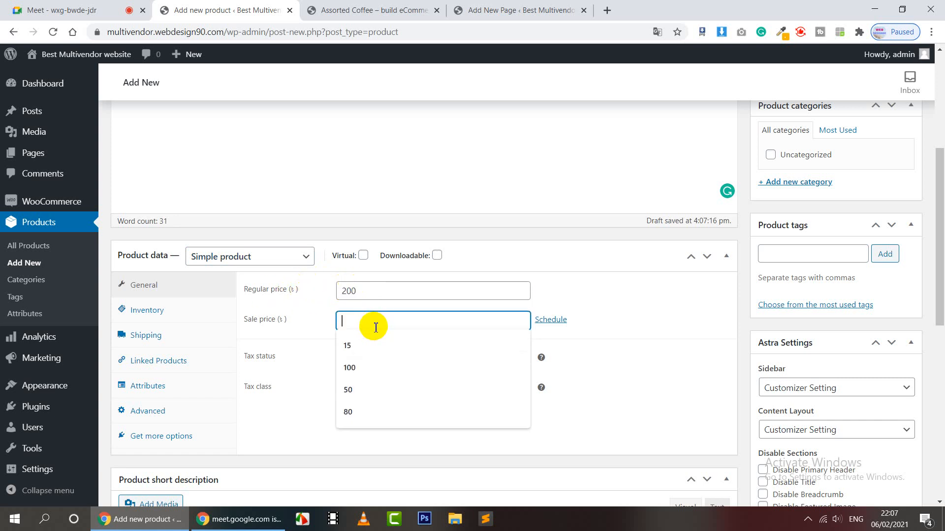
left_click(638, 274)
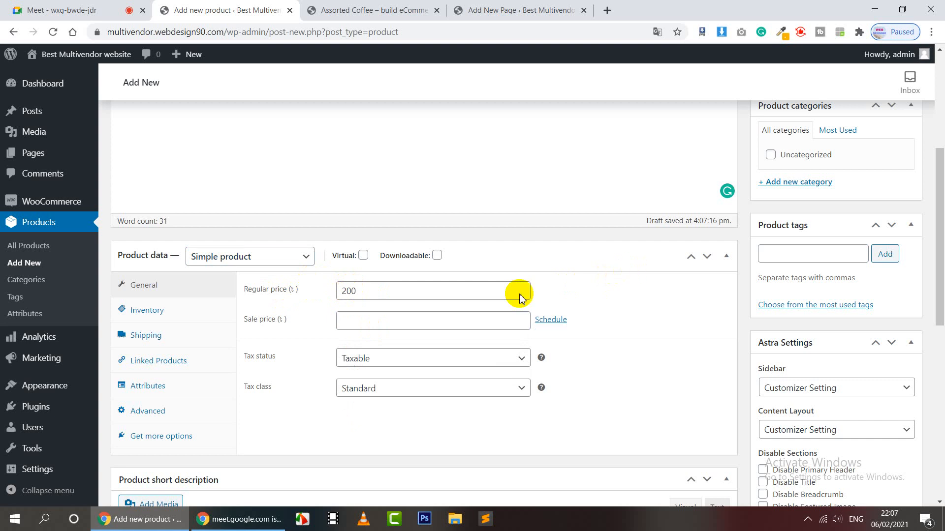
scroll(553, 285, "down", 1)
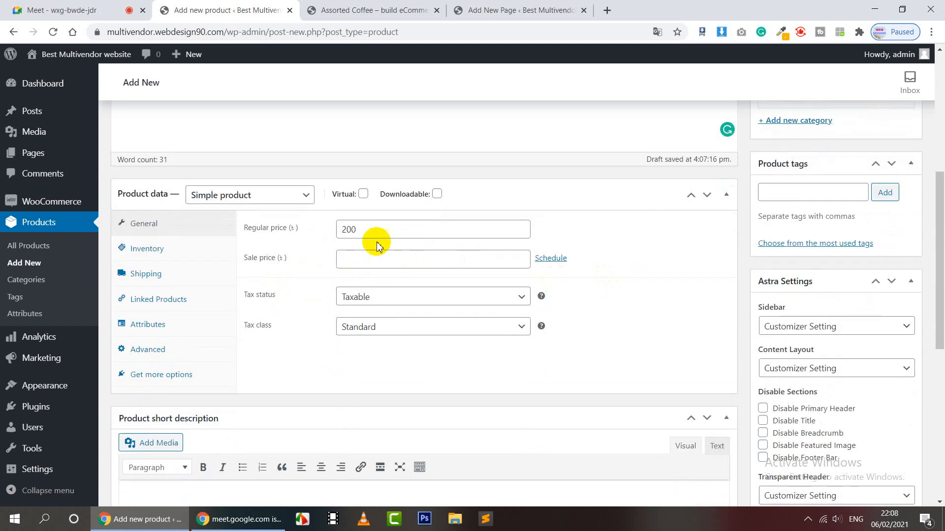
scroll(639, 266, "down", 2)
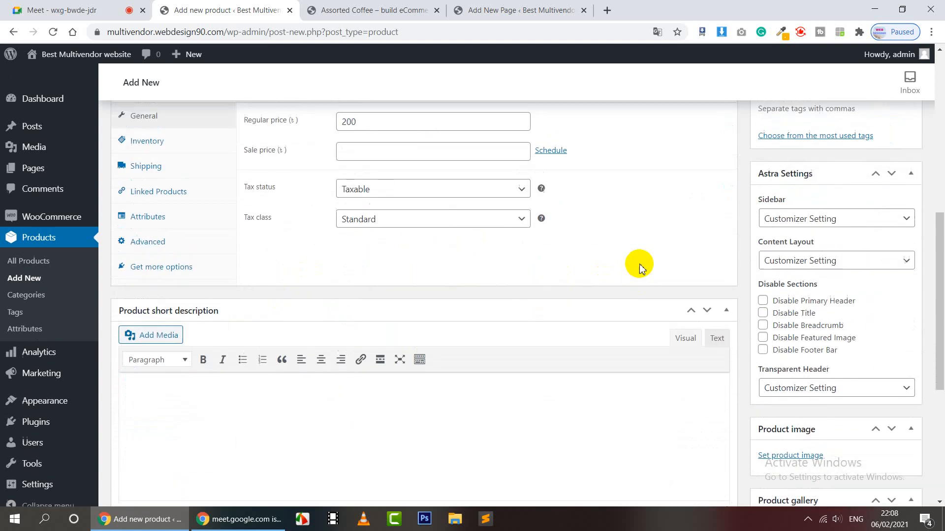
scroll(639, 266, "up", 2)
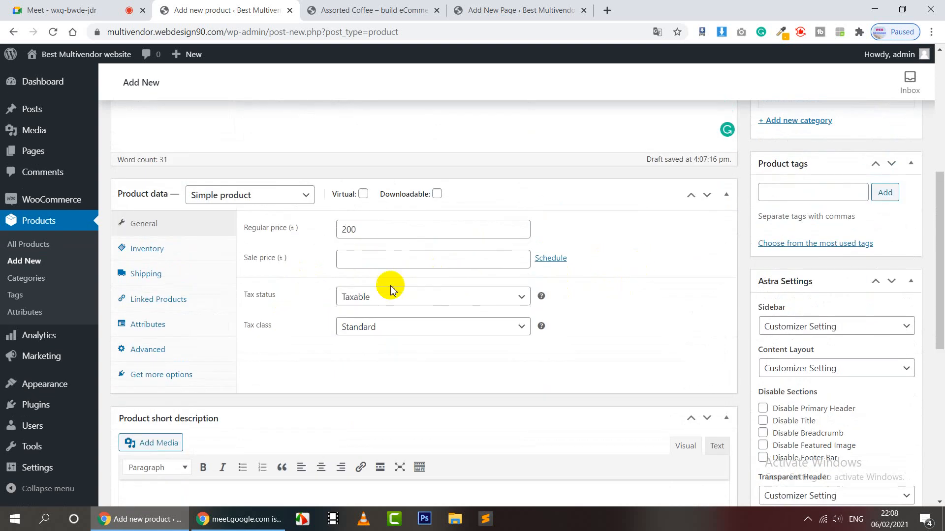
Step: Try the product's tax status as None with the Zero rate tax class
left_click(364, 297)
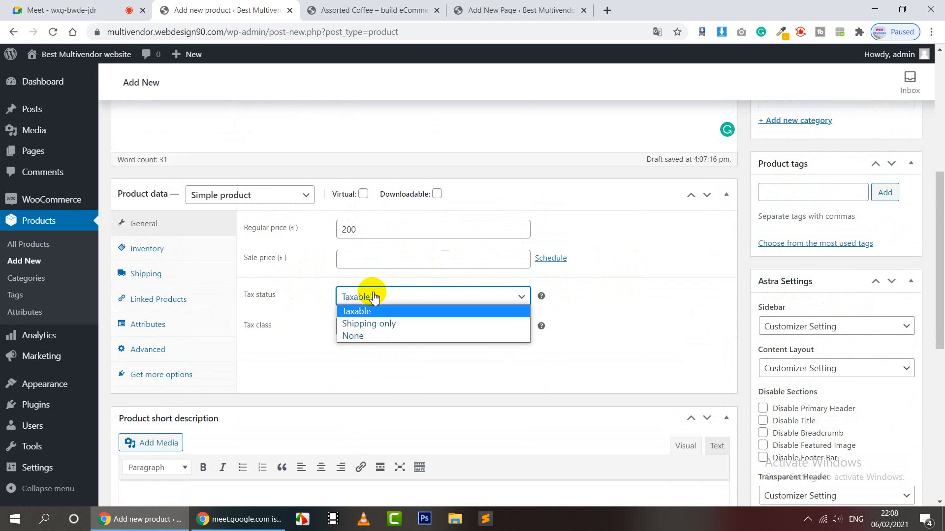
left_click(370, 340)
left_click(365, 333)
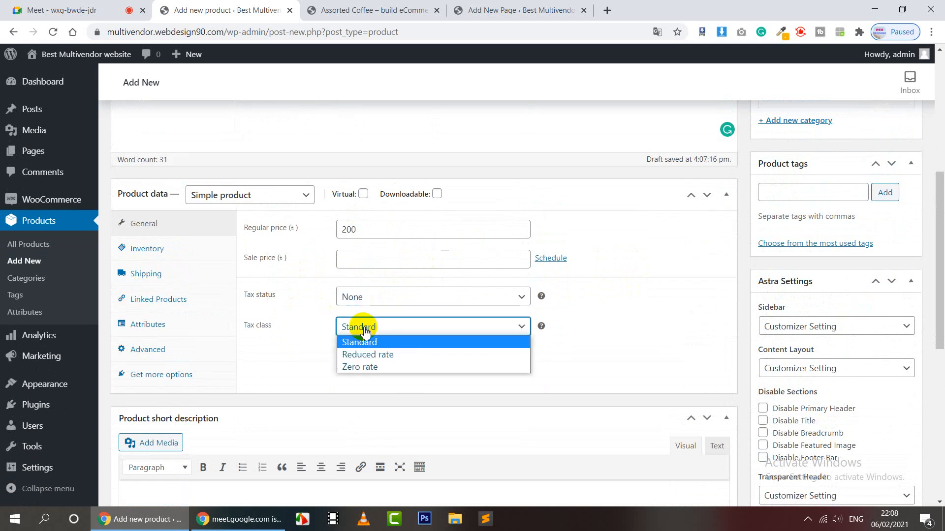
left_click(370, 366)
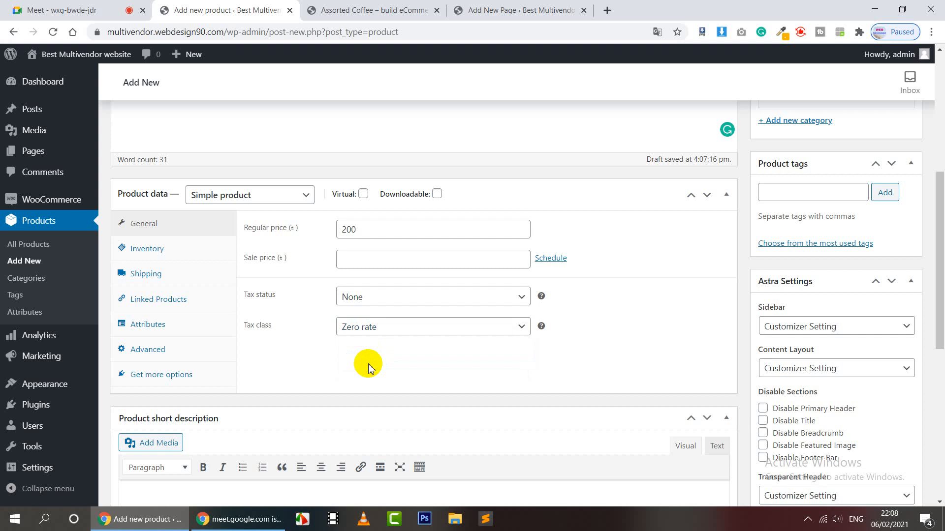
Step: Return the product's tax status to Taxable and its tax class to Standard
left_click(374, 298)
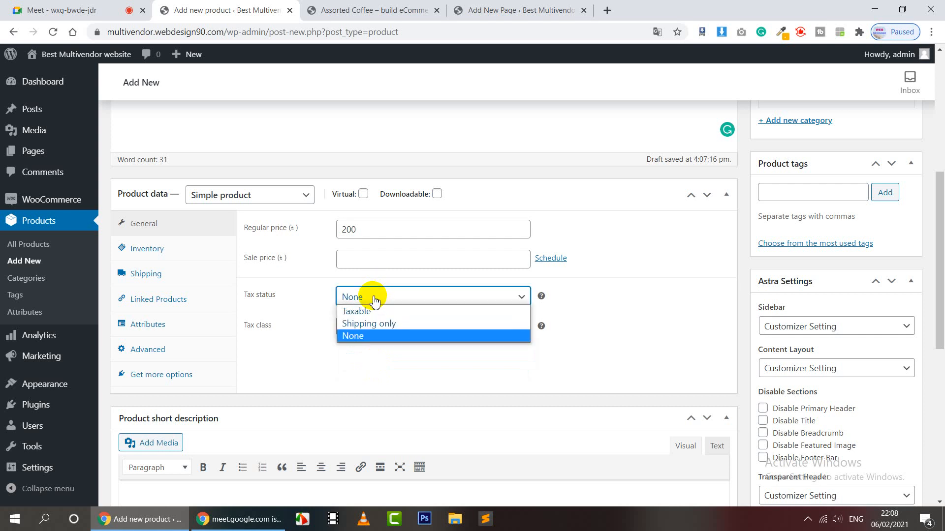
left_click(369, 312)
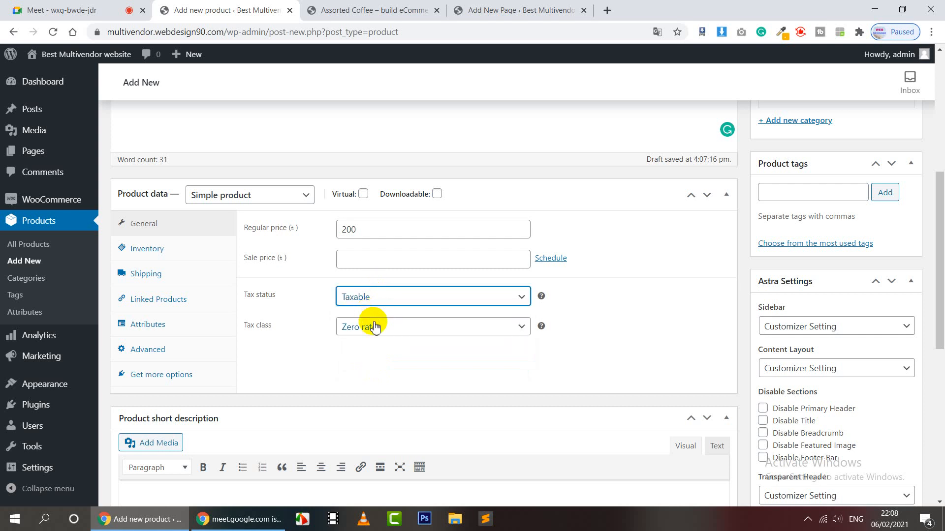
left_click(375, 327)
left_click(373, 343)
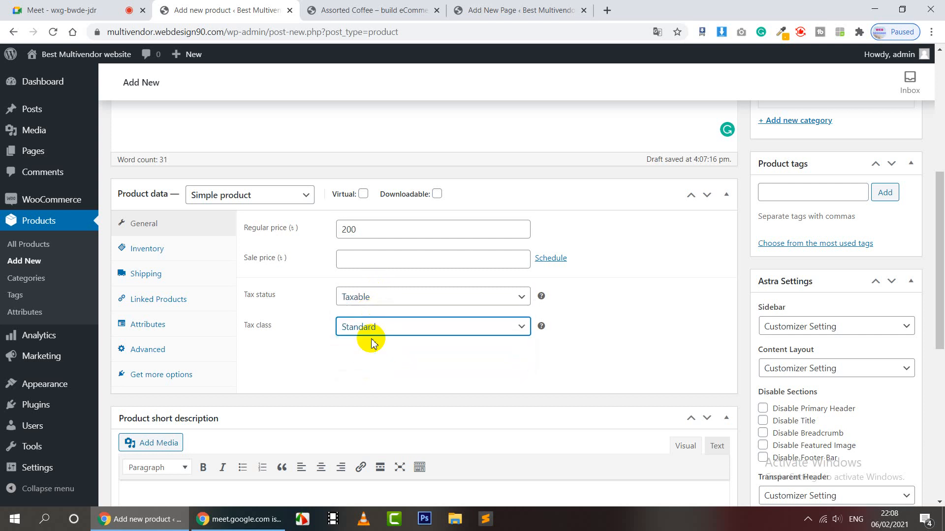
left_click(371, 342)
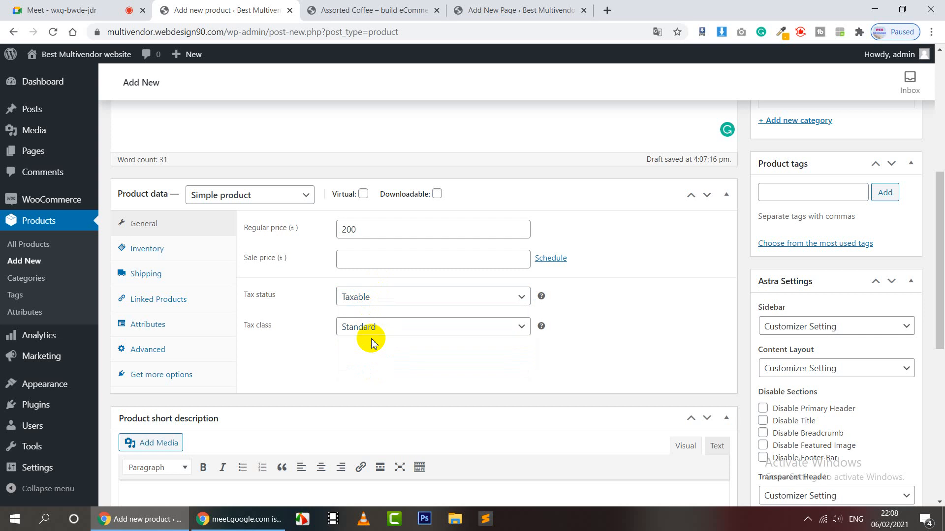
Step: Set the product's tax status to None and its tax class to Zero rate
left_click(378, 298)
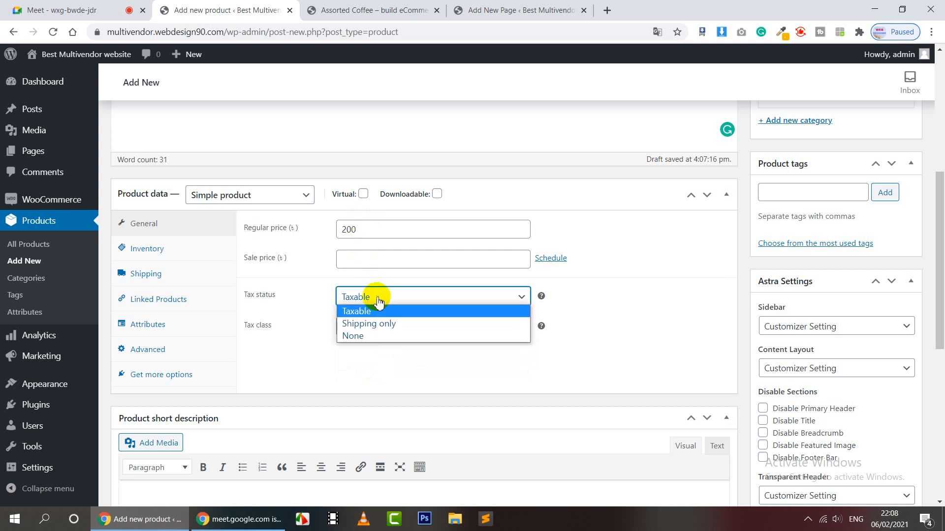
left_click(359, 336)
left_click(364, 333)
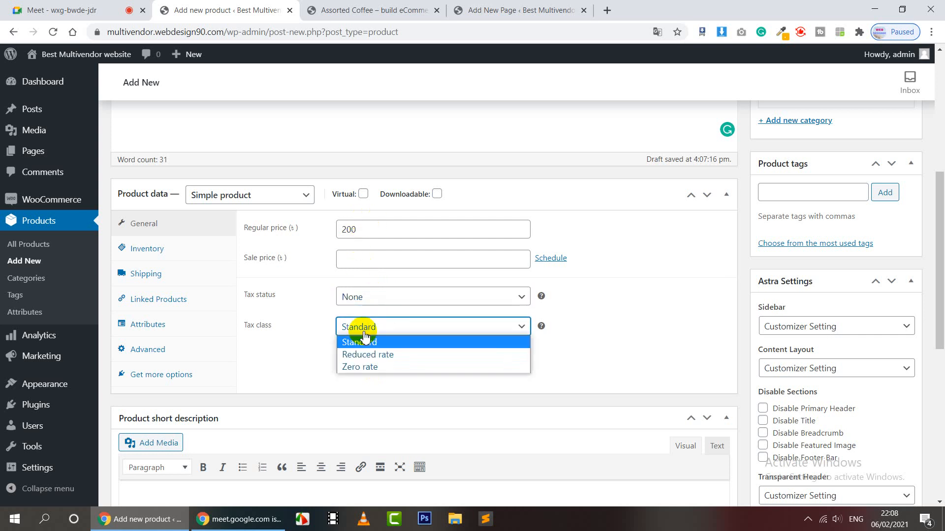
left_click(367, 366)
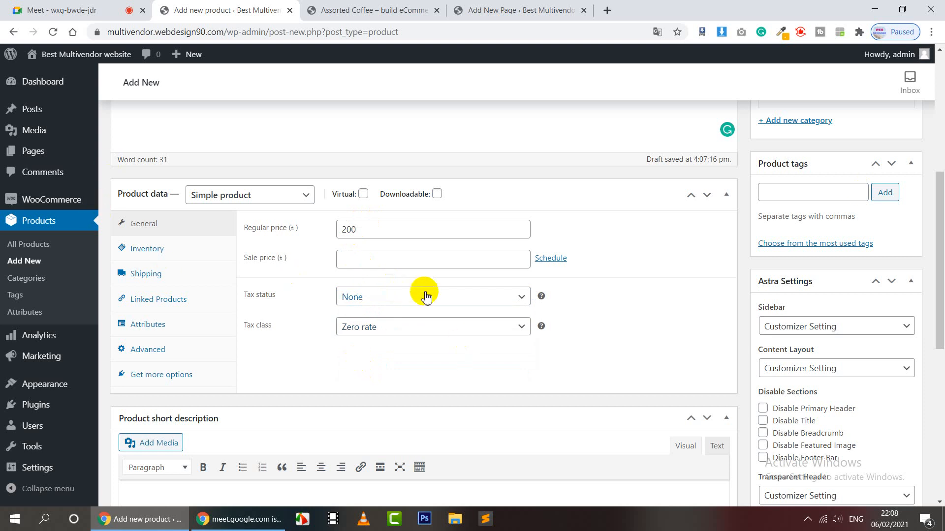
Step: Enable stock management for the product with a stock quantity of 50 and backorders set to Do not allow
left_click(162, 251)
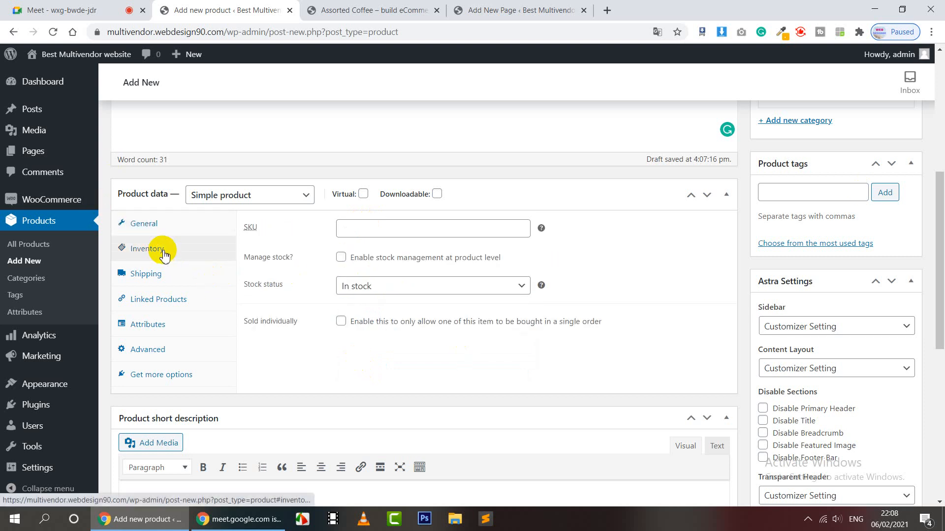
left_click(341, 258)
left_click_drag(371, 285, 332, 304)
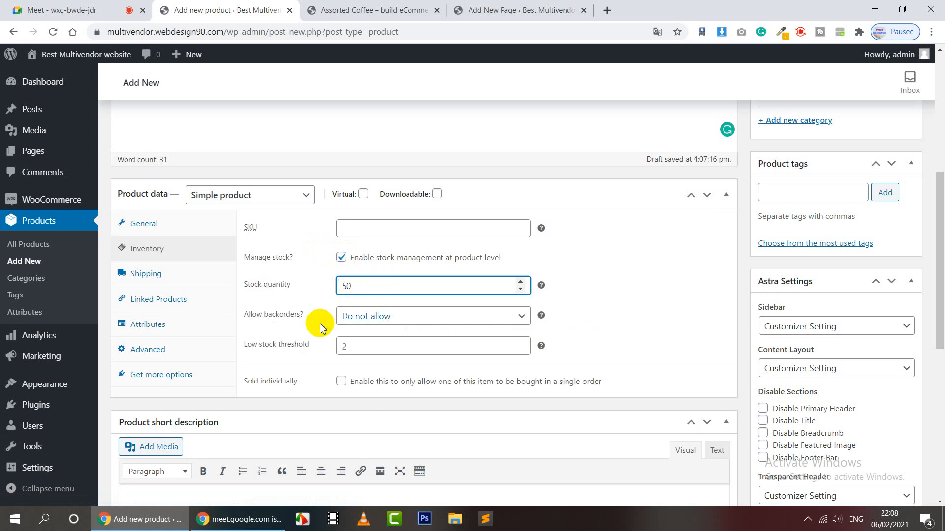
left_click(348, 316)
left_click(365, 321)
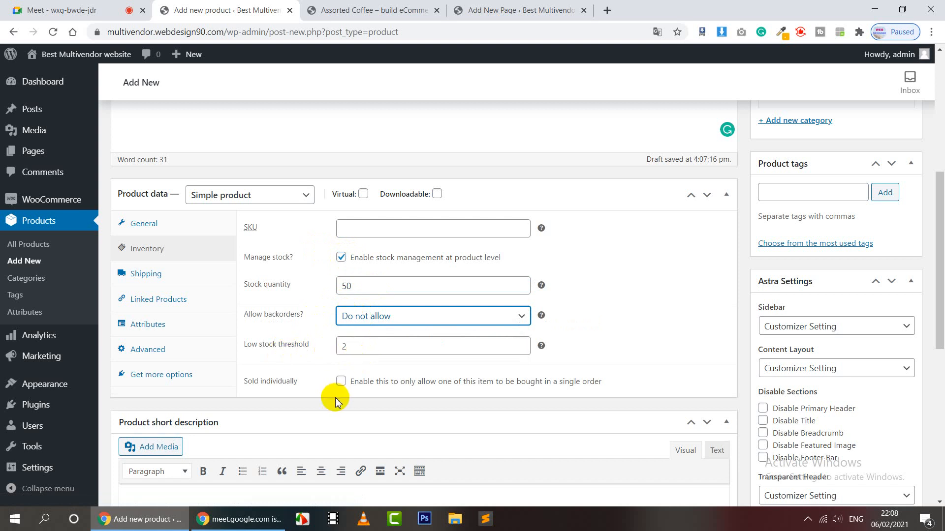
left_click(341, 382)
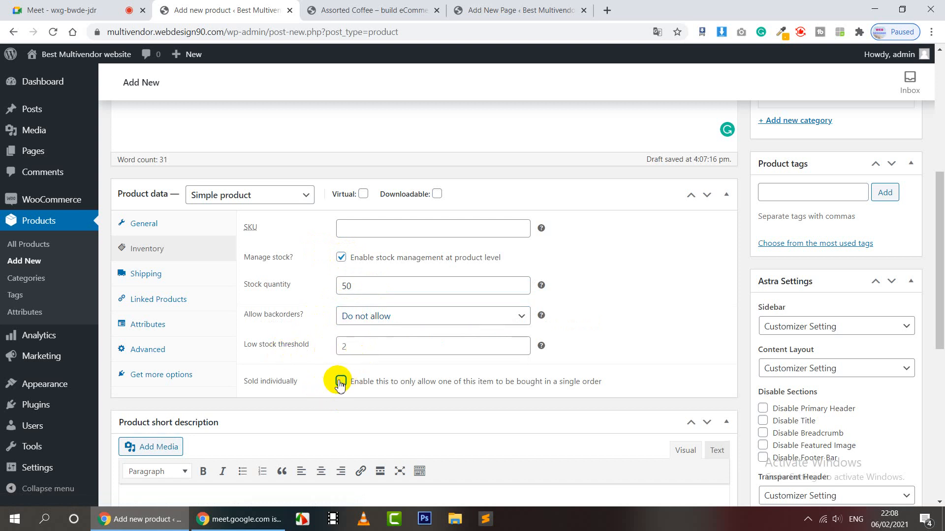
Step: Assign the Bbaria class as the product's shipping class, leaving weight and dimensions empty
left_click(173, 278)
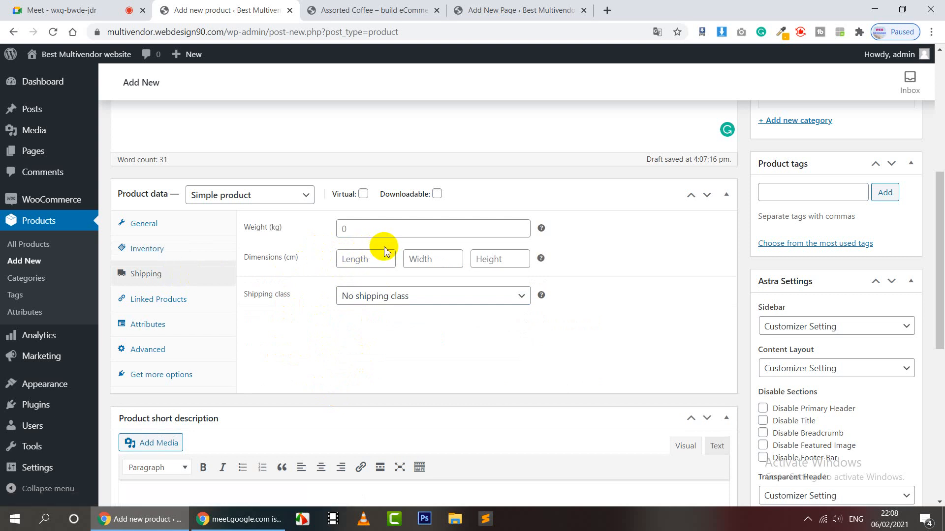
left_click(382, 296)
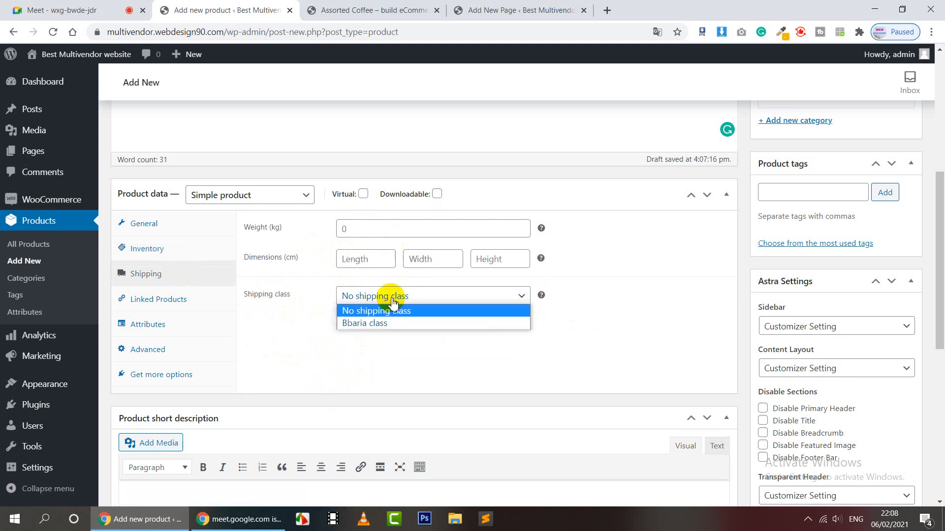
left_click(376, 338)
left_click(380, 298)
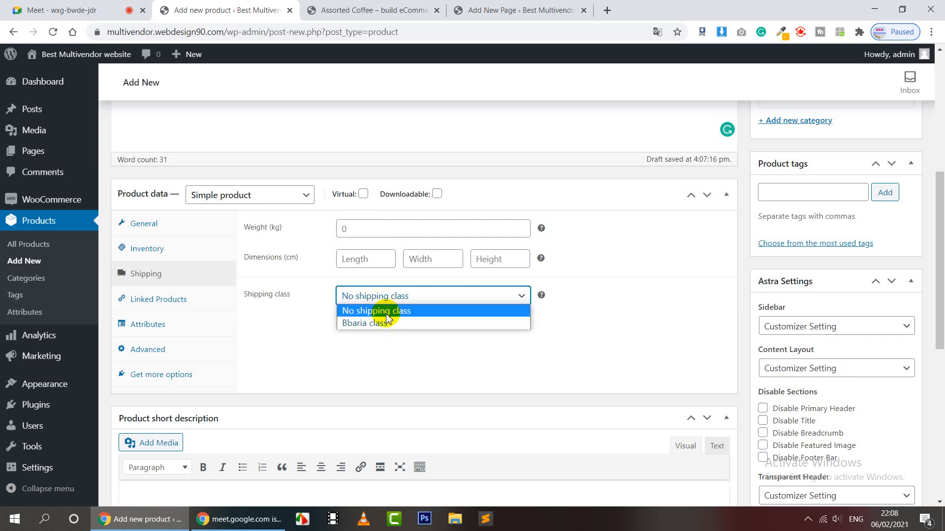
left_click(391, 343)
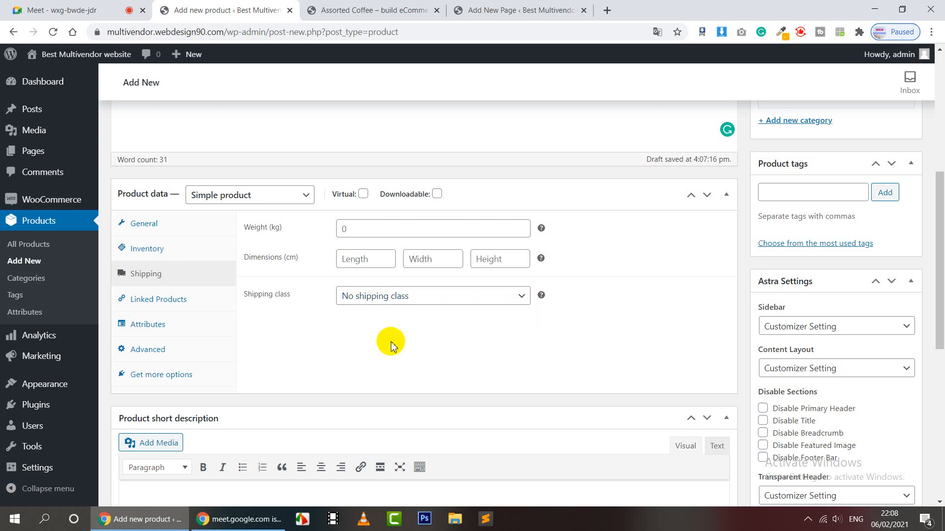
left_click(377, 298)
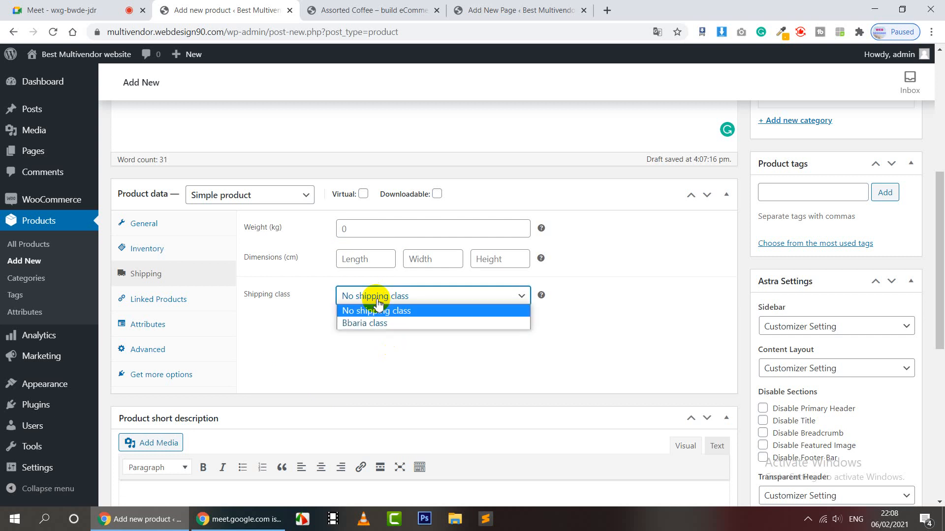
left_click(382, 323)
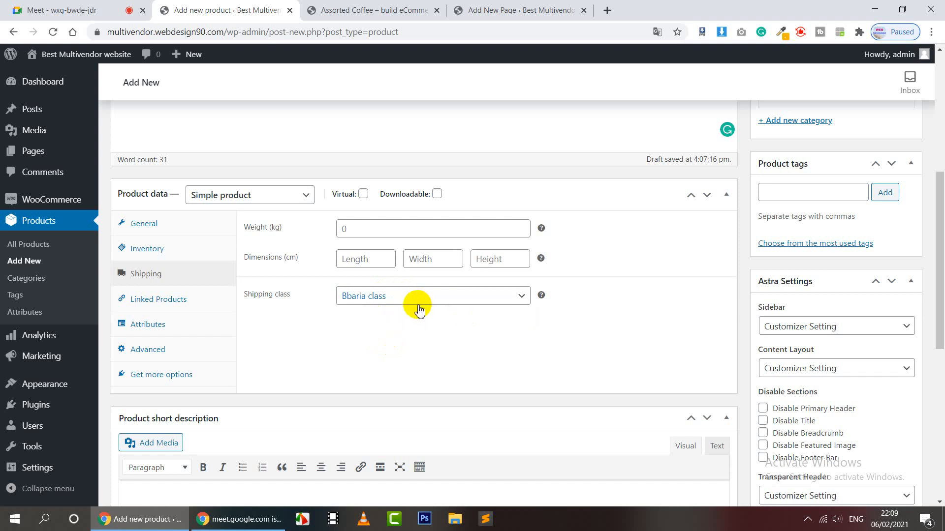
Step: Look through the product's linked products, attributes, advanced settings and recommended extensions, and return to its general data
left_click(157, 300)
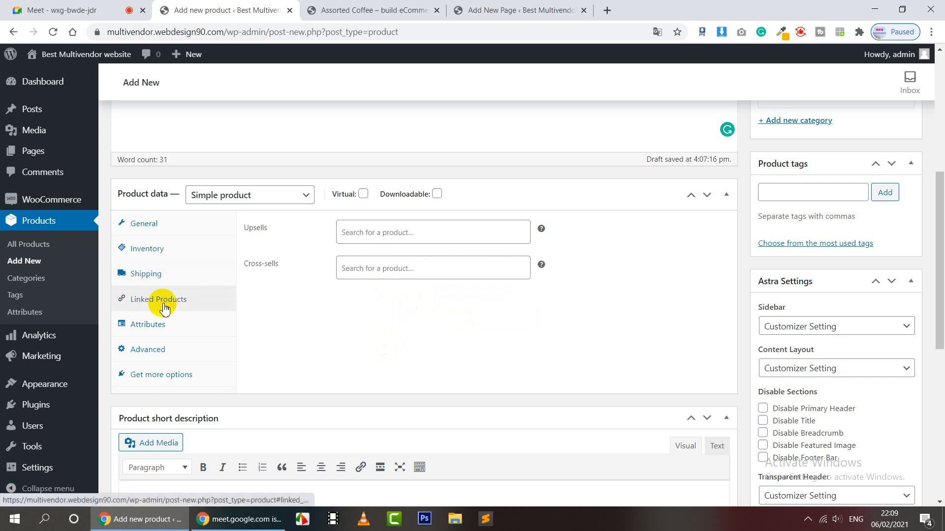
left_click(186, 324)
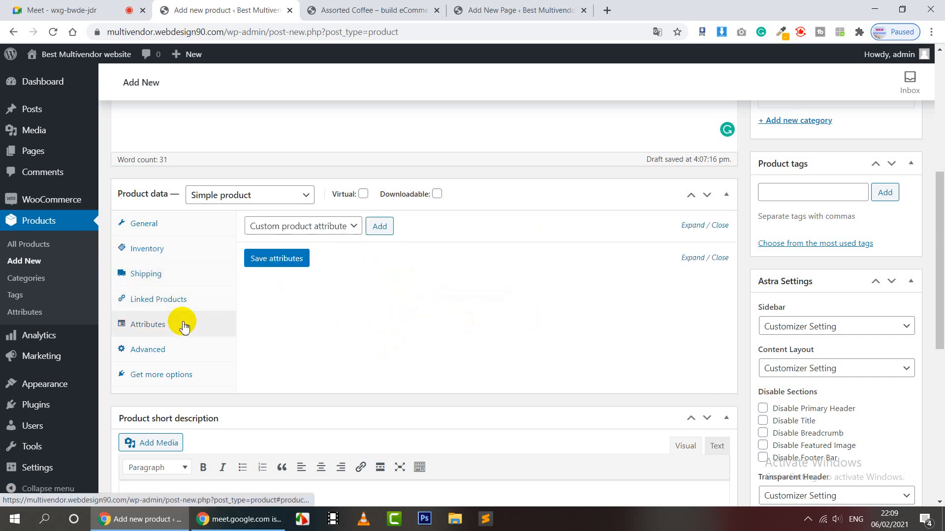
left_click(175, 353)
left_click(200, 381)
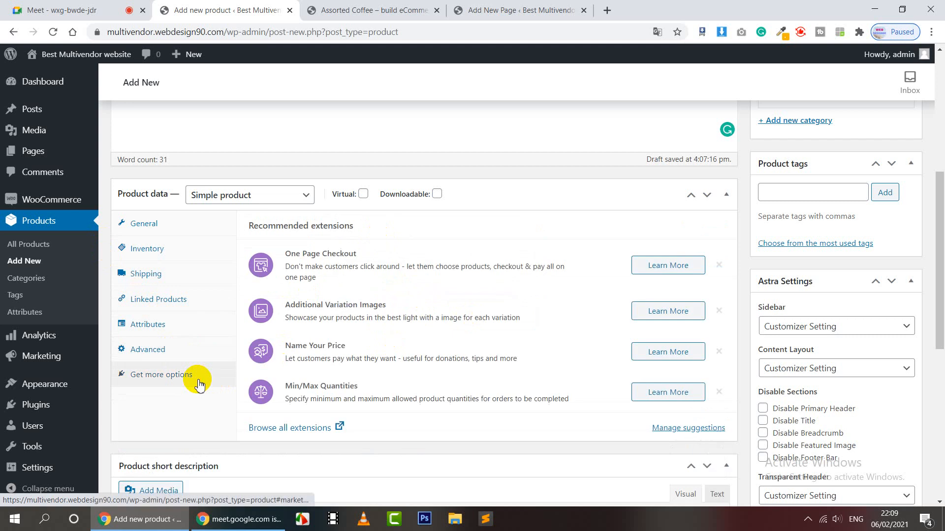
left_click(158, 208)
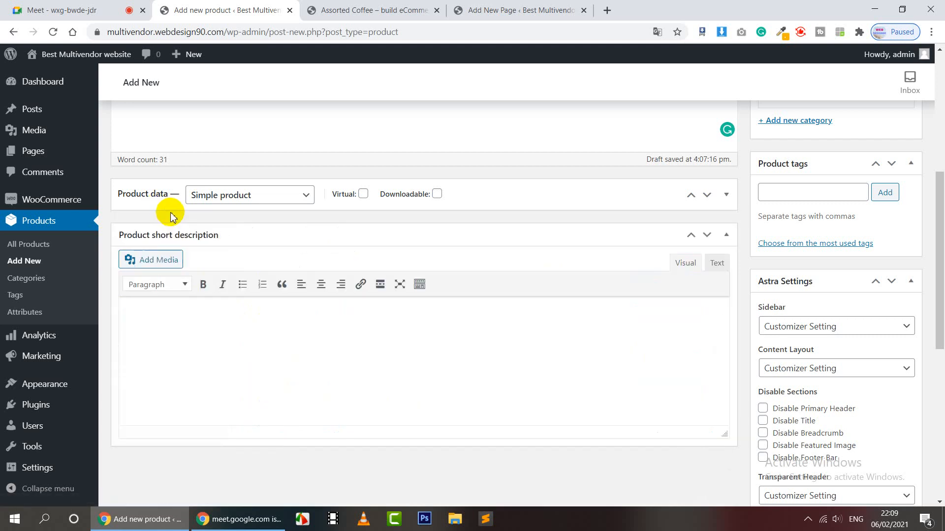
left_click(159, 192)
left_click(173, 225)
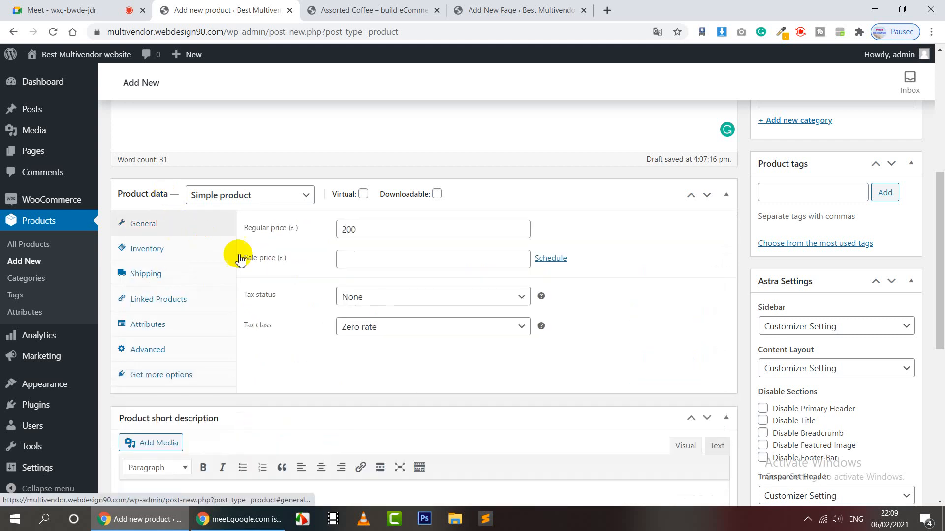
Step: Create a new product category named Coffee and assign it to the product
scroll(639, 352, "down", 3)
scroll(512, 319, "up", 9)
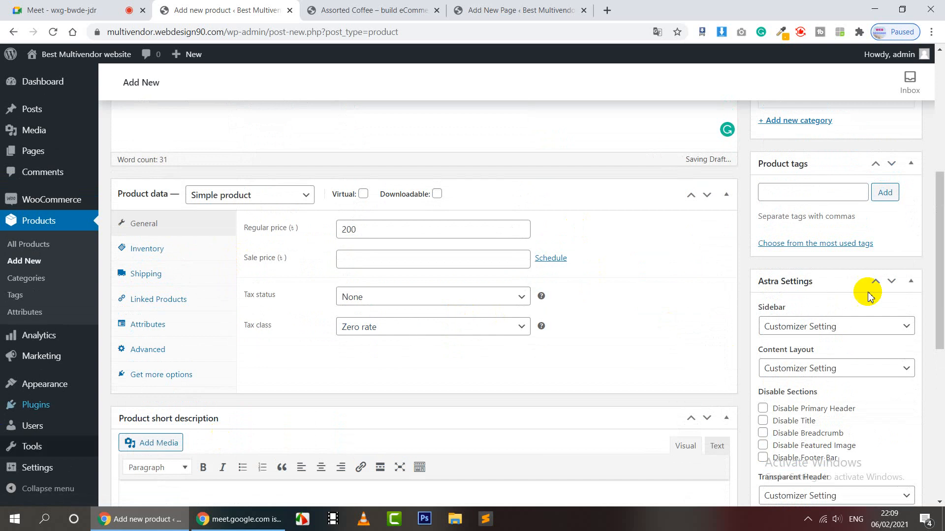
scroll(789, 358, "down", 1)
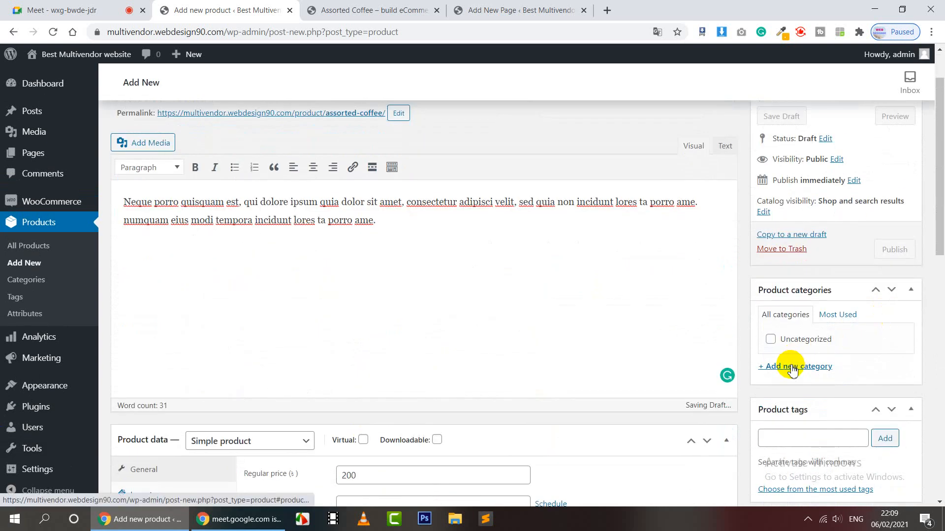
scroll(626, 338, "up", 1)
scroll(626, 337, "down", 2)
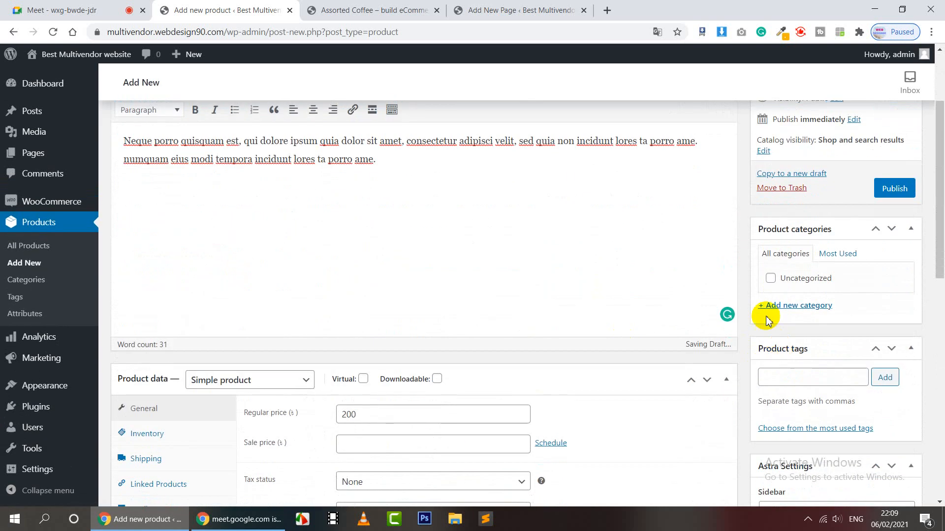
left_click(785, 305)
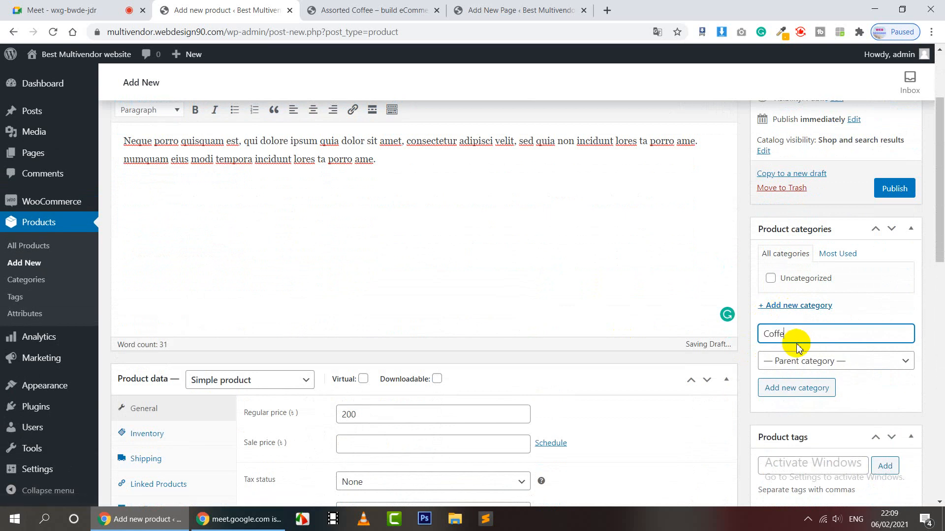
right_click(772, 334)
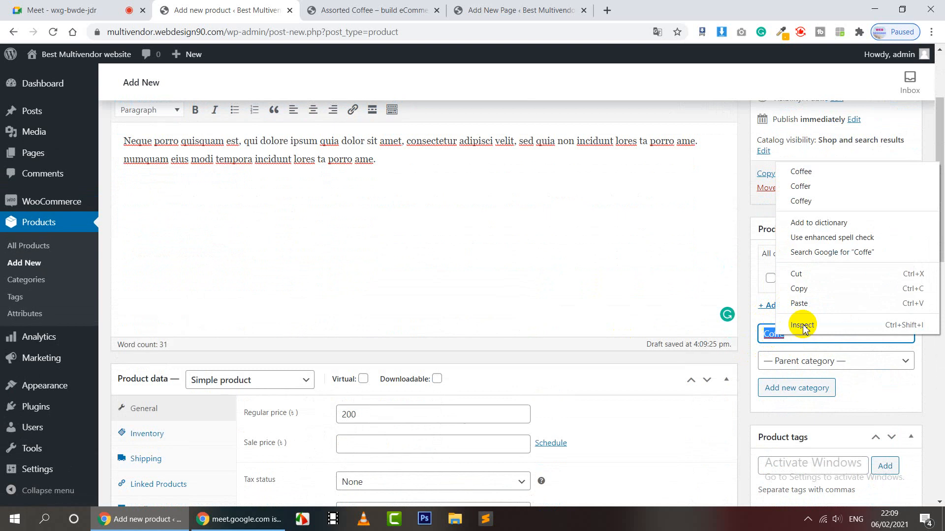
left_click(813, 173)
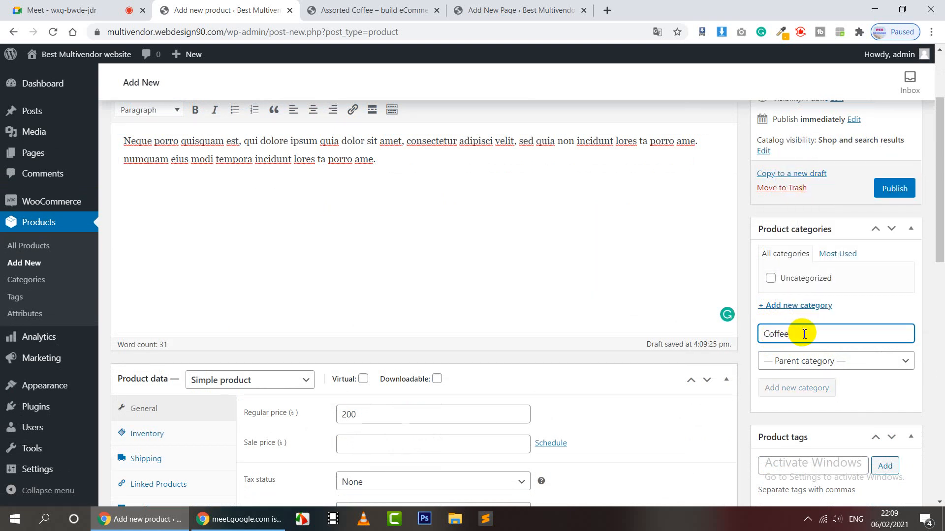
key("Return")
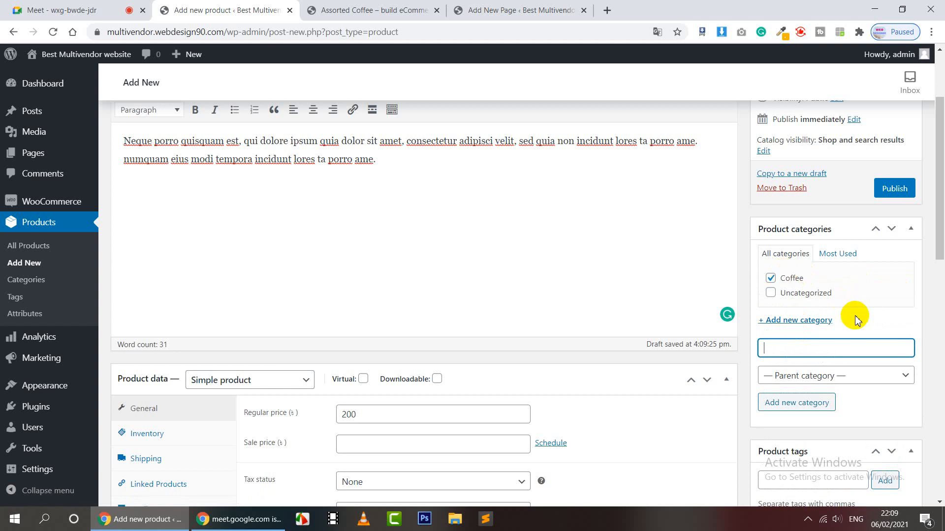
Step: Add the product tags coffee, tea and coffee product
scroll(855, 319, "down", 1)
scroll(799, 347, "down", 1)
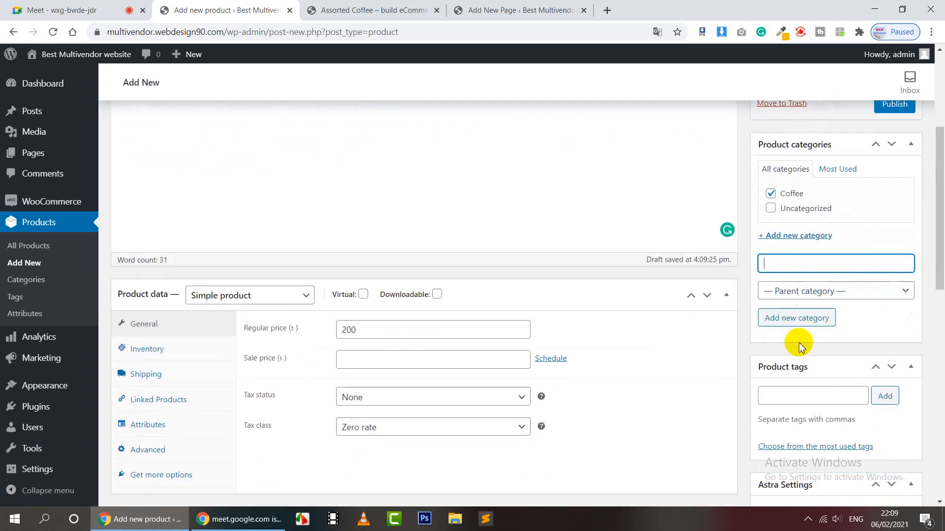
left_click(797, 366)
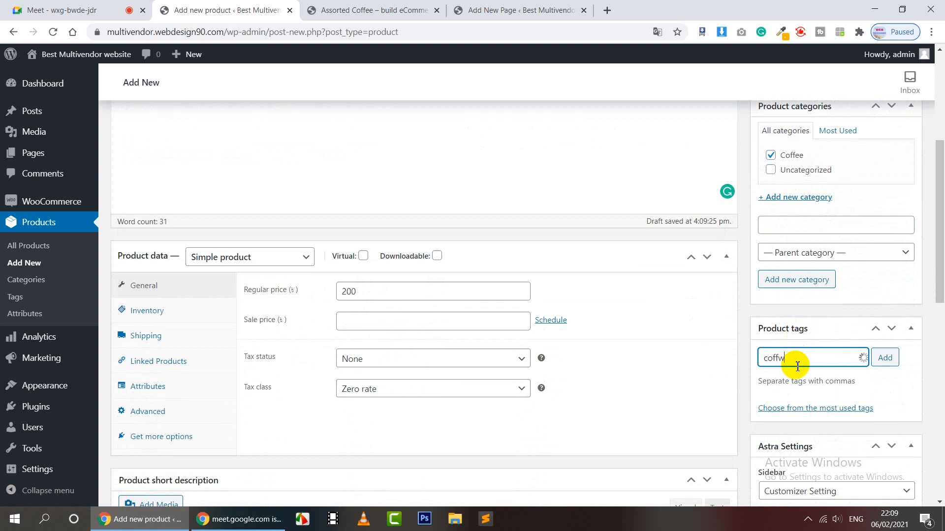
key("Return")
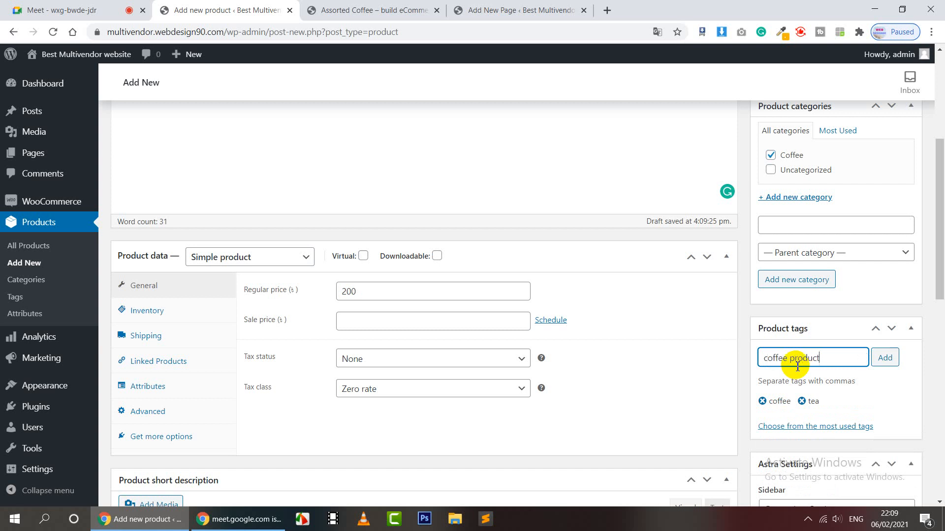
key("Return")
Step: Configure the product's Astra settings with No Sidebar, a Boxed content layout and the transparent header Disabled
scroll(797, 367, "down", 5)
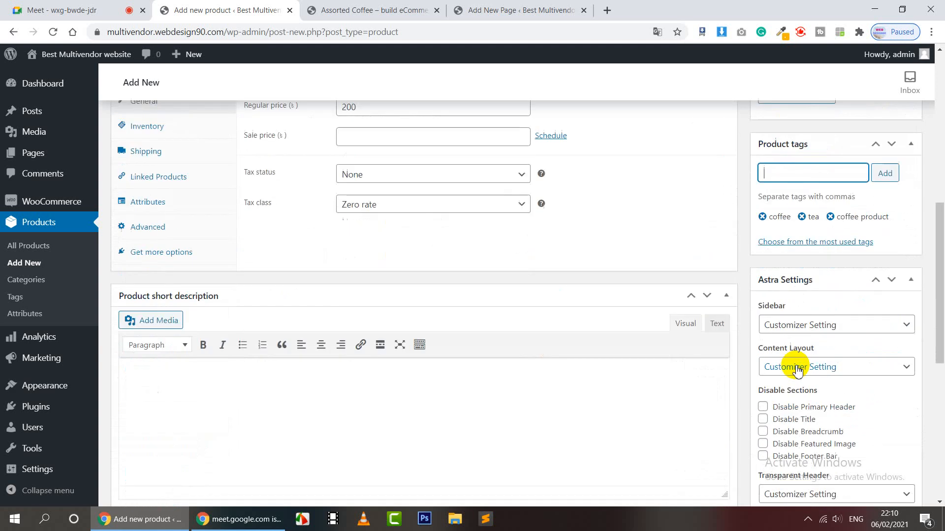
left_click(797, 265)
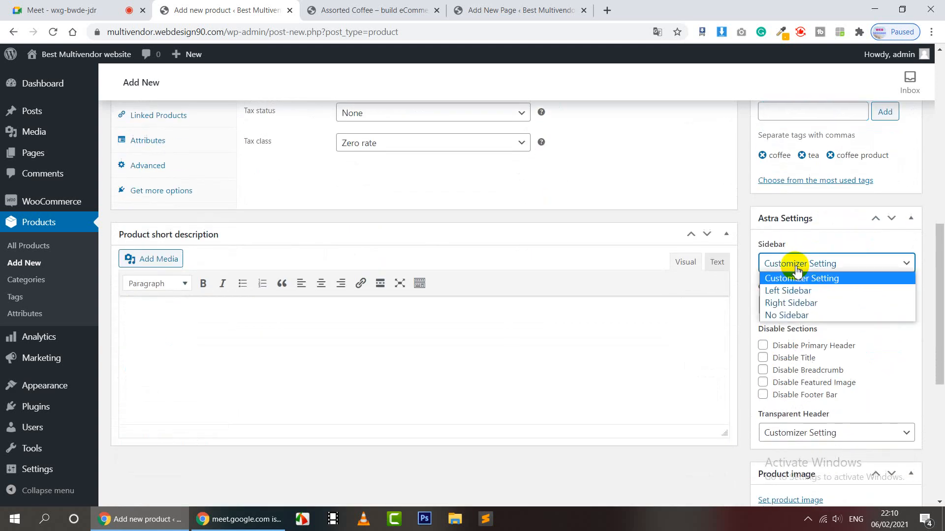
left_click(797, 313)
left_click(798, 305)
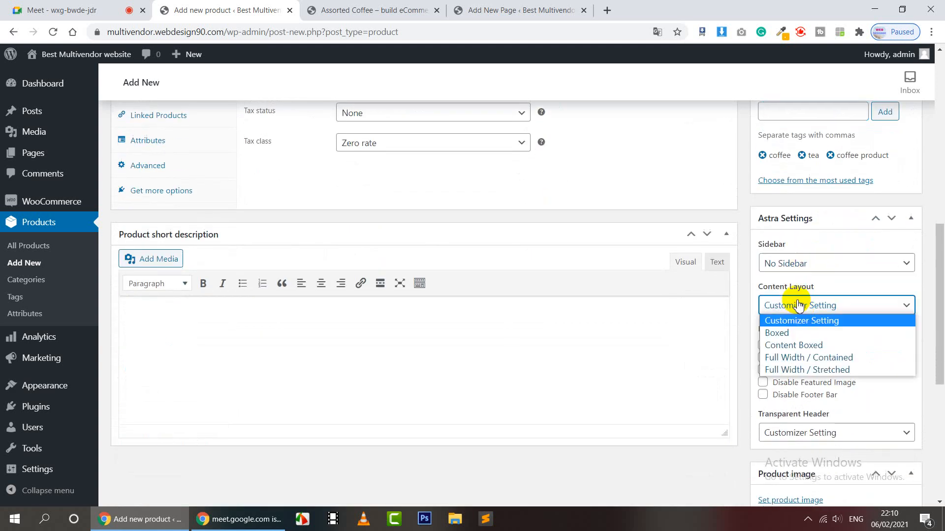
left_click(800, 338)
scroll(817, 389, "down", 2)
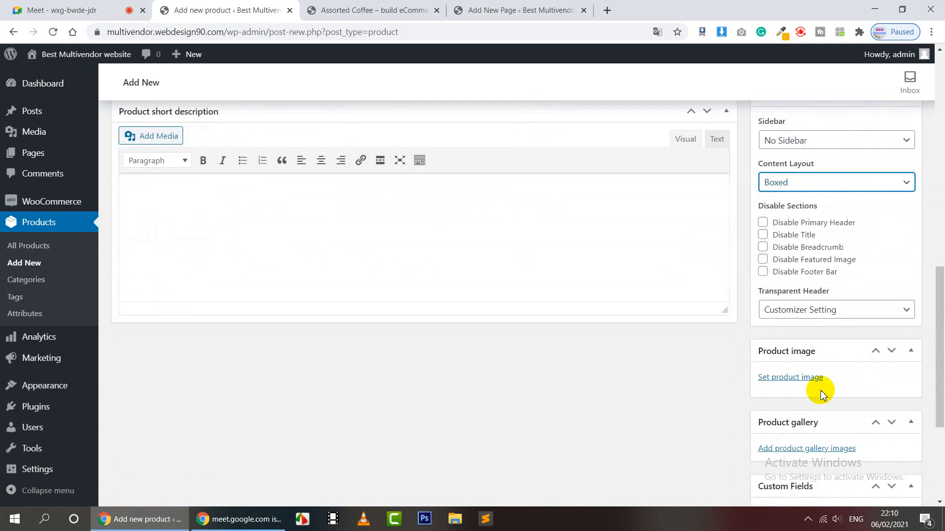
left_click(824, 311)
left_click(808, 352)
scroll(814, 369, "down", 1)
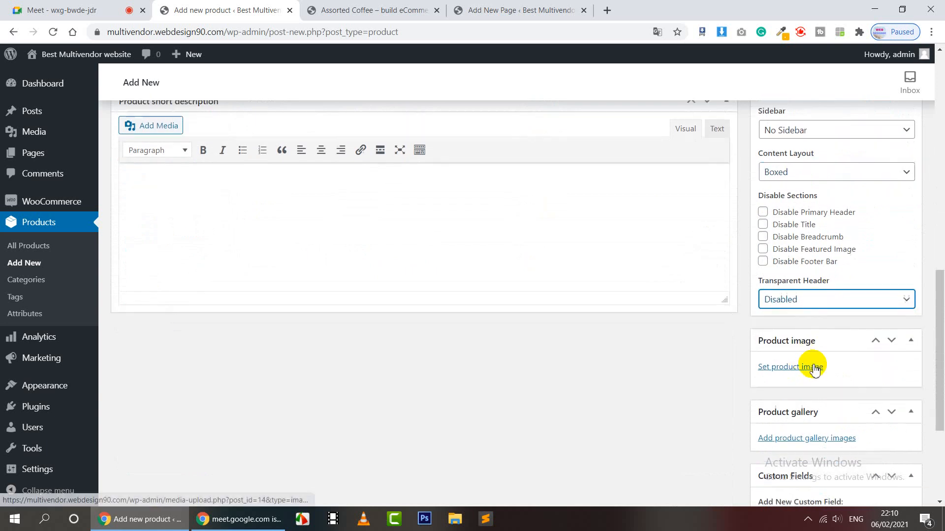
Step: Save the Assorted Coffee picture from the reference store page into the cleaning website folder as product25-free-img.jpg
scroll(814, 369, "down", 2)
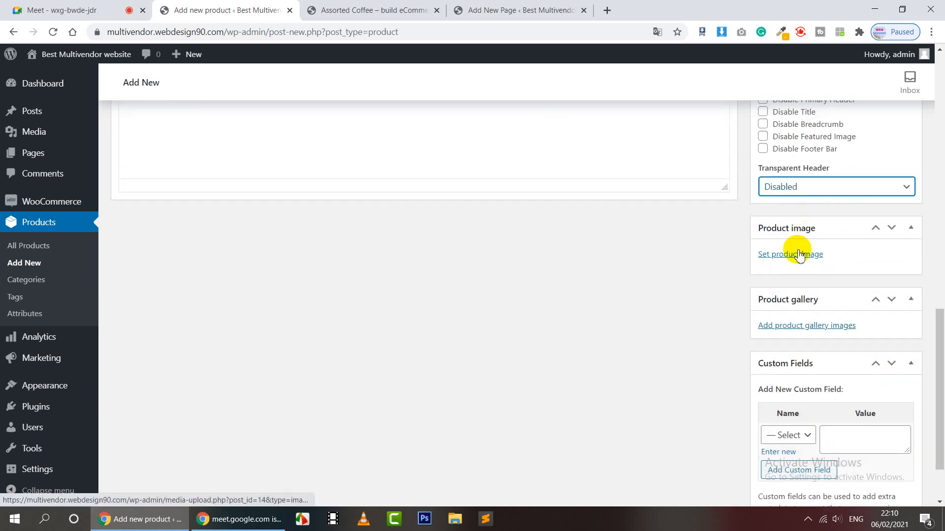
scroll(797, 251, "up", 5)
scroll(785, 314, "down", 4)
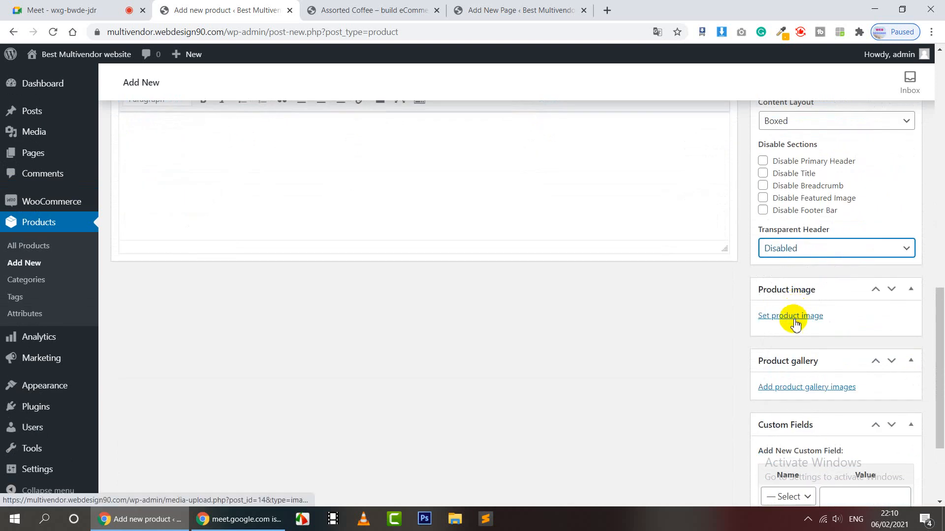
left_click(506, 9)
left_click(335, 10)
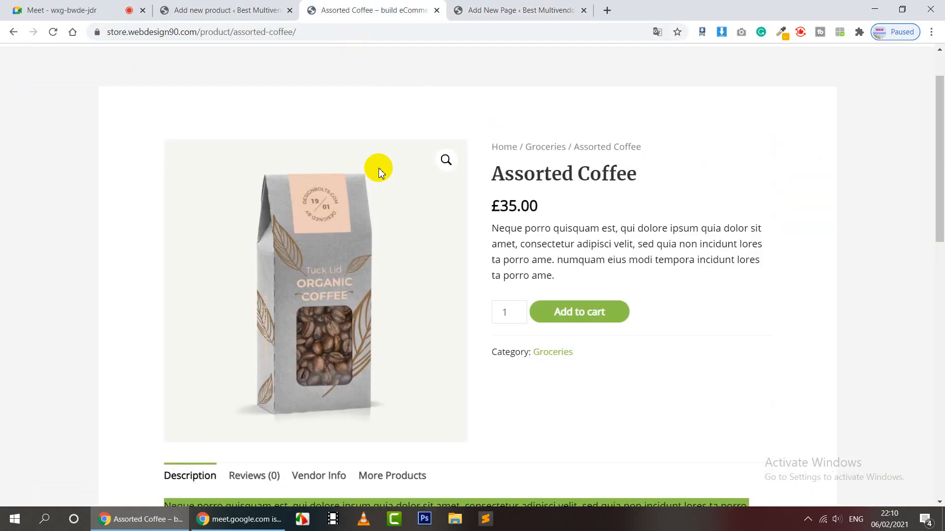
right_click(346, 200)
left_click(363, 226)
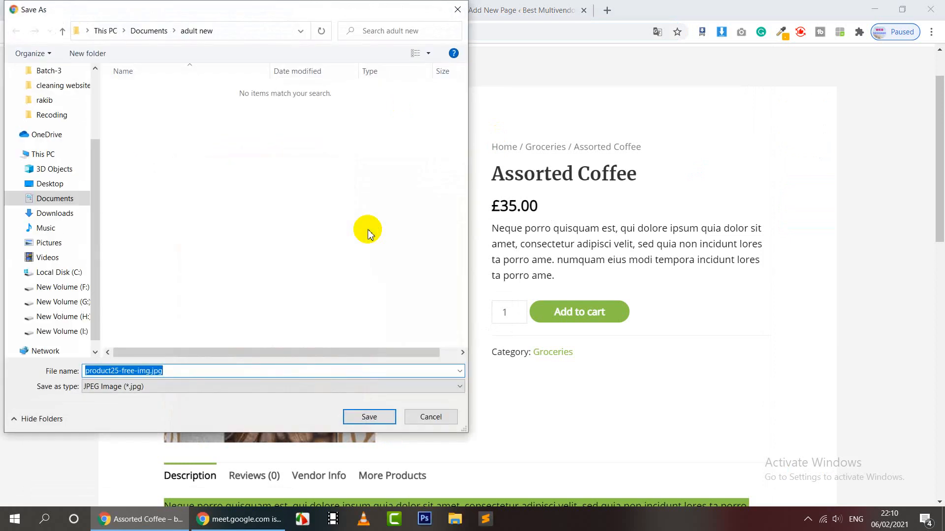
left_click(69, 87)
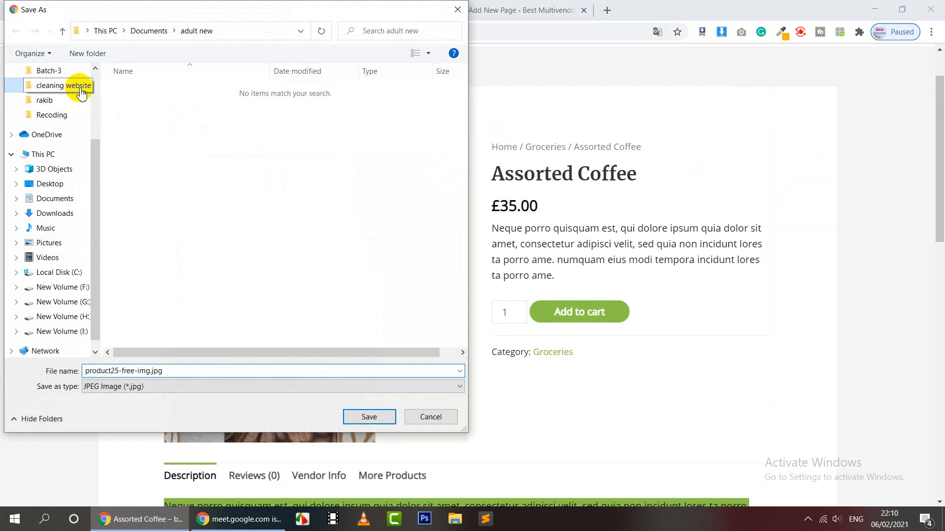
left_click(353, 418)
Step: Return to the new product and upload the downloaded product25-free-img.jpg in the product image dialog
left_click(223, 9)
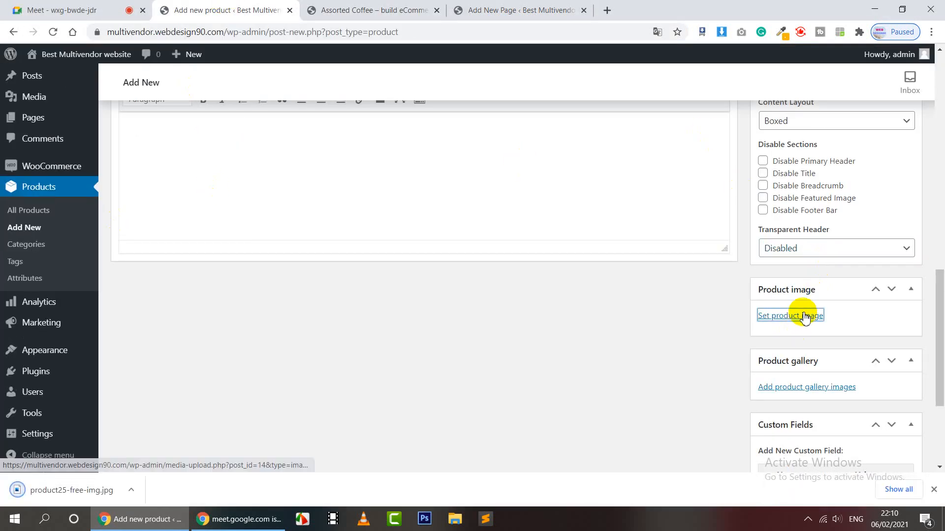
left_click(801, 316)
left_click_drag(72, 490, 197, 281)
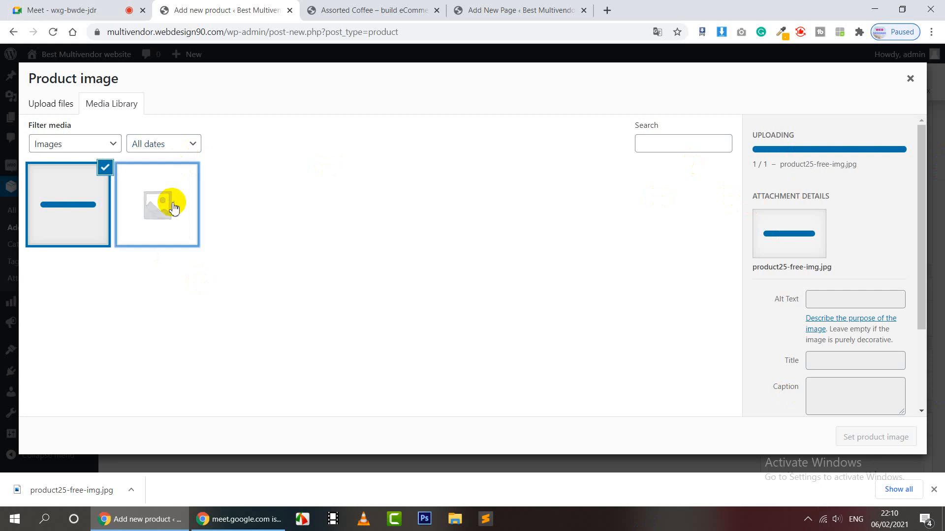
Step: Permanently delete woocommerce-placeholder.png from the media library
left_click(173, 207)
left_click(785, 345)
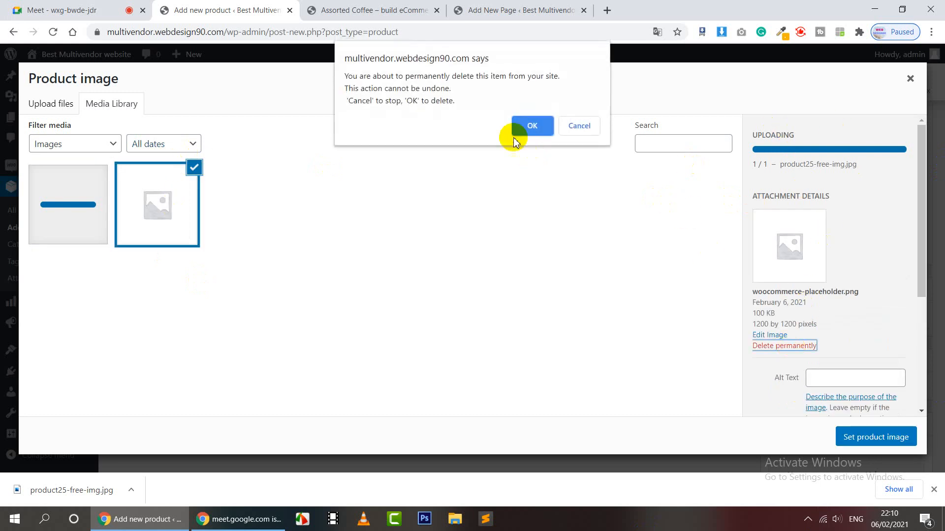
left_click(531, 127)
Step: Set the uploaded product25-free-img.jpg as the product image
left_click(52, 211)
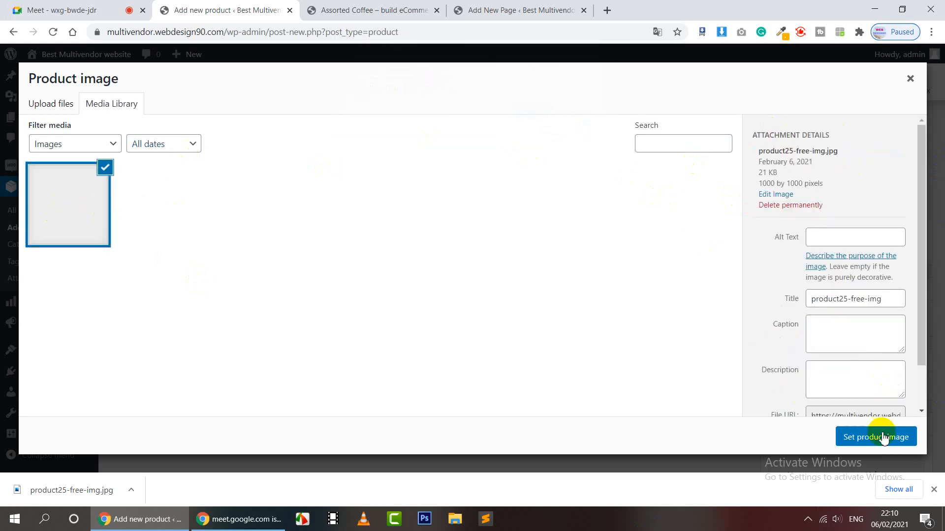
left_click(882, 438)
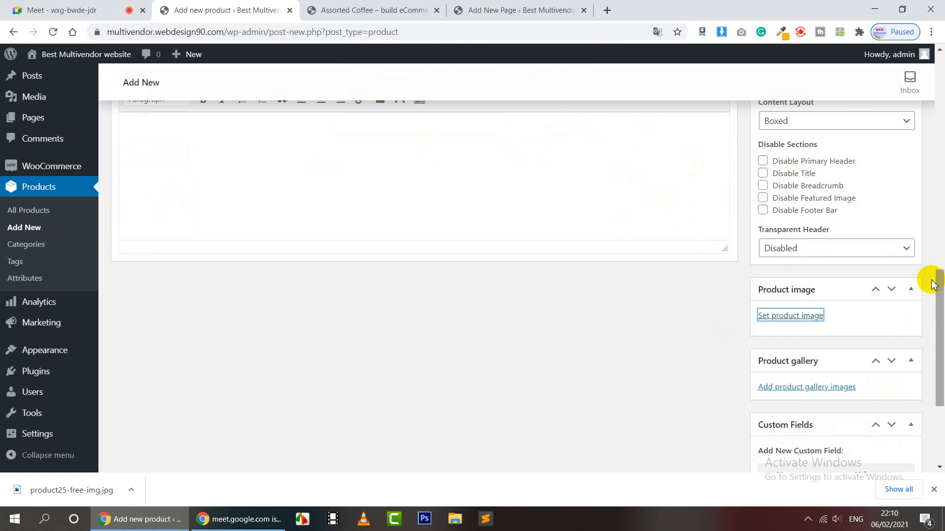
scroll(888, 302, "down", 5)
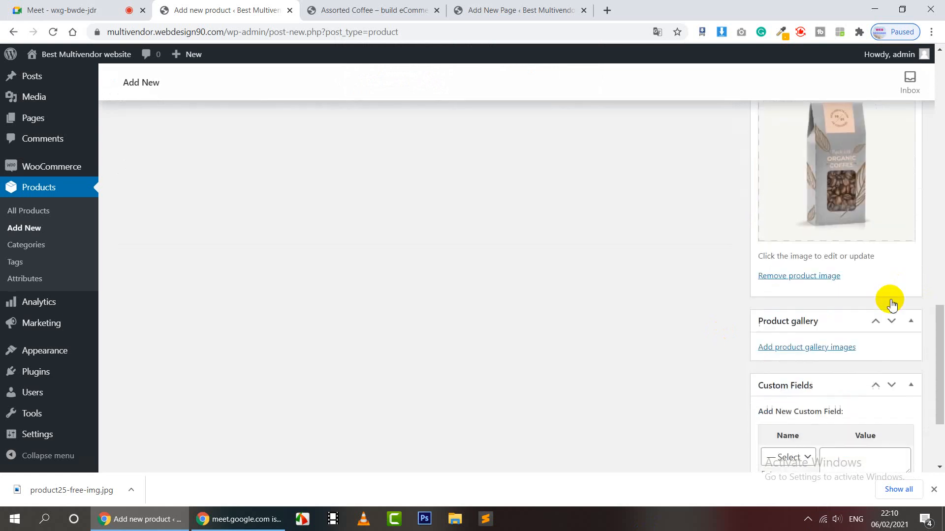
scroll(891, 304, "down", 2)
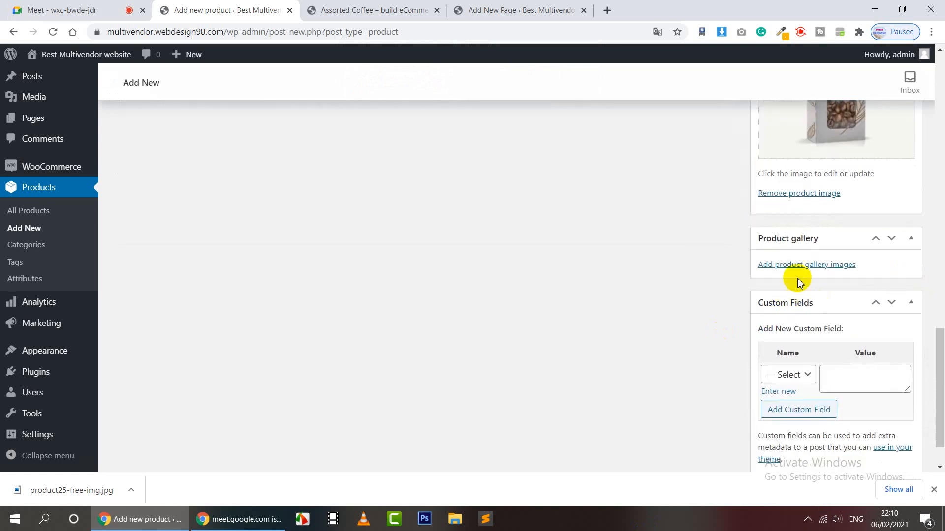
Step: Examine the reference Assorted Coffee page's picture, description and related products, and return to the product editor
left_click(492, 5)
left_click(400, 6)
scroll(475, 270, "down", 1)
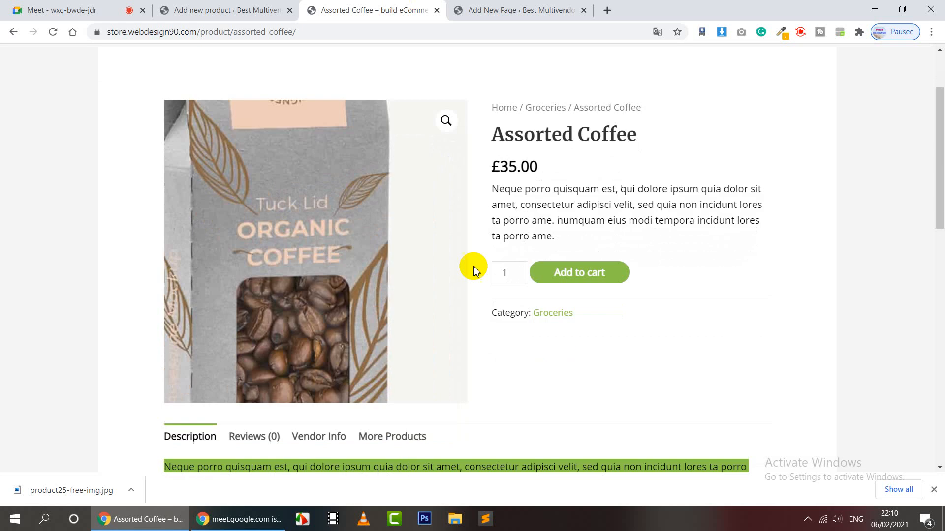
scroll(475, 272, "down", 8)
scroll(302, 244, "up", 4)
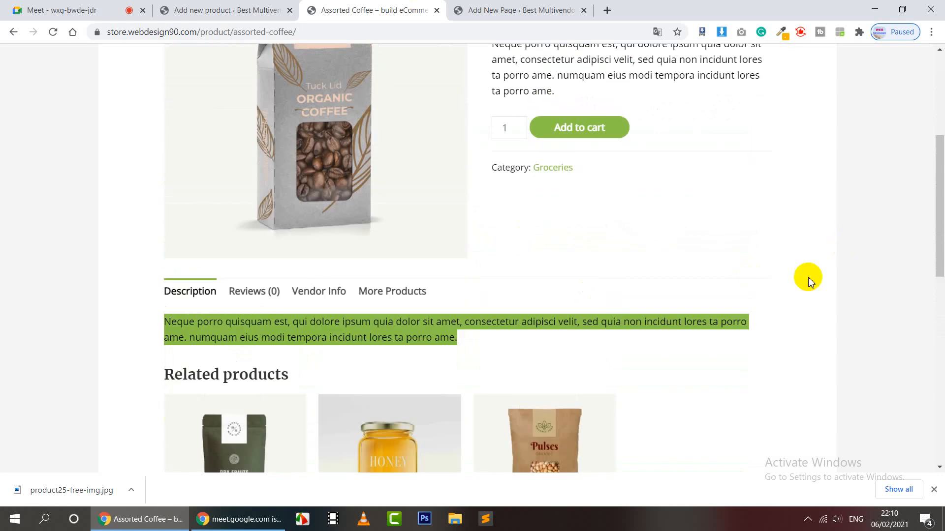
scroll(333, 280, "up", 4)
left_click(239, 8)
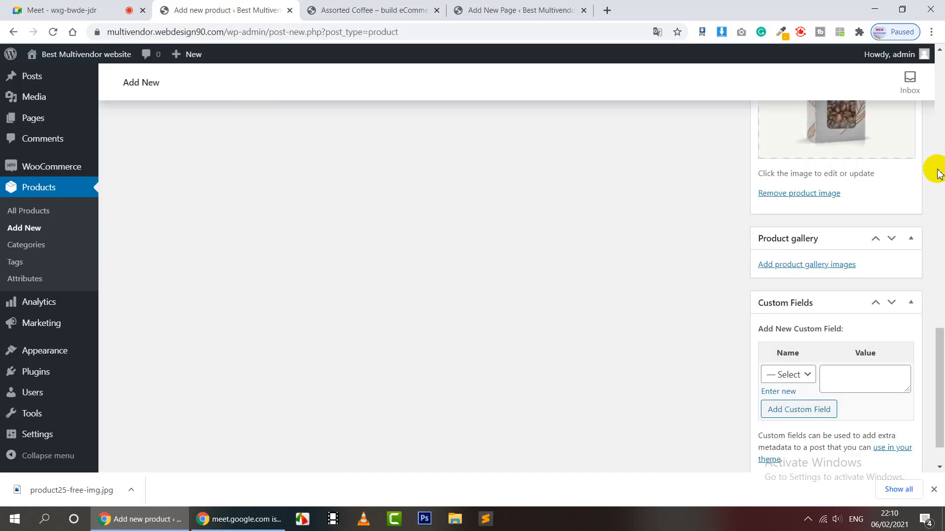
Step: Start adding product gallery images and open the file picker for uploading files
scroll(844, 270, "up", 3)
scroll(845, 270, "down", 3)
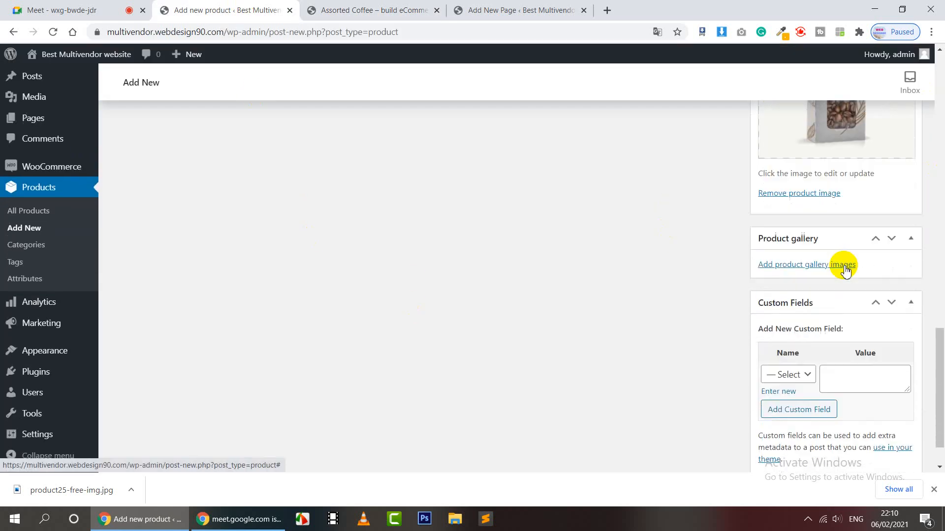
left_click(805, 265)
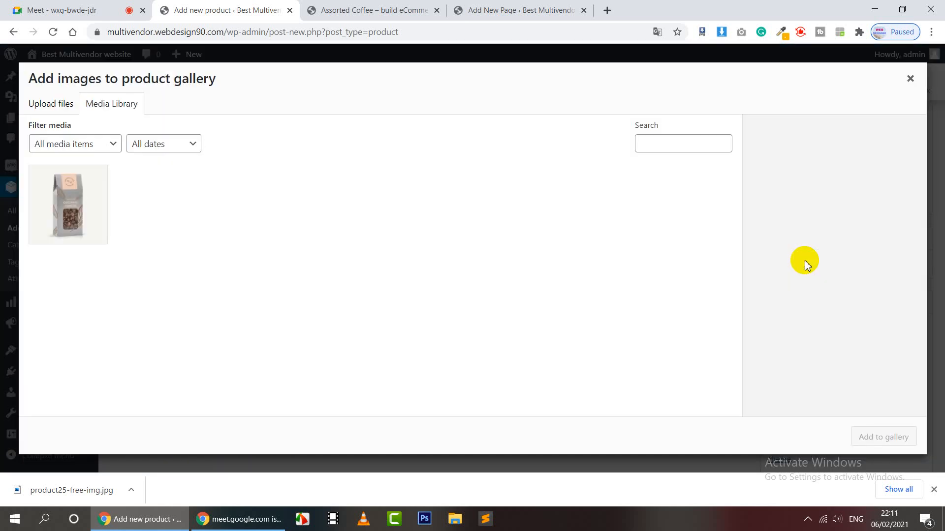
left_click(64, 104)
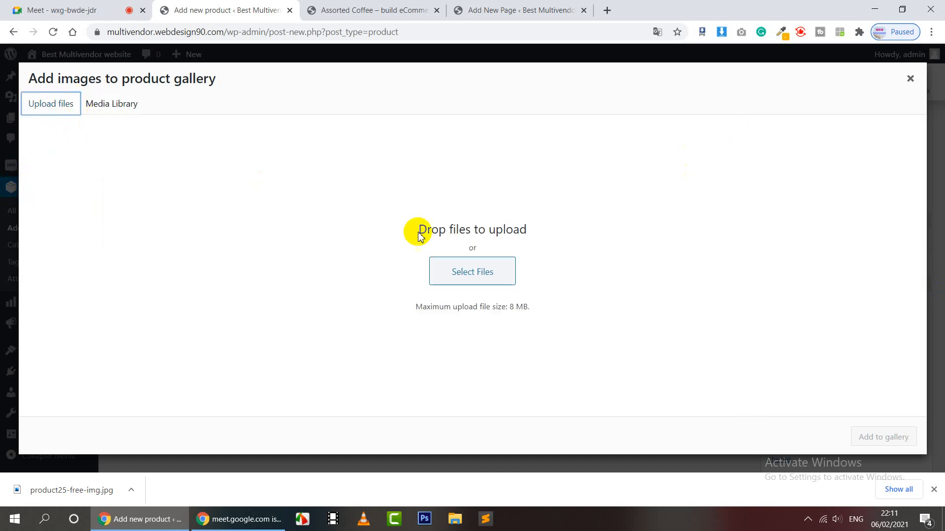
left_click(456, 274)
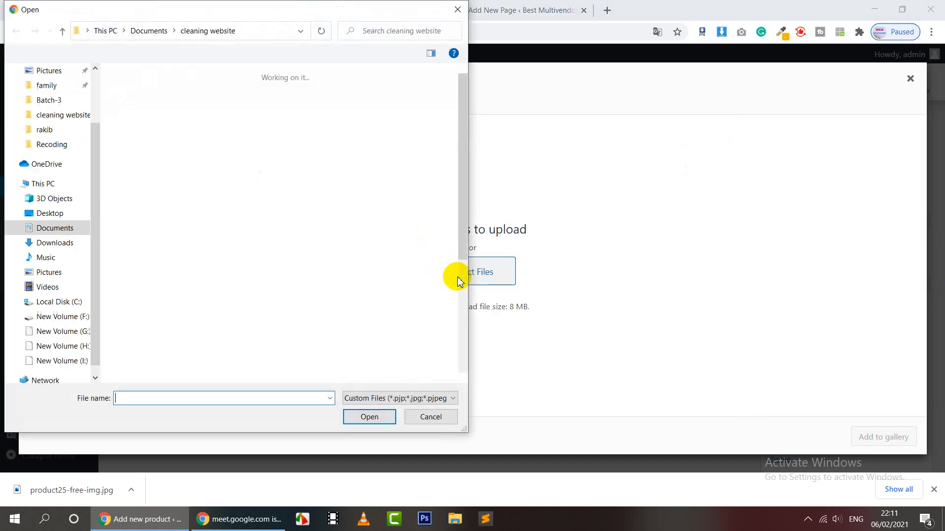
Step: Browse to the Products folder under Documents, ecommerce website, images, Media
scroll(46, 103, "up", 1)
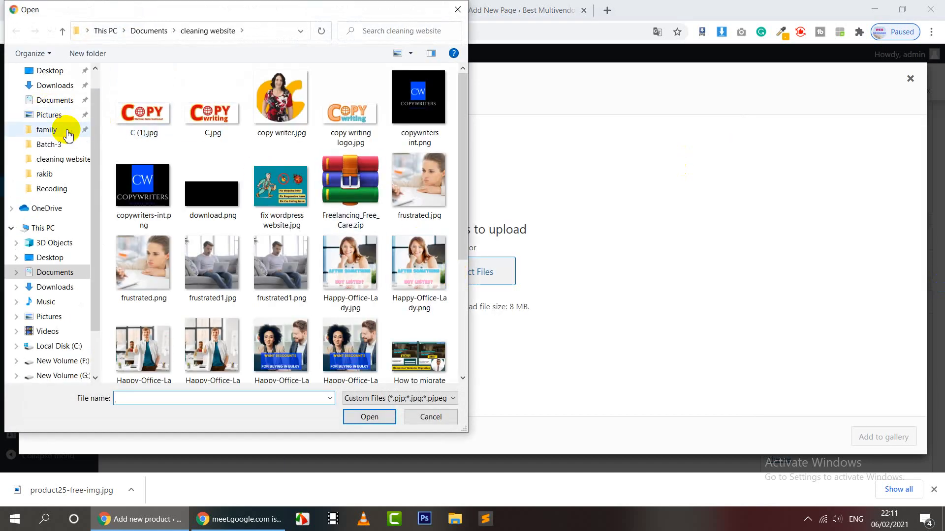
left_click(53, 107)
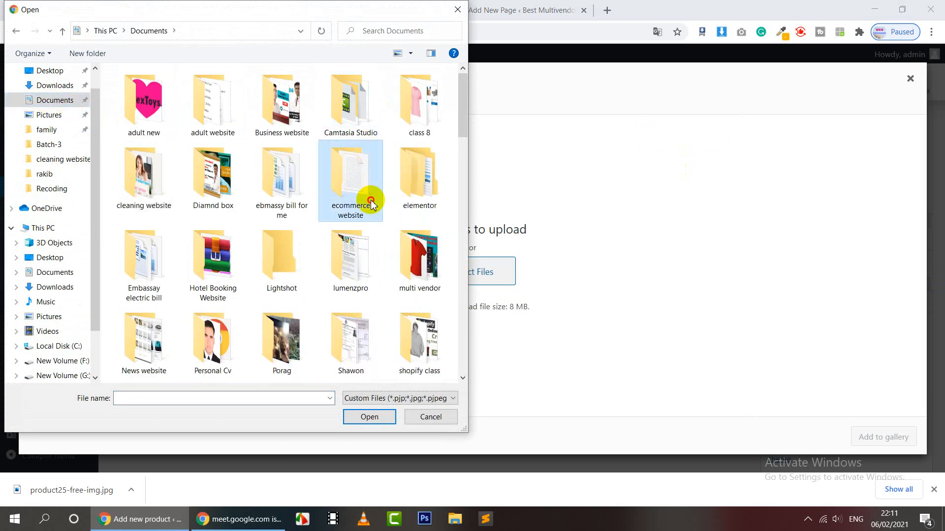
double_click(350, 187)
double_click(137, 90)
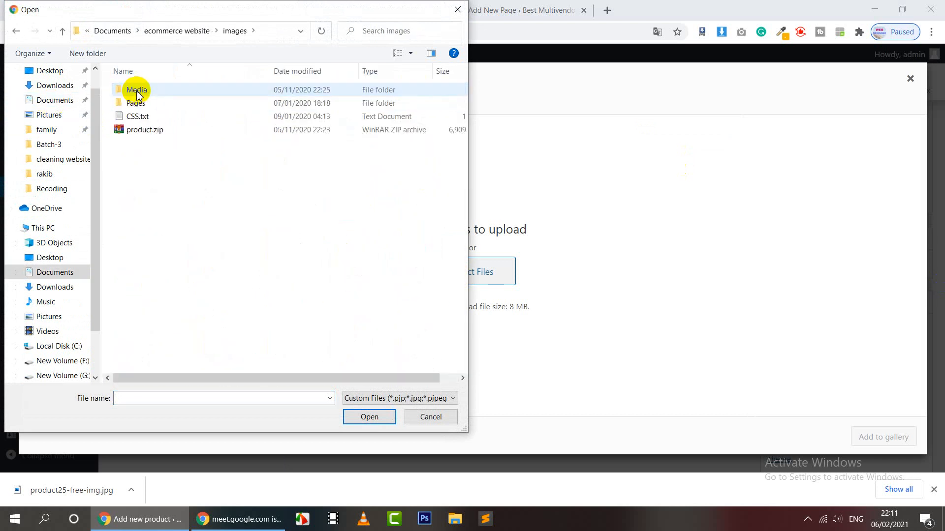
left_click(145, 95)
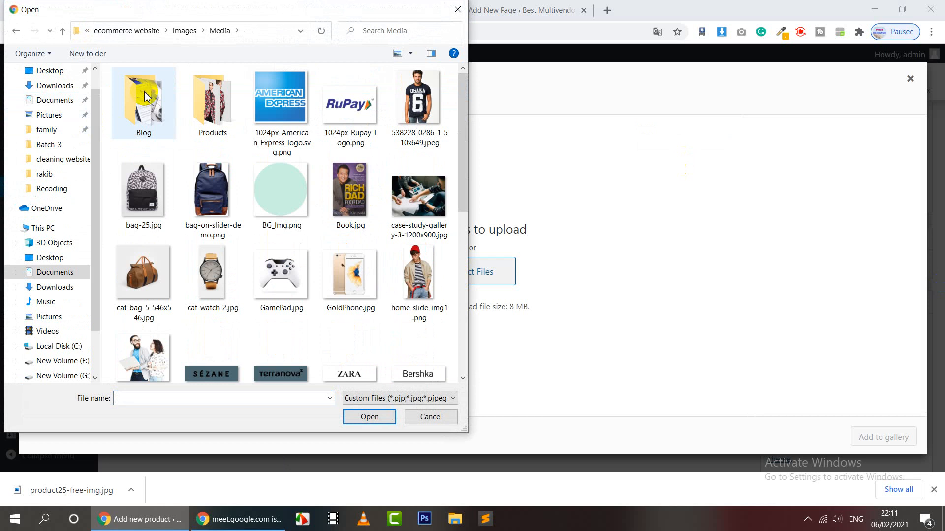
double_click(201, 99)
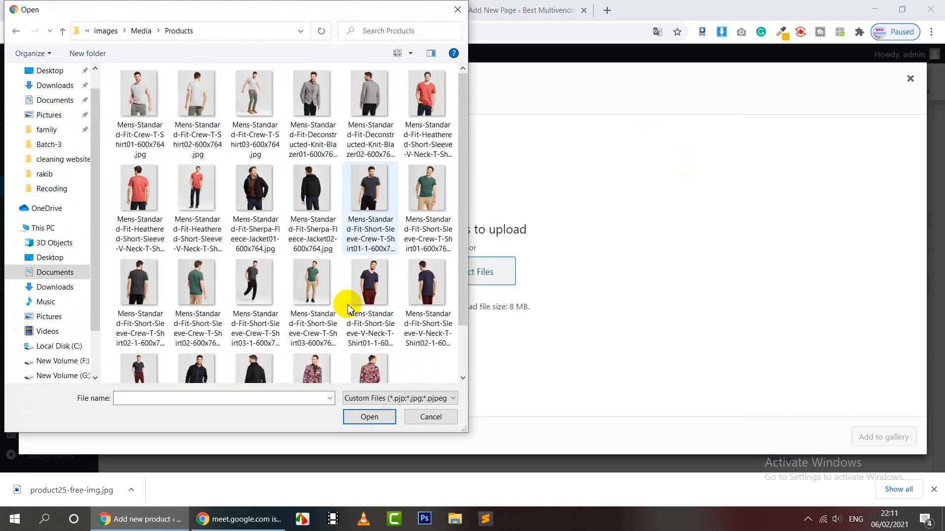
Step: Upload the Crew-T-Shirt02, Crew-T-Shirt03 and Deconstructed-Knit-Blazer01 menswear images for the product gallery
left_click(369, 276)
scroll(369, 271, "down", 2)
scroll(369, 270, "up", 2)
left_click(252, 106)
left_click(209, 103, "ctrl")
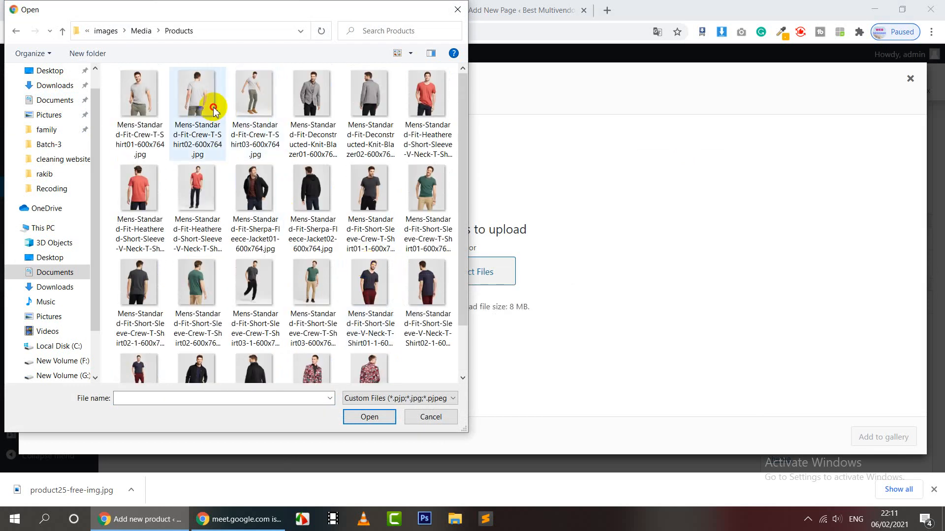
left_click(296, 108, "ctrl")
key("Return")
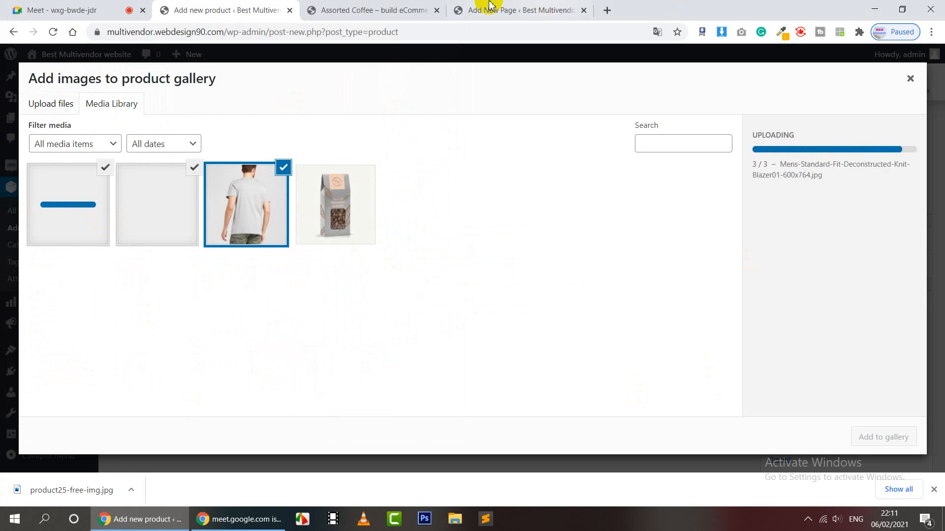
Step: Go to the reference Assorted Coffee page and save the Assorted Dry Fruits image from its related products
left_click(393, 10)
scroll(624, 247, "down", 8)
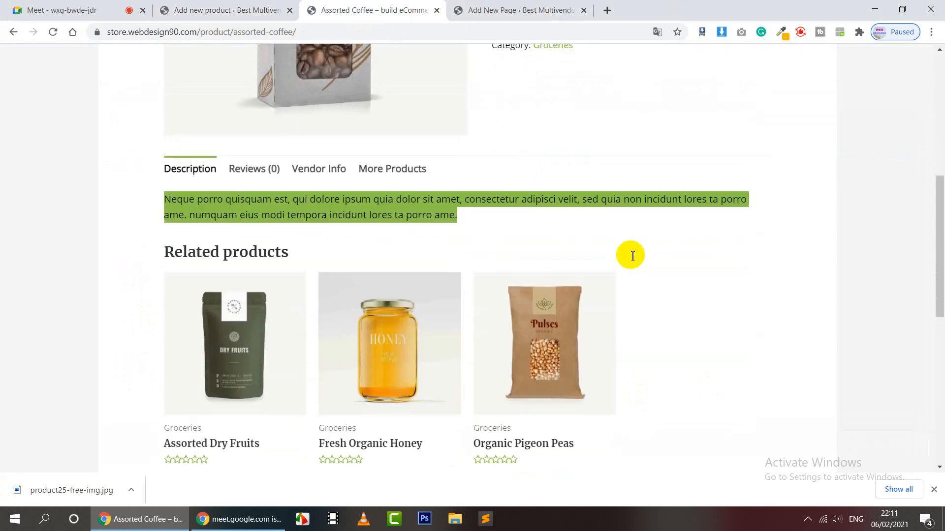
right_click(237, 210)
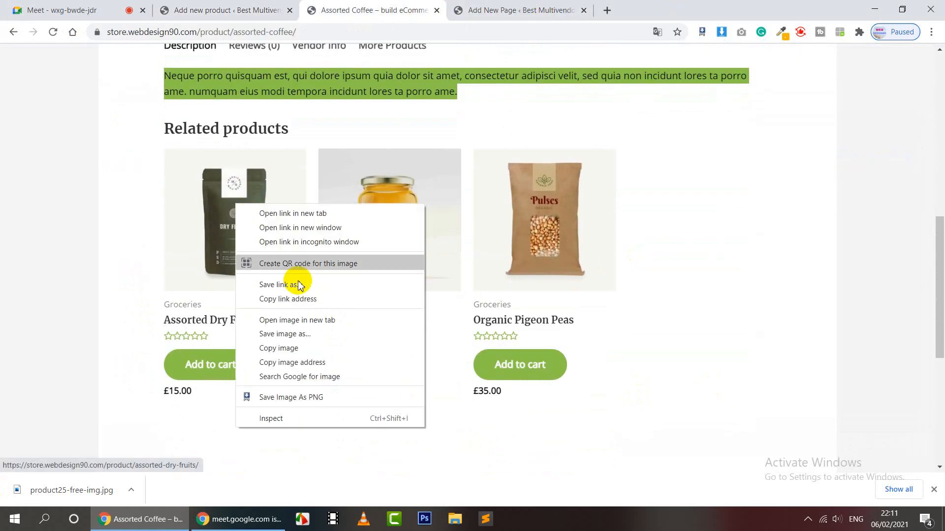
left_click(288, 338)
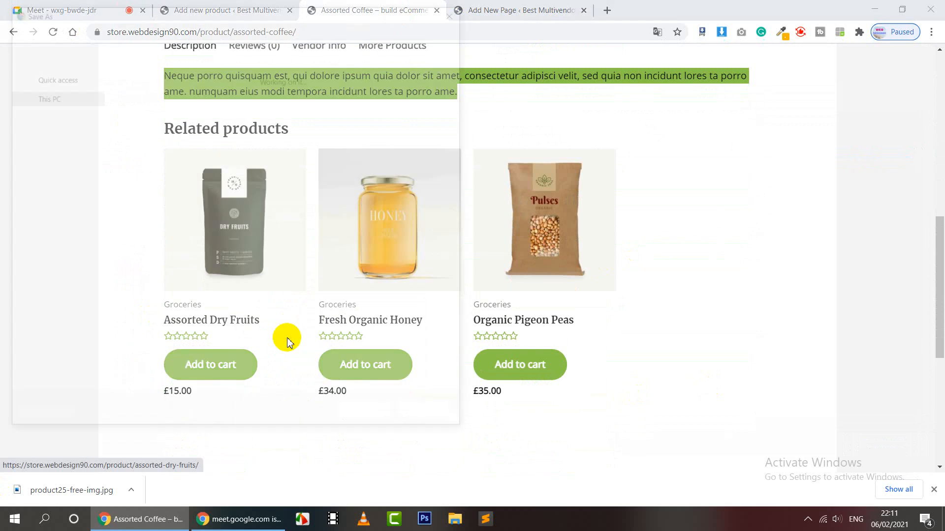
key("Return")
Step: Save the Fresh Organic Honey and Organic Pigeon Peas images from the related products
right_click(379, 190)
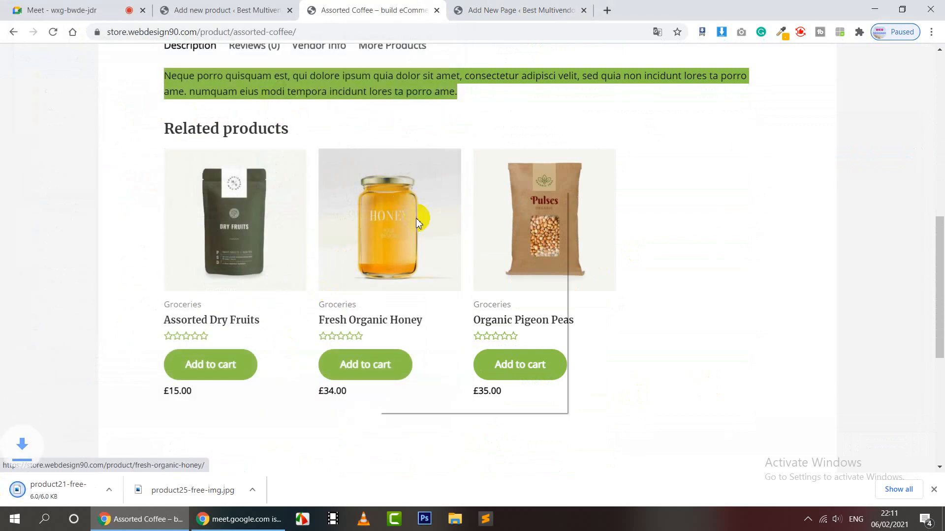
left_click(418, 321)
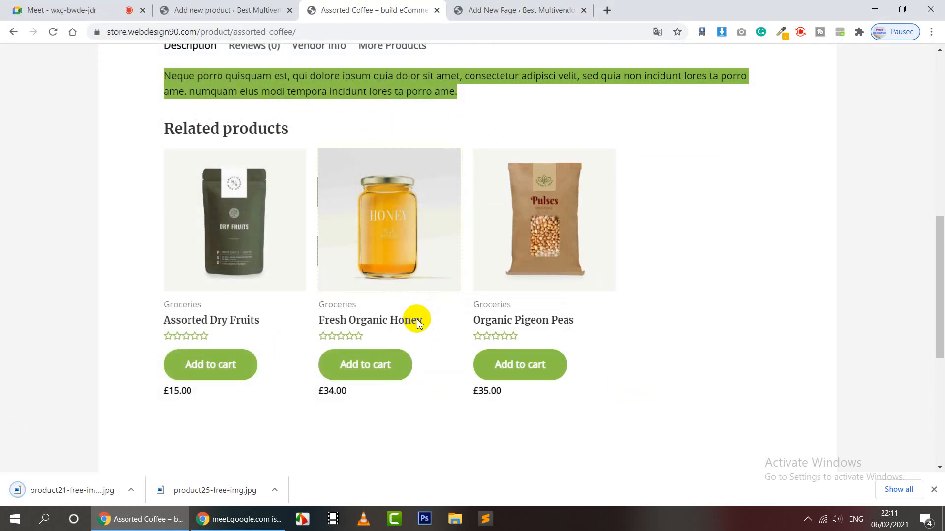
key("Return")
right_click(561, 219)
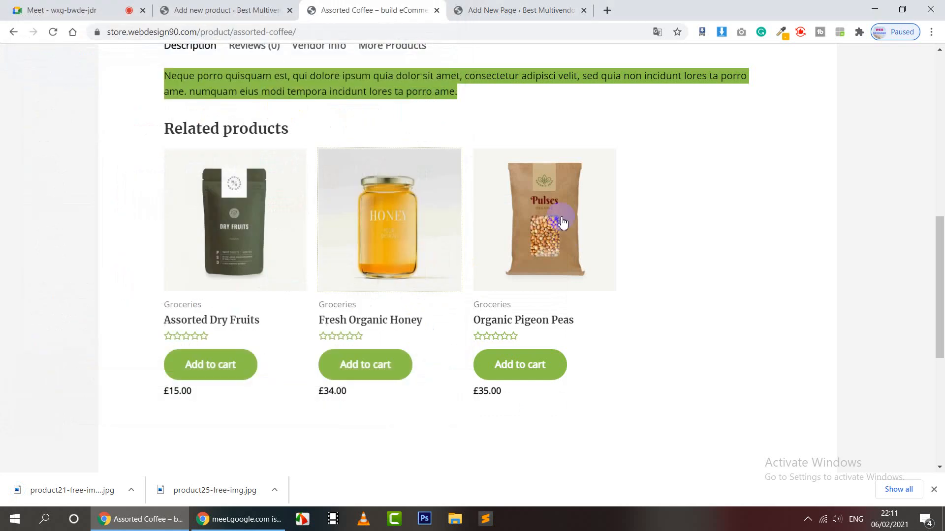
left_click(596, 332)
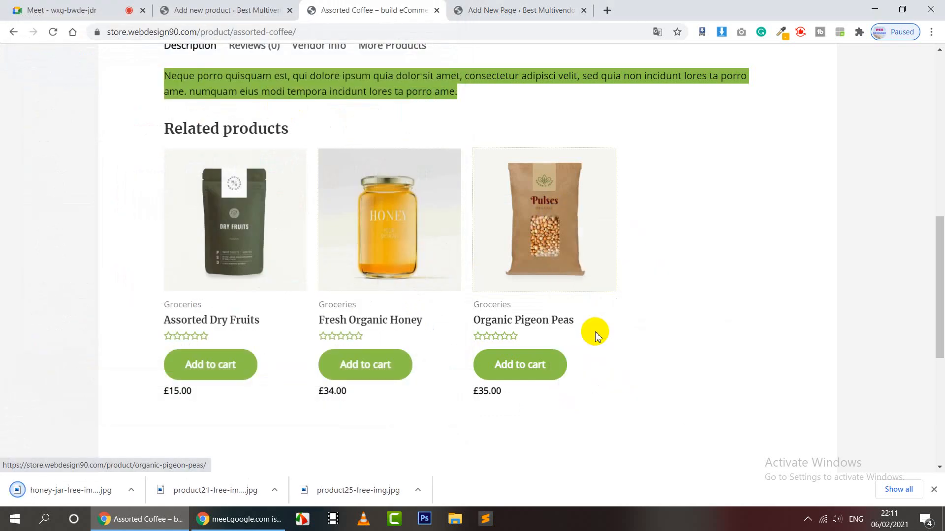
key("Return")
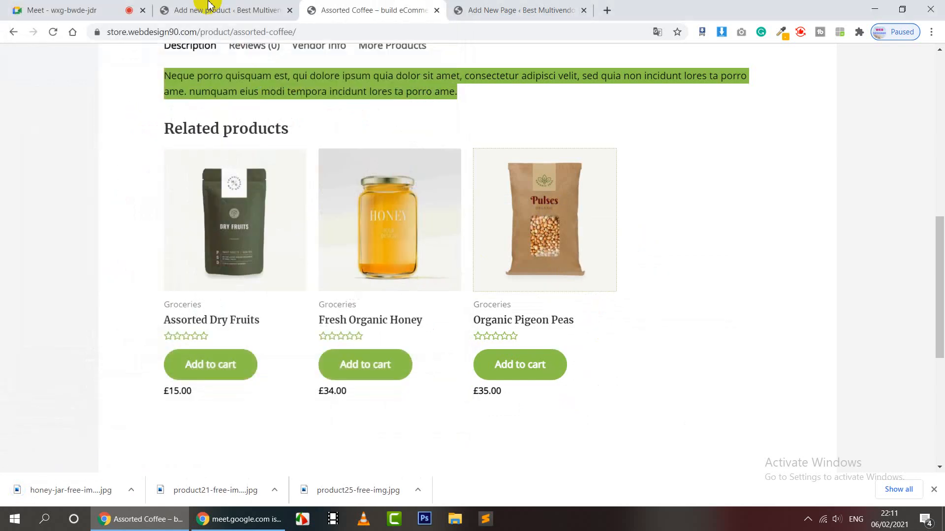
Step: Return to the new product and upload the downloaded honey jar, product21 and product24 images in the product gallery dialog
left_click(208, 4)
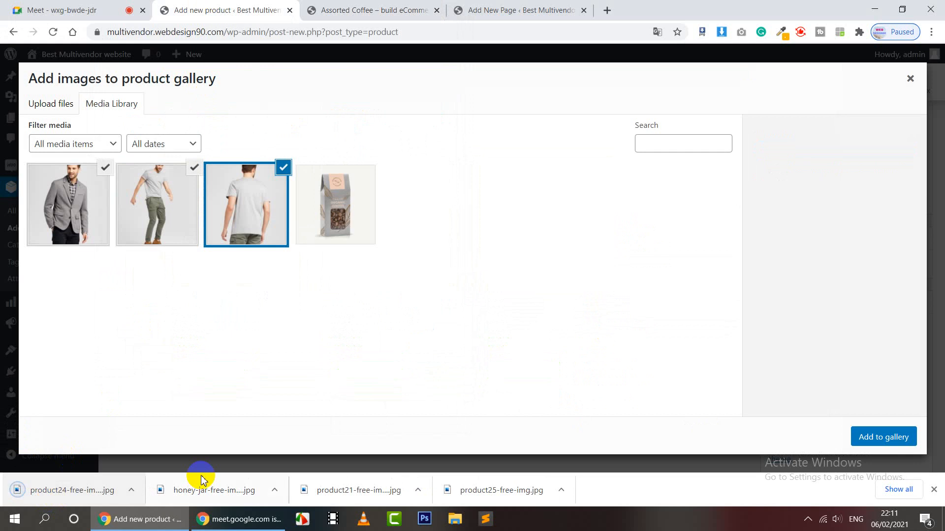
left_click_drag(201, 479, 270, 370)
left_click_drag(359, 490, 198, 285)
left_click_drag(116, 489, 220, 265)
Step: Permanently delete the Deconstructed-Knit-Blazer01 and Crew-T-Shirt02 images from the media library
left_click(335, 205)
left_click(797, 357)
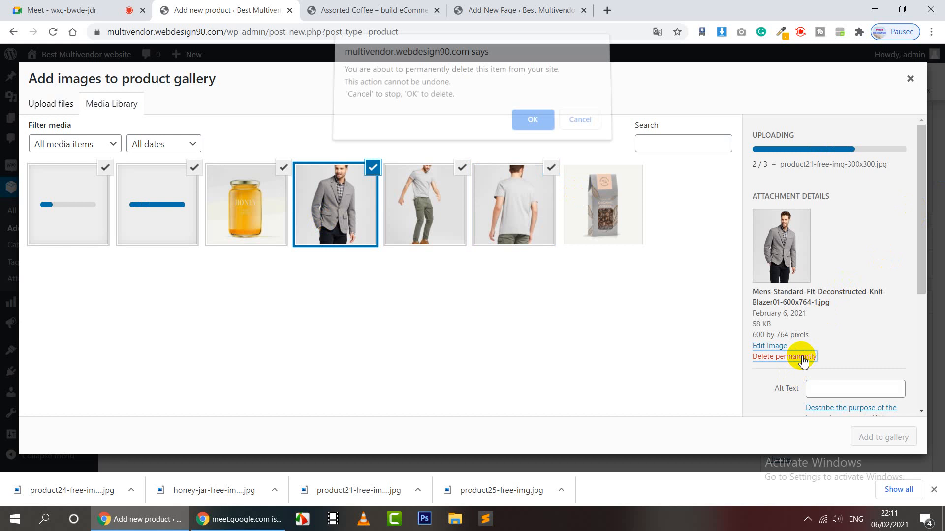
key("Return")
left_click(428, 205)
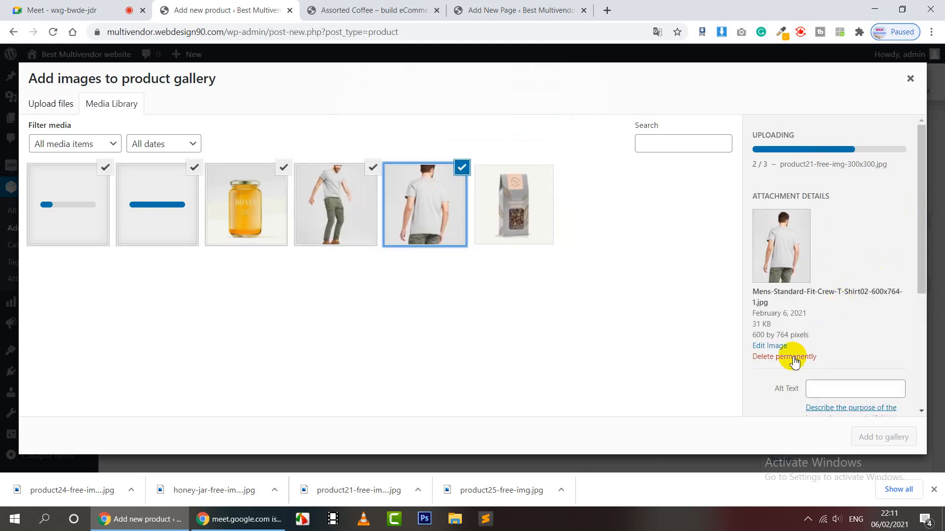
left_click(793, 357)
key("Return")
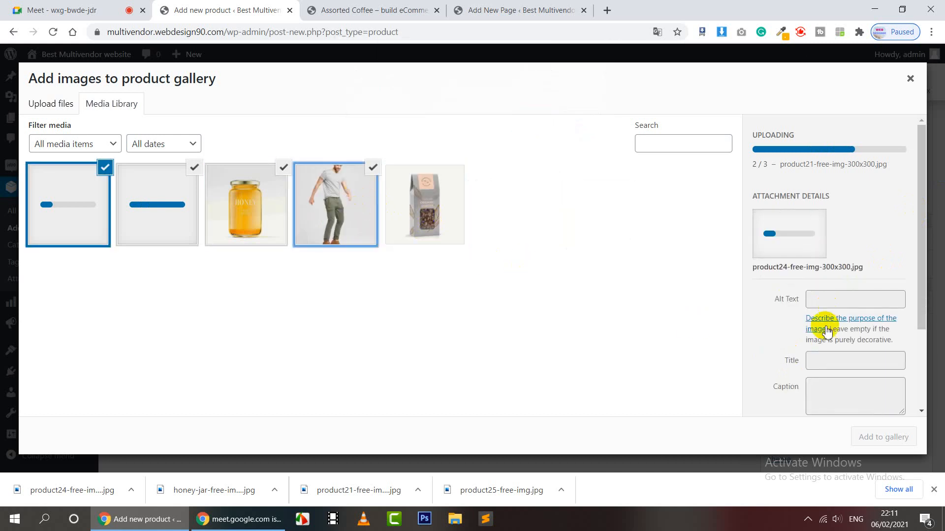
Step: Permanently delete the Crew-T-Shirt03 image from the media library
scroll(807, 296, "down", 4)
scroll(807, 316, "up", 2)
left_click(337, 202)
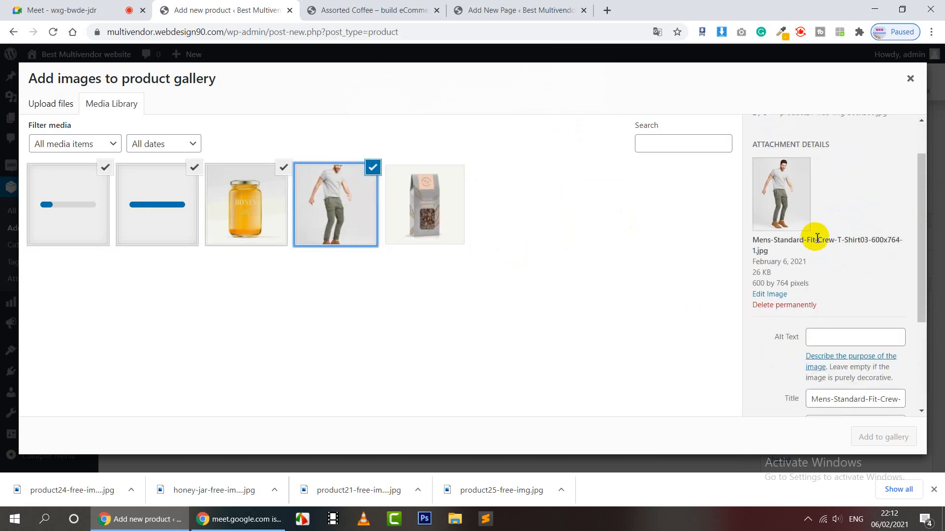
left_click(798, 305)
key("Return")
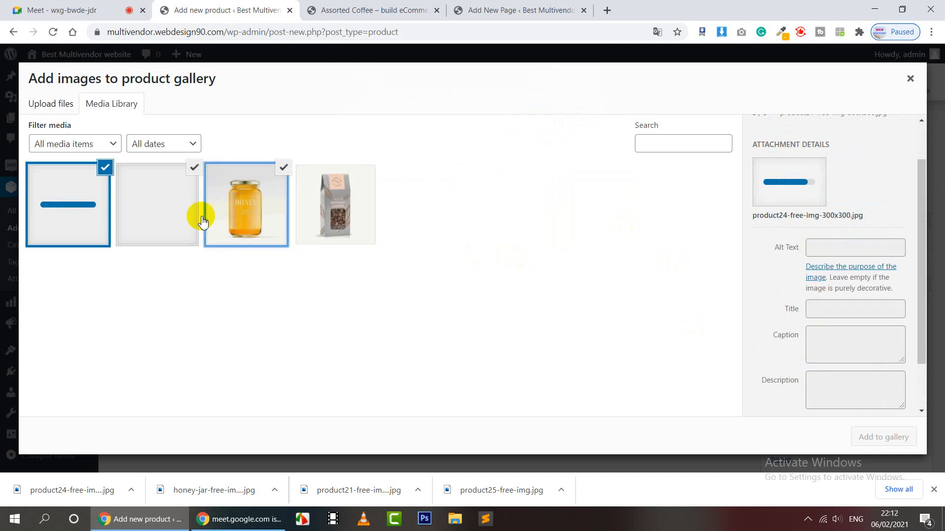
Step: Add the selected honey, dry fruits and pulses images to the product gallery
scroll(906, 304, "down", 1)
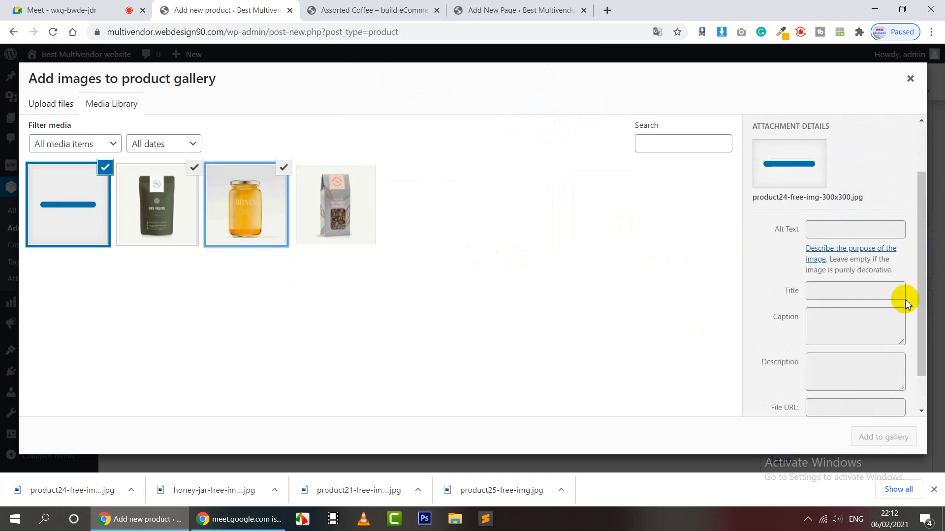
scroll(907, 303, "down", 1)
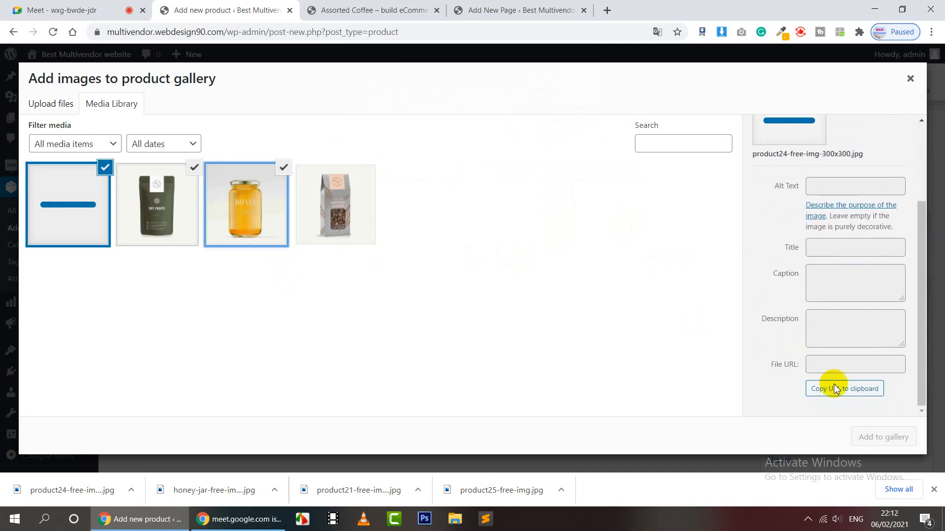
left_click(885, 439)
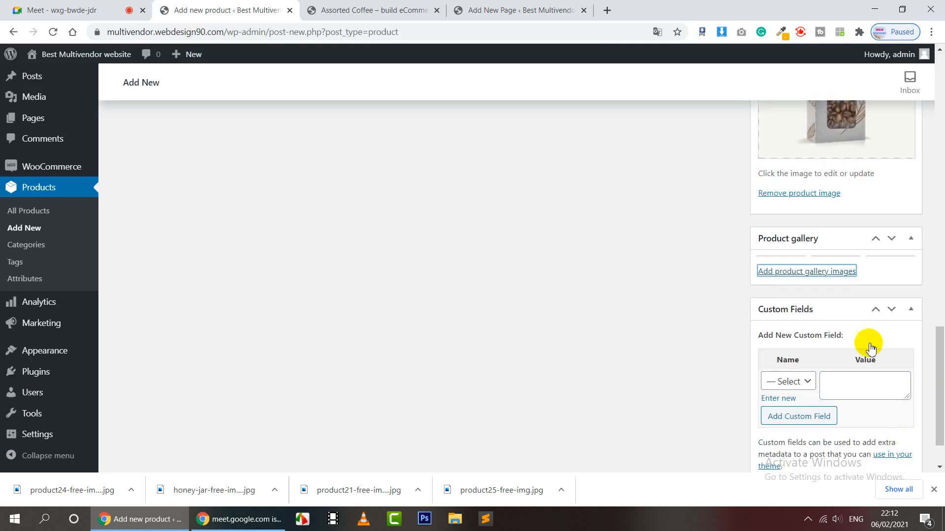
scroll(896, 392, "down", 1)
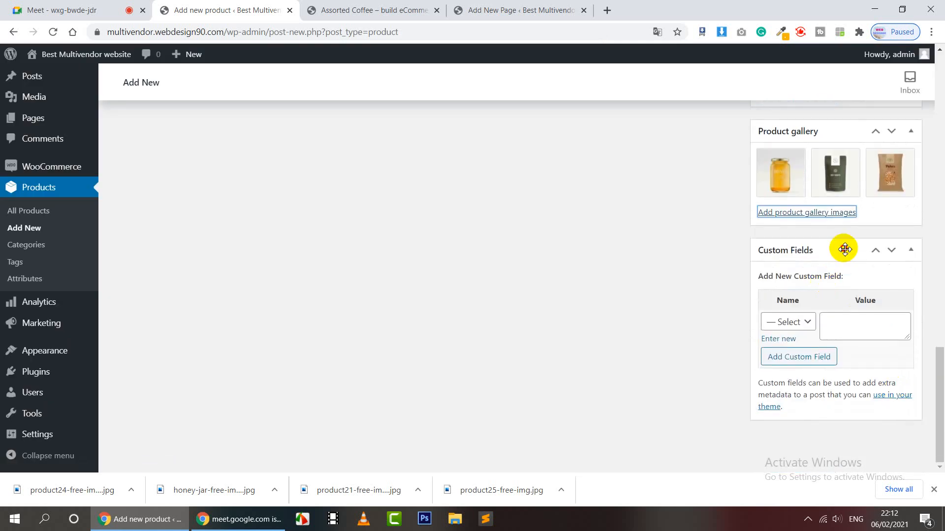
Step: Move the Custom Fields box from the side column into the main column and look at its name choices
left_click_drag(844, 250, 295, 163)
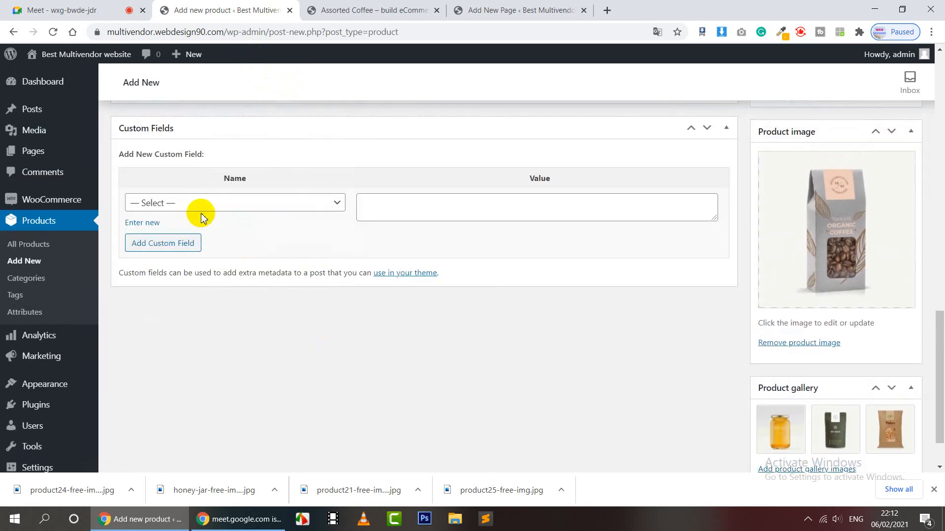
left_click(227, 203)
left_click(360, 397)
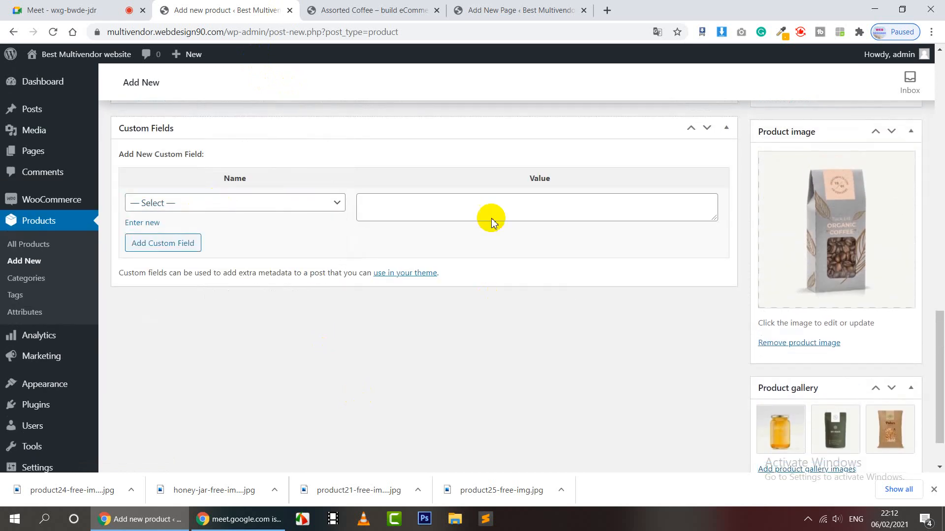
Step: Publish the Assorted Coffee product
scroll(879, 317, "up", 5)
scroll(881, 318, "down", 6)
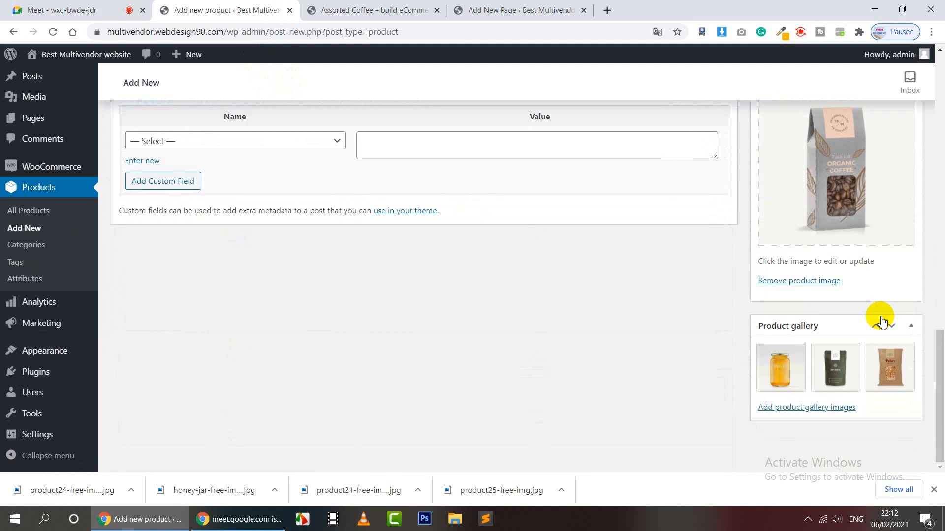
scroll(881, 319, "up", 15)
scroll(881, 319, "up", 4)
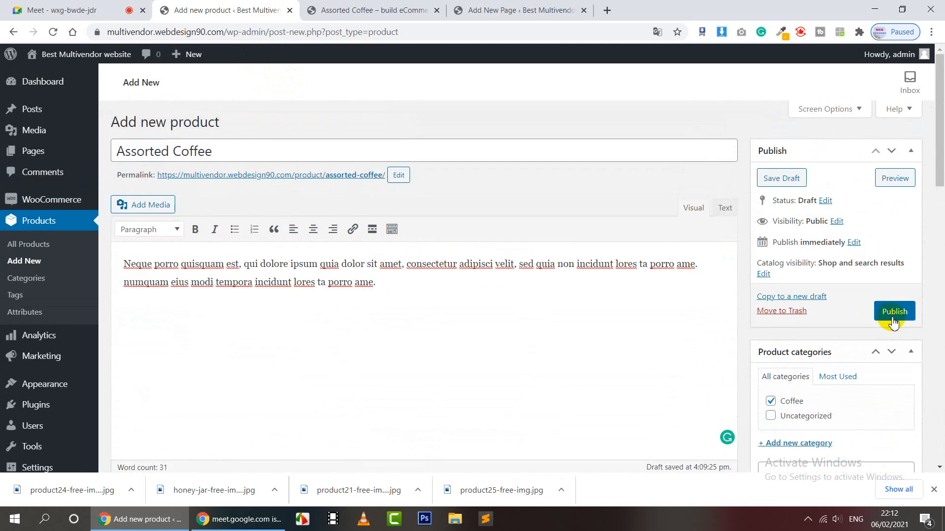
left_click(893, 319)
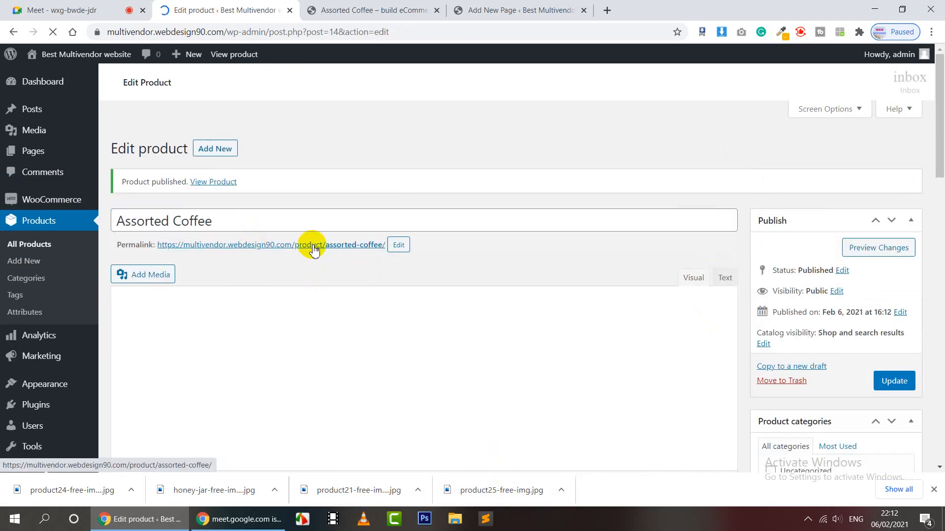
right_click(313, 250)
left_click(540, 240)
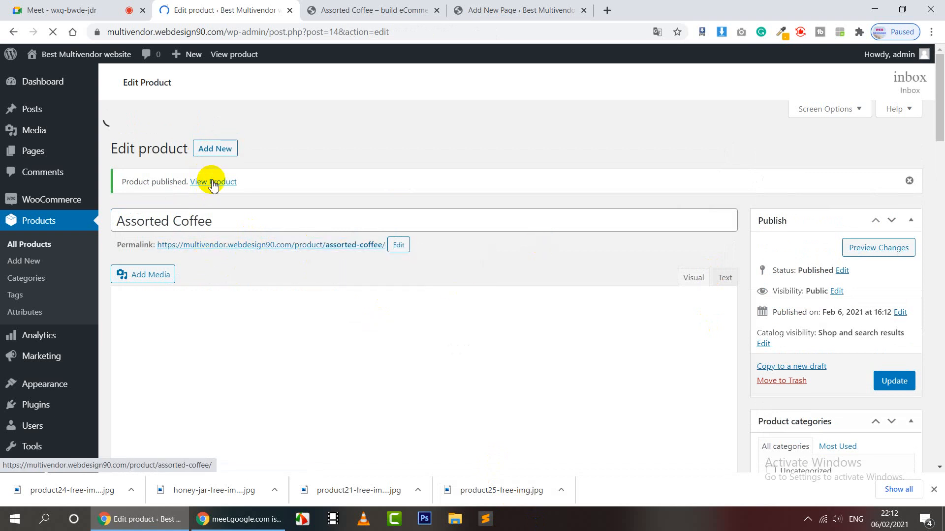
Step: Open the published Assorted Coffee product page from its permalink in a new browser tab and switch to it
right_click(238, 194)
left_click(508, 242)
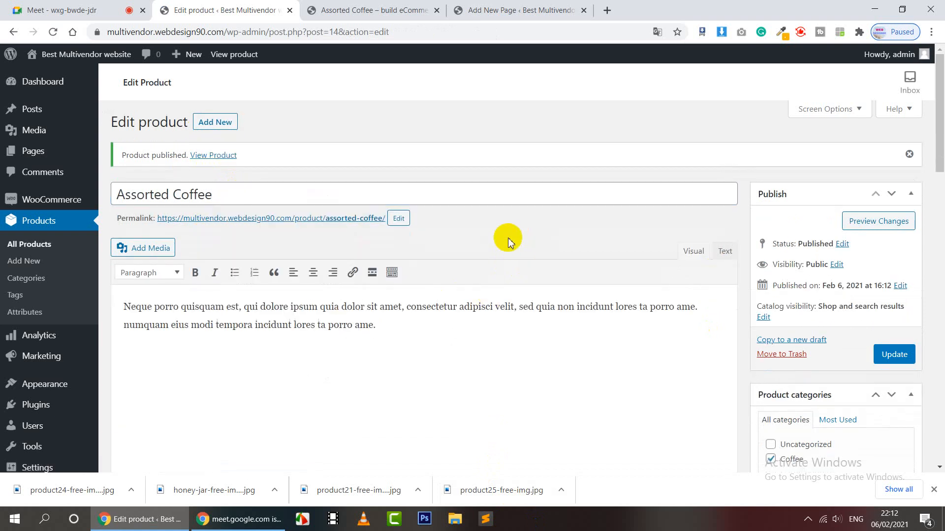
right_click(237, 219)
left_click(249, 234)
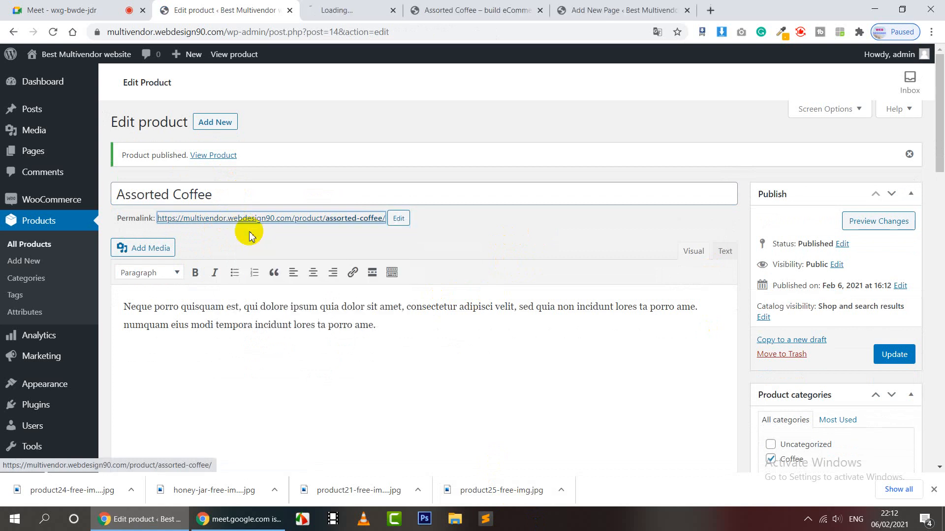
left_click(339, 11)
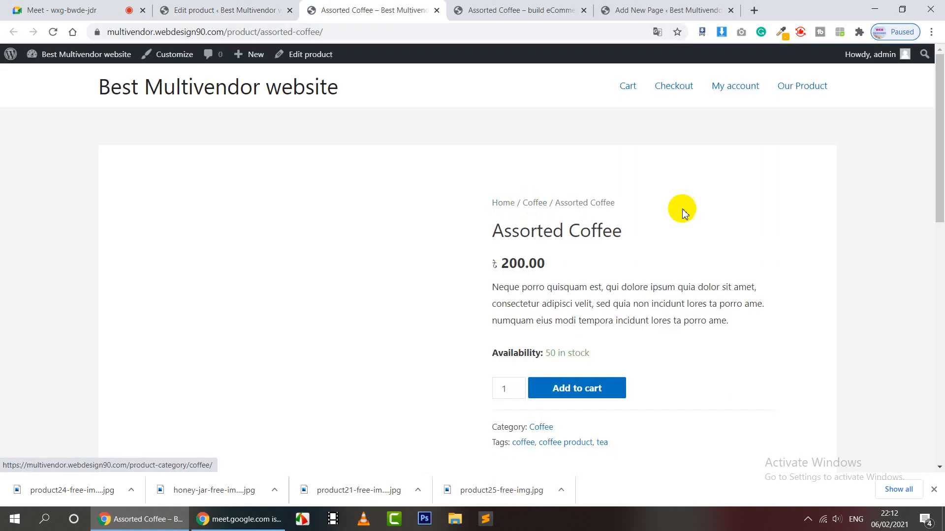
Step: Look through the product page and view each gallery image, ending on the main coffee image
scroll(624, 279, "down", 3)
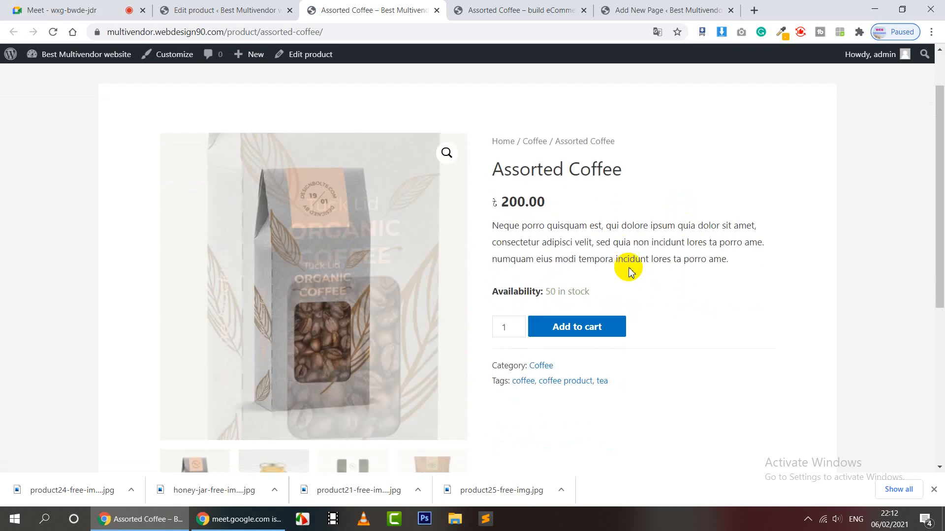
scroll(705, 313, "down", 3)
left_click(272, 300)
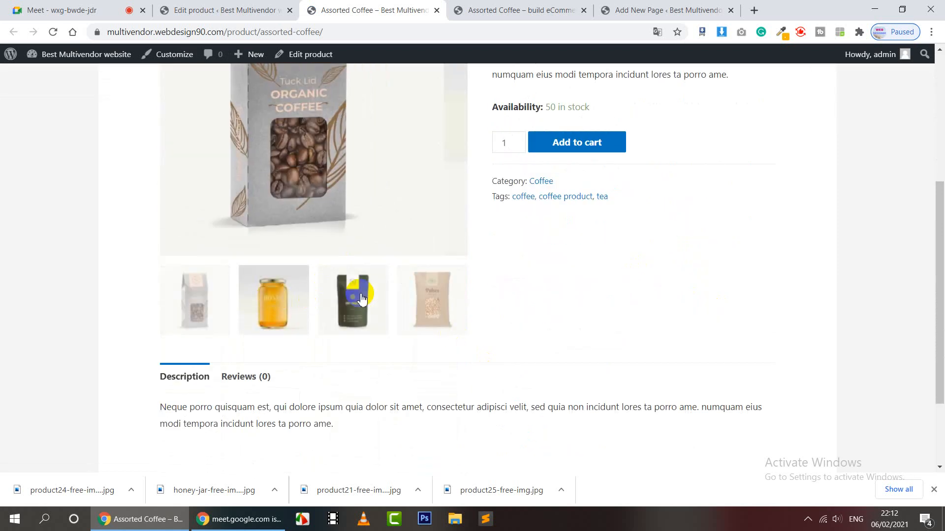
left_click(351, 302)
left_click(432, 299)
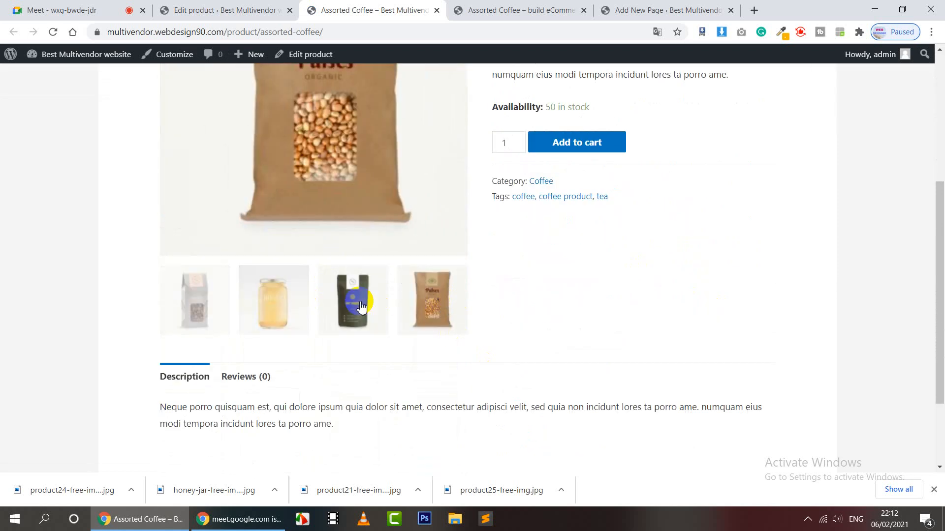
scroll(362, 308, "up", 3)
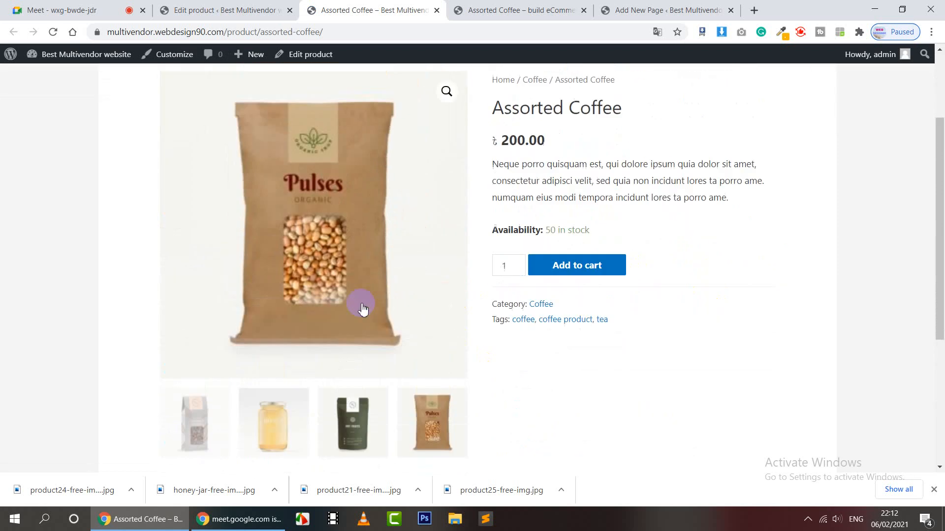
left_click(349, 413)
left_click(272, 414)
left_click(218, 428)
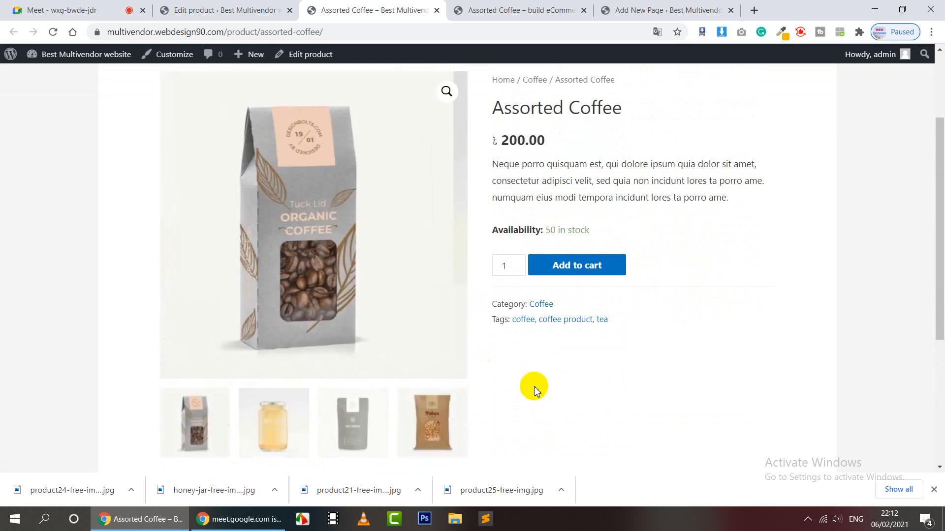
scroll(442, 345, "up", 2)
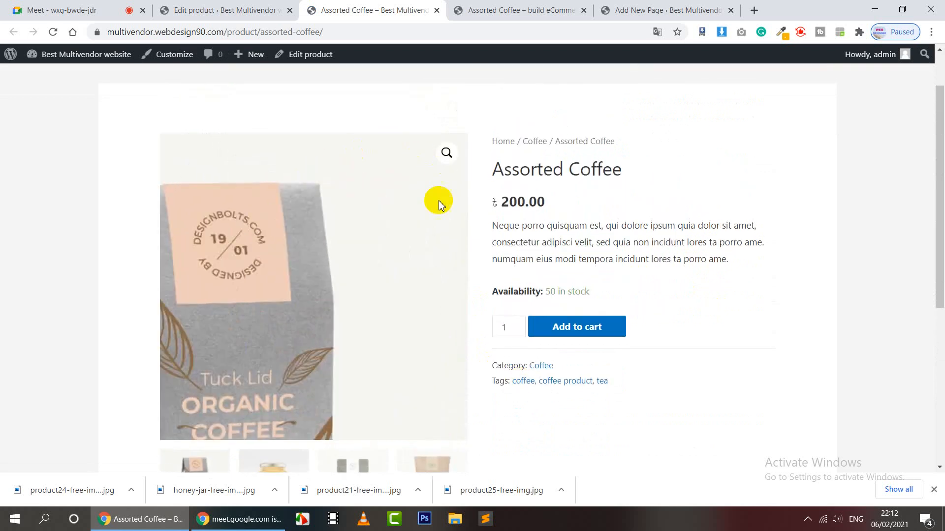
scroll(548, 317, "down", 2)
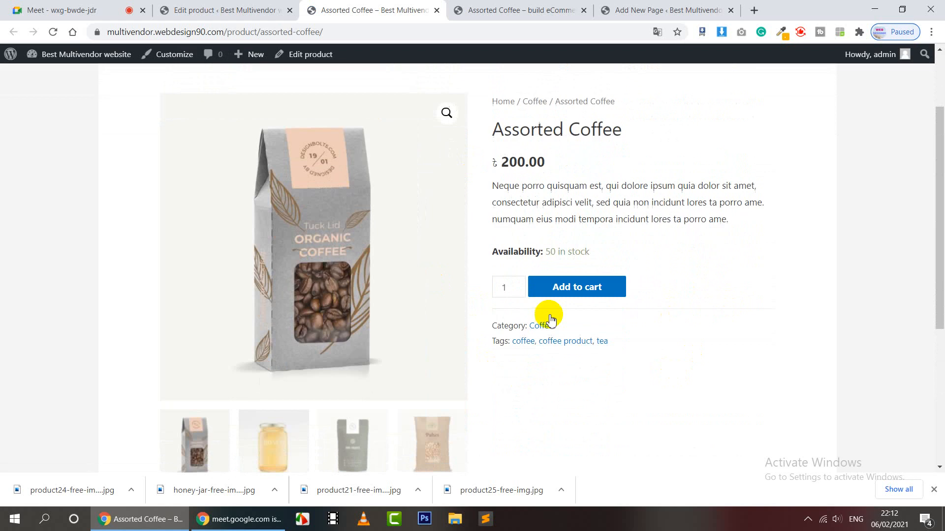
Step: Set the Assorted Coffee quantity to 5 and add it to the cart
left_click(520, 263)
left_click(520, 263)
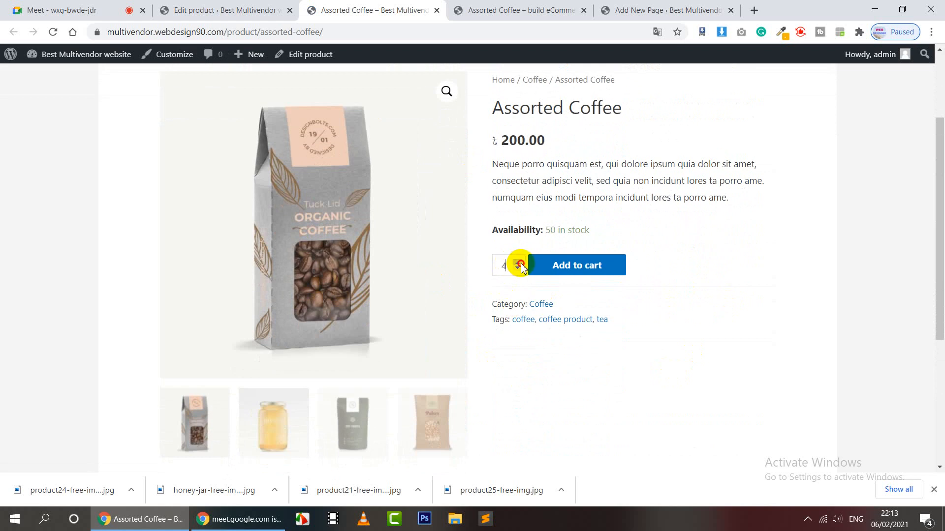
left_click(520, 262)
left_click(572, 272)
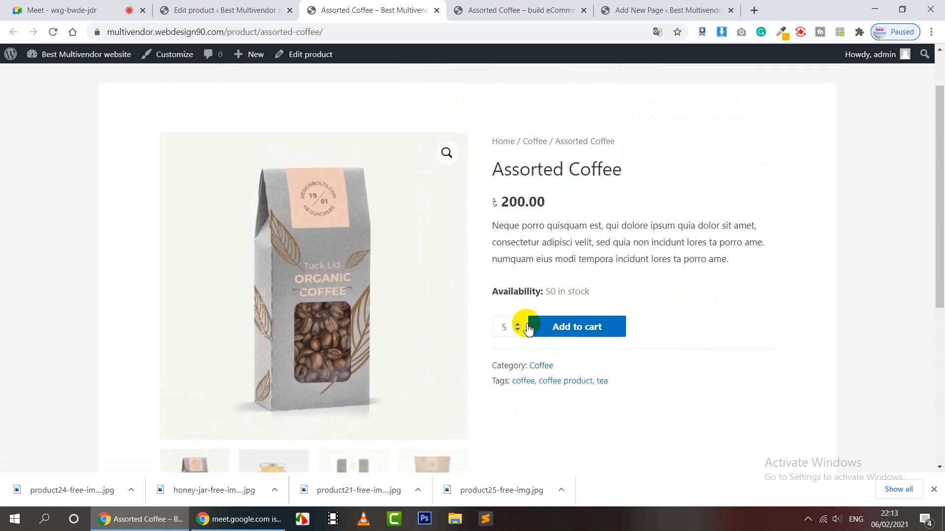
left_click(593, 339)
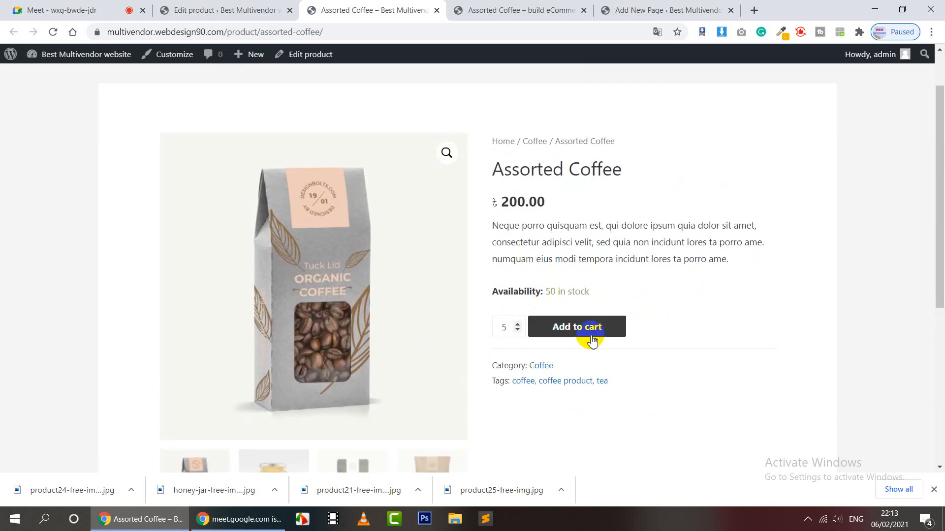
left_click(590, 338)
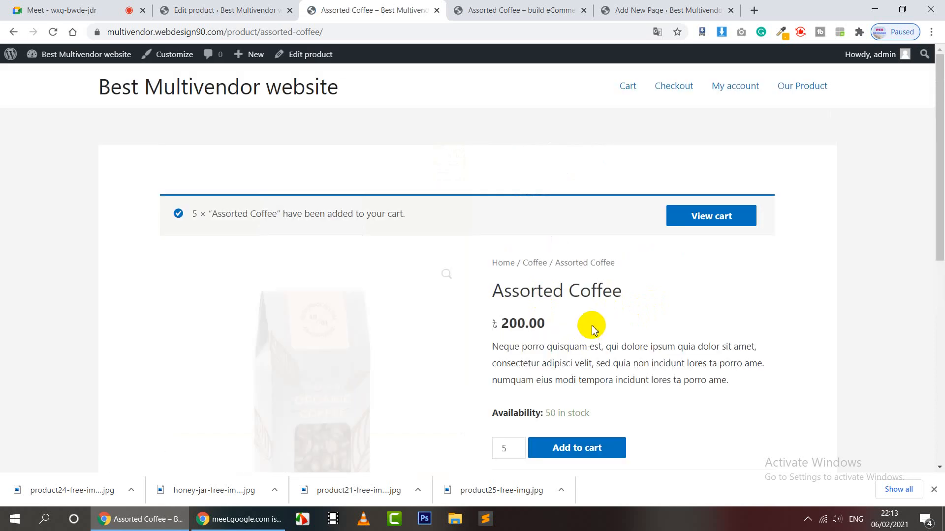
Step: Look over the product page and view the cart
scroll(812, 315, "down", 3)
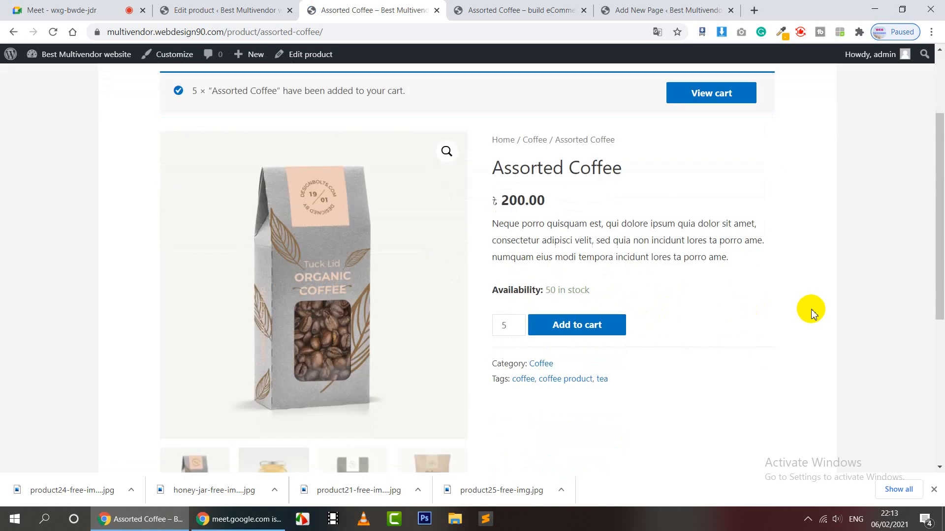
scroll(811, 313, "down", 4)
scroll(778, 283, "up", 5)
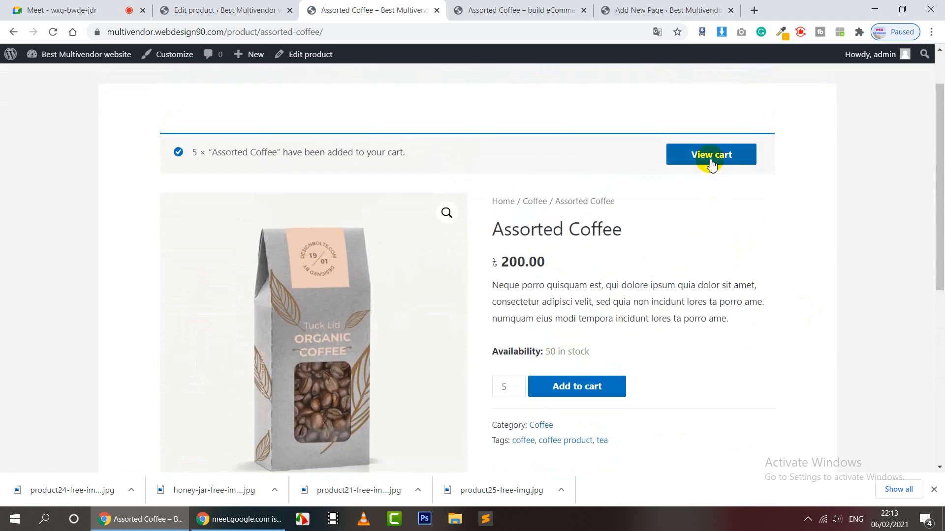
left_click(711, 155)
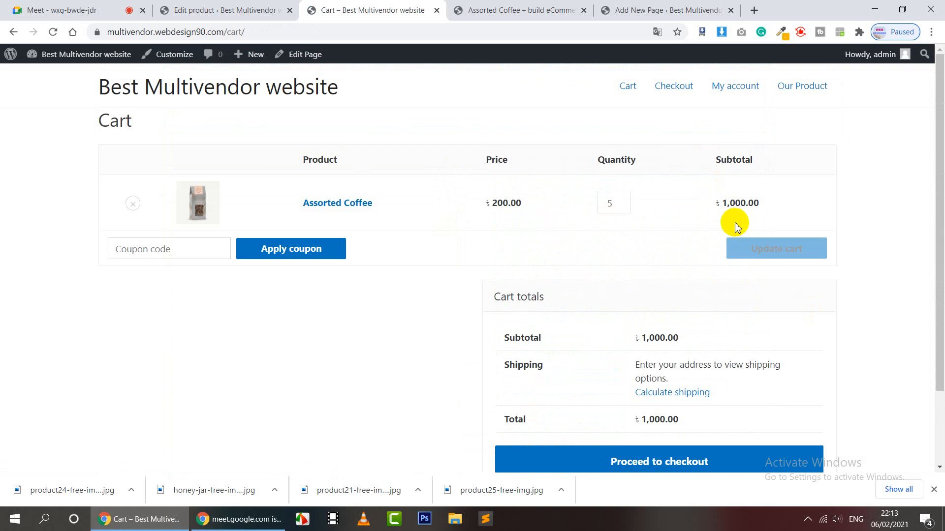
Step: Set the Assorted Coffee quantity in the cart to 1 and update the cart
left_click(624, 207)
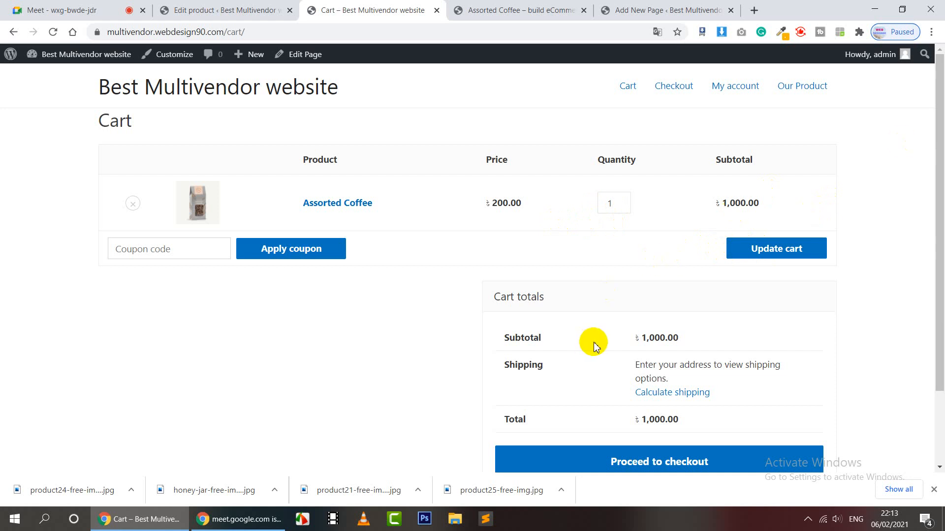
scroll(594, 346, "down", 2)
scroll(701, 303, "up", 2)
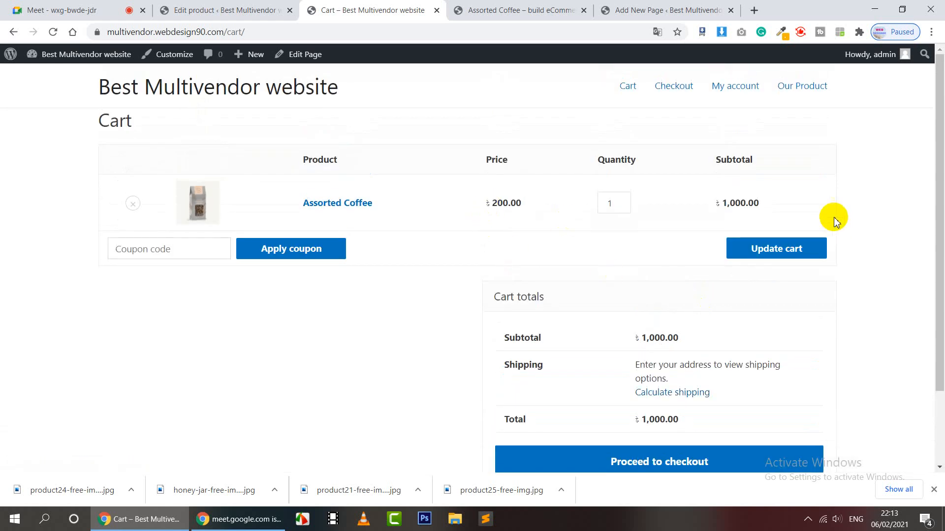
left_click(760, 255)
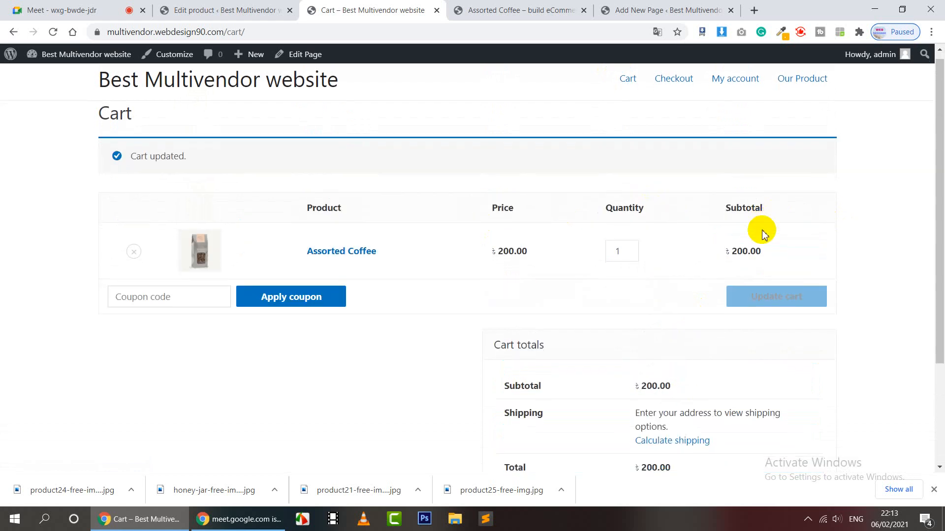
Step: Open the shipping calculator in the cart totals and select Bangladesh as country and Dhaka as district
scroll(738, 234, "down", 3)
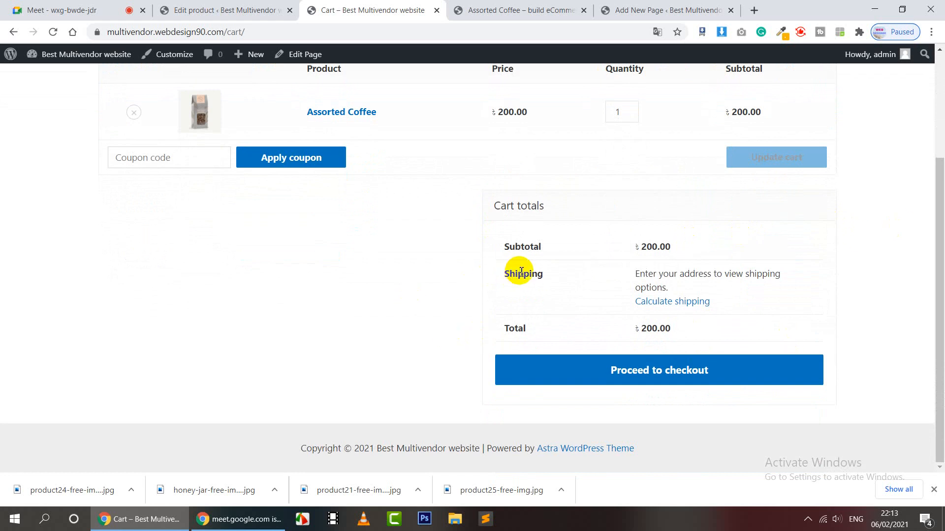
left_click(682, 309)
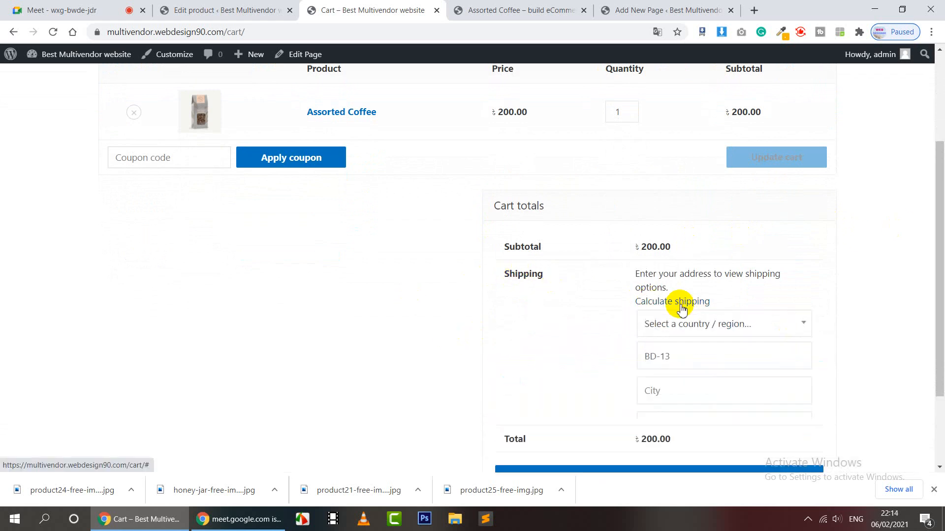
scroll(809, 271, "down", 1)
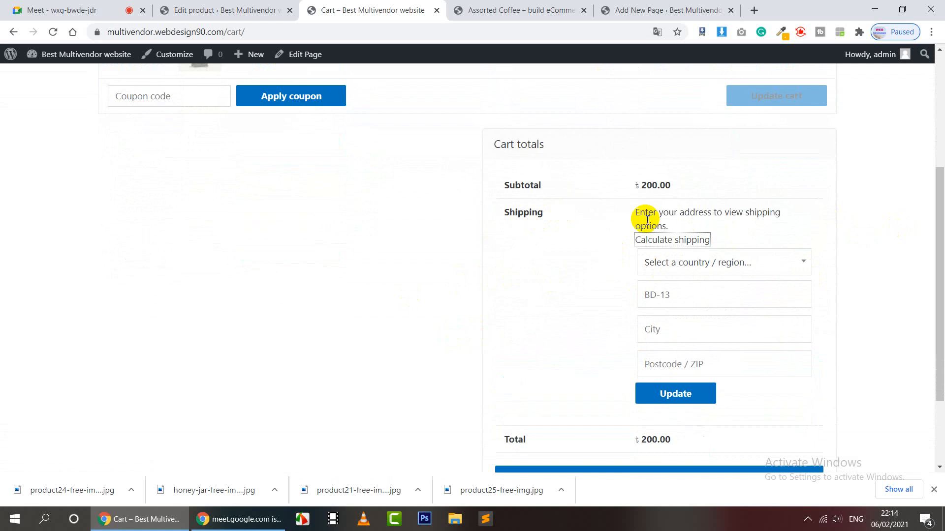
left_click(662, 270)
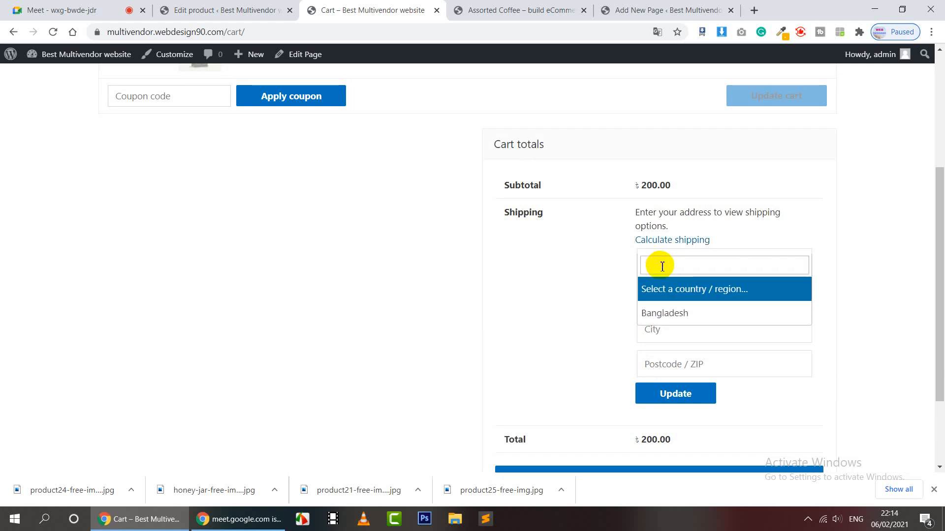
left_click(682, 313)
left_click(684, 292)
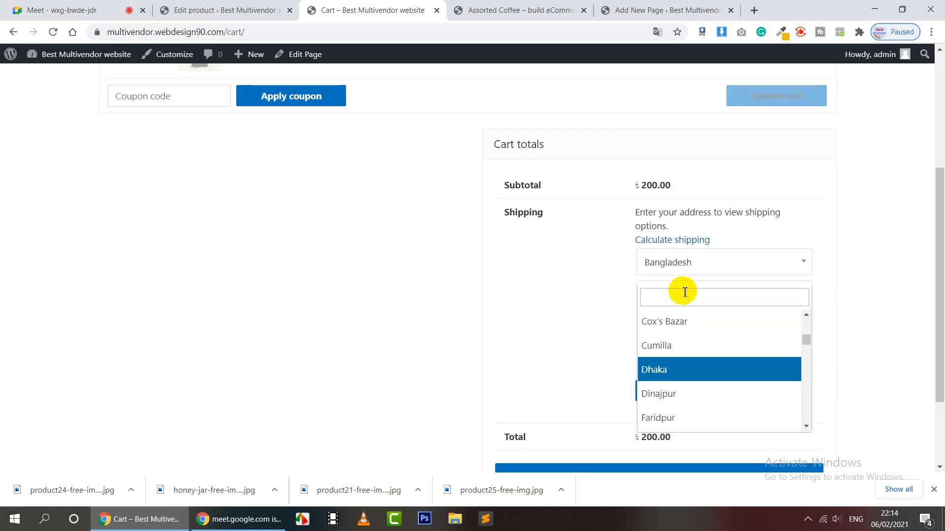
left_click(674, 372)
Step: Fill in the shipping city and postcode from the first saved Dhaka suggestion and update the shipping calculation
left_click(685, 327)
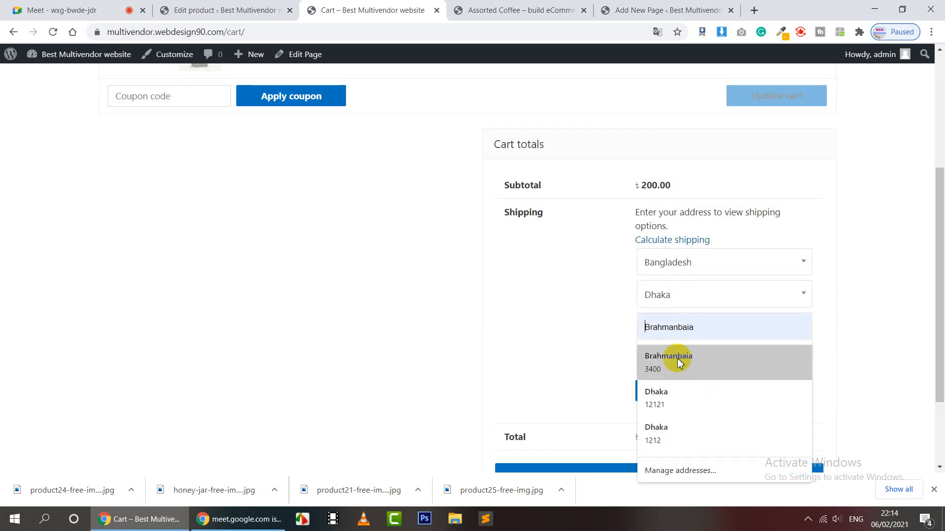
left_click(589, 312)
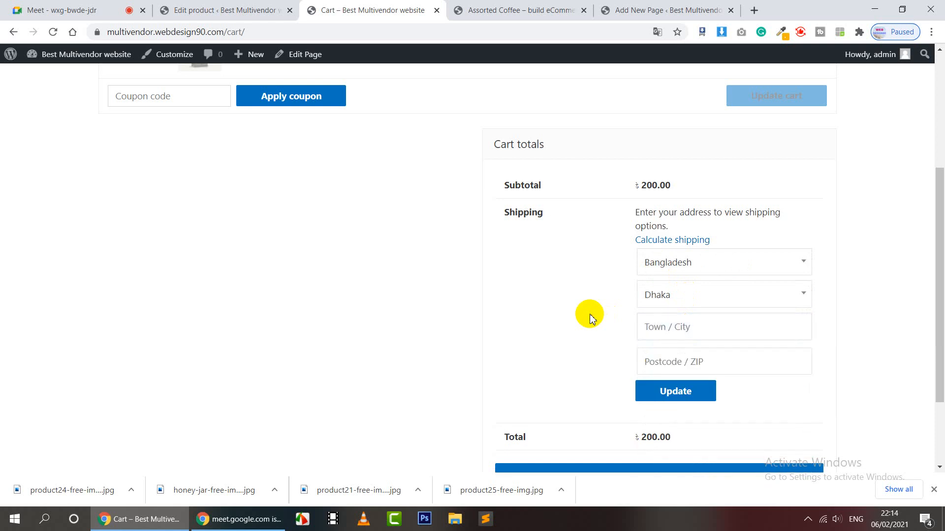
left_click(726, 332)
type("dha")
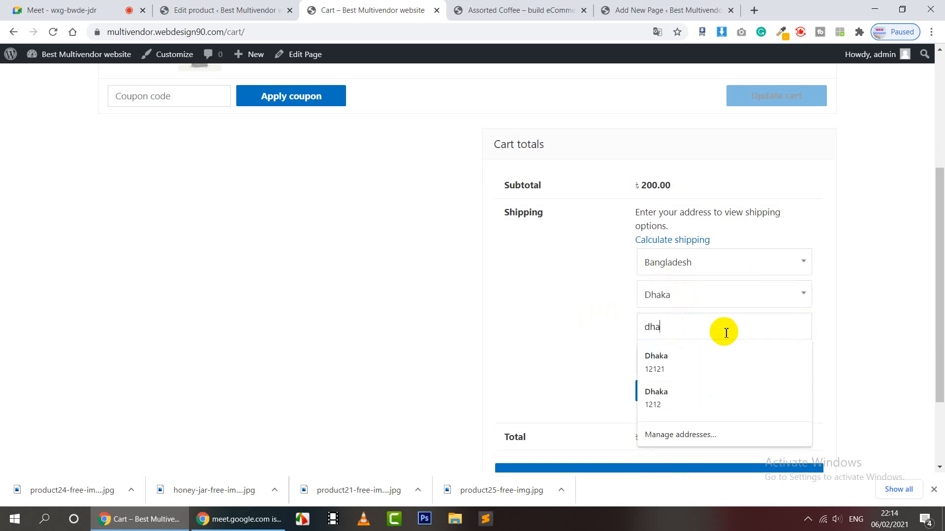
left_click(675, 360)
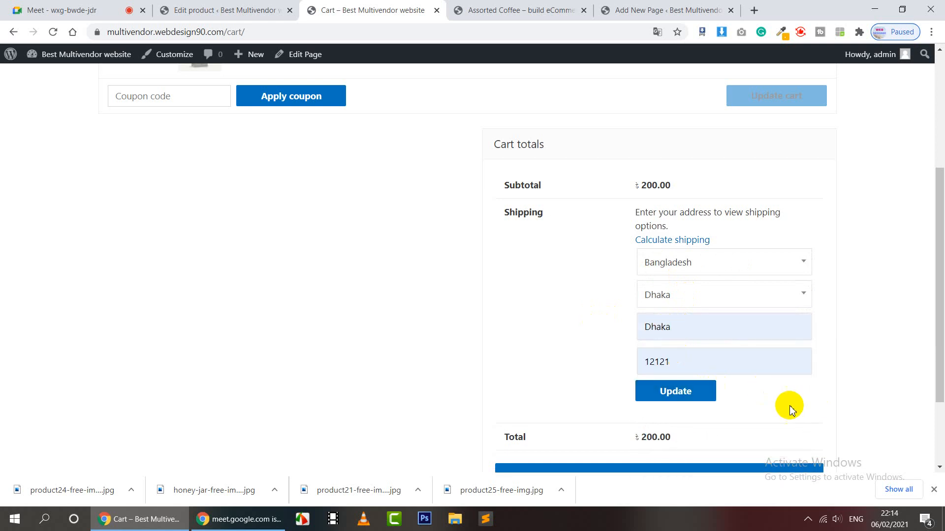
left_click(676, 391)
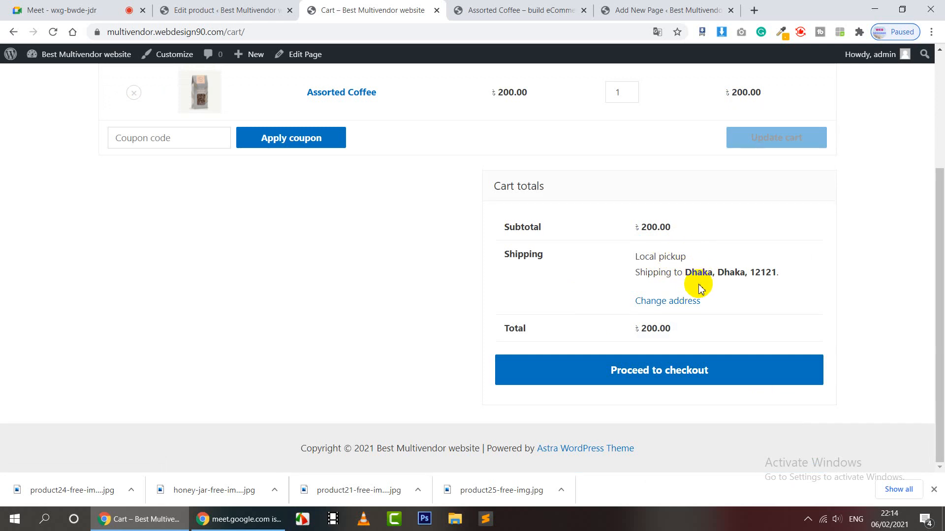
Step: Reopen the shipping address in the cart totals, keep Bangladesh as country and choose Brahmanbaria as district
left_click(681, 305)
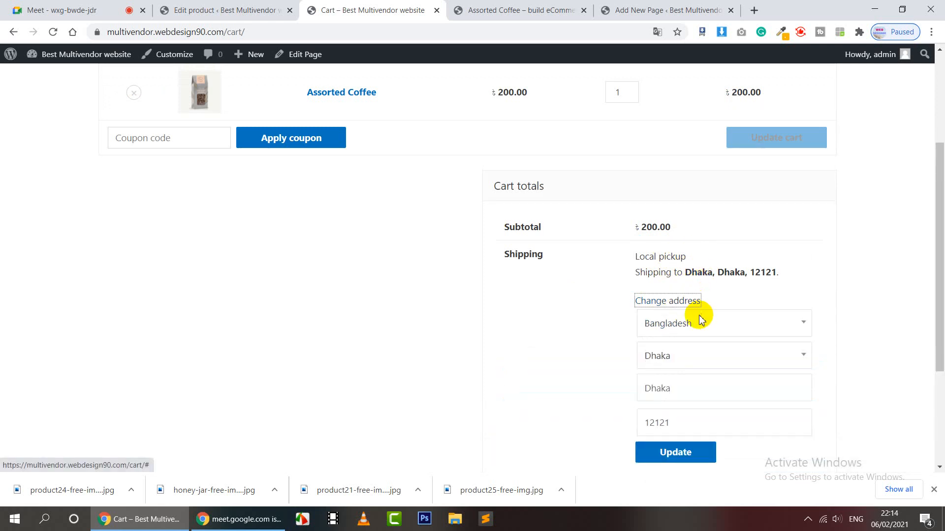
left_click(699, 317)
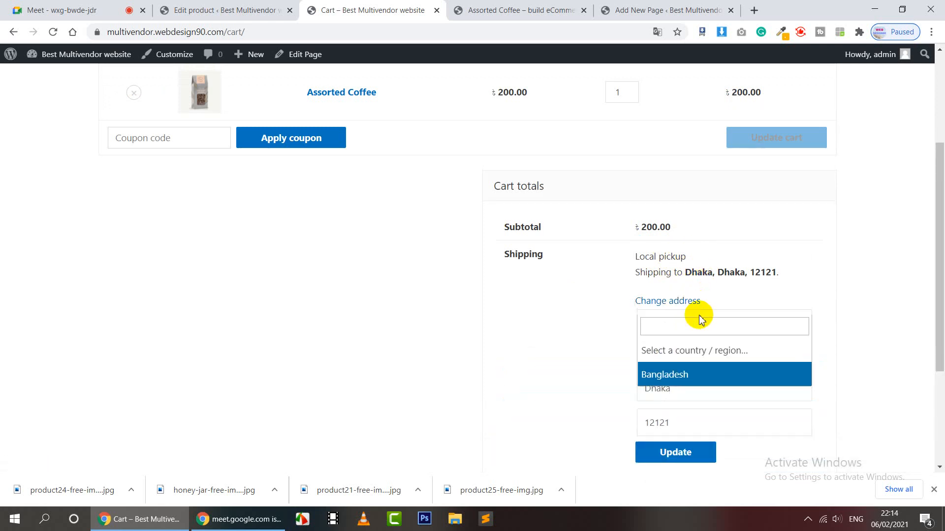
left_click(676, 378)
left_click(681, 363)
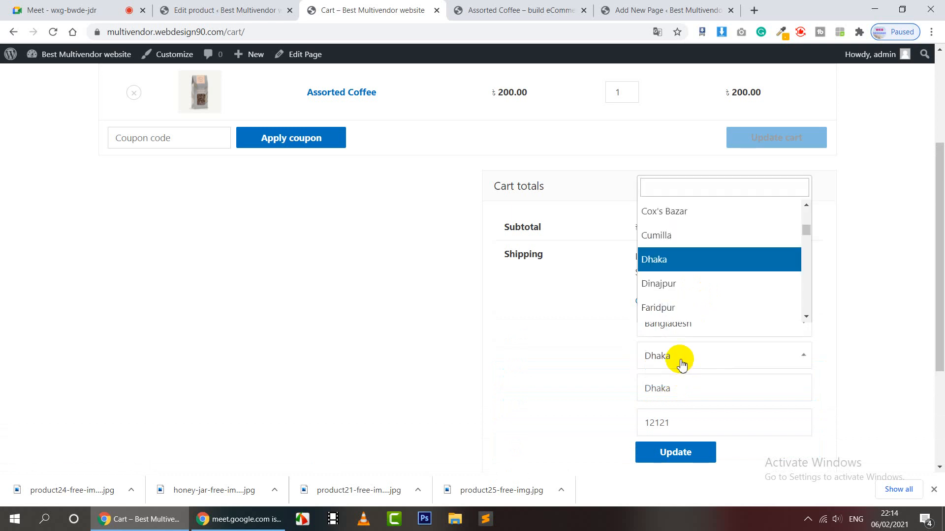
type("br")
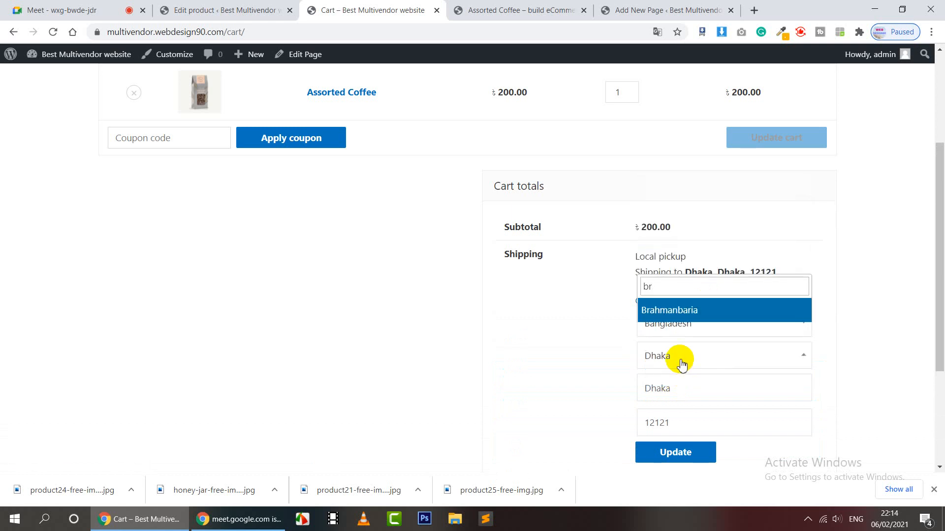
left_click(700, 310)
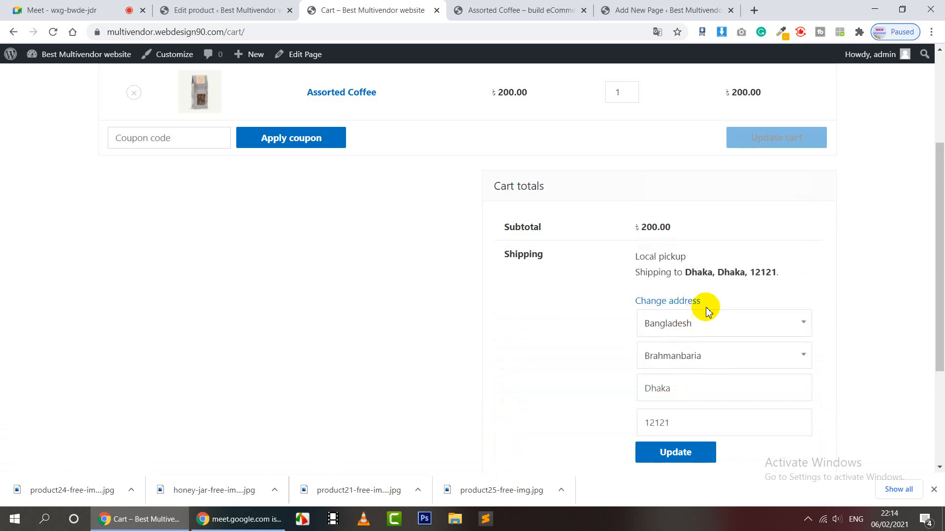
Step: Replace the shipping city and postcode with the saved suggestion for the Brahmanbaria address and update the shipping calculation
double_click(685, 390)
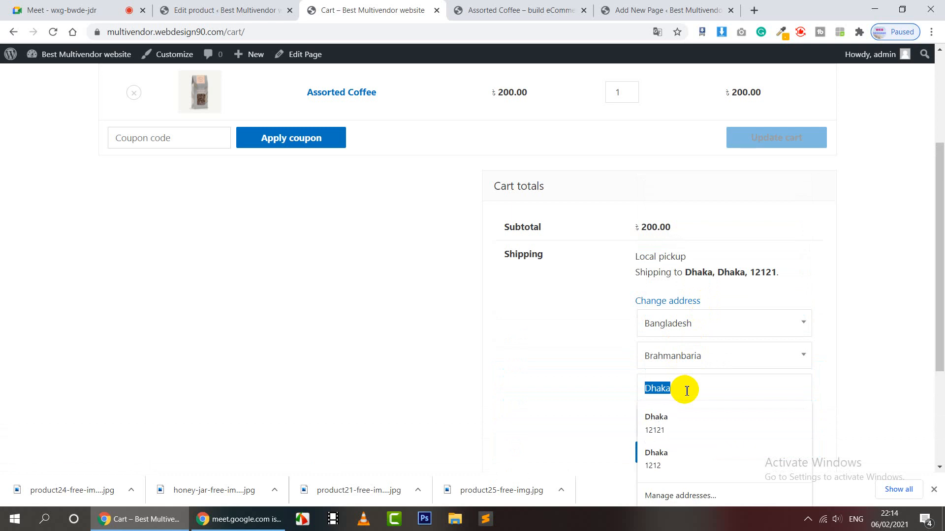
type("baia")
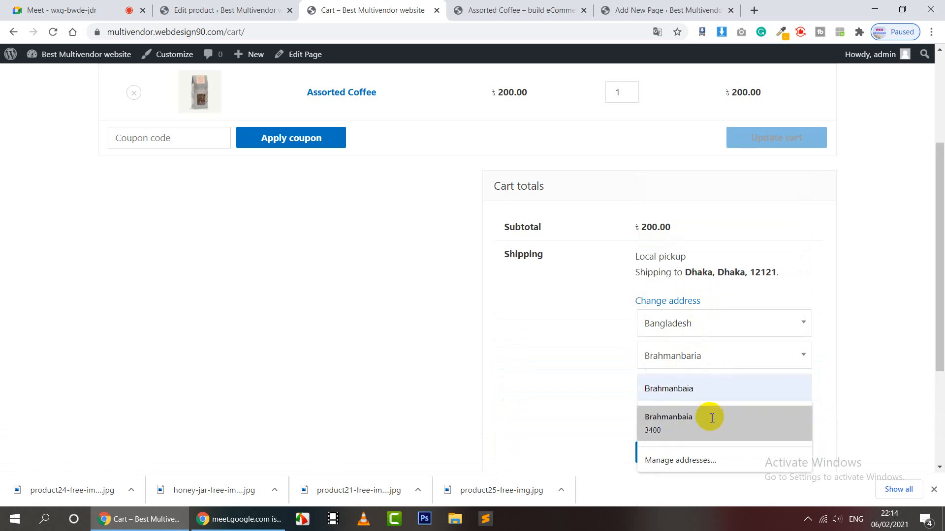
left_click(711, 421)
left_click(669, 453)
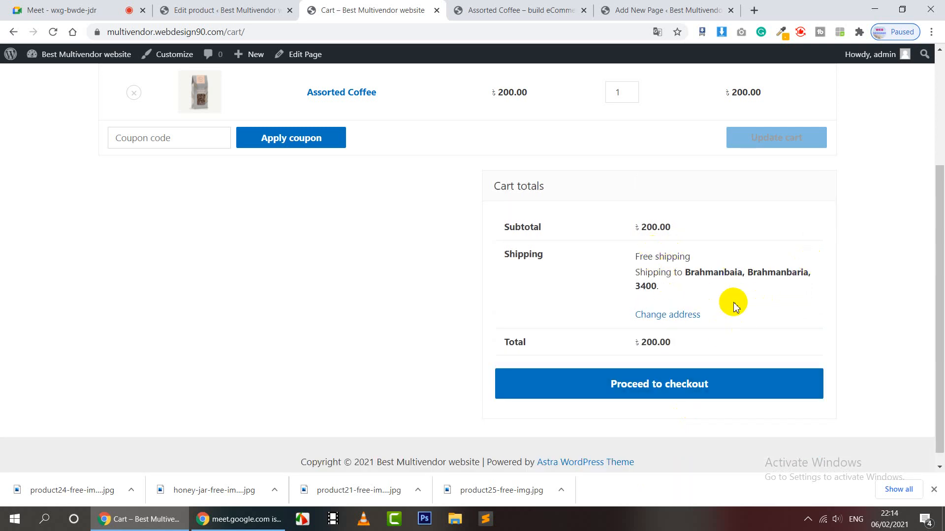
Step: Proceed to checkout and fill in the customer's billing details from the first saved suggestion
scroll(731, 304, "up", 1)
scroll(662, 345, "down", 2)
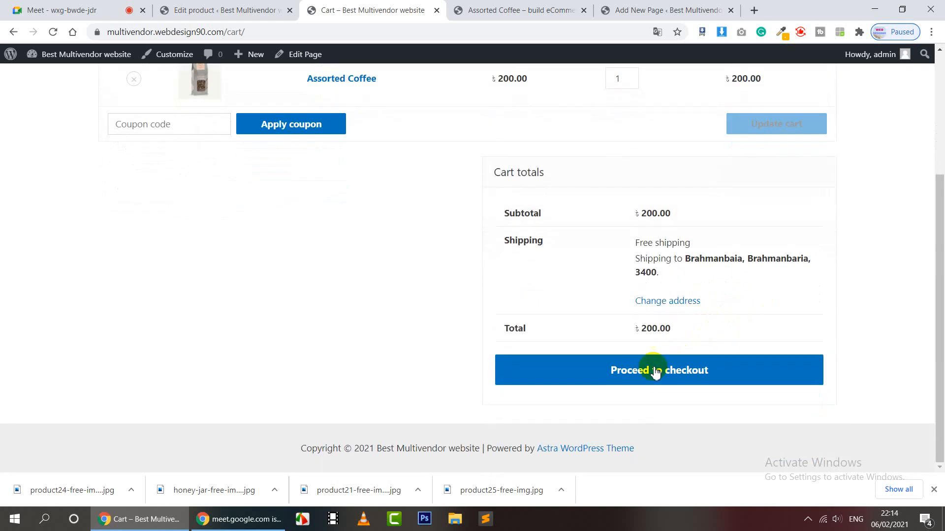
left_click(654, 374)
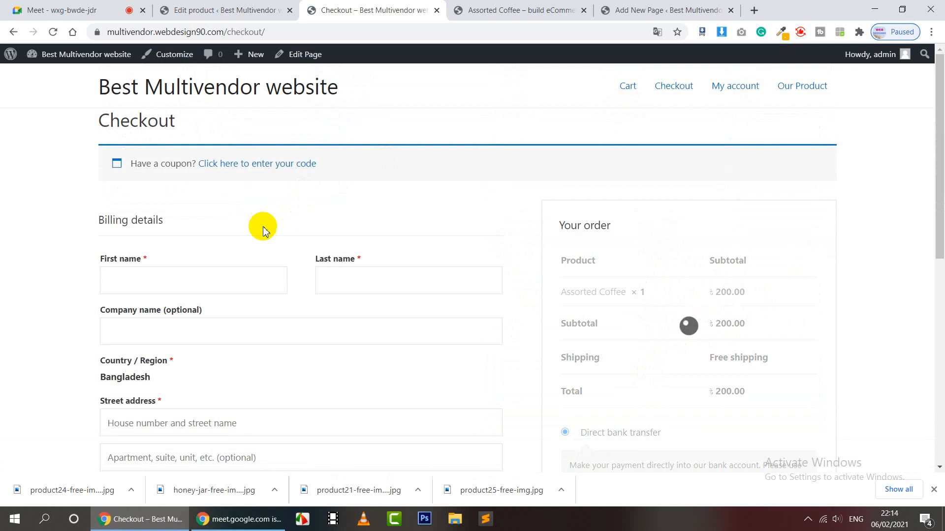
left_click(198, 276)
left_click(202, 312)
scroll(221, 285, "down", 6)
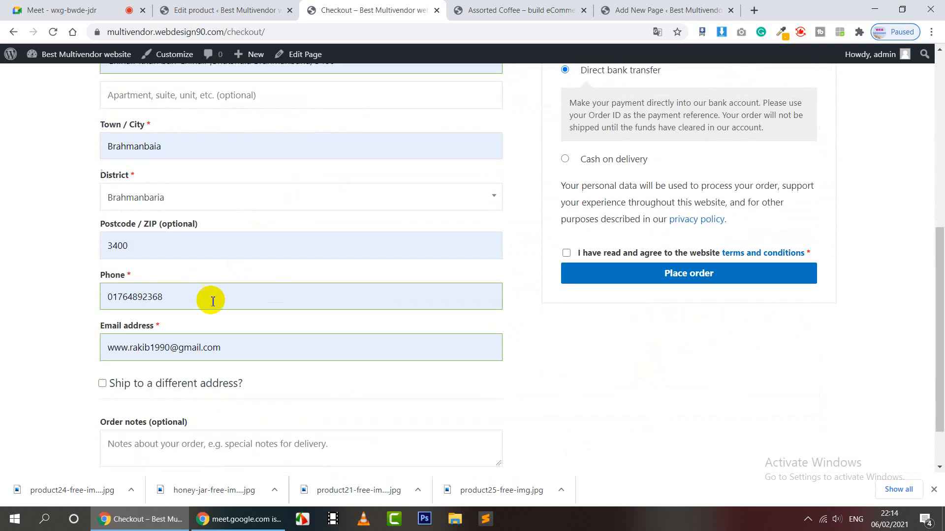
scroll(234, 386, "down", 2)
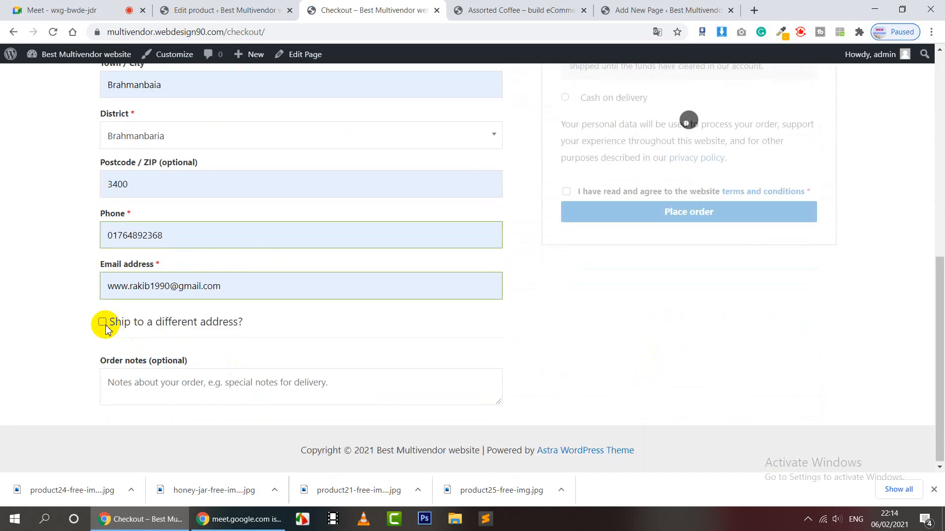
scroll(763, 363, "up", 4)
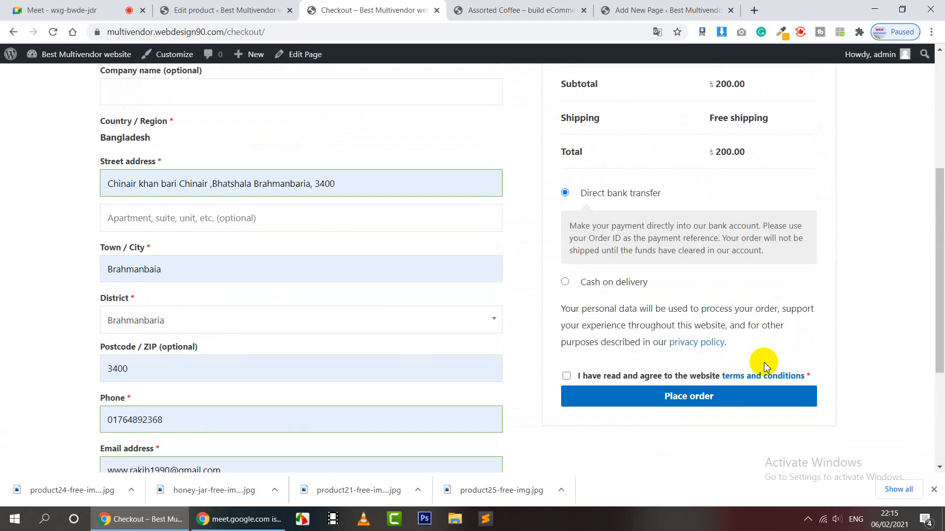
Step: Choose Cash on delivery, agree to the terms and conditions, place the order and look over its confirmation page
left_click(566, 283)
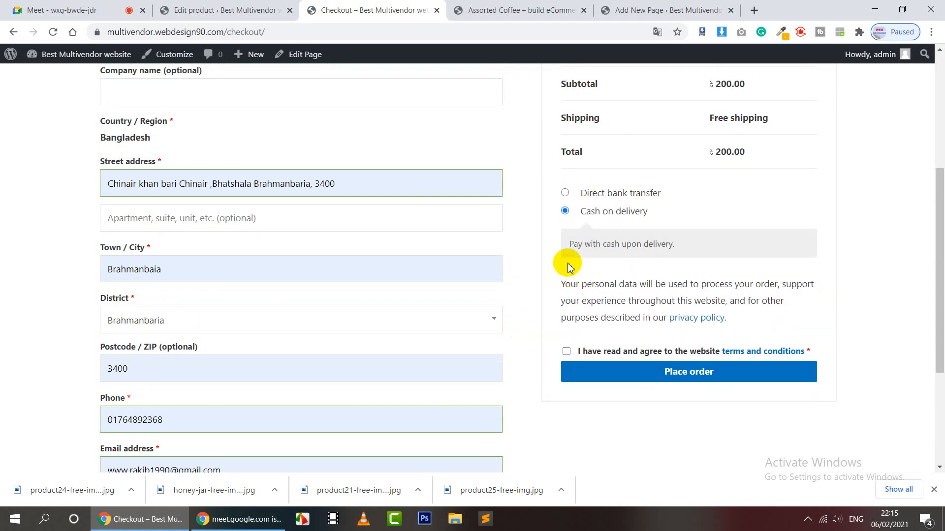
left_click(569, 353)
left_click(689, 373)
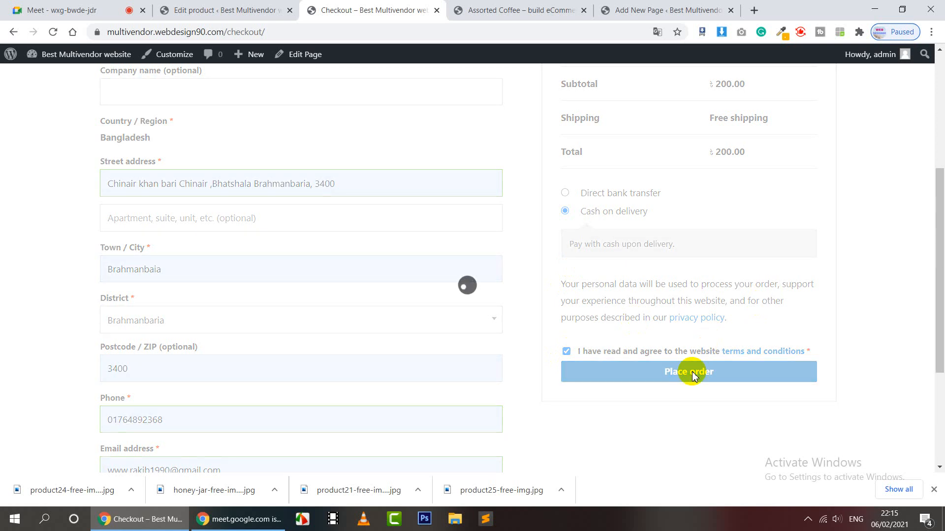
scroll(692, 376, "up", 1)
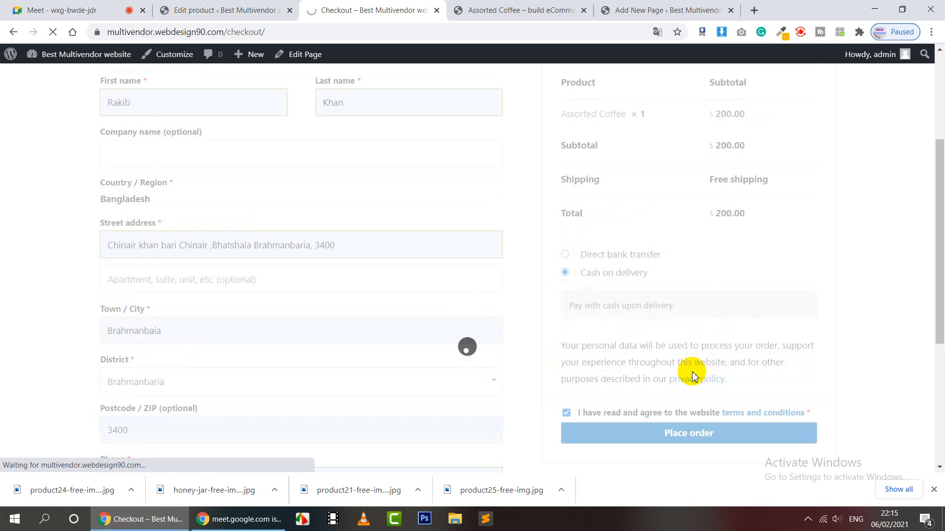
scroll(195, 339, "down", 2)
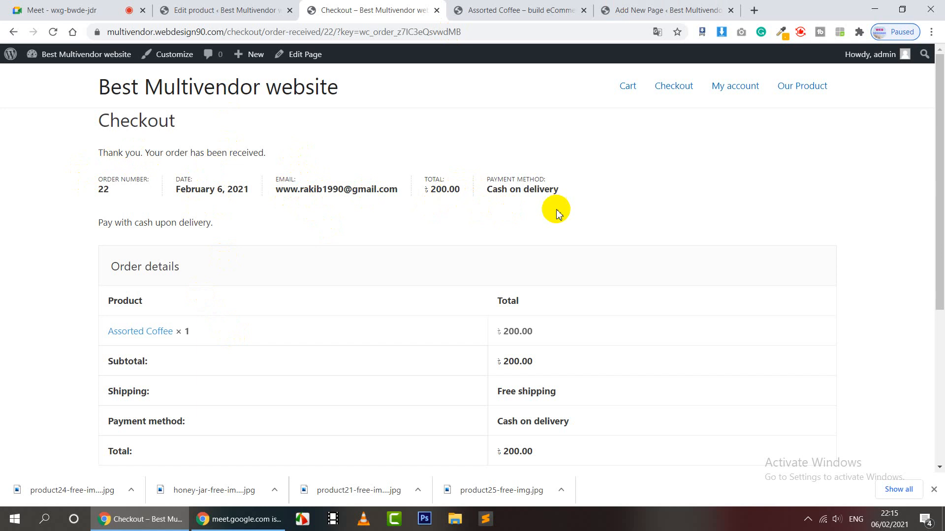
scroll(556, 220, "down", 5)
scroll(512, 224, "up", 5)
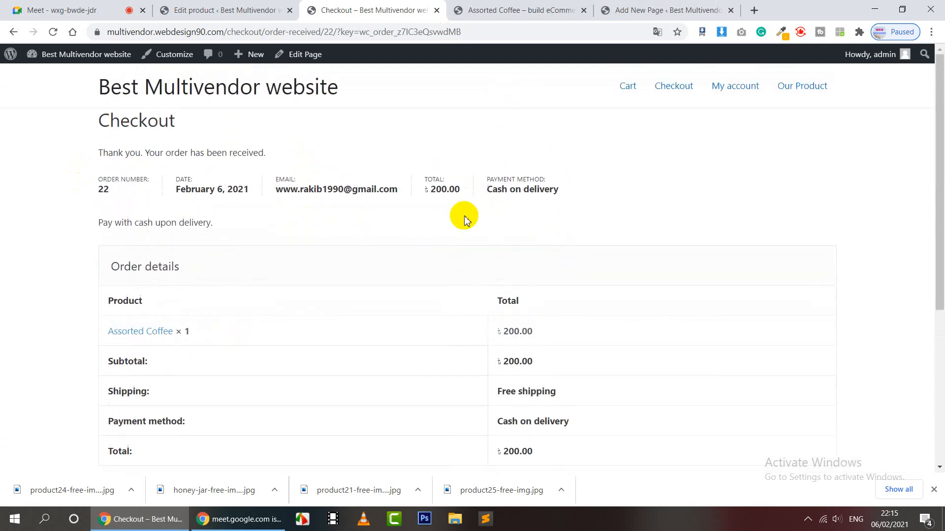
Step: Return to the site's admin area and find the WooCommerce Status box on the WordPress dashboard
left_click(221, 10)
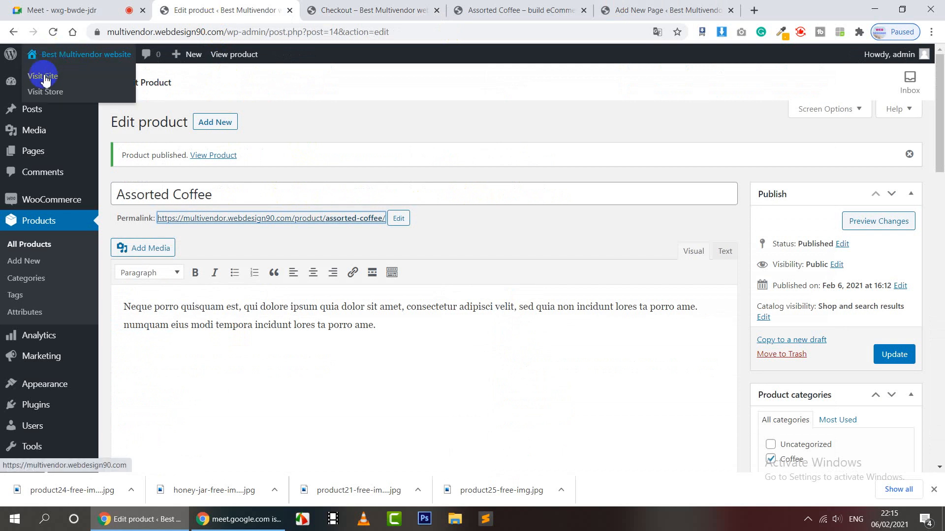
left_click(46, 92)
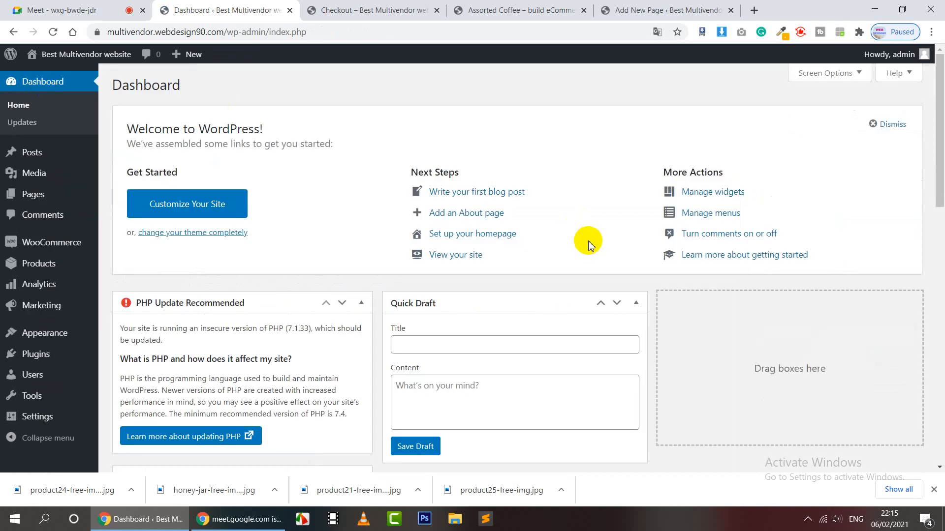
scroll(537, 236, "down", 6)
scroll(536, 236, "down", 4)
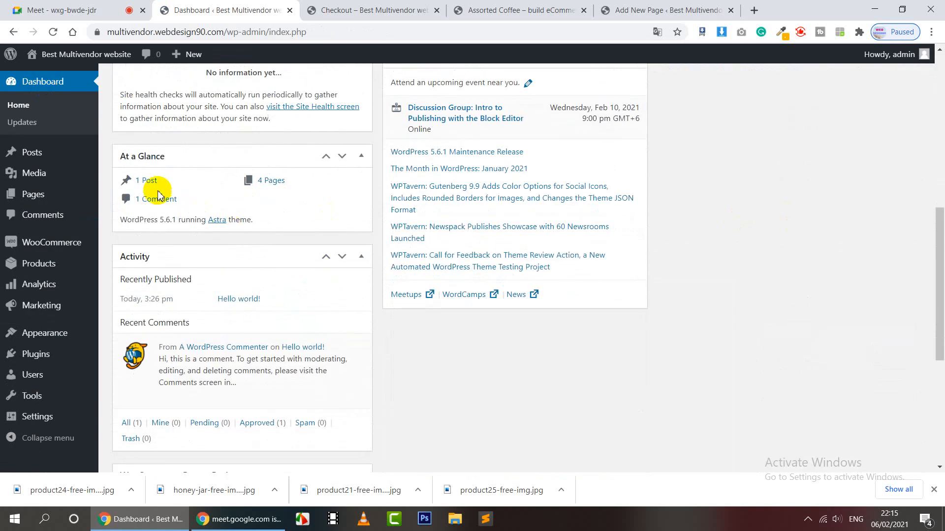
scroll(226, 240, "down", 3)
scroll(226, 240, "down", 3)
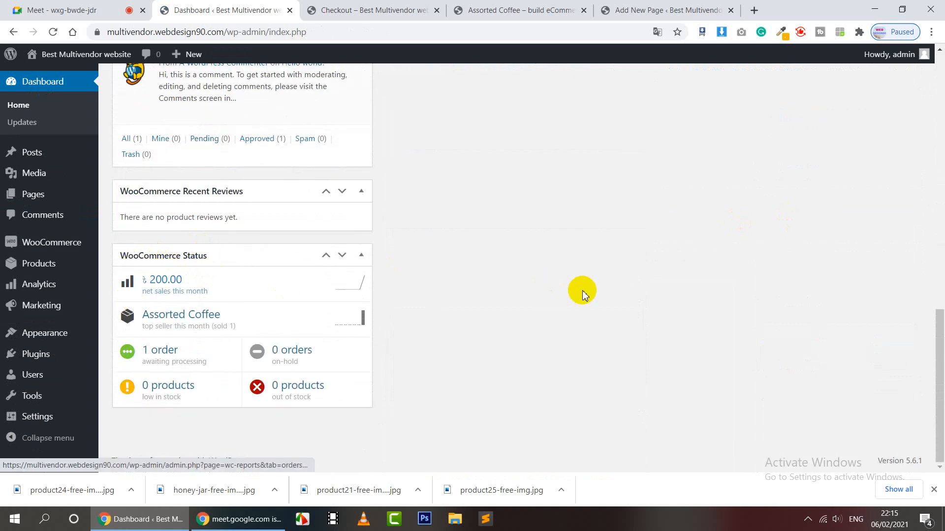
Step: Move the WooCommerce Status box to the top of the dashboard's first column and dismiss the Welcome panel
scroll(194, 392, "up", 3)
mouse_move(206, 349)
left_mouse_down()
mouse_move(220, 81)
mouse_move(243, 131)
left_mouse_up()
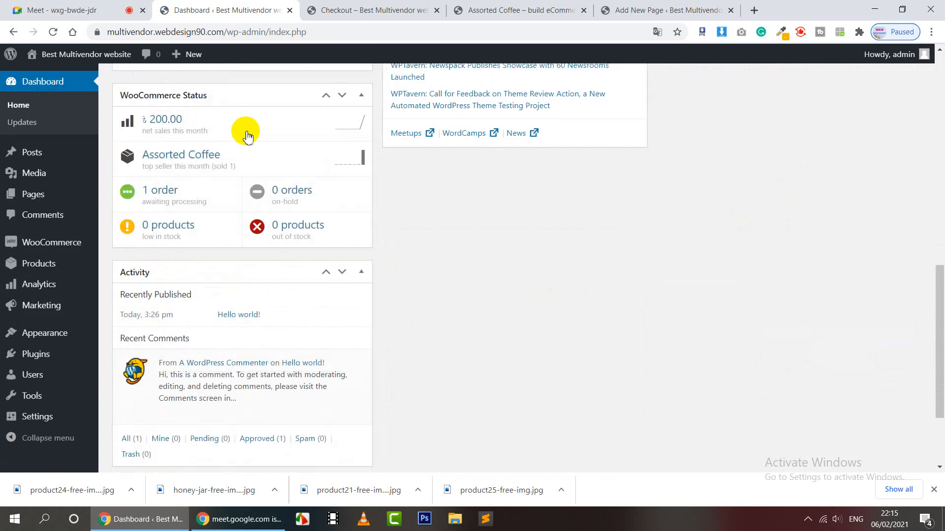
scroll(460, 363, "up", 4)
left_click_drag(277, 279, 263, 80)
scroll(449, 356, "up", 5)
left_click_drag(264, 312, 249, 78)
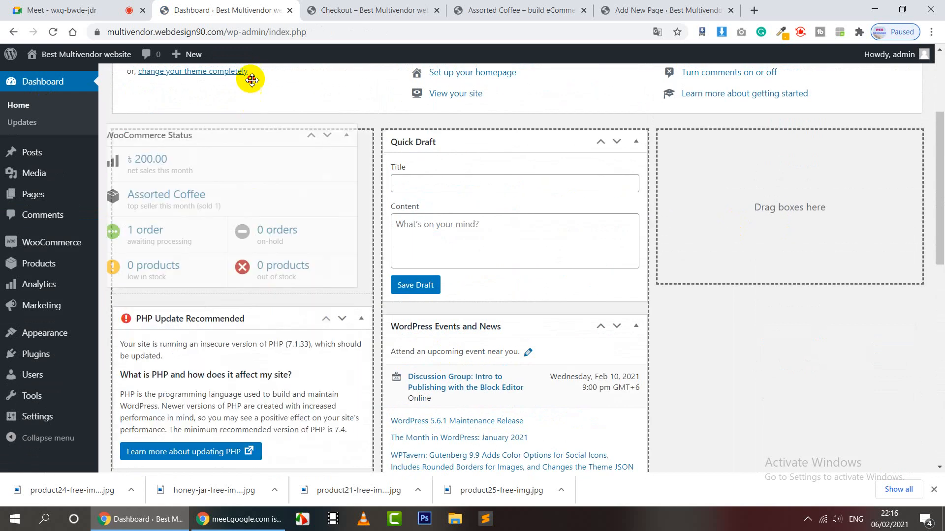
scroll(430, 320, "up", 2)
scroll(430, 319, "up", 2)
left_click_drag(277, 298, 274, 81)
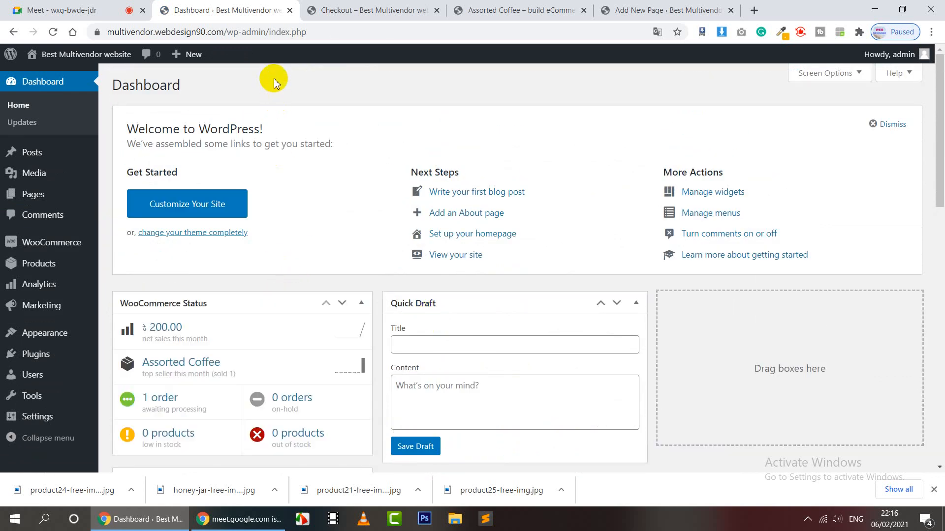
left_click(905, 124)
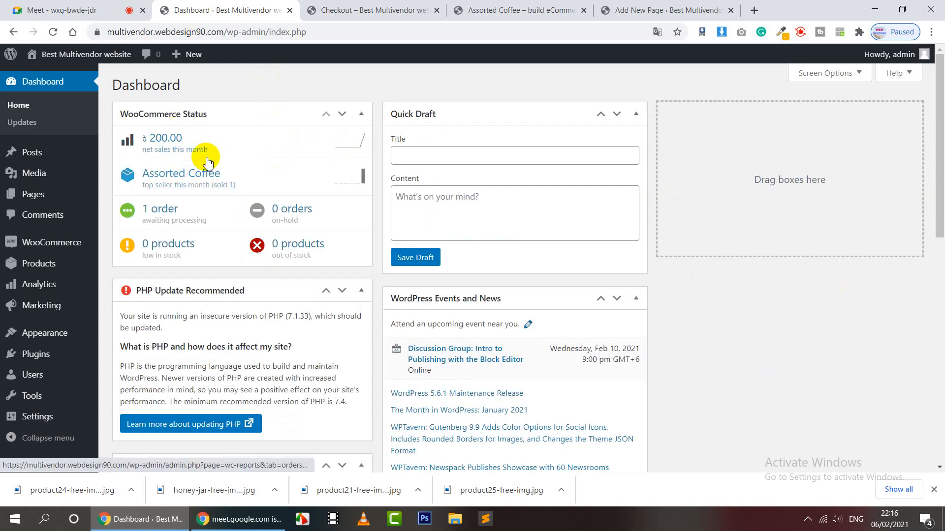
Step: View the orders awaiting processing, and return to the order confirmation page
left_click(168, 228)
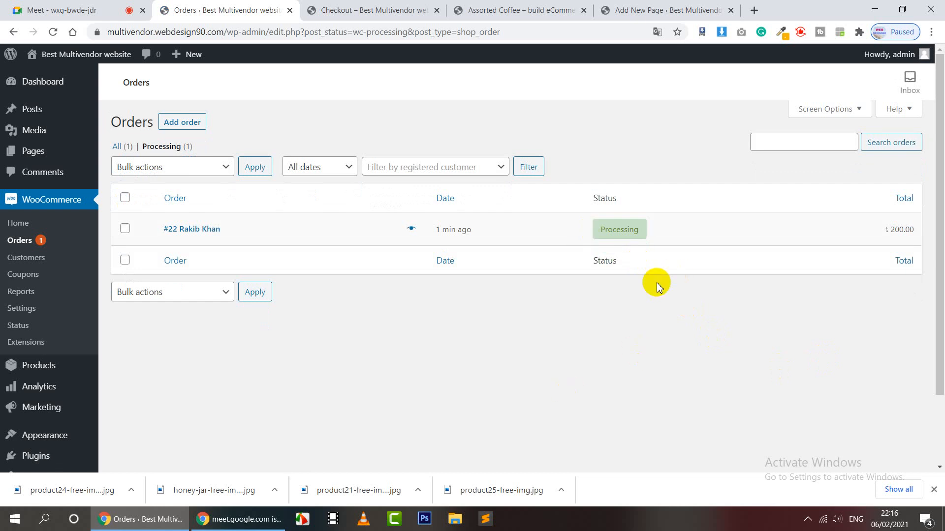
left_click(524, 7)
left_click(389, 9)
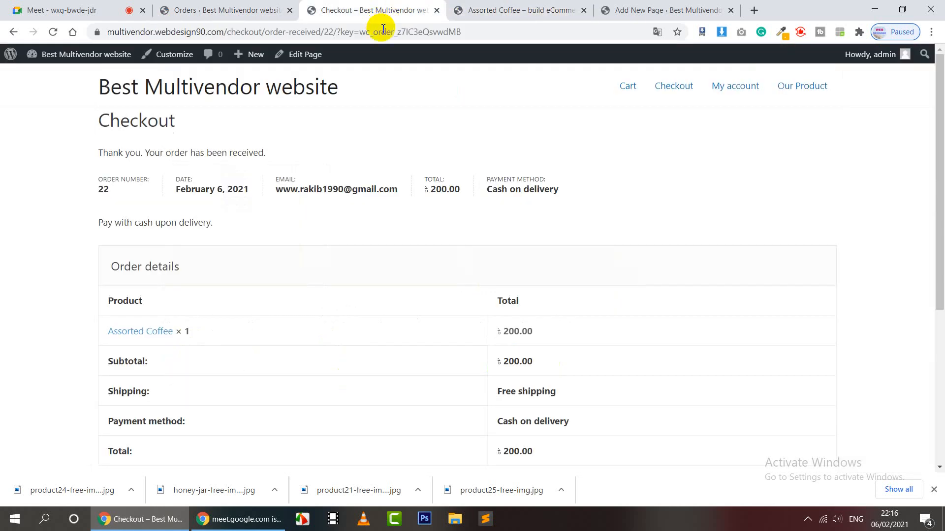
Step: Open the customer's Gmail inbox at gmail.com in a new browser tab
left_click(754, 10)
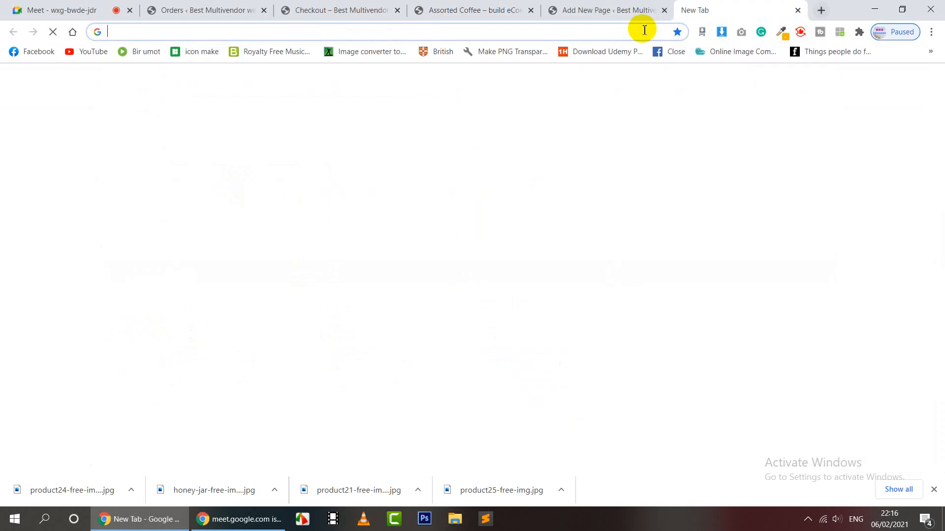
type("gmail.com")
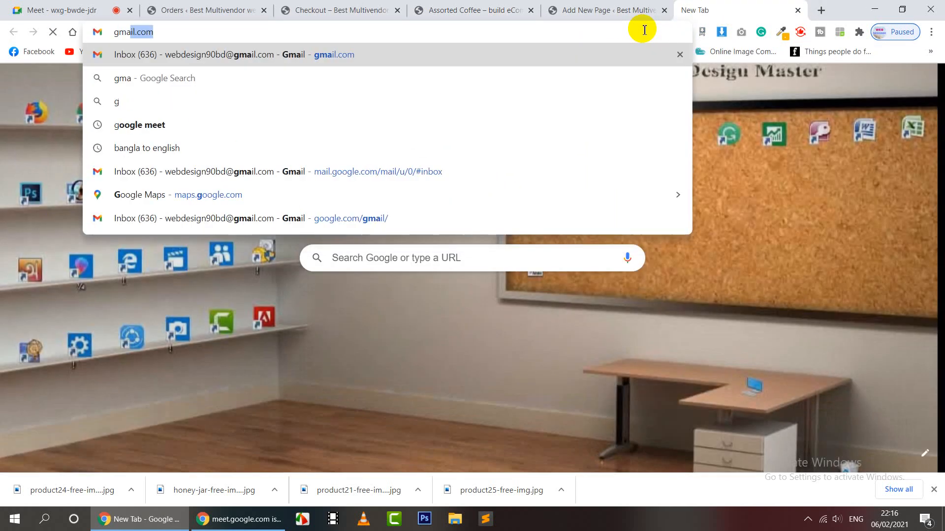
key("Return")
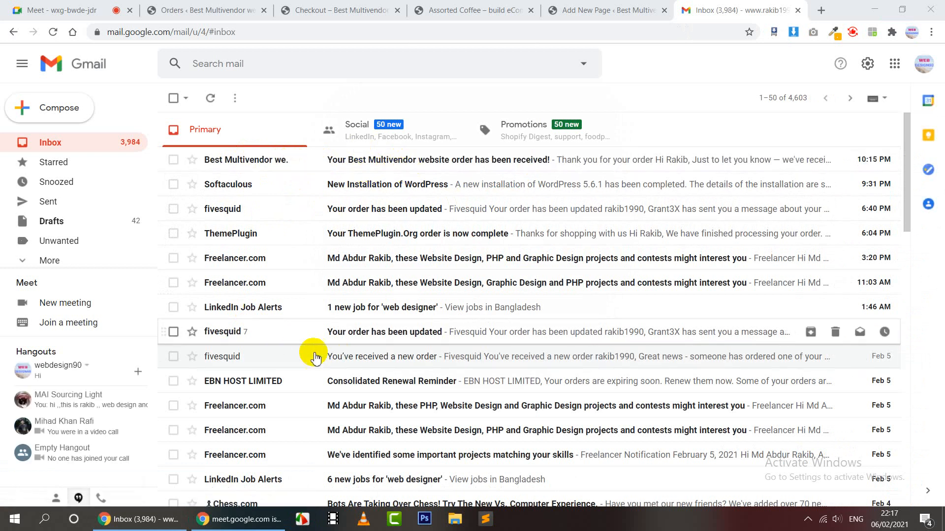
Step: Open the Best Multivendor website order email and read through its order details
left_click(353, 157)
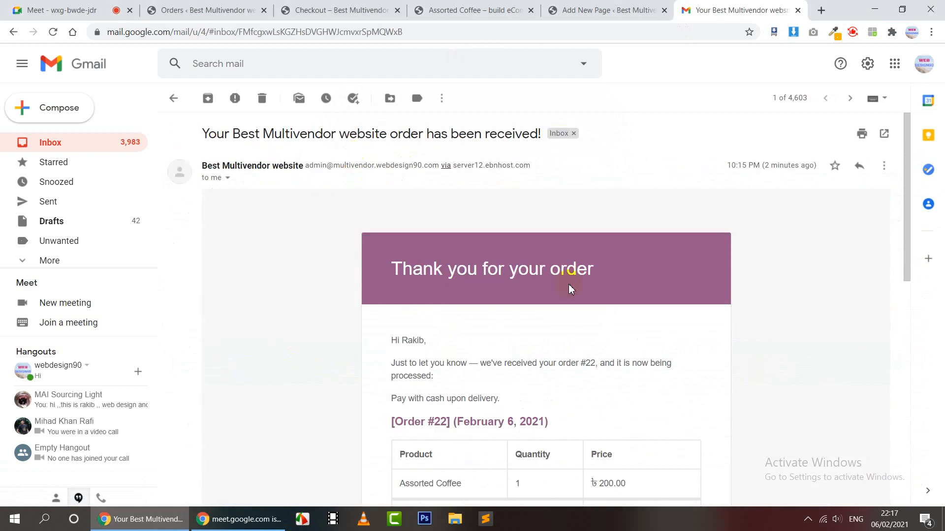
scroll(569, 282, "down", 1)
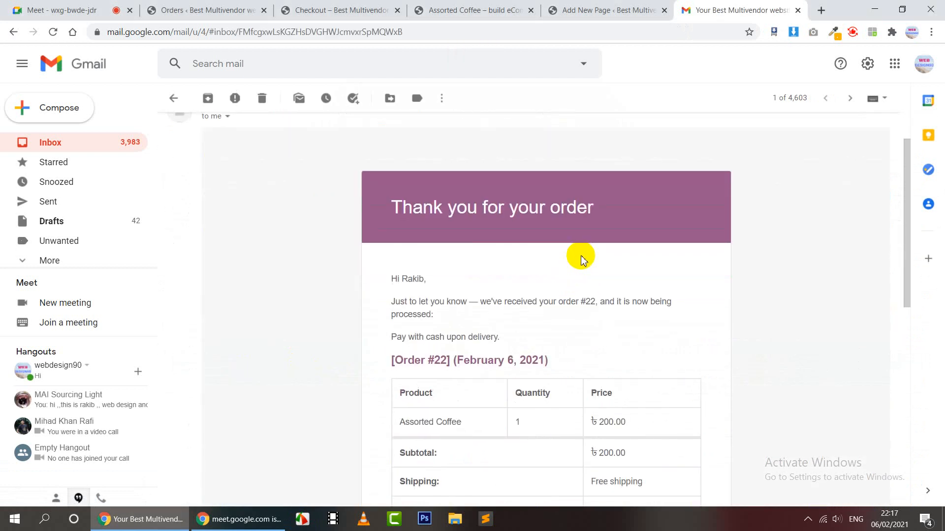
scroll(580, 259, "down", 1)
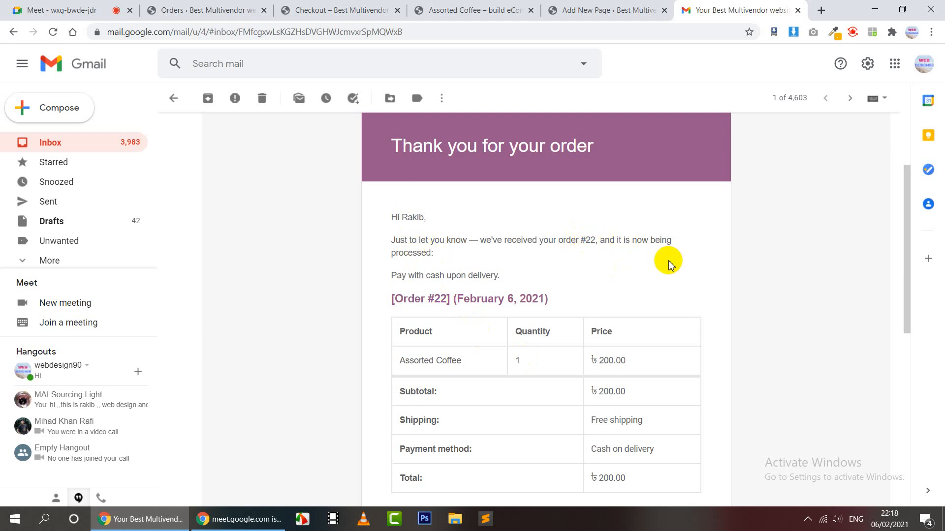
scroll(442, 279, "down", 4)
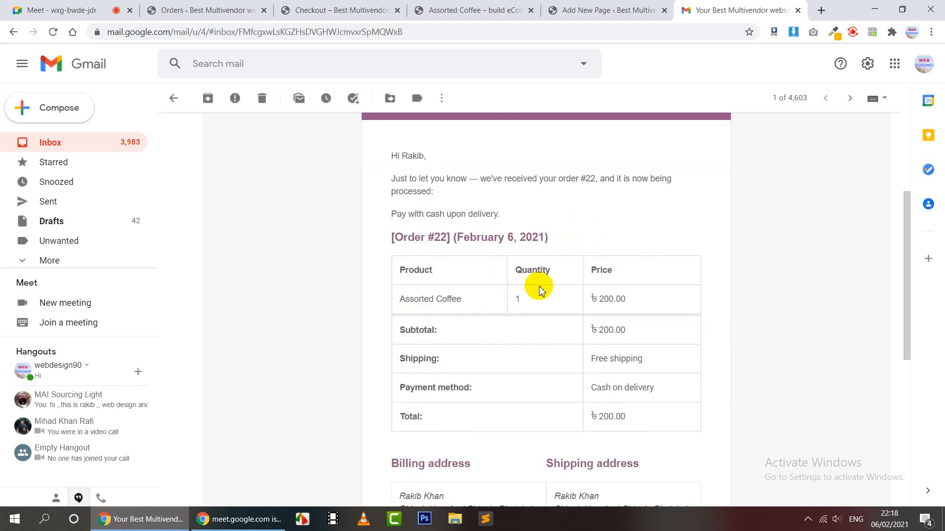
Step: Finish reviewing the product, price, shipping and payment details in the order-received email, and return to the inbox
scroll(588, 274, "up", 1)
scroll(607, 293, "up", 2)
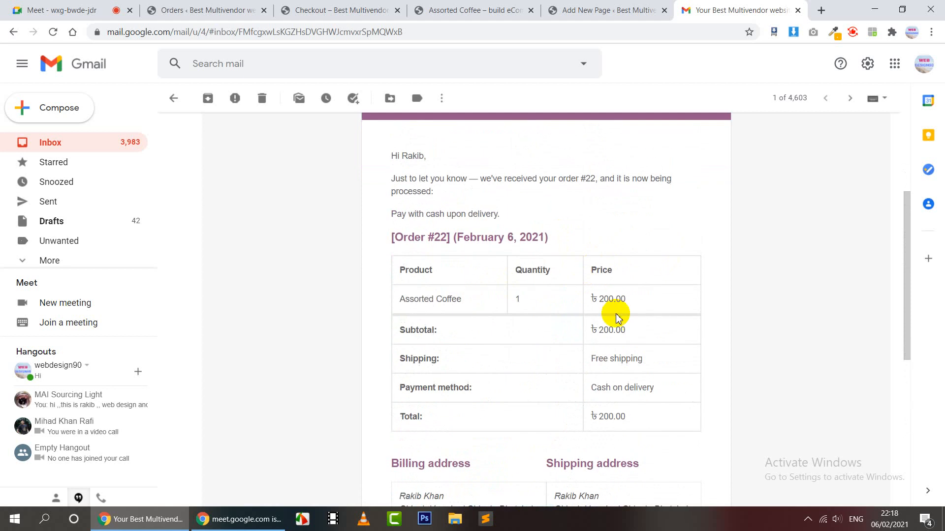
scroll(610, 361, "down", 1)
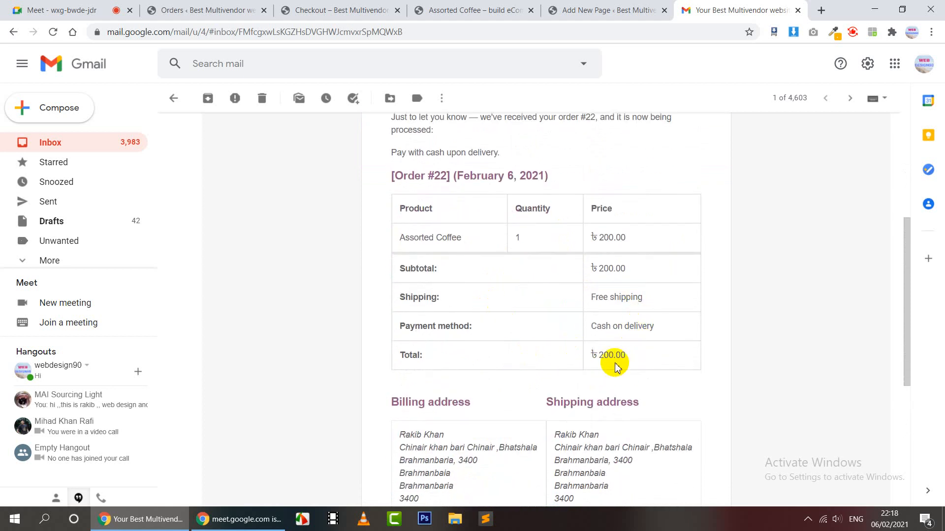
scroll(605, 355, "up", 5)
left_click(174, 98)
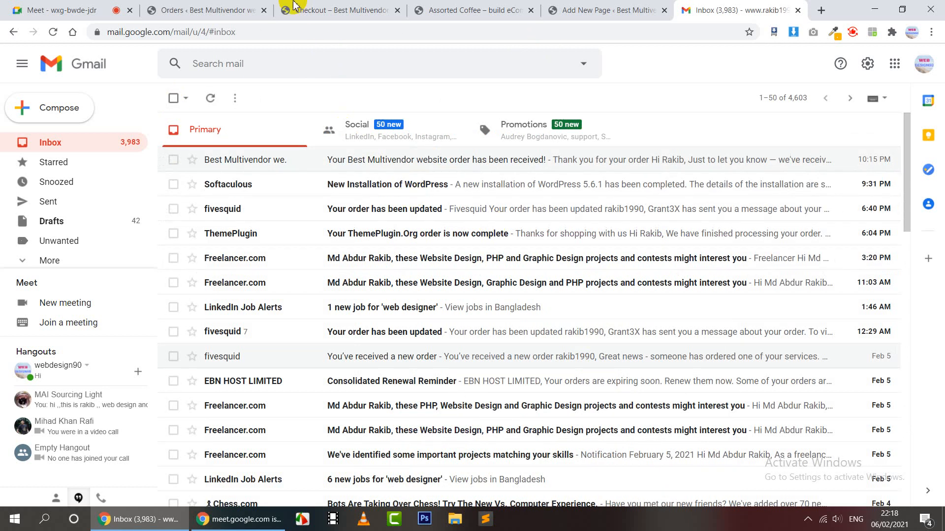
Step: In the WooCommerce orders, change the selected processing order's status to completed with a bulk action, and list the completed orders
left_click(211, 9)
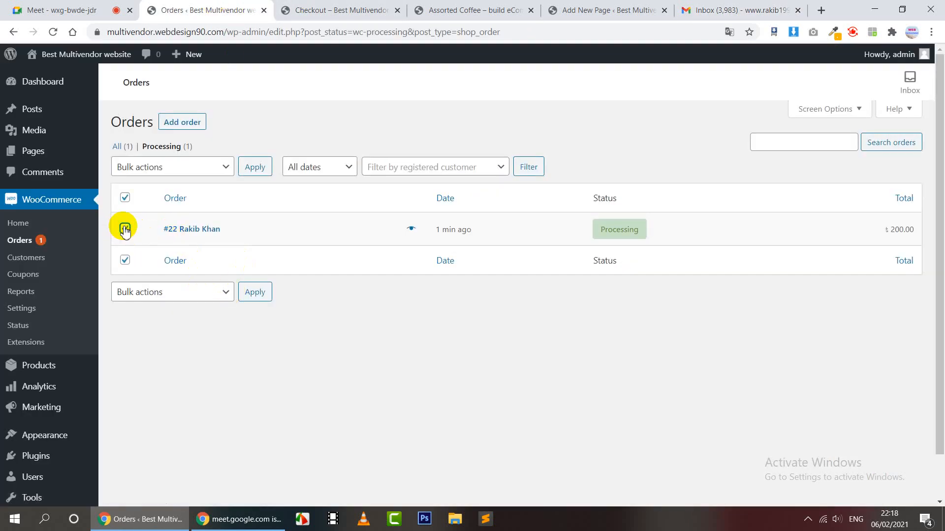
left_click(169, 169)
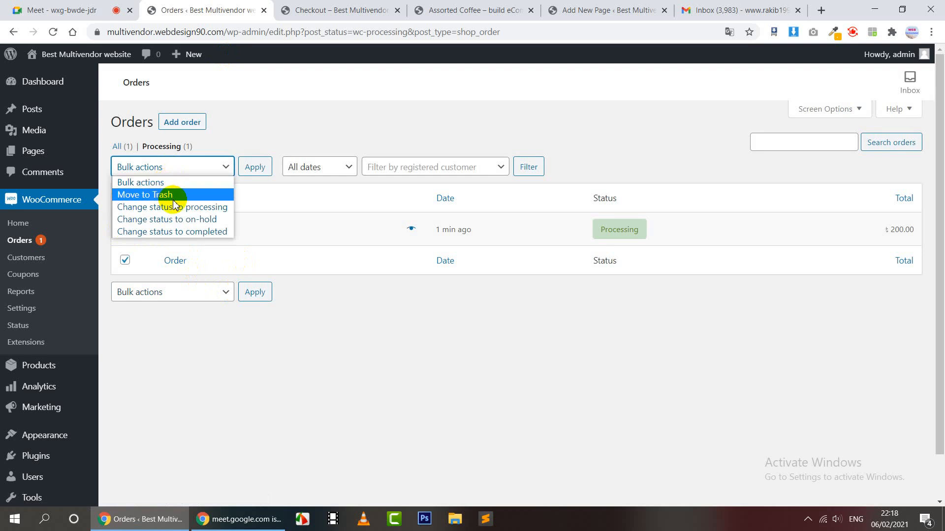
left_click(212, 231)
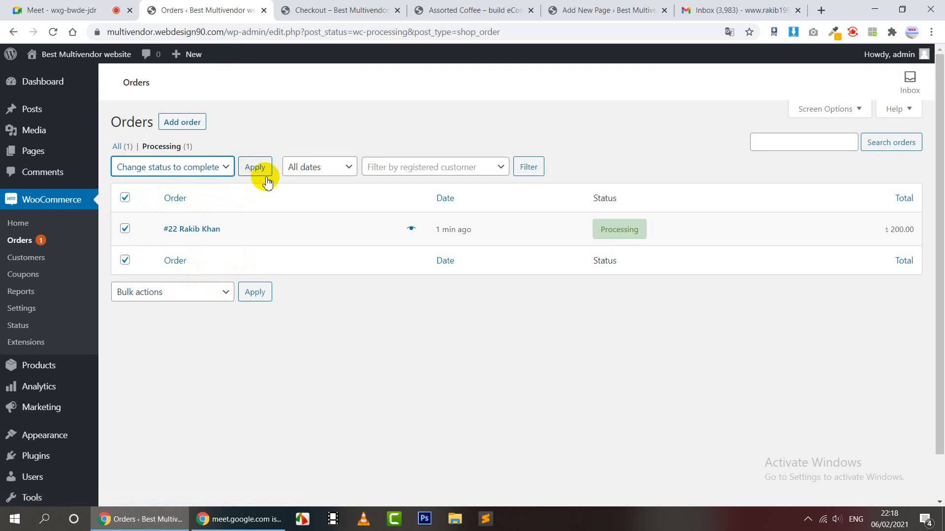
left_click(397, 169)
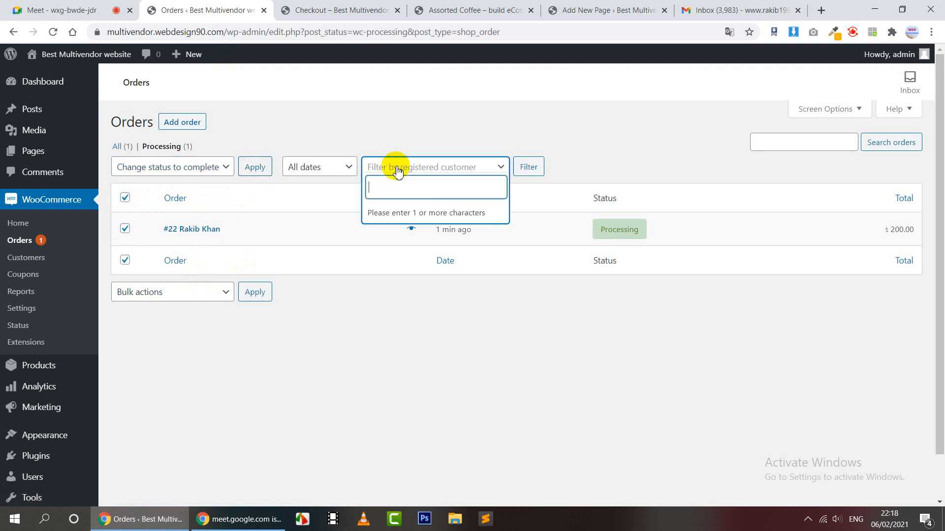
left_click(320, 172)
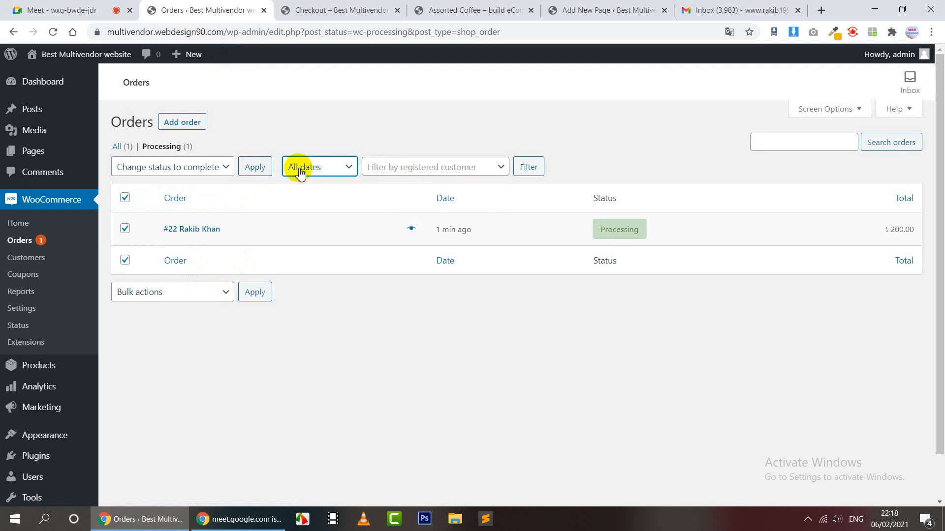
left_click(250, 170)
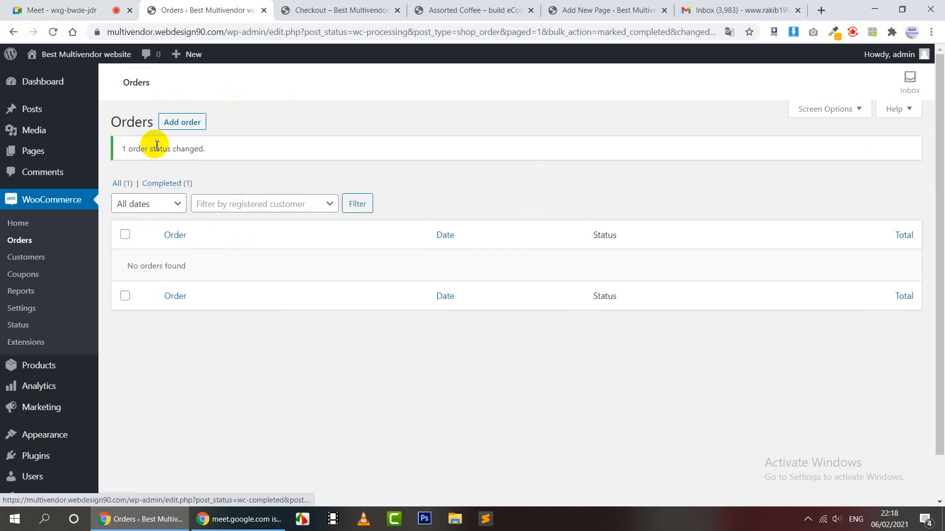
left_click(161, 183)
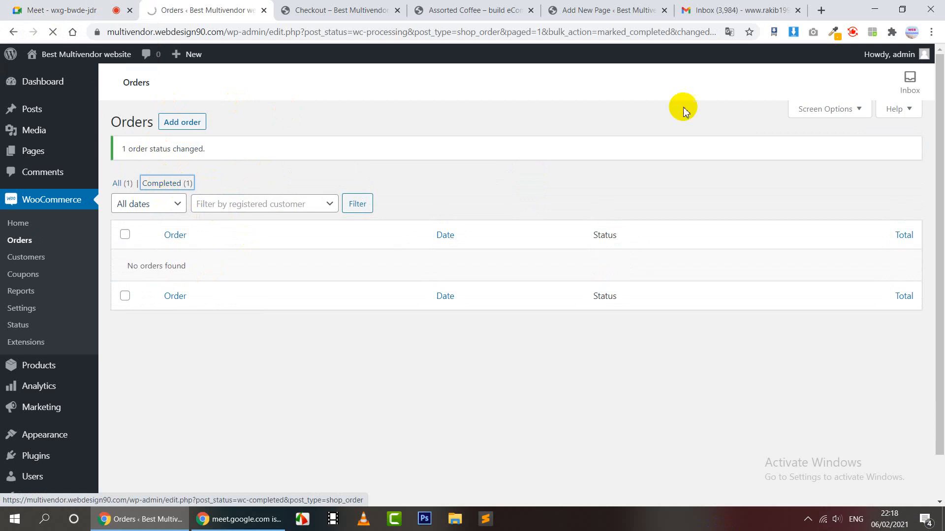
Step: Switch to Gmail, open the "Your Best Multivendor website order is now complete" email, and read through its order details and addresses
left_click(738, 10)
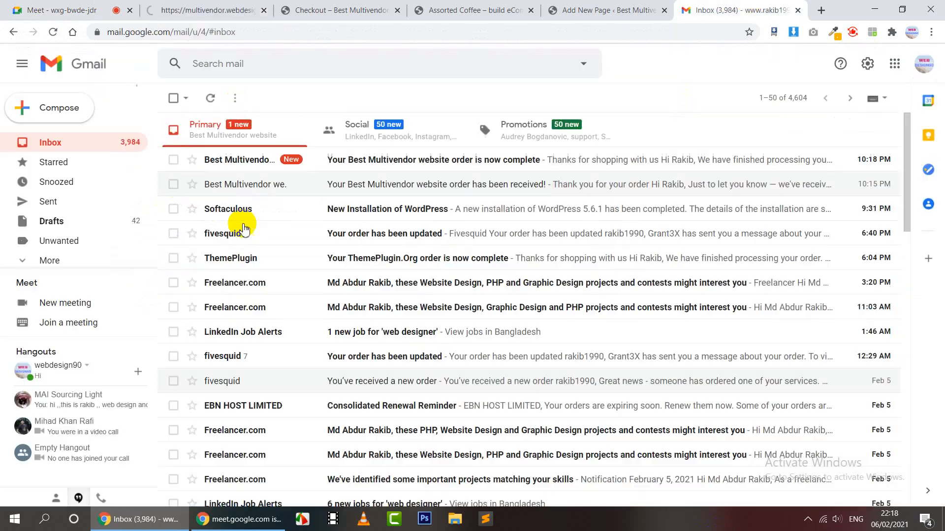
left_click(378, 162)
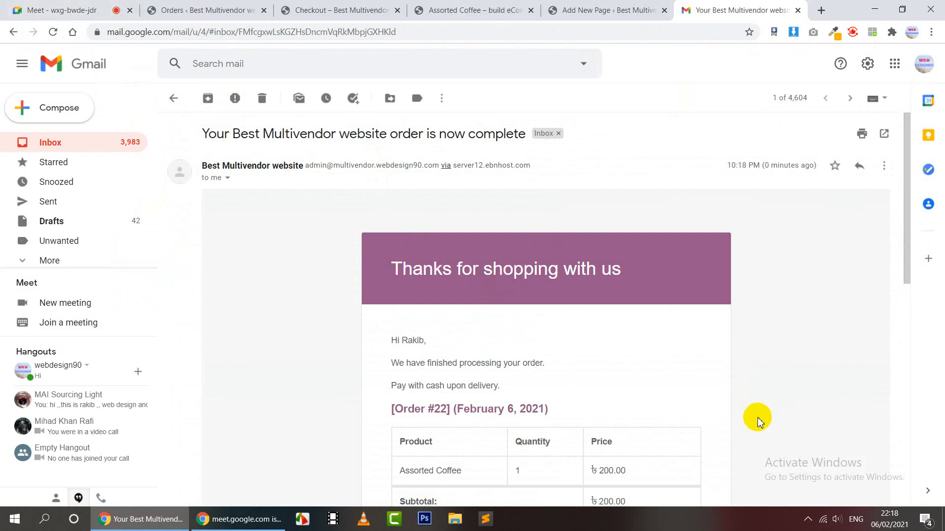
scroll(548, 341, "down", 4)
scroll(560, 258, "up", 4)
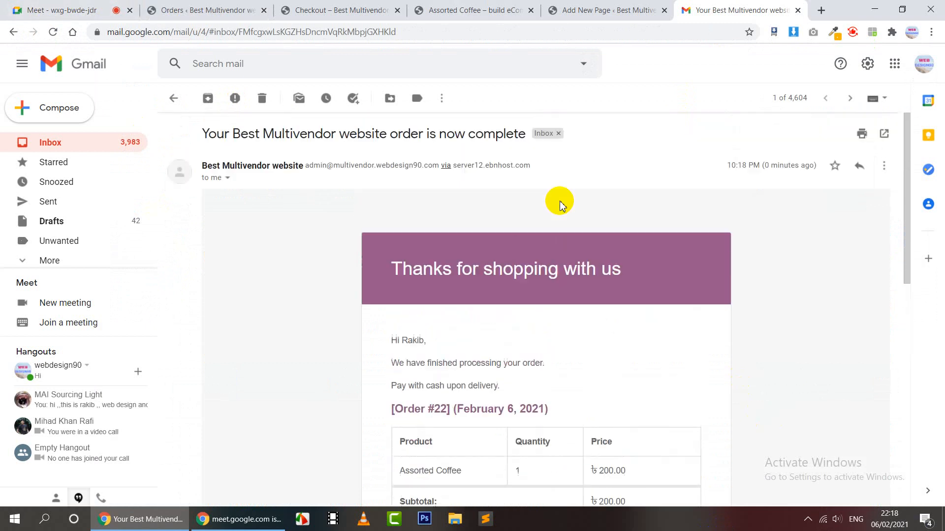
scroll(558, 200, "down", 5)
scroll(422, 217, "up", 3)
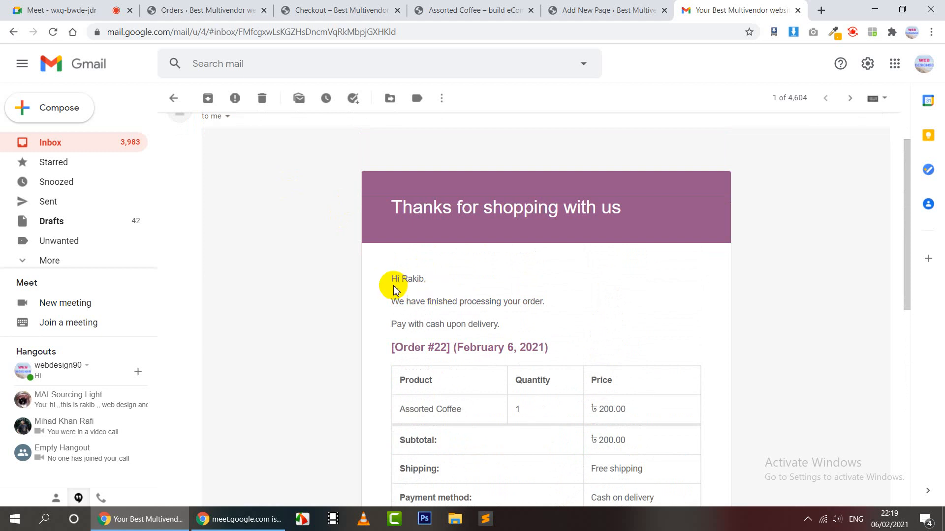
scroll(423, 283, "down", 2)
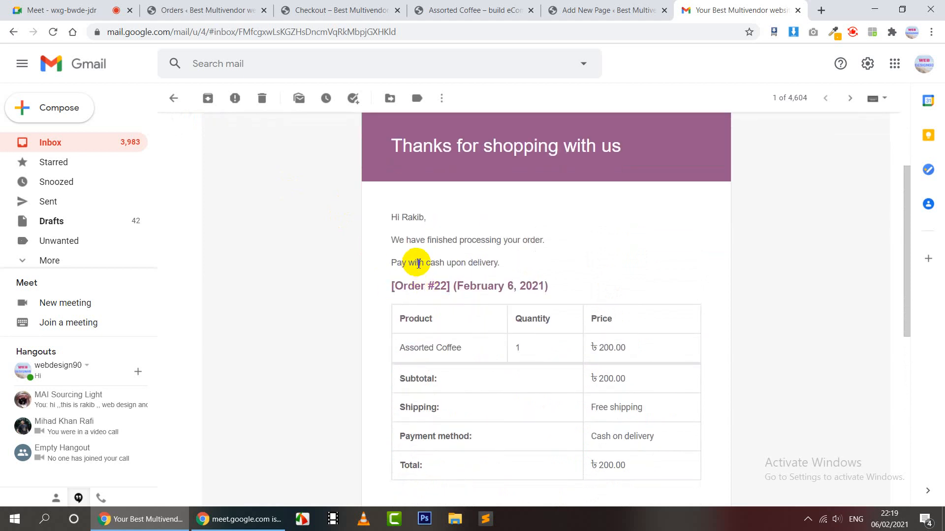
scroll(418, 264, "down", 3)
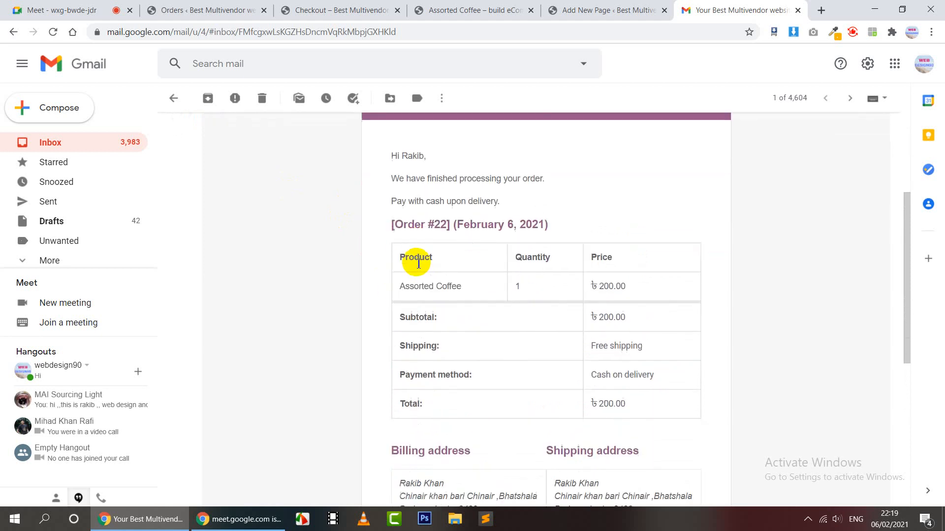
left_click_drag(512, 232, 538, 342)
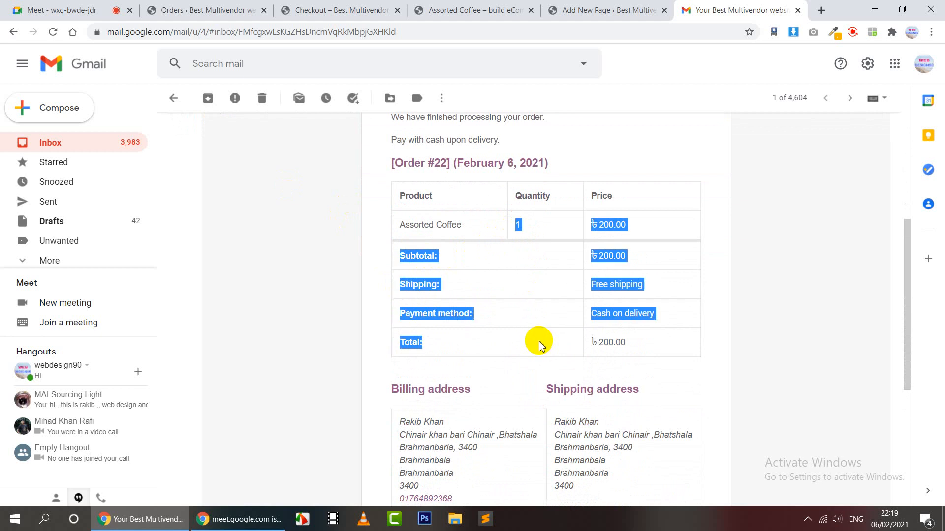
scroll(538, 342, "down", 3)
scroll(538, 342, "up", 6)
Step: Return to the WordPress dashboard to view all WooCommerce orders, and open the product list
left_click(198, 7)
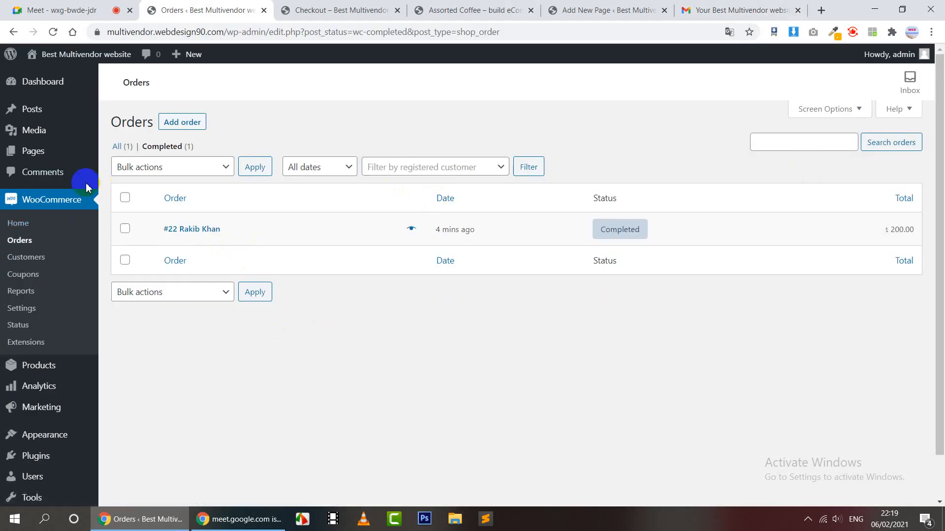
left_click(31, 242)
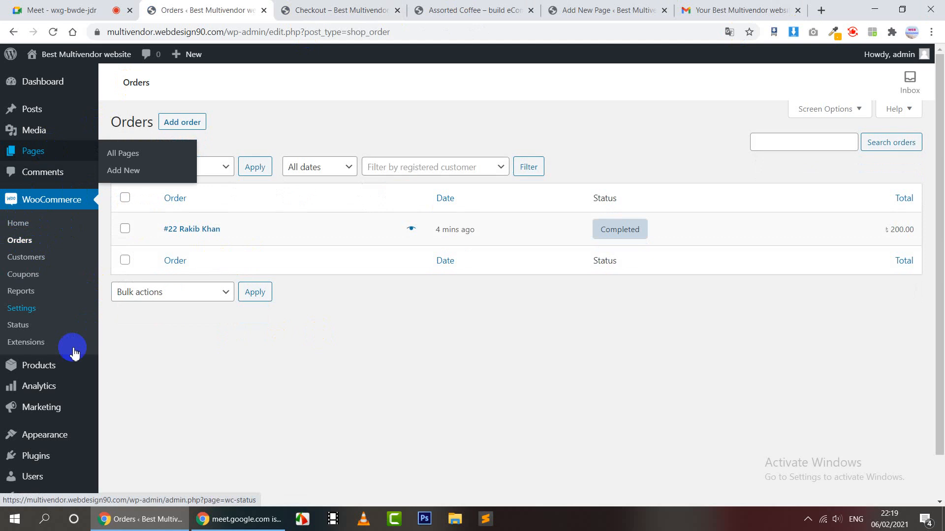
left_click(121, 373)
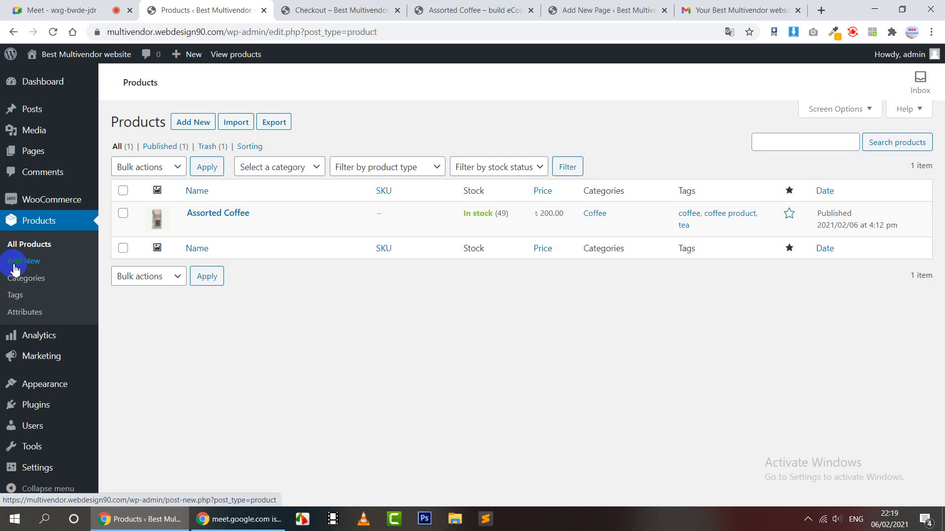
Step: Open the WooCommerce settings, checking the billing and shipping addresses on the order confirmation page while they load
mouse_move(40, 205)
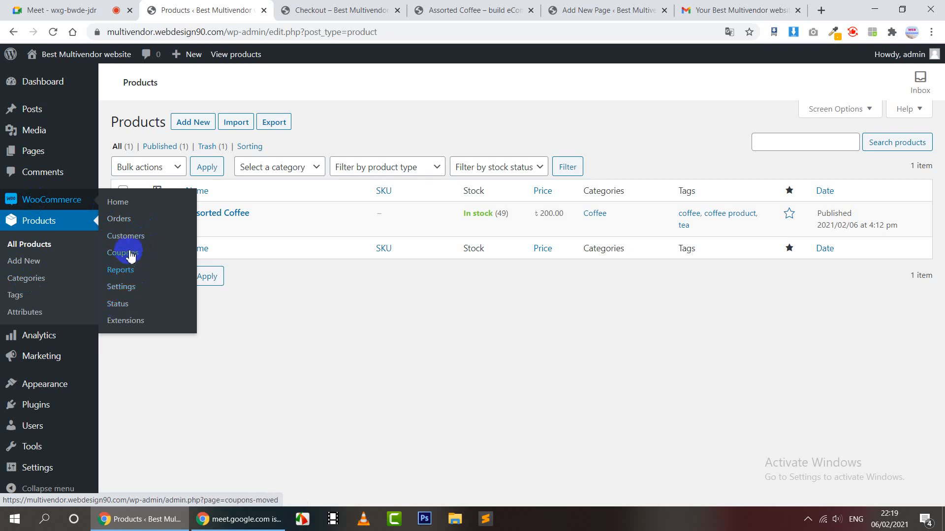
left_click(126, 295)
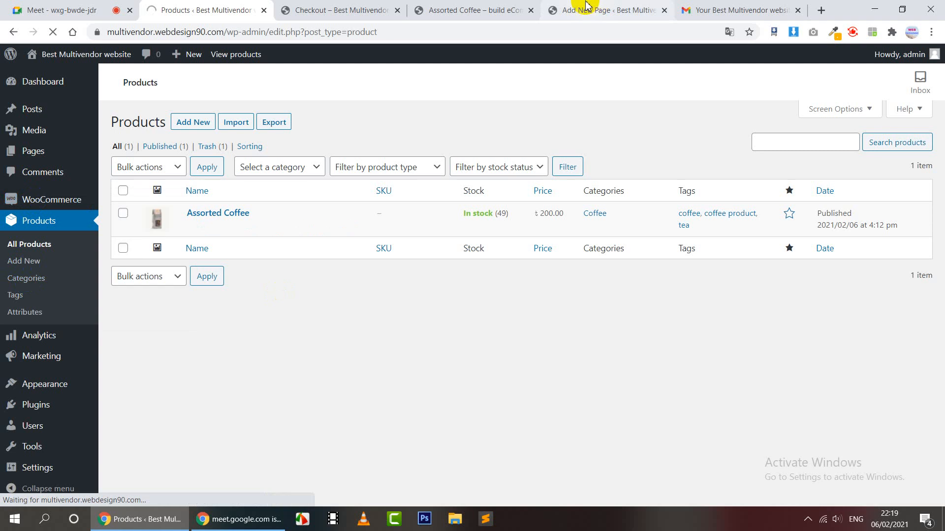
left_click(357, 9)
scroll(640, 300, "down", 5)
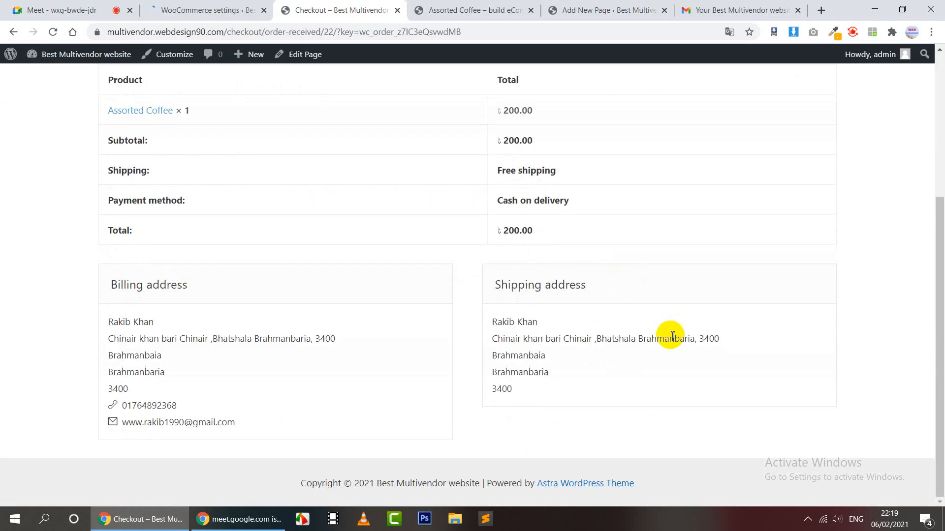
left_click(204, 10)
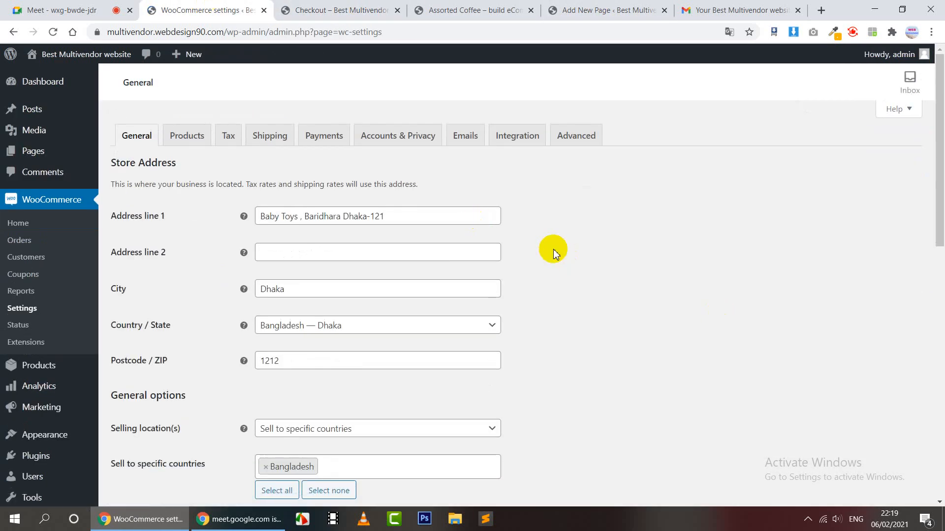
Step: Open the Flat rate method's settings in the Sylhet shipping zone
left_click(268, 137)
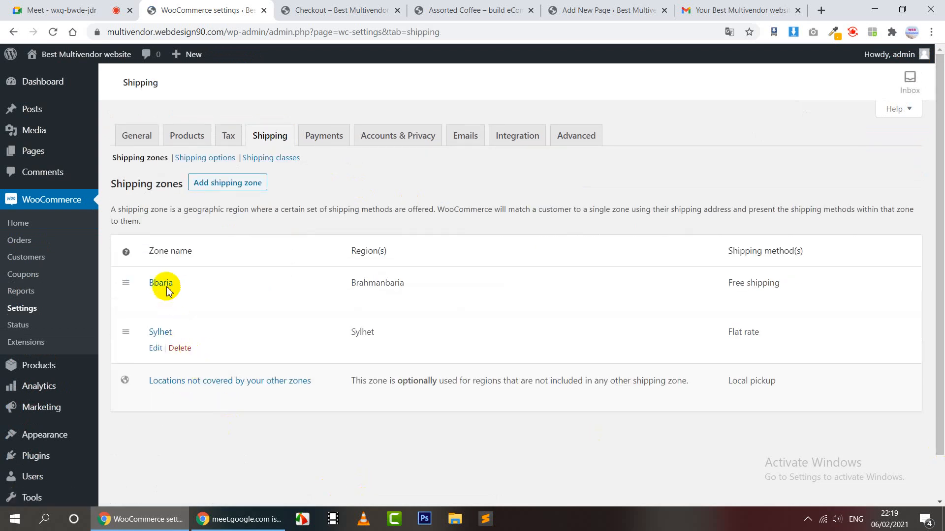
mouse_move(152, 352)
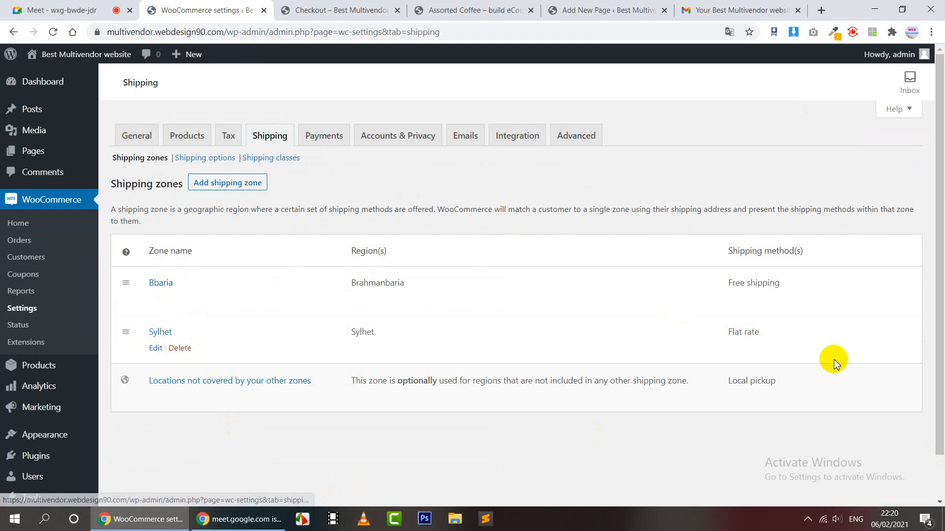
left_click(158, 351)
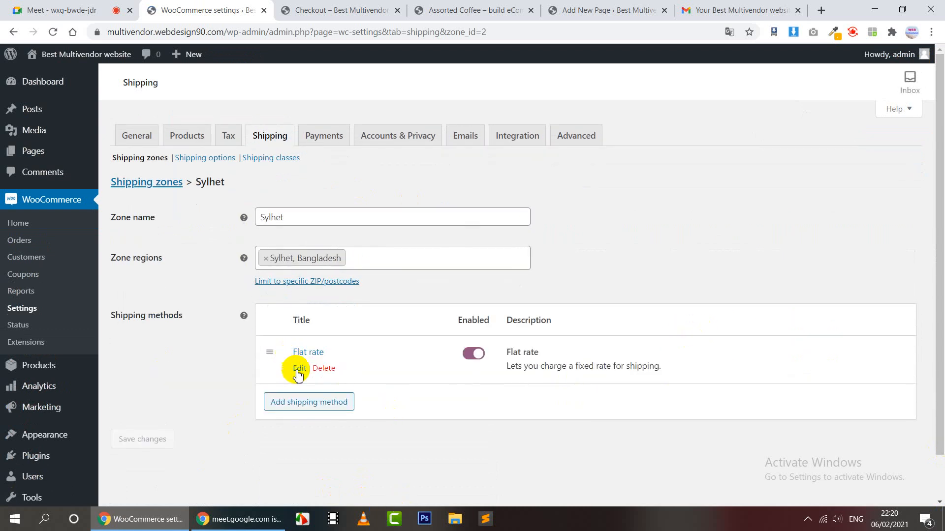
left_click(300, 368)
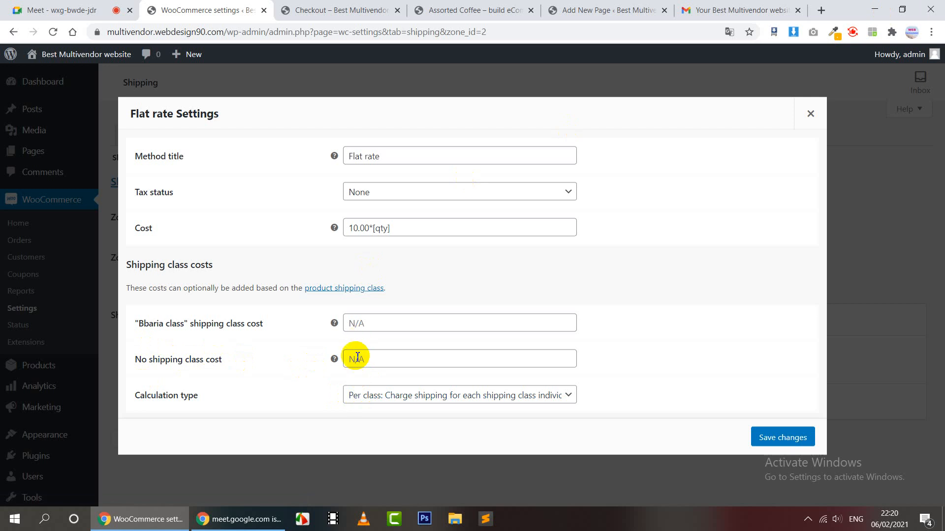
Step: Set the Sylhet flat rate cost to "10.00*[qty].", keep the calculation type at Per class, and save the method's settings
left_click(364, 324)
left_click(363, 359)
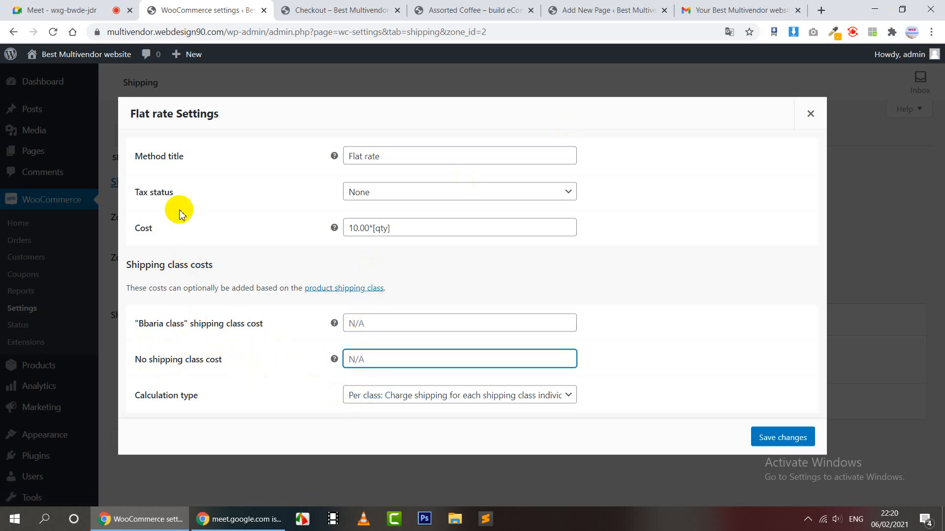
left_click(432, 228)
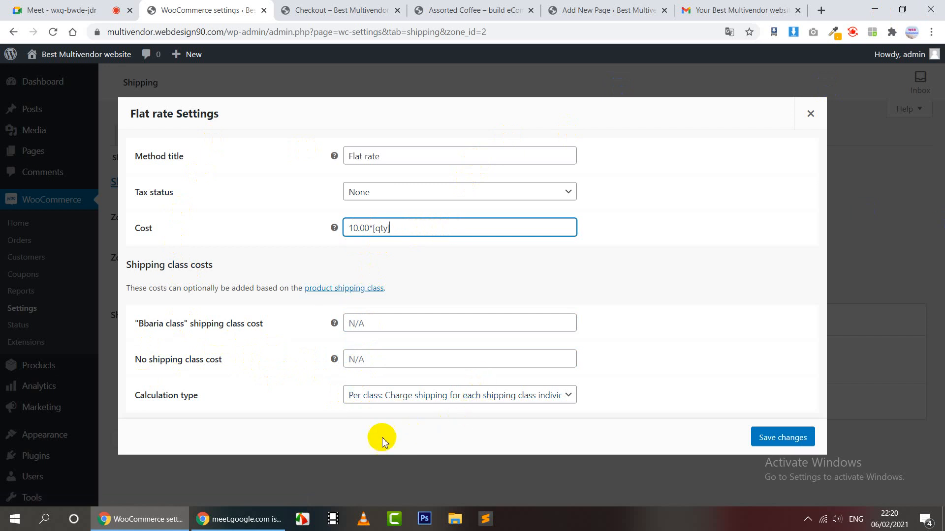
left_click(363, 396)
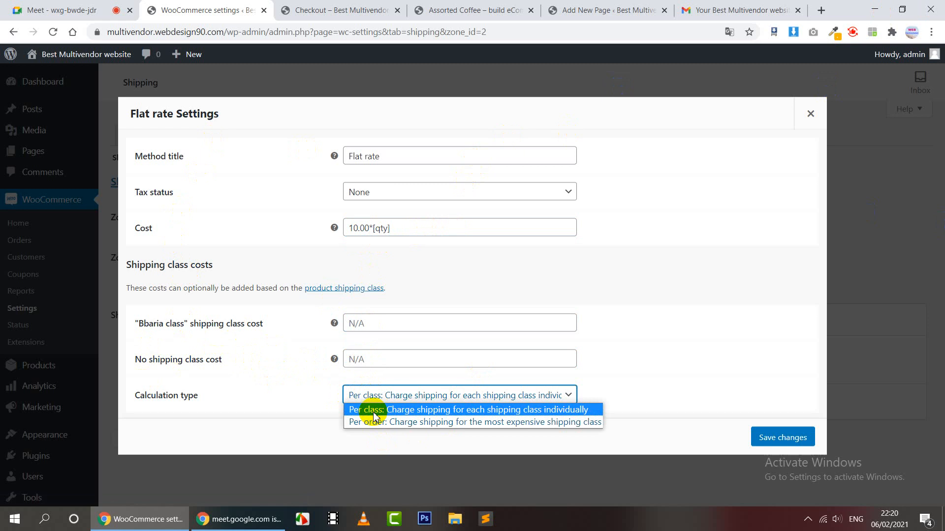
left_click(364, 410)
left_click(391, 230)
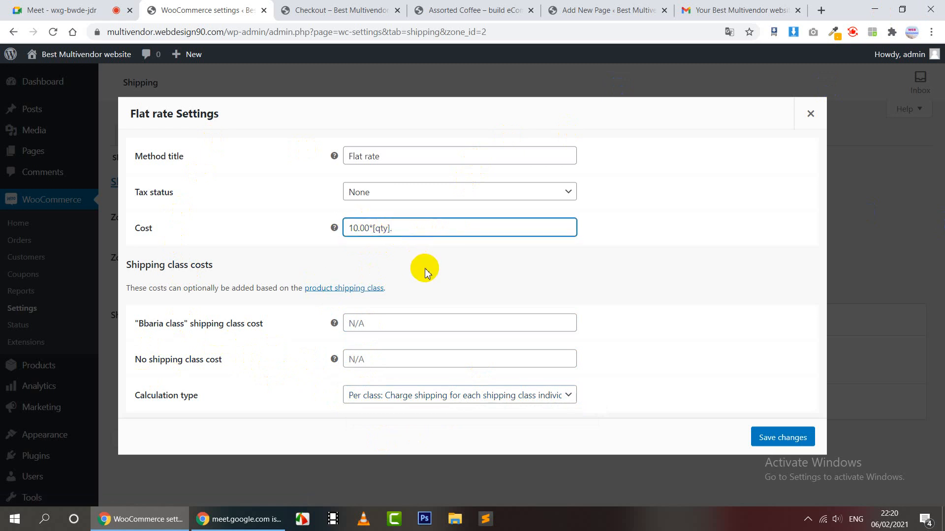
left_click(426, 272)
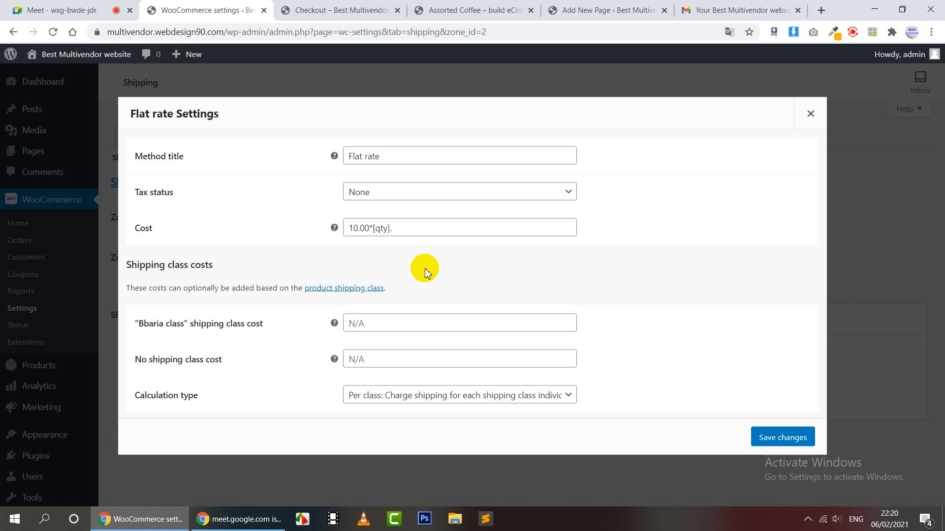
left_click(782, 437)
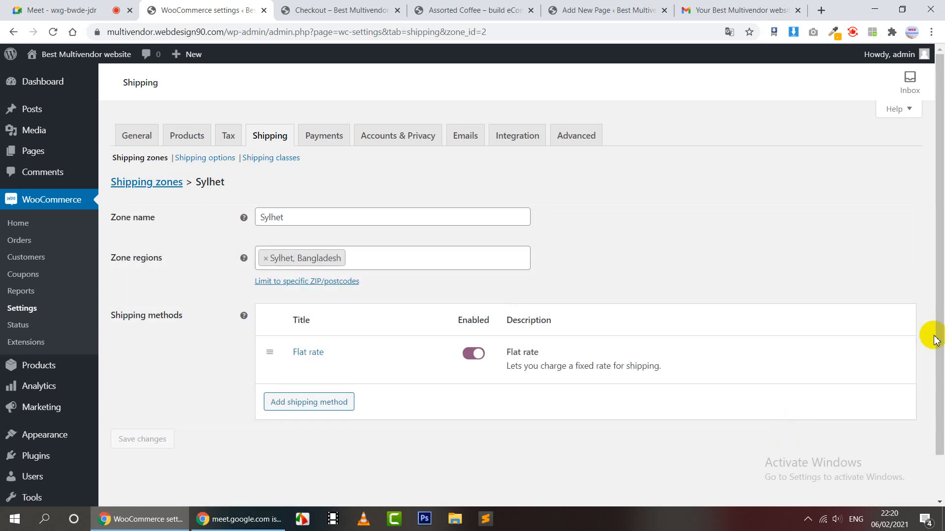
Step: Add a second Flat rate method to the Sylhet shipping zone, delete it again, and save the zone's changes
left_click(315, 403)
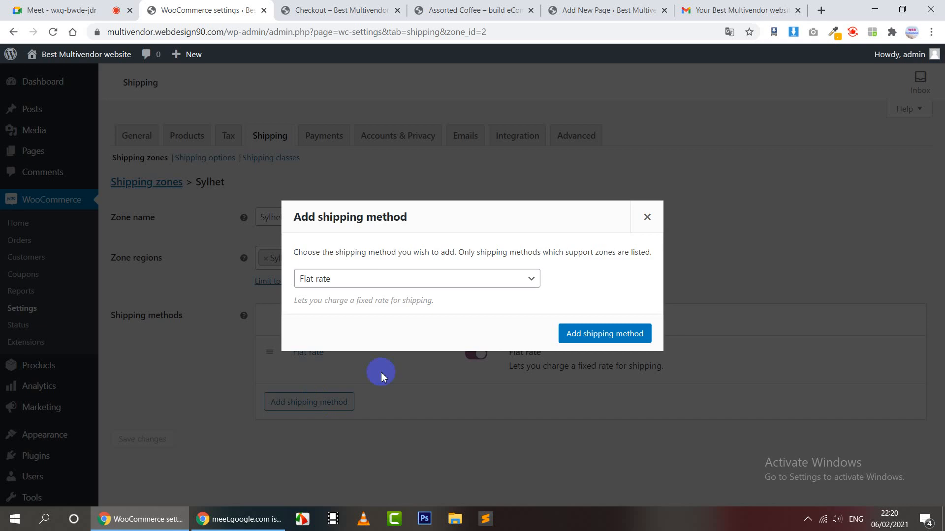
left_click(585, 333)
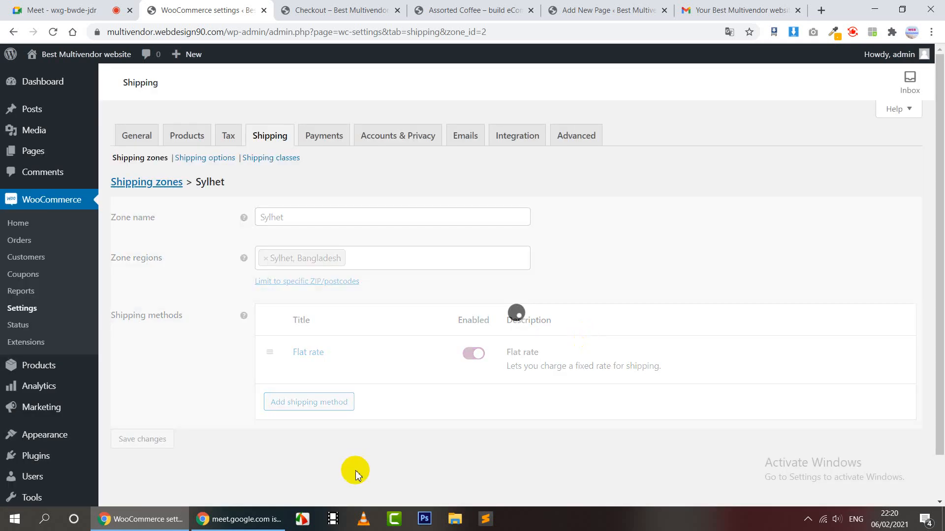
left_click(326, 416)
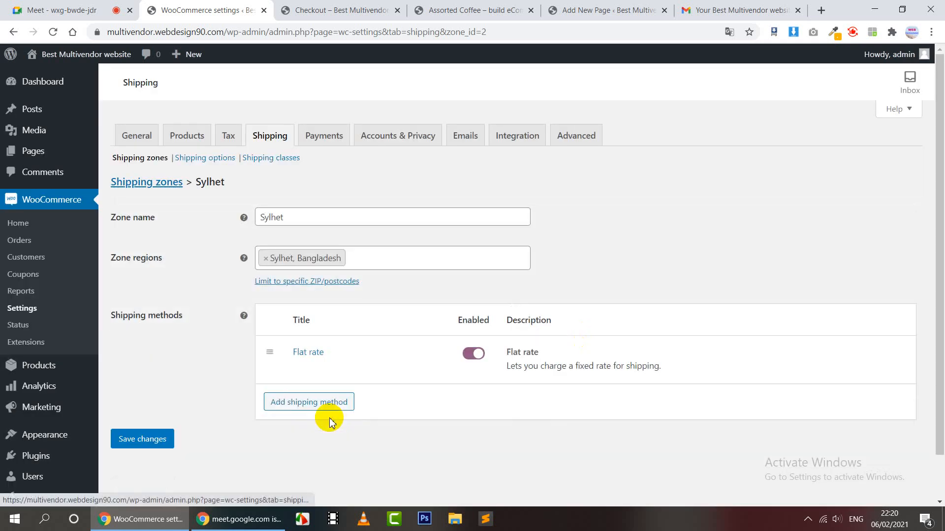
left_click(151, 438)
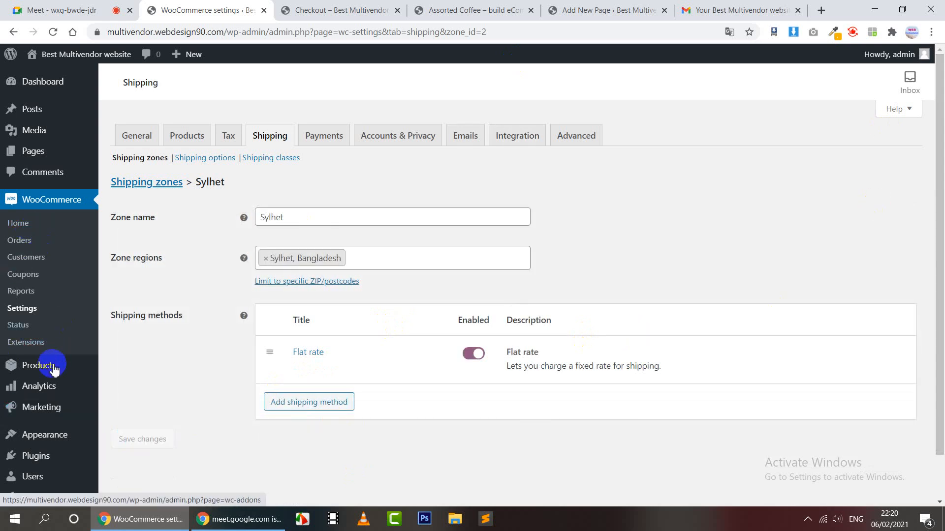
Step: Open the Assorted Coffee product for editing and show the shipping section of its product data
left_click(108, 368)
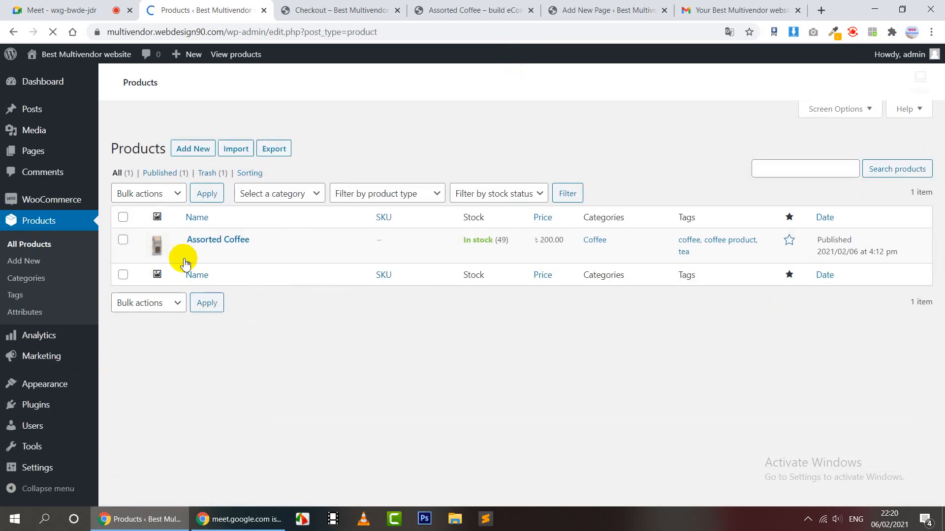
mouse_move(193, 242)
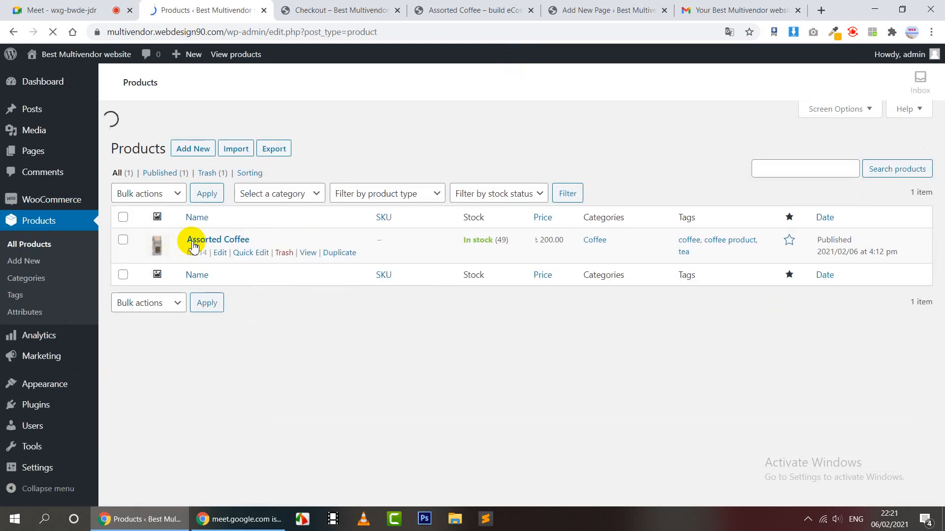
left_click(219, 227)
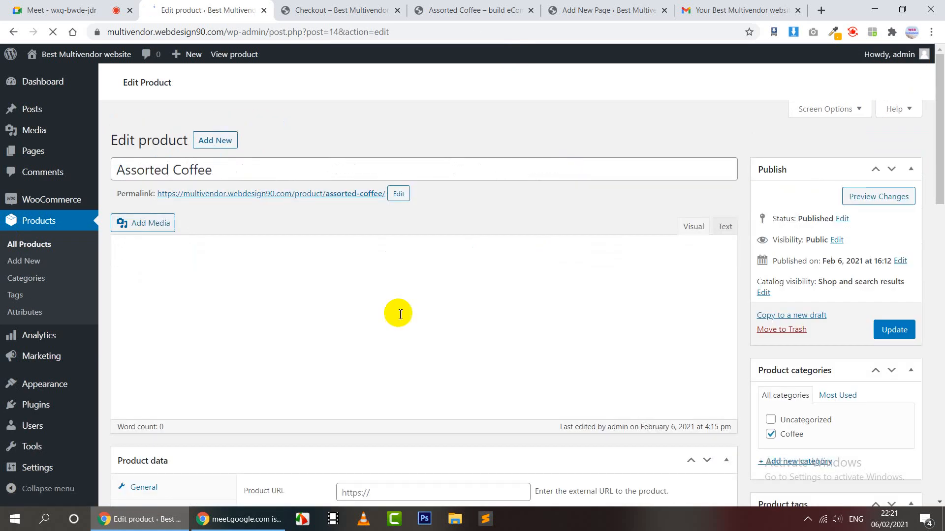
scroll(402, 281, "down", 5)
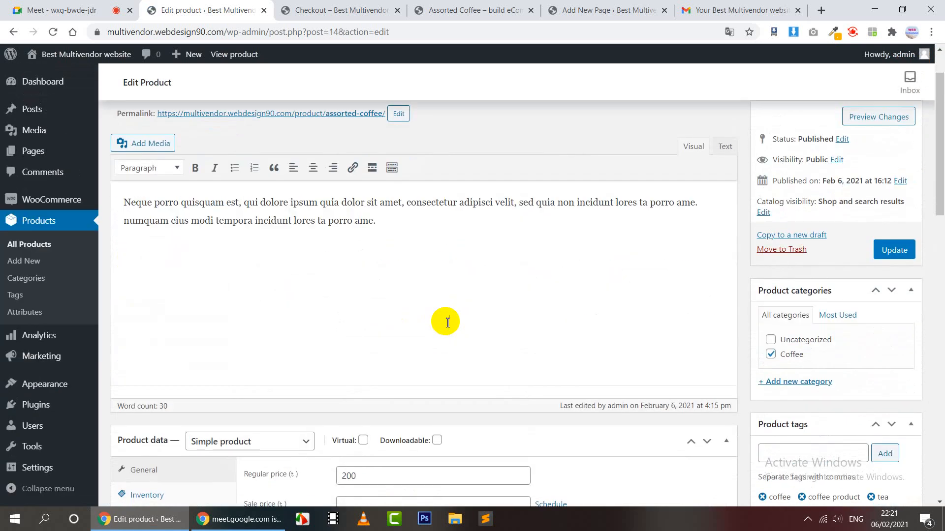
scroll(448, 323, "down", 5)
left_click(156, 276)
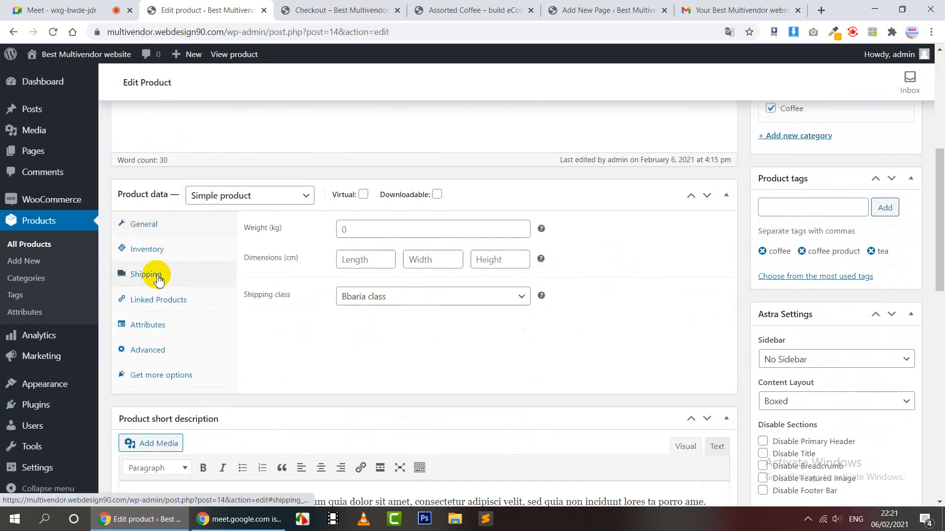
Step: Review the available shipping class options for Assorted Coffee, keeping Bbaria class selected
left_click(424, 299)
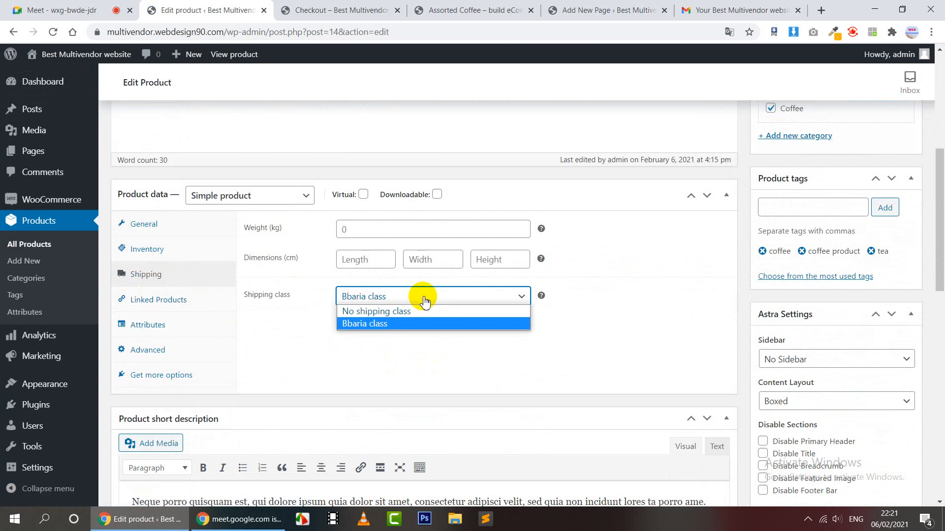
left_click(403, 349)
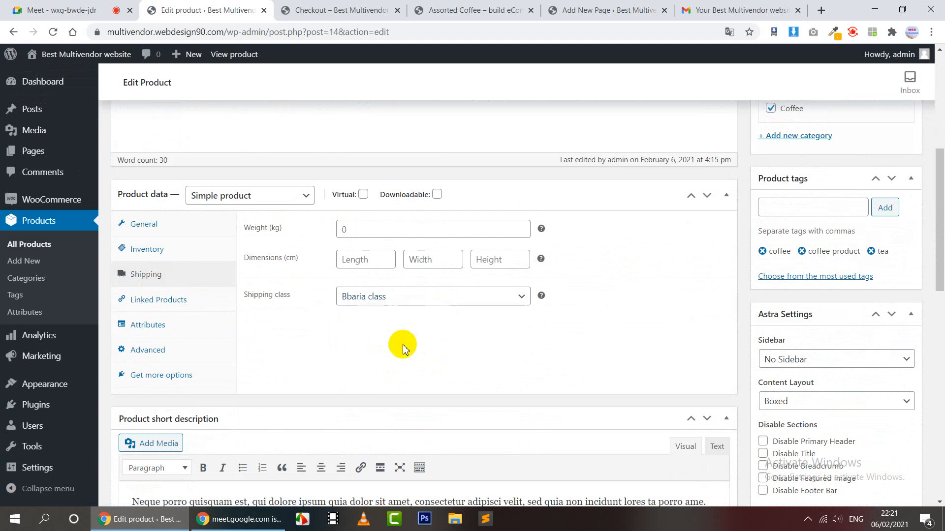
left_click(400, 298)
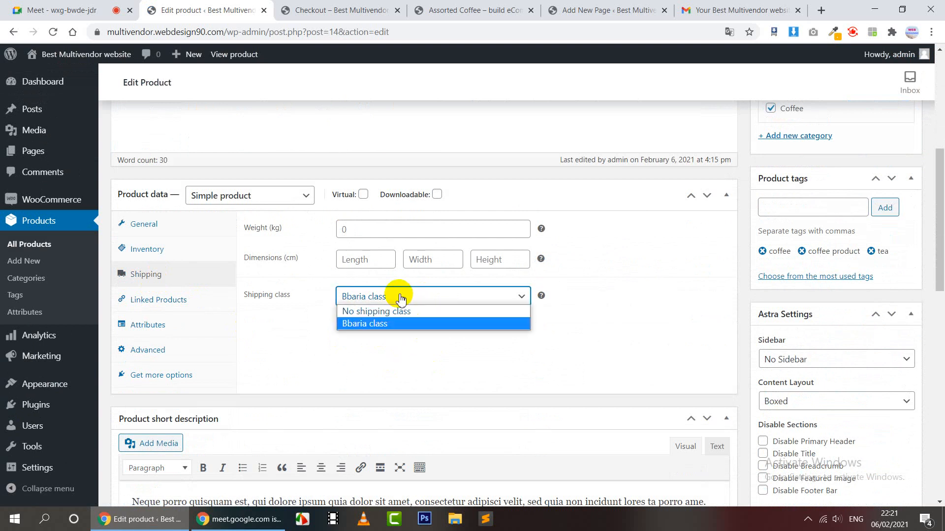
left_click(416, 341)
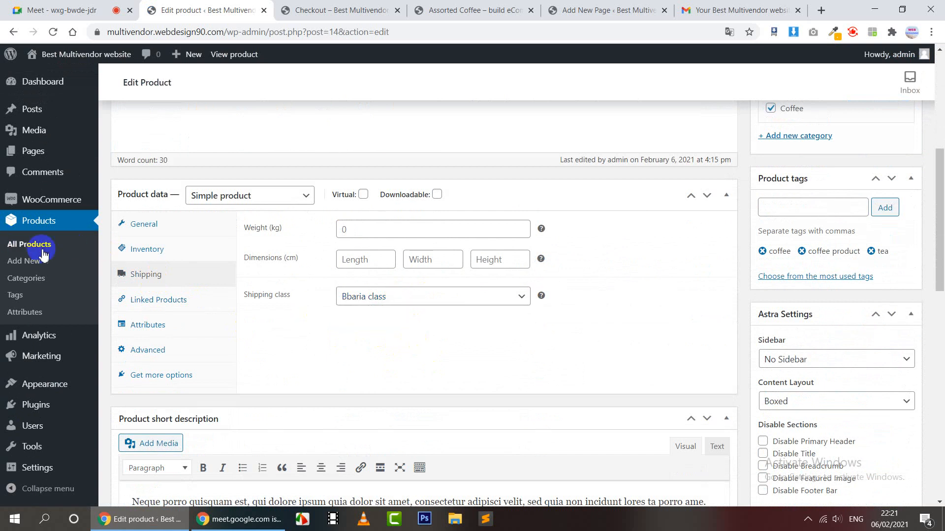
Step: Return to the WooCommerce shipping settings and open the list of shipping classes
mouse_move(52, 207)
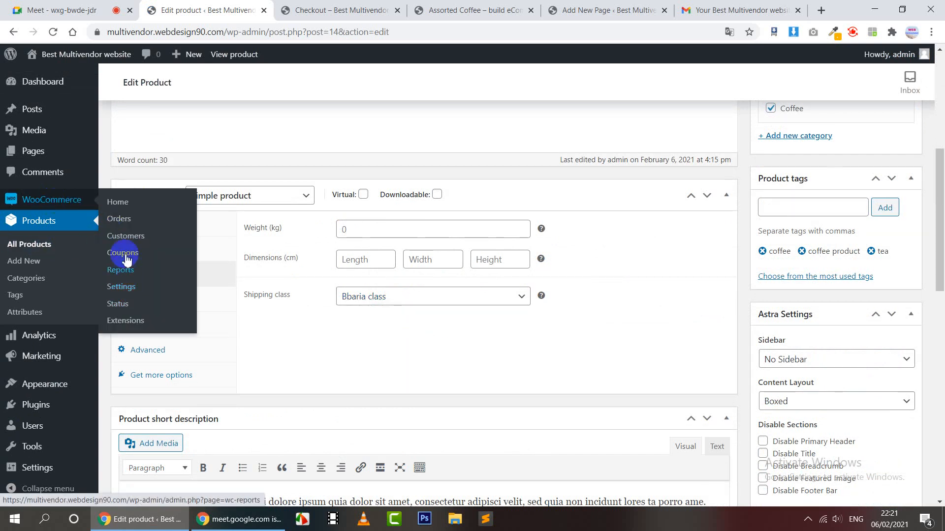
left_click(120, 287)
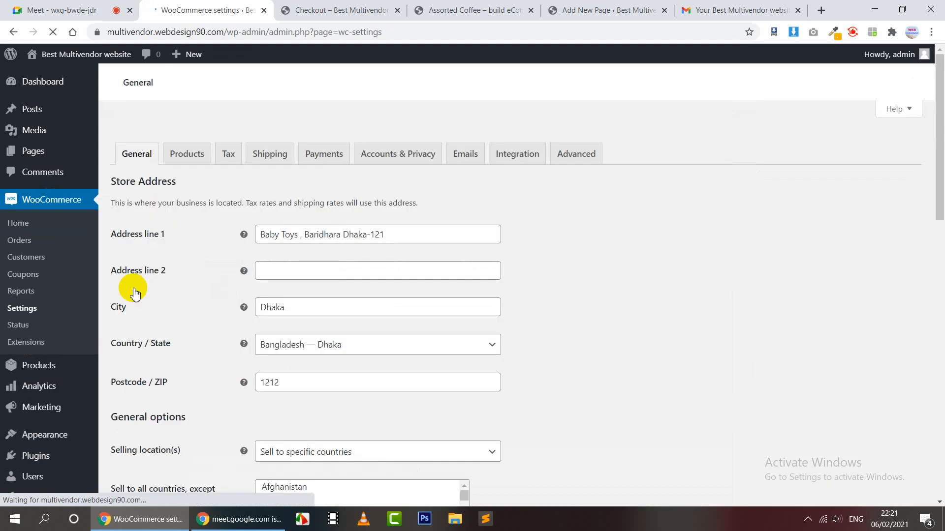
left_click(269, 163)
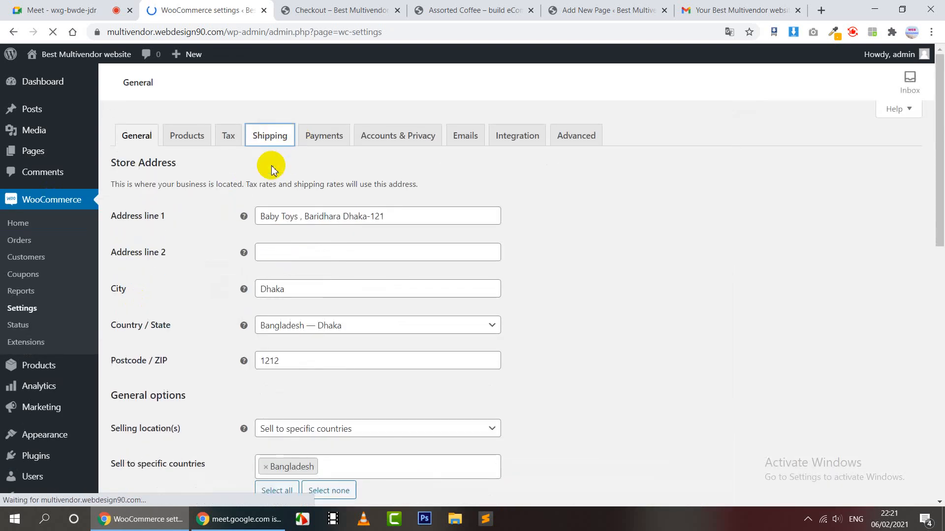
left_click(273, 141)
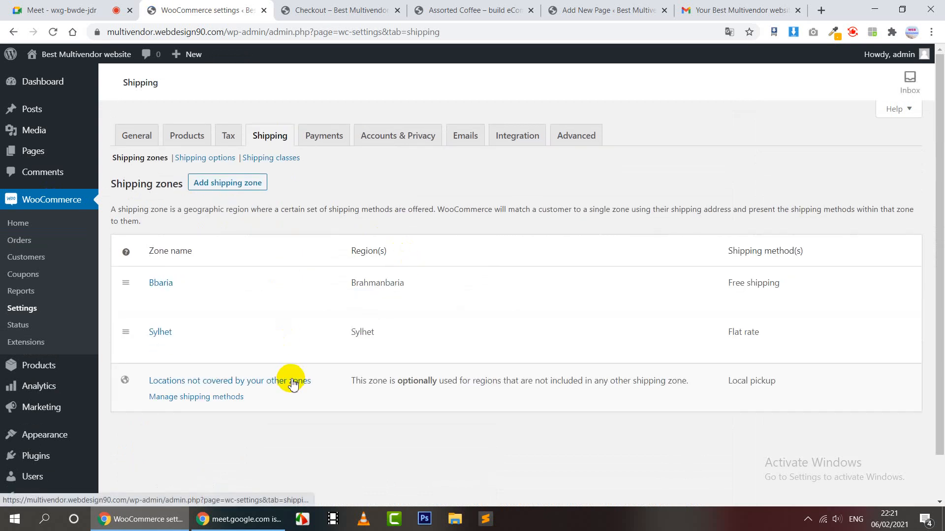
left_click(284, 158)
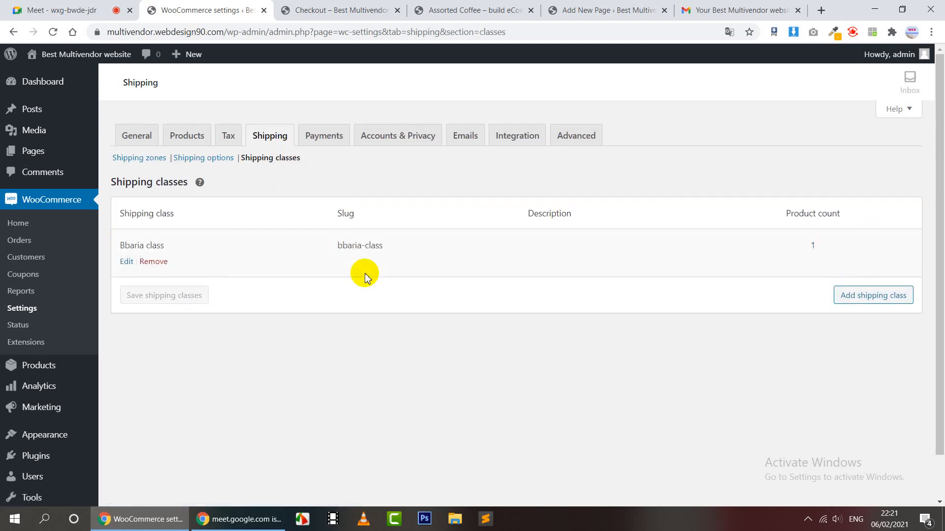
Step: Add a shipping class named "Slyhet" with slug and description left blank, and save the shipping classes
left_click(127, 261)
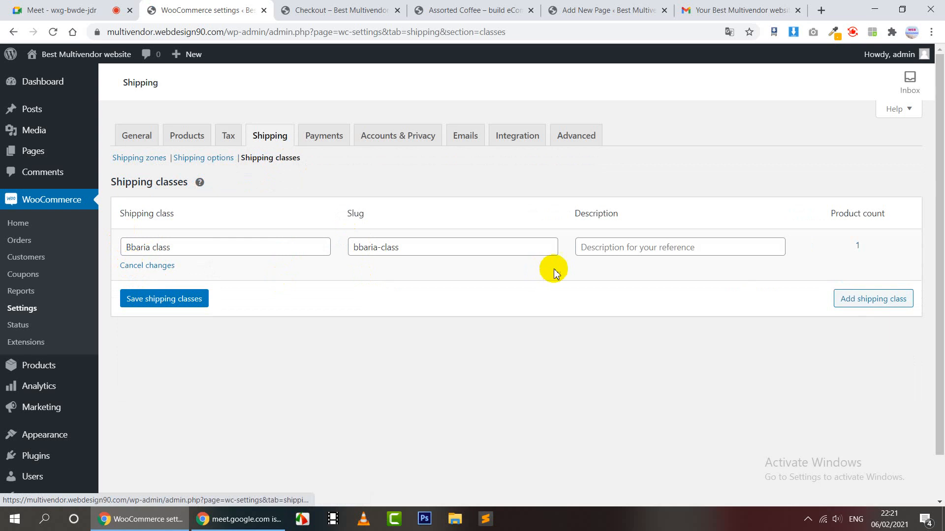
left_click(867, 306)
left_click(442, 301)
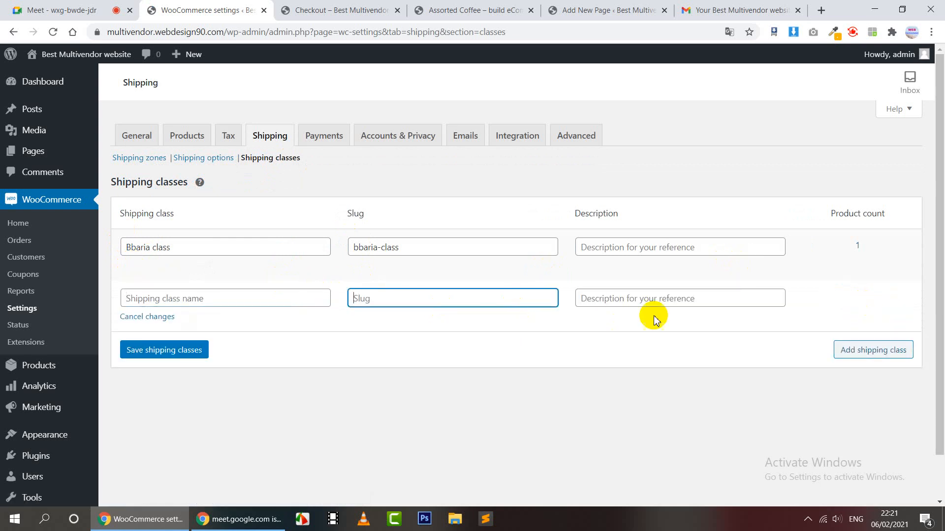
left_click(653, 314)
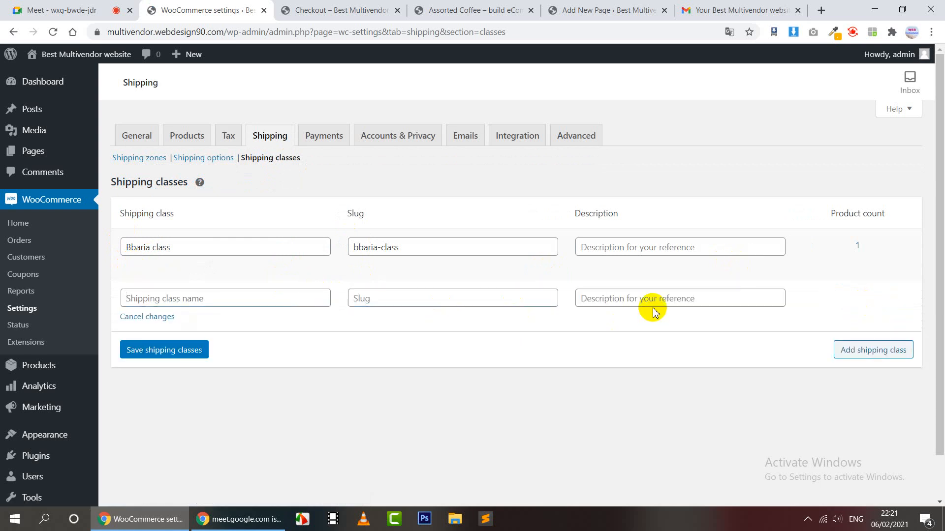
left_click(213, 304)
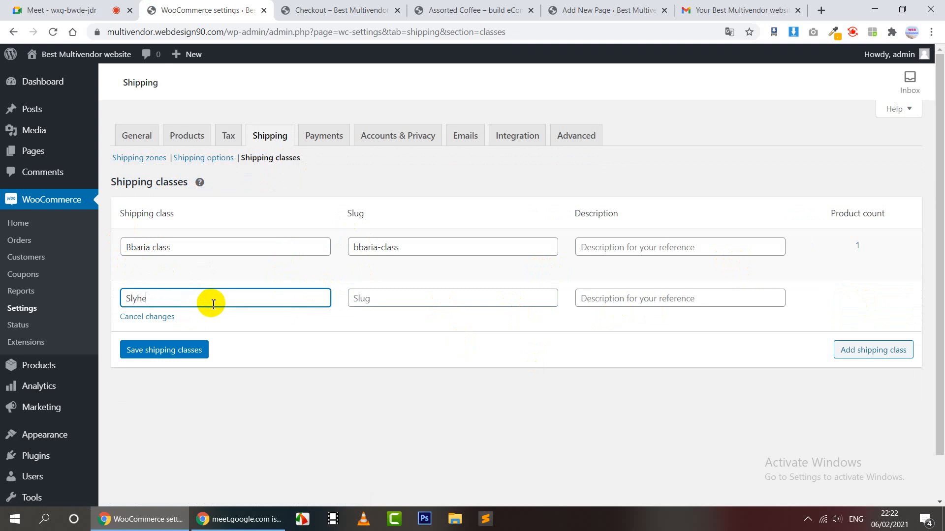
left_click(135, 347)
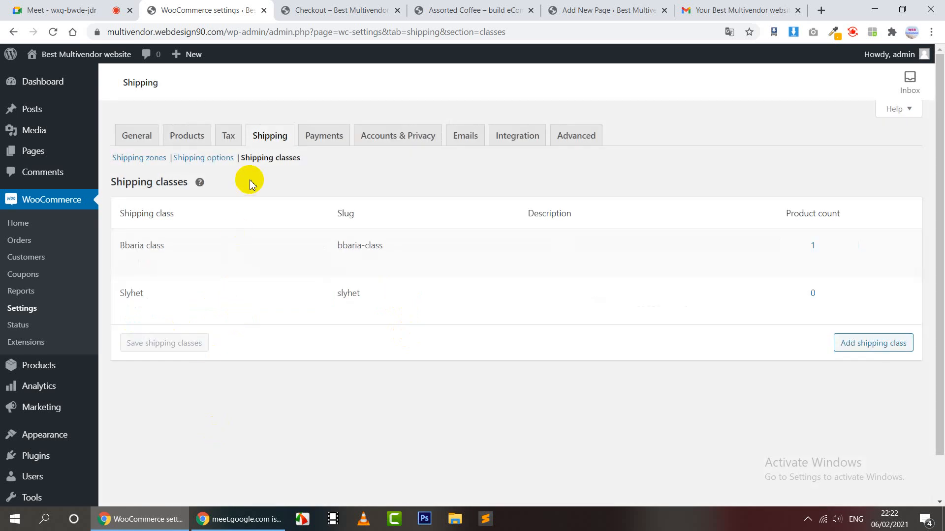
Step: Check the general shipping options, then open the Flat rate method's settings in the Sylhet shipping zone
left_click(224, 162)
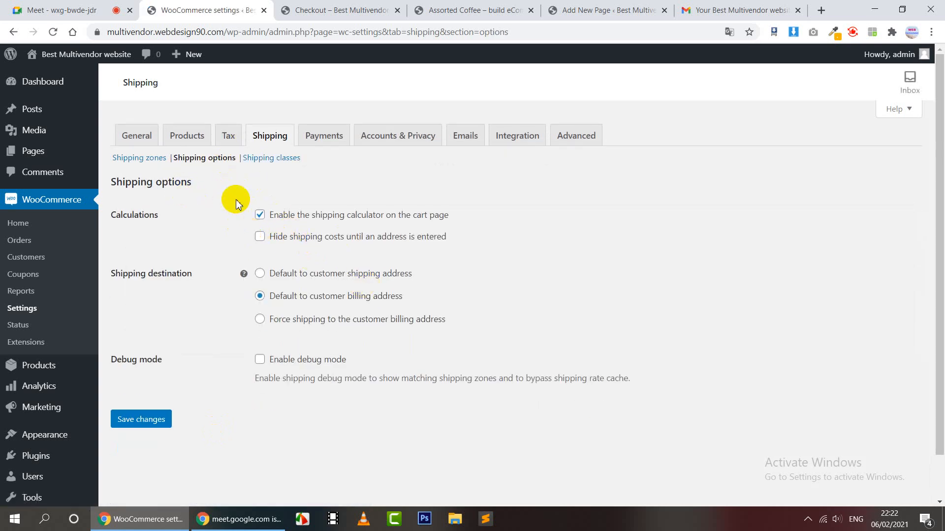
left_click(147, 162)
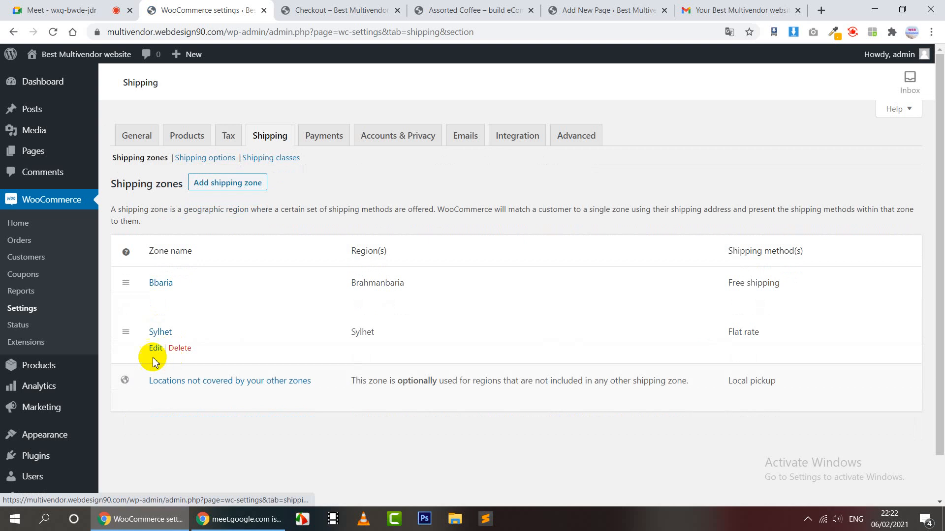
left_click(156, 349)
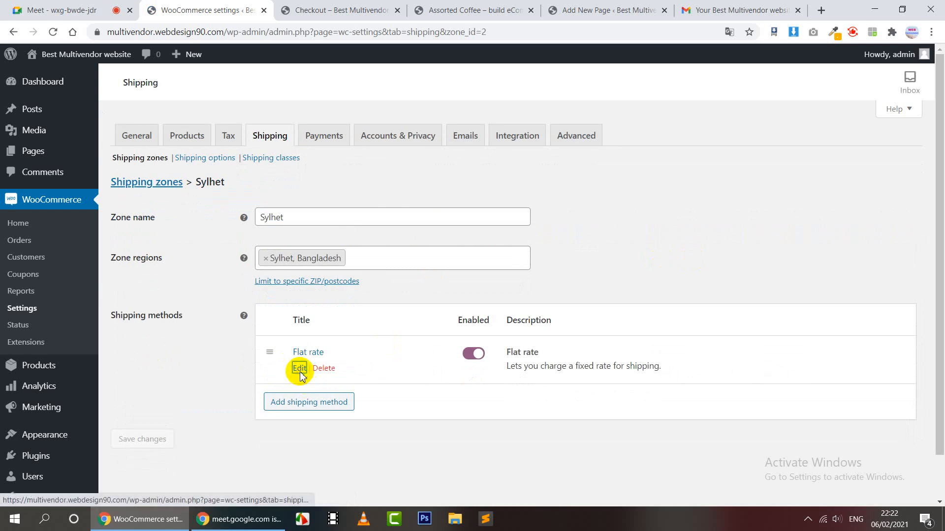
left_click(299, 366)
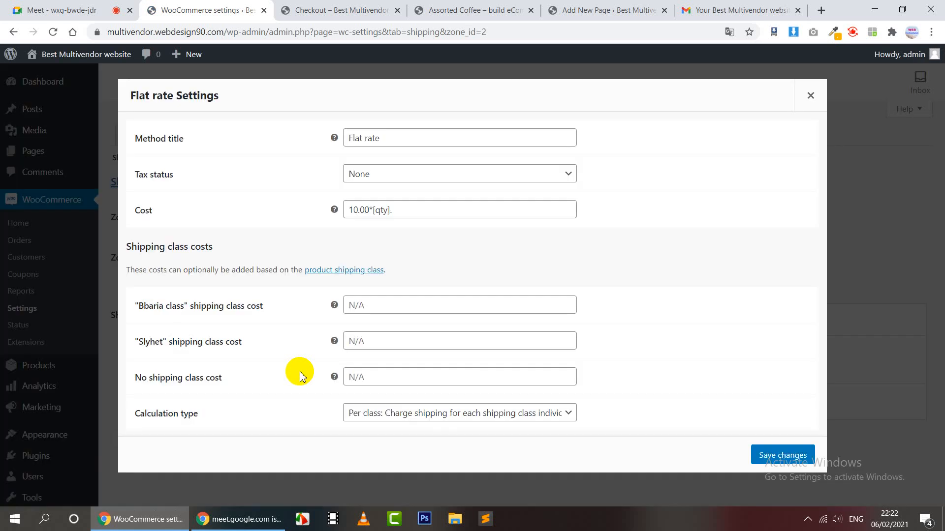
Step: Set the tax status of Sylhet's Flat rate method to Taxable and save the method's settings
left_click(431, 178)
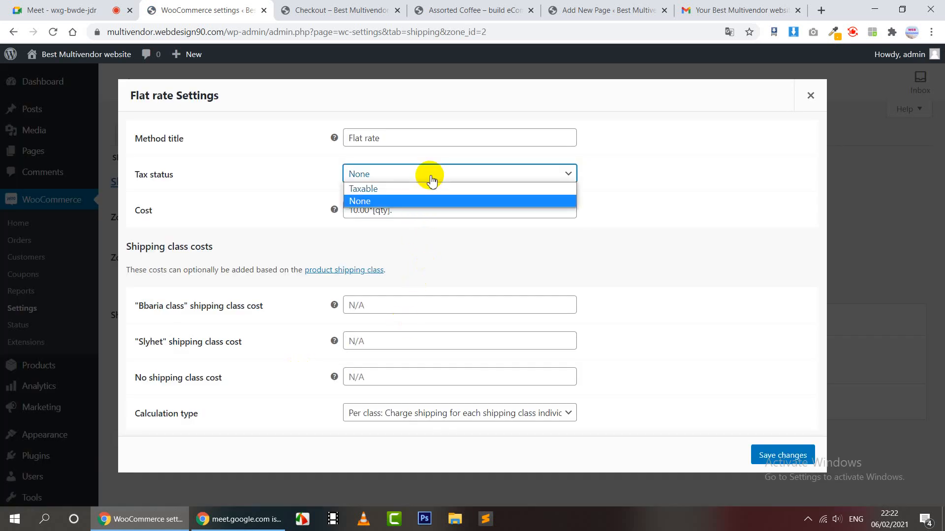
left_click(427, 177)
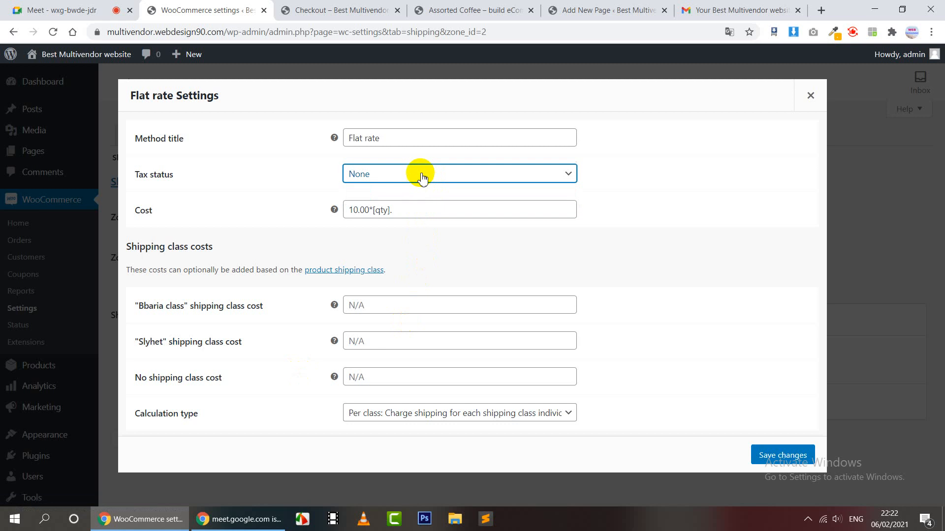
left_click(372, 181)
left_click(381, 185)
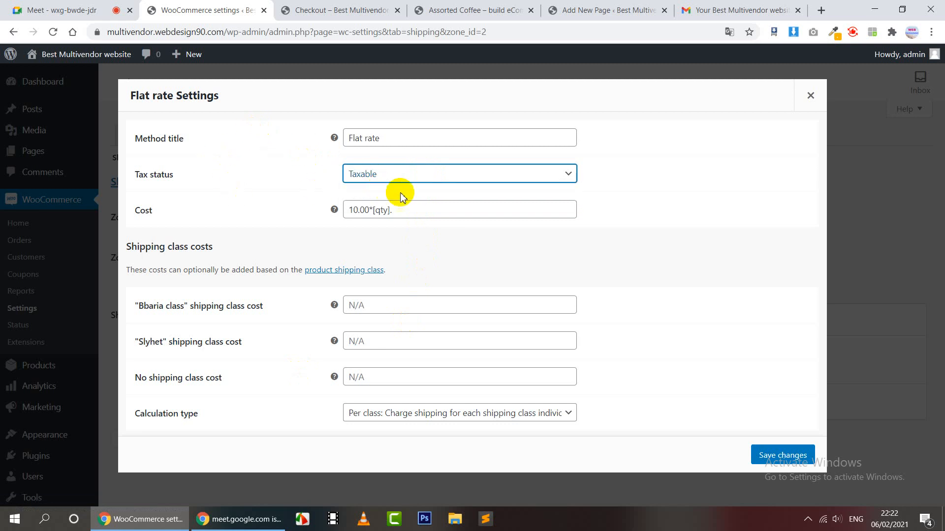
left_click(780, 455)
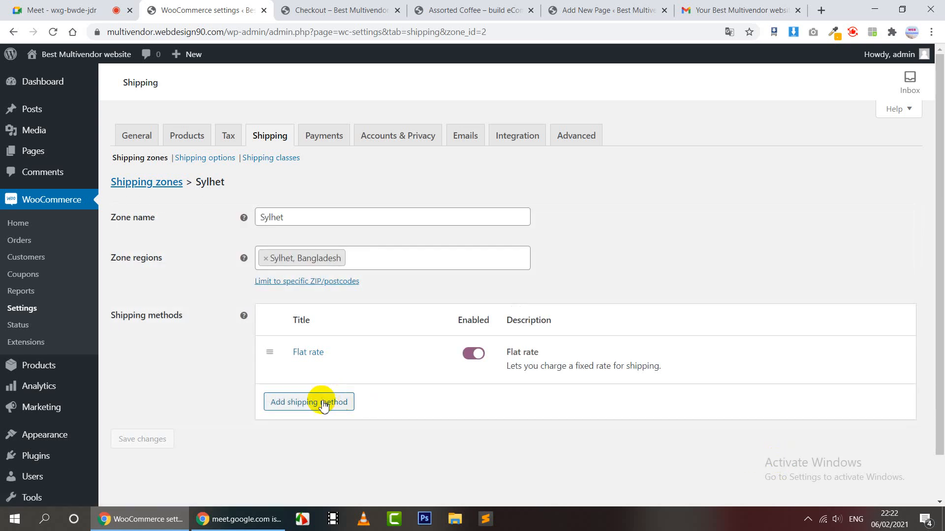
Step: Add another Flat rate method to the Sylhet zone, remove the extra method again, and save the zone
left_click(283, 402)
left_click(584, 330)
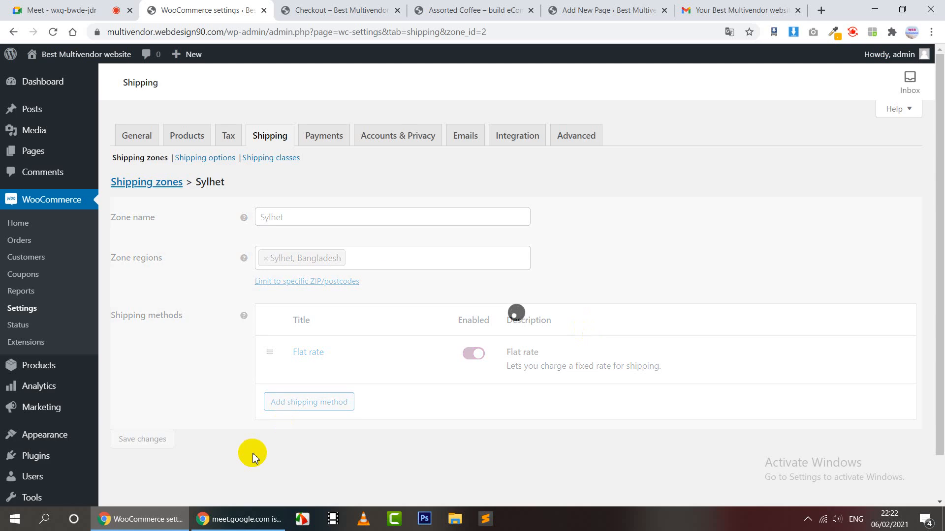
left_click(322, 415)
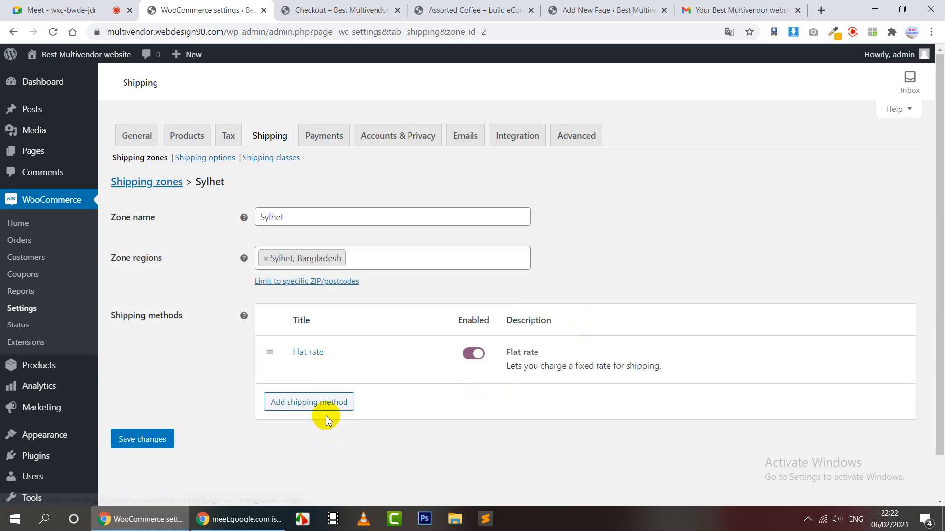
left_click(148, 444)
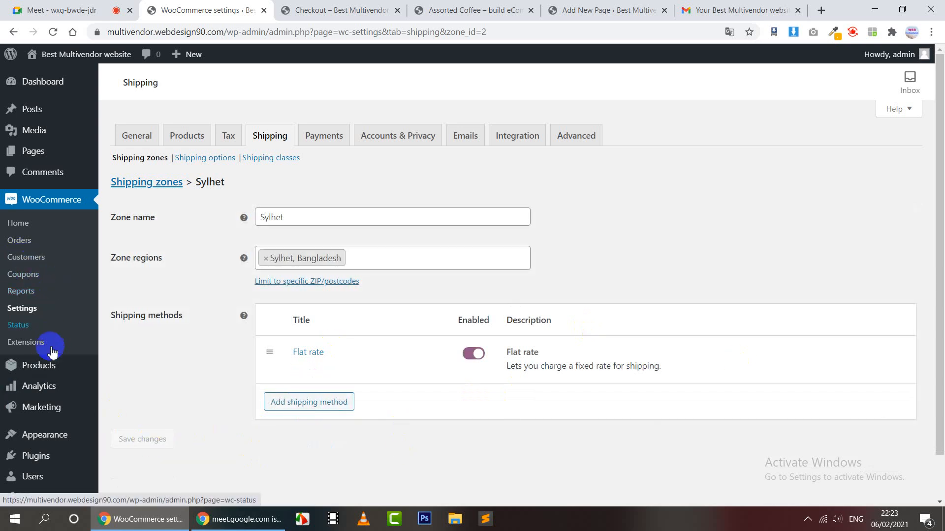
Step: Assign the Slyhet shipping class to the Assorted Coffee product and update the product
mouse_move(59, 365)
left_click(117, 372)
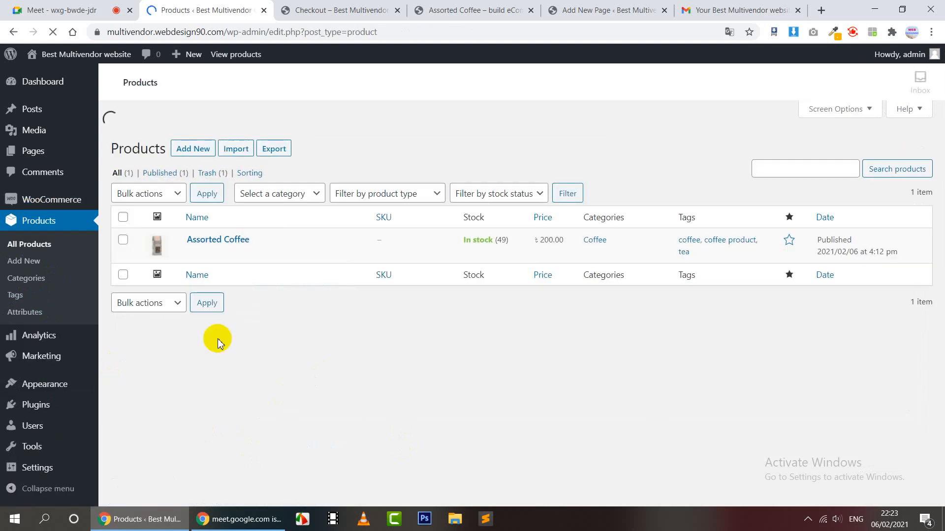
left_click(220, 226)
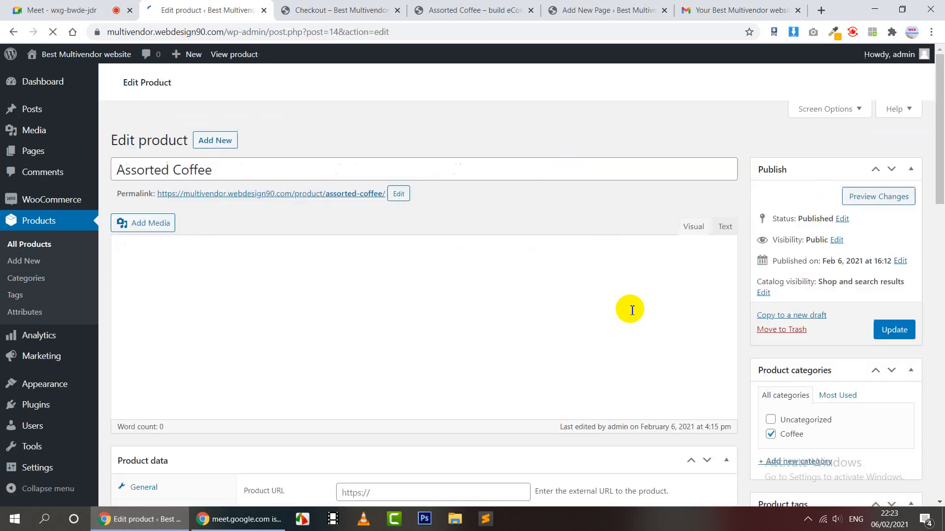
scroll(443, 290, "down", 4)
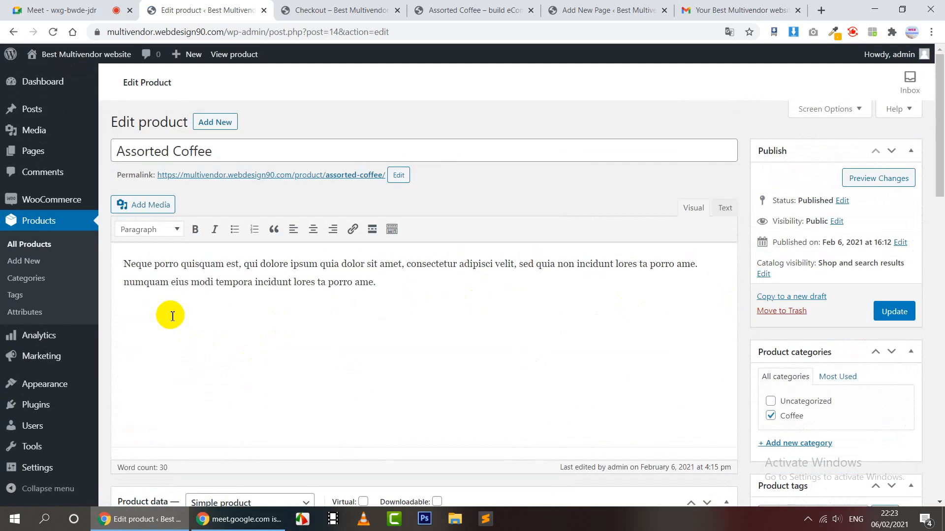
scroll(173, 316, "down", 3)
left_click(148, 397)
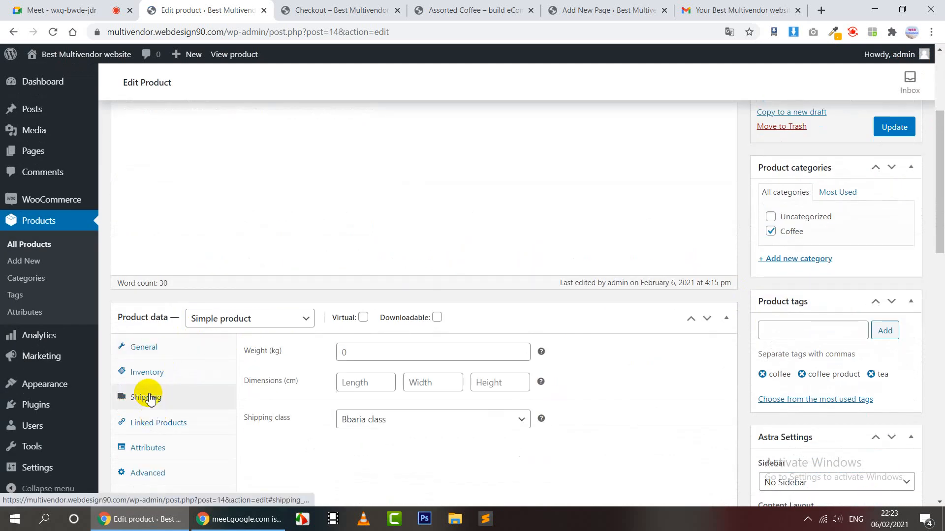
scroll(548, 334, "down", 2)
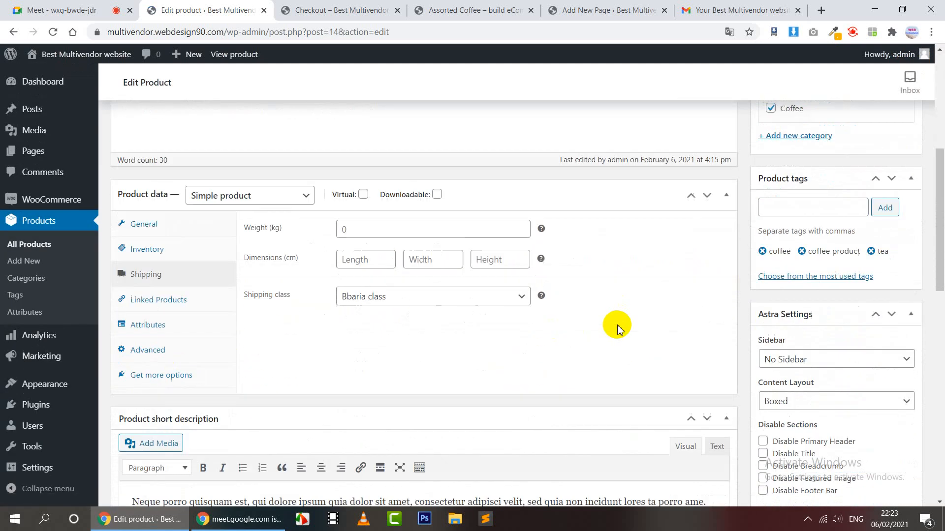
left_click(447, 305)
left_click(396, 336)
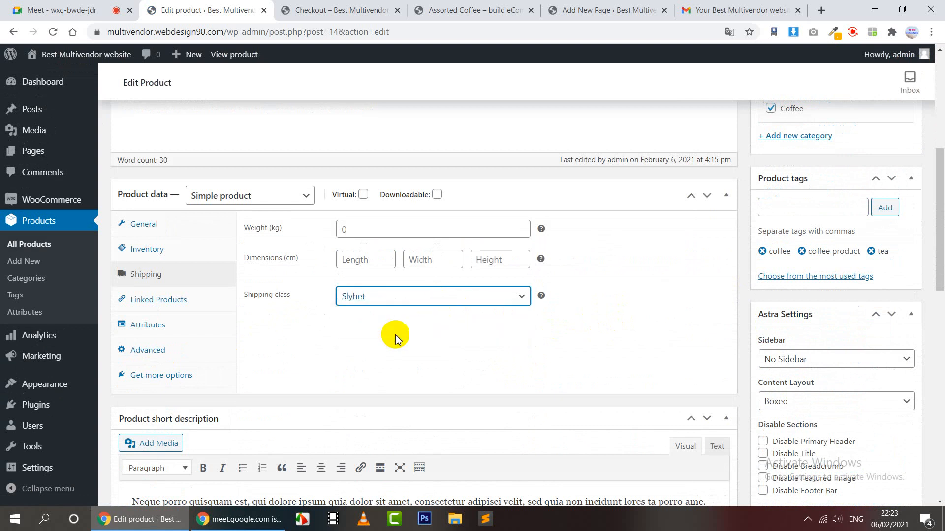
left_click(526, 335)
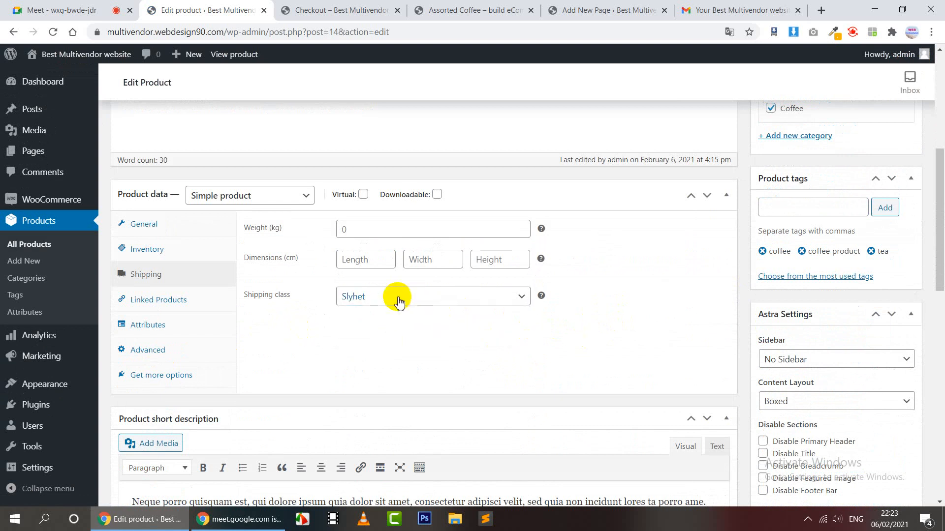
scroll(881, 287, "up", 7)
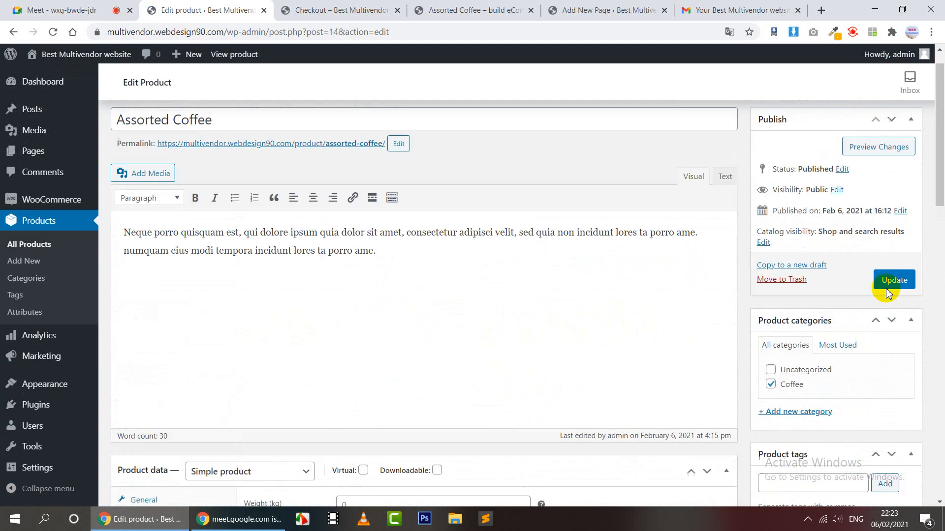
left_click(888, 310)
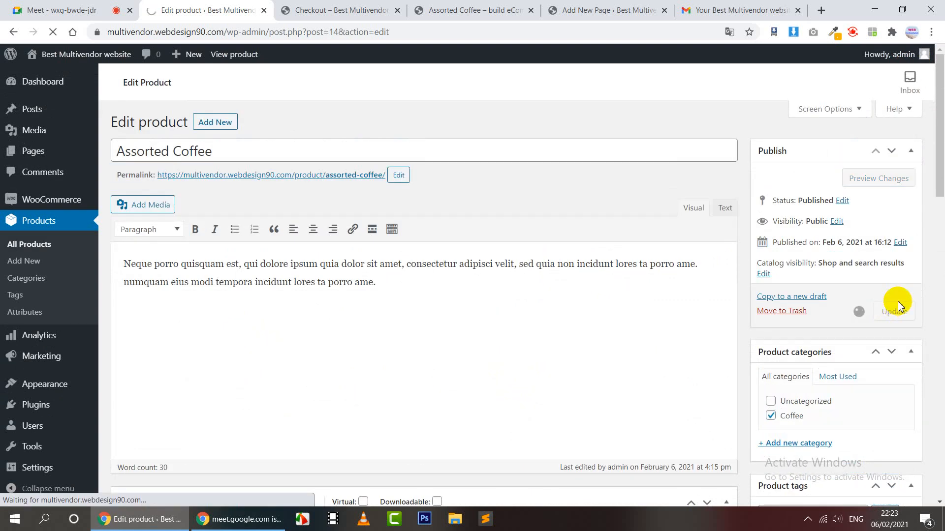
Step: Open the Assorted Coffee product page in a new browser tab, add one to the cart, and view the cart
right_click(233, 184)
left_click(252, 187)
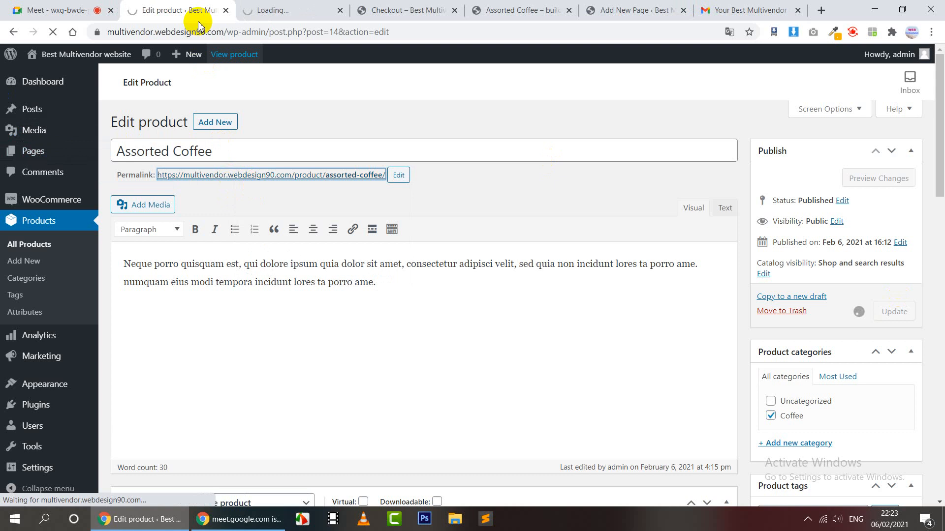
left_click(264, 6)
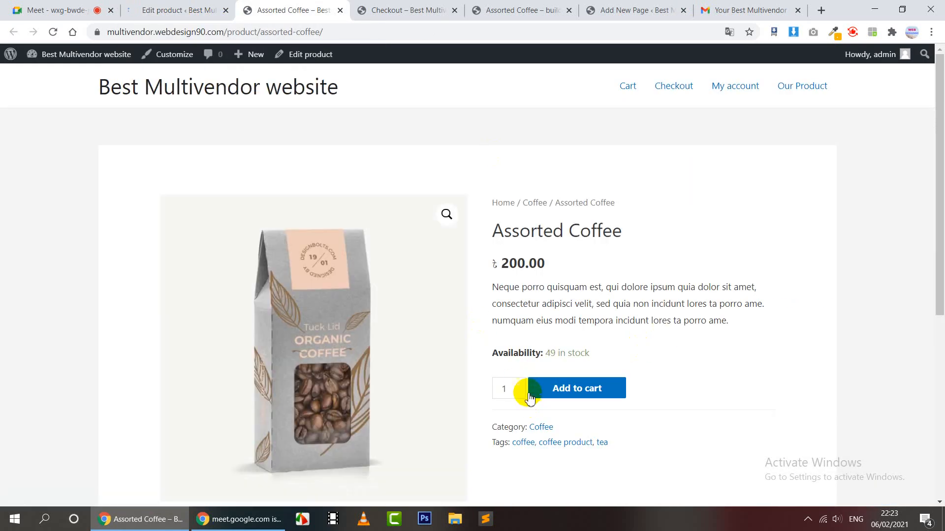
left_click(559, 389)
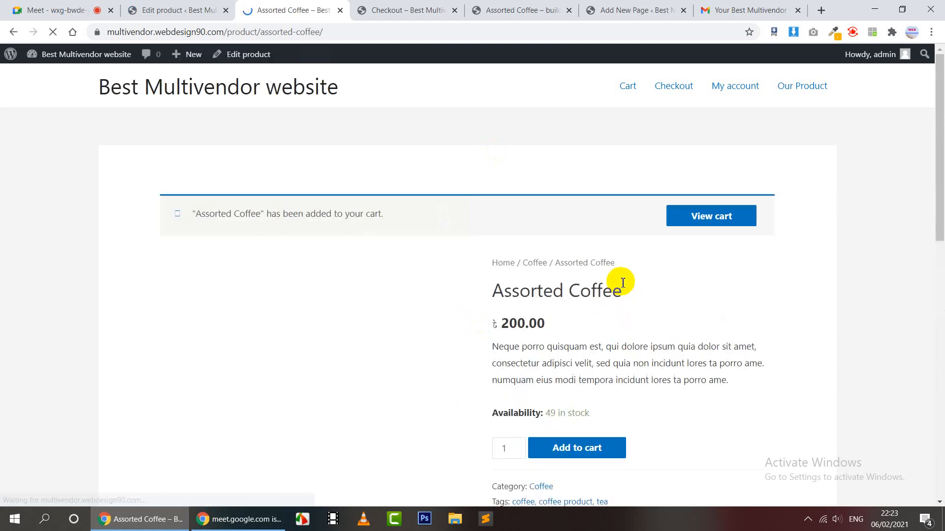
left_click(726, 221)
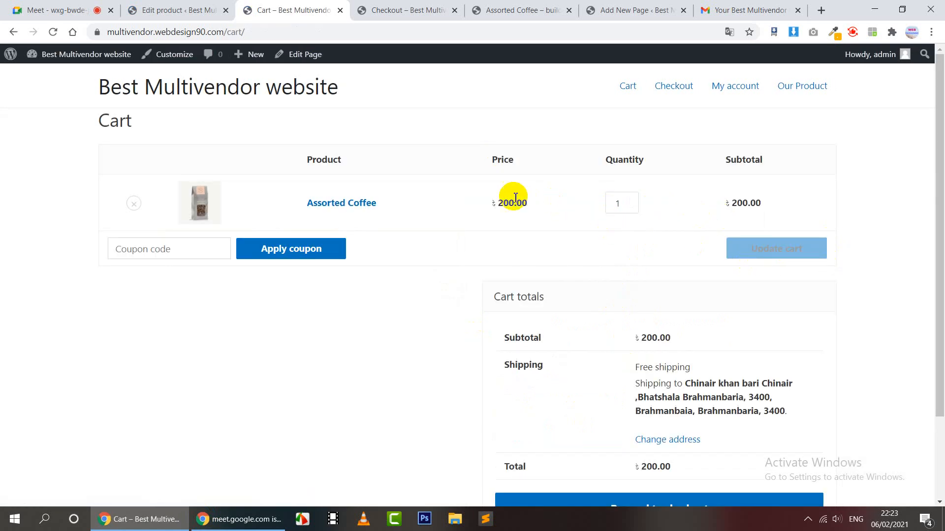
Step: Open the cart's shipping address for changing and set its district to Sylhet
scroll(711, 264, "down", 2)
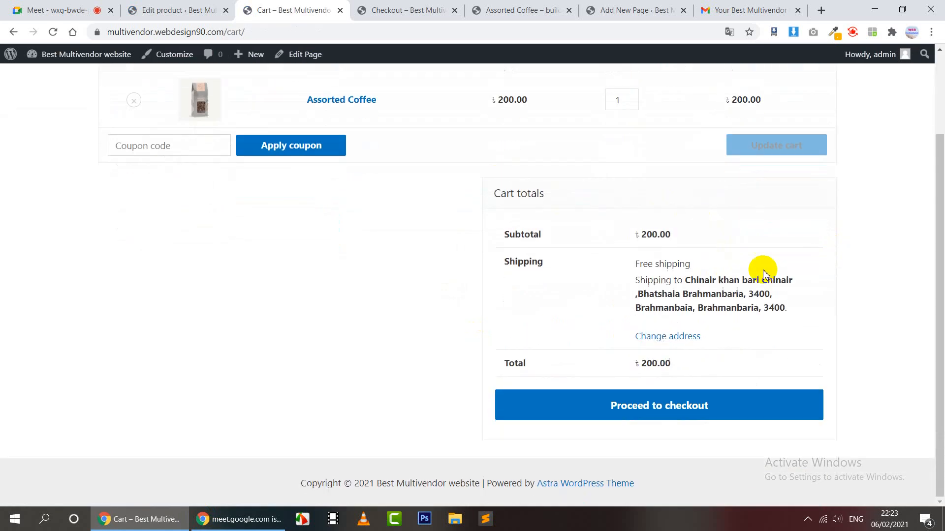
left_click(661, 340)
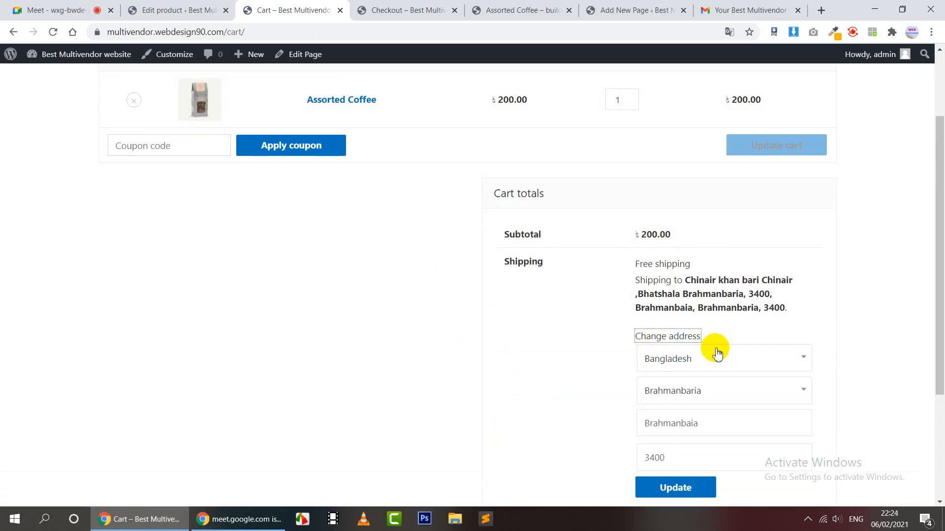
scroll(716, 353, "down", 1)
left_click(702, 331)
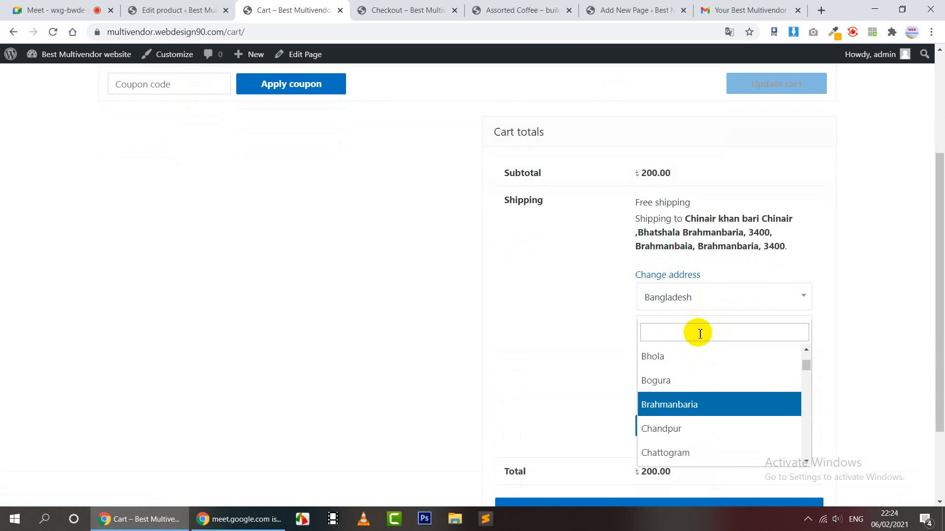
type("s")
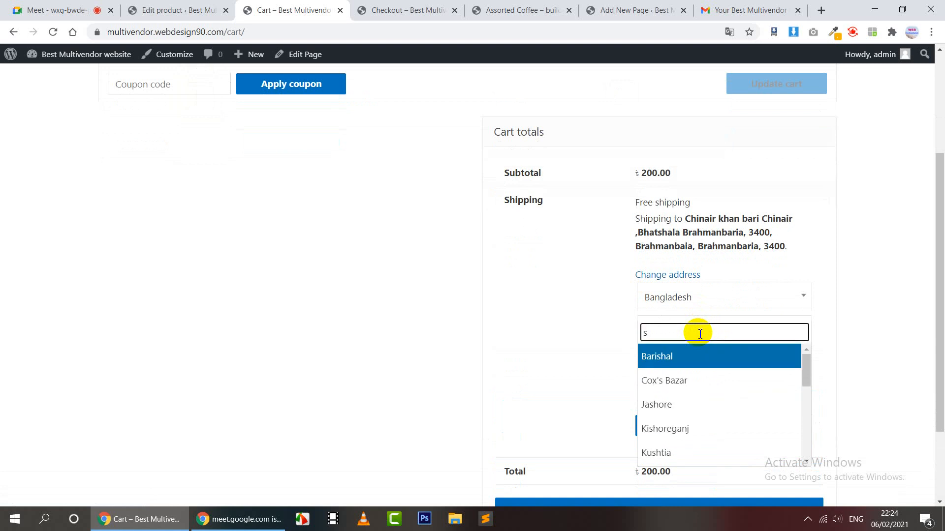
type("l")
key("BackSpace")
type("y")
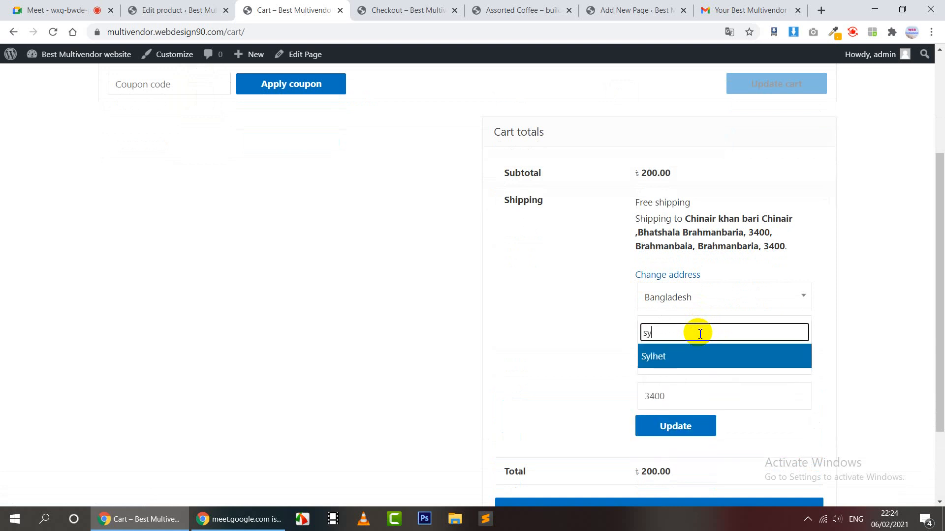
left_click(677, 358)
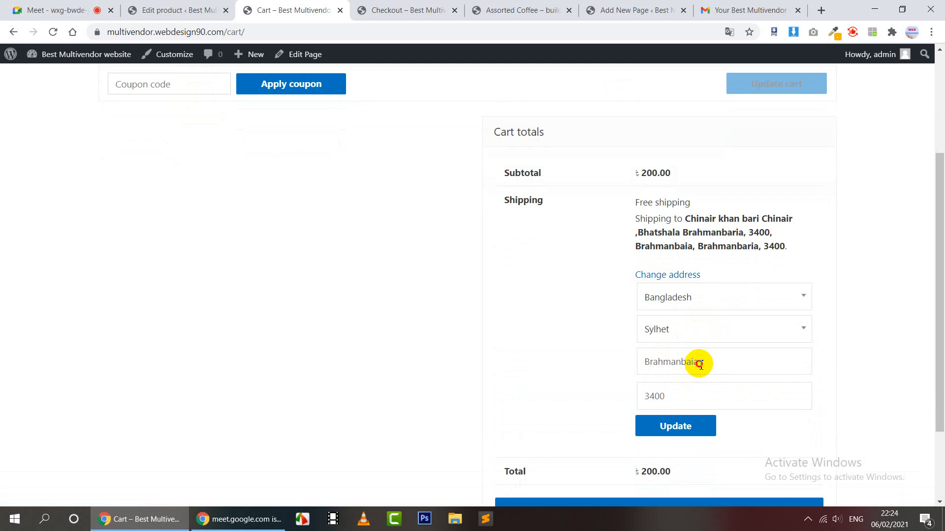
Step: Set the town in the cart's shipping address to sylhet and clear the postcode
double_click(699, 363)
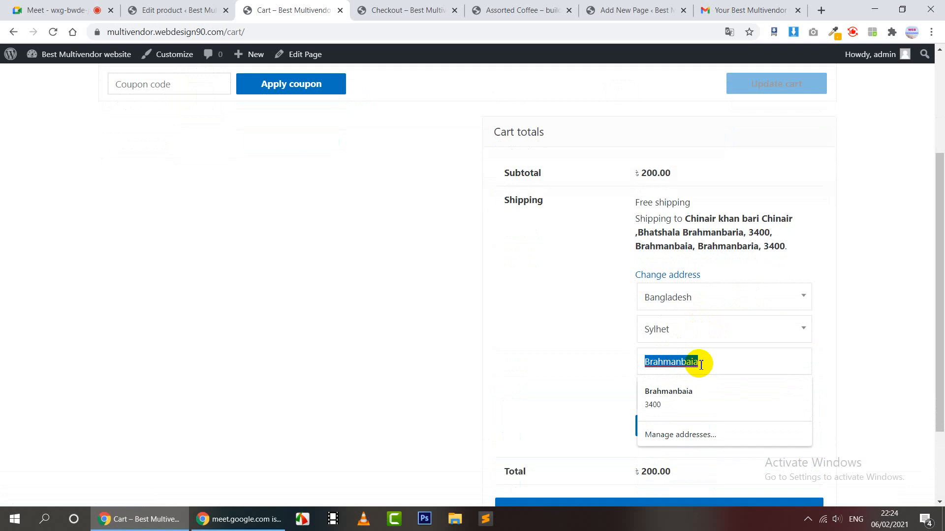
type("sylhet")
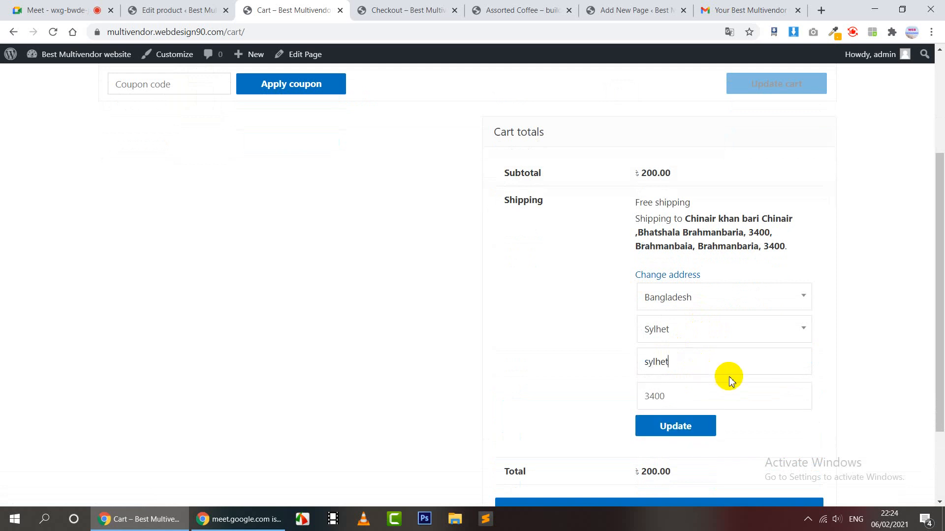
double_click(680, 389)
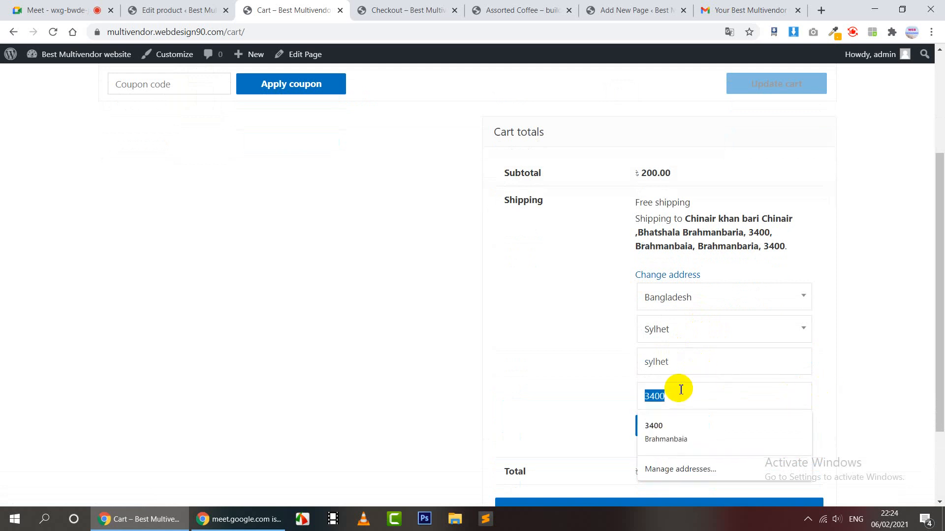
key("BackSpace")
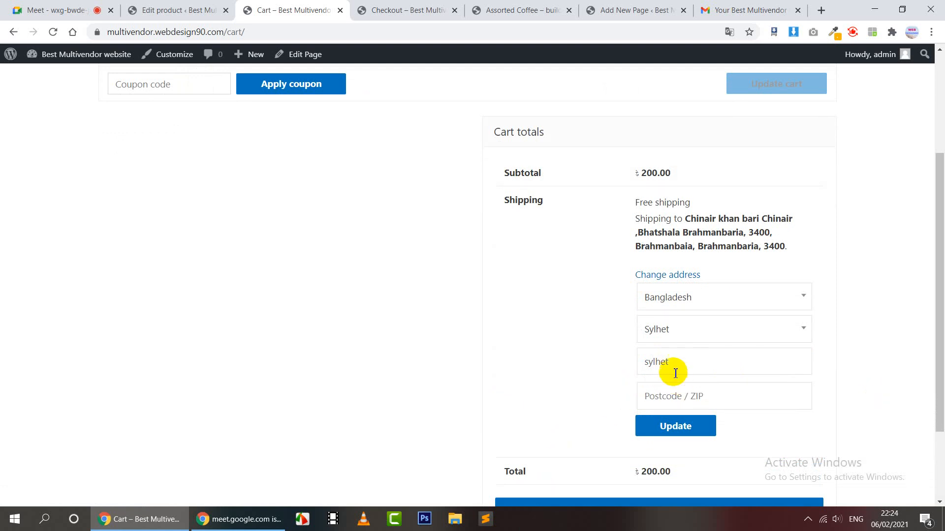
Step: Search Google for "sylhet postal code" in a new browser tab and look through the results for a usable postcode
left_click_drag(672, 364, 639, 368)
key("ctrl+c")
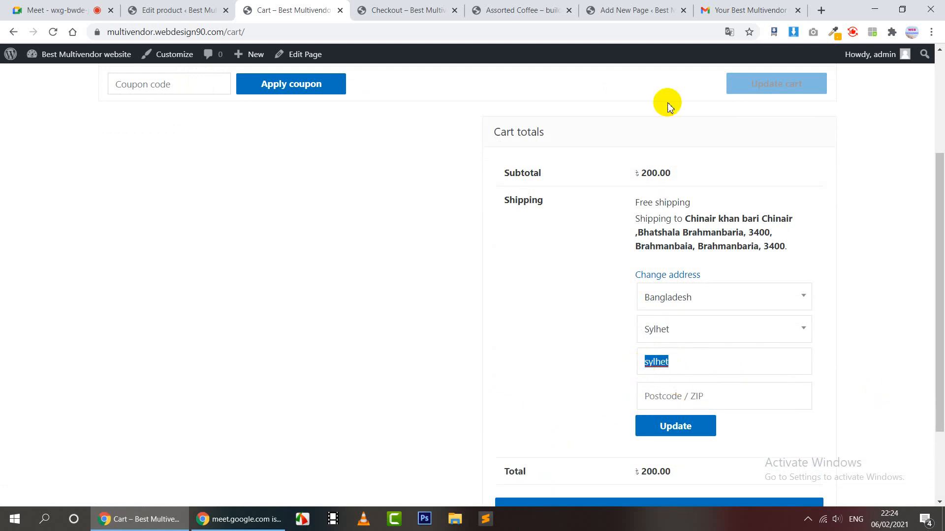
left_click(750, 10)
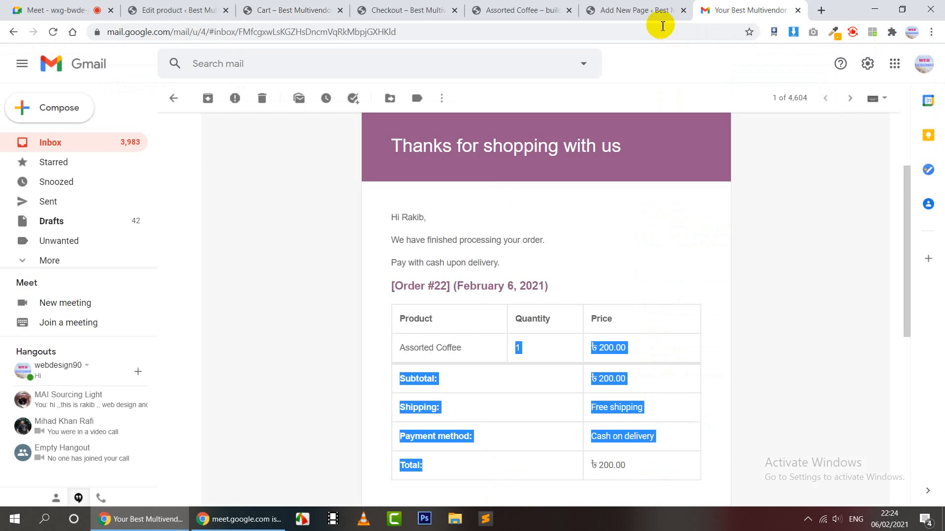
left_click(821, 10)
left_click(683, 28)
key("ctrl+v")
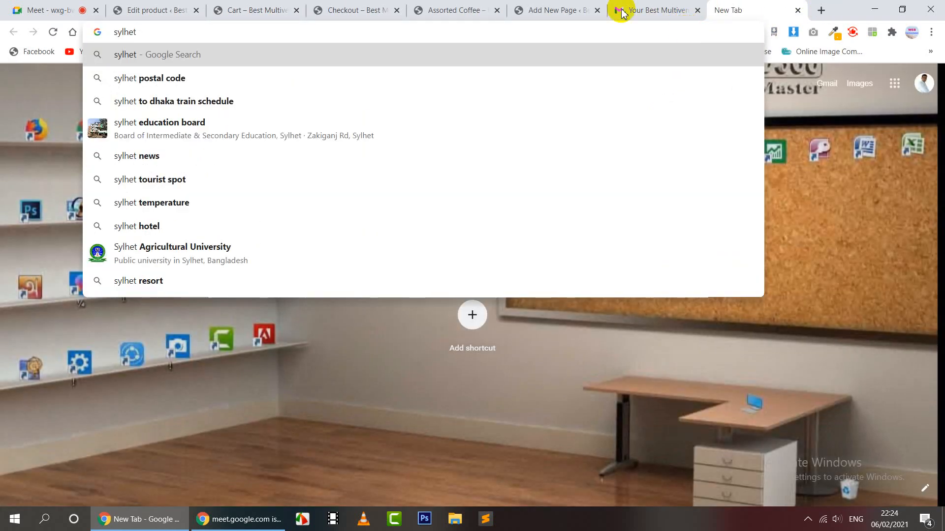
left_click(211, 73)
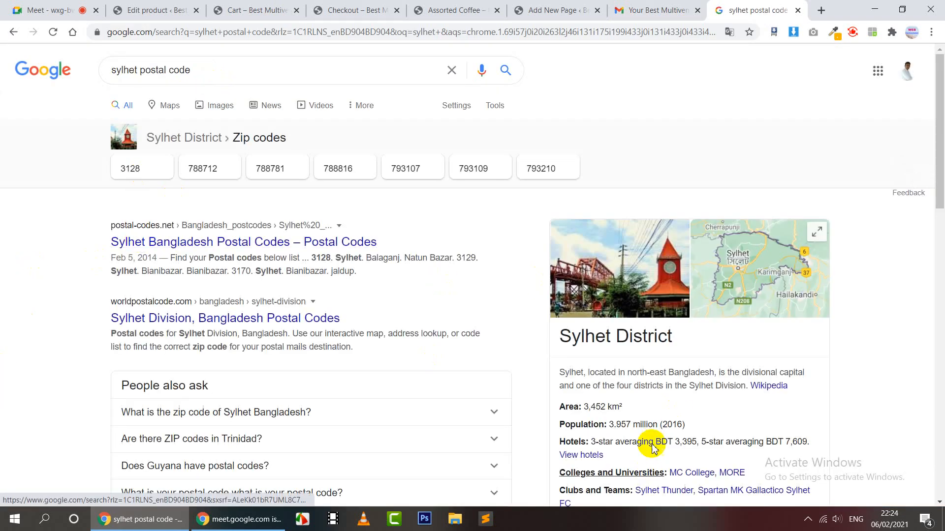
scroll(656, 430, "down", 1)
scroll(660, 433, "up", 1)
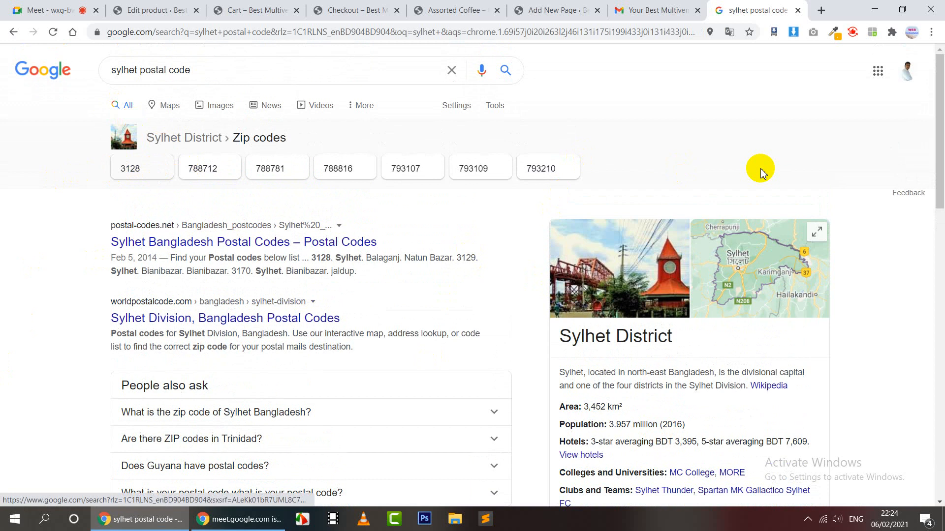
scroll(858, 305, "down", 7)
scroll(858, 306, "up", 7)
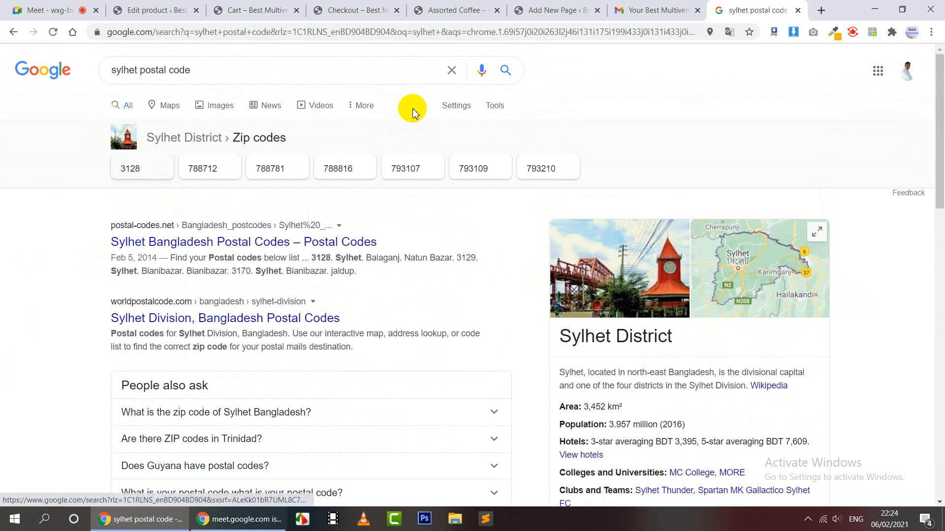
Step: Return to the cart, set the shipping address postcode to 3128, and update the address
left_click(452, 4)
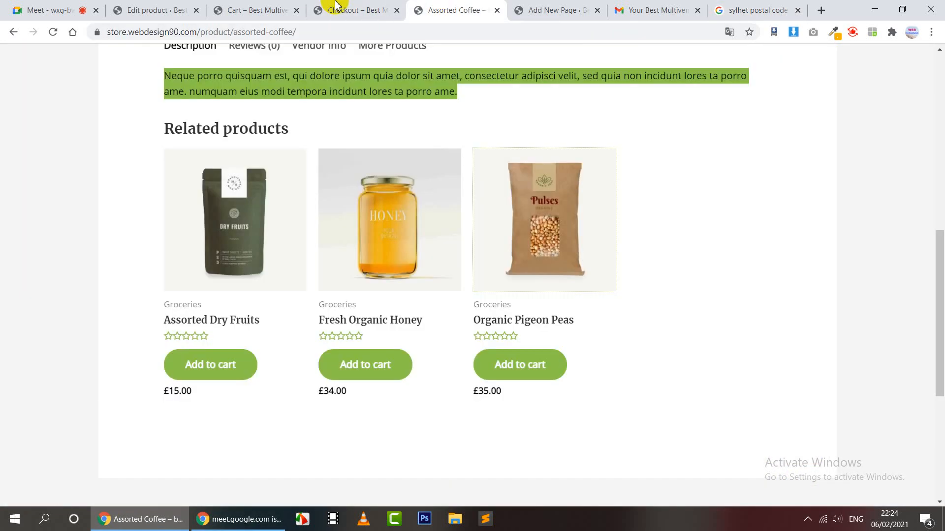
left_click(246, 9)
left_click(162, 5)
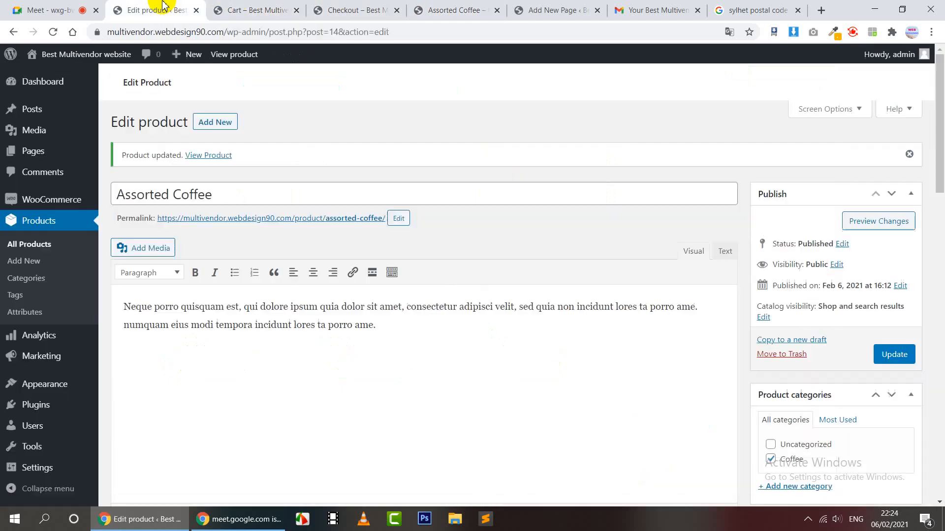
left_click(255, 9)
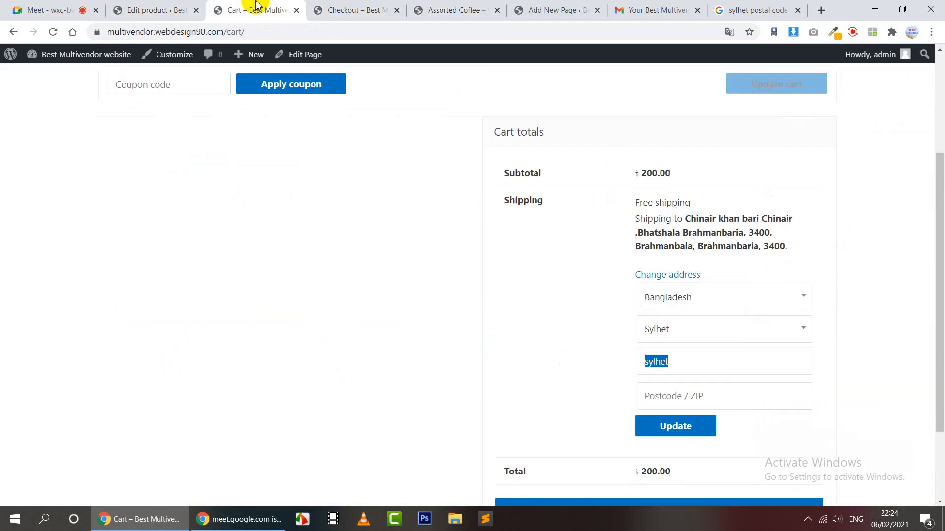
left_click(743, 397)
type("312")
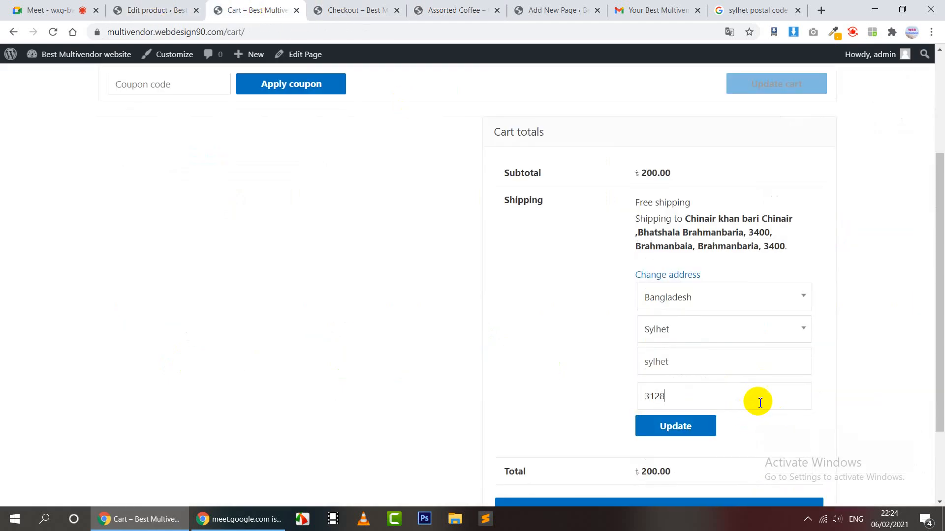
type("8")
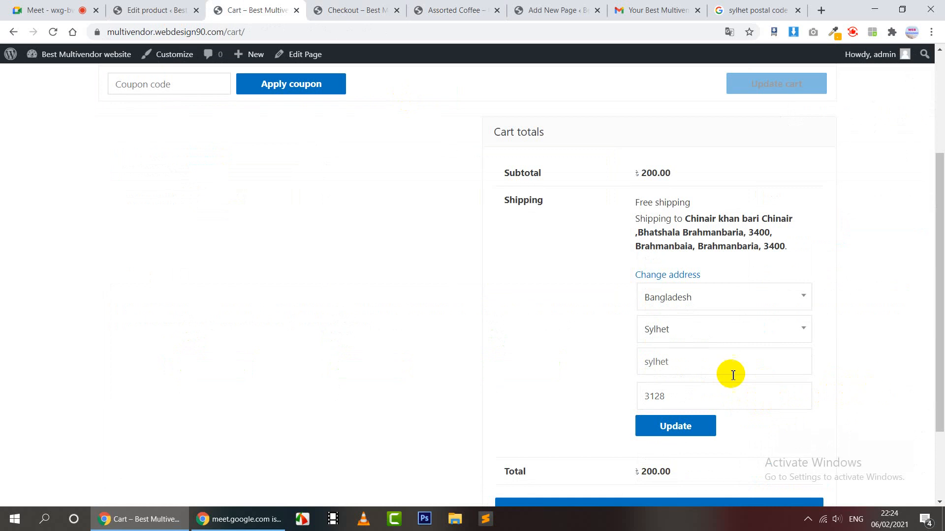
left_click(698, 425)
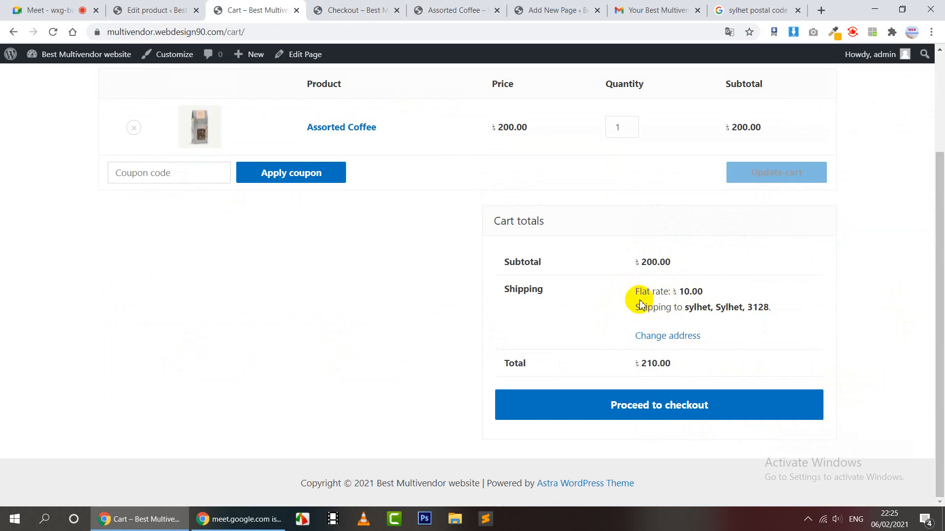
Step: Set the Assorted Coffee quantity in the cart to 2, update the cart, and check the recalculated shipping cost
left_click_drag(713, 290, 692, 297)
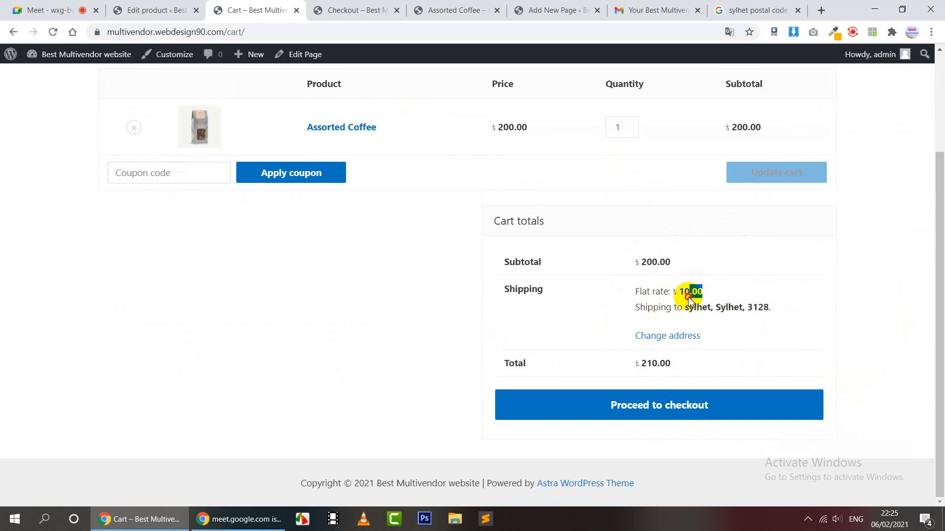
left_click(794, 316)
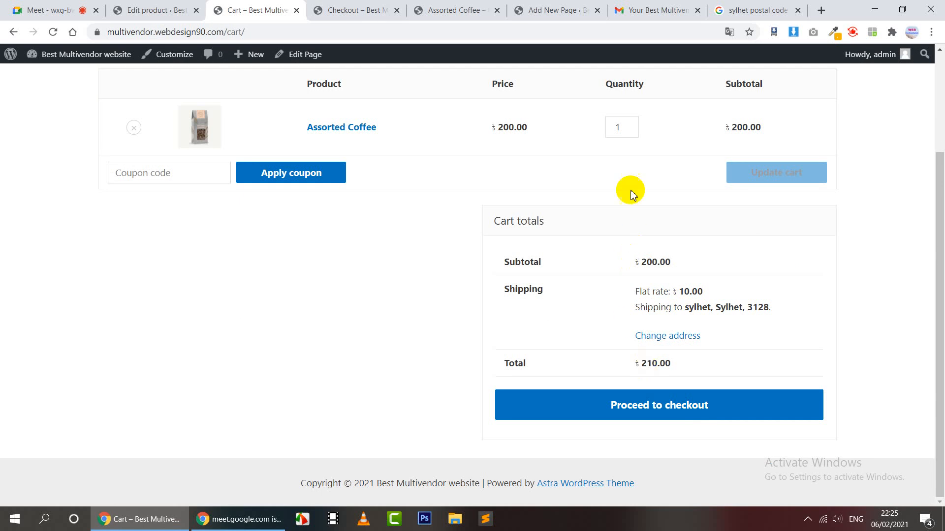
left_click(631, 124)
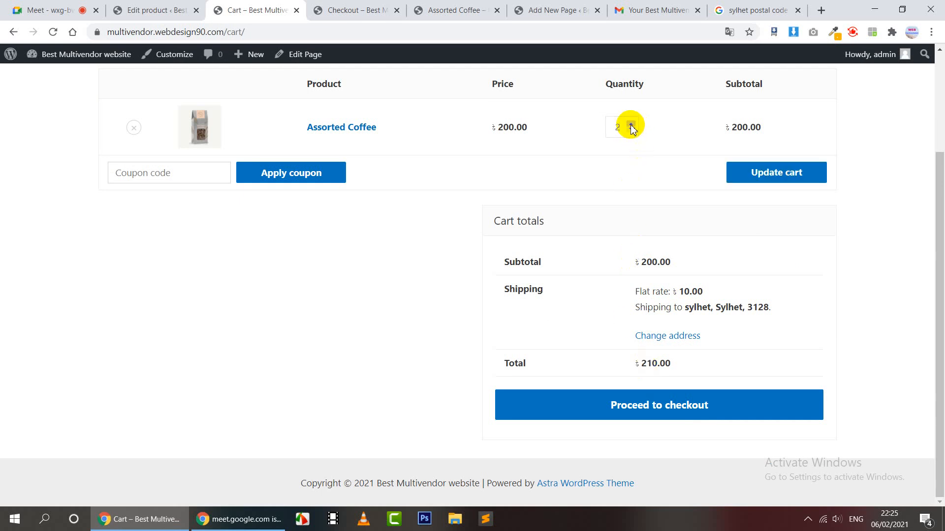
left_click(755, 181)
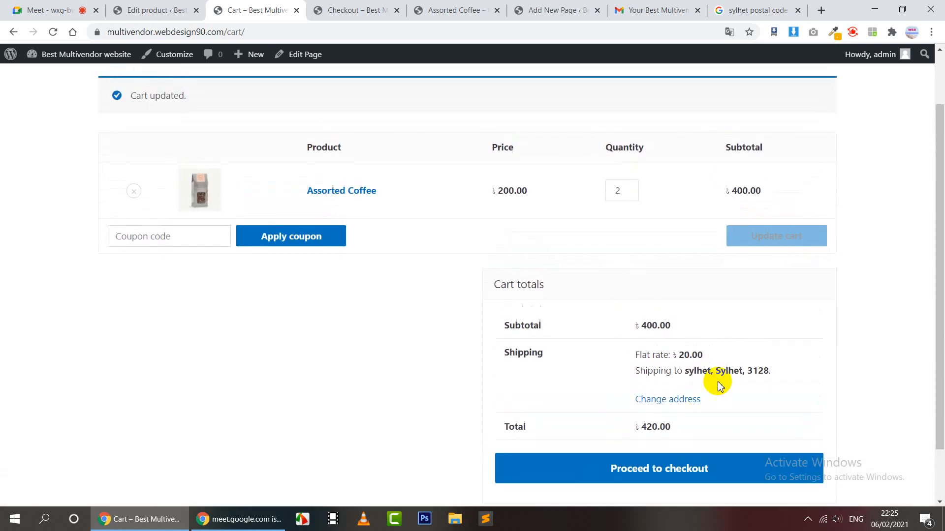
scroll(687, 305, "down", 2)
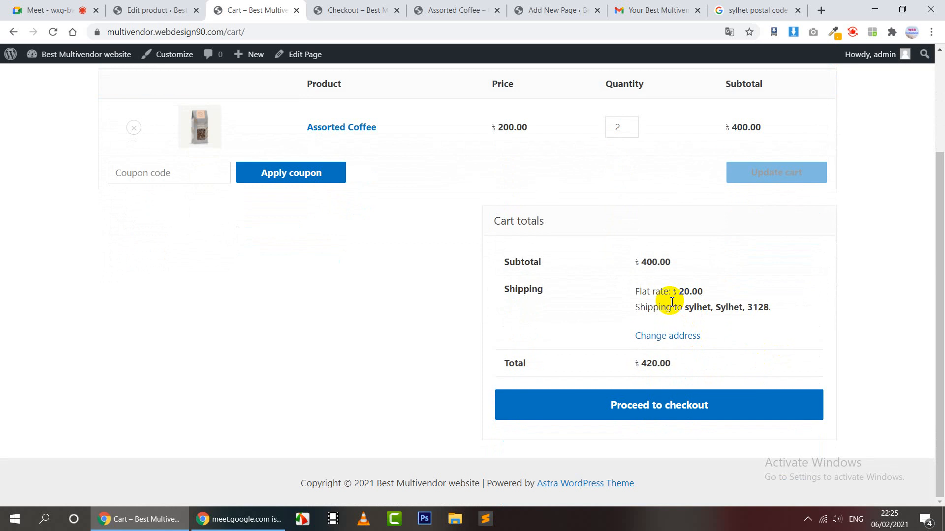
left_click(638, 408)
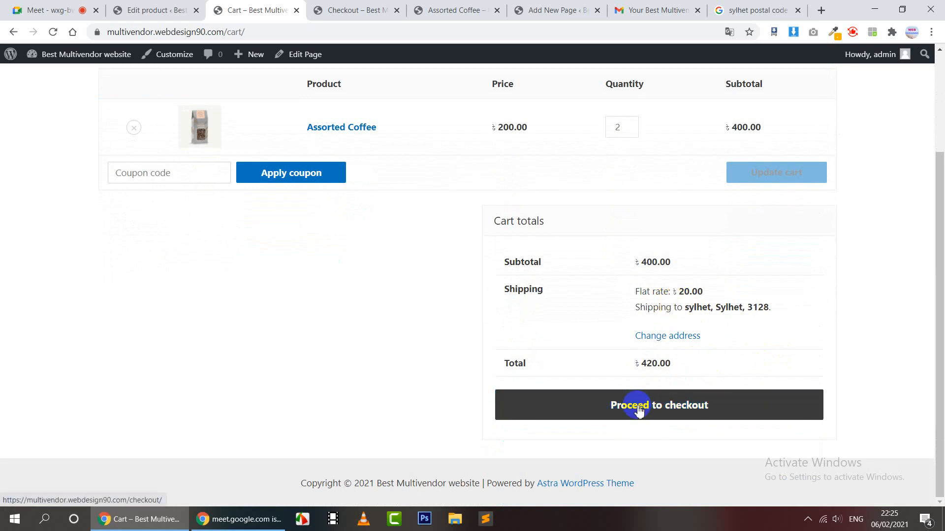
scroll(638, 408, "up", 3)
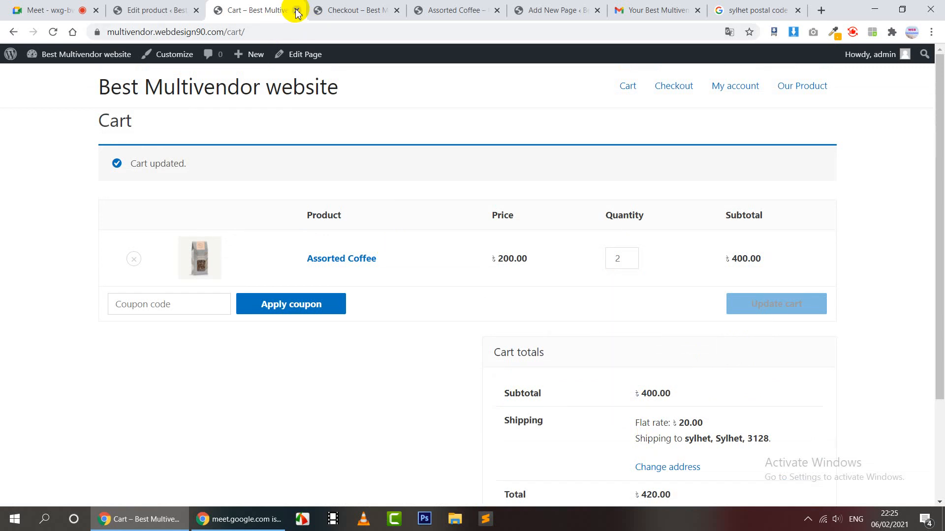
Step: Close the postal code search, product editing, store, page editing and Gmail tabs, keeping only the Google Meet tab open
left_click(798, 11)
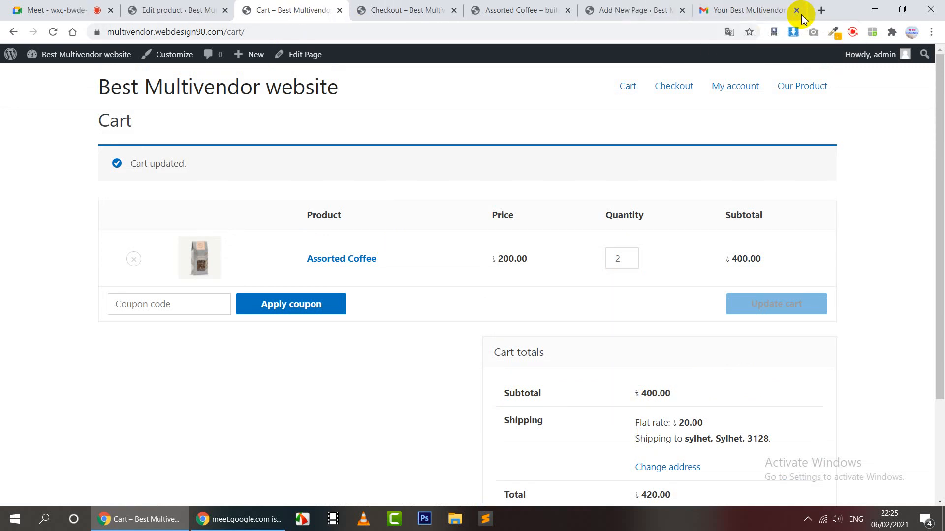
left_click(146, 7)
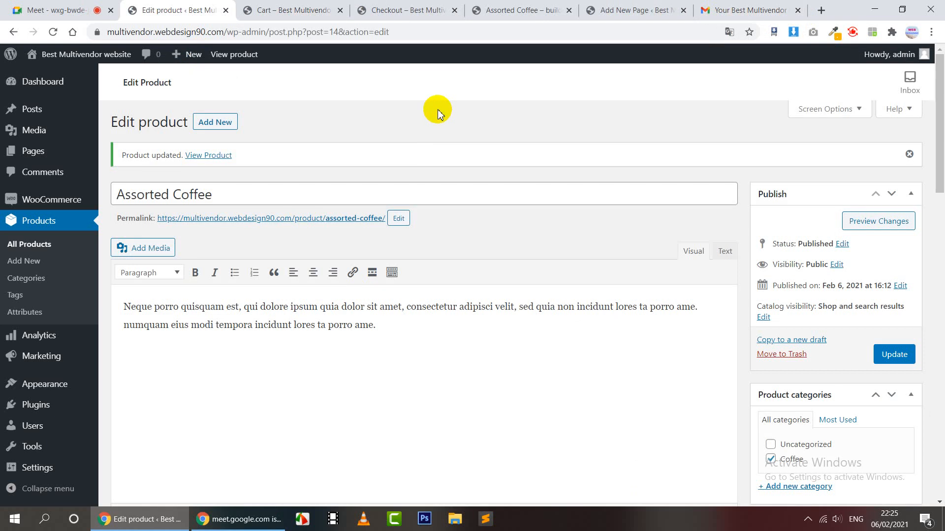
left_click(730, 16)
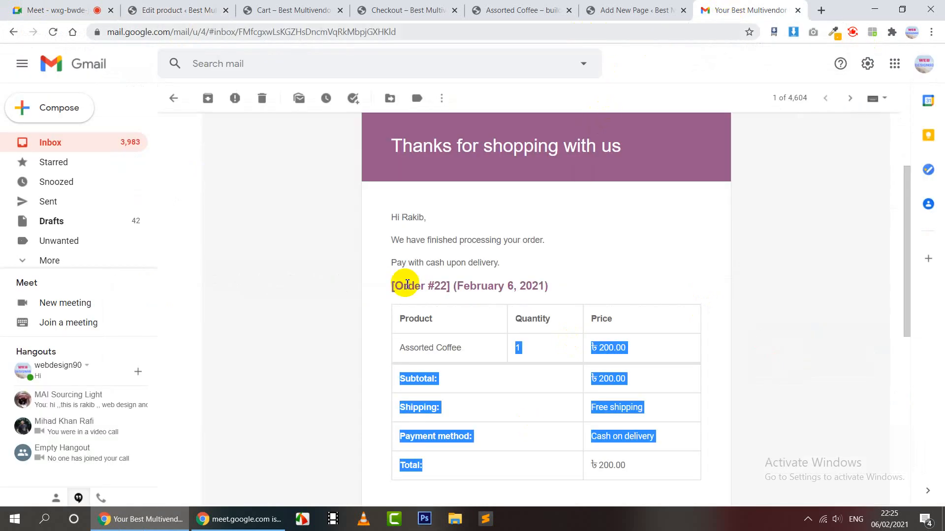
left_click(167, 7)
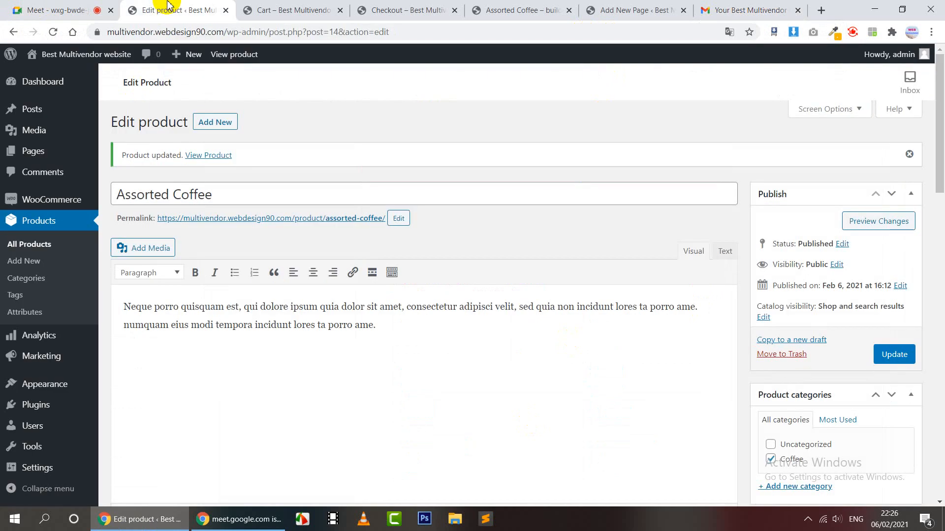
left_click(227, 10)
left_click(227, 11)
left_click(226, 11)
left_click(227, 11)
left_click(227, 11)
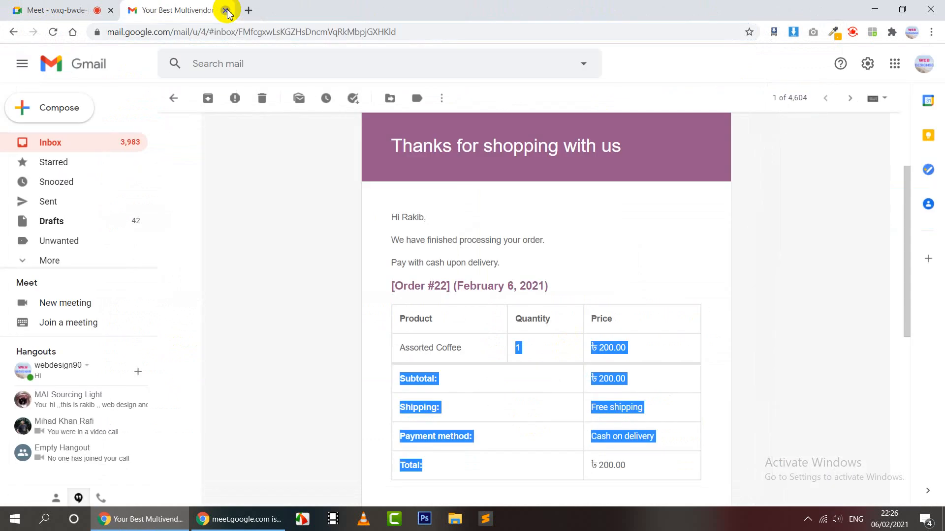
left_click(227, 11)
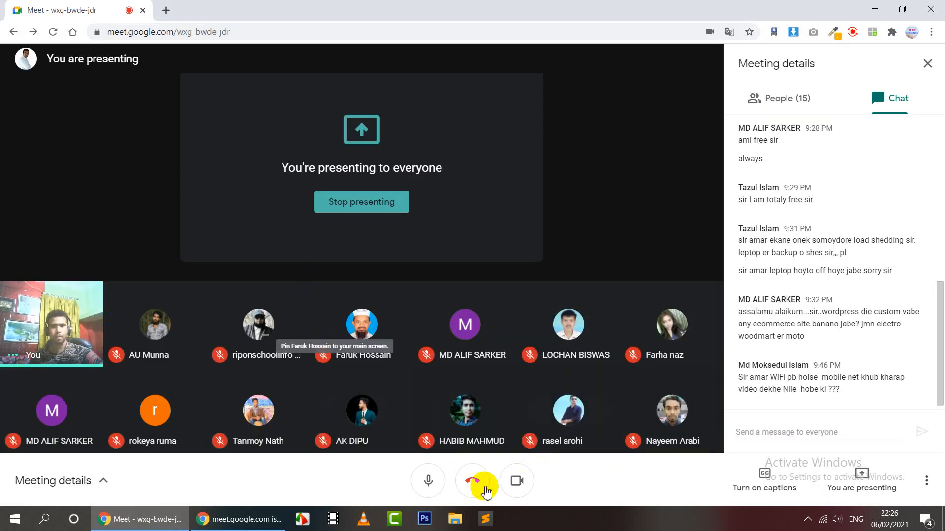
Step: Stop presenting the screen in the Google Meet call
left_click(845, 478)
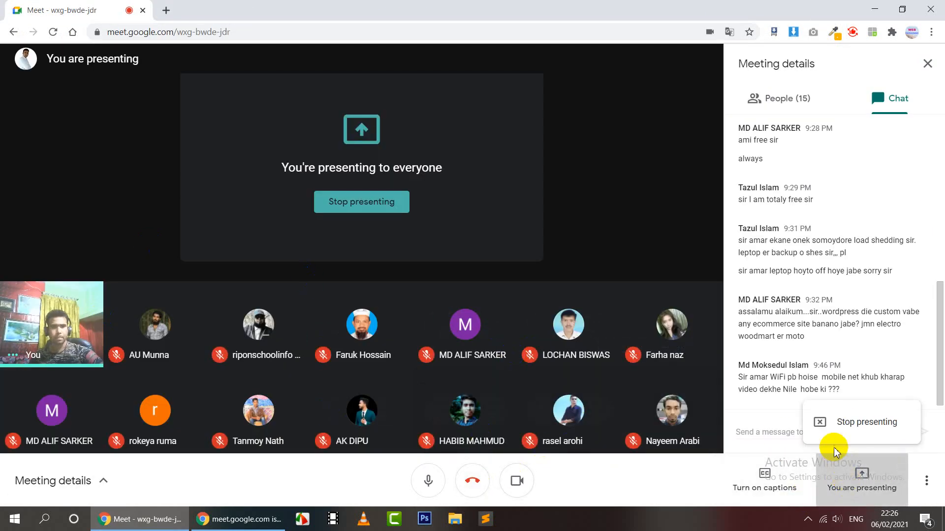
left_click(844, 422)
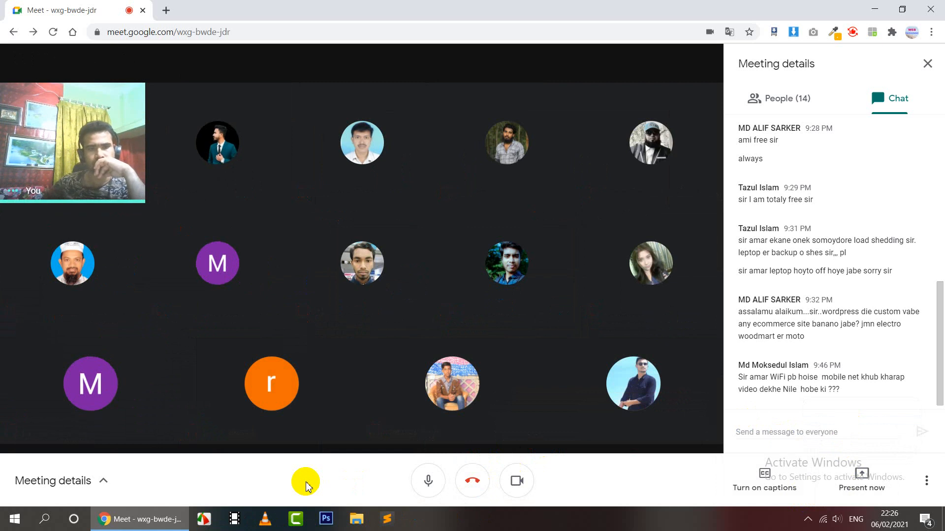
Step: Send the message "okay" to everyone in the meeting chat and leave the call
left_click(817, 431)
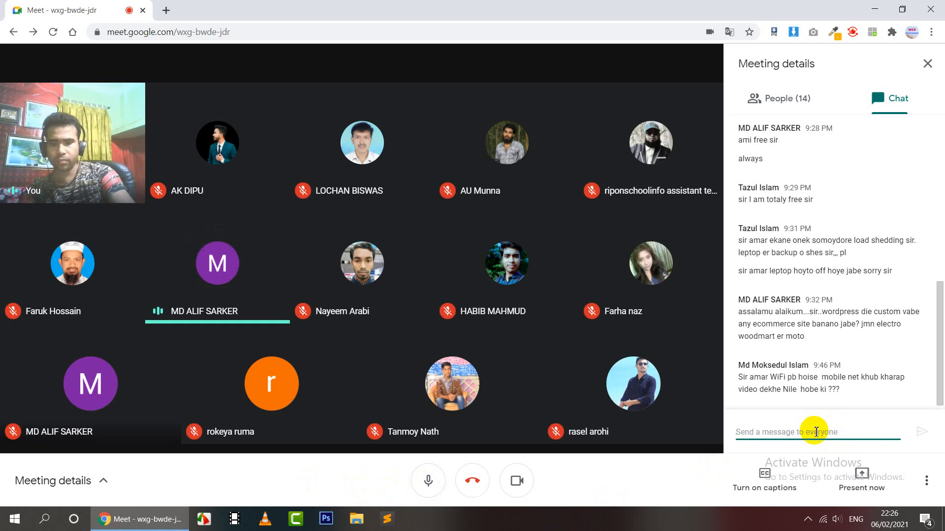
type("okay")
key("Return")
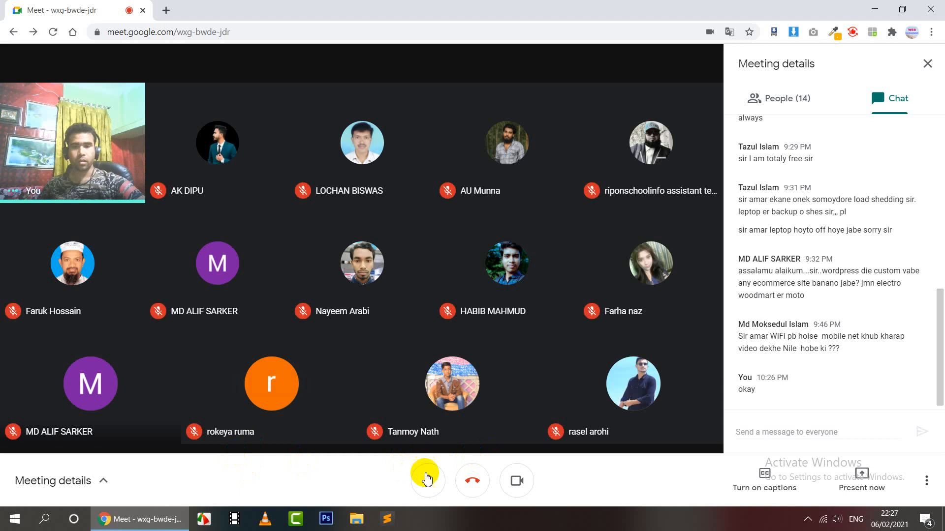
left_click(469, 479)
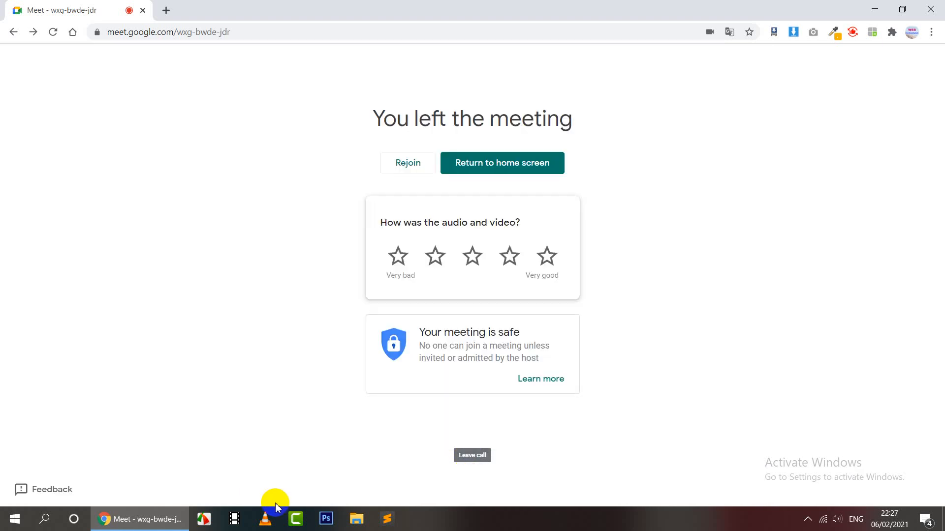